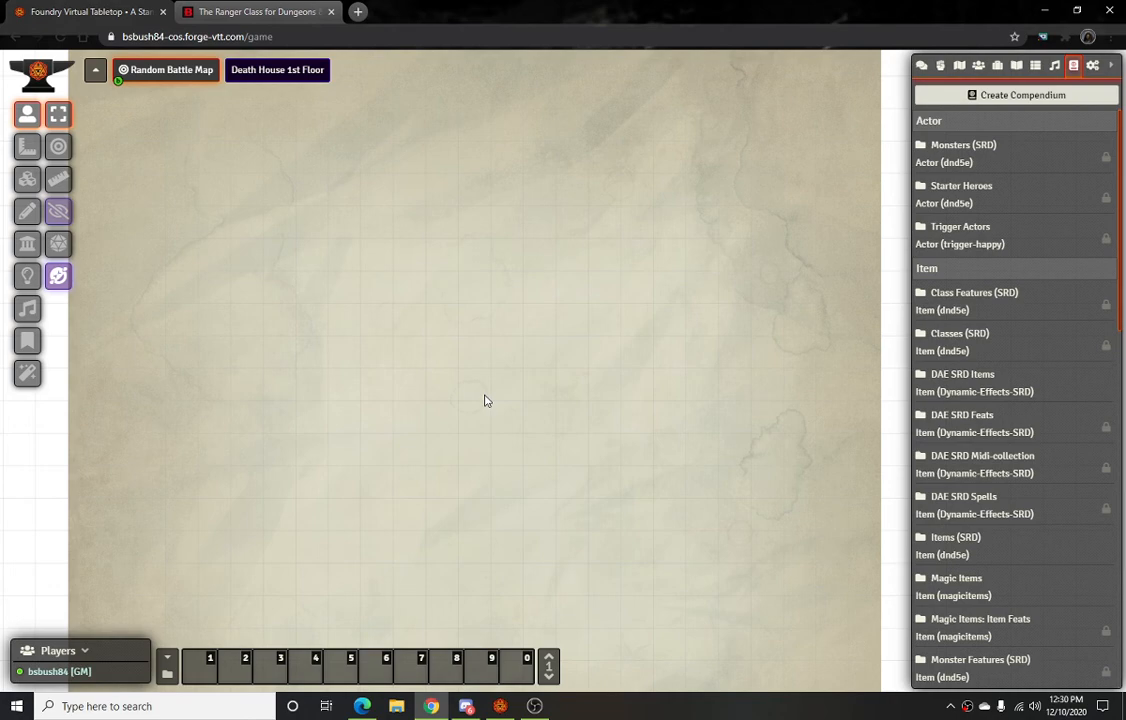
Look up the Gloom Stalker archetype in the Ranger class details on D&D Beyond
{"action": "left_click", "coordinate": [262, 12]}
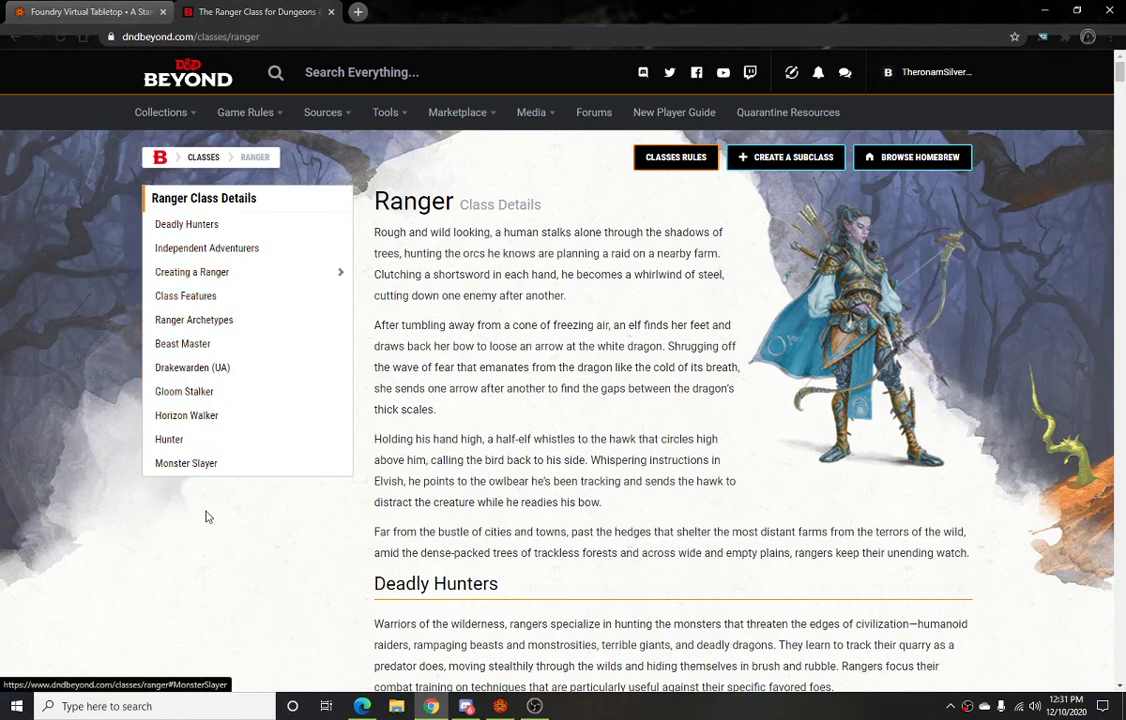
{"action": "left_click", "coordinate": [190, 398]}
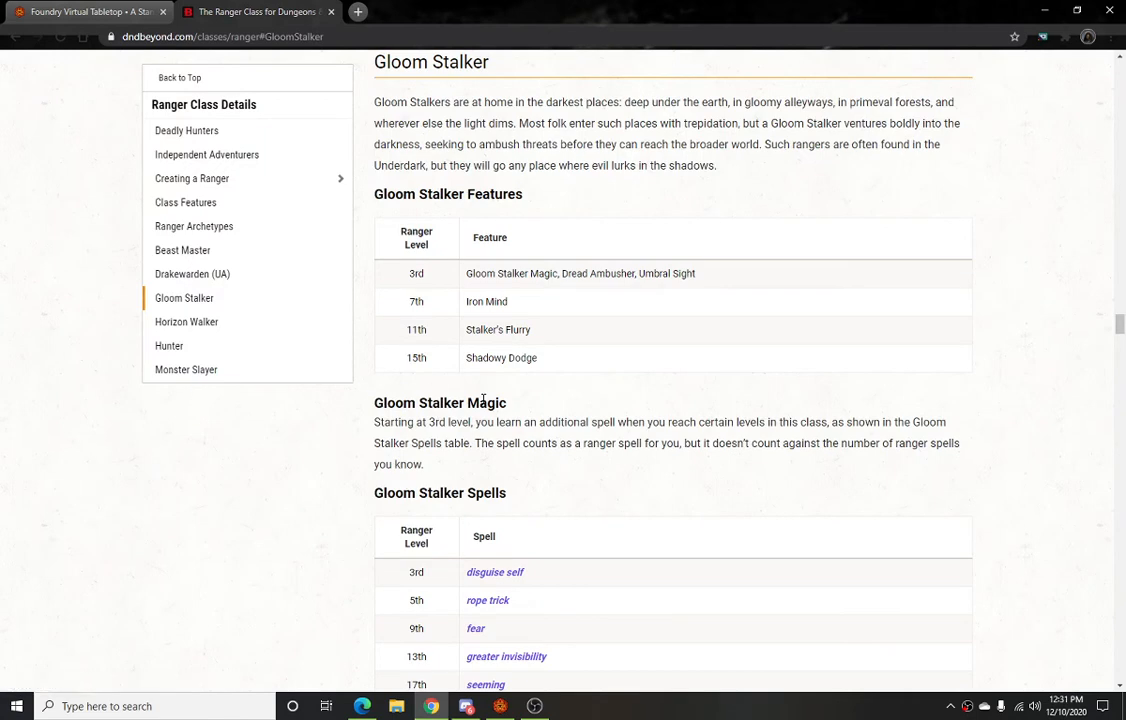
{"action": "scroll", "coordinate": [518, 327], "scroll_direction": "up", "scroll_amount": 3}
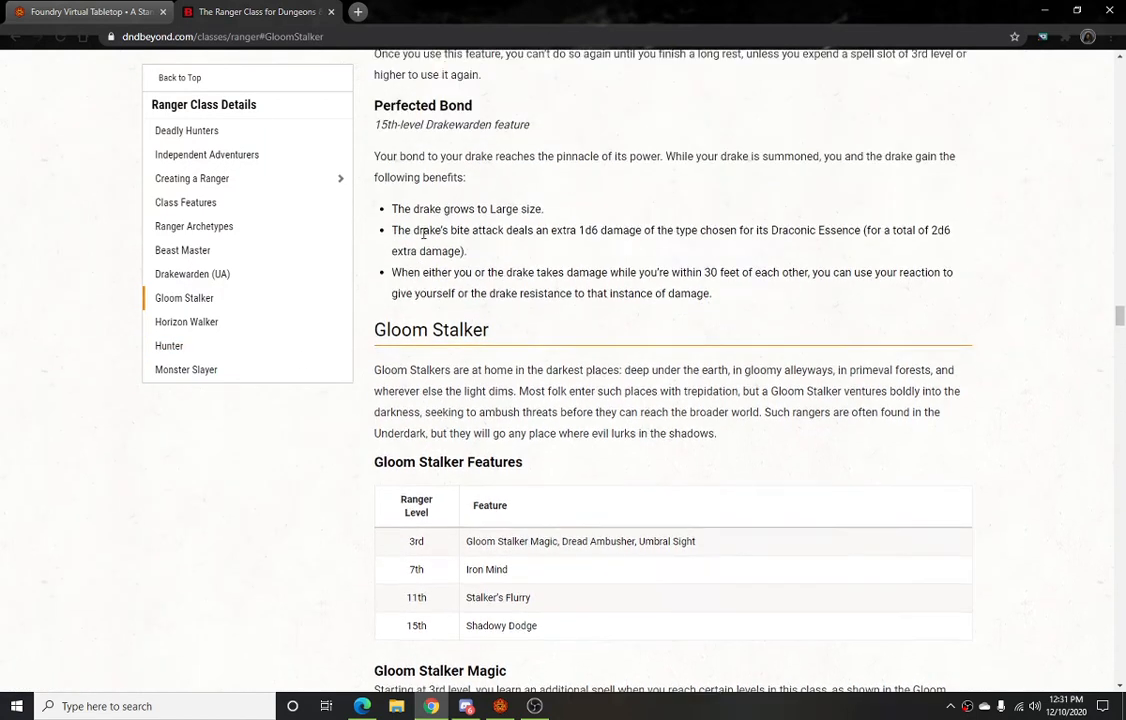
Switch to Foundry Virtual Tabletop and create a Player Character actor named Test in the Player Characters folder
{"action": "left_click", "coordinate": [88, 12]}
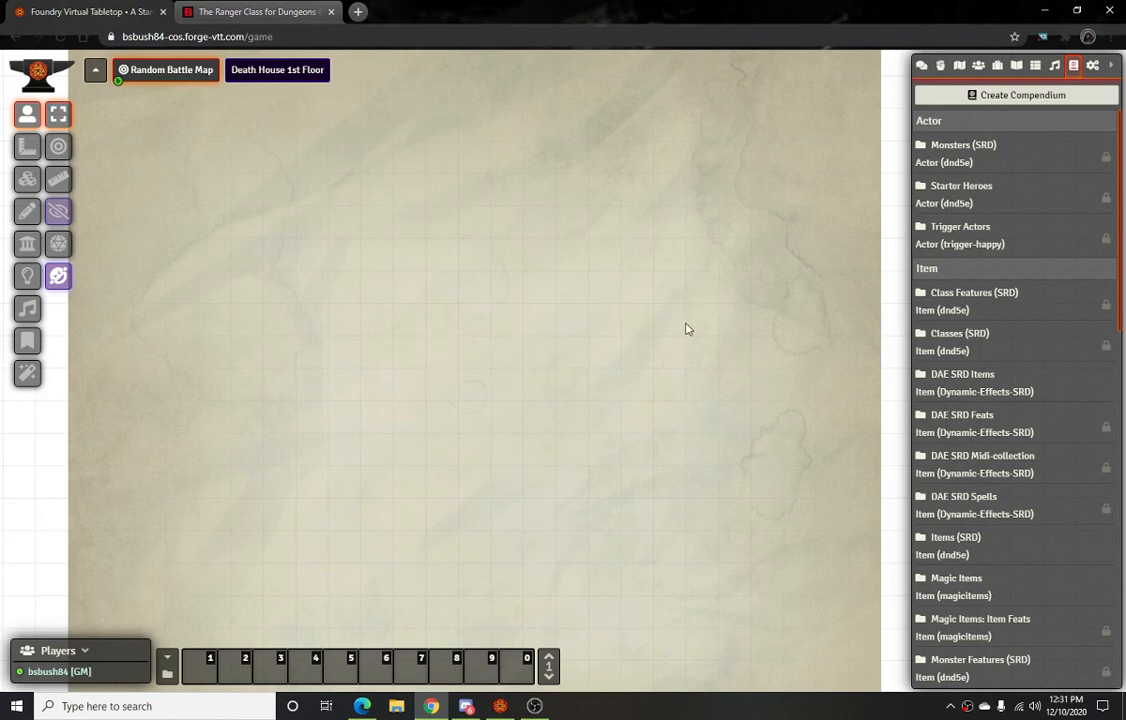
{"action": "left_click", "coordinate": [976, 66]}
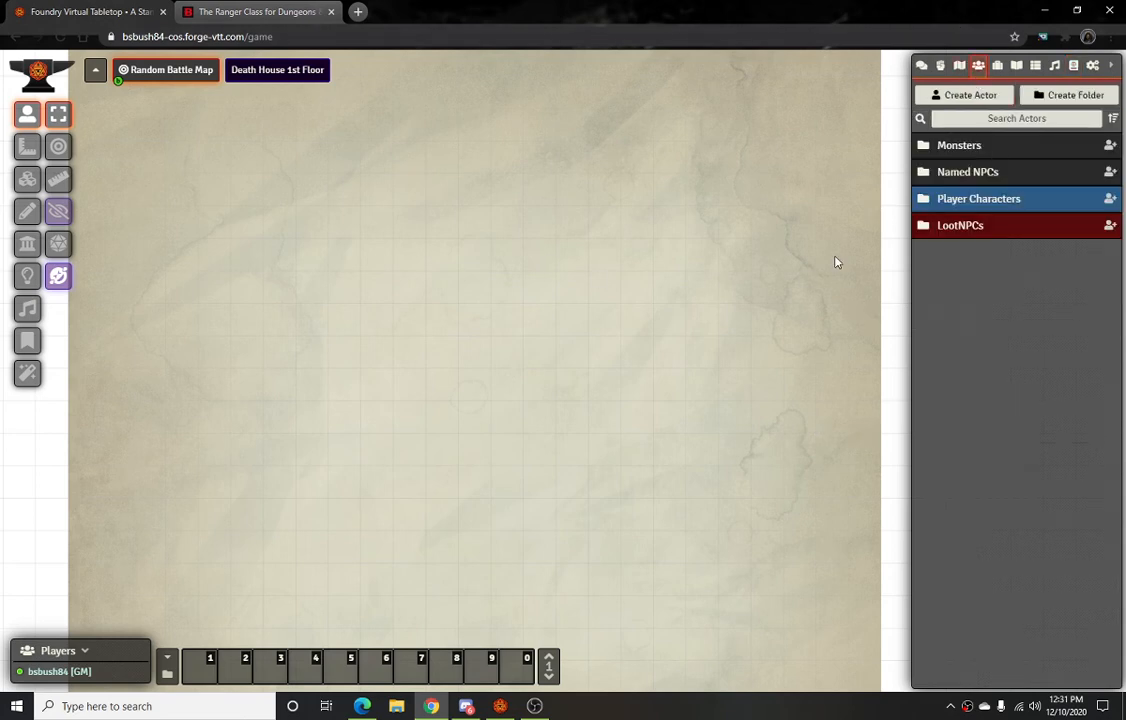
{"action": "left_click", "coordinate": [952, 98]}
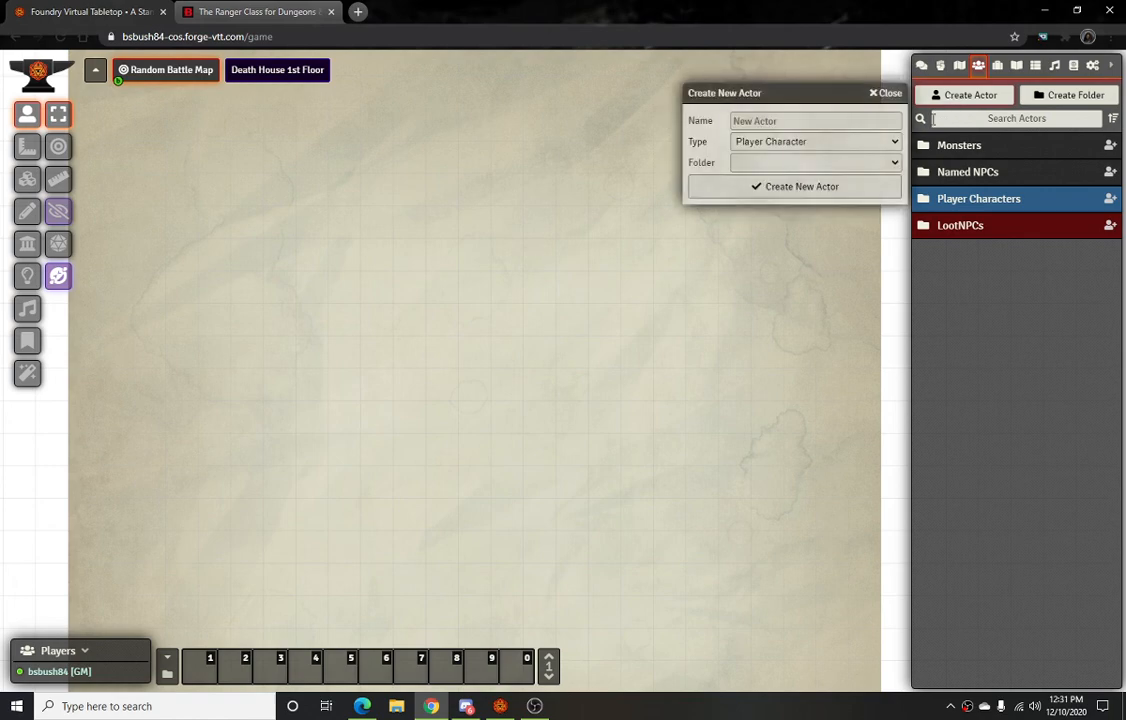
{"action": "left_click", "coordinate": [773, 120]}
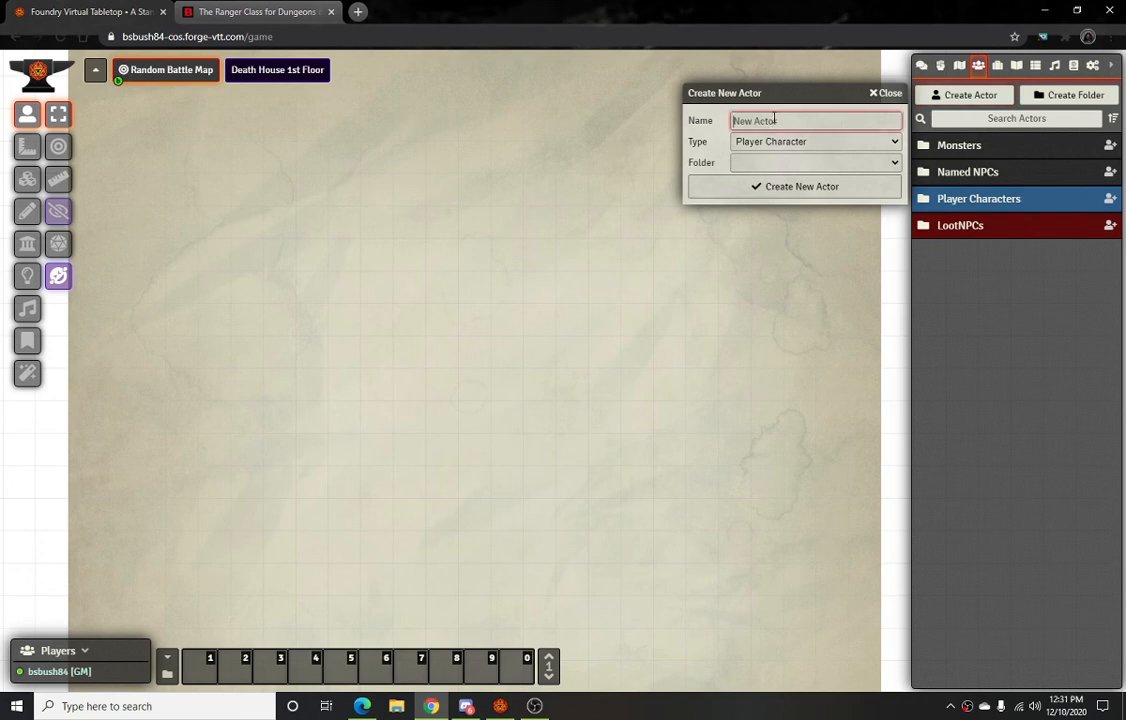
{"action": "type", "text": "Test"}
{"action": "left_click", "coordinate": [800, 143]}
{"action": "left_click", "coordinate": [798, 149]}
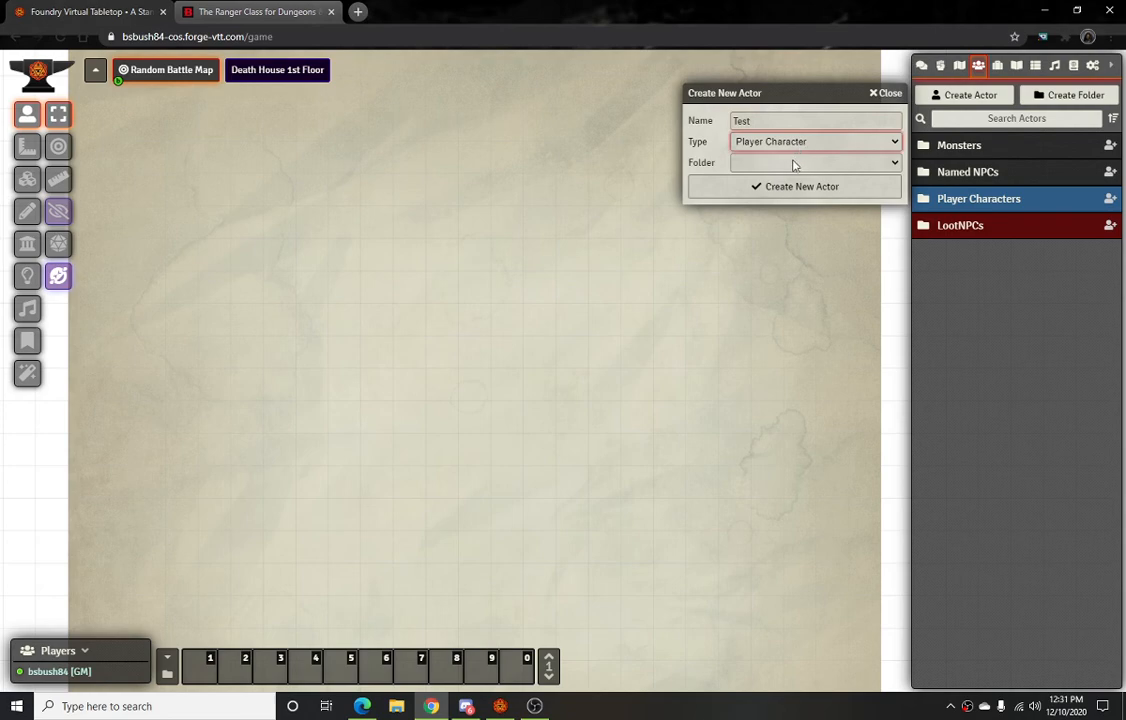
{"action": "left_click", "coordinate": [795, 163]}
{"action": "left_click", "coordinate": [790, 238]}
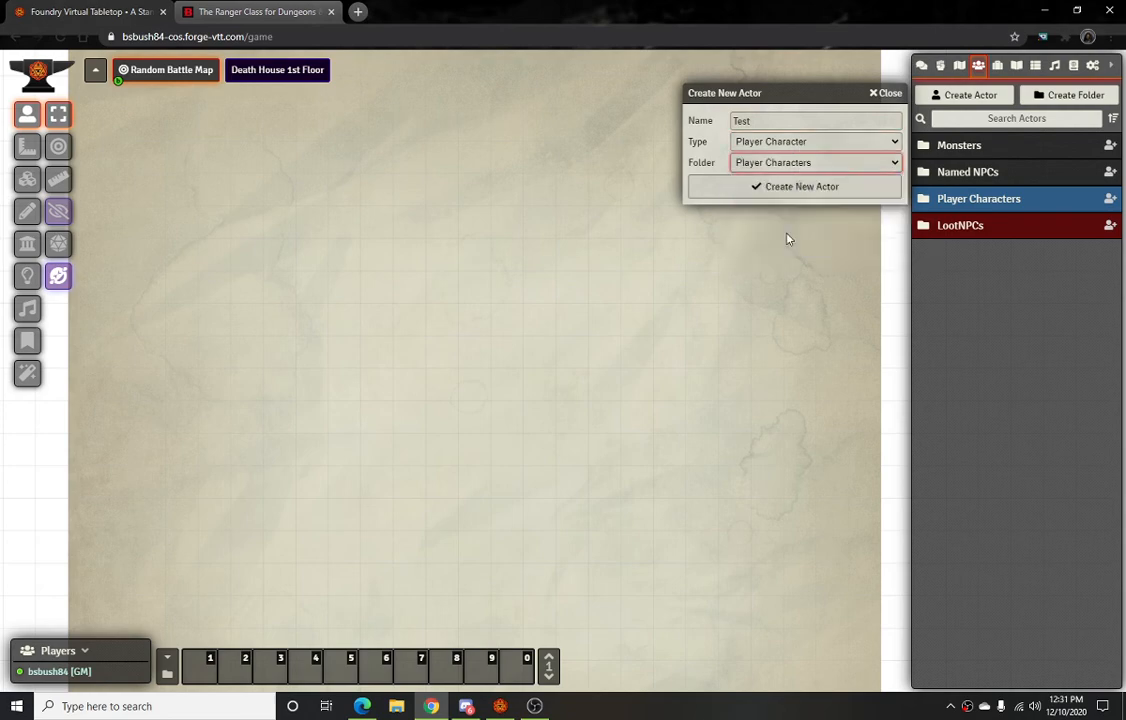
{"action": "left_click", "coordinate": [790, 192]}
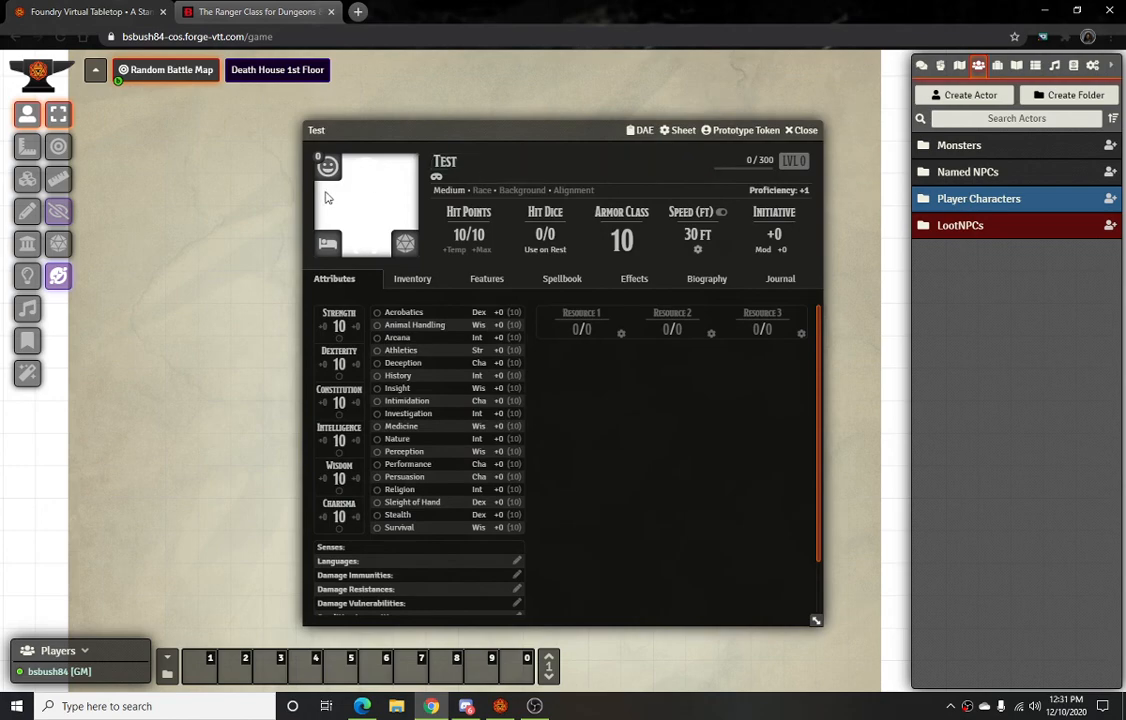
Set the default sheet for the Test character to Default 5e Character Sheet and save the sheet configuration
{"action": "left_click", "coordinate": [355, 193]}
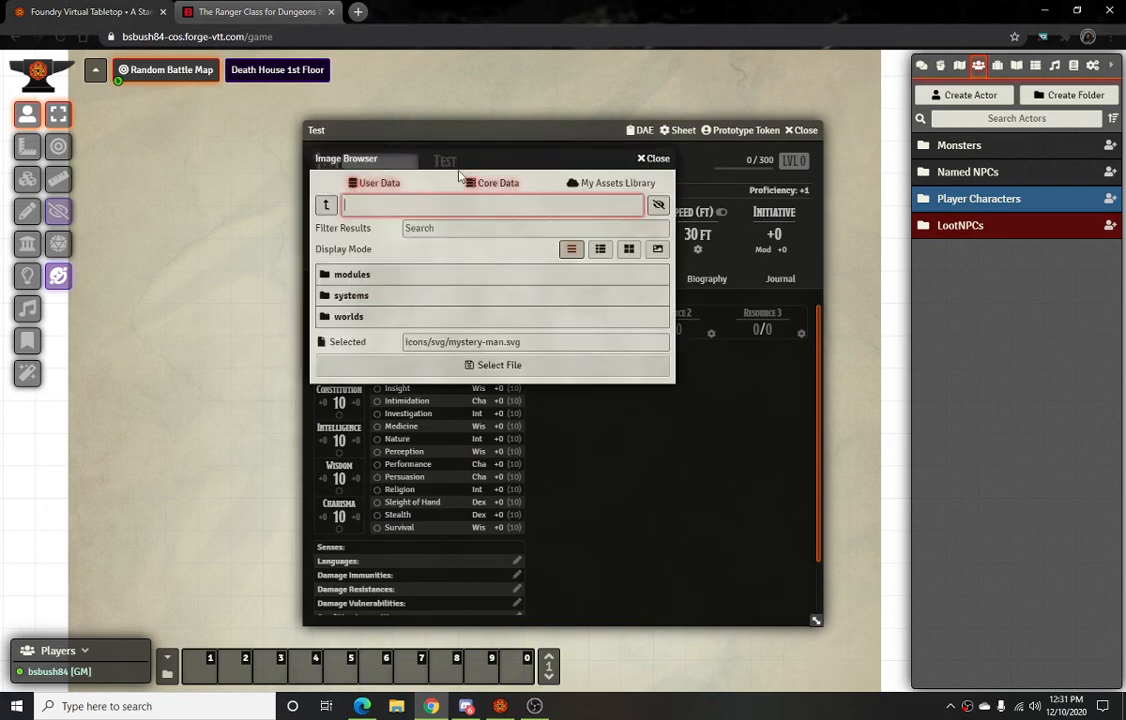
{"action": "left_click", "coordinate": [740, 256]}
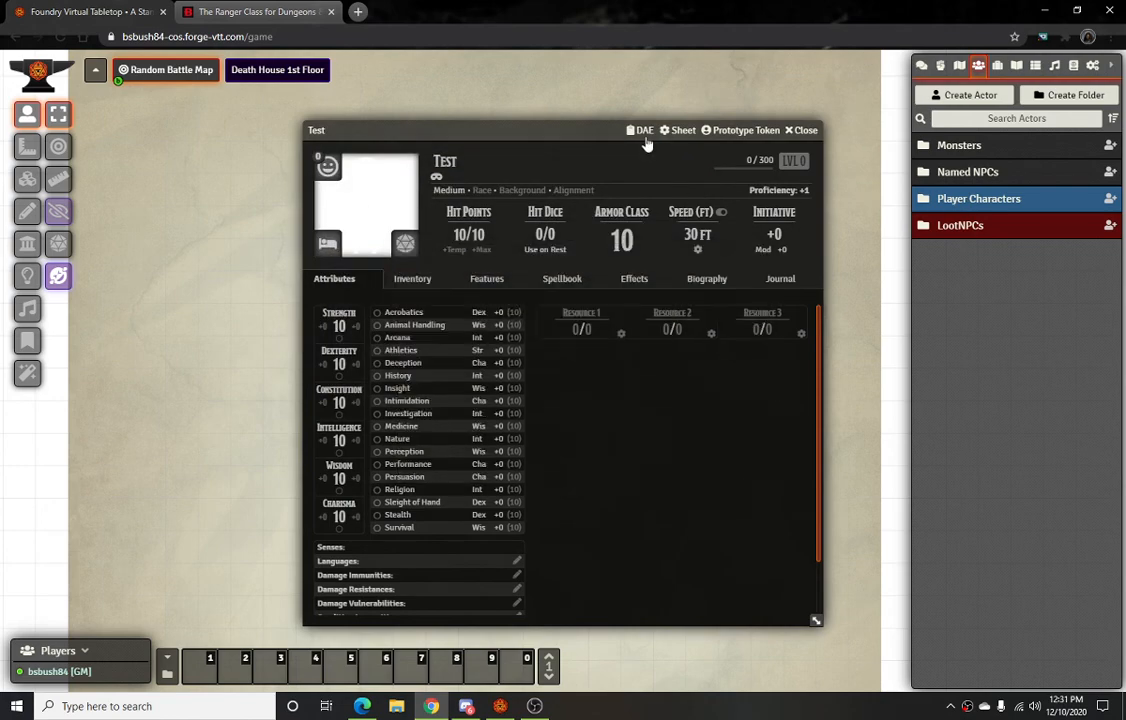
{"action": "left_click", "coordinate": [680, 131]}
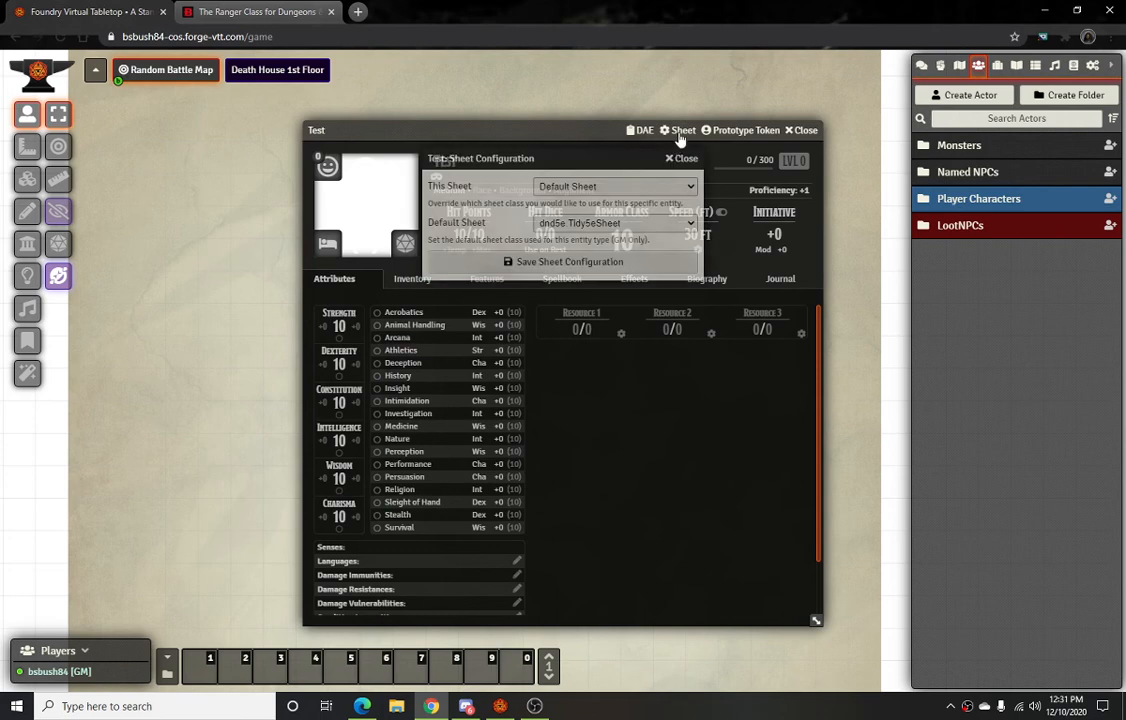
{"action": "left_click", "coordinate": [613, 232]}
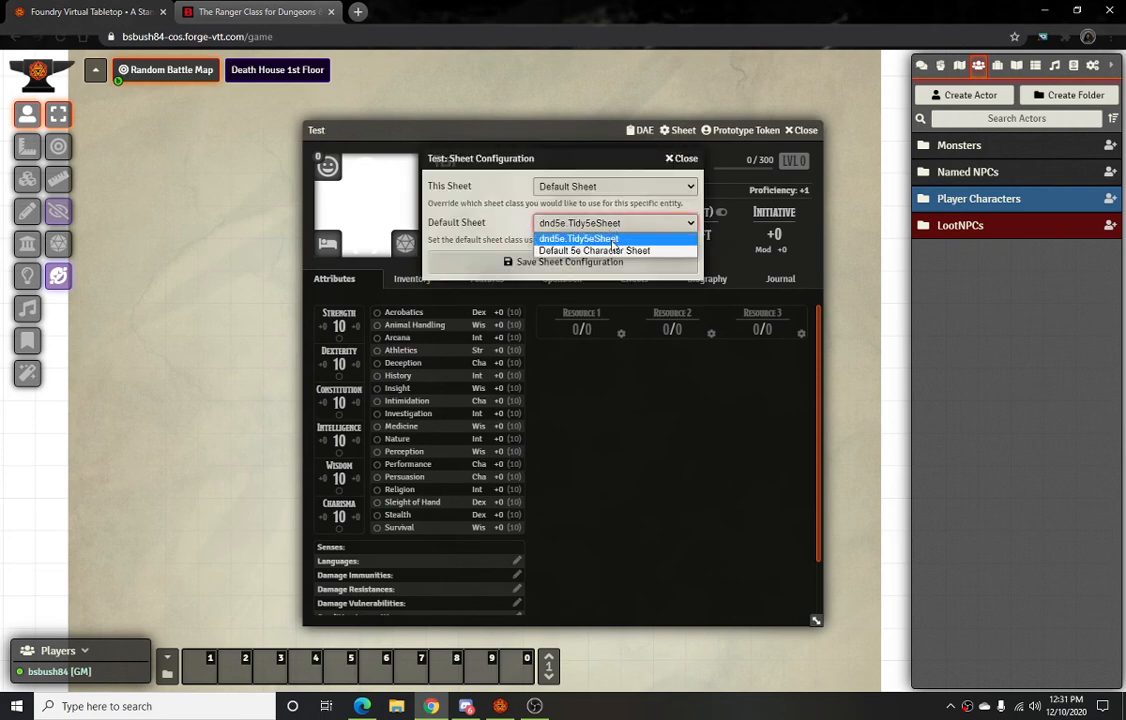
{"action": "left_click", "coordinate": [607, 249]}
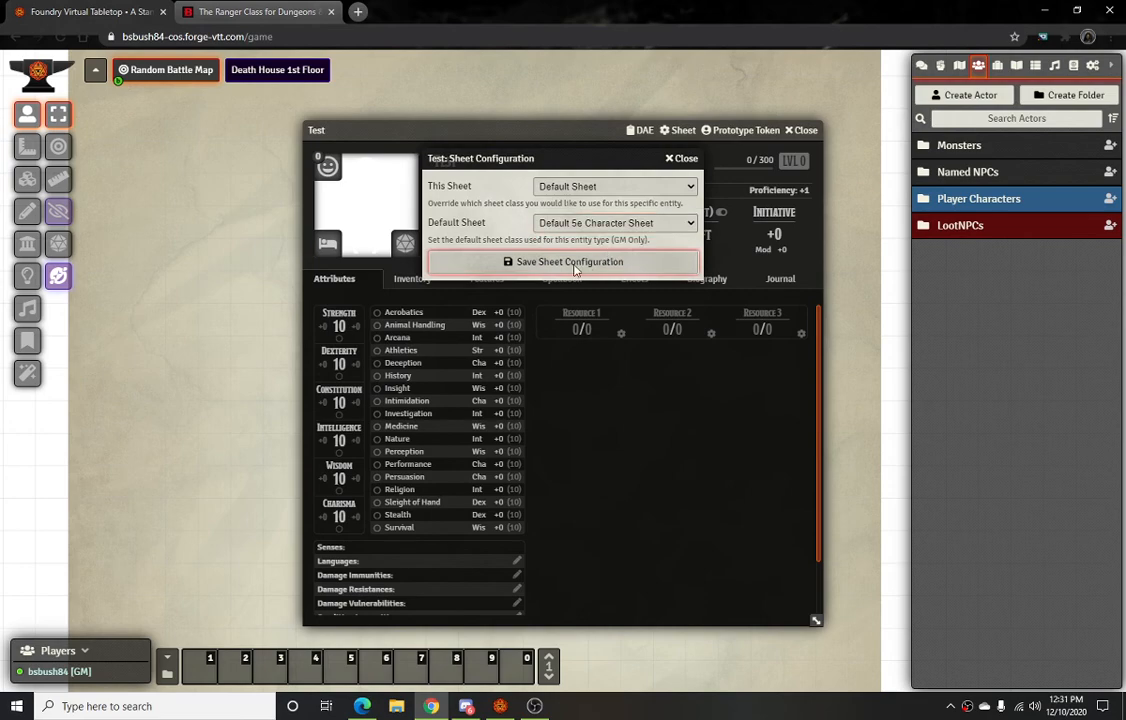
{"action": "left_click", "coordinate": [607, 261]}
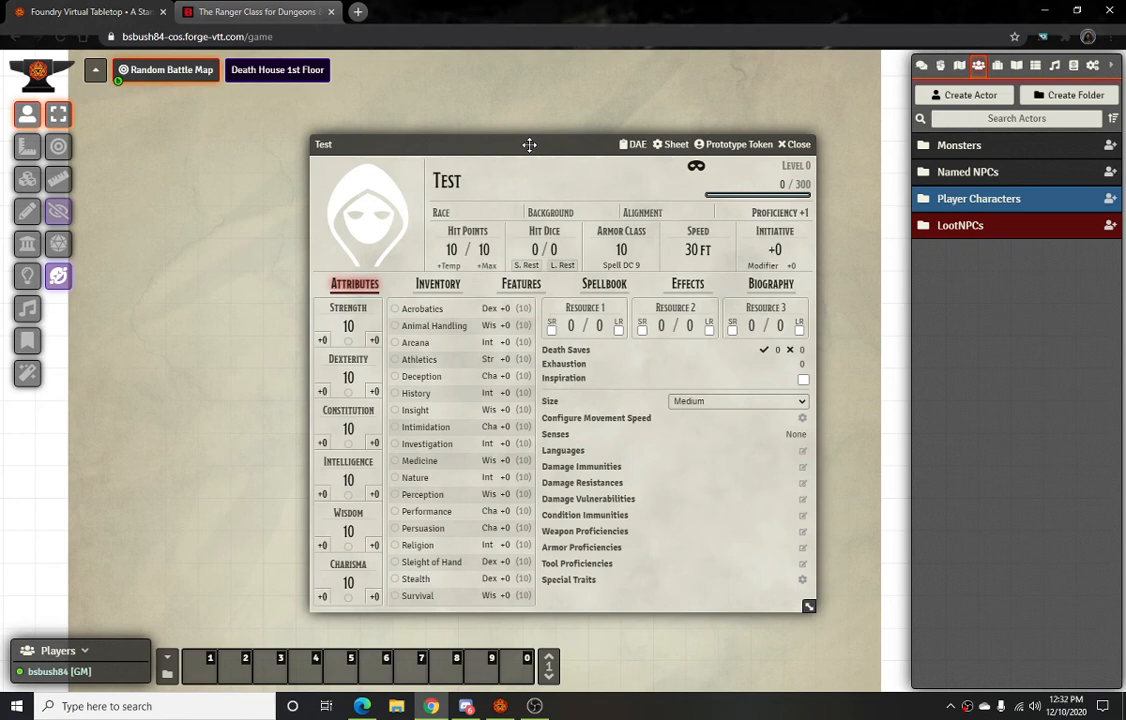
Set the character's portrait to Hero-token.png from the avatars folder of My Assets Library
{"action": "left_click", "coordinate": [336, 200]}
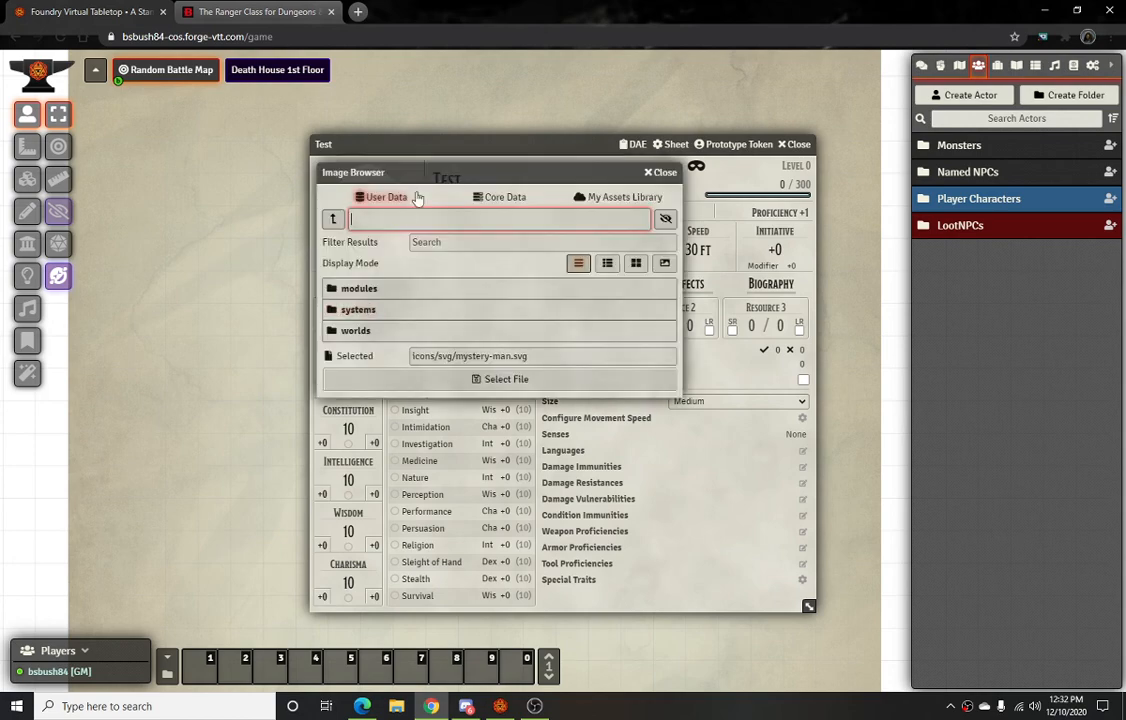
{"action": "left_click", "coordinate": [622, 197]}
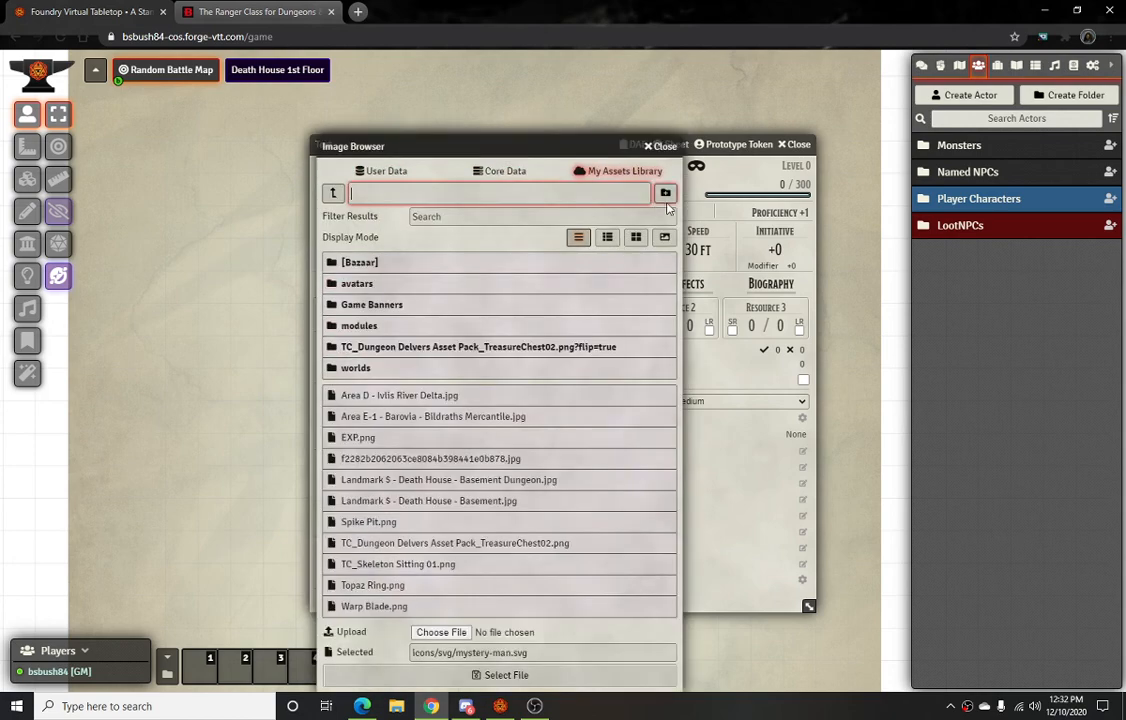
{"action": "left_click", "coordinate": [358, 283]}
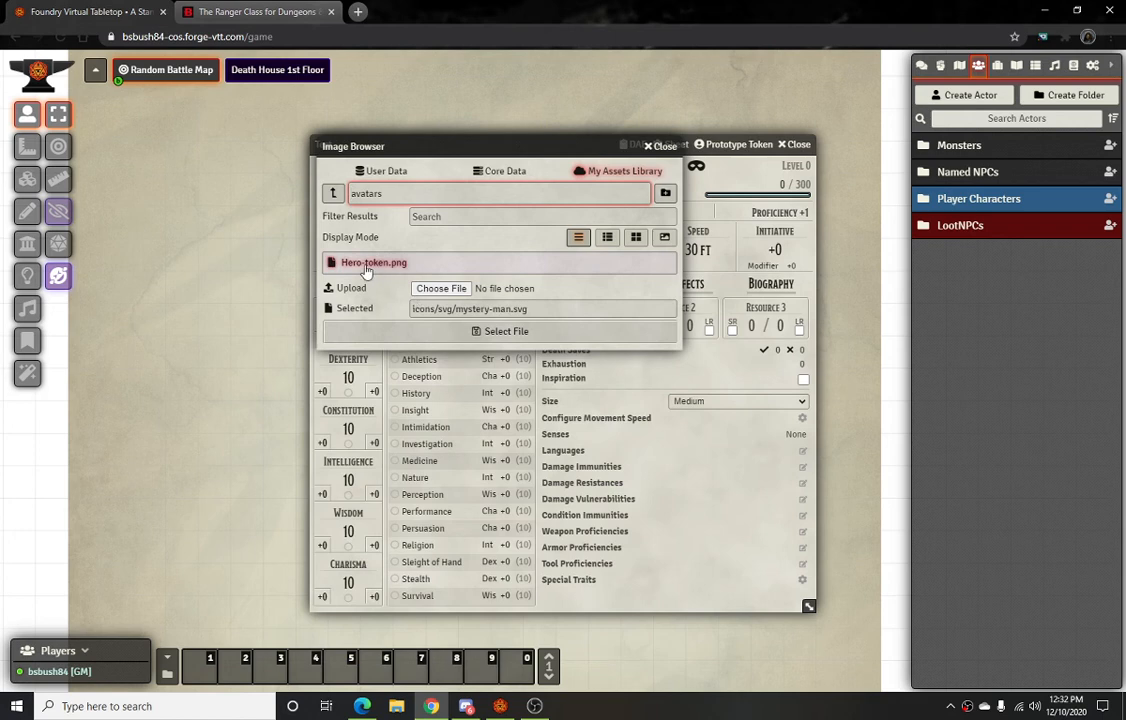
{"action": "left_click", "coordinate": [366, 263]}
{"action": "left_click", "coordinate": [400, 375]}
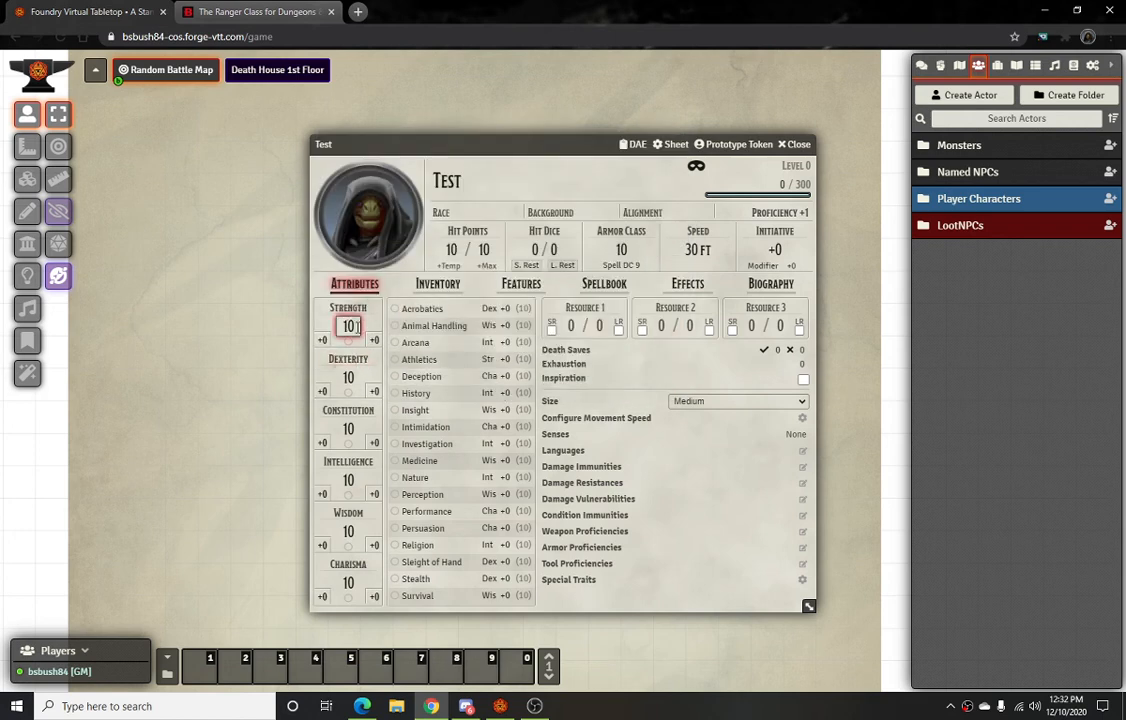
Set the character's Strength and Dexterity scores to 14
{"action": "mouse_move", "coordinate": [513, 141]}
{"action": "left_mouse_down"}
{"action": "mouse_move", "coordinate": [500, 106]}
{"action": "mouse_move", "coordinate": [513, 137]}
{"action": "left_mouse_up"}
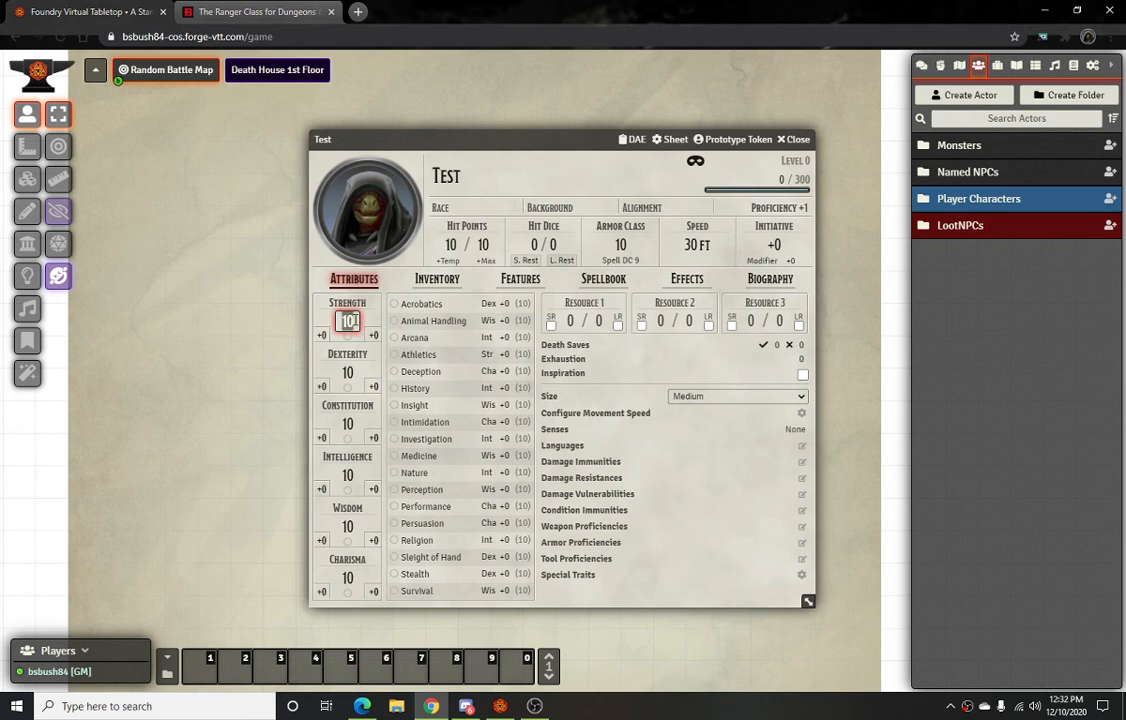
{"action": "left_click", "coordinate": [348, 320]}
{"action": "type", "text": "14"}
{"action": "key", "text": "Tab"}
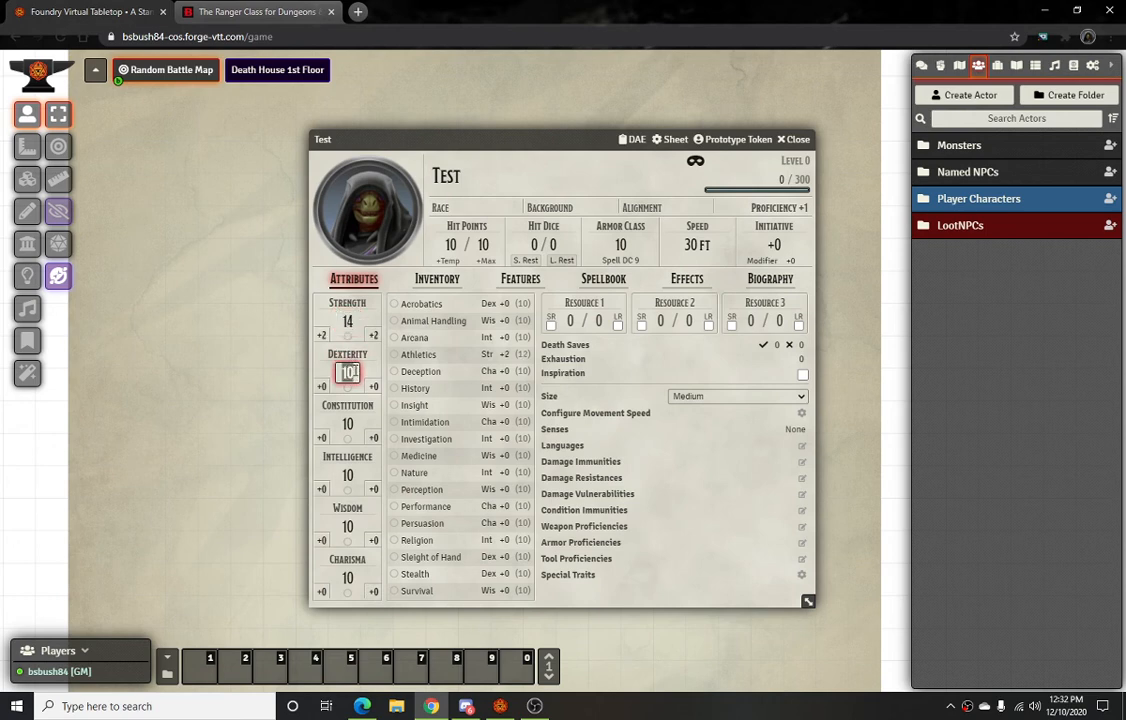
{"action": "type", "text": "41"}
{"action": "key", "text": "BackSpace"}
{"action": "key", "text": "BackSpace"}
{"action": "type", "text": "14"}
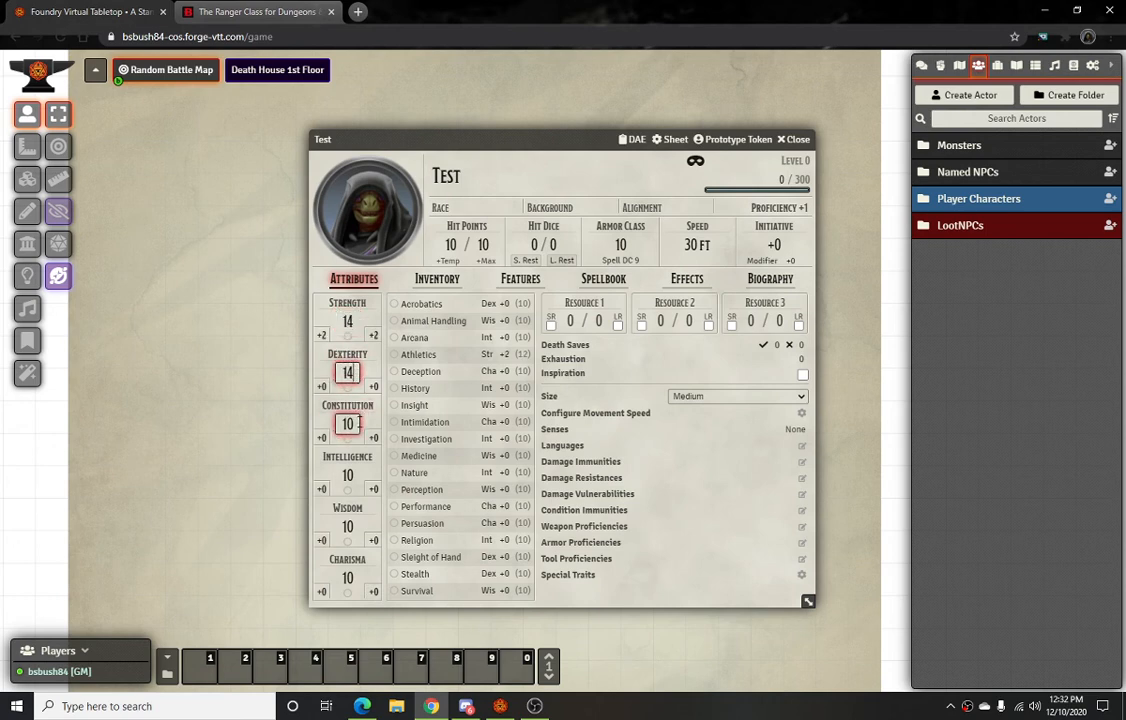
Set the character's Constitution and Intelligence scores to 14
{"action": "left_click", "coordinate": [356, 424]}
{"action": "type", "text": "1"}
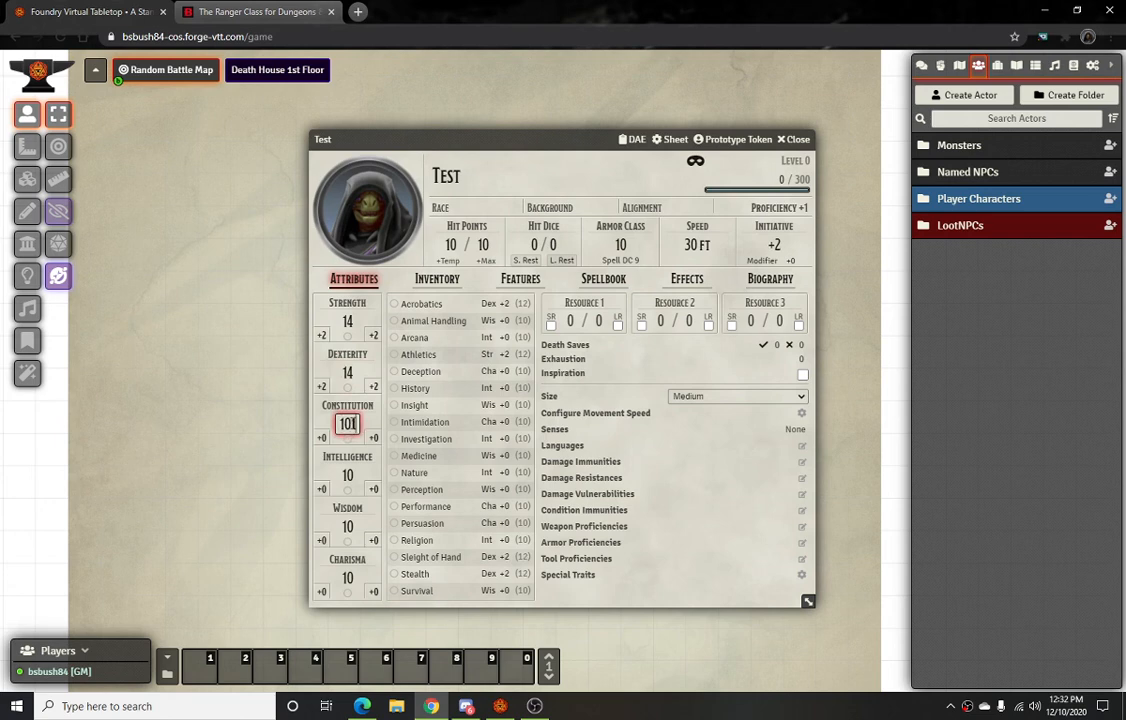
{"action": "key", "text": "BackSpace"}
{"action": "key", "text": "BackSpace"}
{"action": "type", "text": "14"}
{"action": "left_click", "coordinate": [345, 475]}
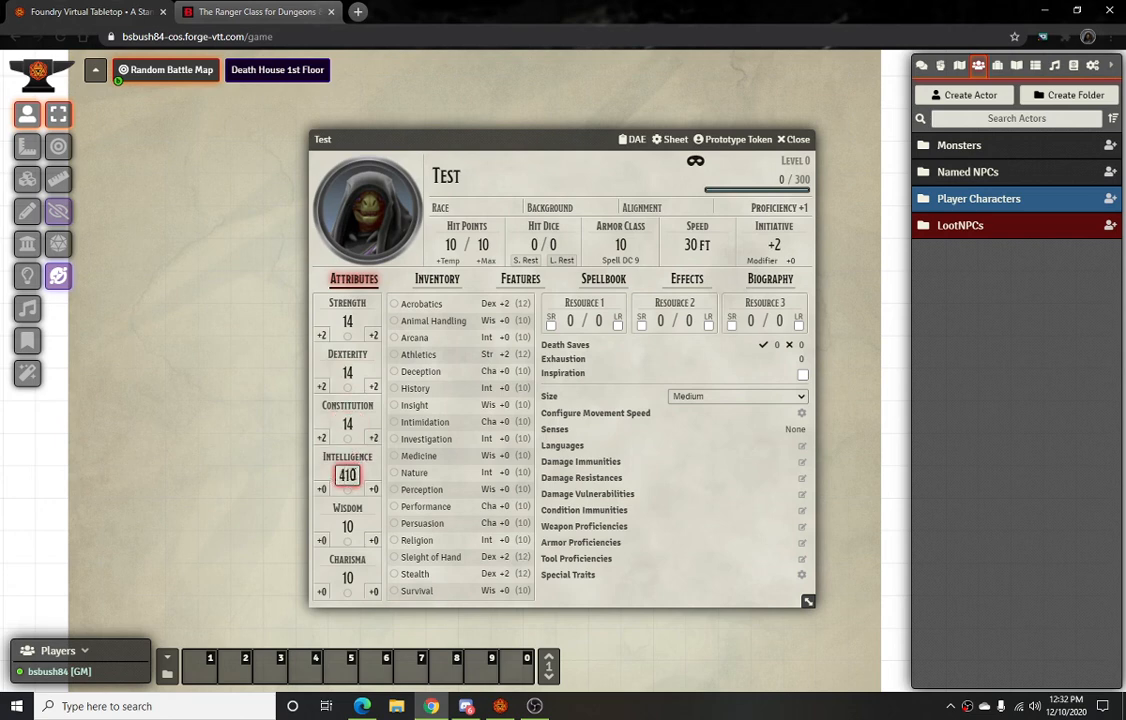
{"action": "type", "text": "4"}
{"action": "key", "text": "BackSpace"}
{"action": "left_click_drag", "start_coordinate": [355, 473], "coordinate": [339, 477]}
{"action": "type", "text": "14"}
Set the character's Wisdom and Charisma scores to 14
{"action": "left_click", "coordinate": [340, 527]}
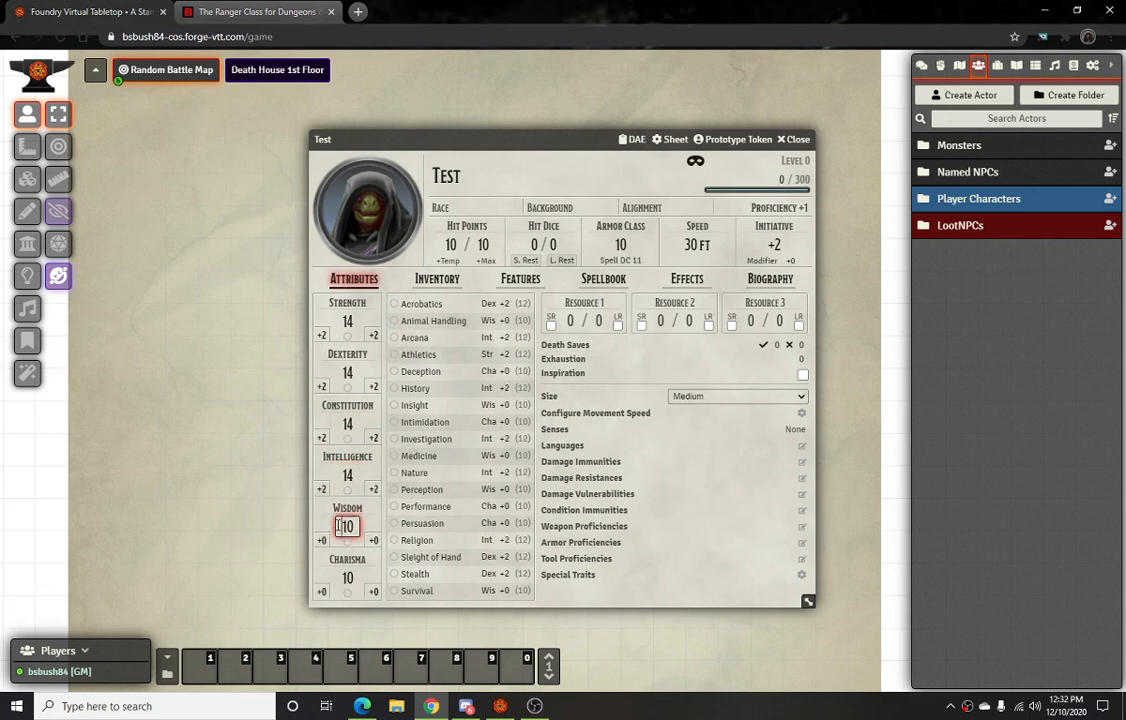
{"action": "left_click_drag", "start_coordinate": [355, 527], "coordinate": [339, 528]}
{"action": "type", "text": "14"}
{"action": "left_click", "coordinate": [357, 577]}
{"action": "left_click_drag", "start_coordinate": [355, 578], "coordinate": [339, 578]}
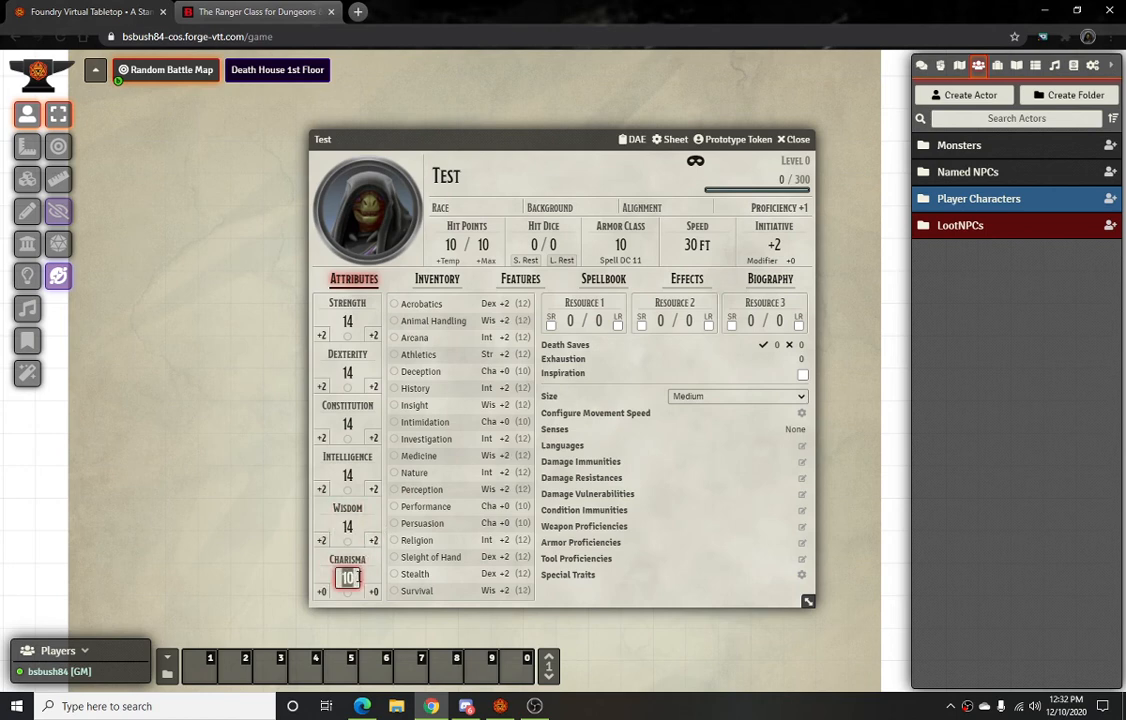
{"action": "type", "text": "14"}
{"action": "key", "text": "Return"}
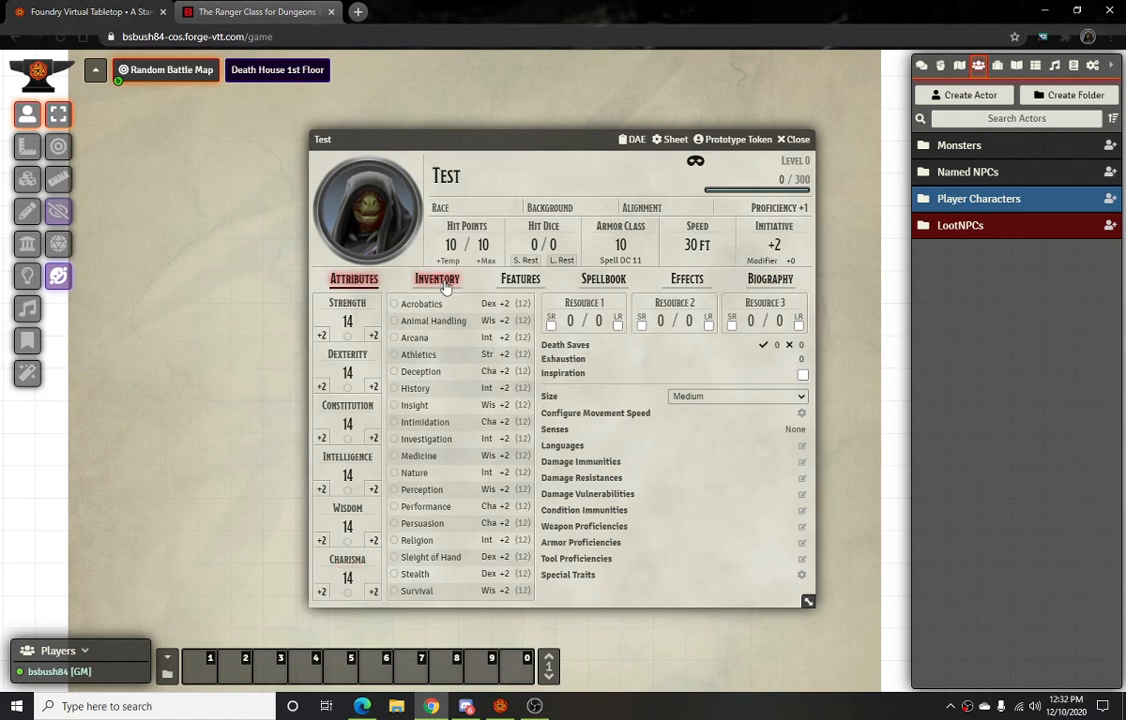
Review the character's Inventory, Features and Spellbook sections, ending back on the attributes
{"action": "left_click", "coordinate": [437, 280]}
{"action": "left_click", "coordinate": [515, 280]}
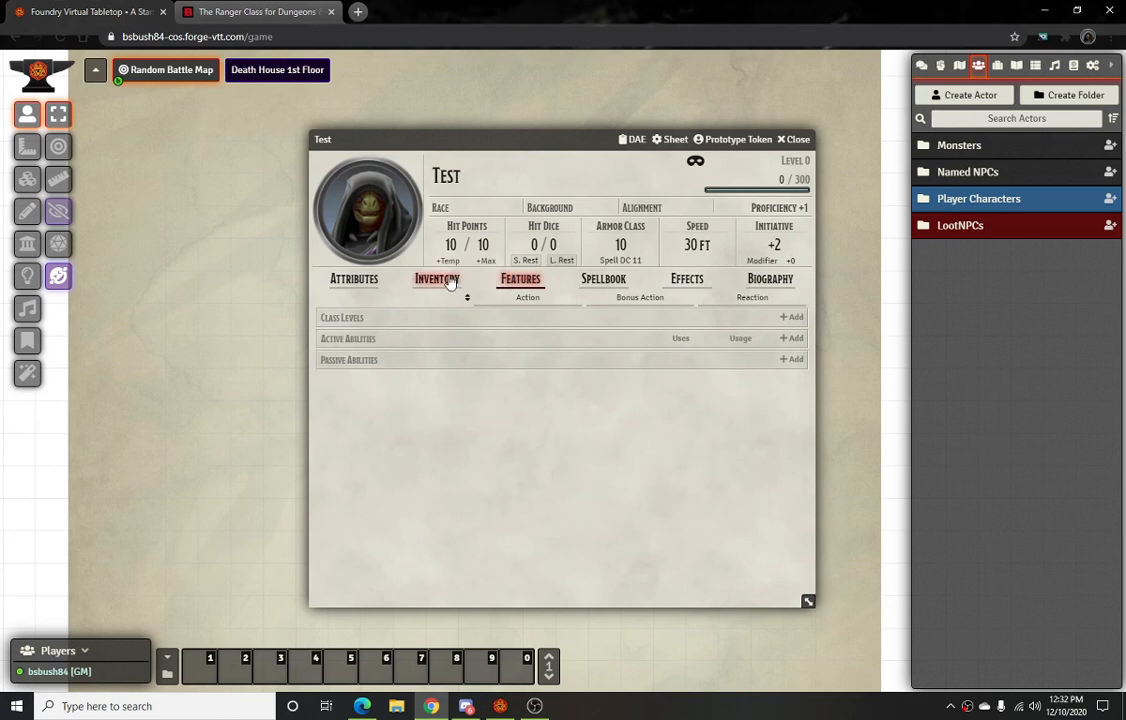
{"action": "left_click", "coordinate": [603, 280]}
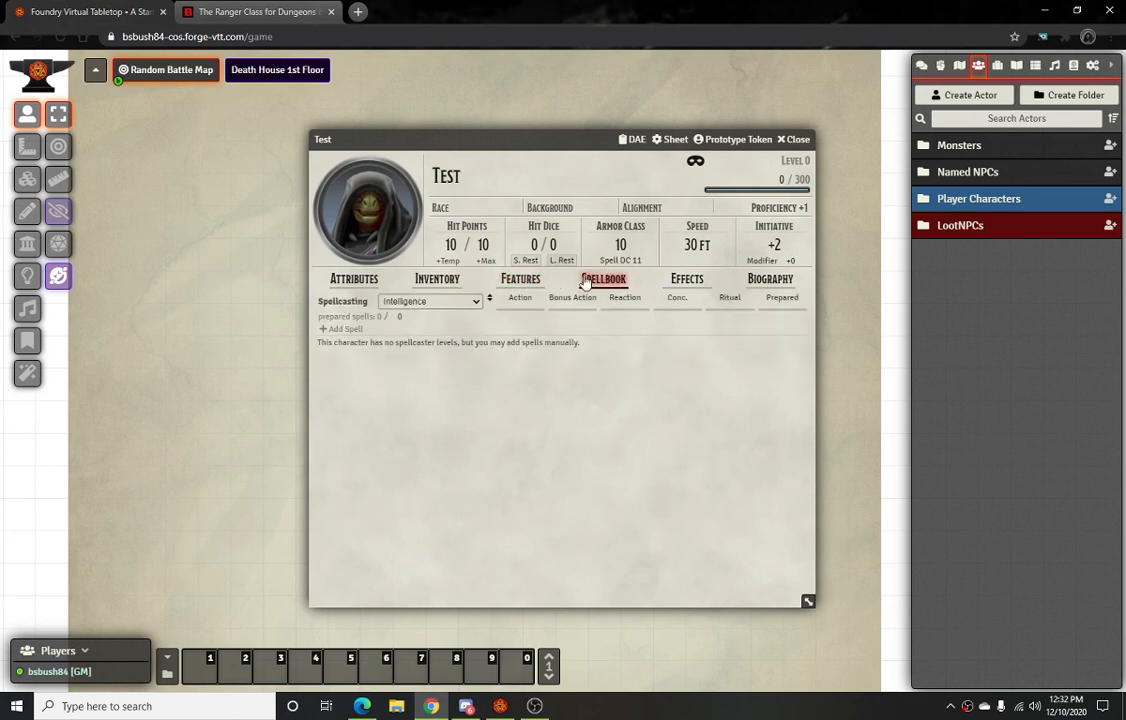
{"action": "left_click", "coordinate": [515, 281]}
{"action": "left_click", "coordinate": [437, 280]}
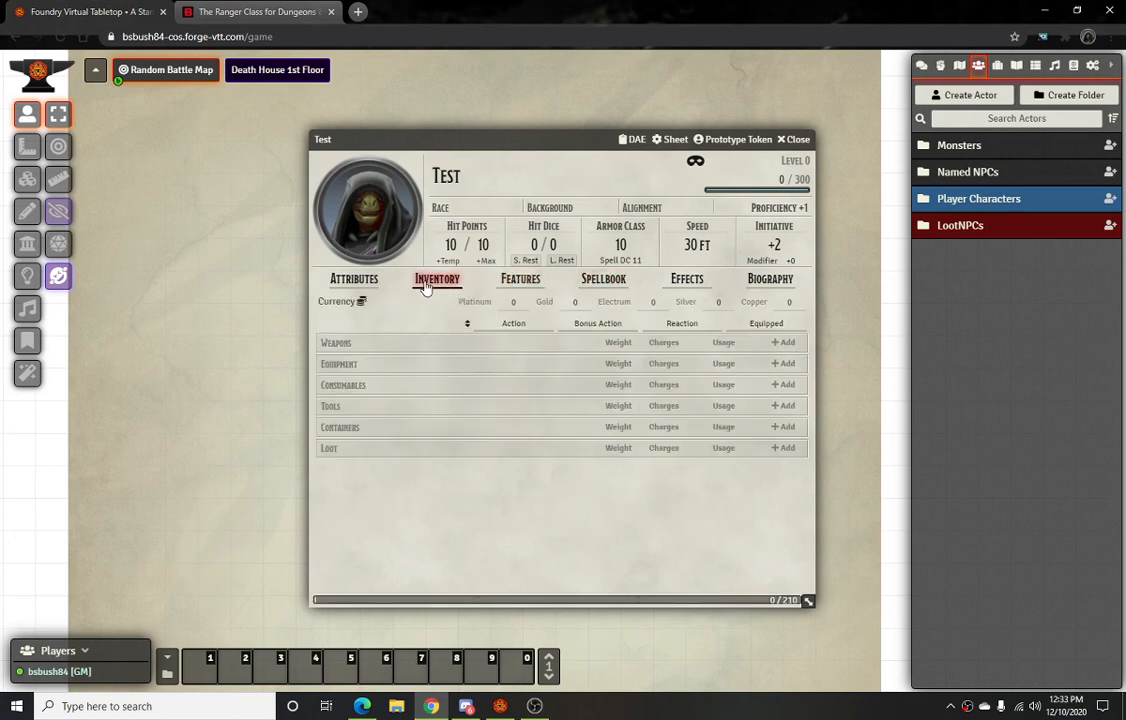
{"action": "left_click", "coordinate": [350, 281]}
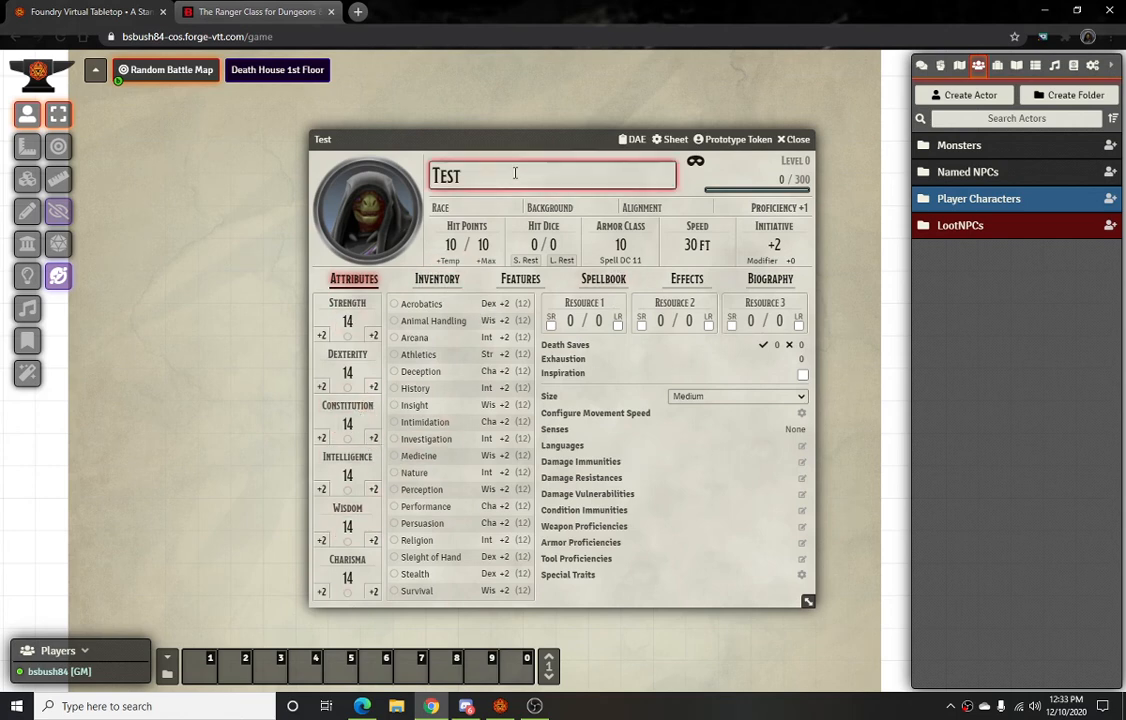
Open the Classes (SRD) compendium and arrange it beside the Test character sheet
{"action": "left_click_drag", "start_coordinate": [531, 140], "coordinate": [346, 116]}
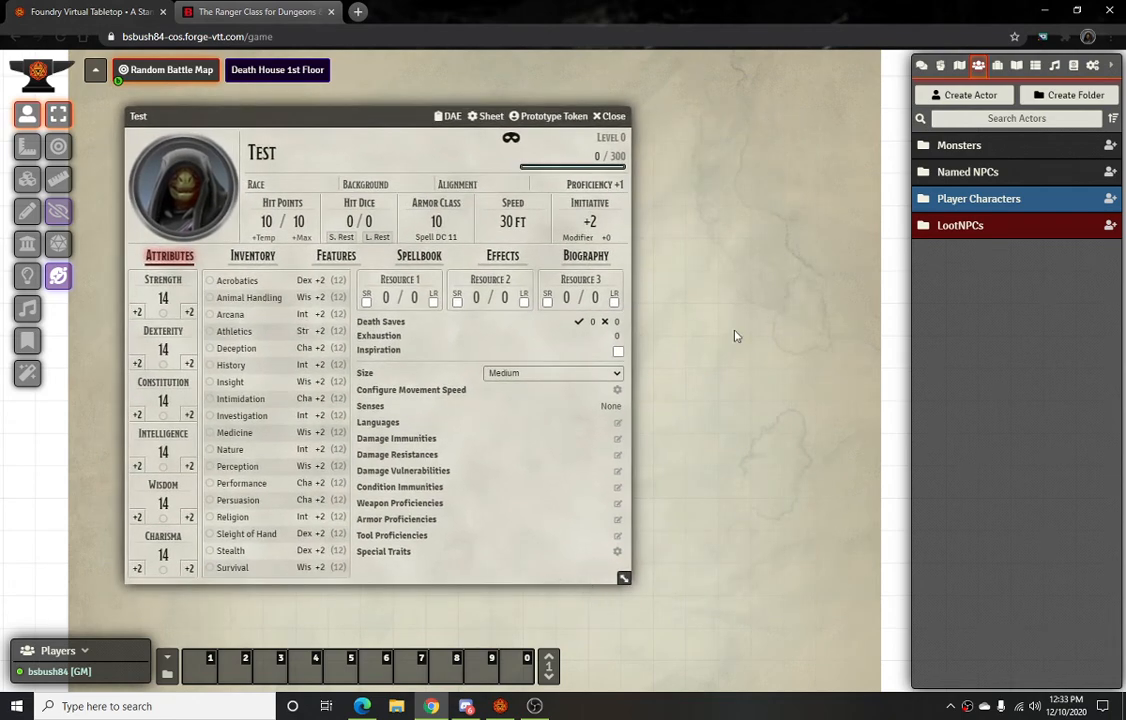
{"action": "left_click", "coordinate": [1073, 65]}
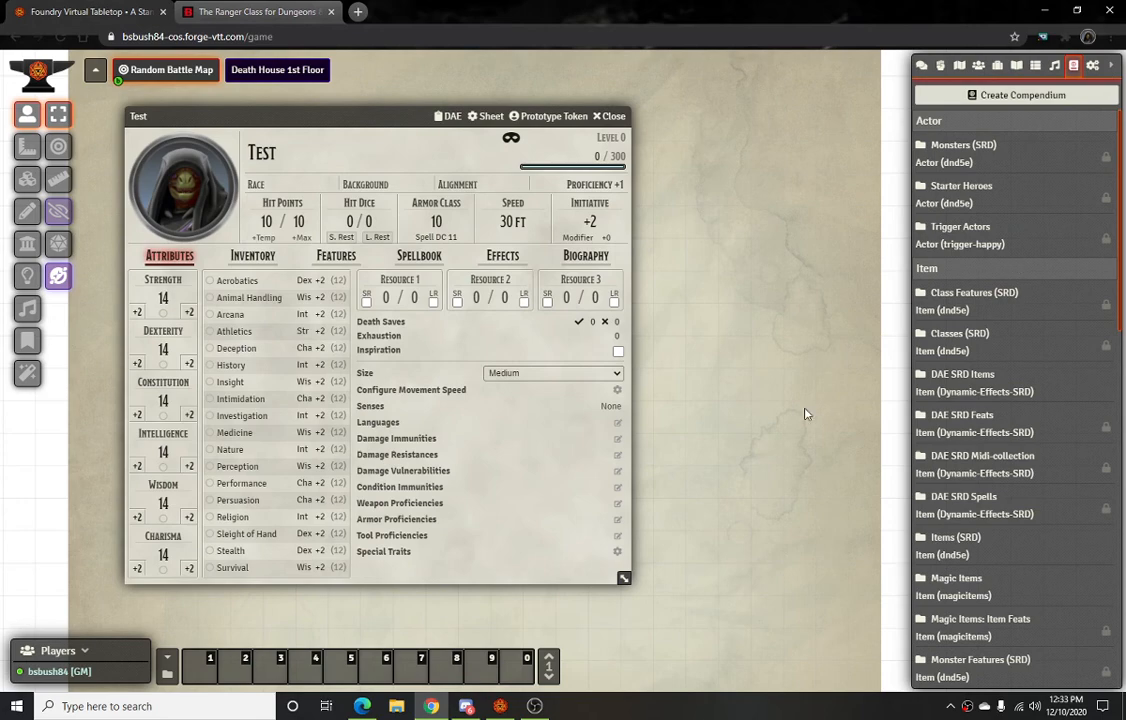
{"action": "left_click", "coordinate": [960, 333]}
{"action": "left_click_drag", "start_coordinate": [235, 105], "coordinate": [799, 86]}
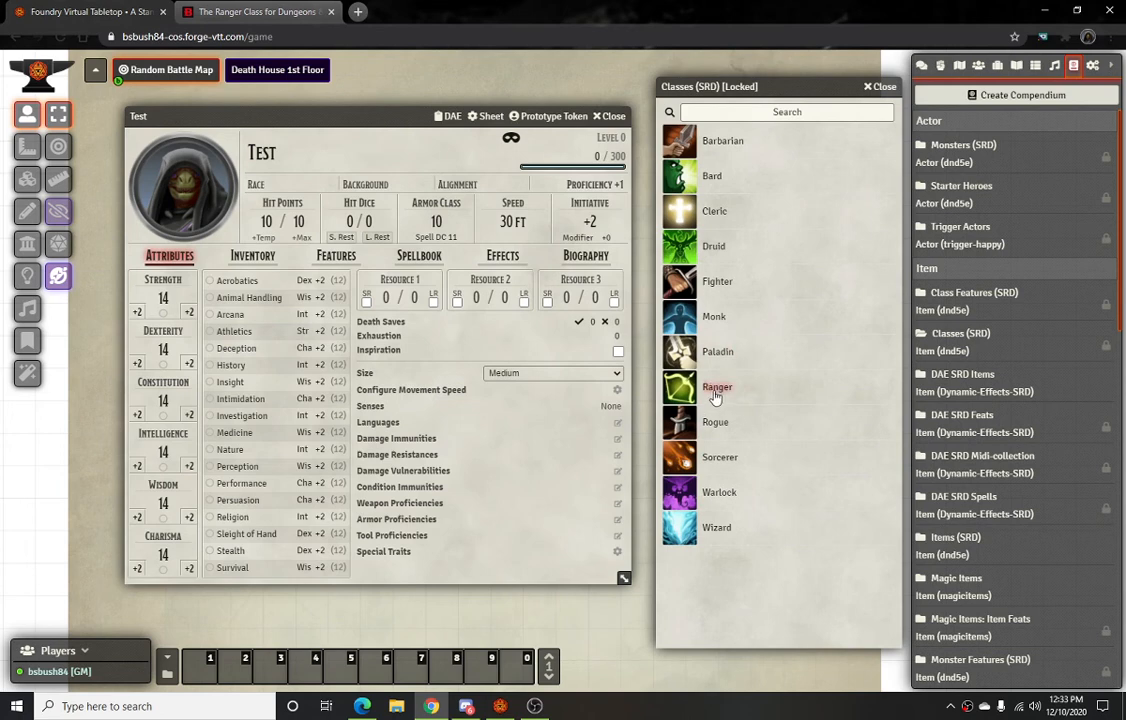
Add the Ranger class from the compendium to the Test character's Features and expand its description down to the Ranger Advancement table
{"action": "left_click", "coordinate": [336, 256]}
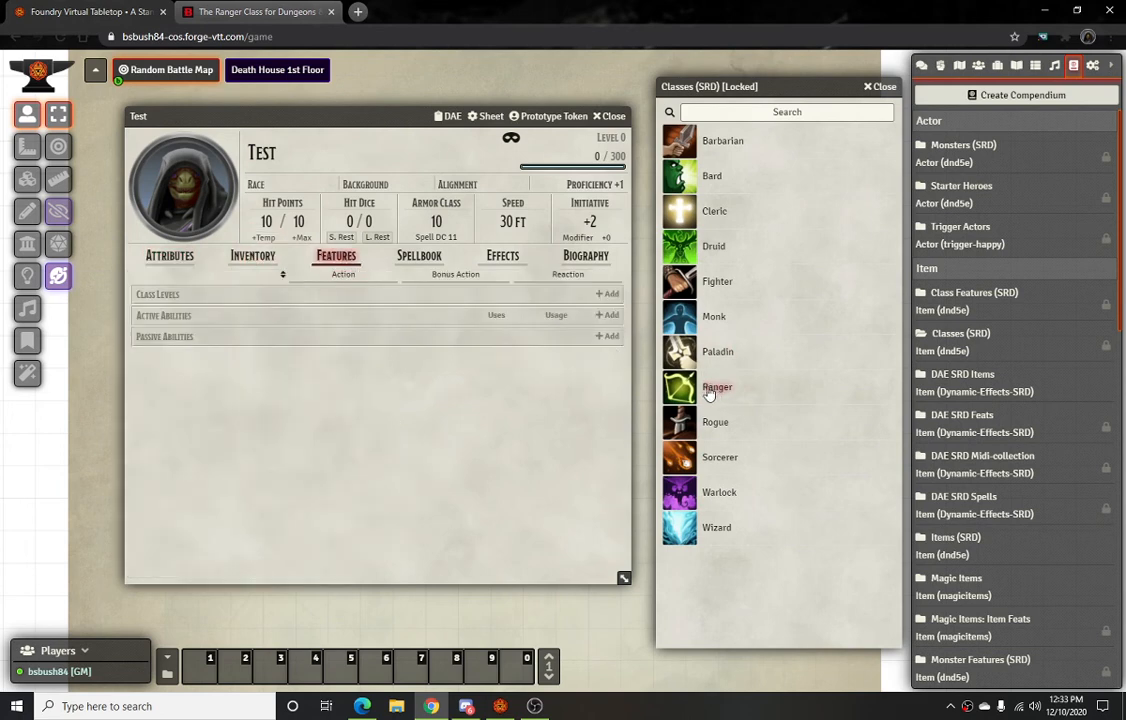
{"action": "left_click_drag", "start_coordinate": [717, 387], "coordinate": [255, 355]}
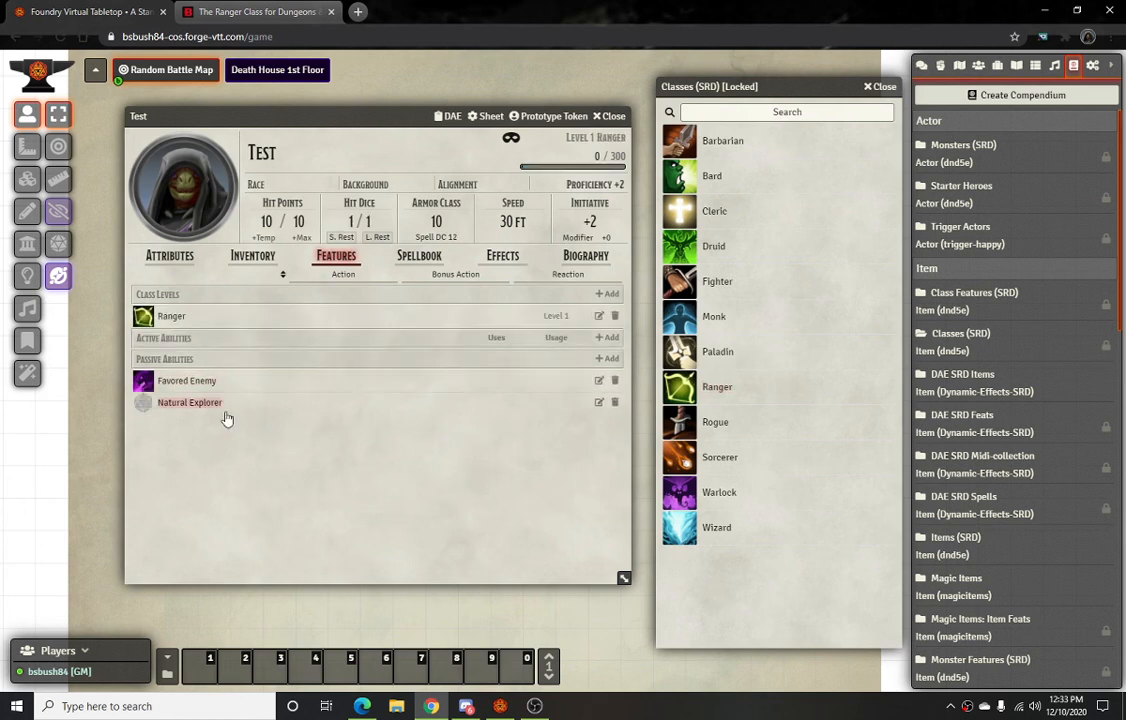
{"action": "left_click", "coordinate": [171, 317]}
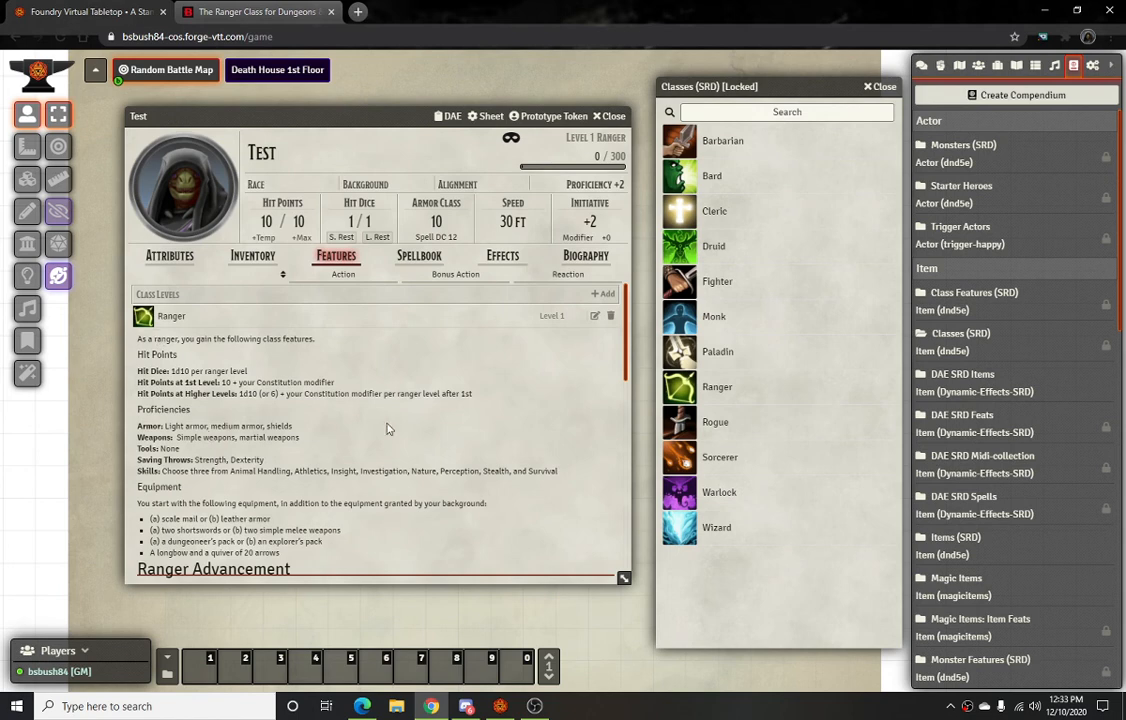
{"action": "scroll", "coordinate": [245, 350], "scroll_direction": "down", "scroll_amount": 2}
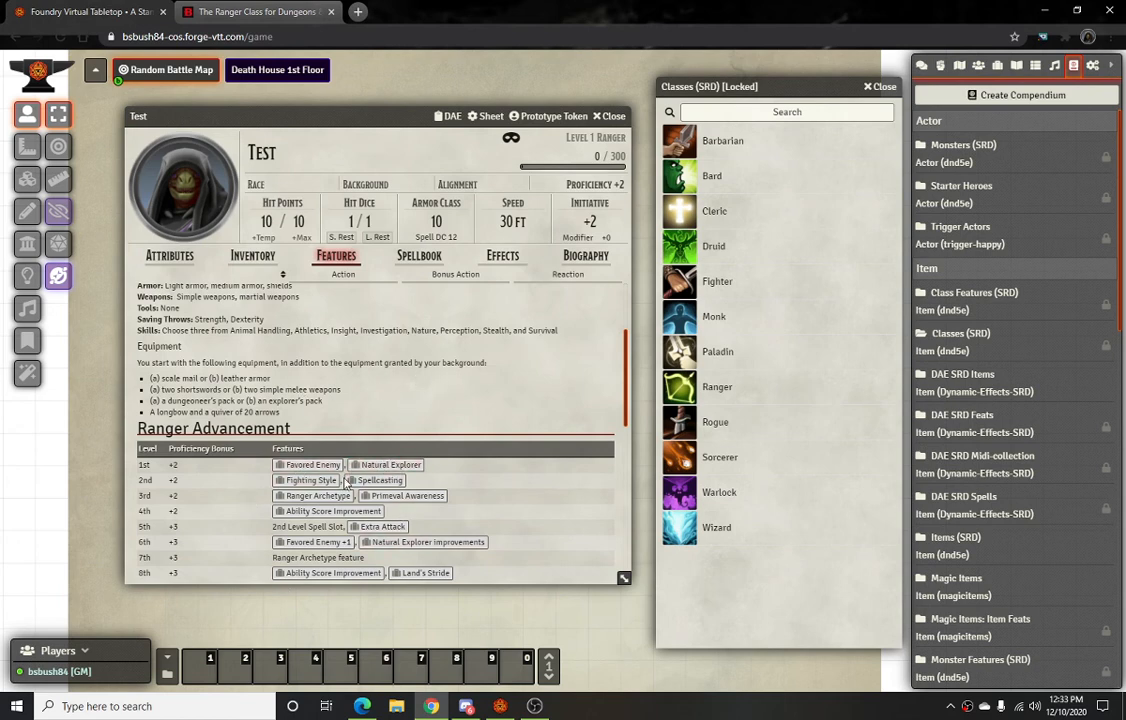
Close the Classes (SRD) compendium and collapse the Ranger description in the character's Features
{"action": "left_click", "coordinate": [879, 85]}
{"action": "left_click", "coordinate": [252, 256]}
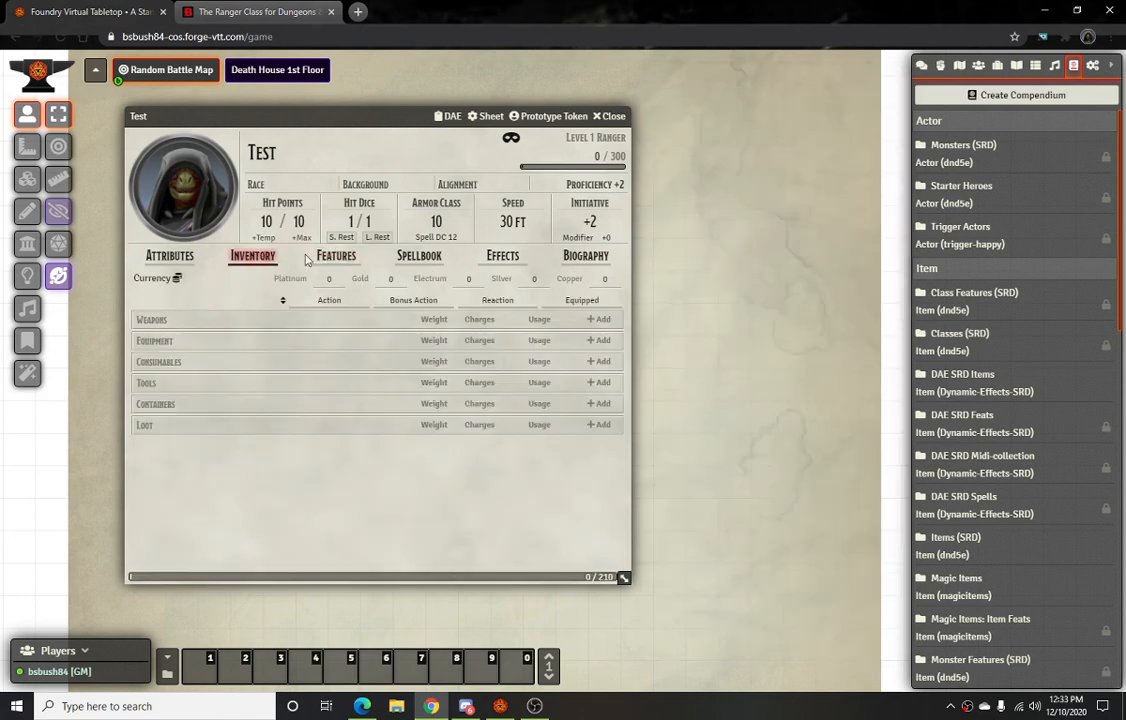
{"action": "left_click", "coordinate": [337, 257]}
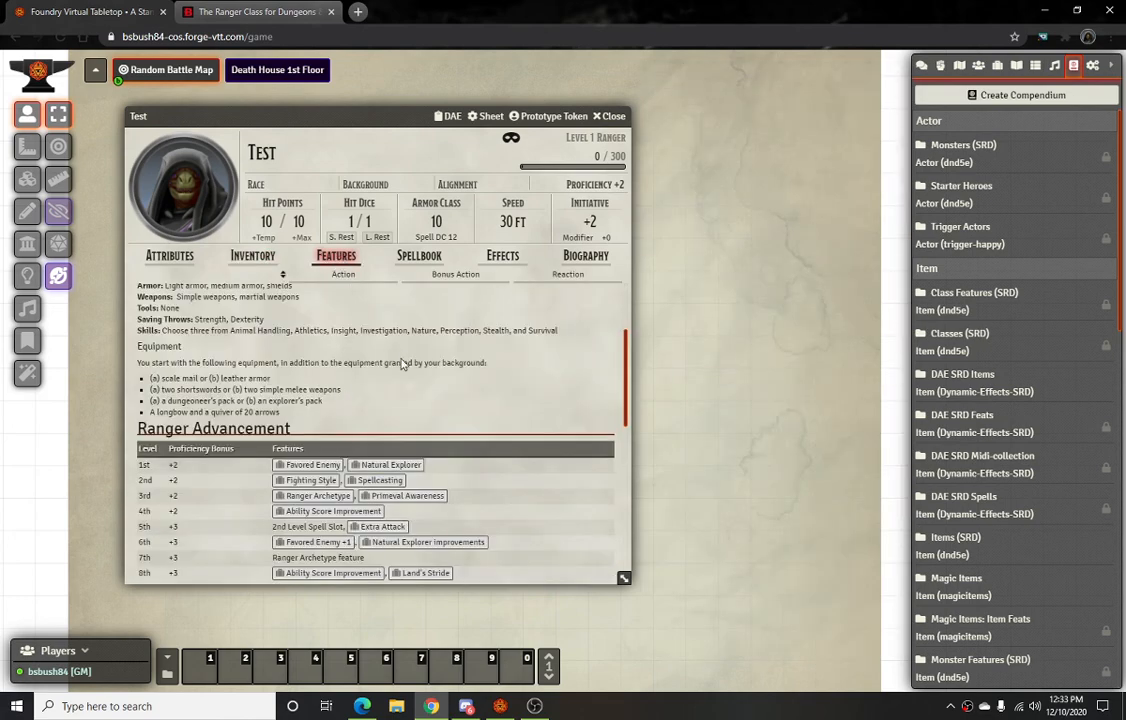
{"action": "scroll", "coordinate": [356, 321], "scroll_direction": "up", "scroll_amount": 3}
{"action": "left_click", "coordinate": [209, 318]}
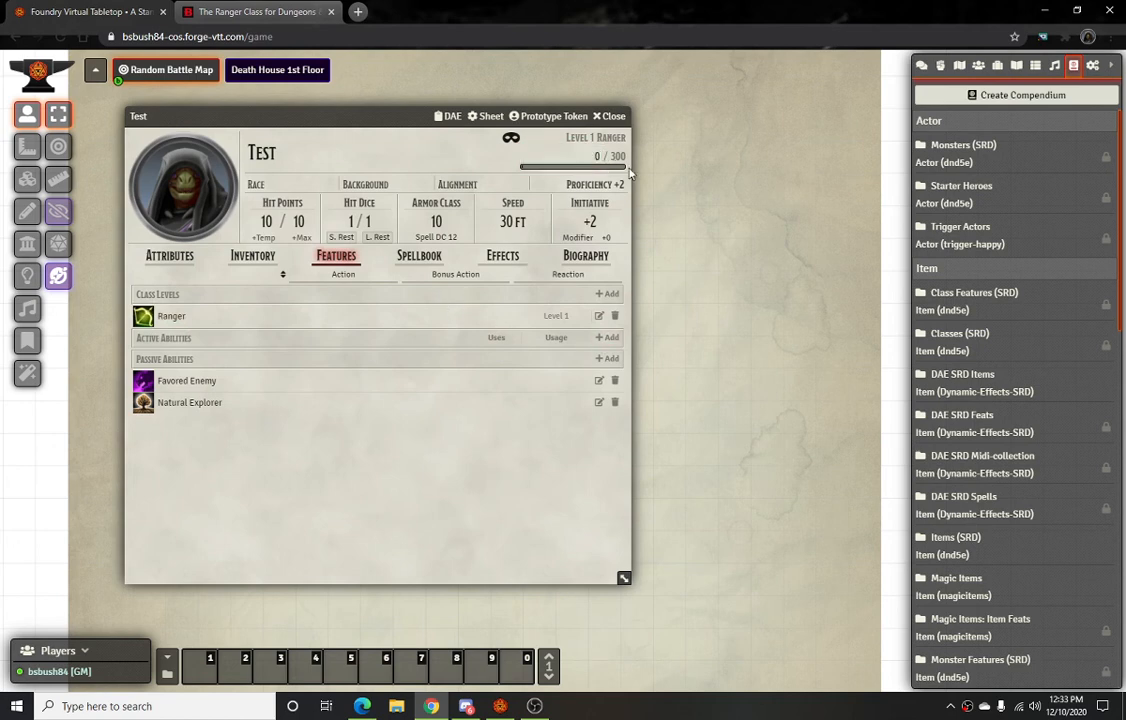
Set the Ranger's class levels to 2 and check the character's Spellbook, ending back on the Features
{"action": "left_click", "coordinate": [598, 318]}
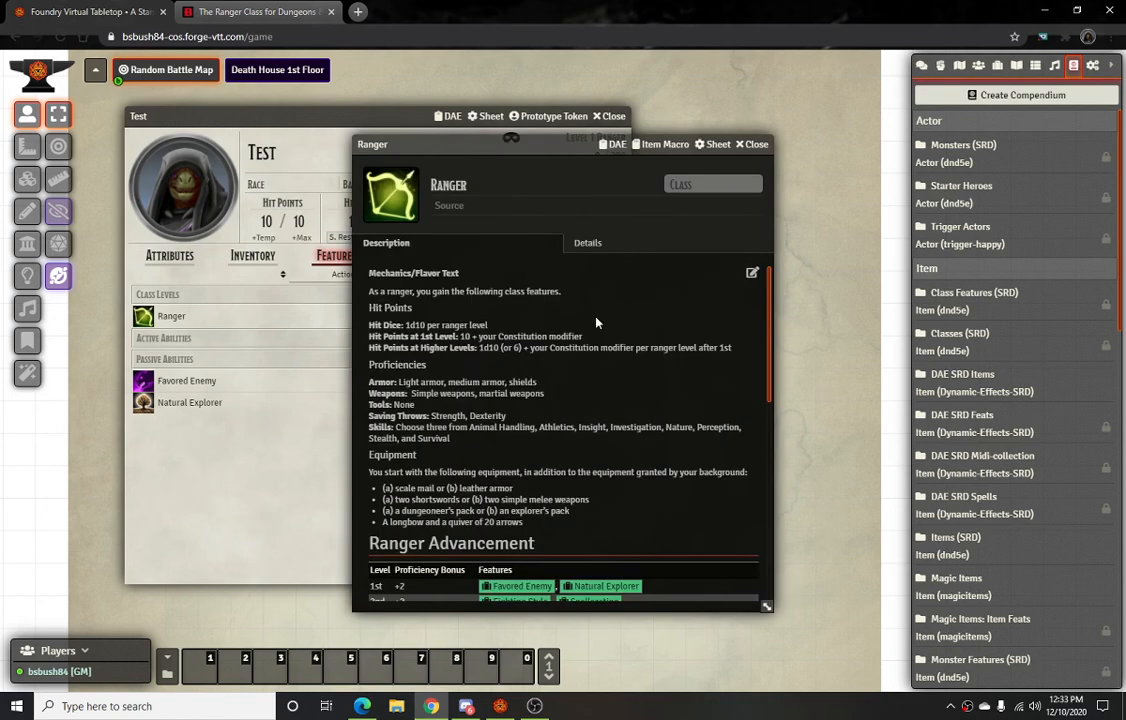
{"action": "left_click", "coordinate": [592, 246]}
{"action": "left_click", "coordinate": [544, 278]}
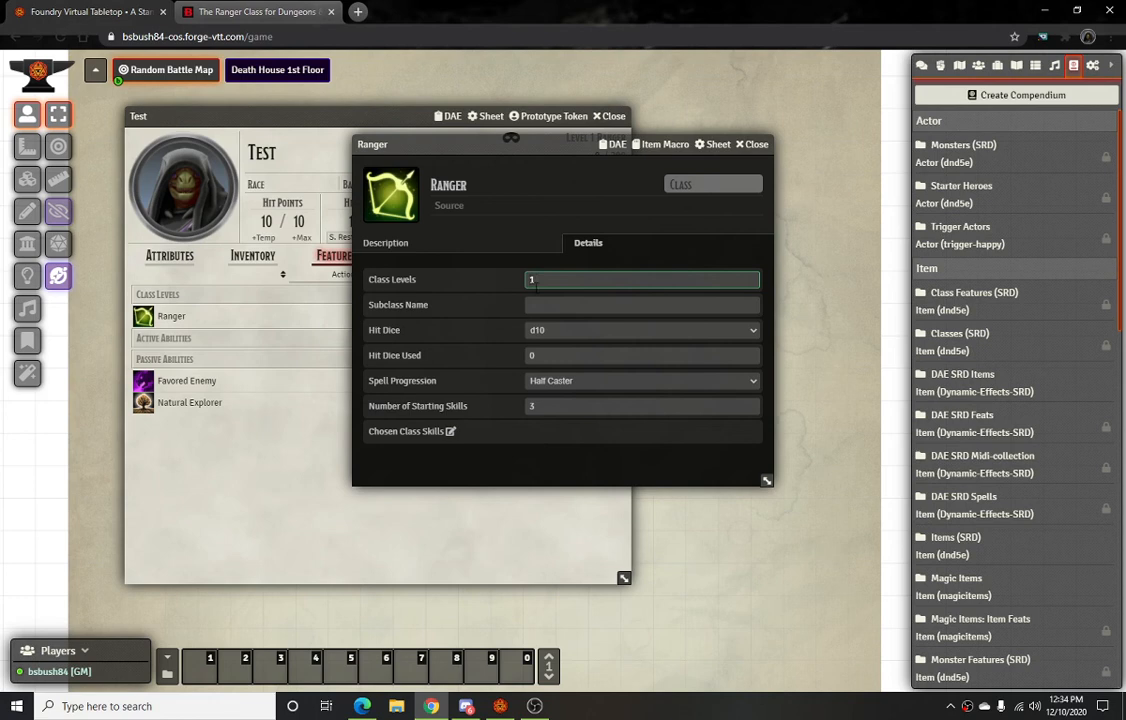
{"action": "key", "text": "Return"}
{"action": "left_click", "coordinate": [314, 524]}
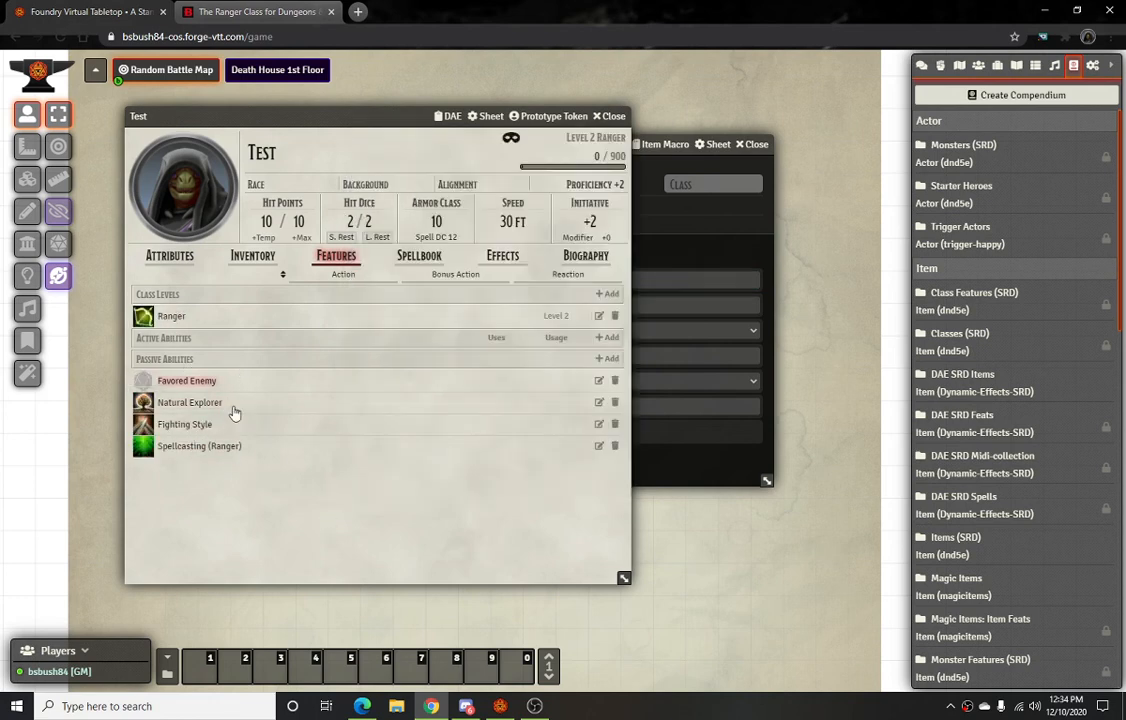
{"action": "left_click", "coordinate": [436, 262]}
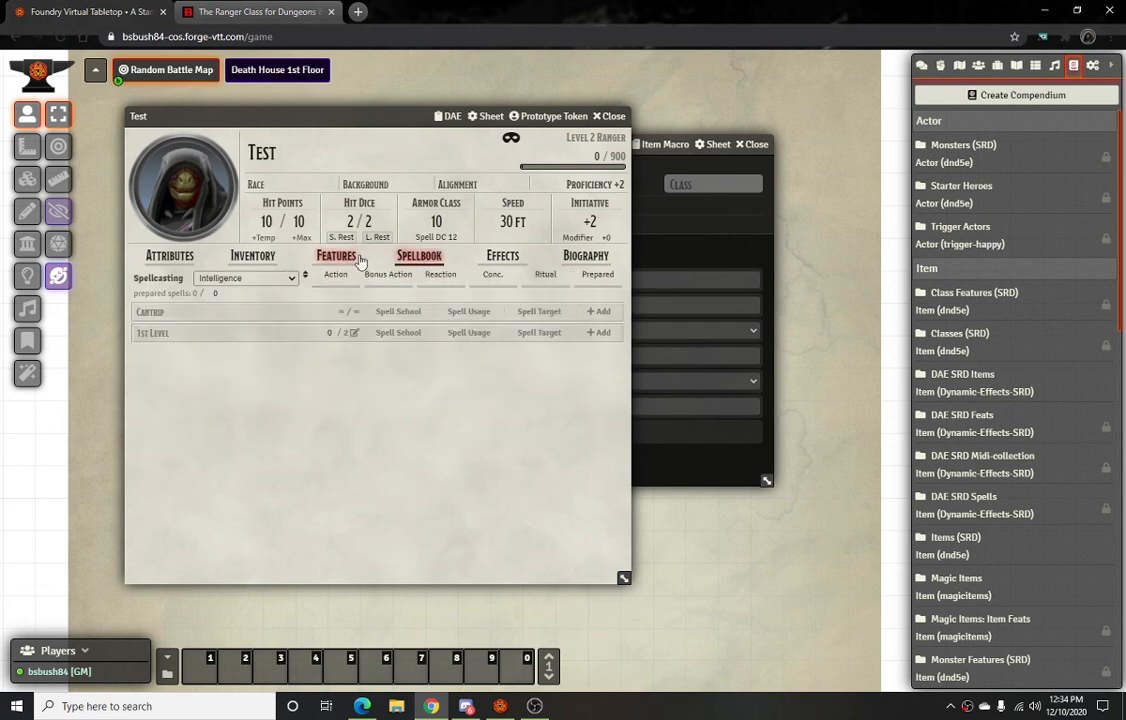
{"action": "left_click", "coordinate": [345, 258]}
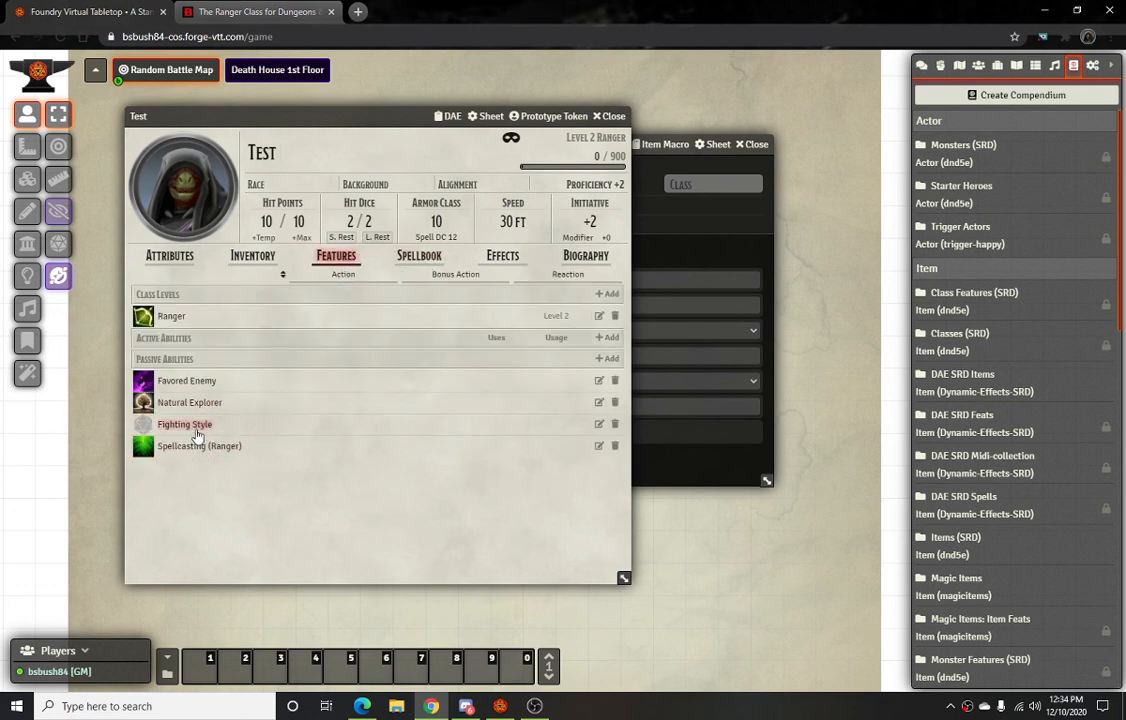
Set the Ranger's class levels to 3 and close the class details
{"action": "left_click", "coordinate": [598, 317]}
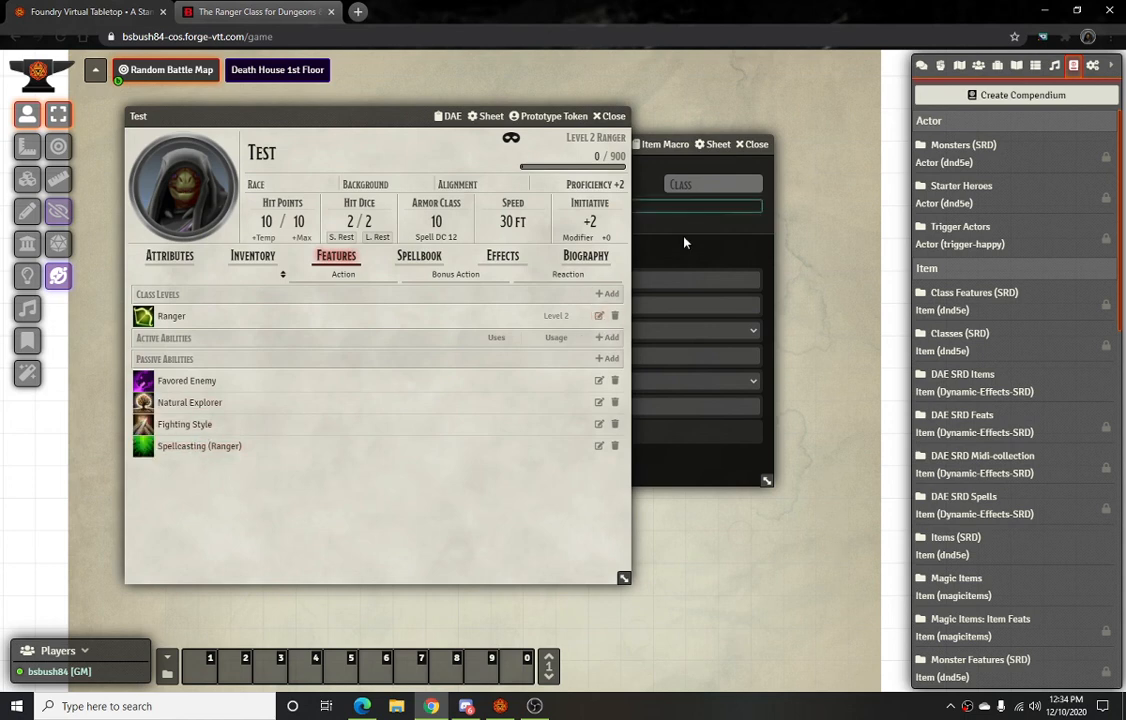
{"action": "key", "text": "BackSpace"}
{"action": "type", "text": "3"}
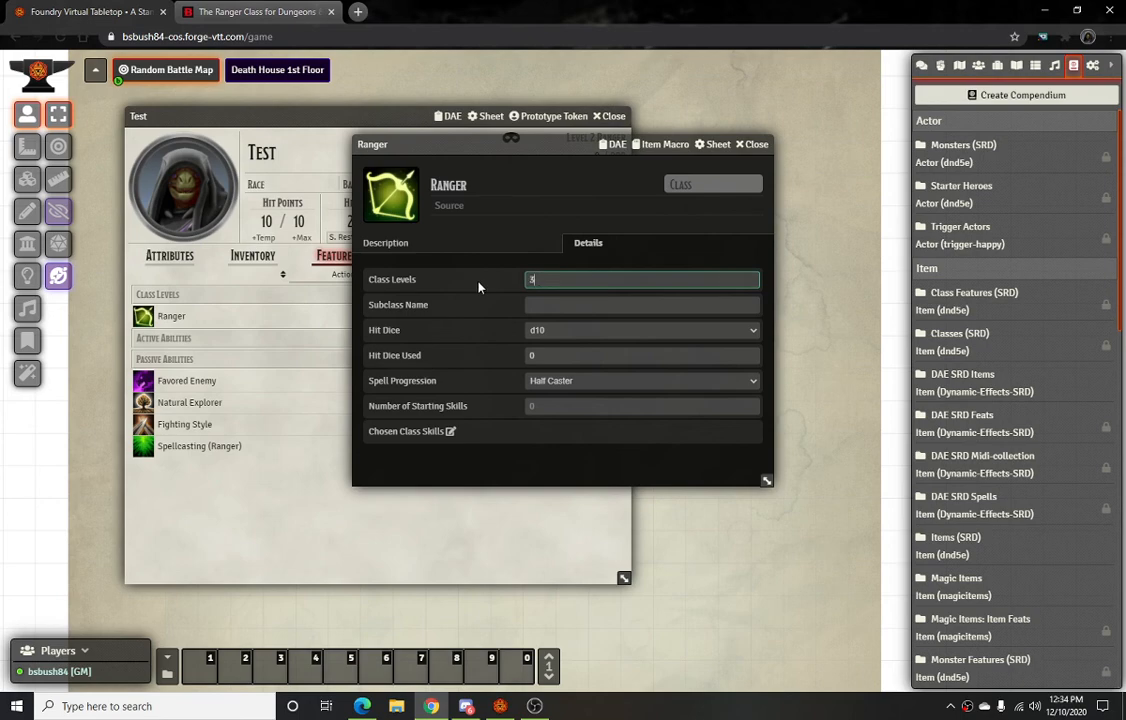
{"action": "key", "text": "Return"}
{"action": "left_click", "coordinate": [390, 516]}
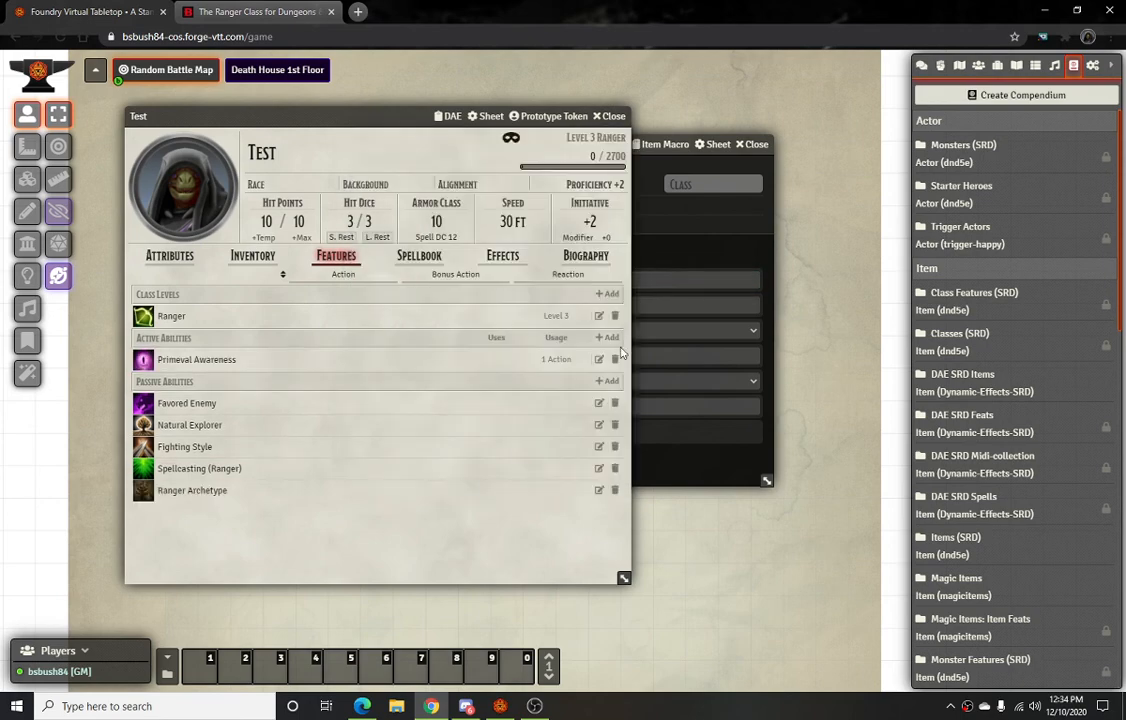
{"action": "left_click", "coordinate": [751, 144]}
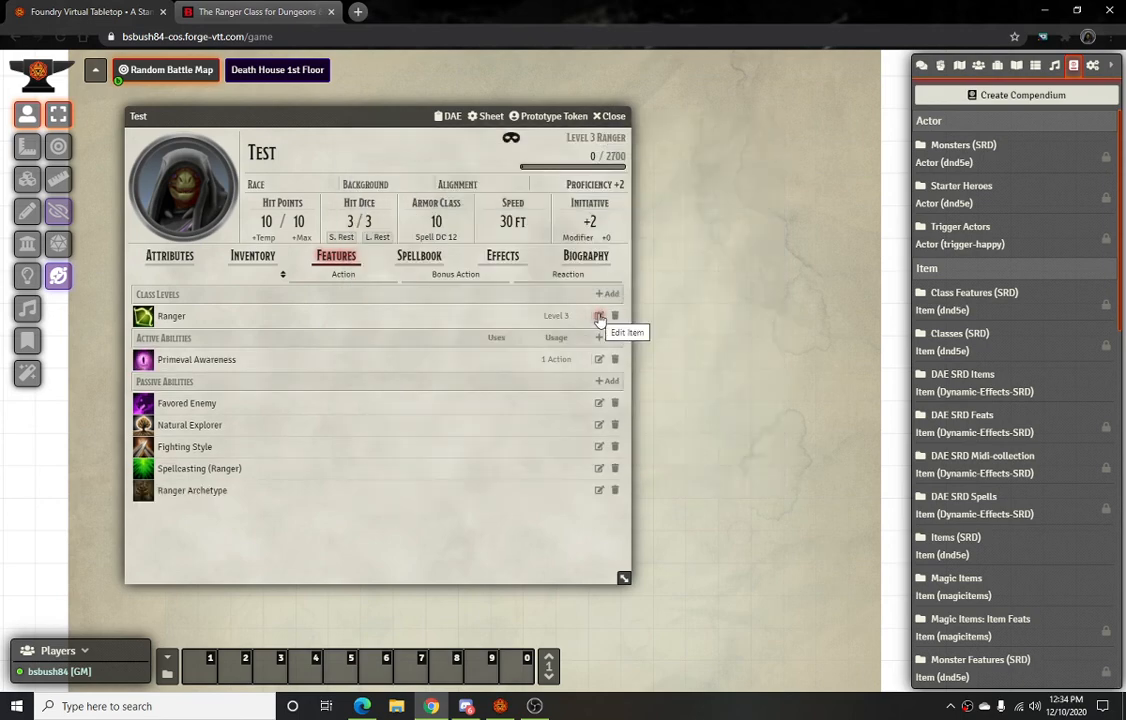
Set the Ranger's class levels to 4 and dismiss the class details
{"action": "left_click", "coordinate": [600, 318]}
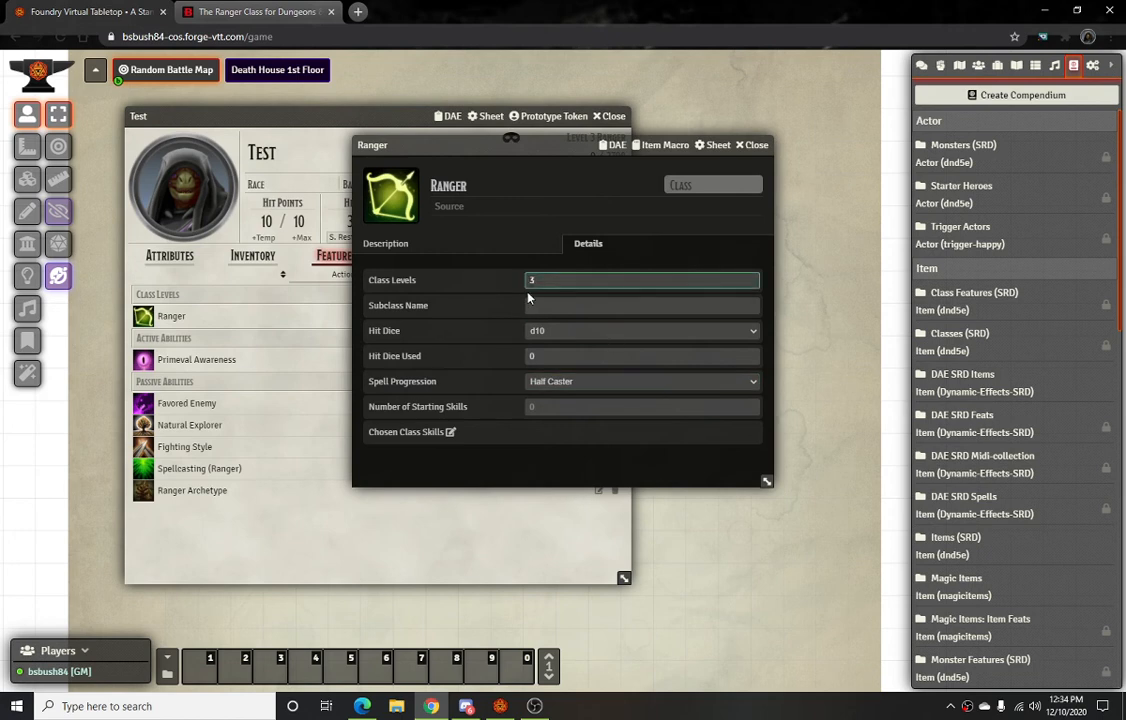
{"action": "key", "text": "BackSpace"}
{"action": "type", "text": "4"}
{"action": "left_click_drag", "start_coordinate": [480, 145], "coordinate": [506, 280]}
{"action": "left_click", "coordinate": [716, 294]}
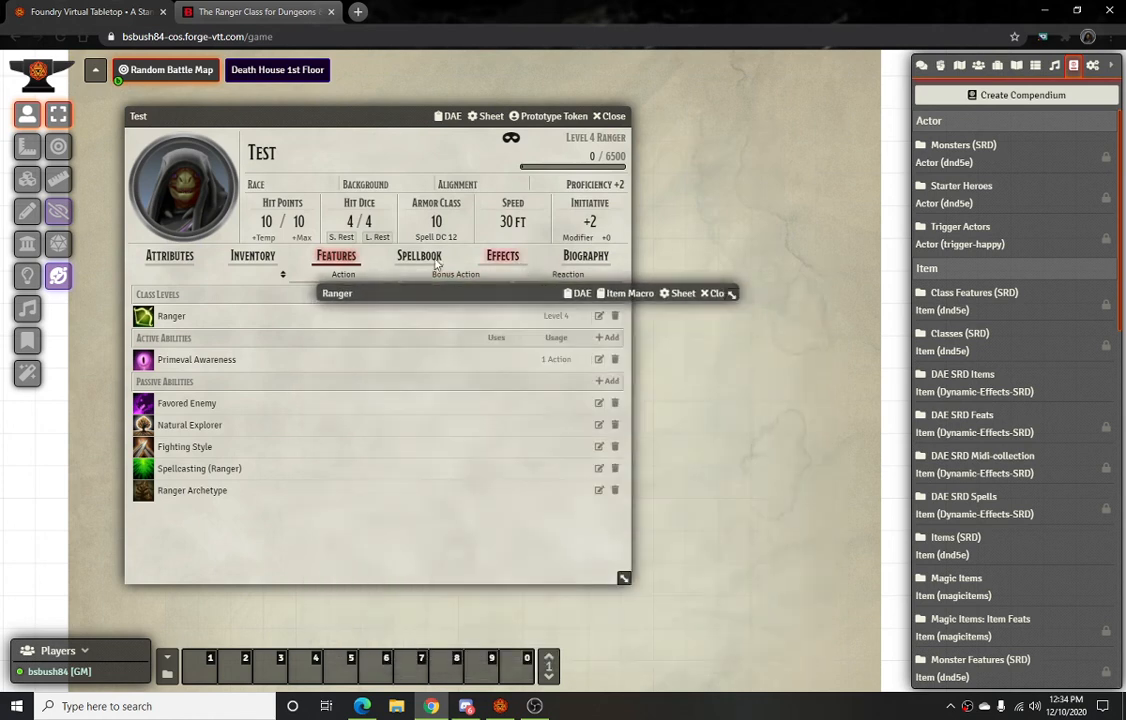
Set the character's Dexterity score to 16 as the level 4 ability score improvement
{"action": "left_click", "coordinate": [165, 256]}
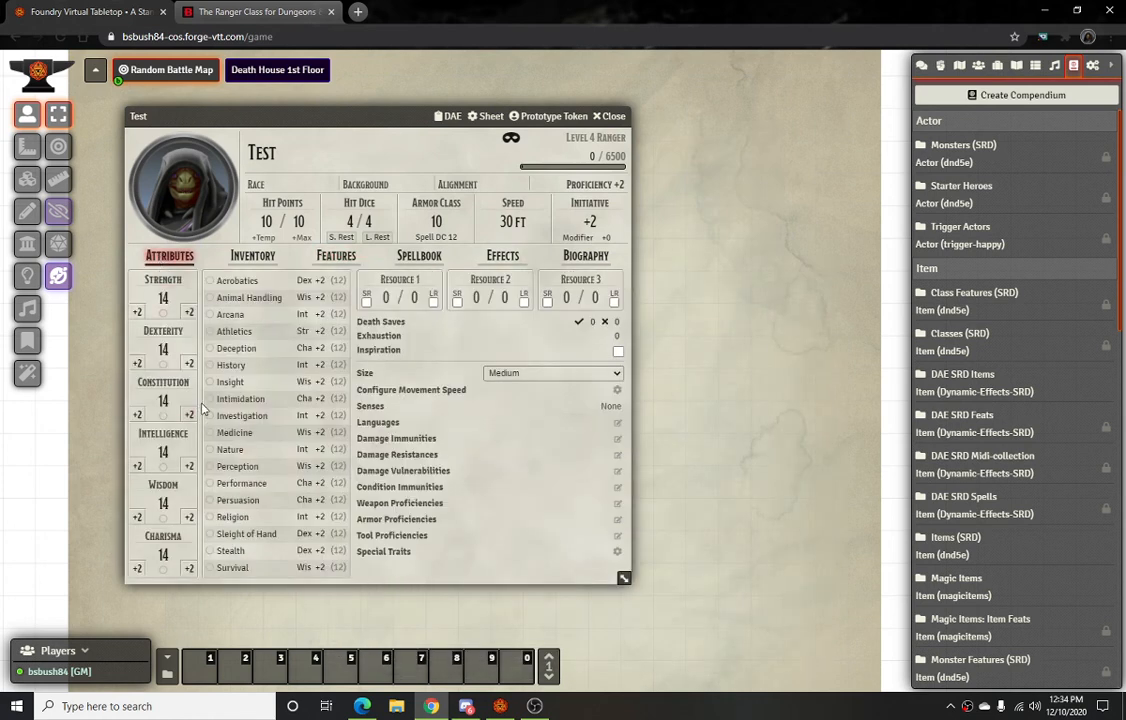
{"action": "left_click", "coordinate": [163, 349]}
{"action": "double_click", "coordinate": [157, 349]}
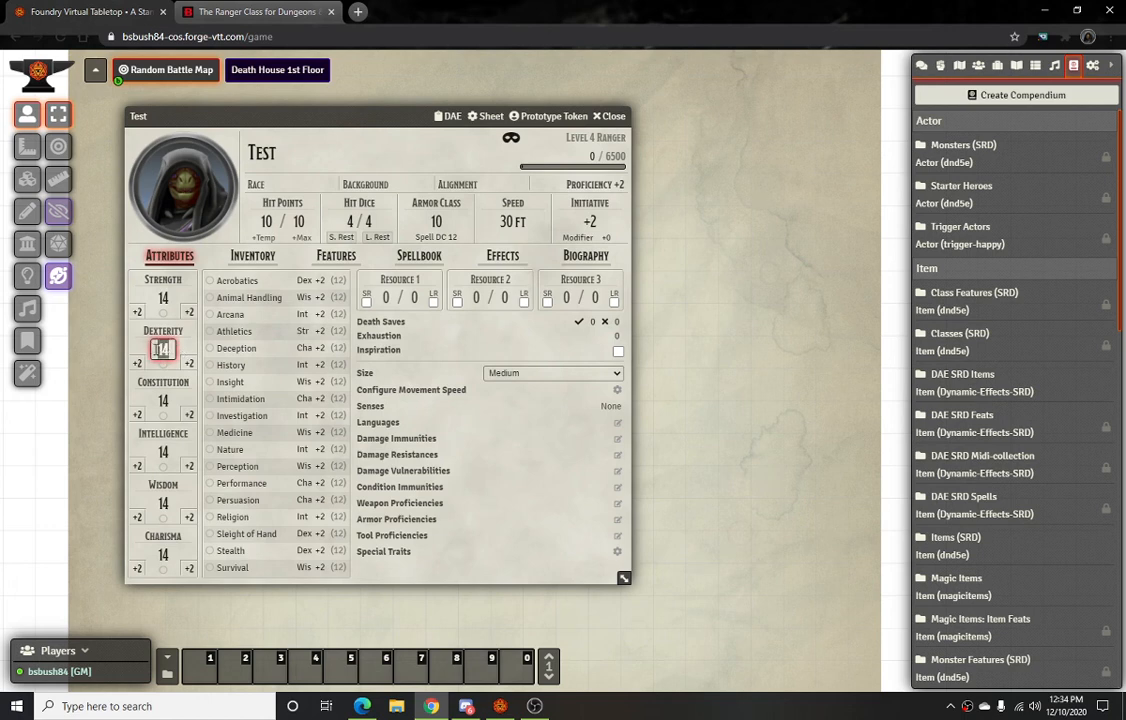
{"action": "type", "text": "16"}
{"action": "key", "text": "Return"}
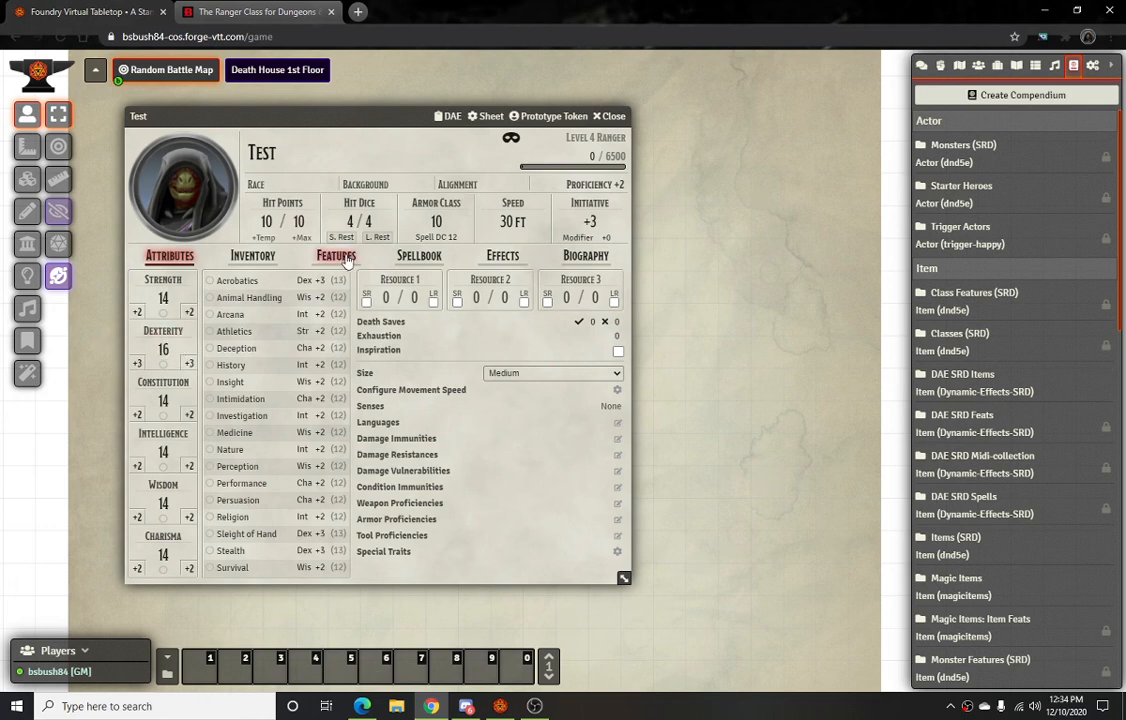
Set the Ranger's class levels to 5 from the character's Features and close the class details
{"action": "left_click", "coordinate": [252, 256]}
{"action": "left_click", "coordinate": [336, 256]}
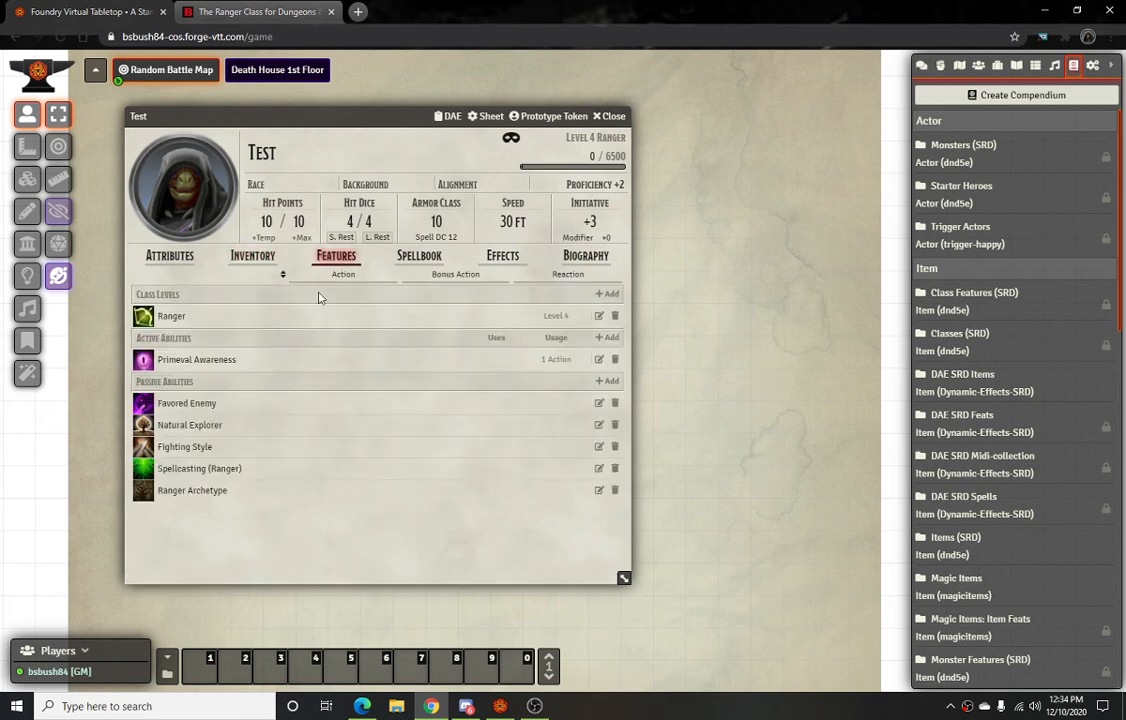
{"action": "left_click", "coordinate": [599, 315]}
{"action": "left_click", "coordinate": [569, 431]}
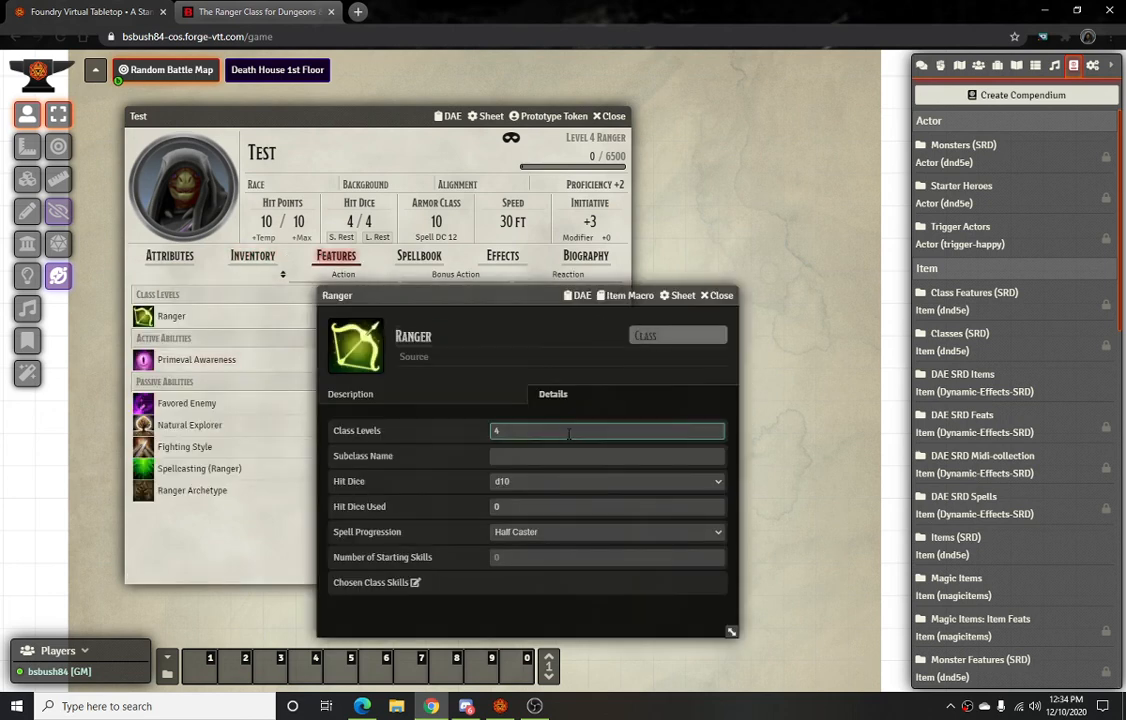
{"action": "key", "text": "BackSpace"}
{"action": "type", "text": "5"}
{"action": "key", "text": "Return"}
{"action": "left_click", "coordinate": [719, 295]}
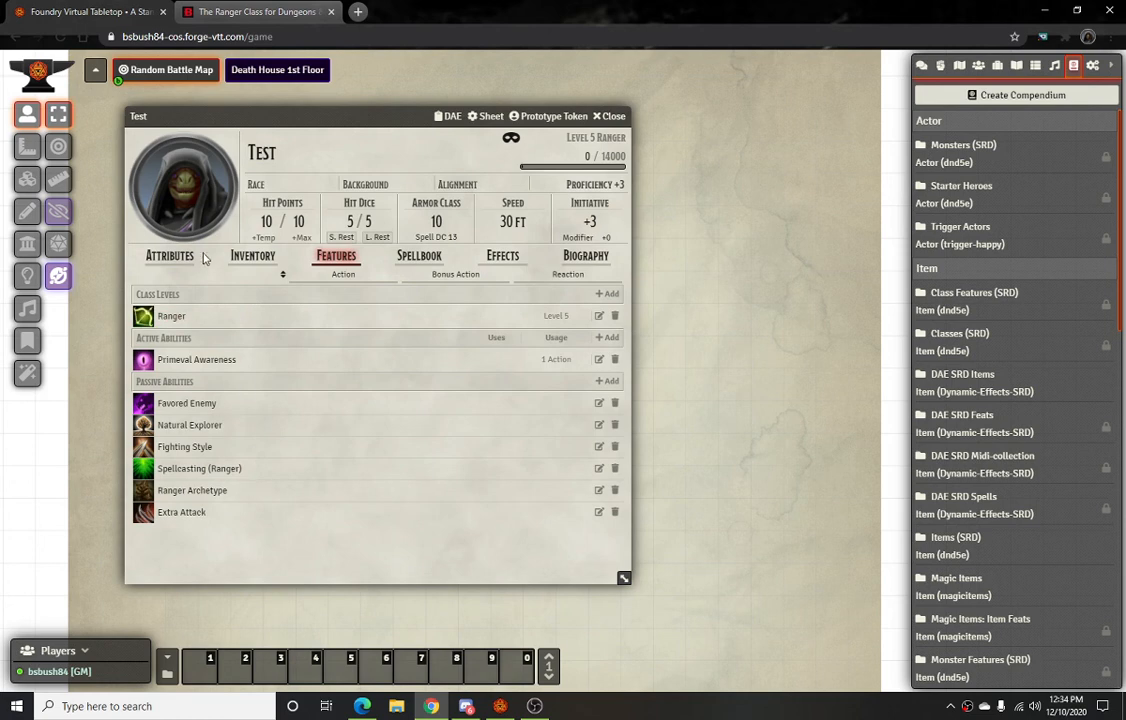
Open the Racial Features (SRD) compendium beside the Test character sheet and show the character's Features
{"action": "left_click", "coordinate": [165, 258]}
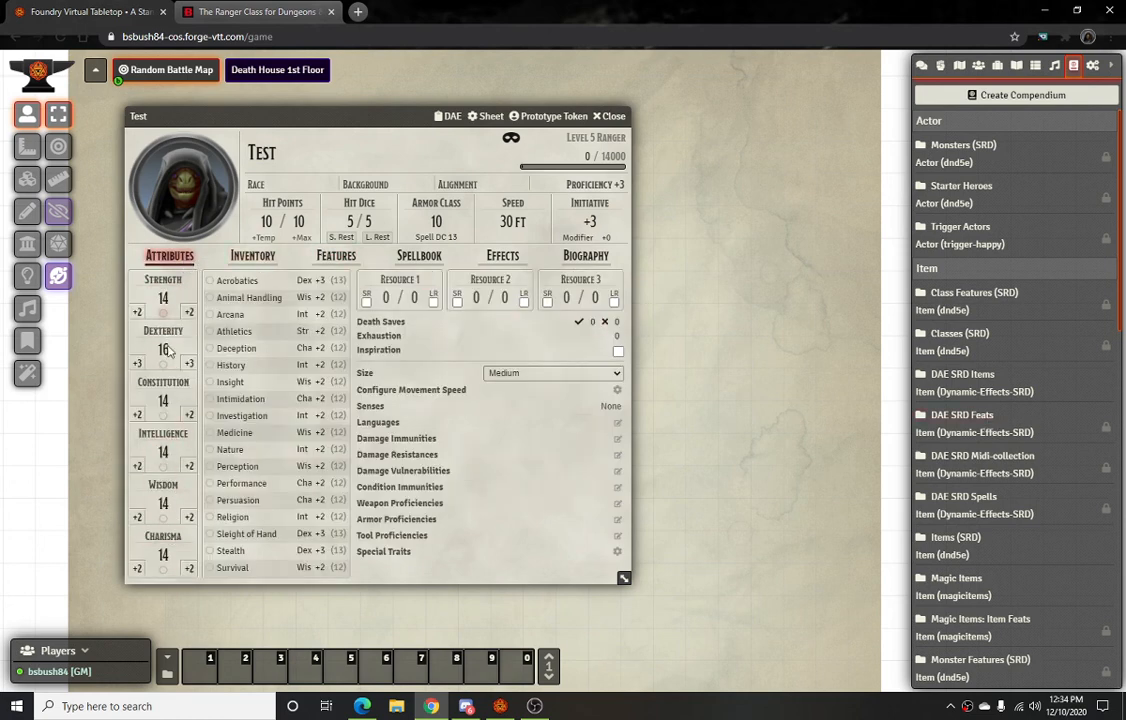
{"action": "scroll", "coordinate": [971, 492], "scroll_direction": "down", "scroll_amount": 2}
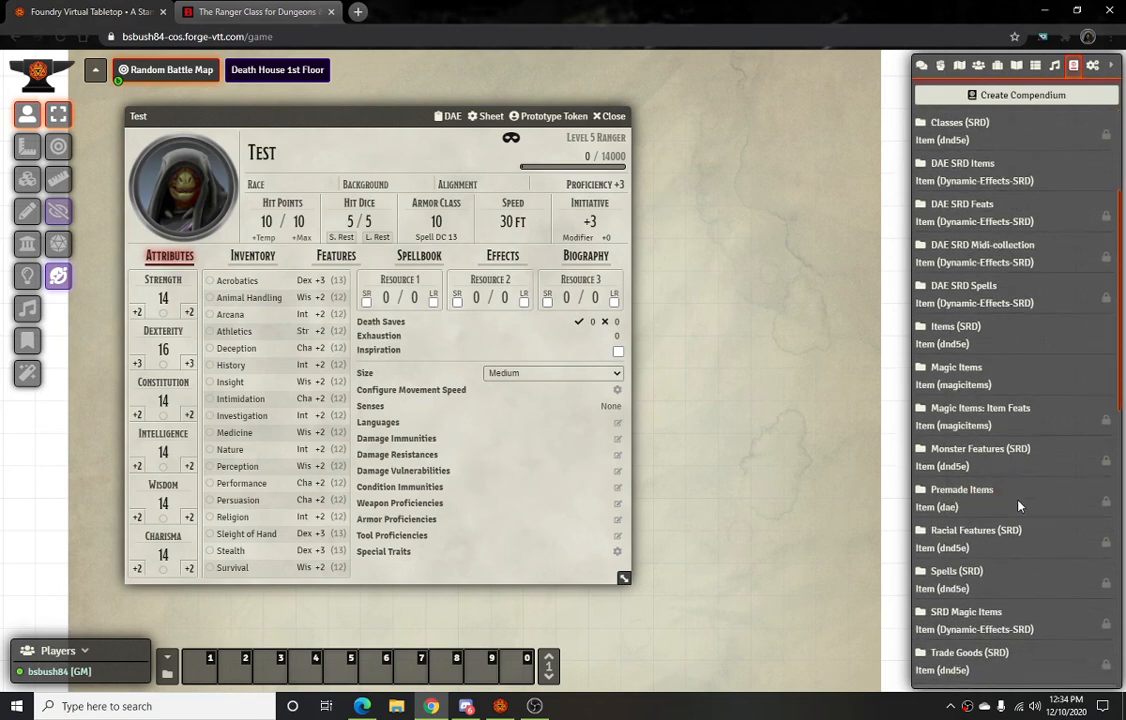
{"action": "scroll", "coordinate": [965, 545], "scroll_direction": "down", "scroll_amount": 2}
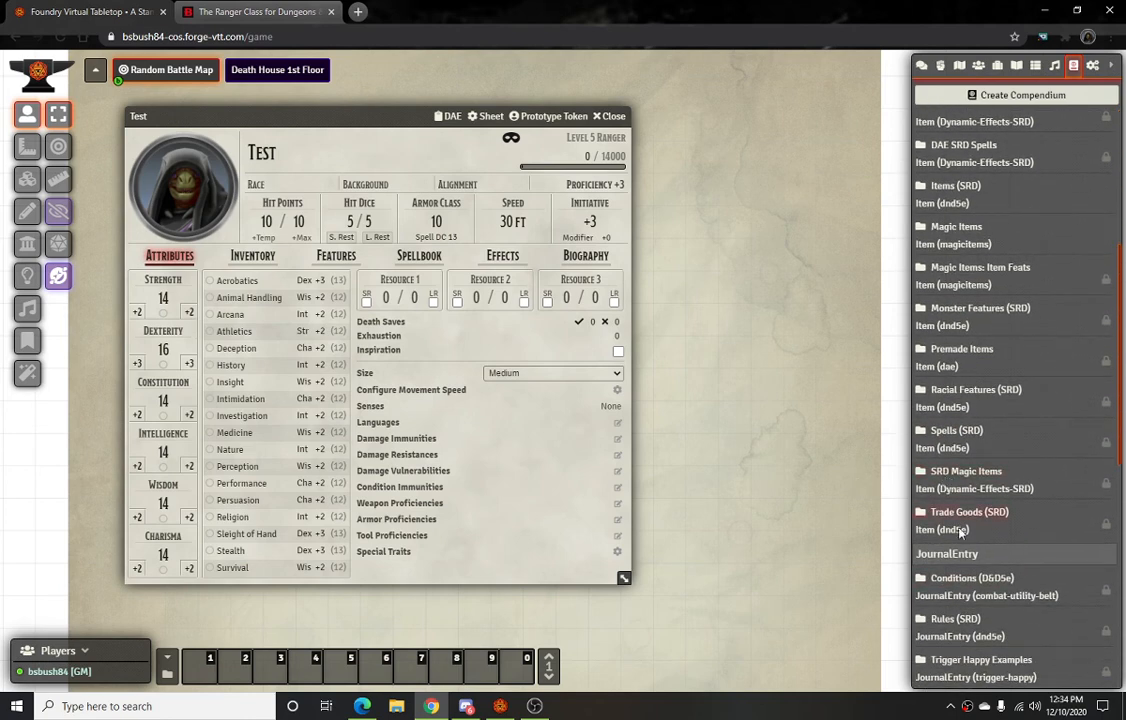
{"action": "scroll", "coordinate": [962, 524], "scroll_direction": "up", "scroll_amount": 3}
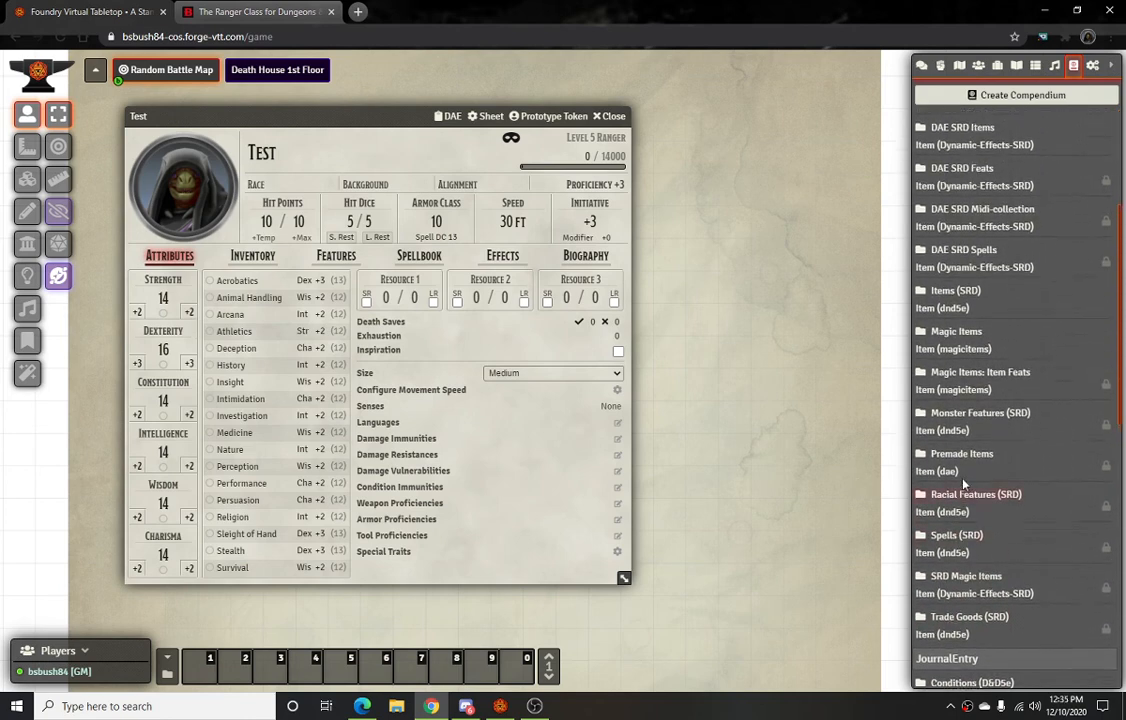
{"action": "scroll", "coordinate": [983, 229], "scroll_direction": "up", "scroll_amount": 1}
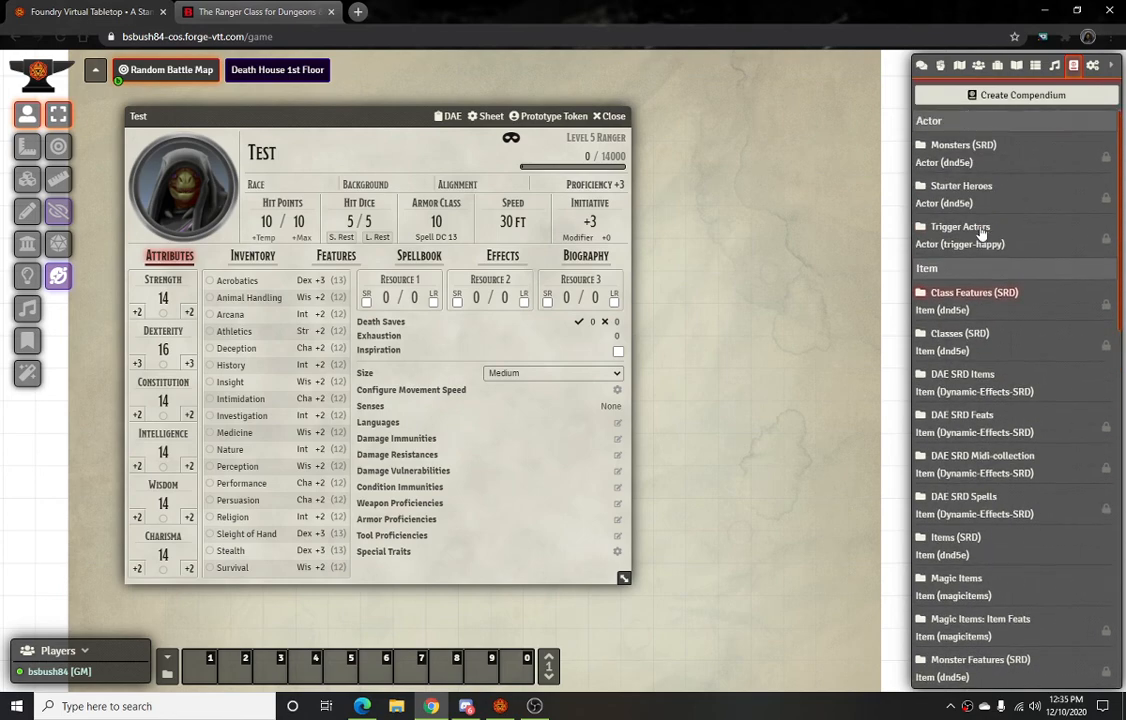
{"action": "scroll", "coordinate": [983, 232], "scroll_direction": "down", "scroll_amount": 6}
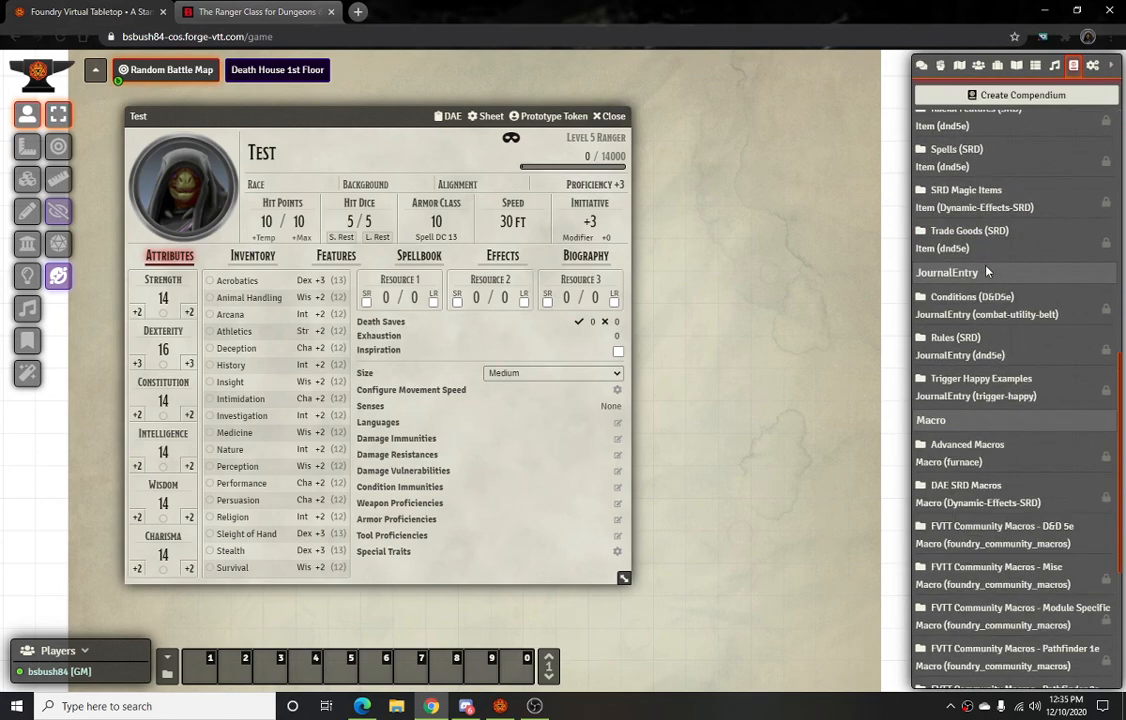
{"action": "scroll", "coordinate": [987, 271], "scroll_direction": "down", "scroll_amount": 2}
{"action": "scroll", "coordinate": [987, 271], "scroll_direction": "up", "scroll_amount": 3}
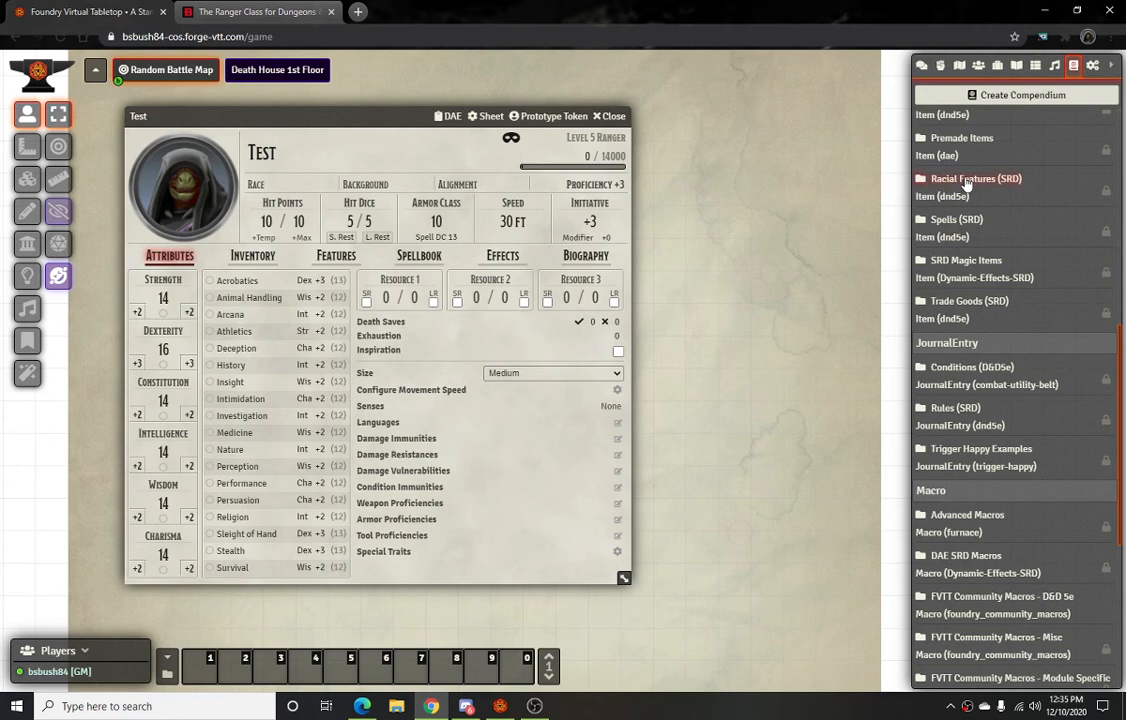
{"action": "scroll", "coordinate": [975, 200], "scroll_direction": "up", "scroll_amount": 1}
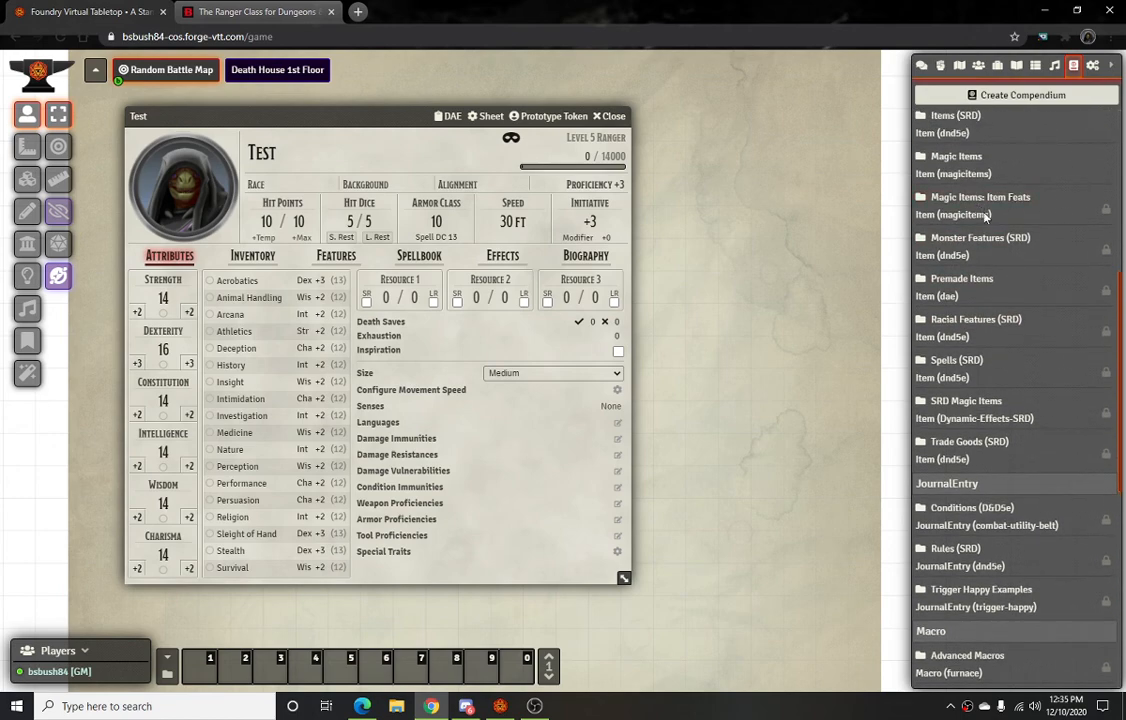
{"action": "left_click", "coordinate": [975, 319]}
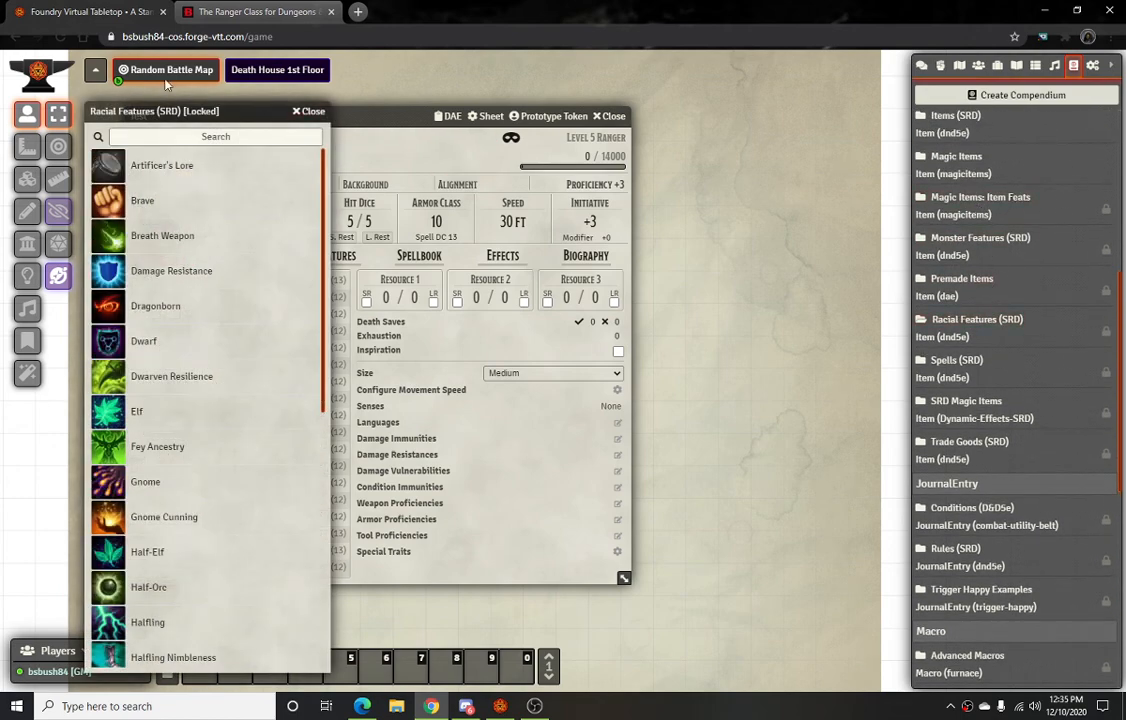
{"action": "left_click_drag", "start_coordinate": [185, 110], "coordinate": [763, 81]}
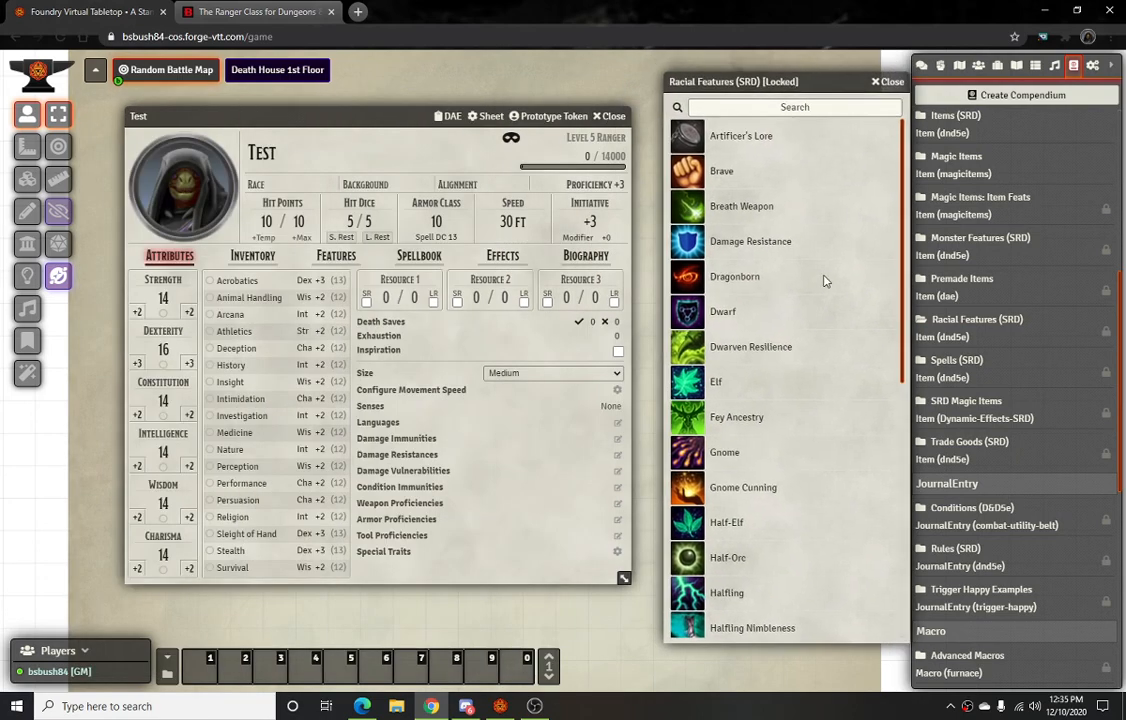
{"action": "scroll", "coordinate": [797, 403], "scroll_direction": "down", "scroll_amount": 1}
{"action": "scroll", "coordinate": [779, 400], "scroll_direction": "up", "scroll_amount": 1}
{"action": "left_click", "coordinate": [312, 258]}
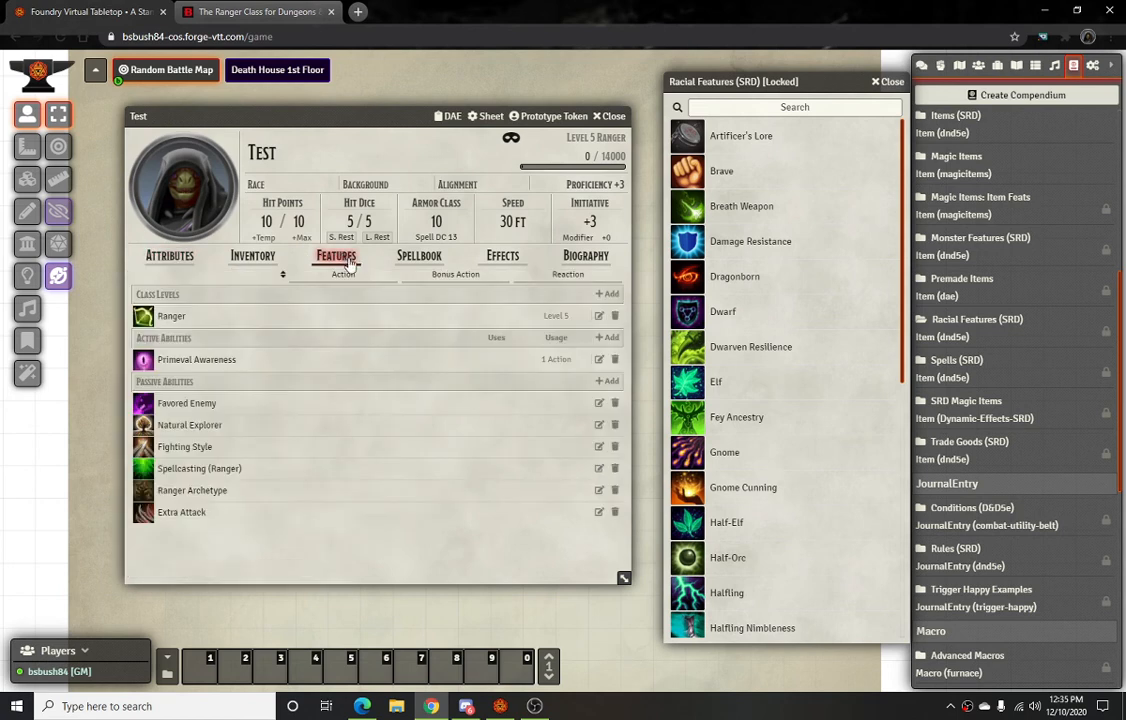
Add the Dragonborn racial feature from the compendium to the Test character and enter Dragonborn as the race
{"action": "left_click_drag", "start_coordinate": [744, 285], "coordinate": [327, 473]}
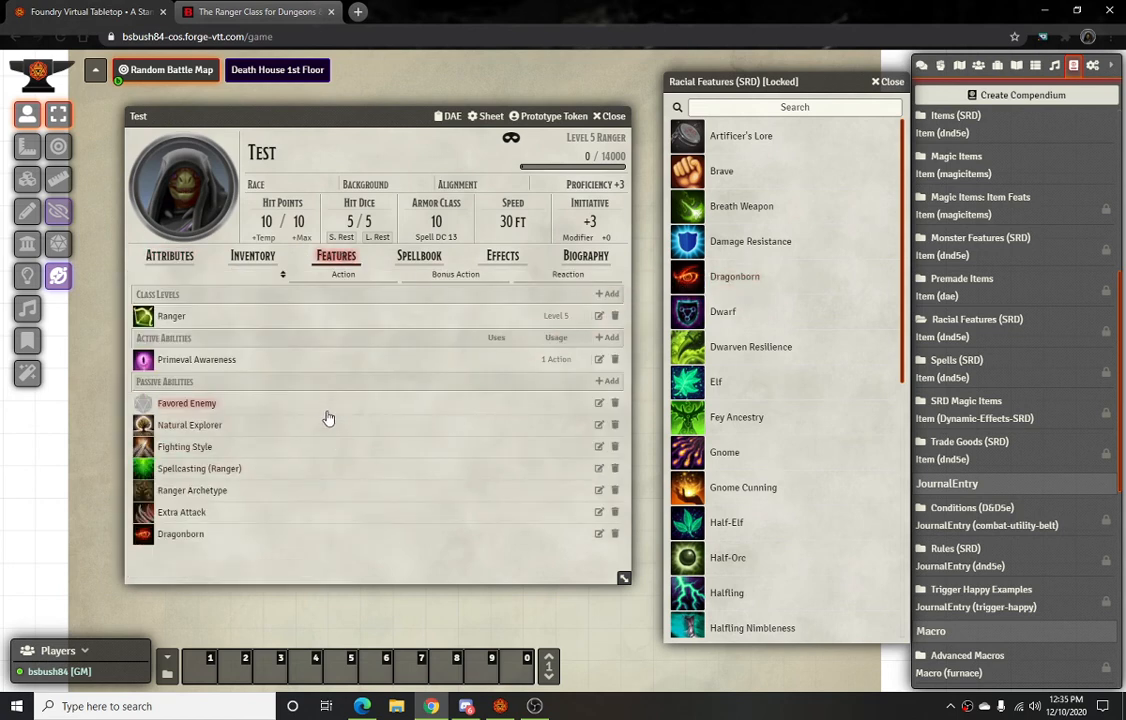
{"action": "left_click", "coordinate": [265, 185]}
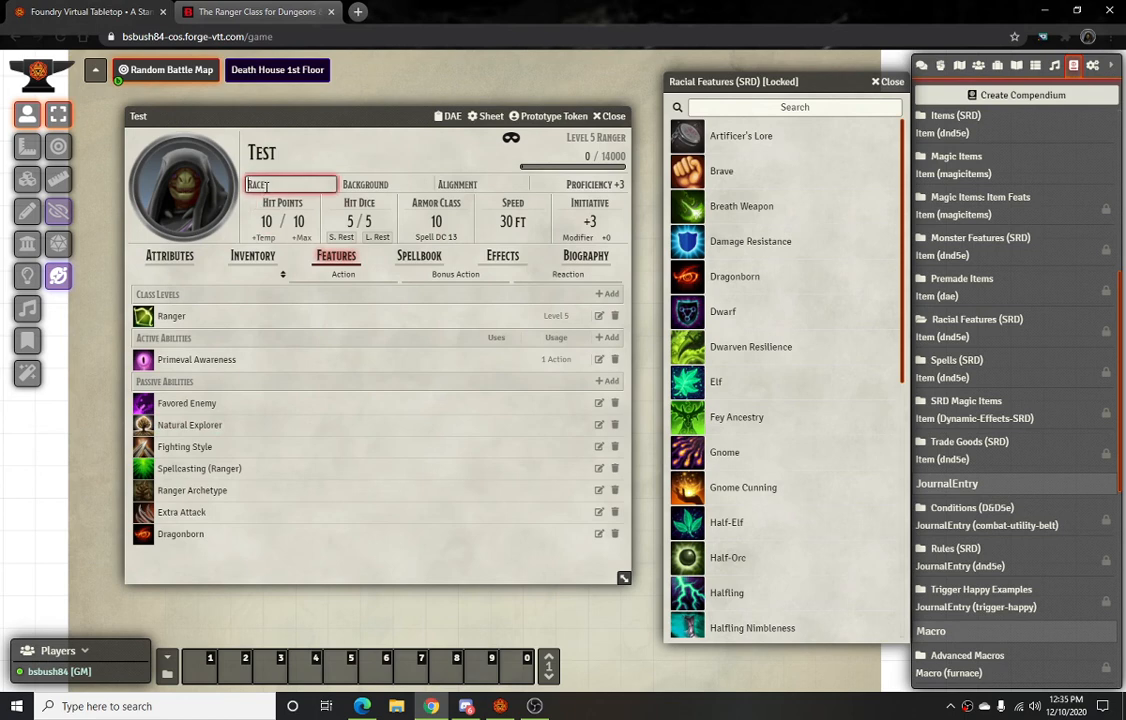
{"action": "type", "text": "Dragonborn"}
Set the character's alignment to Neutral and leave the background empty
{"action": "left_click", "coordinate": [380, 184]}
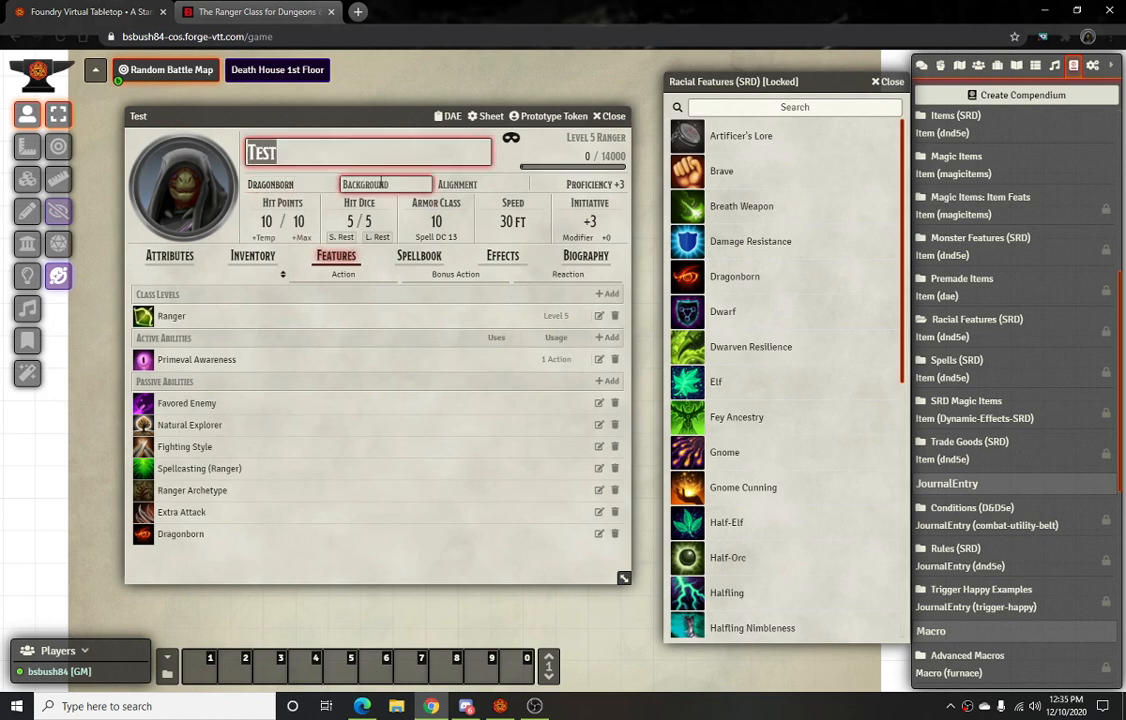
{"action": "left_click", "coordinate": [480, 183]}
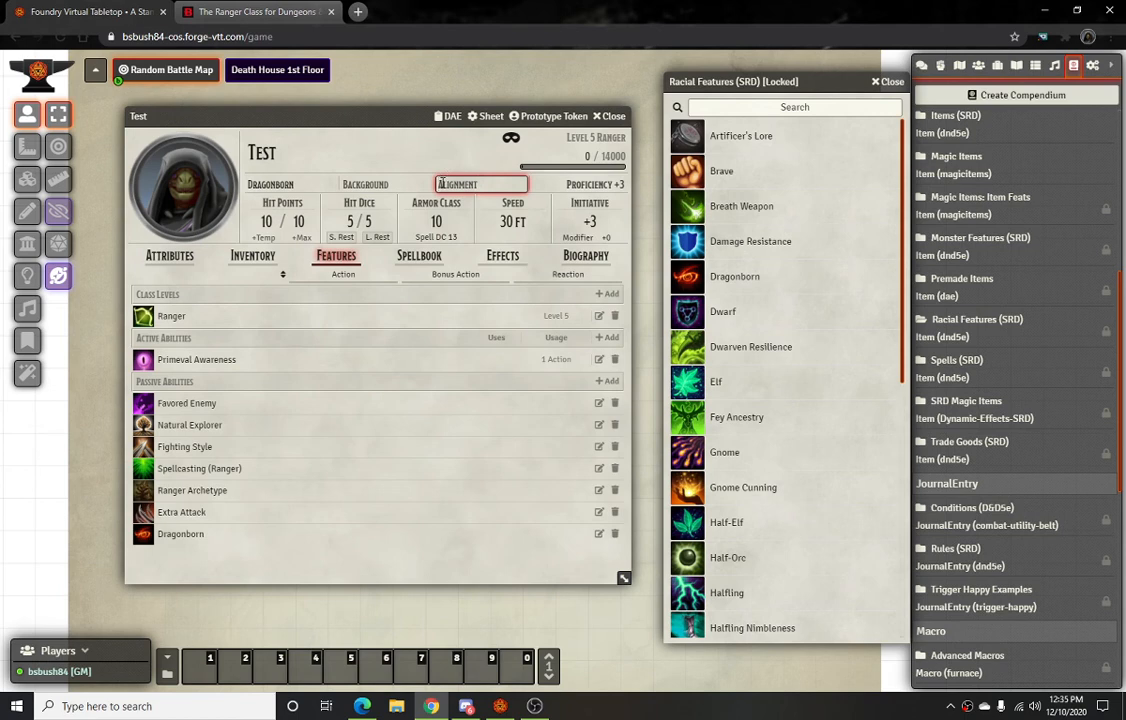
{"action": "type", "text": "C"}
{"action": "left_click", "coordinate": [380, 185]}
{"action": "left_click", "coordinate": [480, 182]}
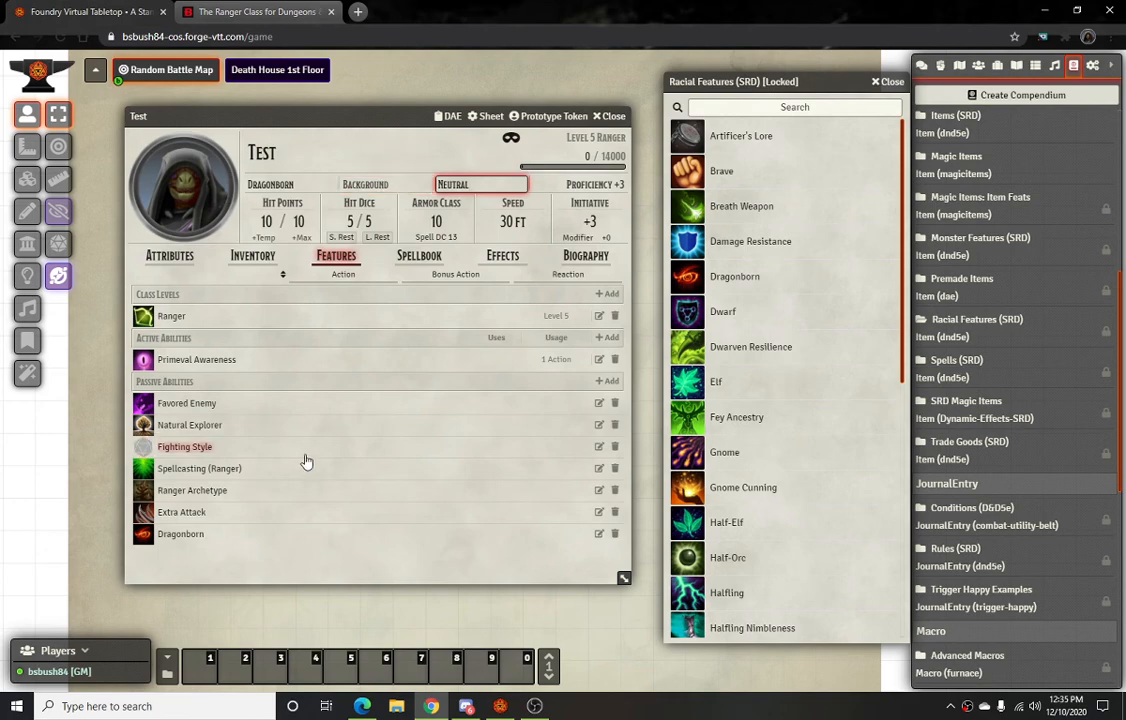
Open the character's Dragonborn feature, read its traits and Draconic Ancestry table, and close the feature
{"action": "left_click", "coordinate": [188, 536]}
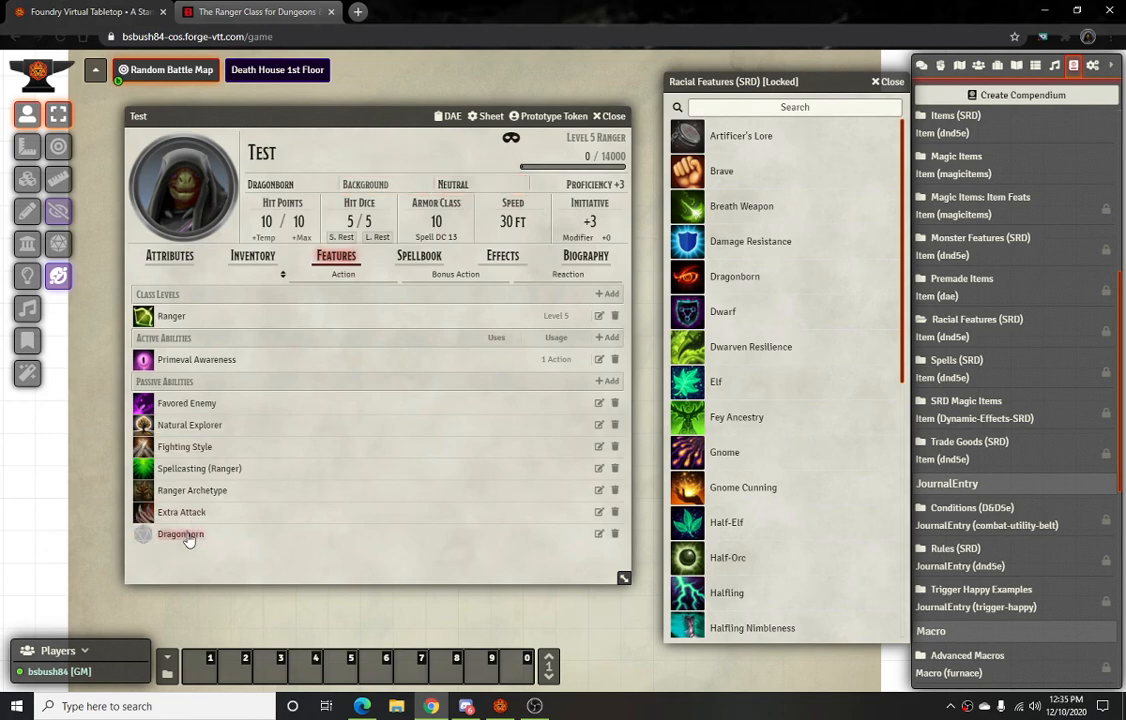
{"action": "left_click", "coordinate": [598, 534]}
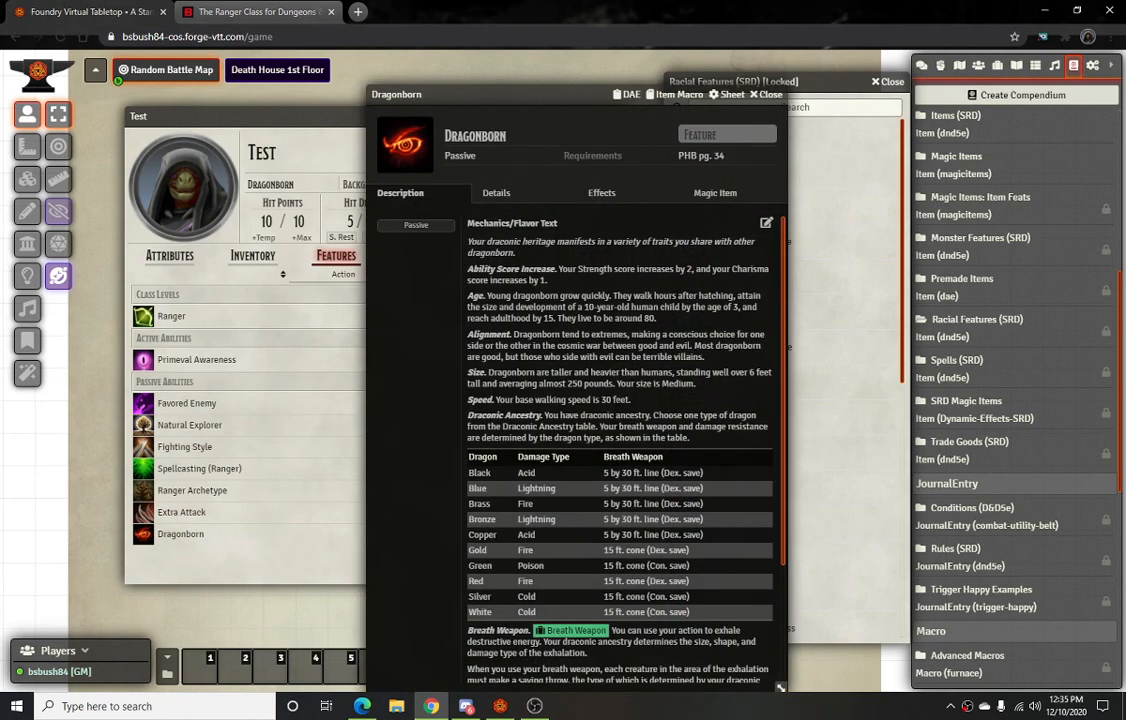
{"action": "left_click_drag", "start_coordinate": [612, 400], "coordinate": [611, 346]}
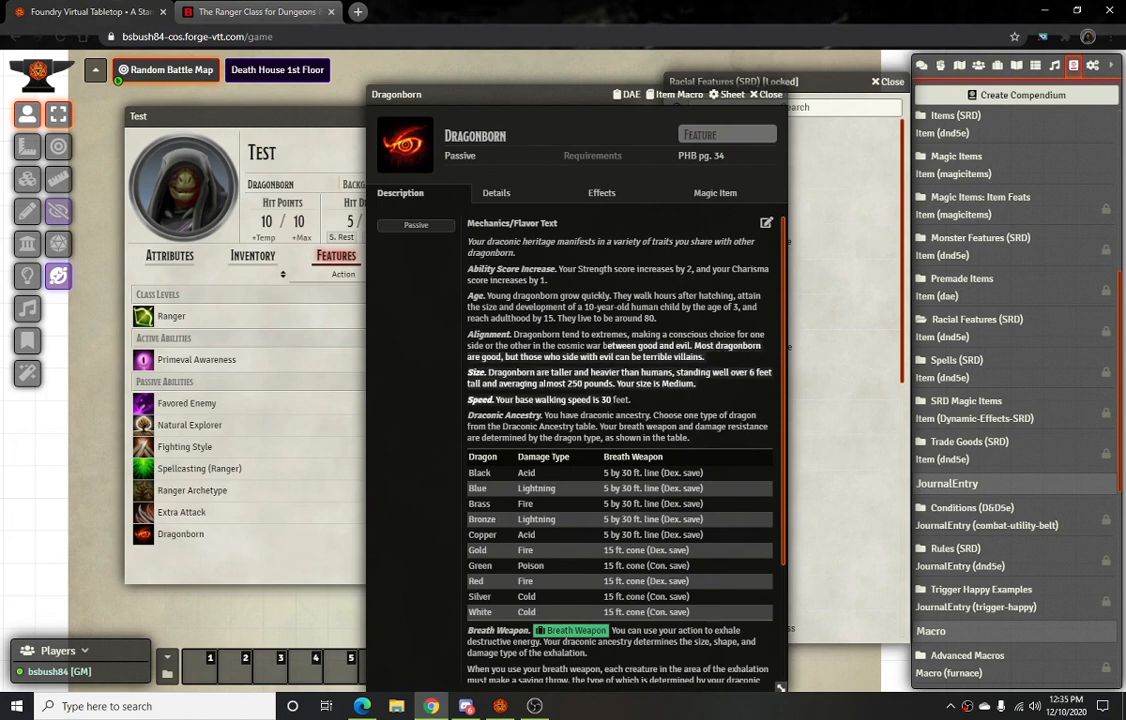
{"action": "left_click_drag", "start_coordinate": [516, 93], "coordinate": [473, 93]}
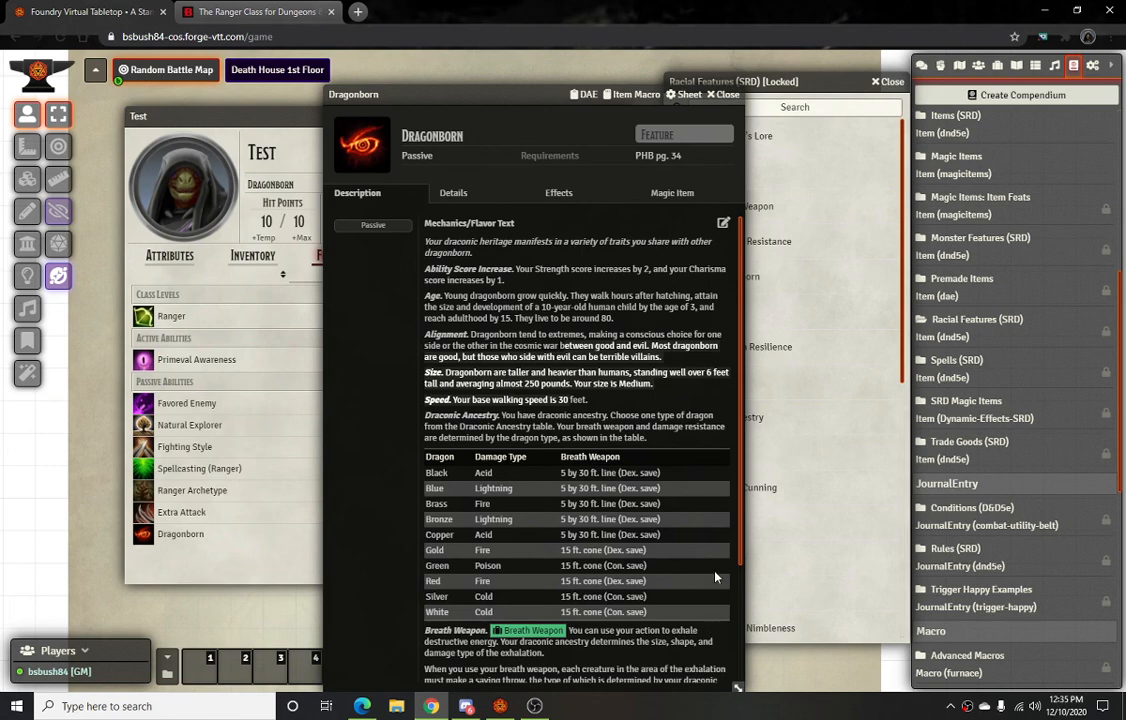
{"action": "scroll", "coordinate": [715, 577], "scroll_direction": "down", "scroll_amount": 3}
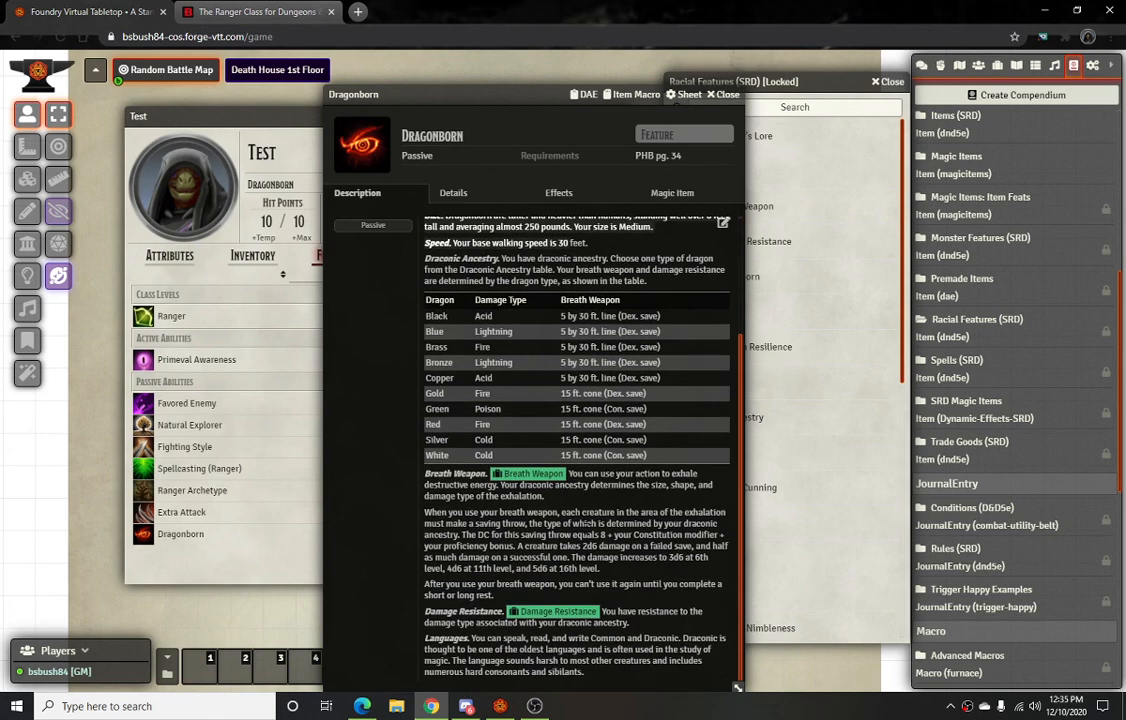
{"action": "scroll", "coordinate": [575, 450], "scroll_direction": "up", "scroll_amount": 3}
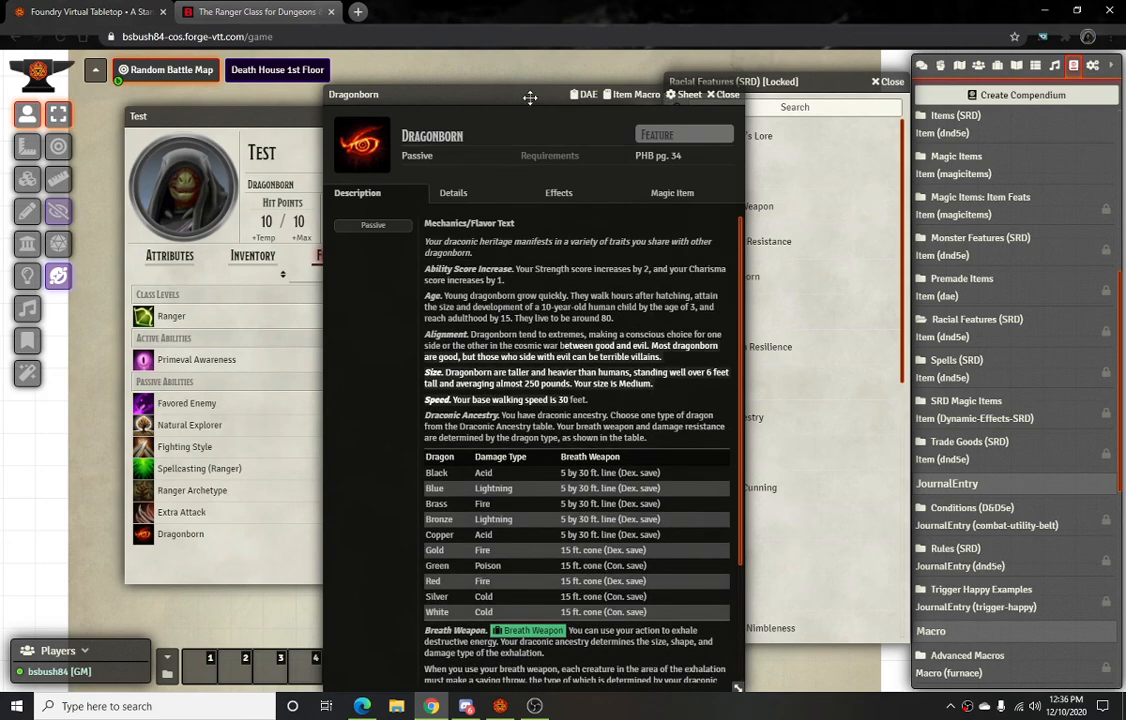
{"action": "key", "text": "Escape"}
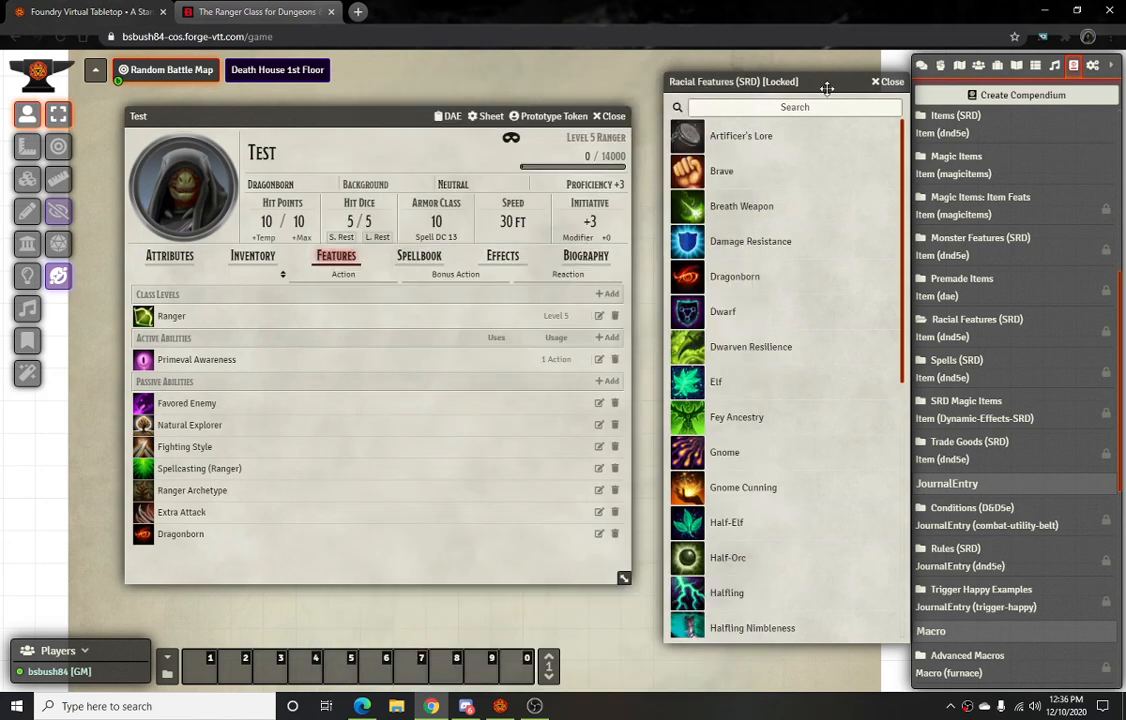
Add the Breath Weapon racial feature from the compendium to the character's Features
{"action": "left_click_drag", "start_coordinate": [806, 86], "coordinate": [791, 84]}
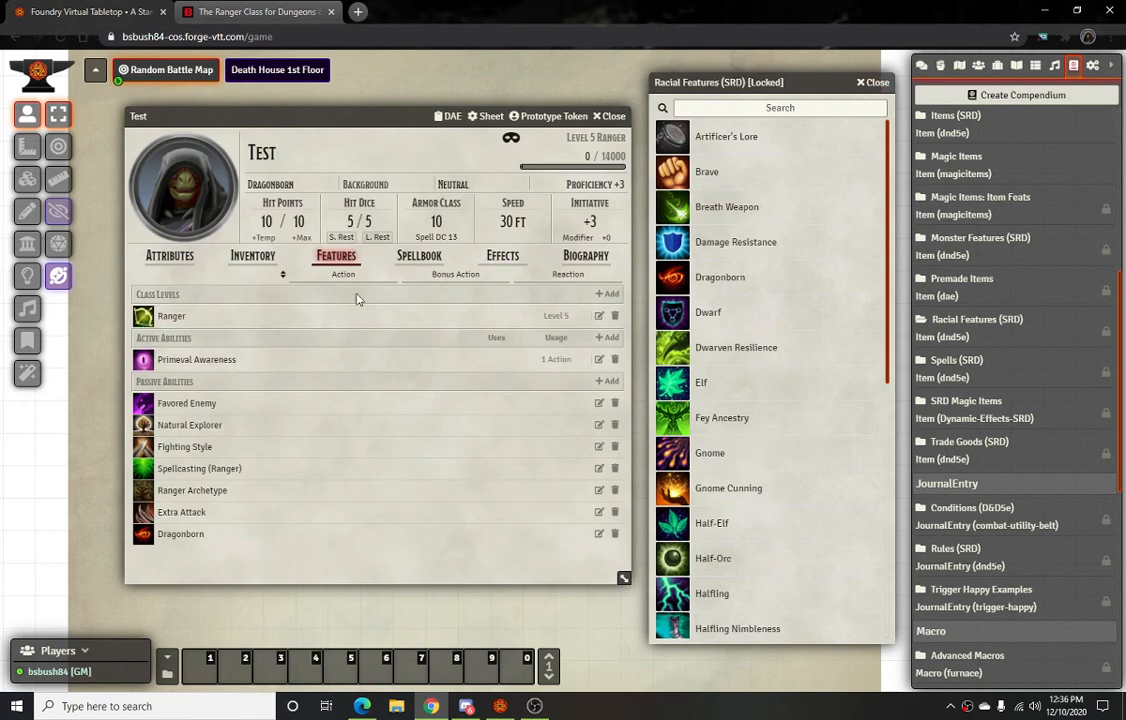
{"action": "left_click", "coordinate": [180, 534]}
{"action": "scroll", "coordinate": [385, 510], "scroll_direction": "down", "scroll_amount": 5}
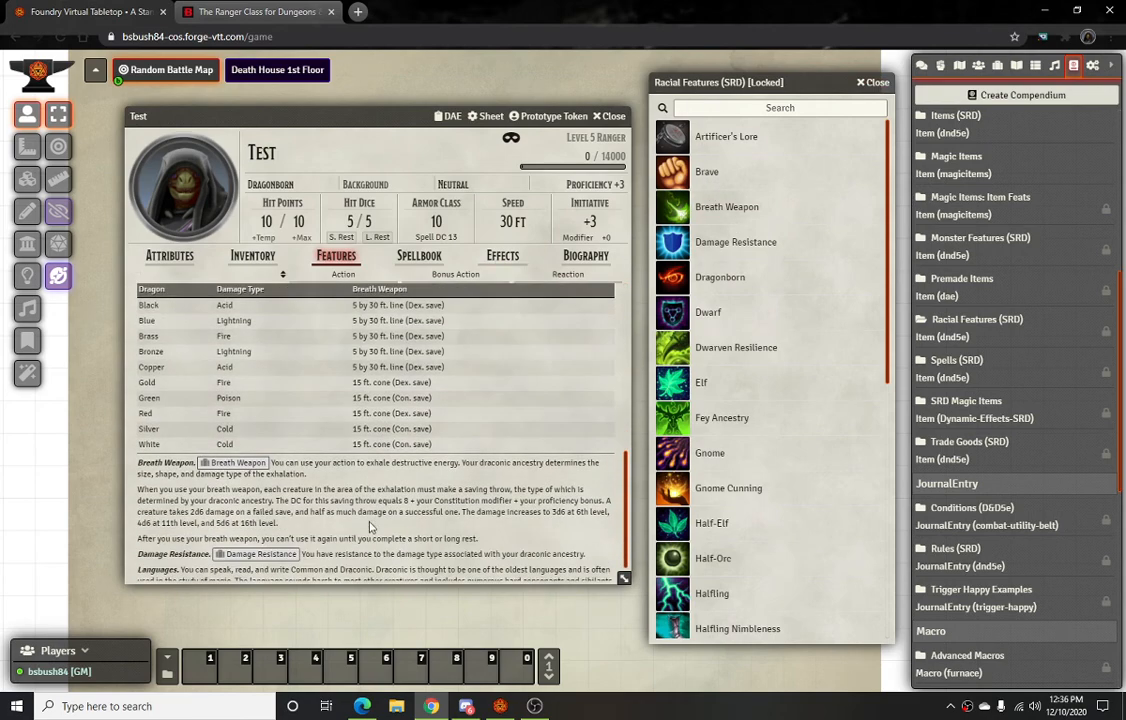
{"action": "left_click_drag", "start_coordinate": [727, 207], "coordinate": [281, 396]}
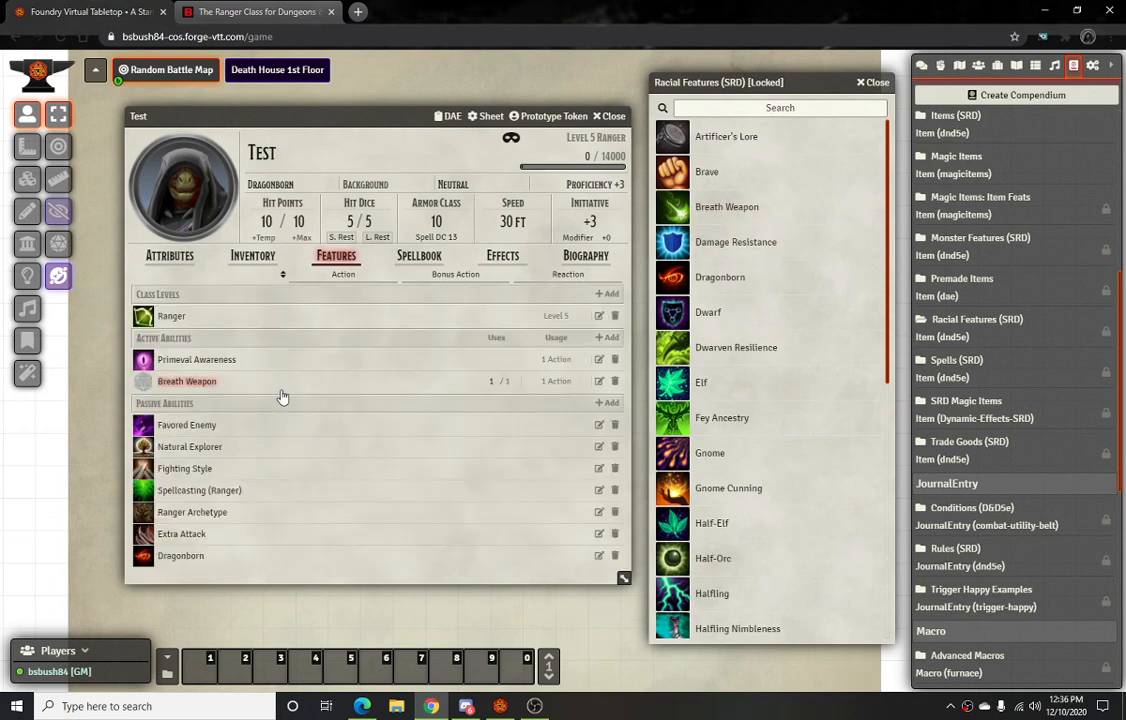
Expand the Breath Weapon description on the character sheet and open the feature's item window to read it
{"action": "left_click", "coordinate": [198, 385]}
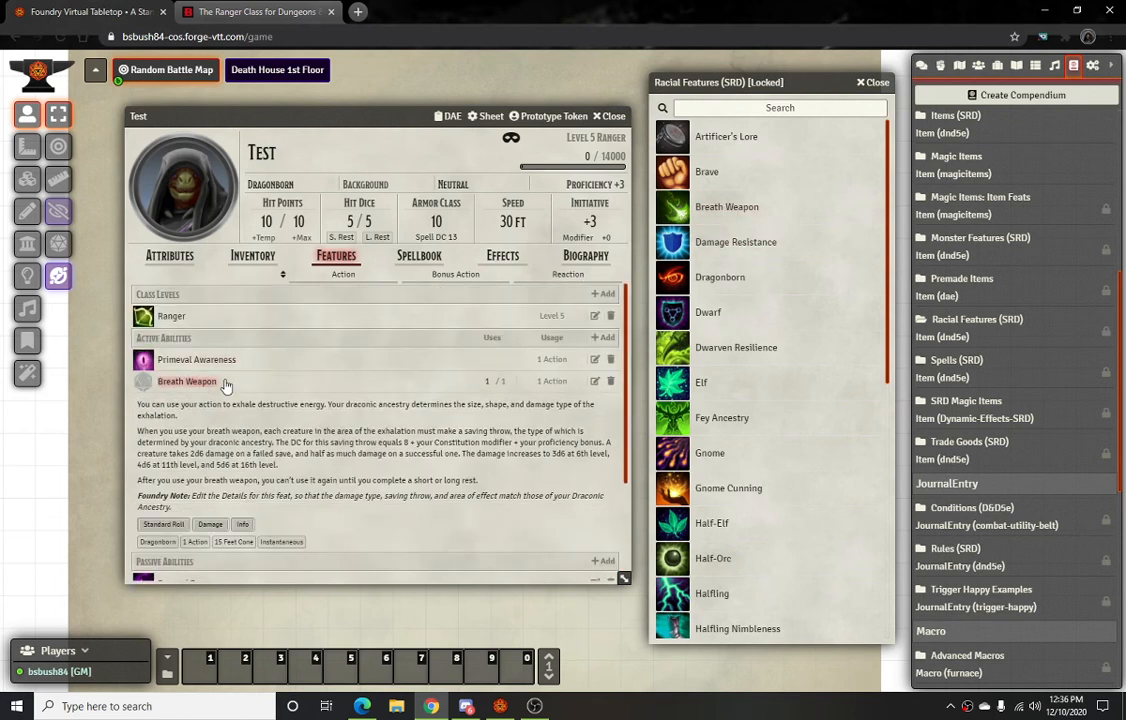
{"action": "left_click", "coordinate": [595, 382]}
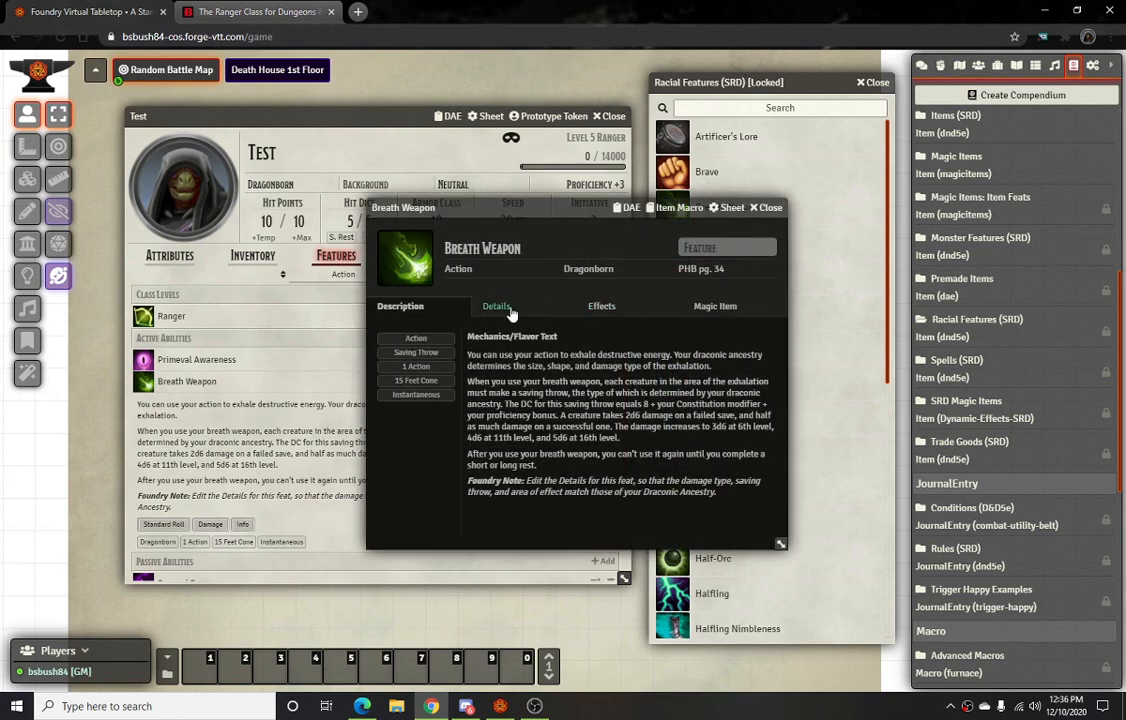
{"action": "scroll", "coordinate": [362, 477], "scroll_direction": "down", "scroll_amount": 3}
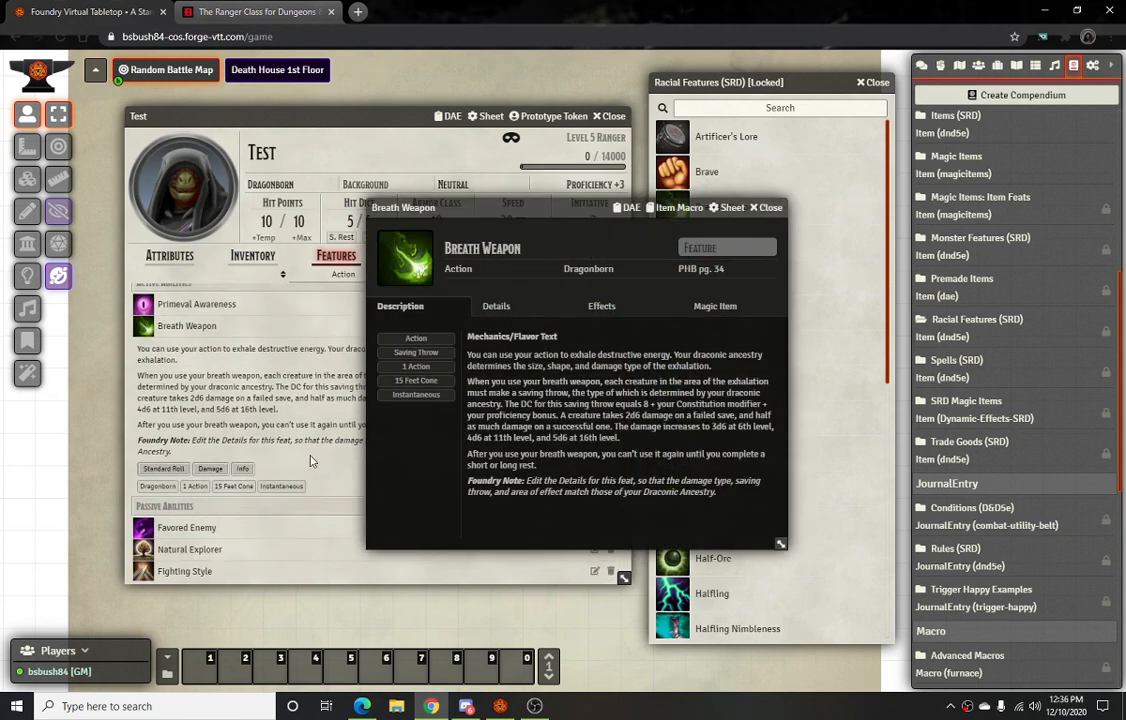
Try to set the character's race to Dragonborn (Black), and close the Breath Weapon item window
{"action": "left_click_drag", "start_coordinate": [578, 200], "coordinate": [632, 339]}
{"action": "left_click", "coordinate": [307, 184]}
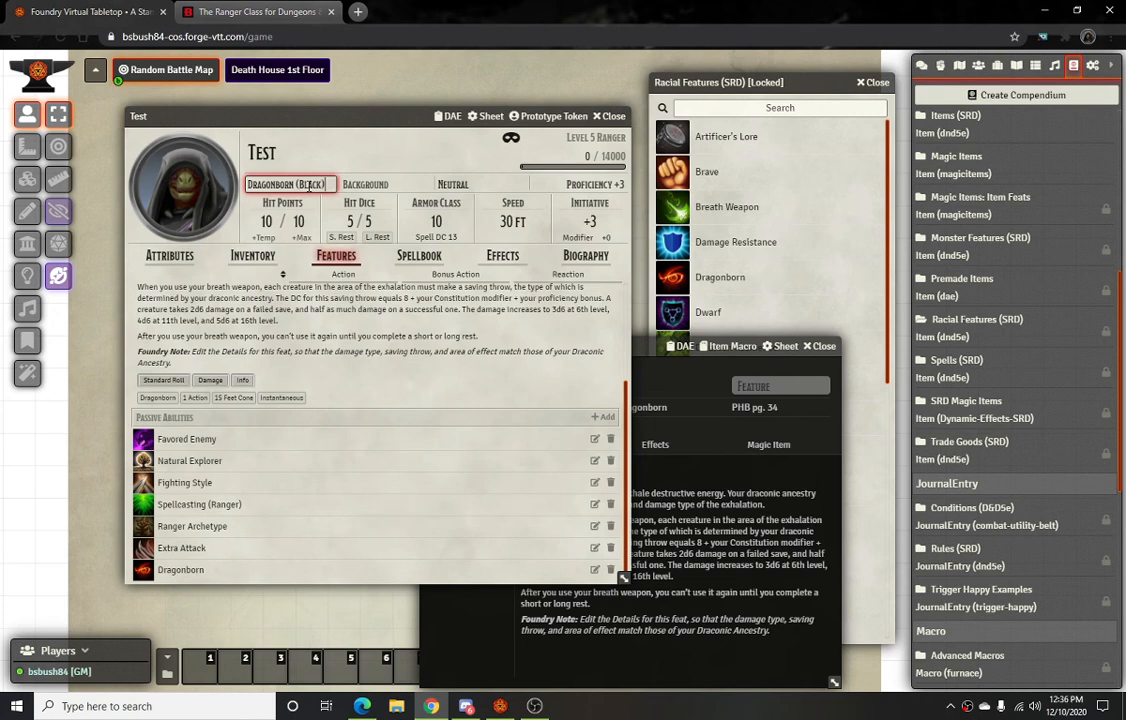
{"action": "left_click", "coordinate": [755, 358]}
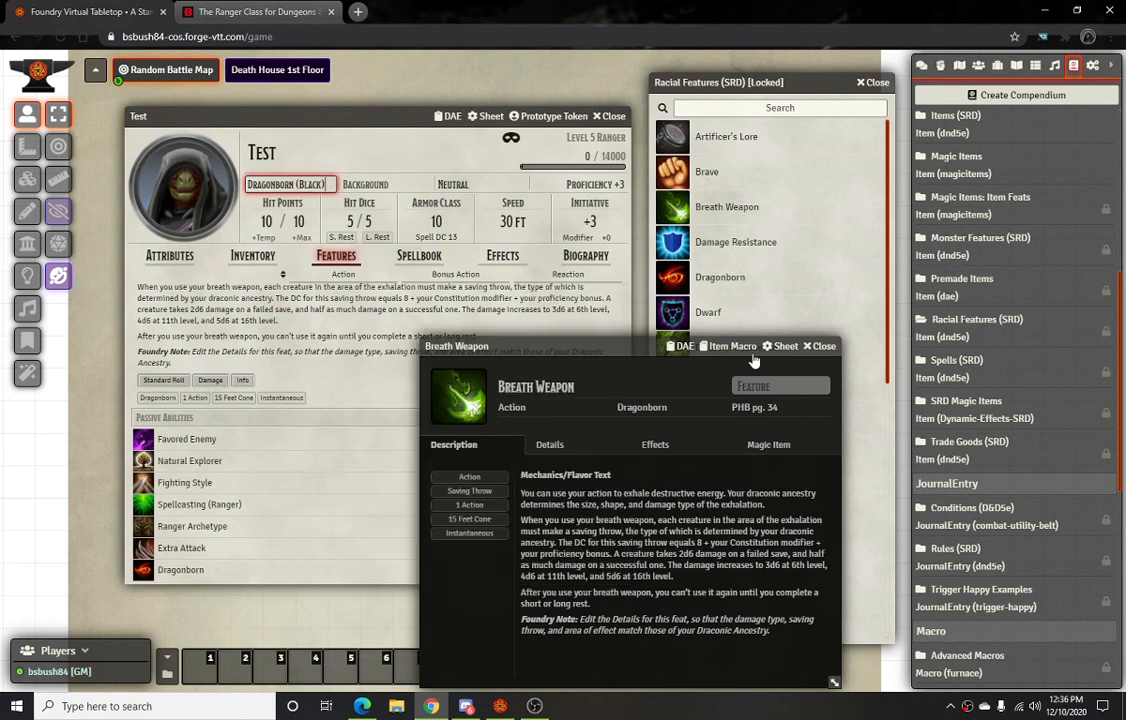
{"action": "left_click", "coordinate": [824, 346]}
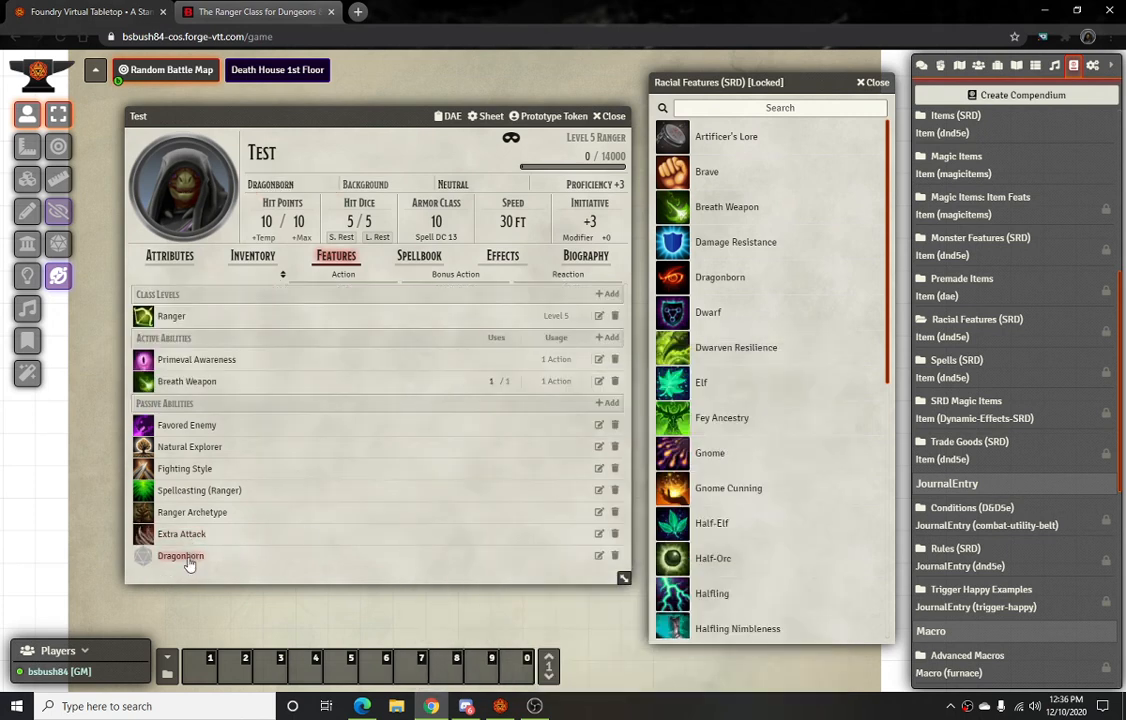
Check the Draconic Ancestry table in the Dragonborn feature for the black dragon's damage type and breath weapon
{"action": "scroll", "coordinate": [280, 480], "scroll_direction": "down", "scroll_amount": 10}
{"action": "scroll", "coordinate": [180, 400], "scroll_direction": "up", "scroll_amount": 3}
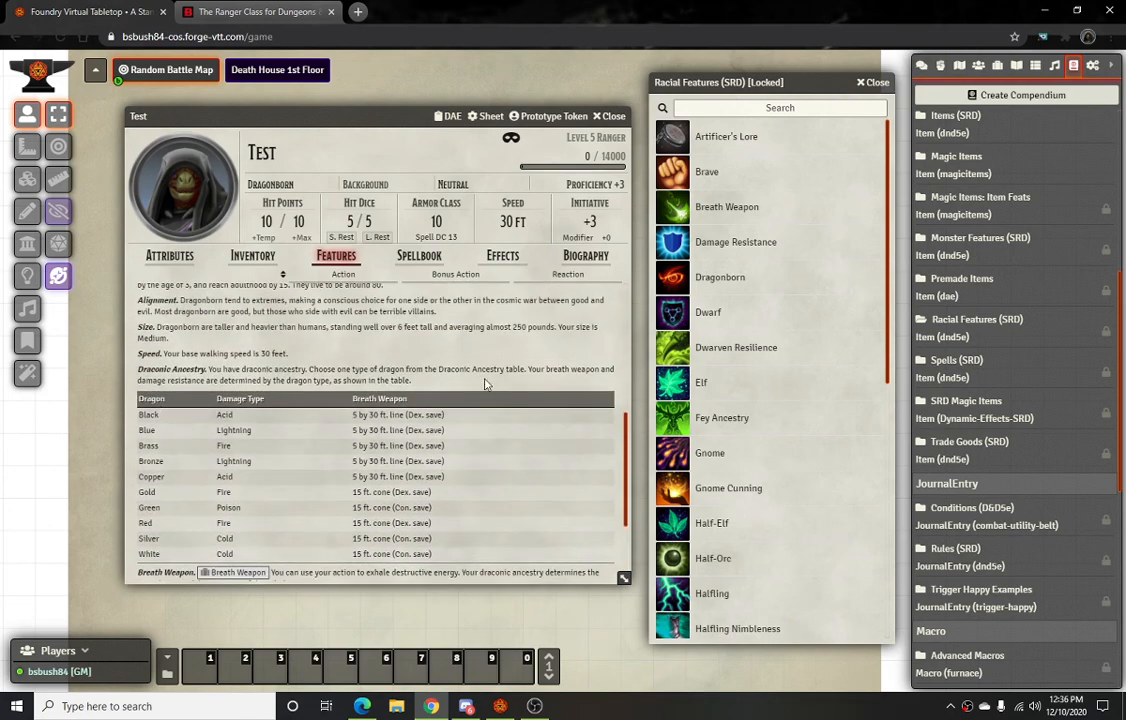
{"action": "scroll", "coordinate": [480, 395], "scroll_direction": "up", "scroll_amount": 2}
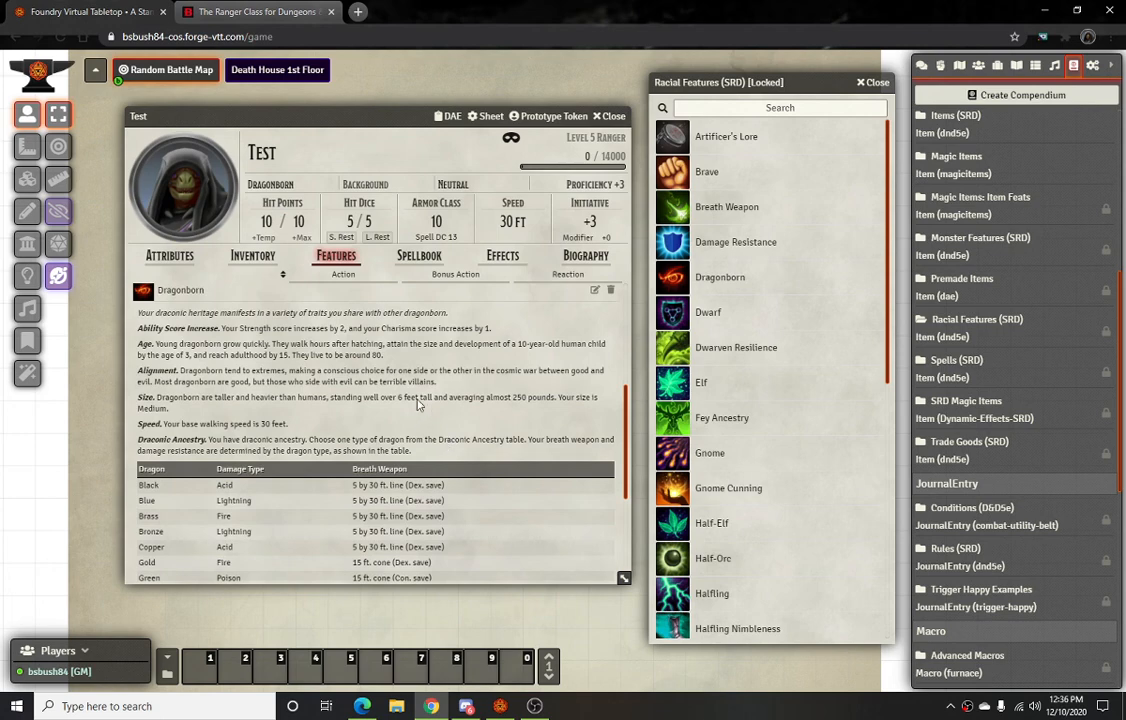
{"action": "scroll", "coordinate": [418, 403], "scroll_direction": "up", "scroll_amount": 2}
{"action": "scroll", "coordinate": [309, 377], "scroll_direction": "up", "scroll_amount": 3}
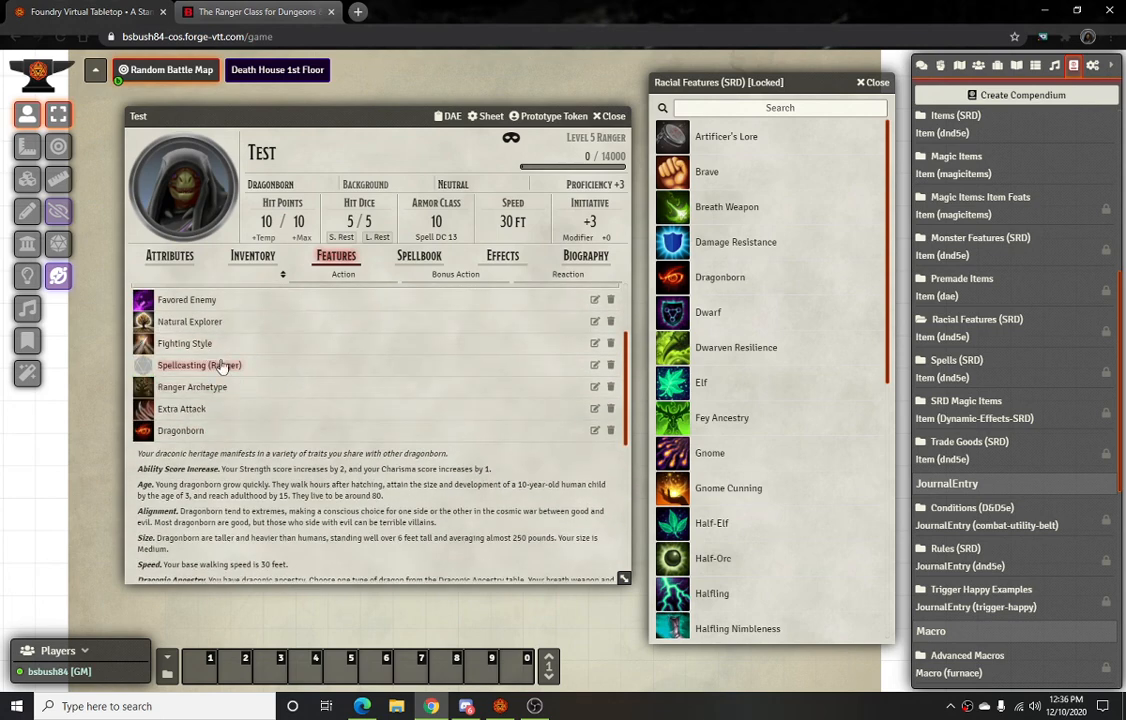
{"action": "scroll", "coordinate": [225, 410], "scroll_direction": "up", "scroll_amount": 3}
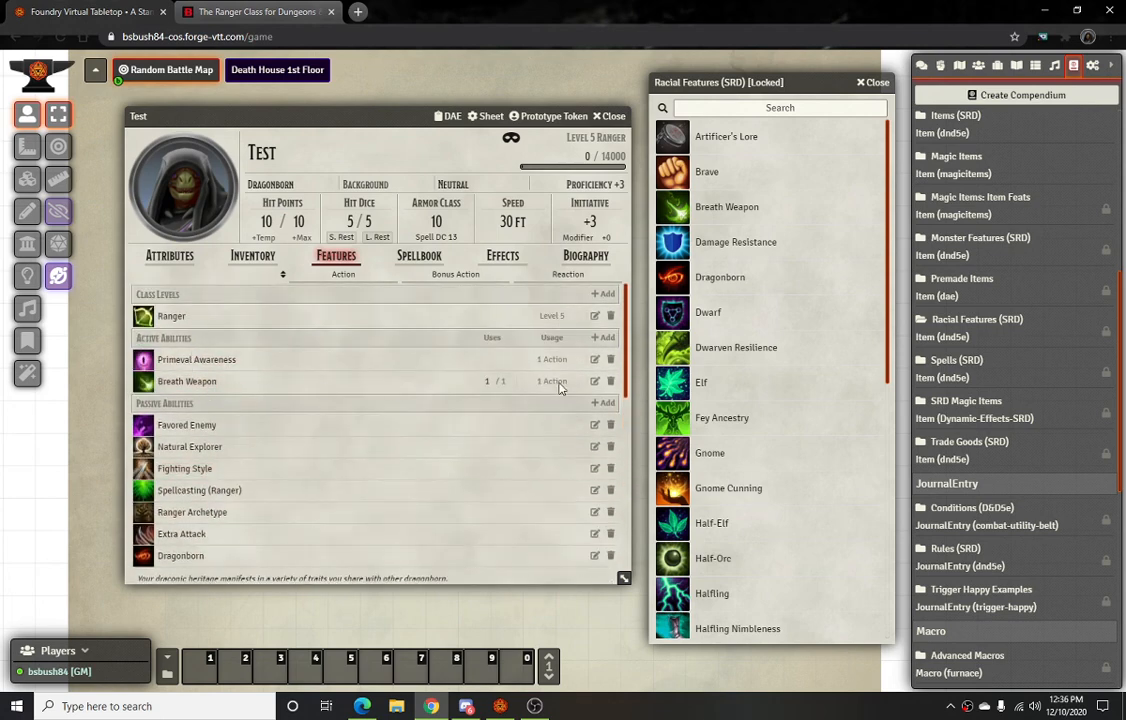
Set the damage type of the Breath Weapon's 2d6 damage formula to Acid in the feature's details
{"action": "left_click", "coordinate": [595, 381]}
{"action": "left_click", "coordinate": [765, 447]}
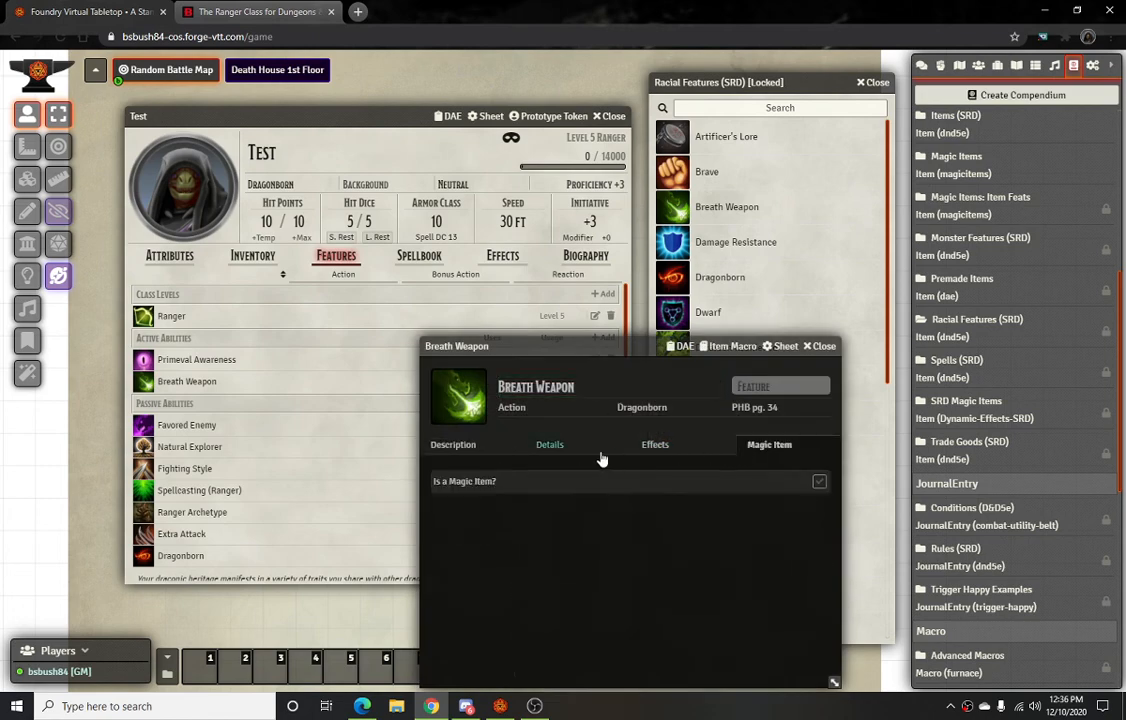
{"action": "left_click", "coordinate": [655, 444]}
{"action": "left_click", "coordinate": [550, 444]}
{"action": "scroll", "coordinate": [584, 454], "scroll_direction": "down", "scroll_amount": 1}
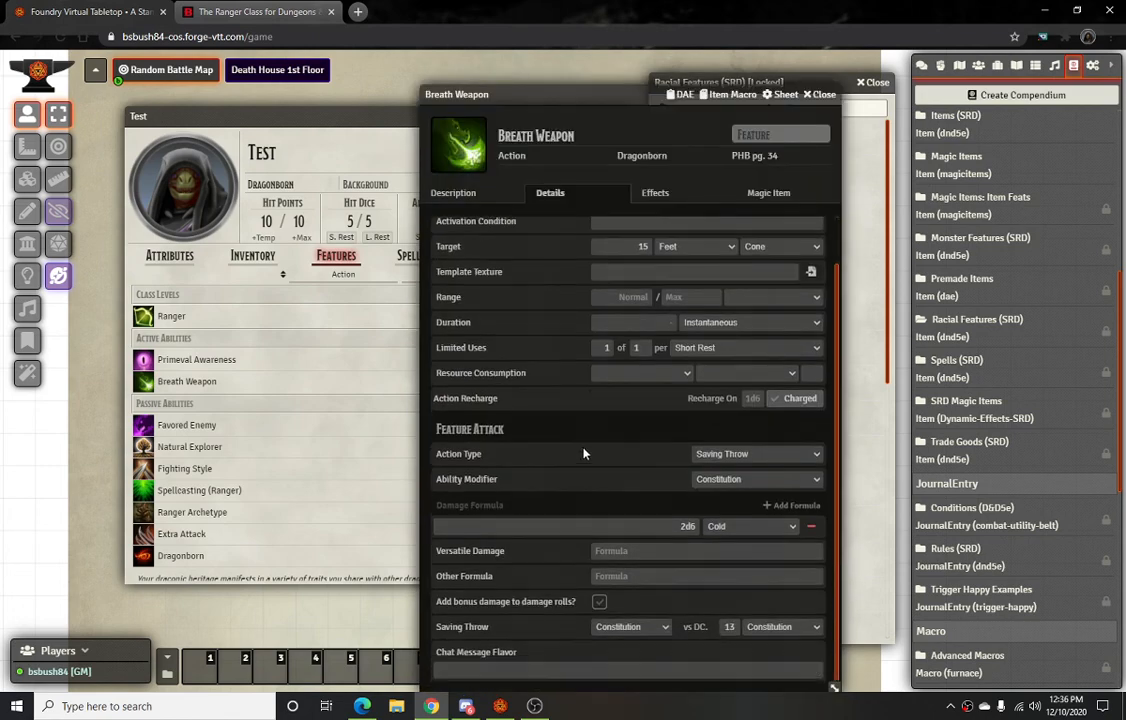
{"action": "left_click", "coordinate": [782, 526]}
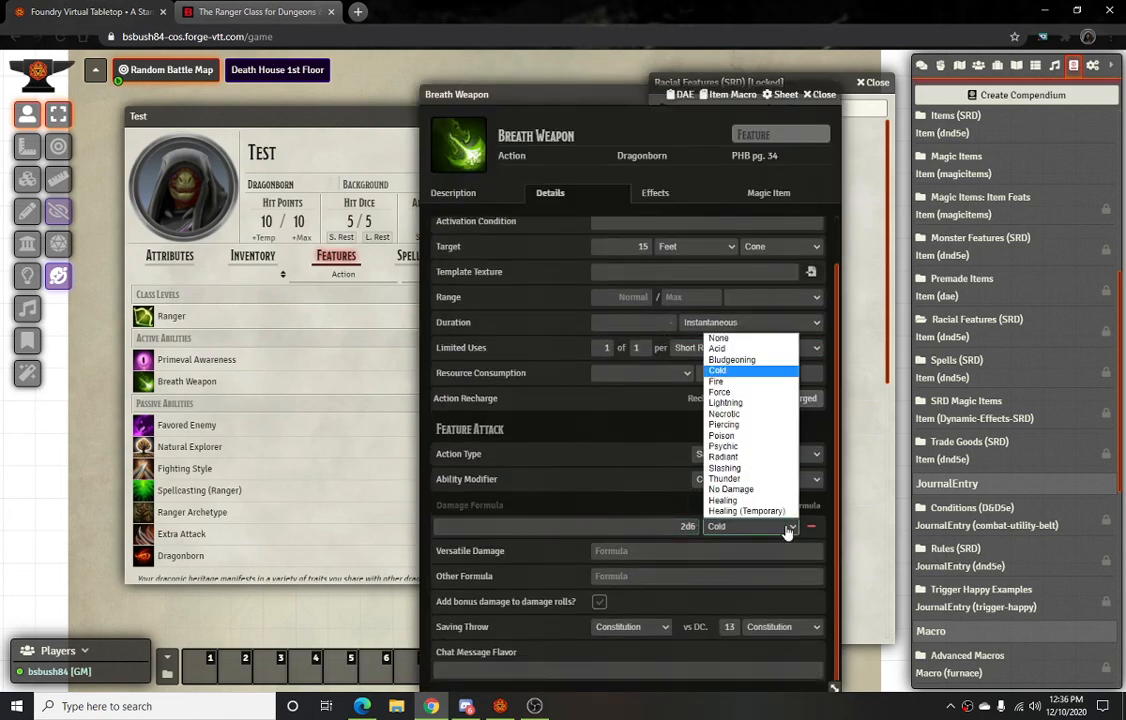
{"action": "left_click", "coordinate": [717, 348]}
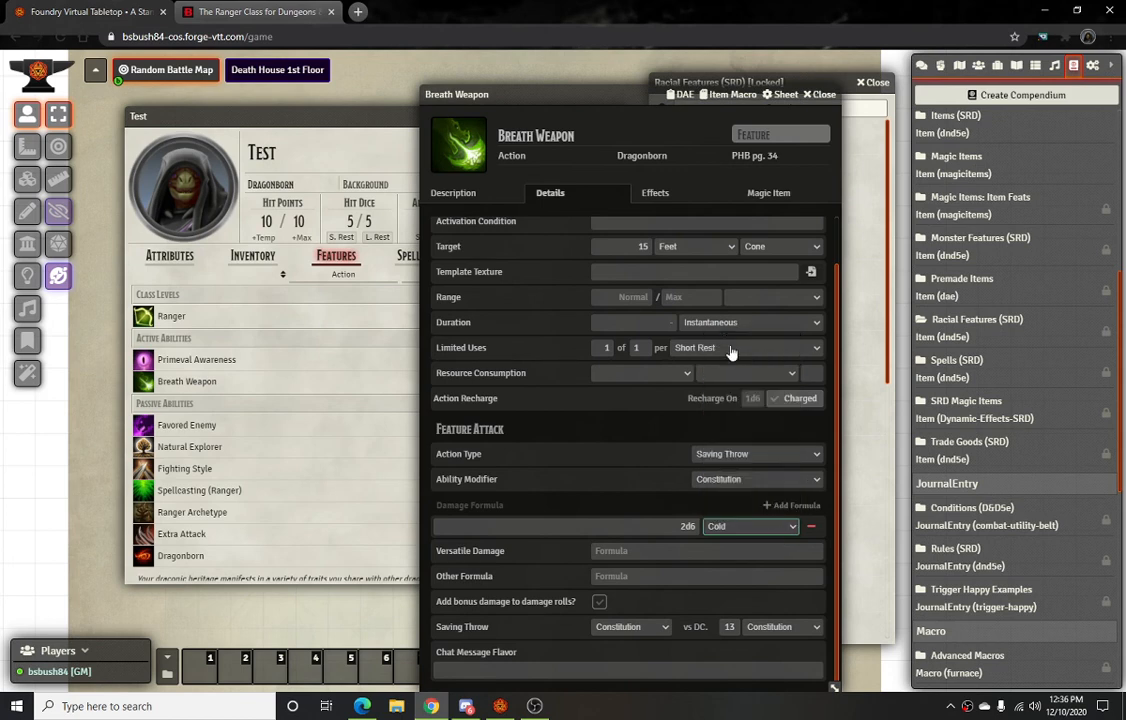
{"action": "scroll", "coordinate": [673, 500], "scroll_direction": "up", "scroll_amount": 1}
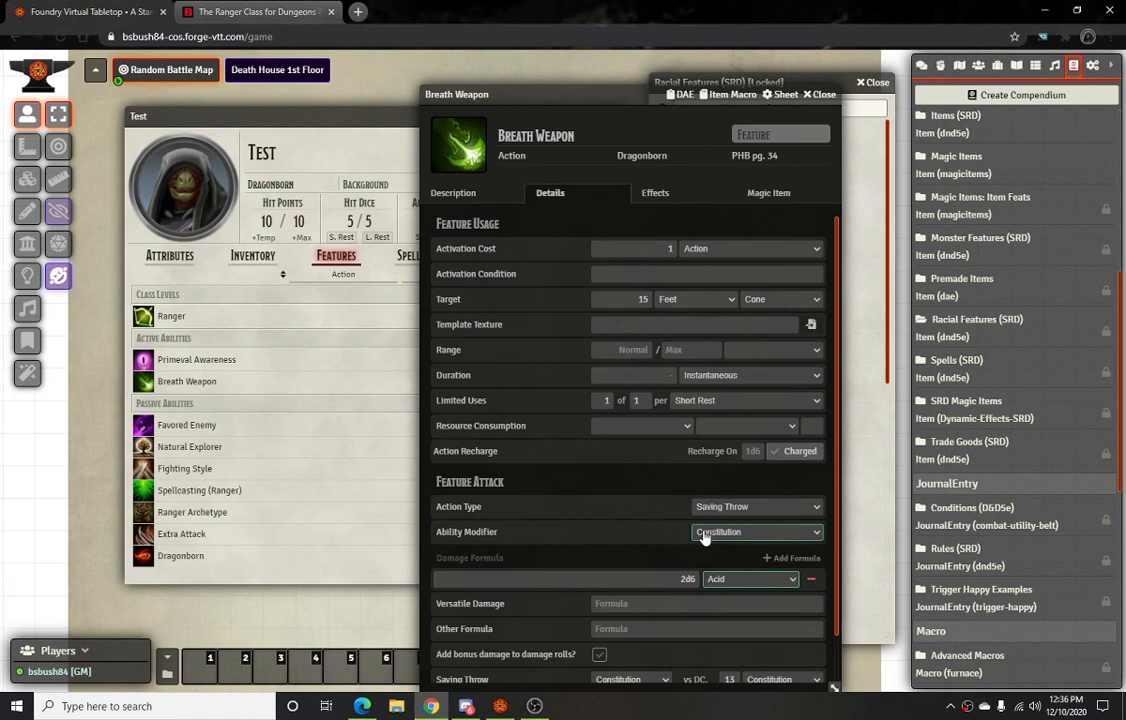
{"action": "scroll", "coordinate": [660, 520], "scroll_direction": "down", "scroll_amount": 1}
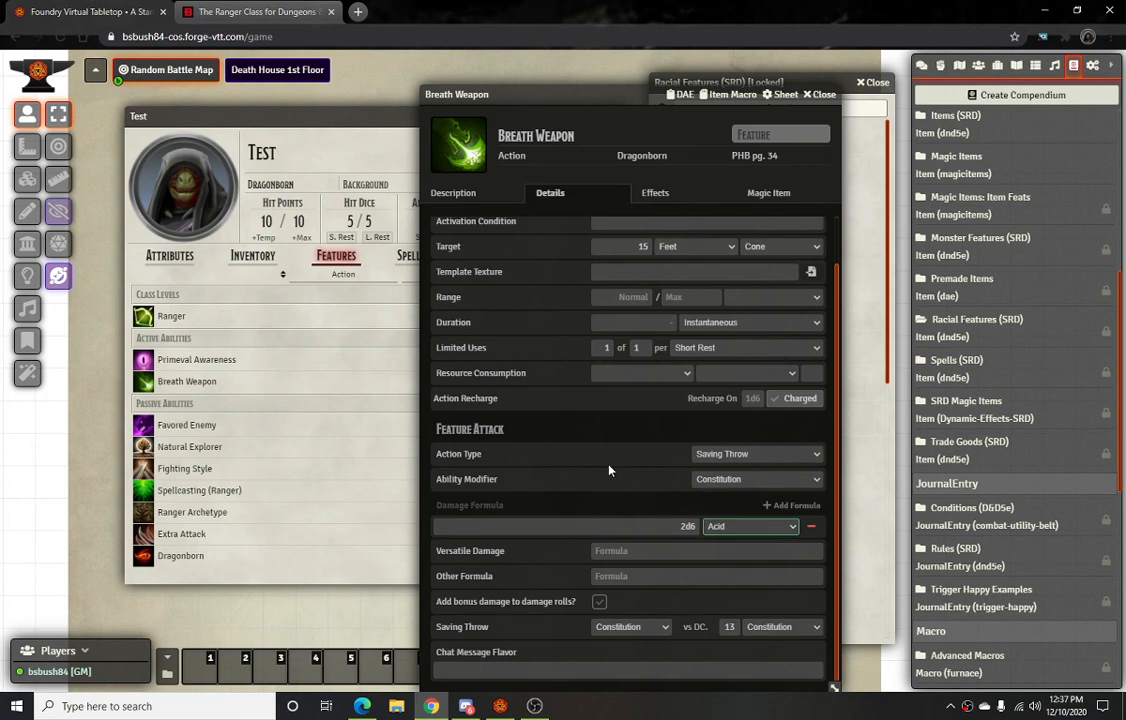
Place the Dragonborn feature's description beside the Breath Weapon details and compare its breath weapon rules with the settings
{"action": "left_click_drag", "start_coordinate": [563, 92], "coordinate": [778, 92]}
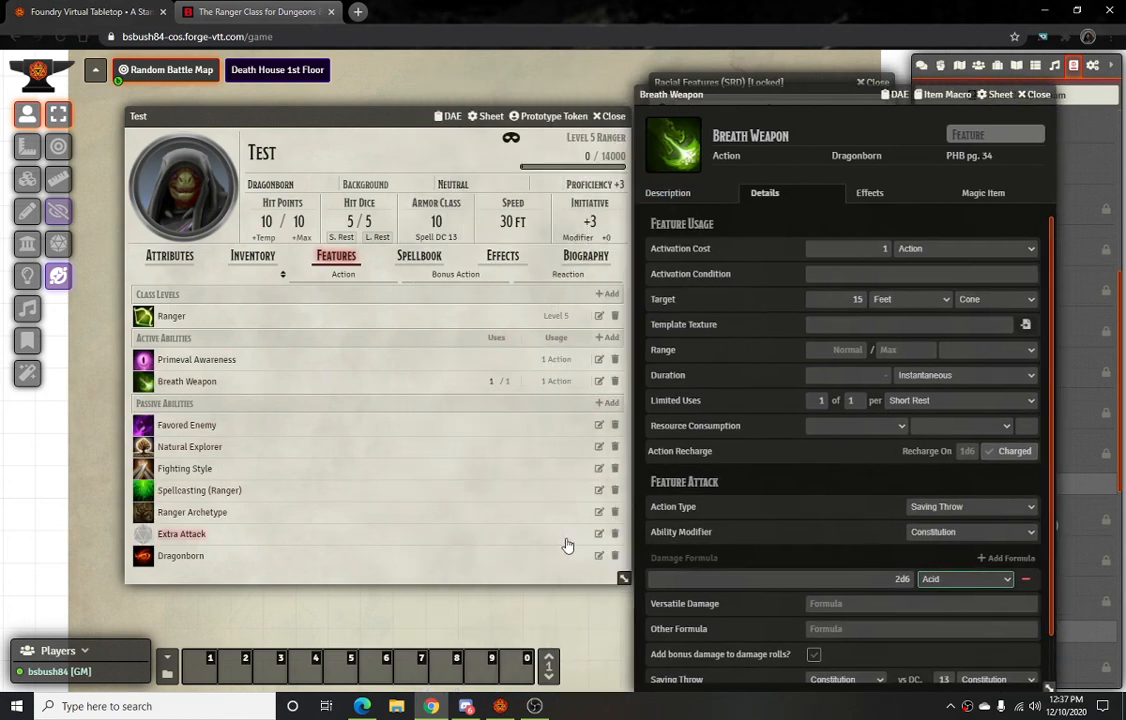
{"action": "left_click", "coordinate": [598, 555]}
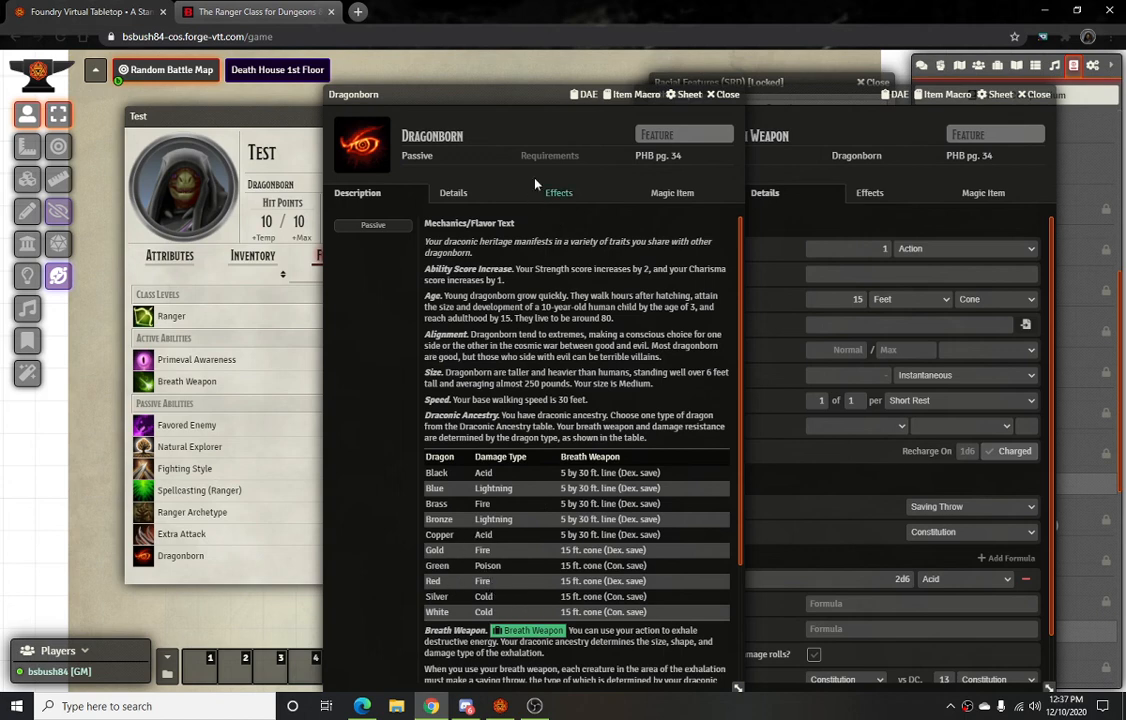
{"action": "left_click_drag", "start_coordinate": [533, 97], "coordinate": [415, 97]}
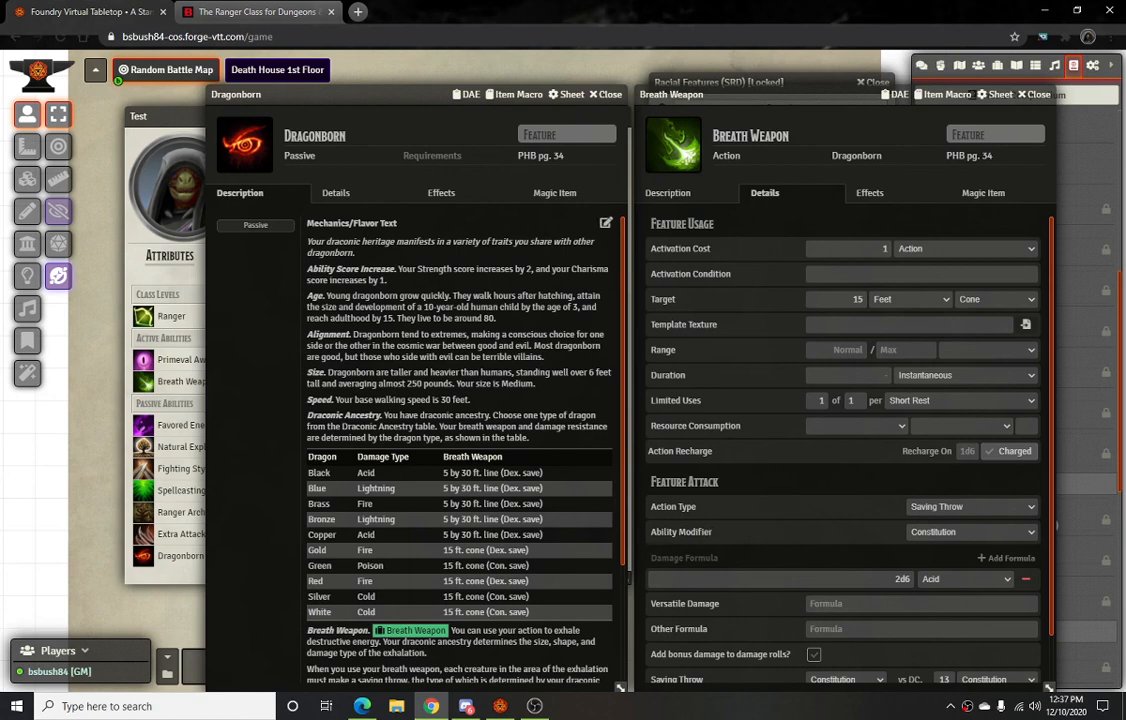
{"action": "scroll", "coordinate": [418, 400], "scroll_direction": "down", "scroll_amount": 3}
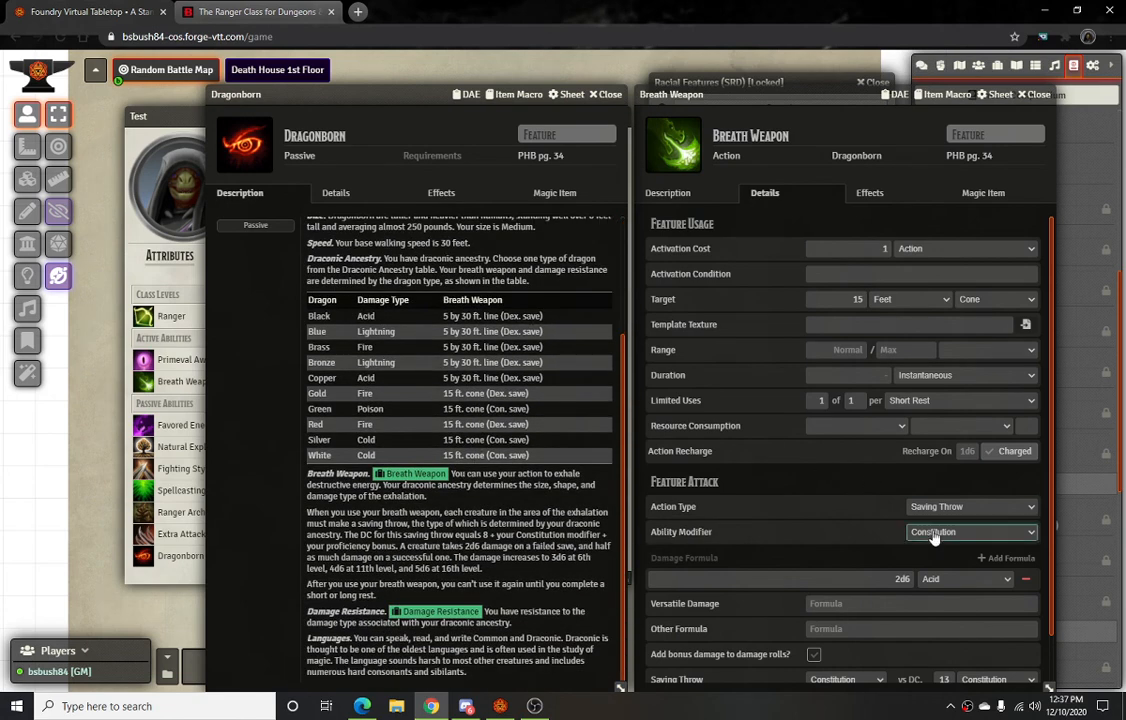
Set the Breath Weapon's save DC ability to Dexterity, check it against the Dragonborn description, and close the Dragonborn feature window
{"action": "scroll", "coordinate": [827, 476], "scroll_direction": "down", "scroll_amount": 1}
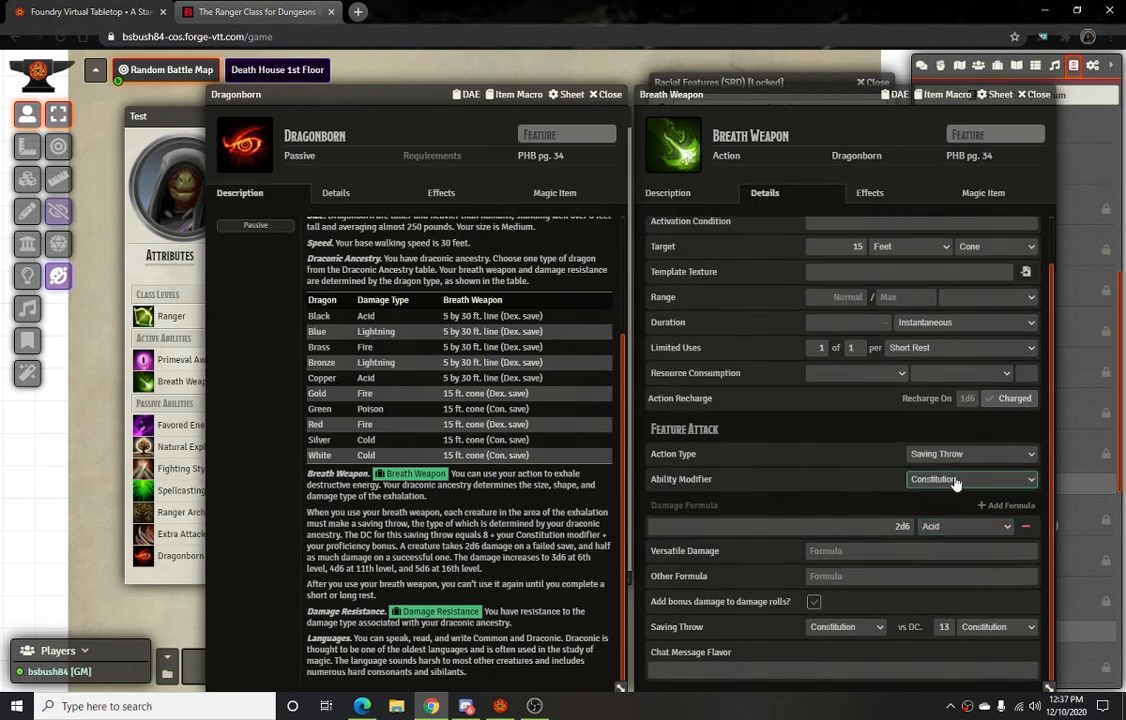
{"action": "left_click", "coordinate": [852, 630]}
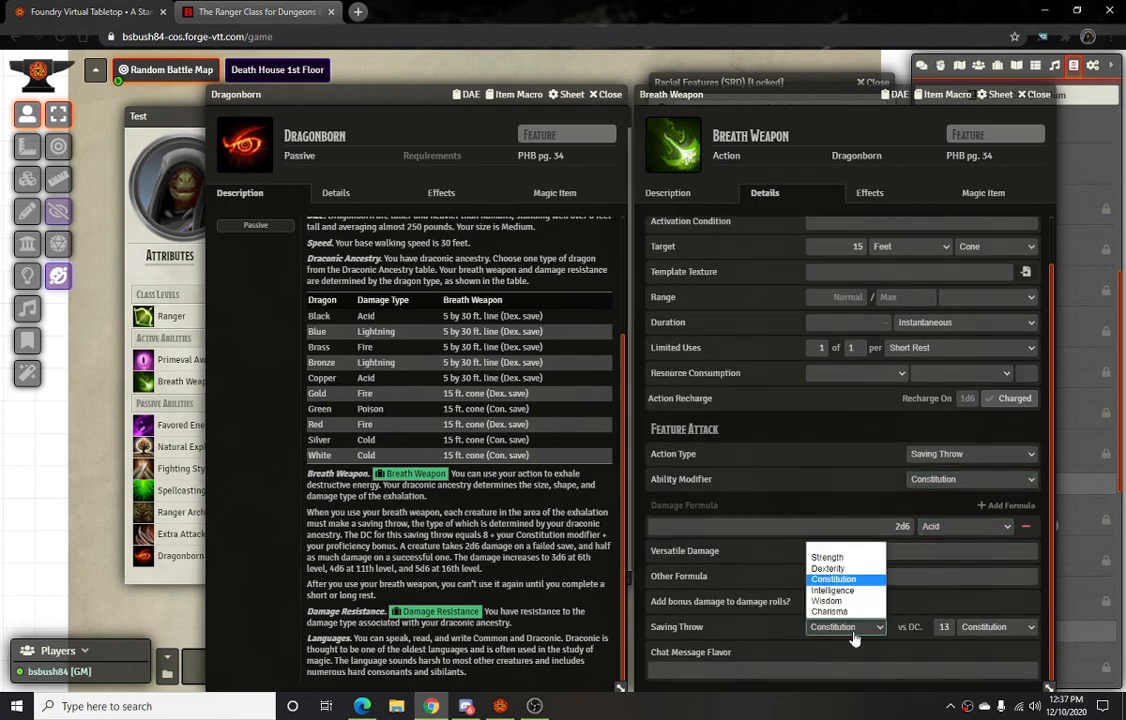
{"action": "left_click", "coordinate": [854, 634]}
{"action": "left_click", "coordinate": [996, 630]}
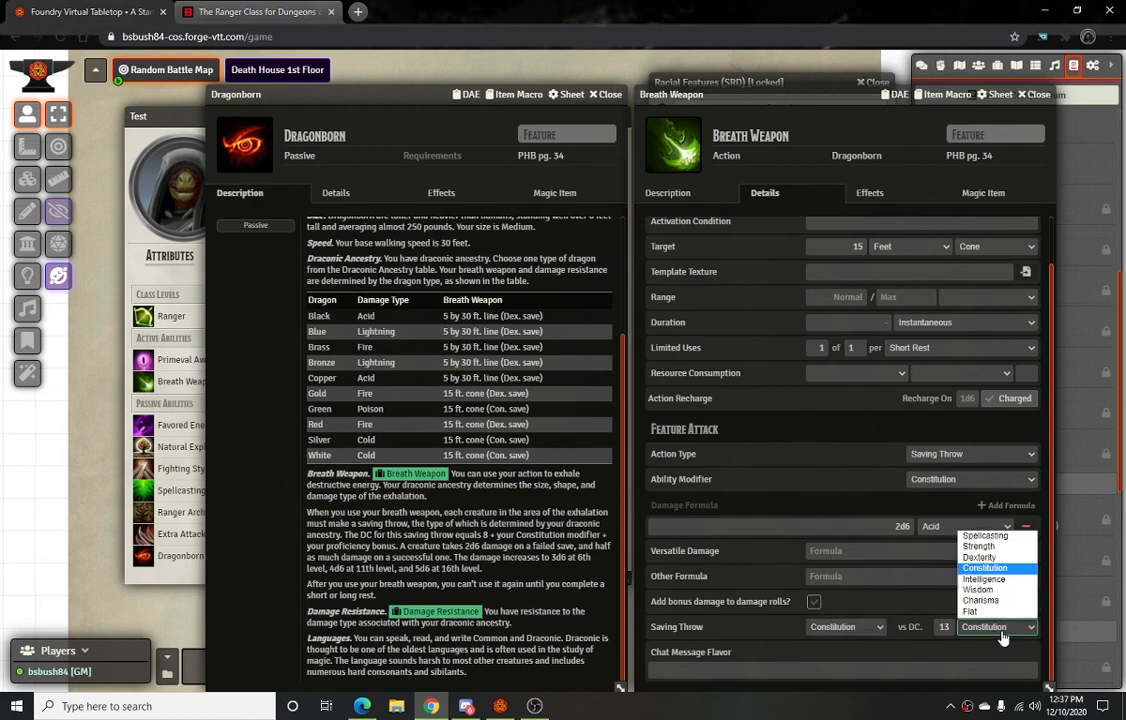
{"action": "left_click", "coordinate": [982, 558]}
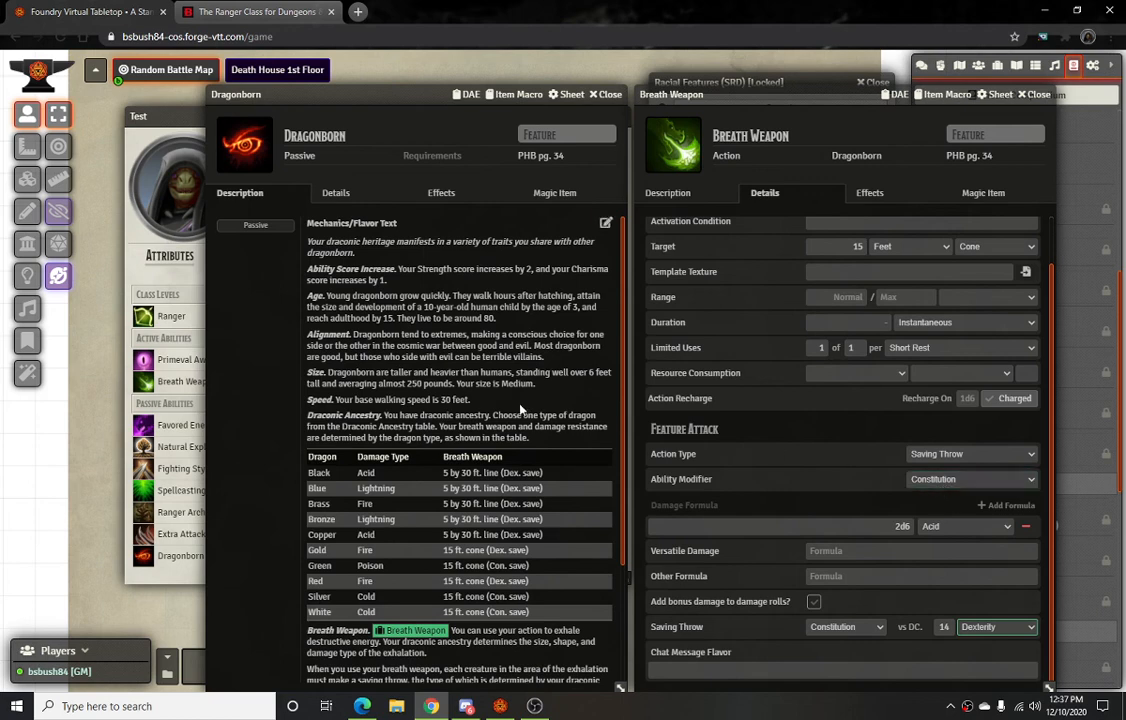
{"action": "scroll", "coordinate": [548, 420], "scroll_direction": "down", "scroll_amount": 3}
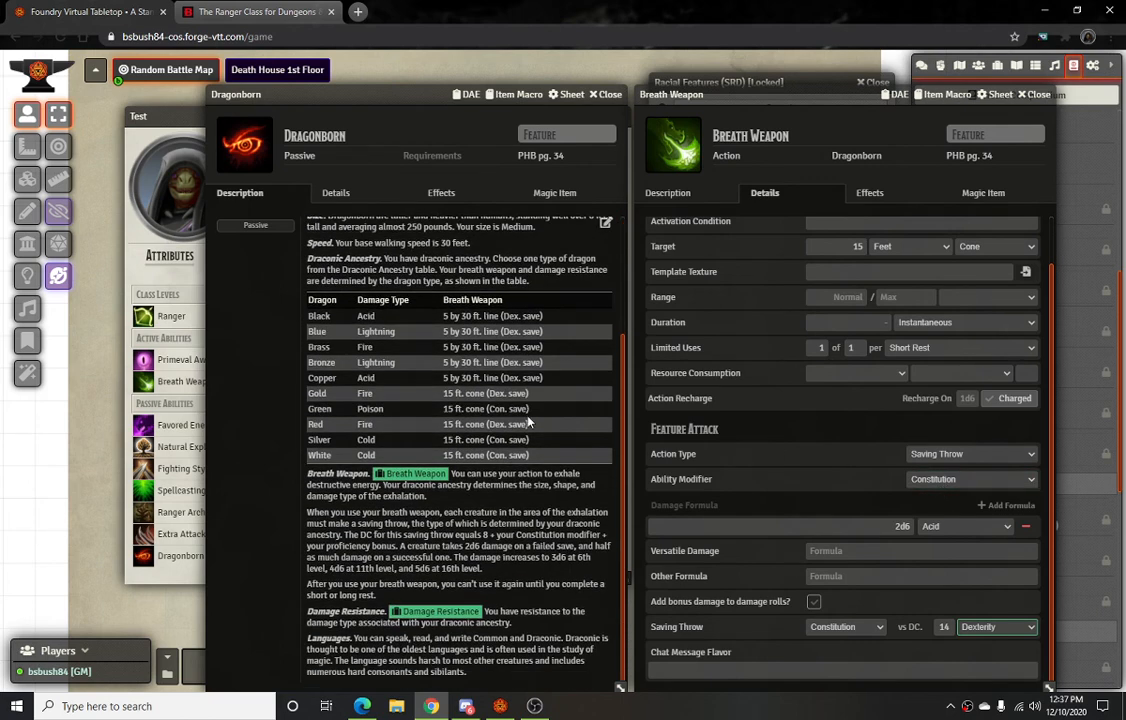
{"action": "scroll", "coordinate": [528, 423], "scroll_direction": "up", "scroll_amount": 3}
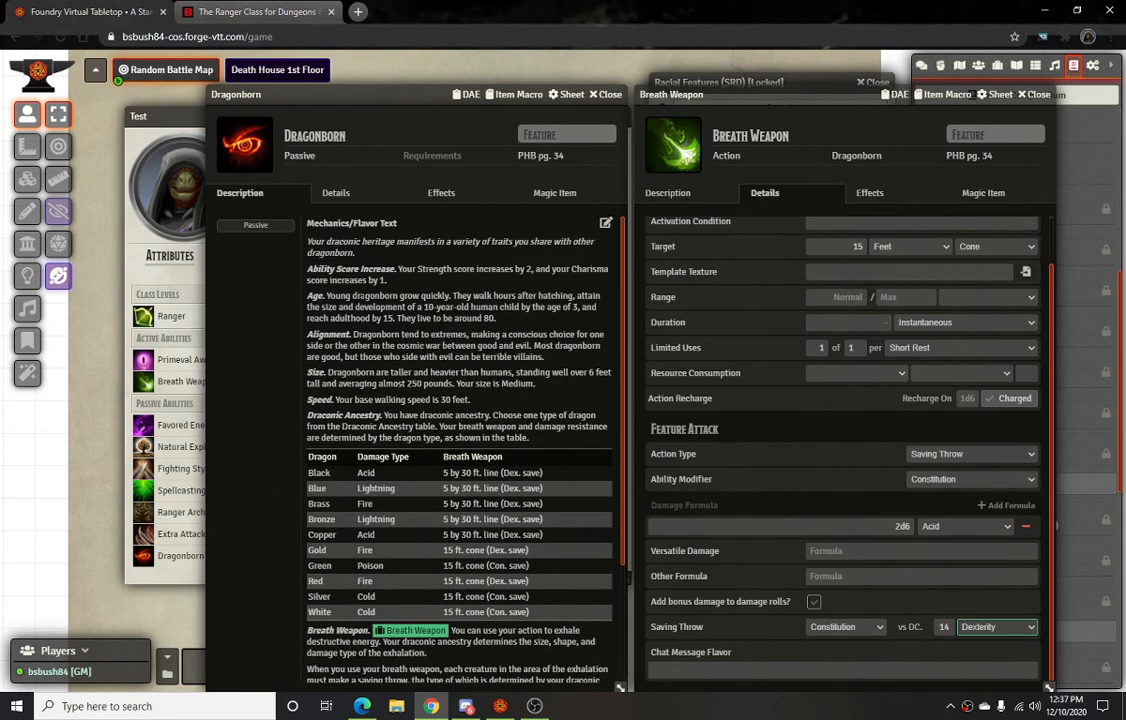
{"action": "left_click", "coordinate": [605, 94]}
Rename the Breath Weapon feature as "Breath Weapon (Acid)" and close its window
{"action": "left_click", "coordinate": [668, 192]}
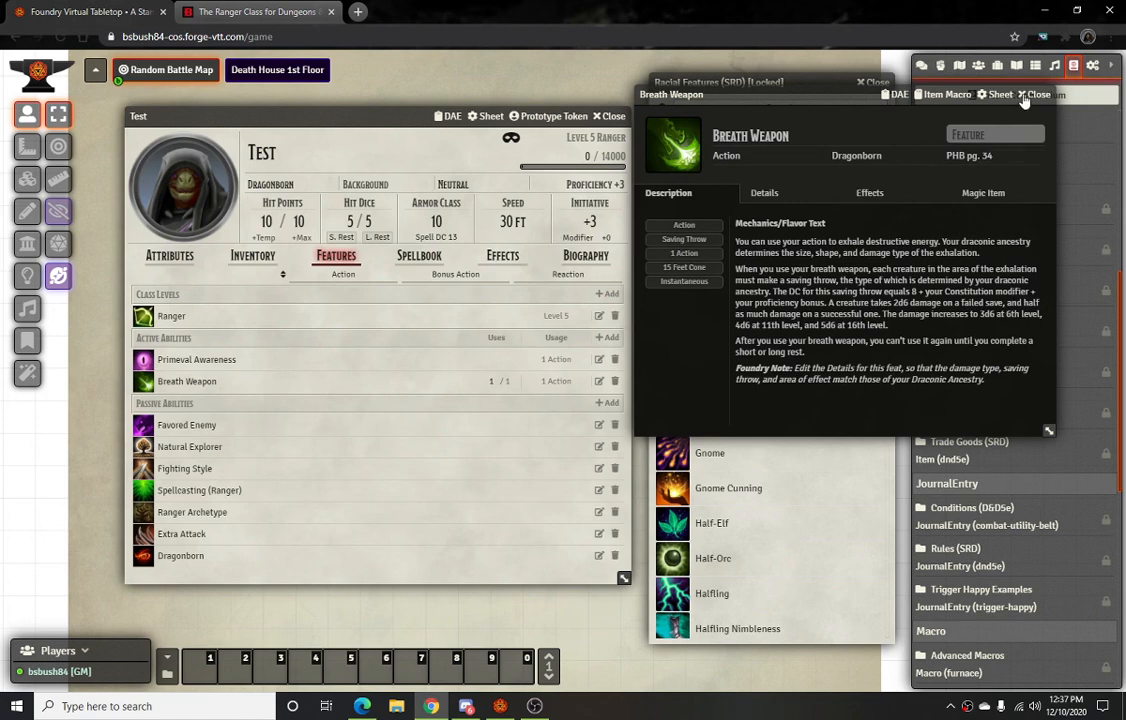
{"action": "left_click", "coordinate": [816, 131]}
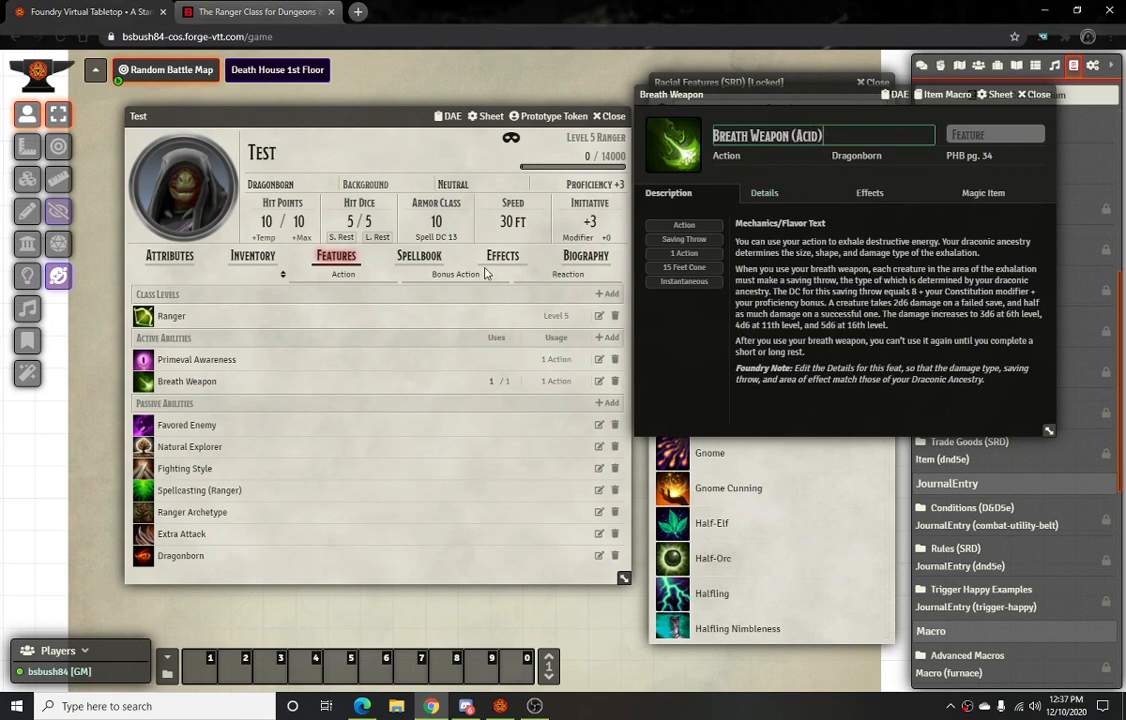
{"action": "key", "text": "Return"}
{"action": "key", "text": "Escape"}
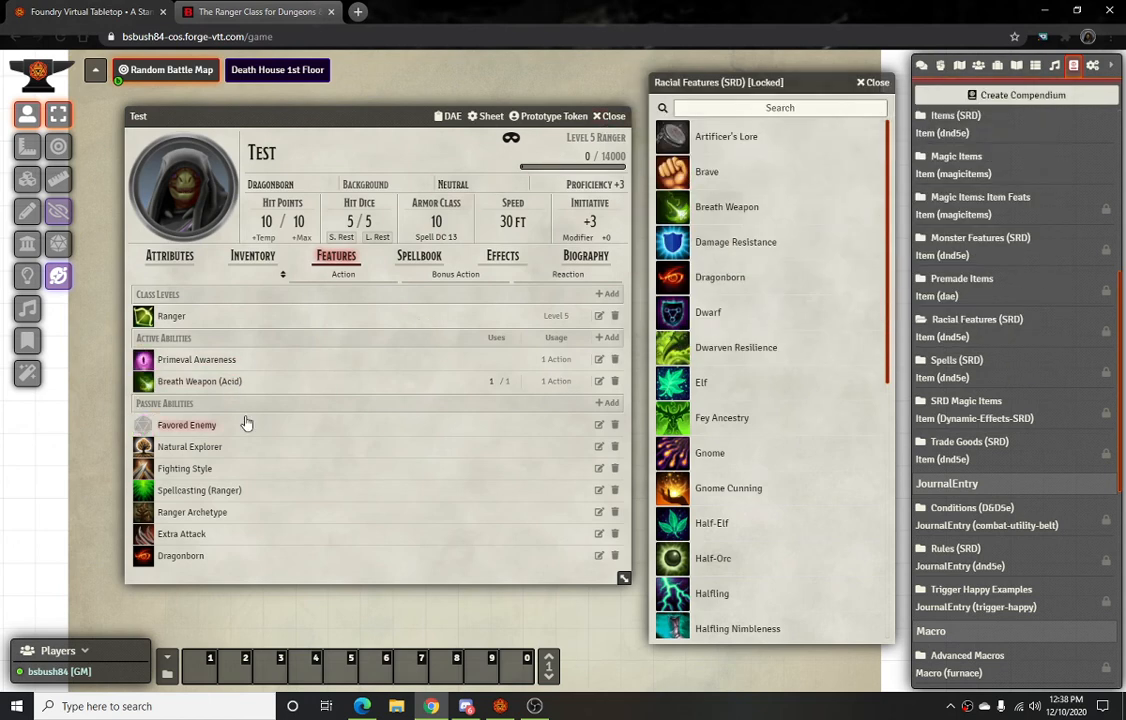
Review the Test character's inventory, attributes, features and spellbook, and close the sheet and the Racial Features (SRD) compendium
{"action": "left_click", "coordinate": [252, 262]}
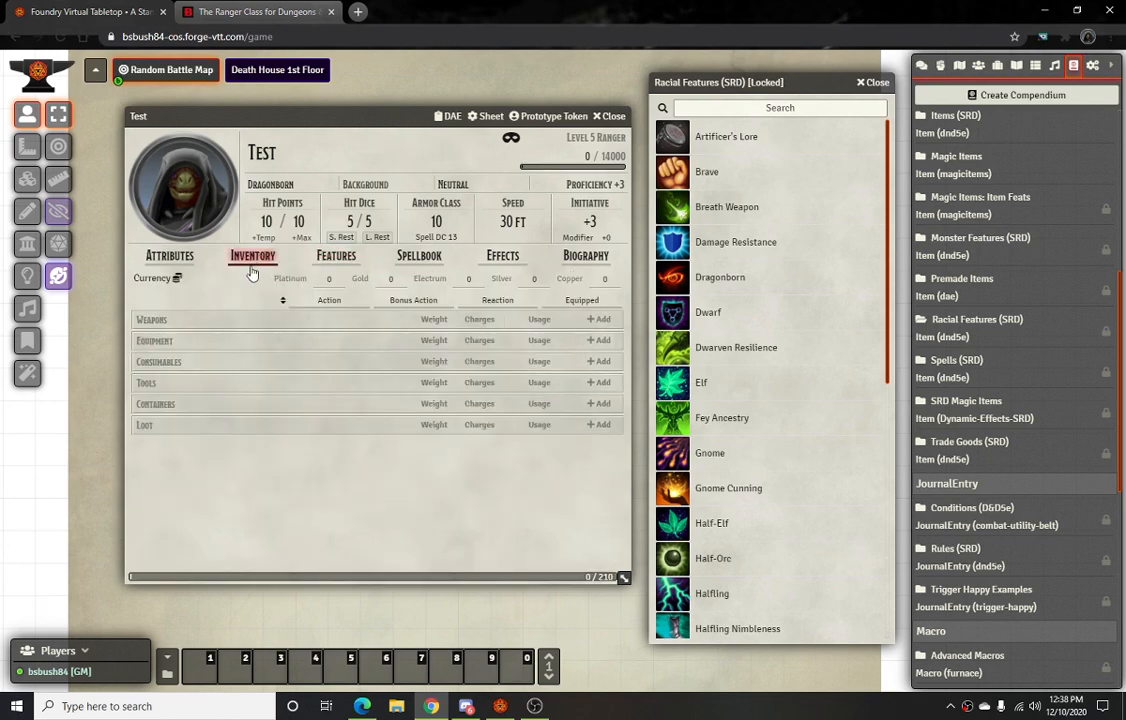
{"action": "left_click", "coordinate": [168, 258]}
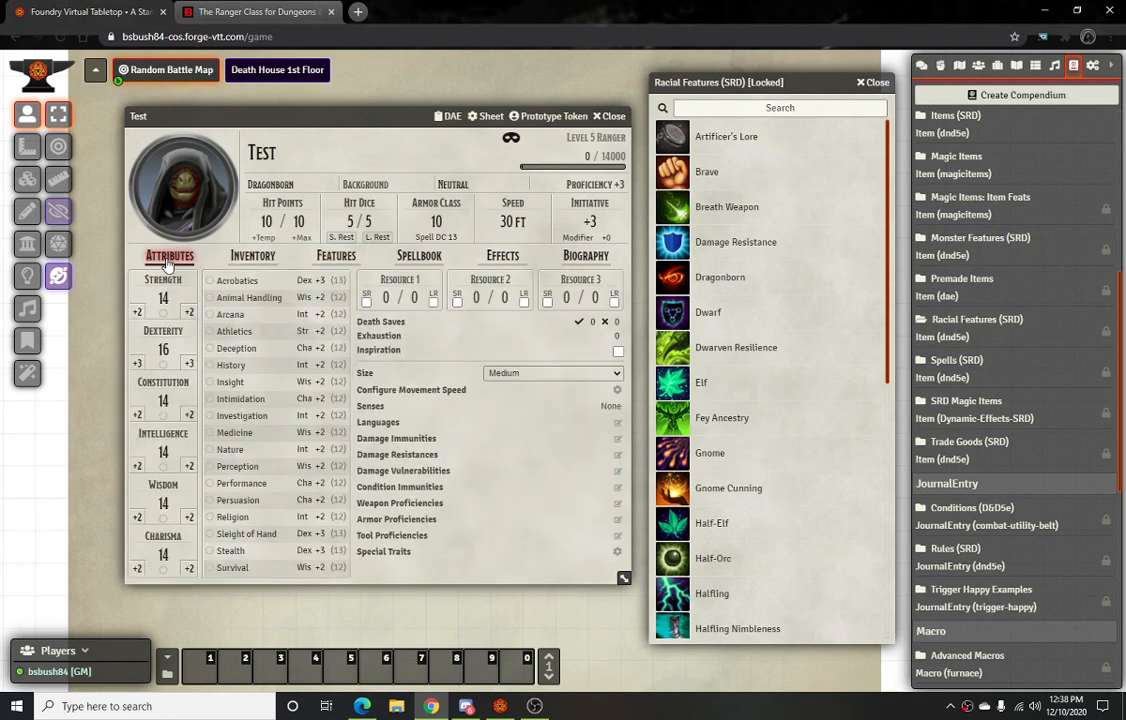
{"action": "left_click", "coordinate": [254, 262]}
{"action": "left_click", "coordinate": [350, 259]}
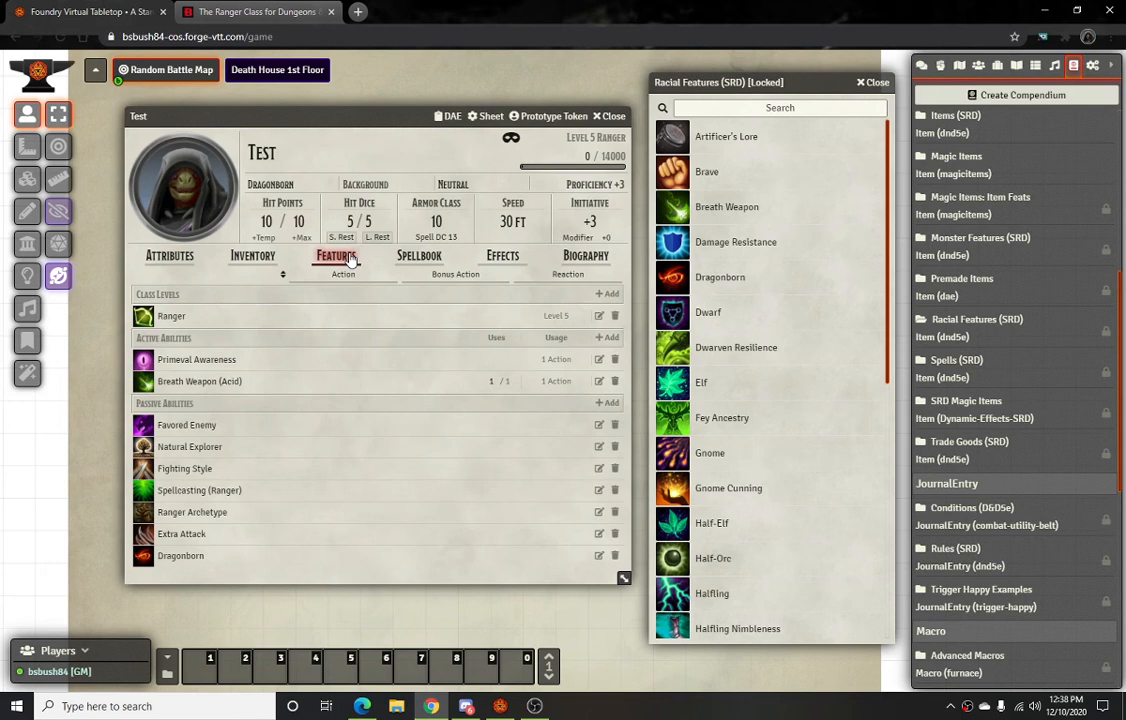
{"action": "left_click", "coordinate": [425, 261]}
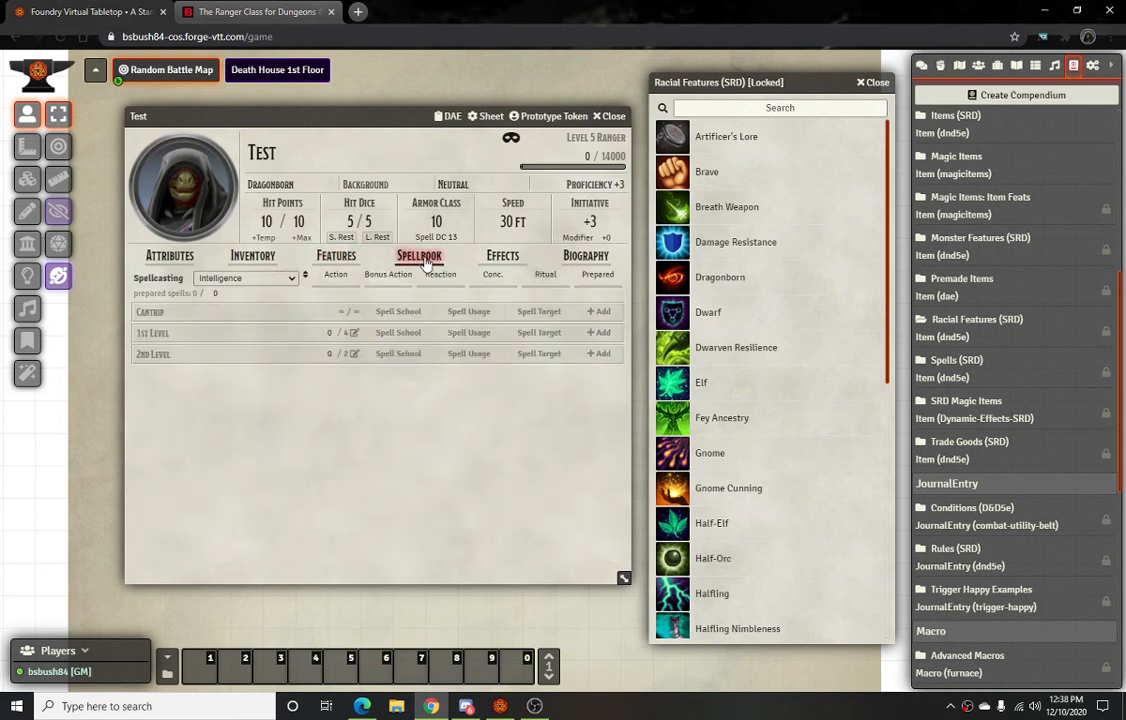
{"action": "left_click", "coordinate": [608, 116]}
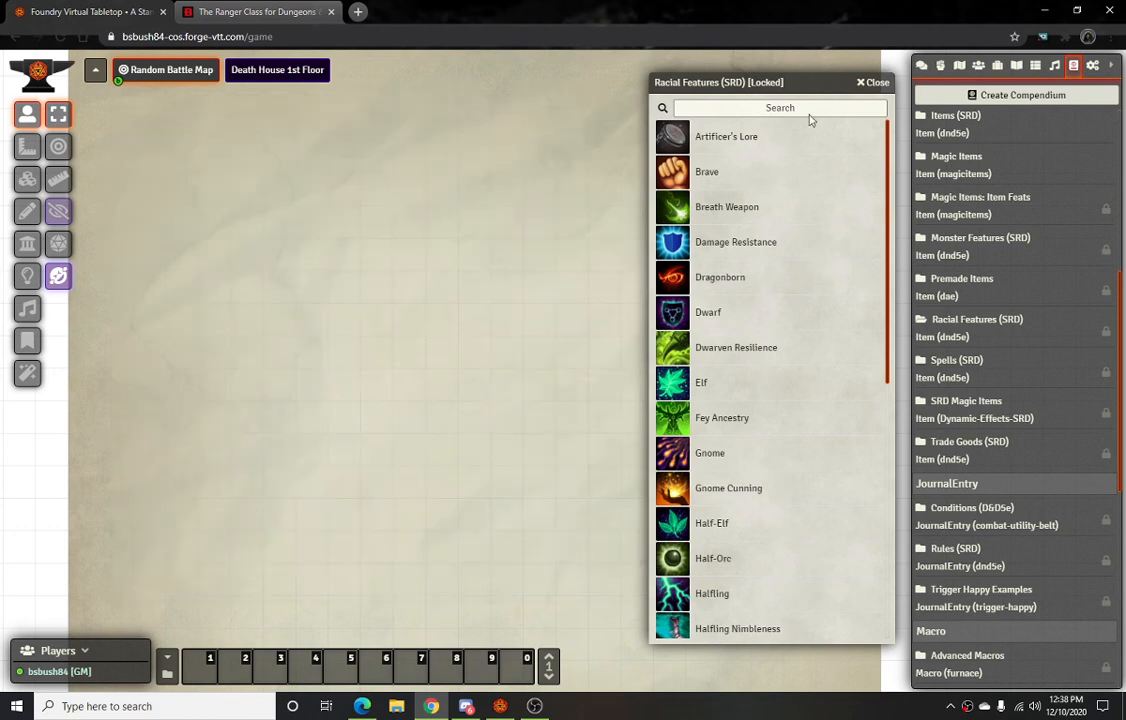
{"action": "left_click", "coordinate": [873, 82]}
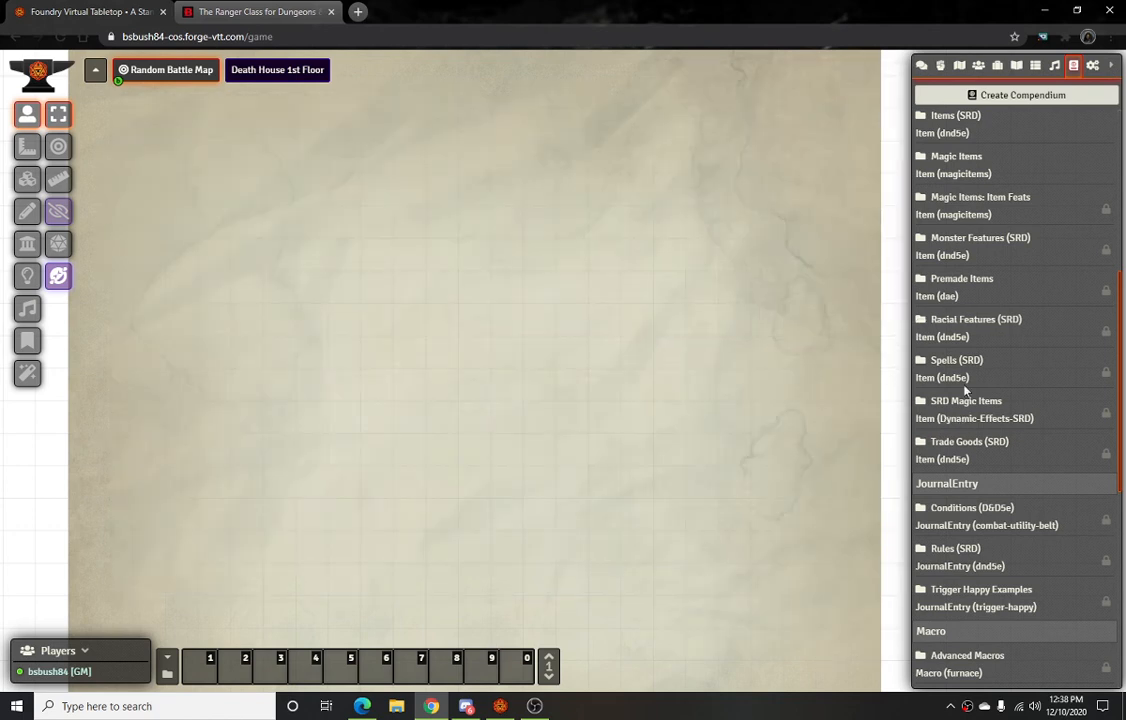
{"action": "scroll", "coordinate": [944, 400], "scroll_direction": "up", "scroll_amount": 1}
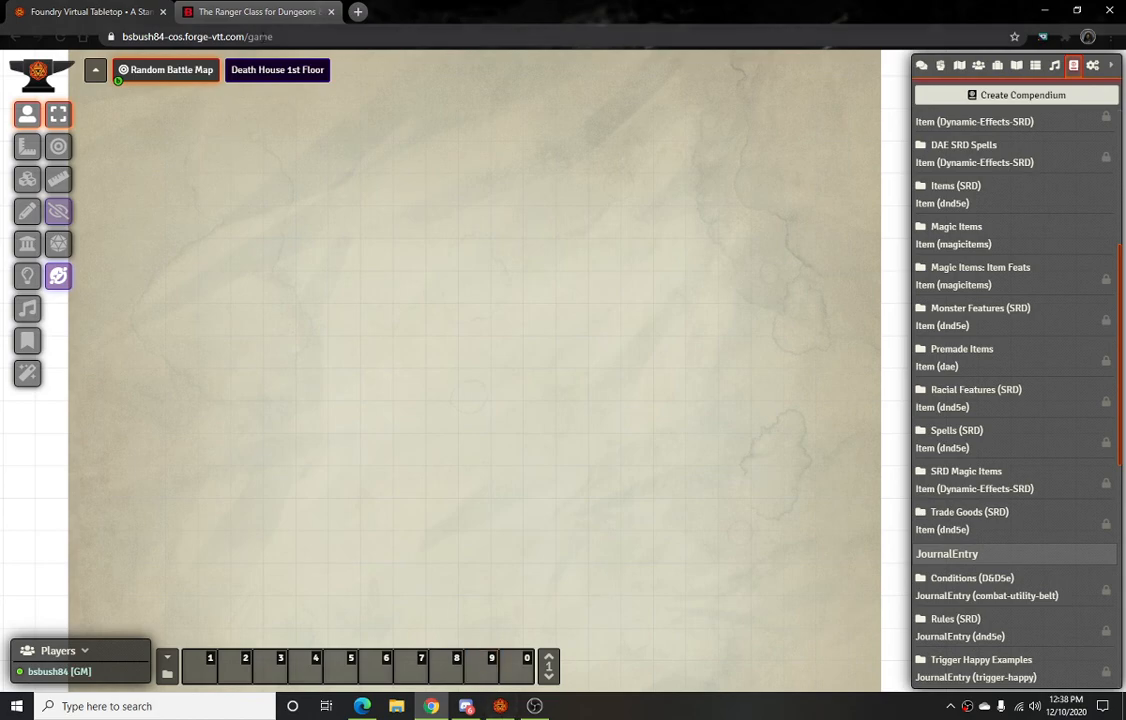
Look up the ranger's proficiencies and starting equipment on the D&D Beyond Ranger class page
{"action": "left_click", "coordinate": [258, 12]}
{"action": "scroll", "coordinate": [478, 285], "scroll_direction": "up", "scroll_amount": 15}
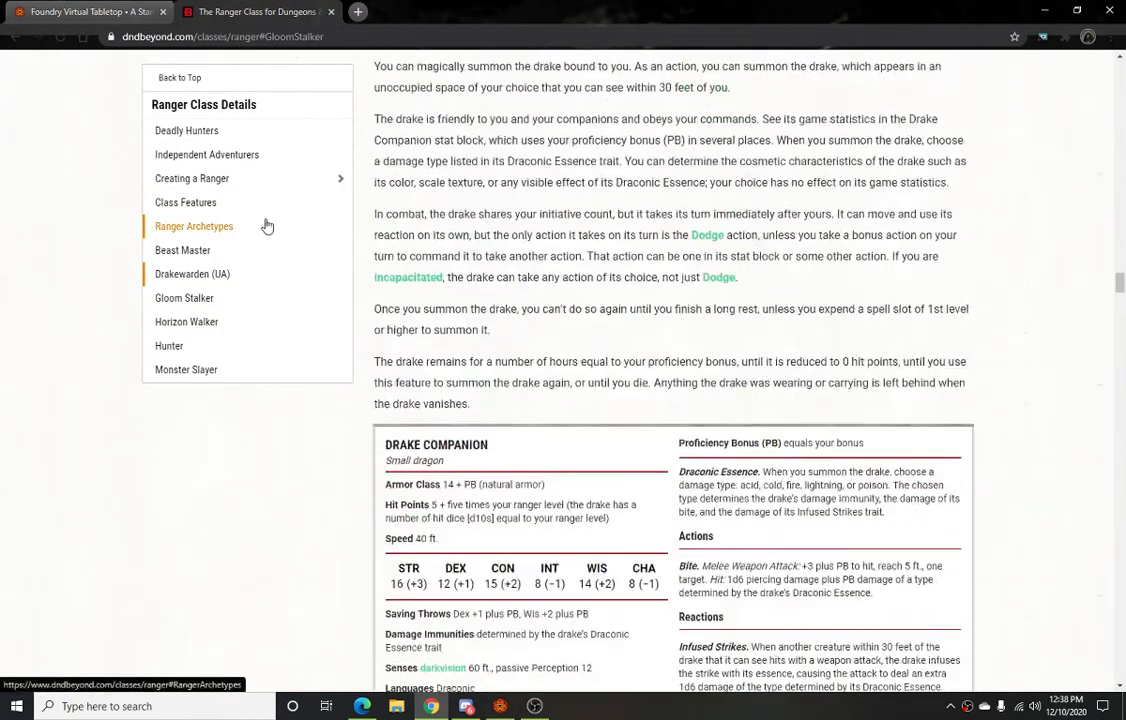
{"action": "scroll", "coordinate": [230, 228], "scroll_direction": "up", "scroll_amount": 2}
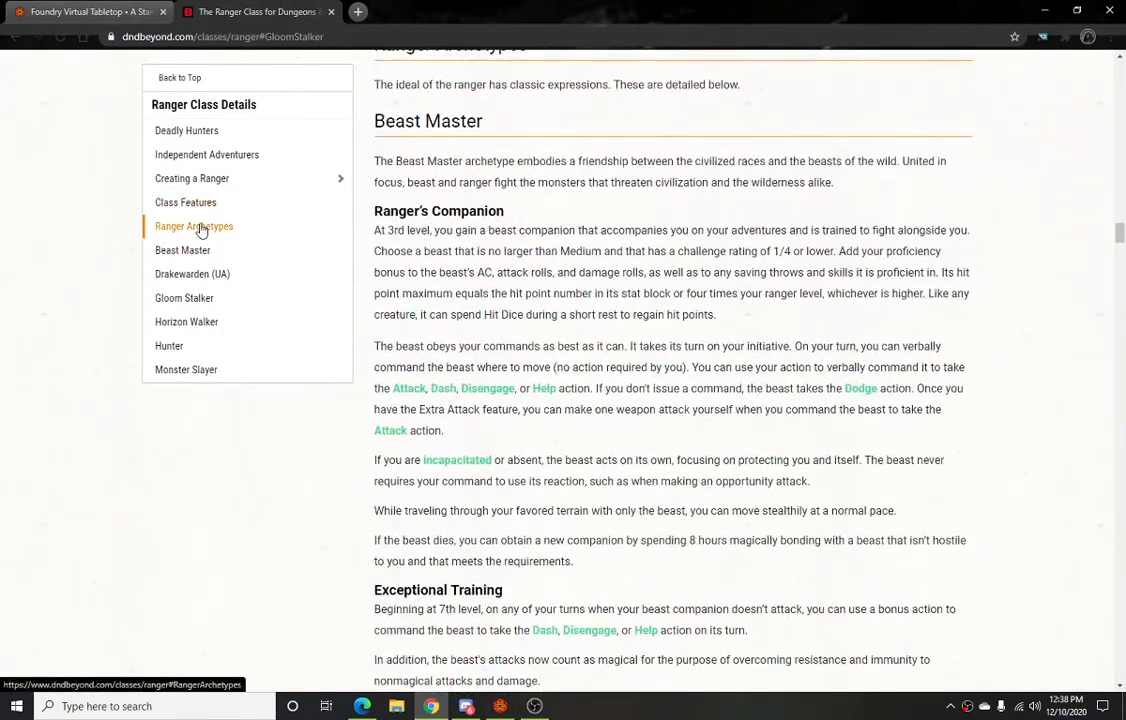
{"action": "left_click", "coordinate": [187, 131]}
{"action": "scroll", "coordinate": [425, 263], "scroll_direction": "up", "scroll_amount": 6}
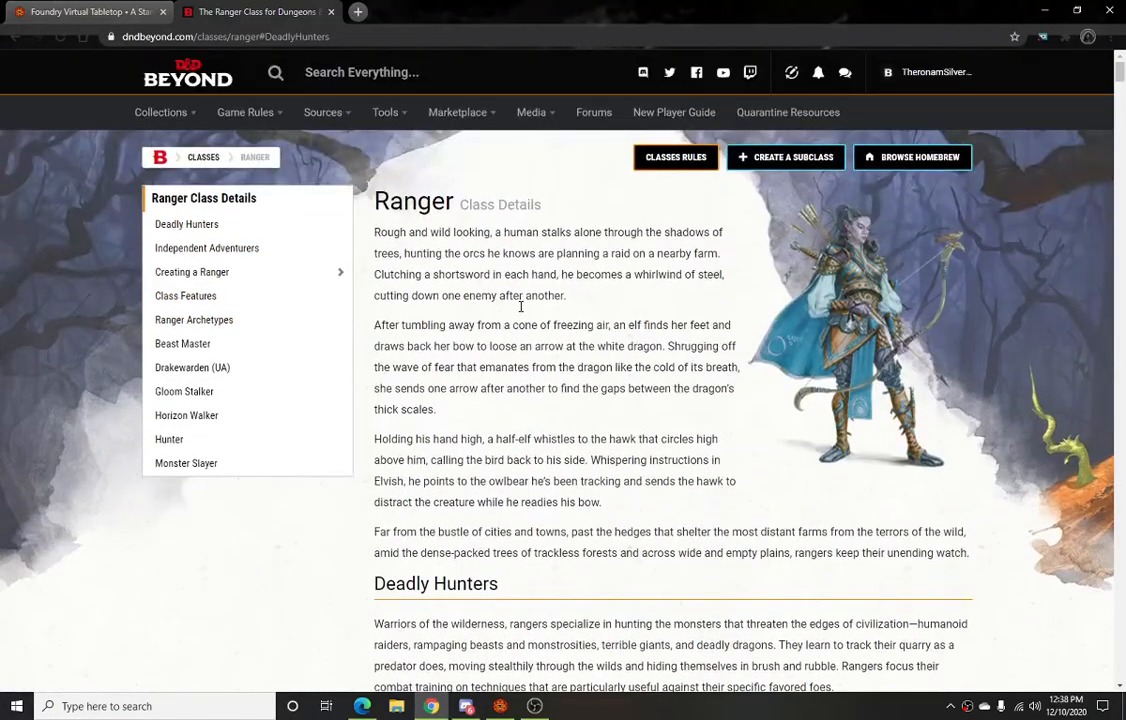
{"action": "scroll", "coordinate": [520, 330], "scroll_direction": "down", "scroll_amount": 3}
{"action": "scroll", "coordinate": [540, 330], "scroll_direction": "down", "scroll_amount": 12}
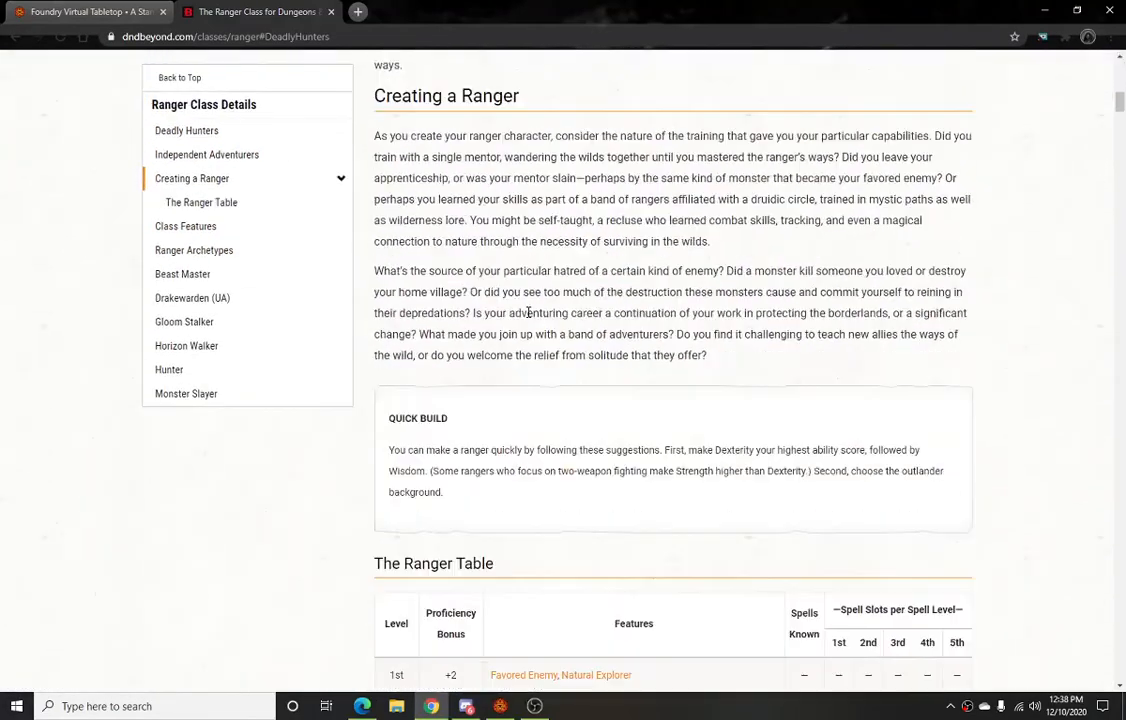
{"action": "scroll", "coordinate": [567, 347], "scroll_direction": "down", "scroll_amount": 10}
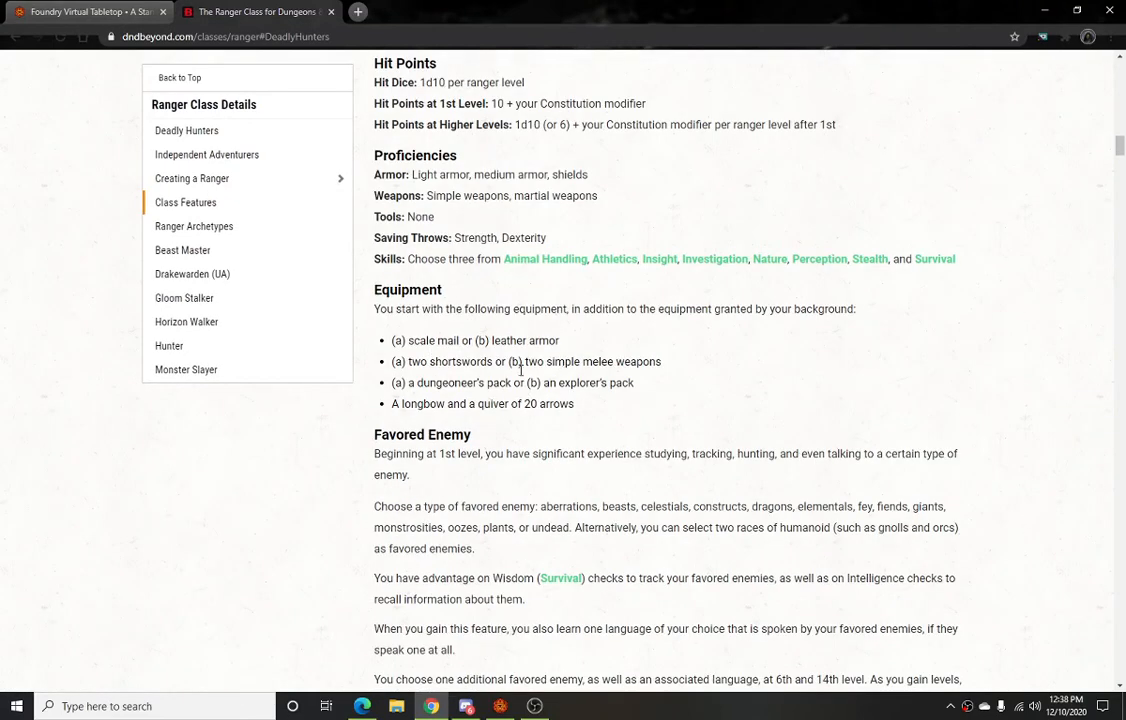
{"action": "left_click_drag", "start_coordinate": [576, 405], "coordinate": [394, 340]}
{"action": "left_click", "coordinate": [567, 397]}
Return to Foundry and reopen the Test character sheet from the Player Characters folder
{"action": "left_click", "coordinate": [70, 12]}
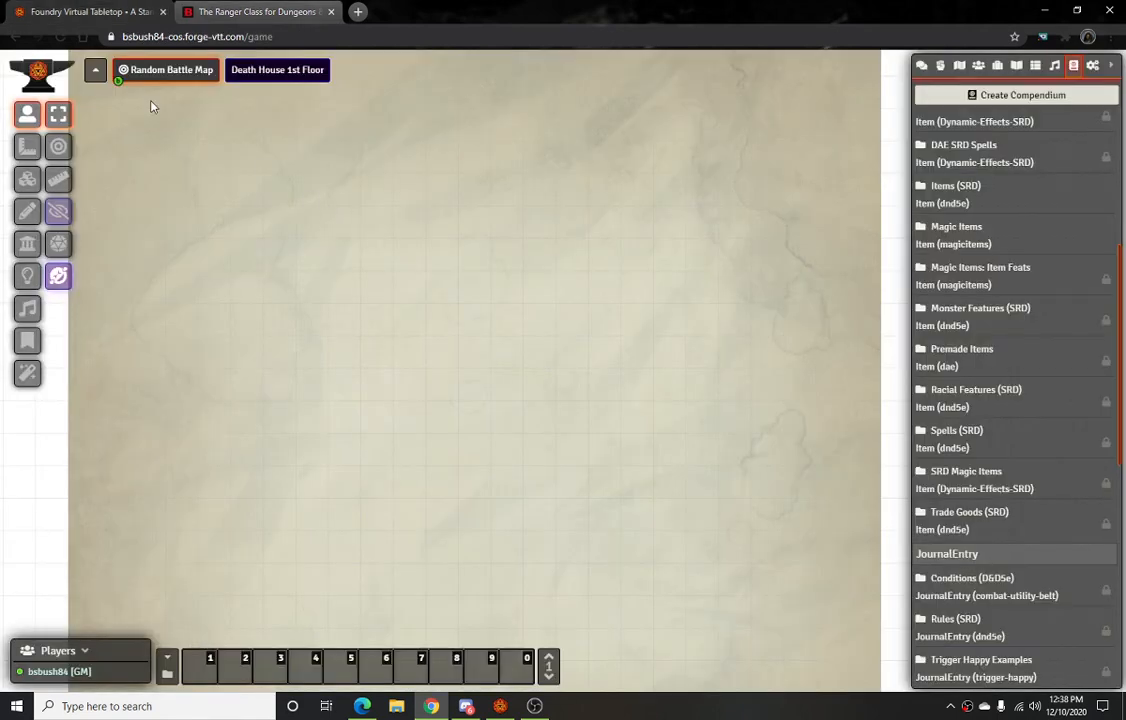
{"action": "left_click", "coordinate": [978, 65]}
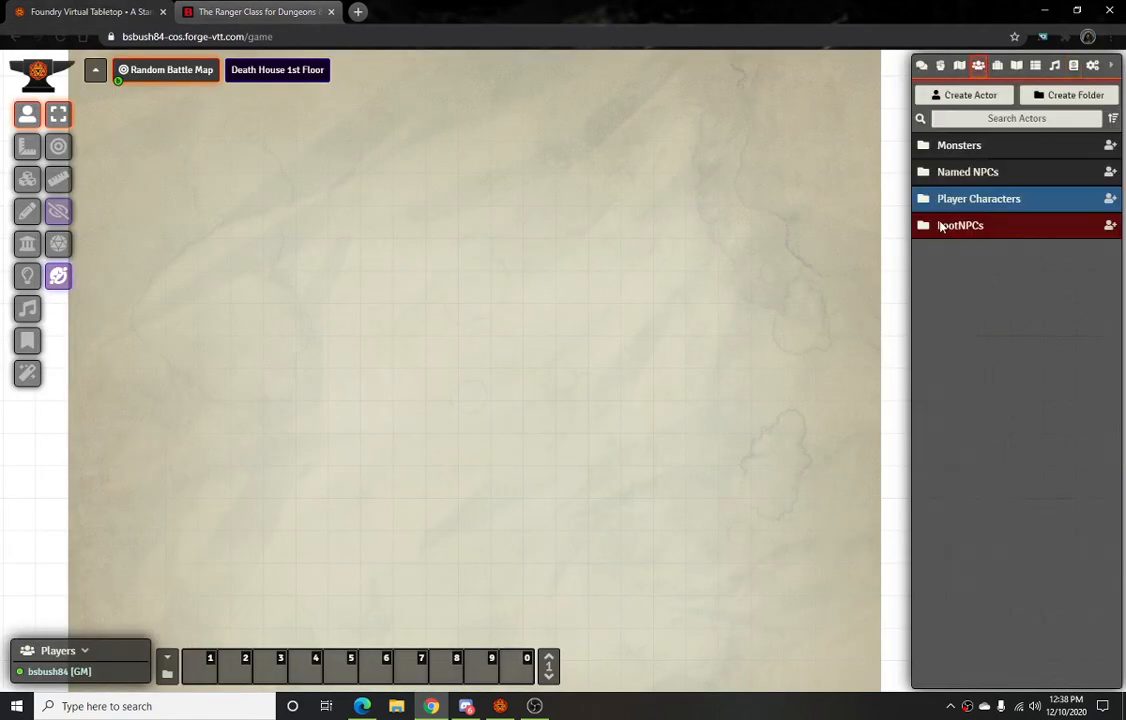
{"action": "left_click", "coordinate": [975, 200]}
{"action": "left_click", "coordinate": [970, 300]}
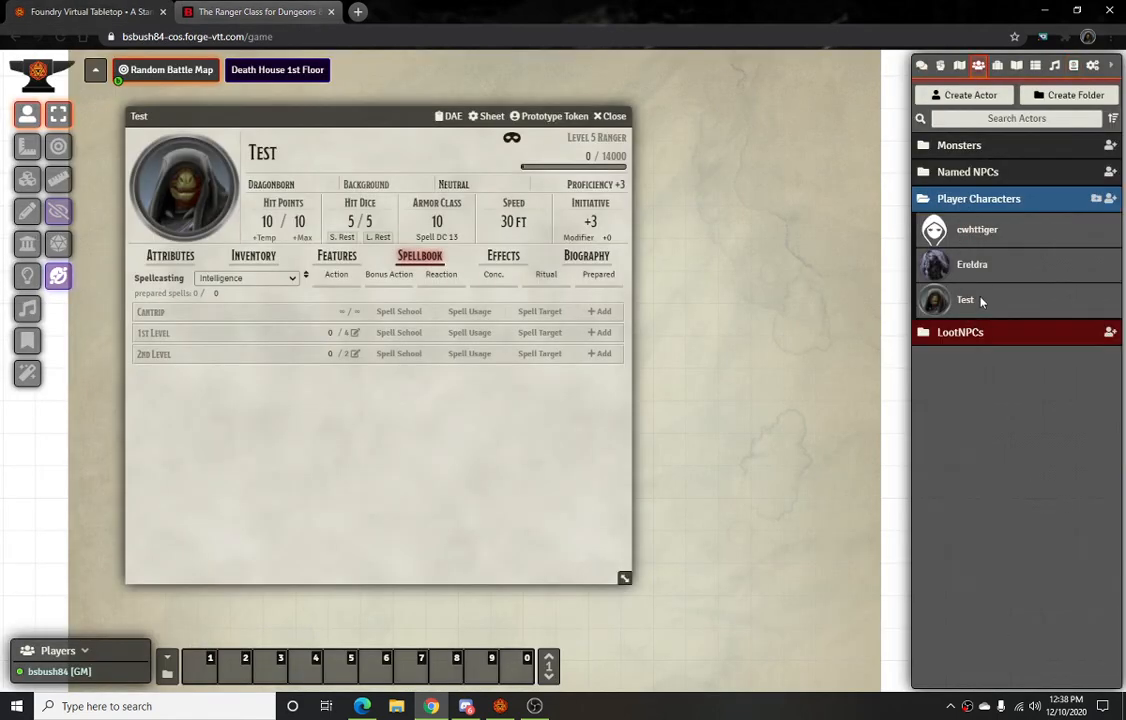
Open the description of the character's Ranger class and place its window beside the character sheet
{"action": "left_click", "coordinate": [253, 256]}
{"action": "left_click", "coordinate": [337, 256]}
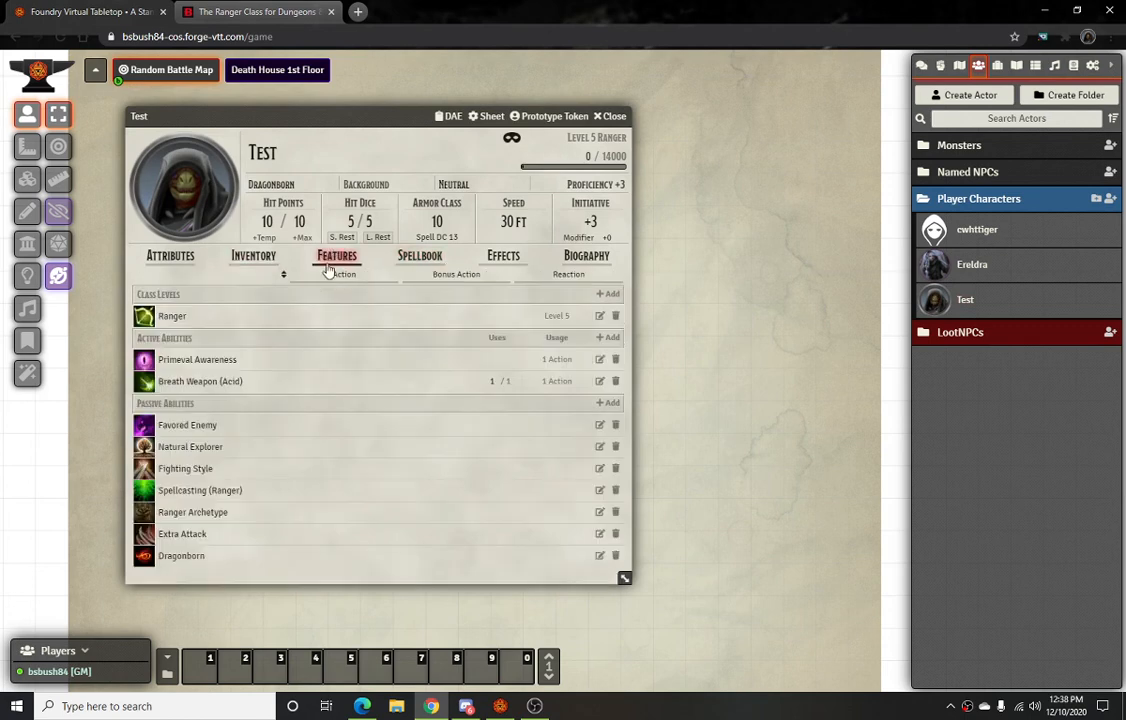
{"action": "left_click", "coordinate": [145, 317]}
{"action": "left_click", "coordinate": [600, 316]}
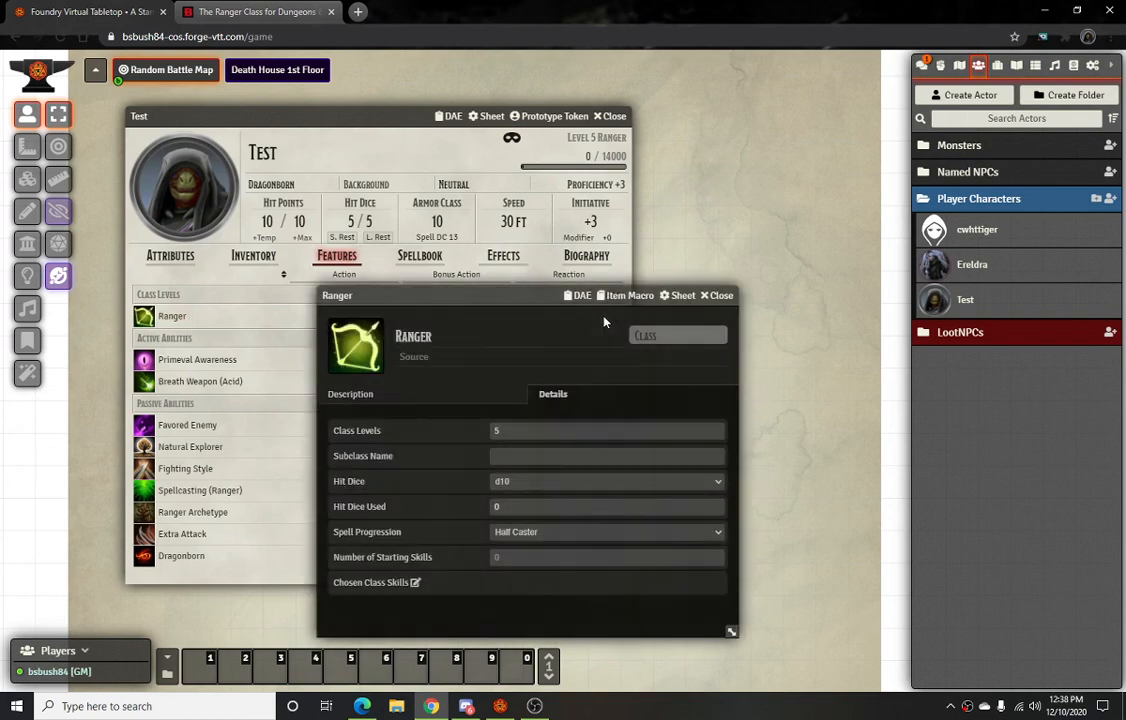
{"action": "left_click", "coordinate": [427, 395]}
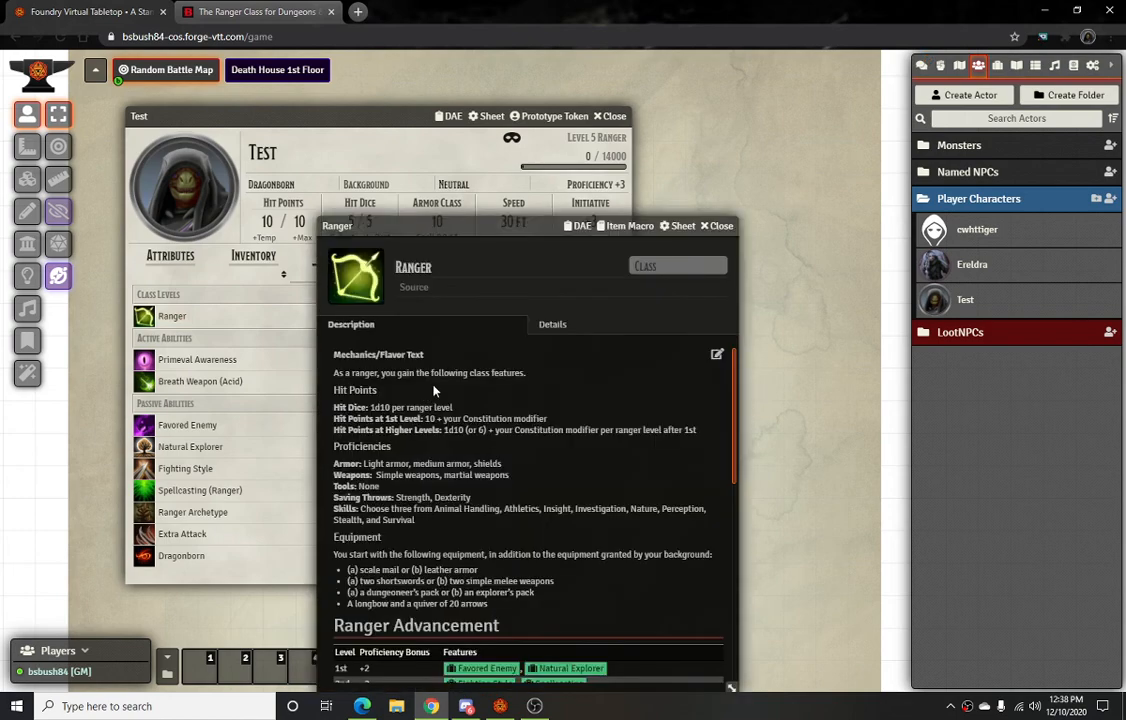
{"action": "left_click_drag", "start_coordinate": [467, 231], "coordinate": [818, 84]}
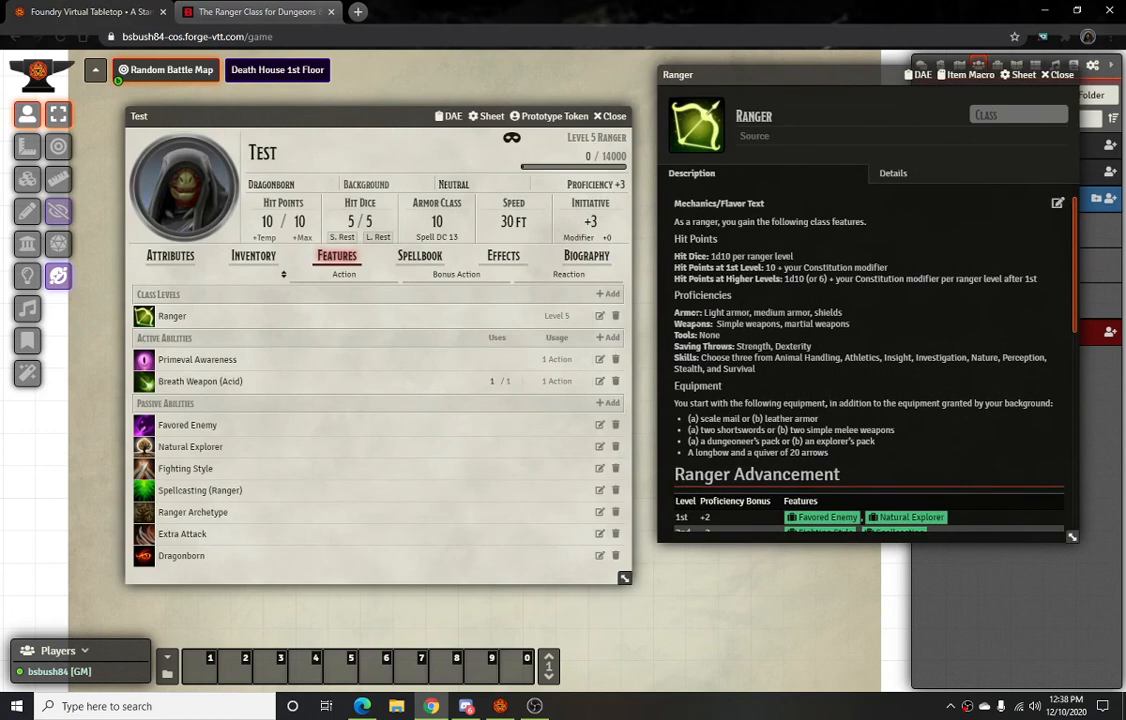
Add Acid to the Test character's damage resistances in the attributes and save the selection
{"action": "left_click", "coordinate": [170, 256]}
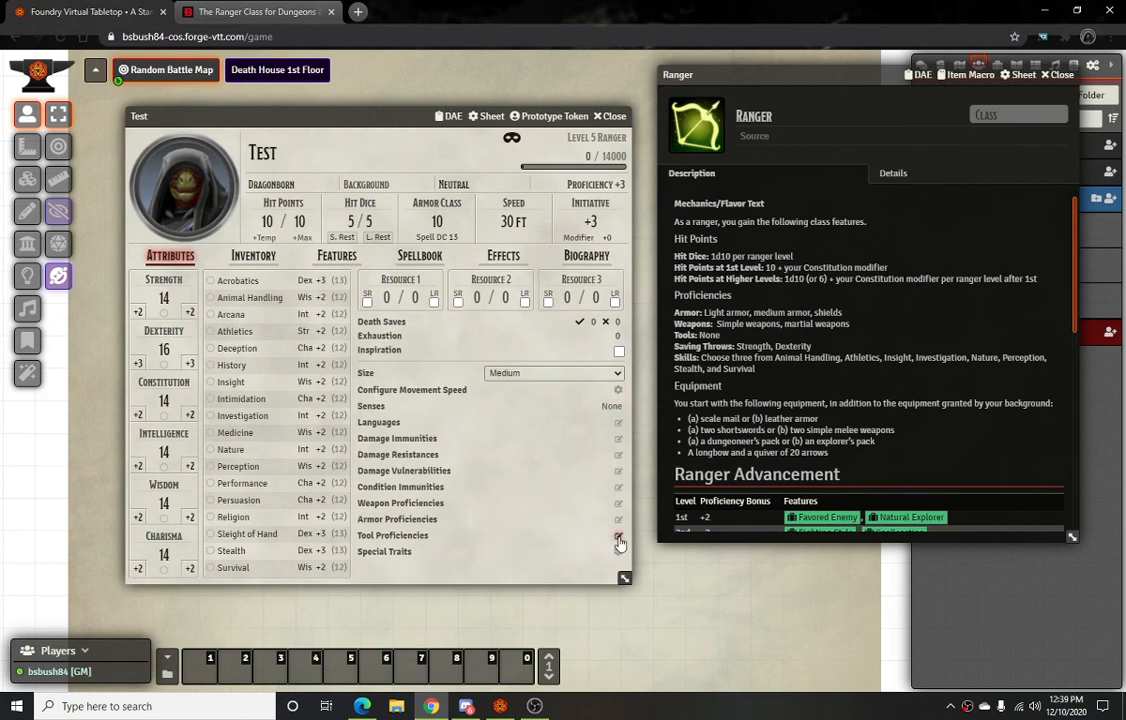
{"action": "left_click", "coordinate": [618, 441]}
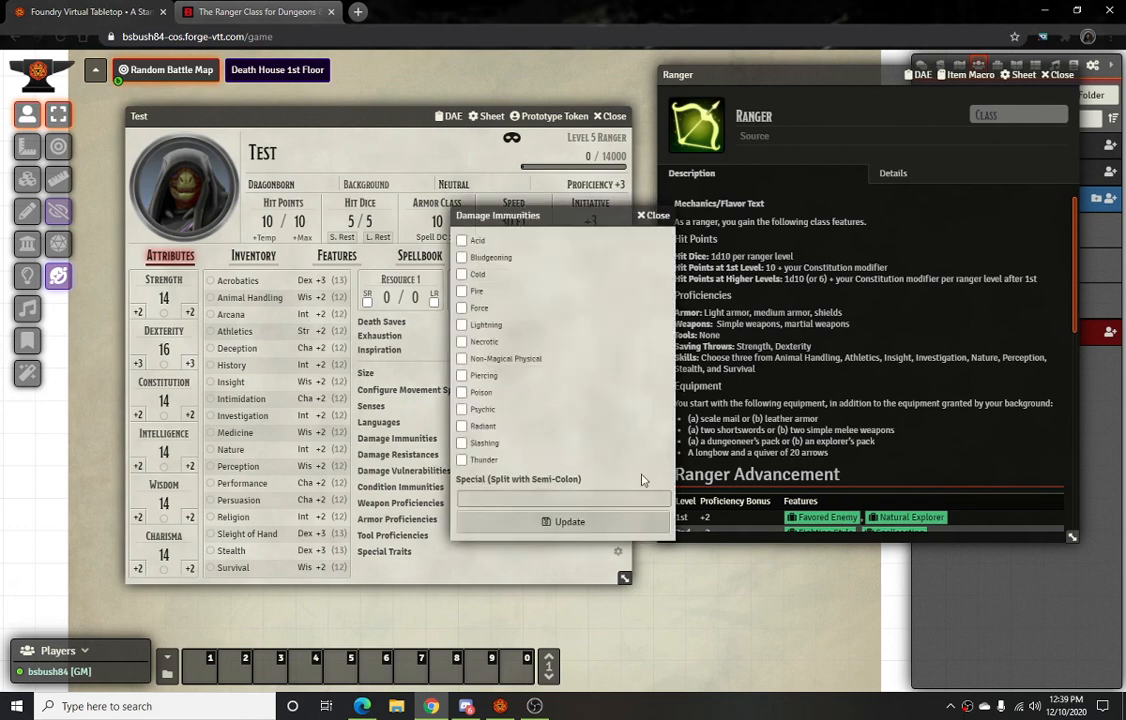
{"action": "left_click", "coordinate": [660, 232]}
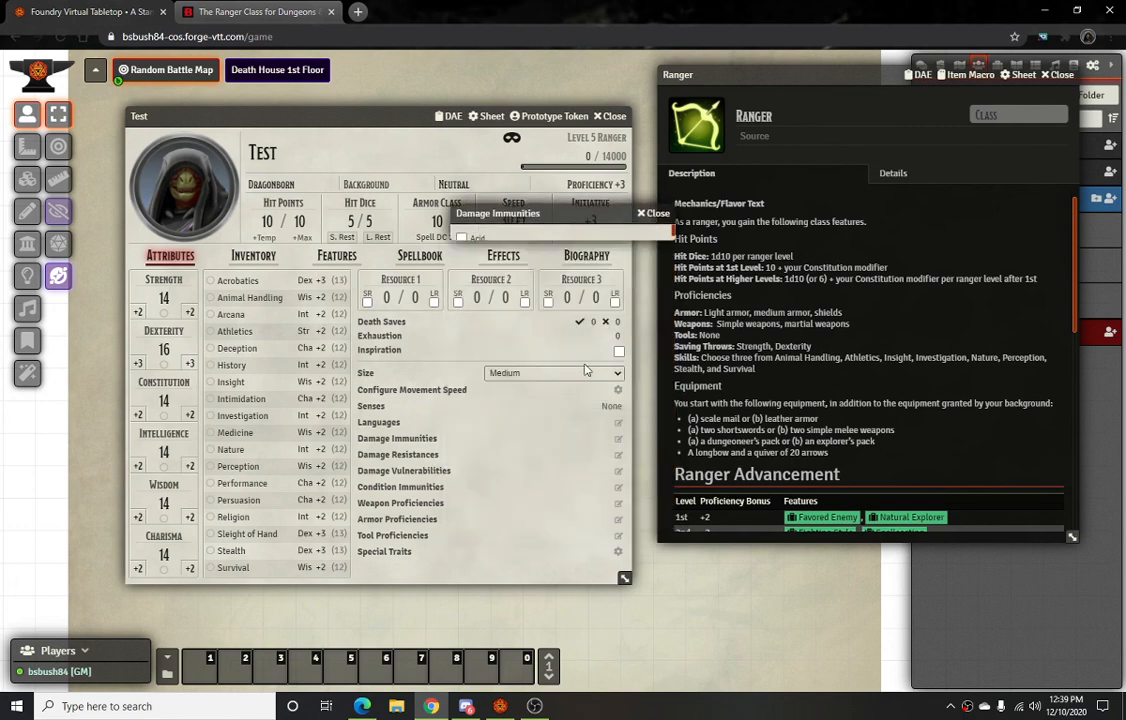
{"action": "left_click", "coordinate": [618, 457]}
{"action": "left_click", "coordinate": [461, 240]}
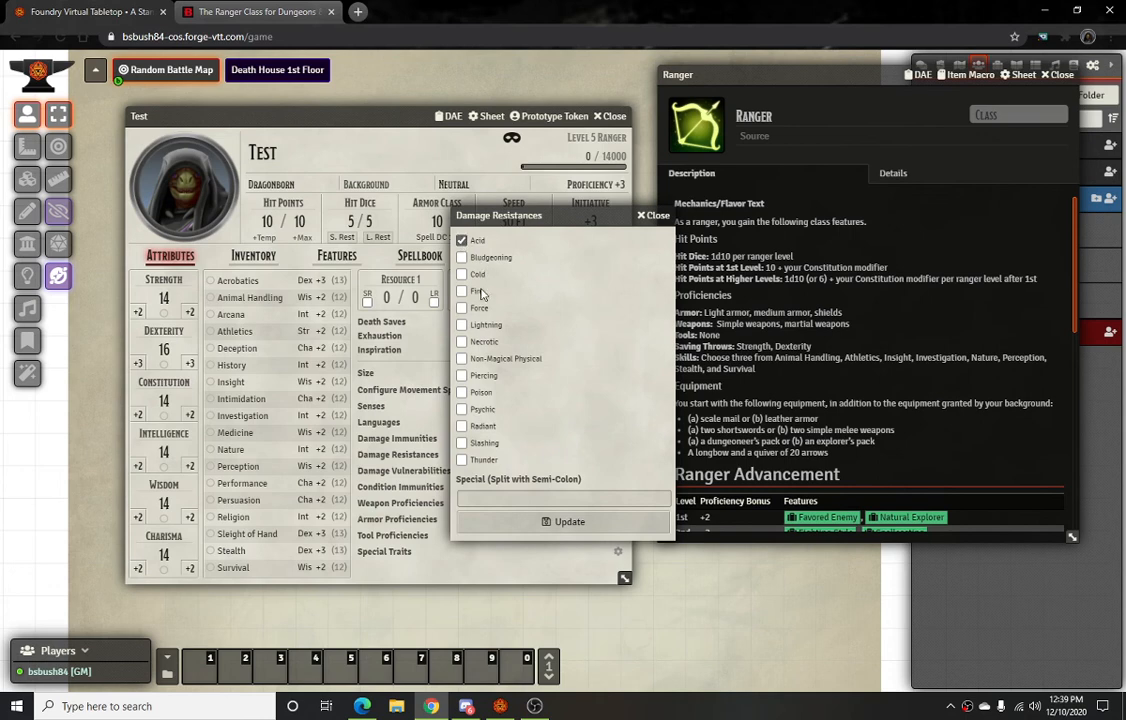
{"action": "left_click", "coordinate": [565, 521]}
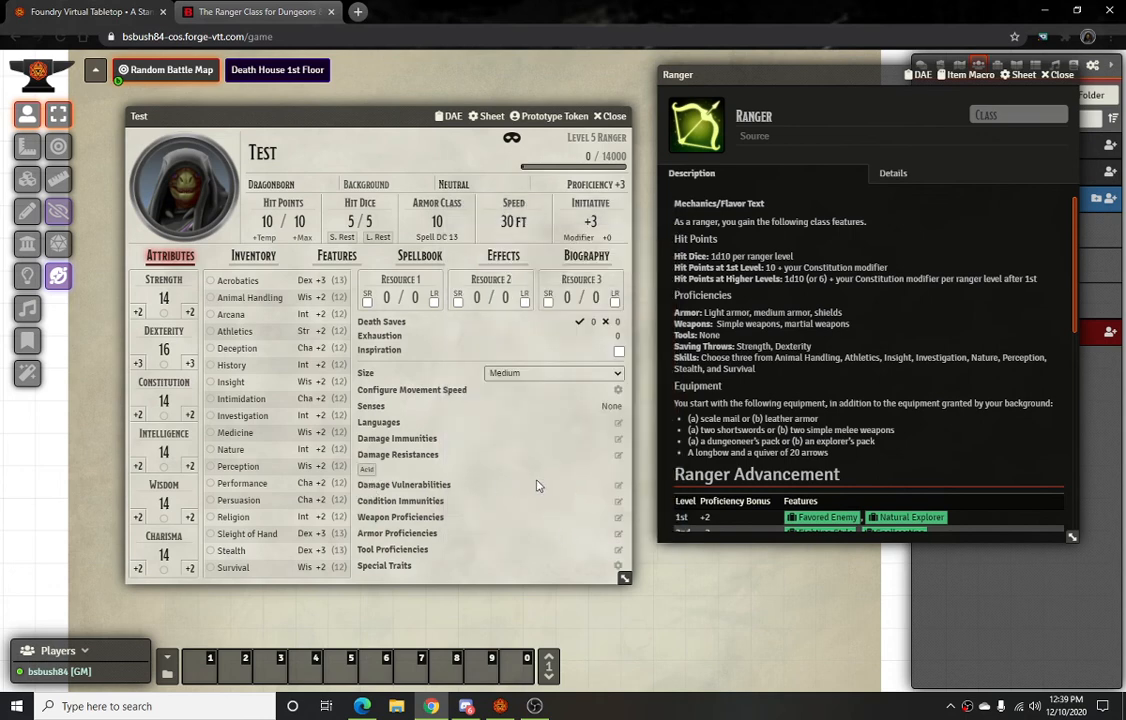
Add Martial Weapons and Simple Weapons to the Test character's weapon proficiencies and save the selection
{"action": "left_click", "coordinate": [619, 520]}
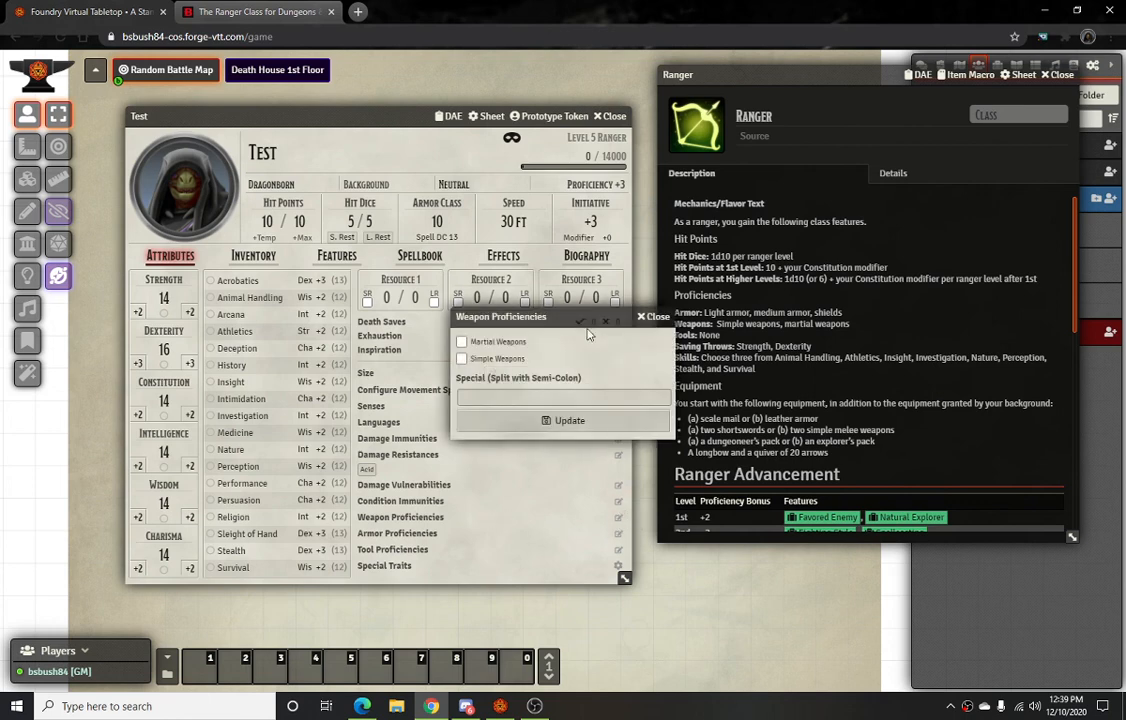
{"action": "left_click_drag", "start_coordinate": [588, 334], "coordinate": [544, 333]}
{"action": "left_click", "coordinate": [416, 340]}
{"action": "left_click", "coordinate": [416, 357]}
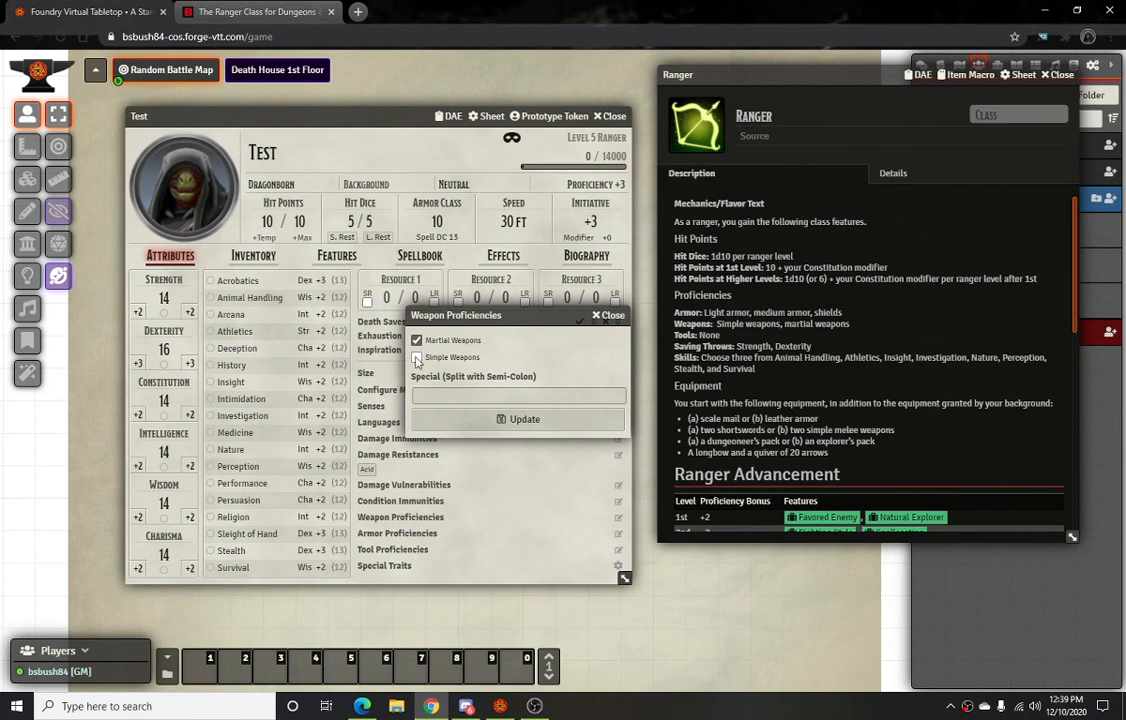
{"action": "left_click", "coordinate": [463, 425]}
Add Light Armor, Medium Armor and Shields to the character's armor proficiencies and save the selection
{"action": "scroll", "coordinate": [614, 545], "scroll_direction": "down", "scroll_amount": 1}
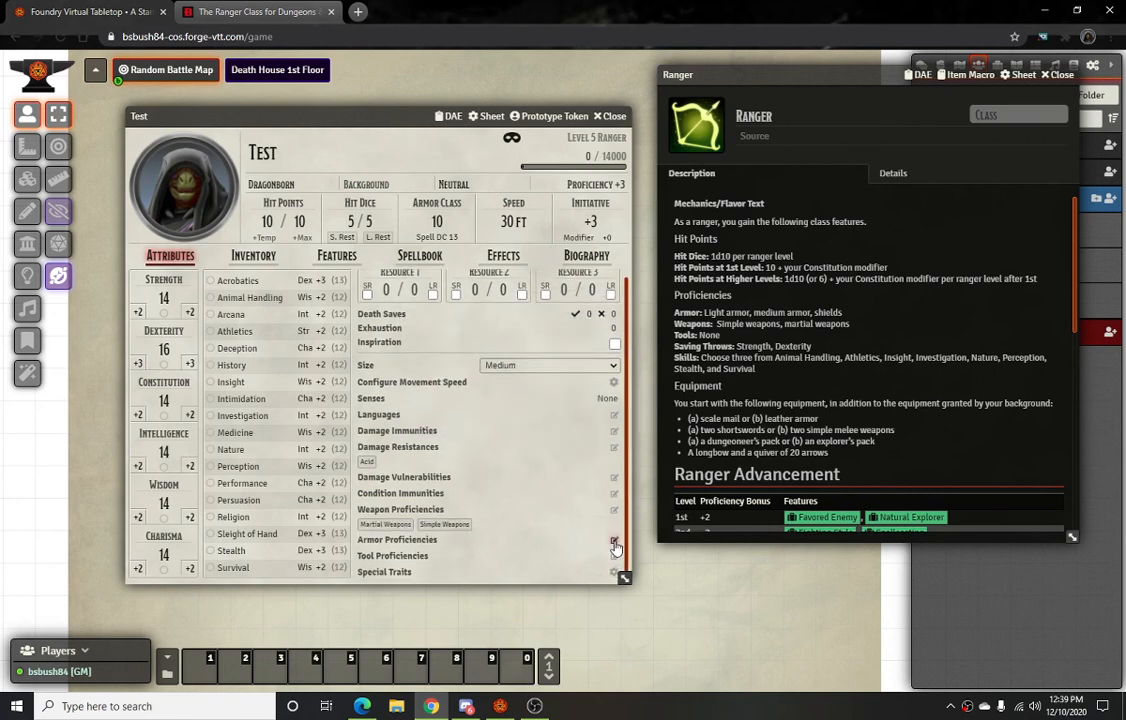
{"action": "left_click", "coordinate": [614, 541]}
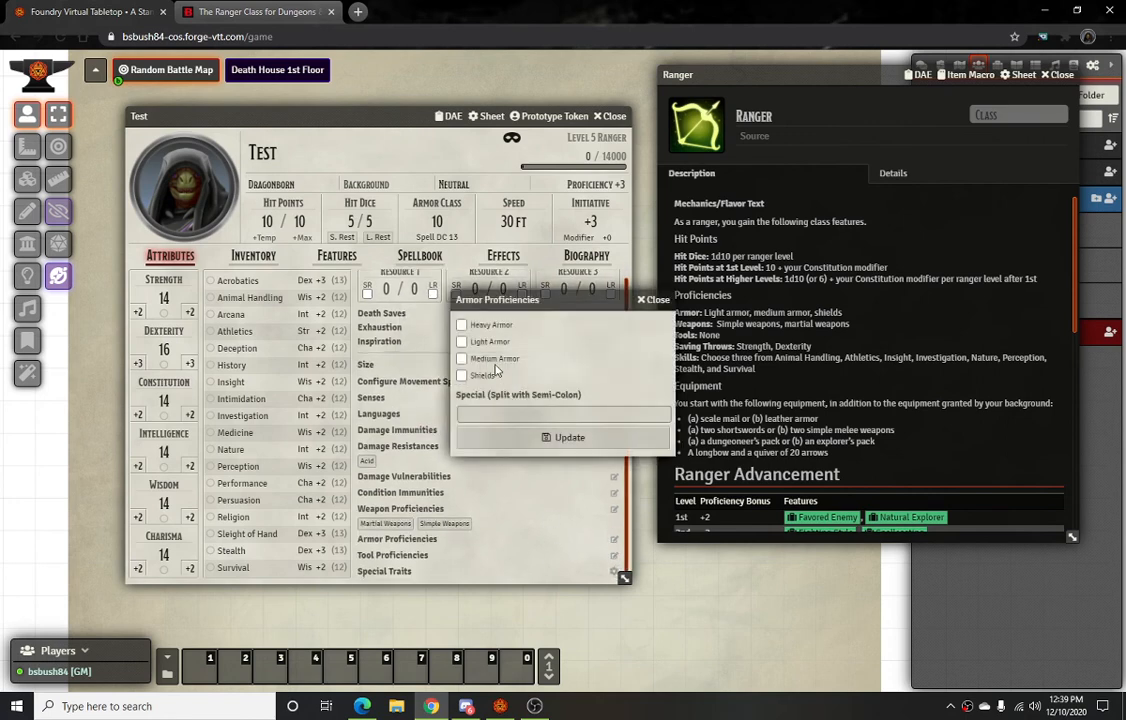
{"action": "left_click", "coordinate": [461, 341]}
{"action": "left_click", "coordinate": [461, 358]}
{"action": "left_click", "coordinate": [461, 375]}
{"action": "left_click", "coordinate": [540, 437]}
Mark the character as proficient in the Stealth, Animal Handling and Investigation skills
{"action": "scroll", "coordinate": [533, 449], "scroll_direction": "down", "scroll_amount": 1}
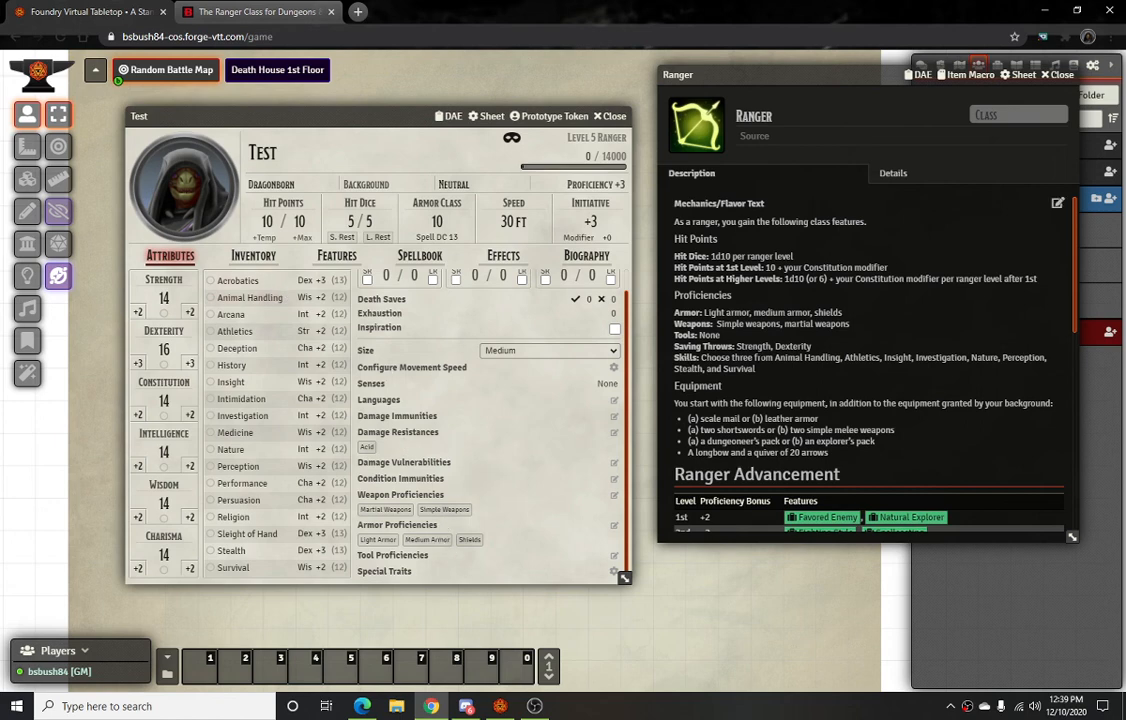
{"action": "left_click", "coordinate": [212, 553]}
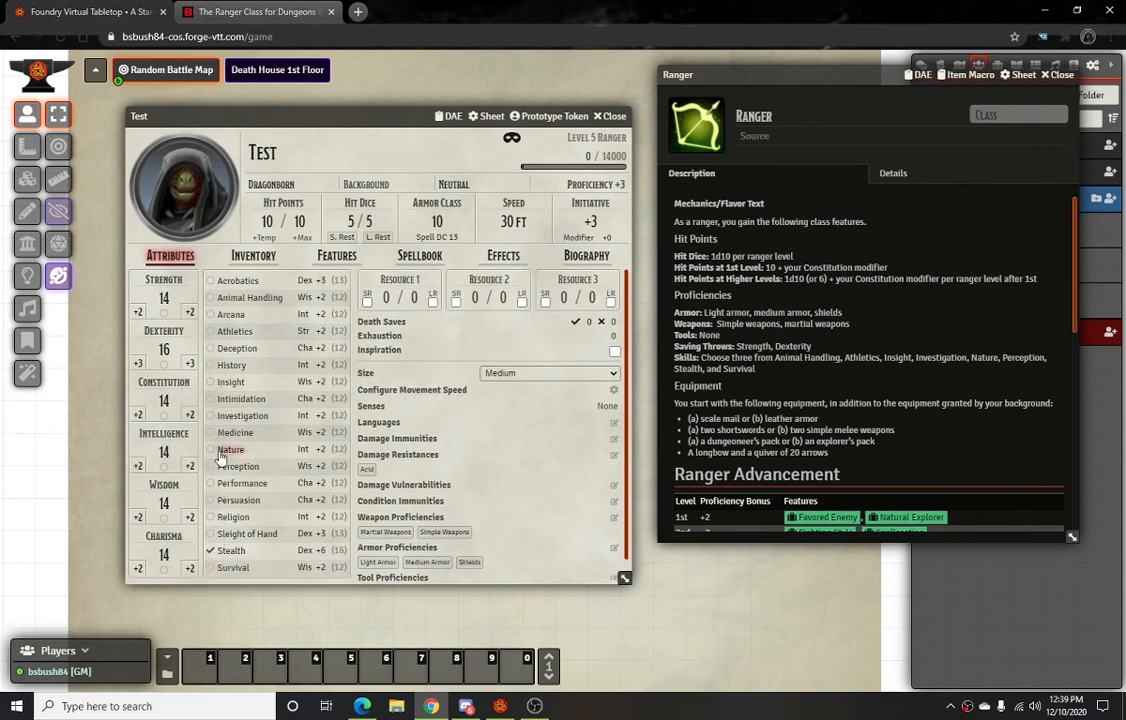
{"action": "left_click", "coordinate": [211, 297]}
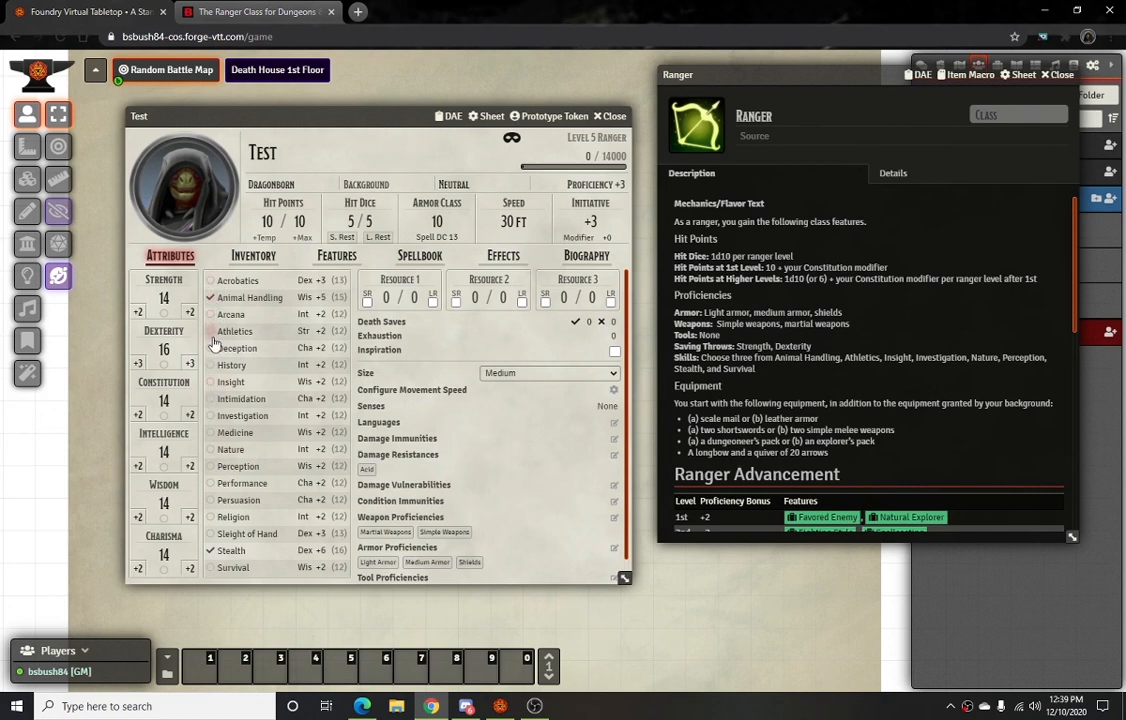
{"action": "left_click", "coordinate": [211, 416]}
Set both the maximum and current hit points of the Test character to 12
{"action": "left_click", "coordinate": [299, 221]}
{"action": "left_click_drag", "start_coordinate": [308, 222], "coordinate": [303, 222]}
{"action": "type", "text": "2"}
{"action": "left_click", "coordinate": [267, 221]}
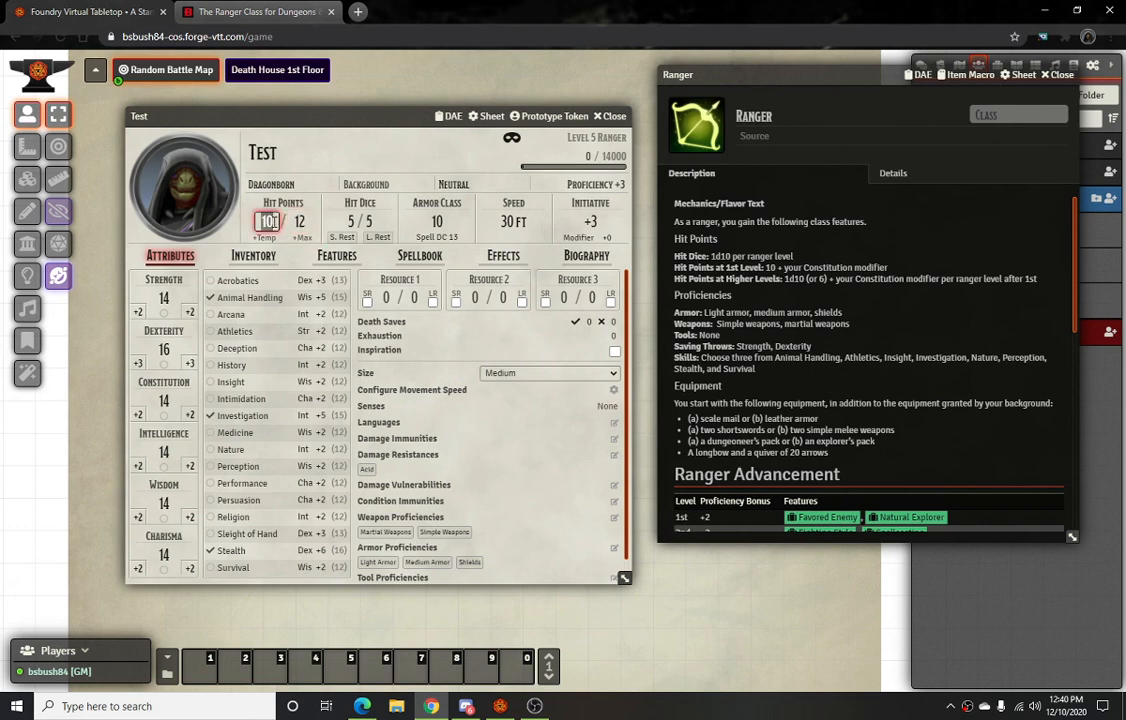
{"action": "type", "text": "12"}
Show the character's inventory and open the Items (SRD) compendium, arranging it and the Ranger description beside the sheet
{"action": "left_click_drag", "start_coordinate": [746, 75], "coordinate": [708, 110]}
{"action": "left_click", "coordinate": [207, 222]}
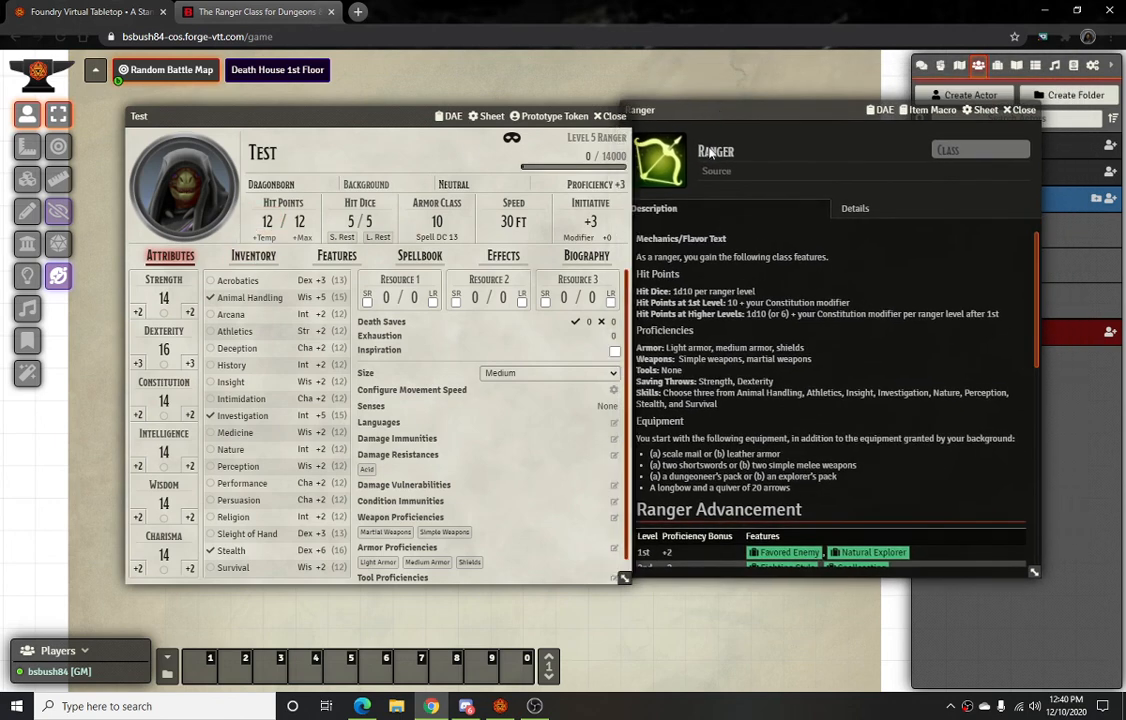
{"action": "left_click", "coordinate": [272, 259]}
{"action": "left_click_drag", "start_coordinate": [833, 127], "coordinate": [669, 105]}
{"action": "left_click", "coordinate": [1073, 67]}
{"action": "left_click", "coordinate": [950, 186]}
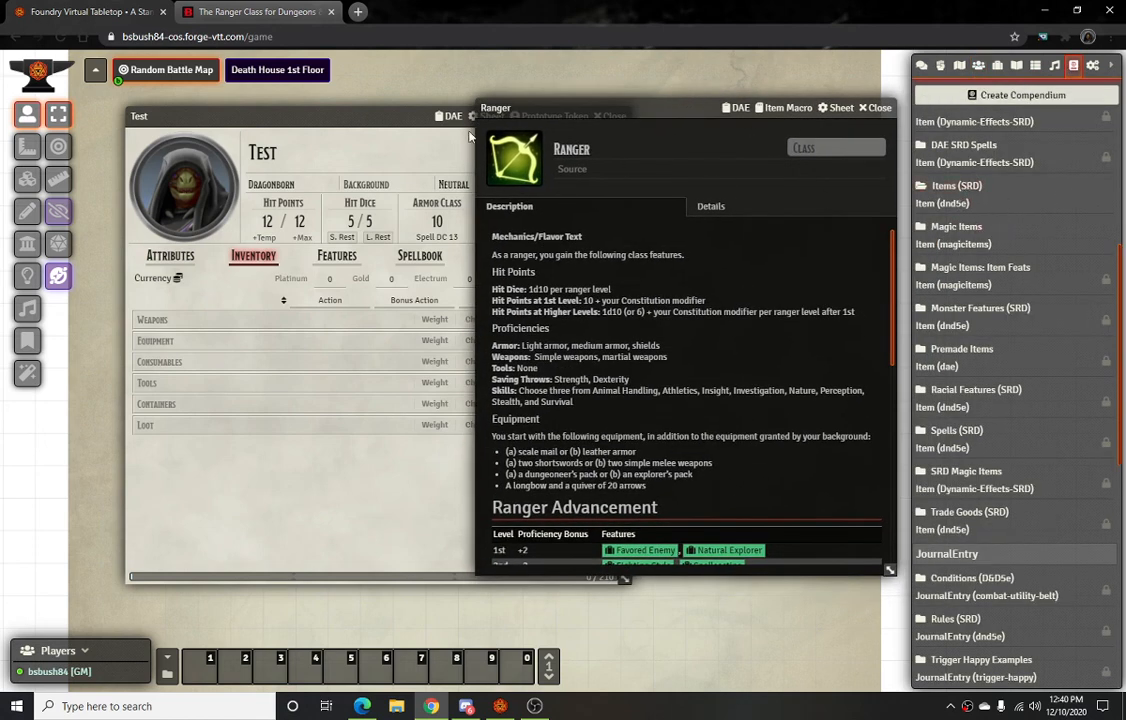
{"action": "left_click_drag", "start_coordinate": [209, 111], "coordinate": [911, 78]}
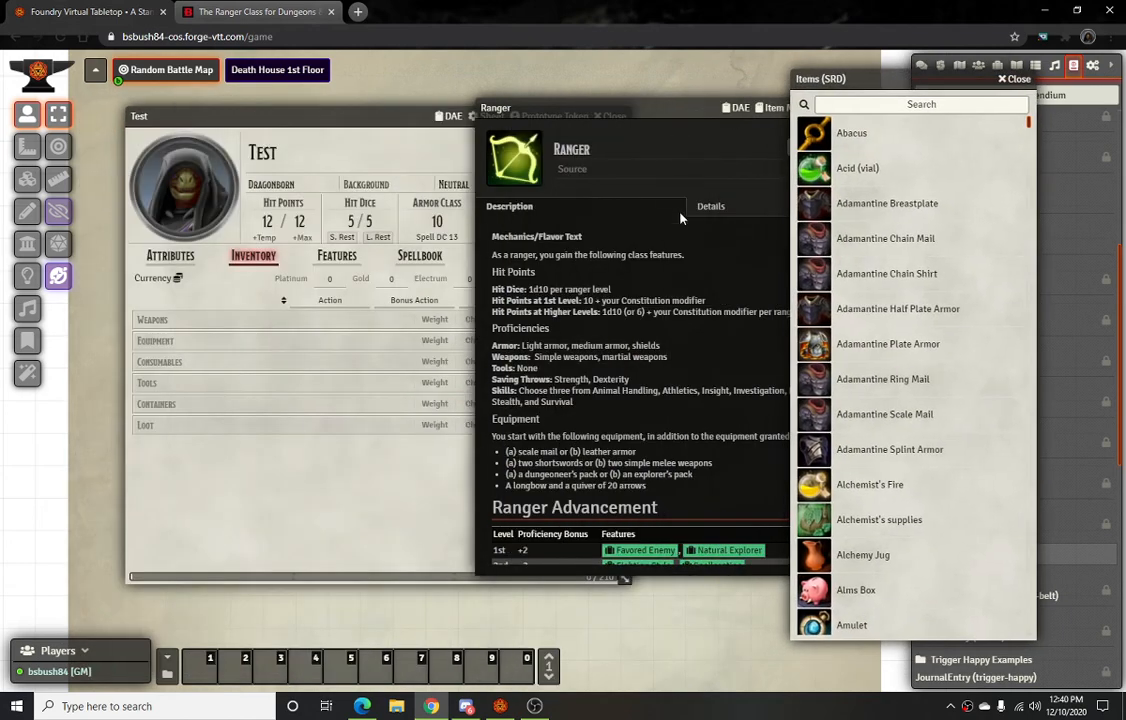
Find the plain Scale Mail in the Items (SRD) compendium and add it to the Test character's inventory
{"action": "left_click", "coordinate": [848, 110]}
{"action": "type", "text": "scal"}
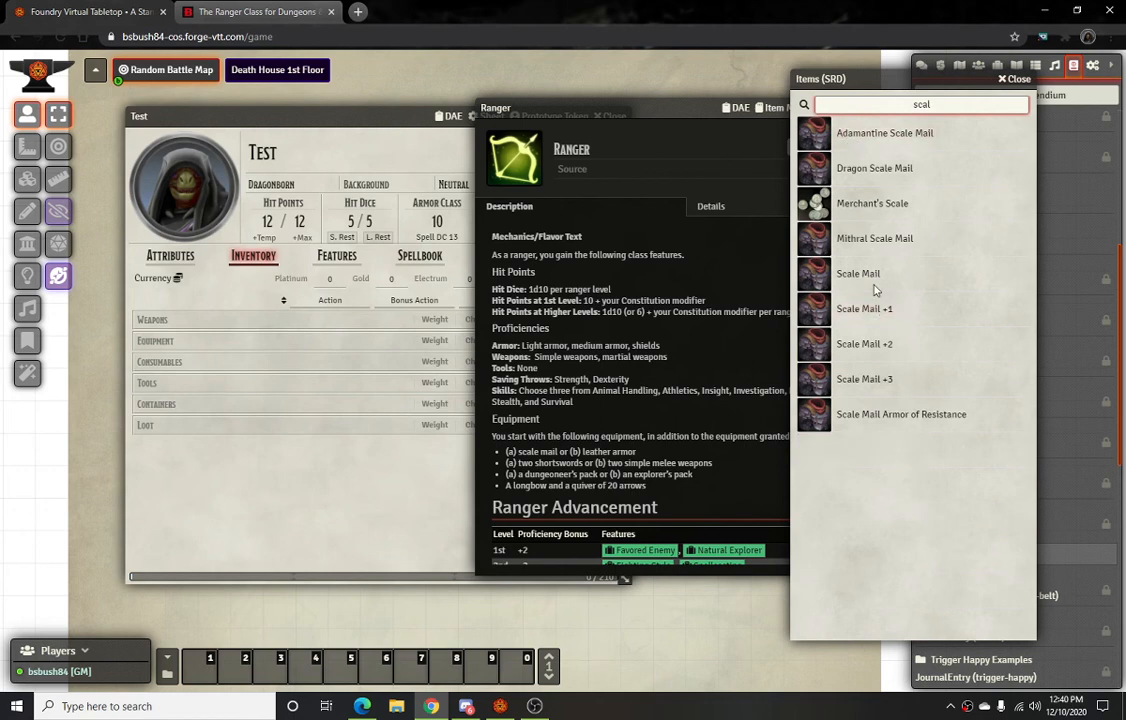
{"action": "left_click_drag", "start_coordinate": [874, 290], "coordinate": [467, 342]}
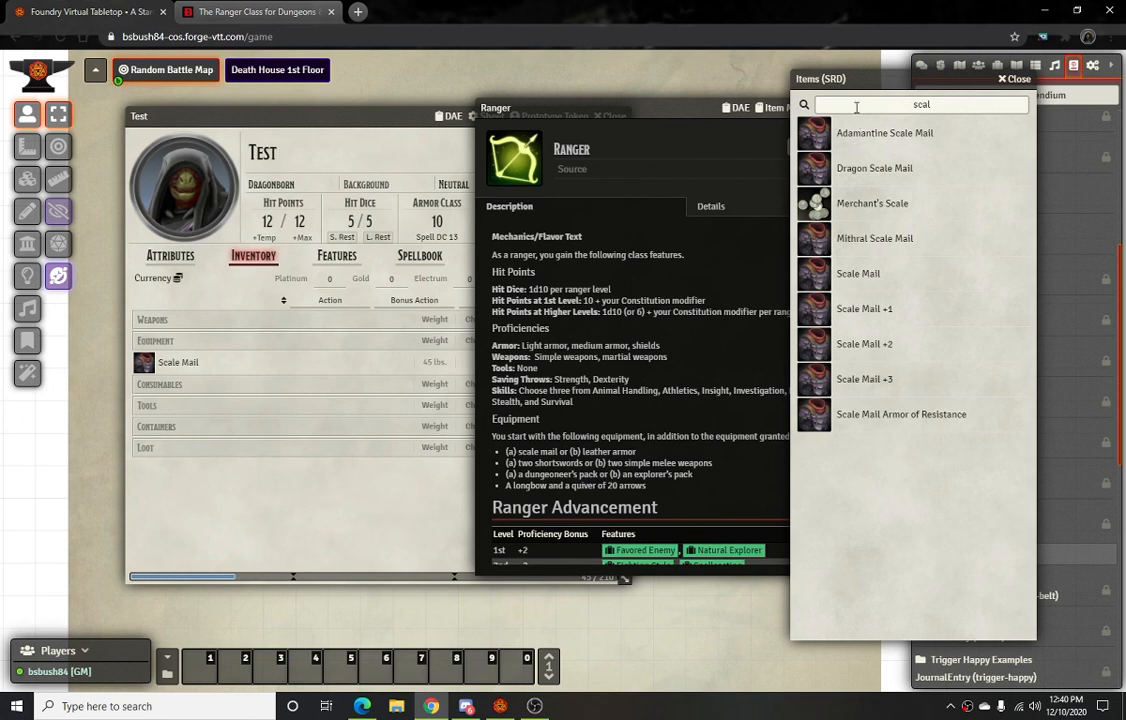
Find the plain Shortsword in the Items (SRD) compendium and add it twice to the inventory as separate entries
{"action": "left_click_drag", "start_coordinate": [857, 107], "coordinate": [975, 103]}
{"action": "type", "text": "sh"}
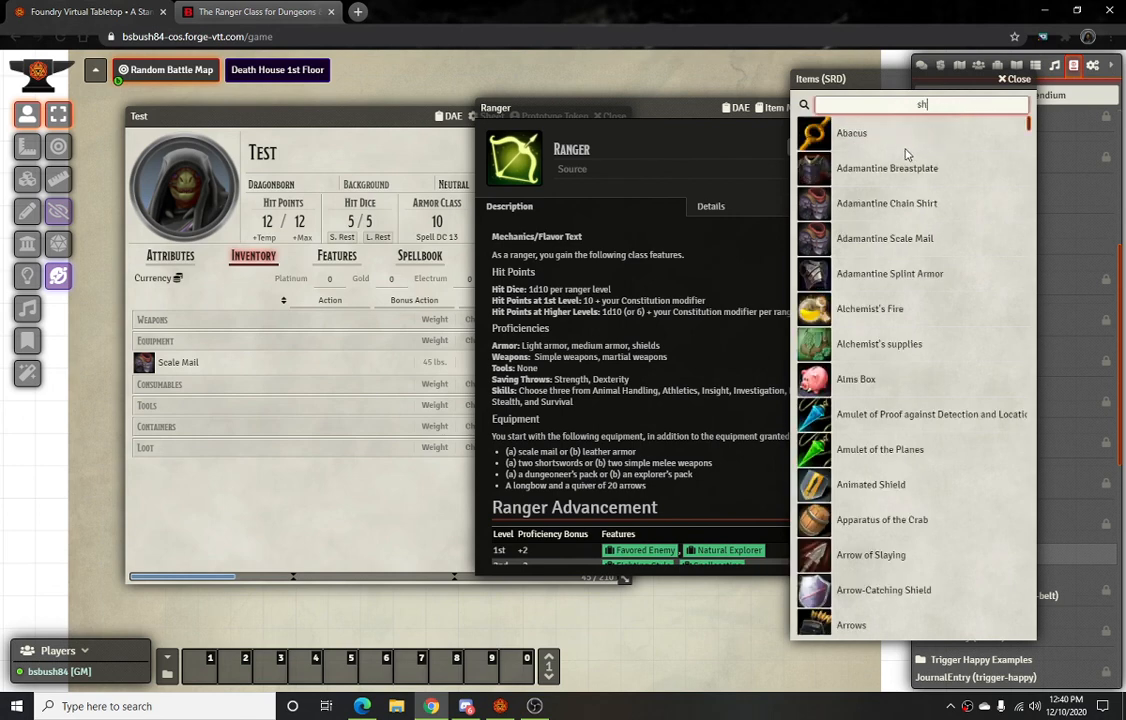
{"action": "type", "text": "ort"}
{"action": "scroll", "coordinate": [876, 443], "scroll_direction": "down", "scroll_amount": 2}
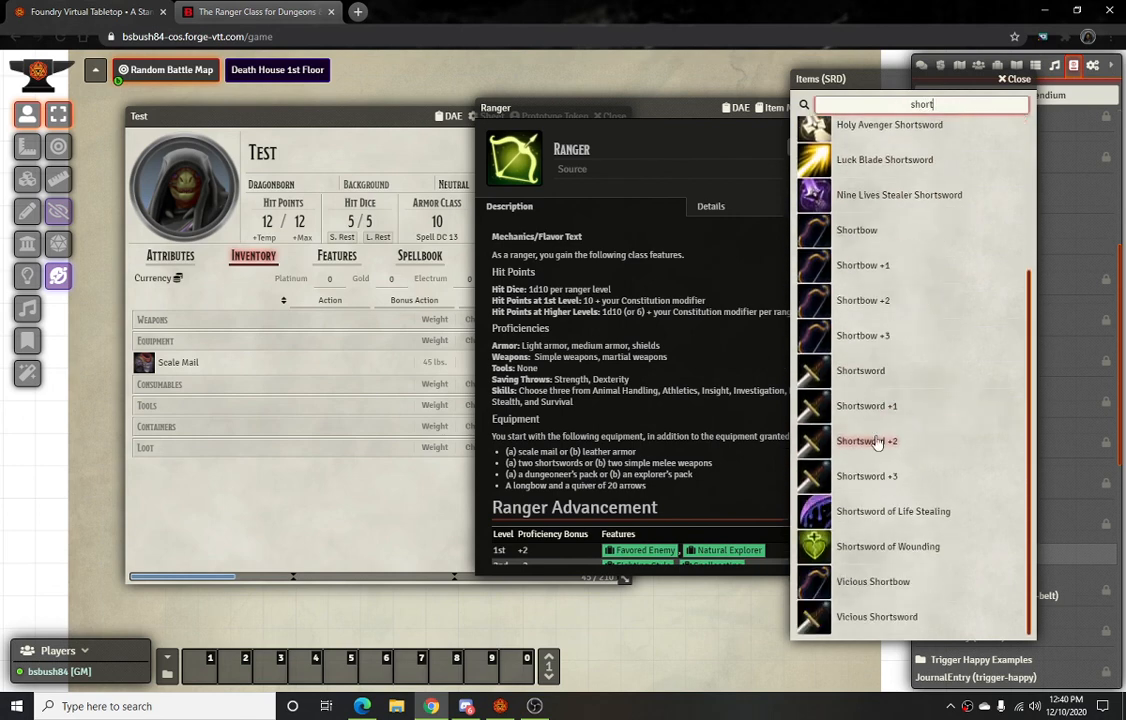
{"action": "left_click_drag", "start_coordinate": [862, 372], "coordinate": [330, 345]}
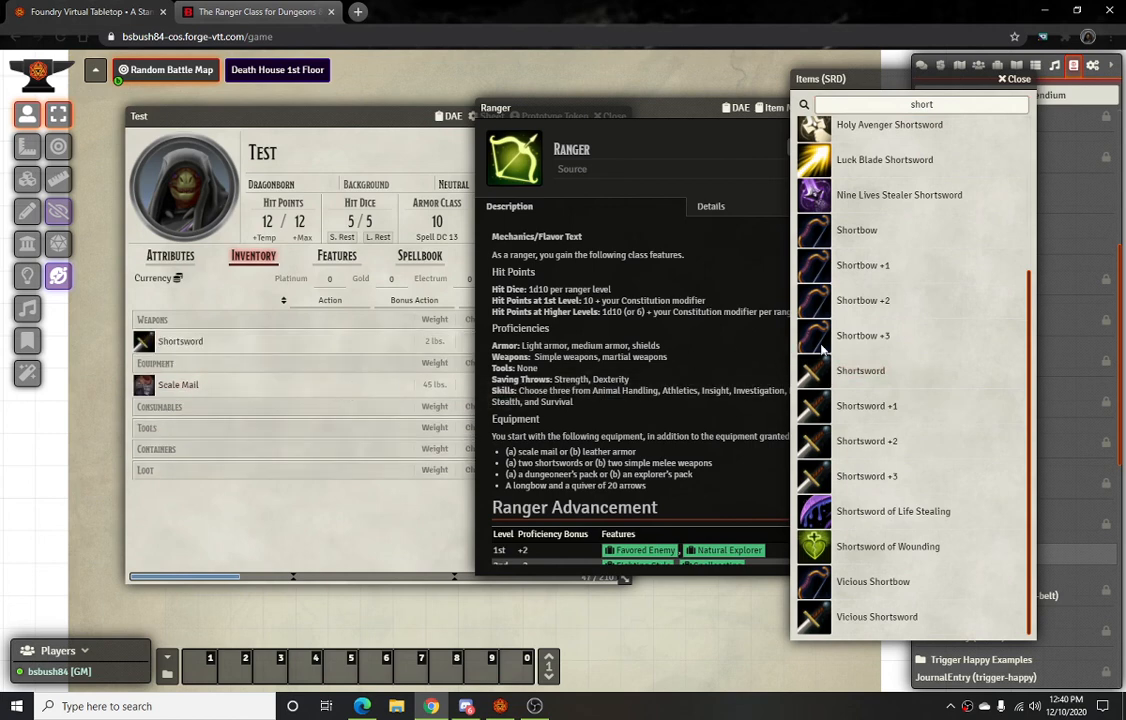
{"action": "left_click_drag", "start_coordinate": [824, 368], "coordinate": [338, 384]}
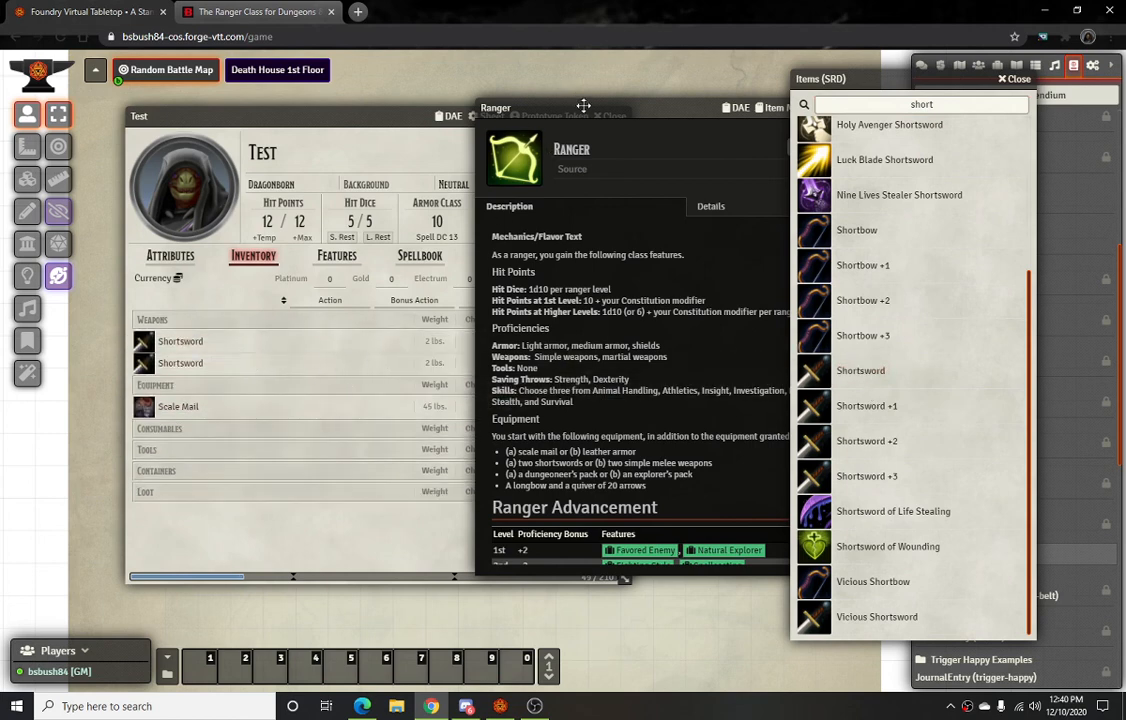
{"action": "left_click_drag", "start_coordinate": [583, 105], "coordinate": [555, 132]}
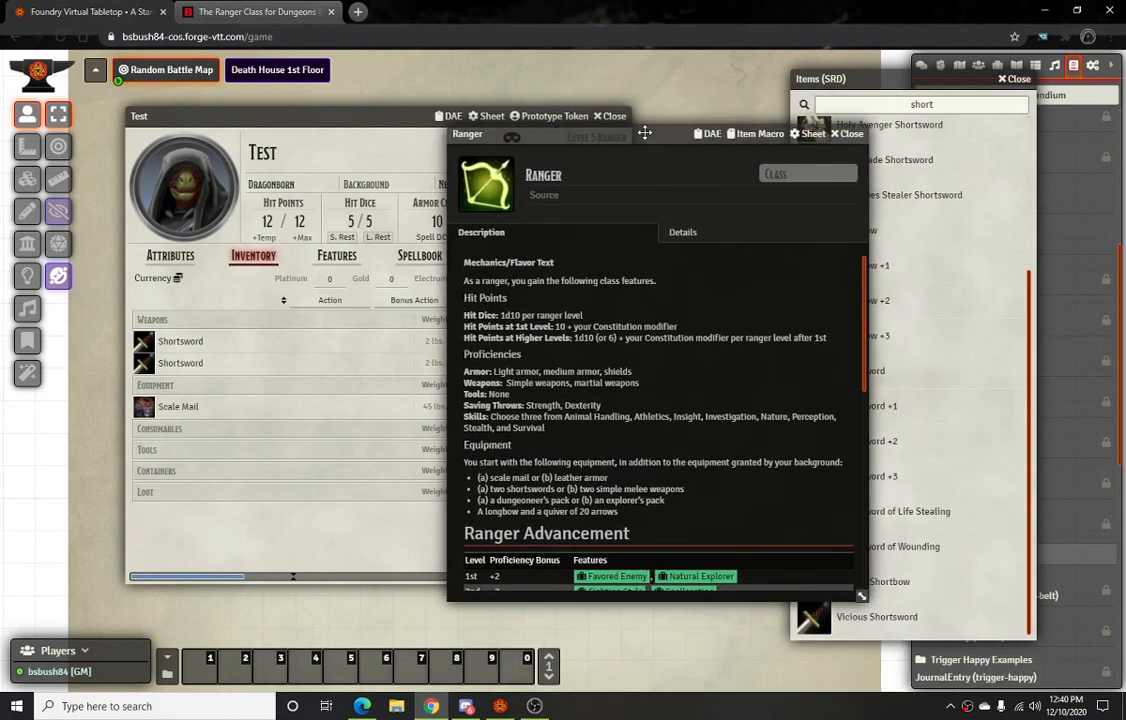
{"action": "left_click_drag", "start_coordinate": [645, 133], "coordinate": [584, 115]}
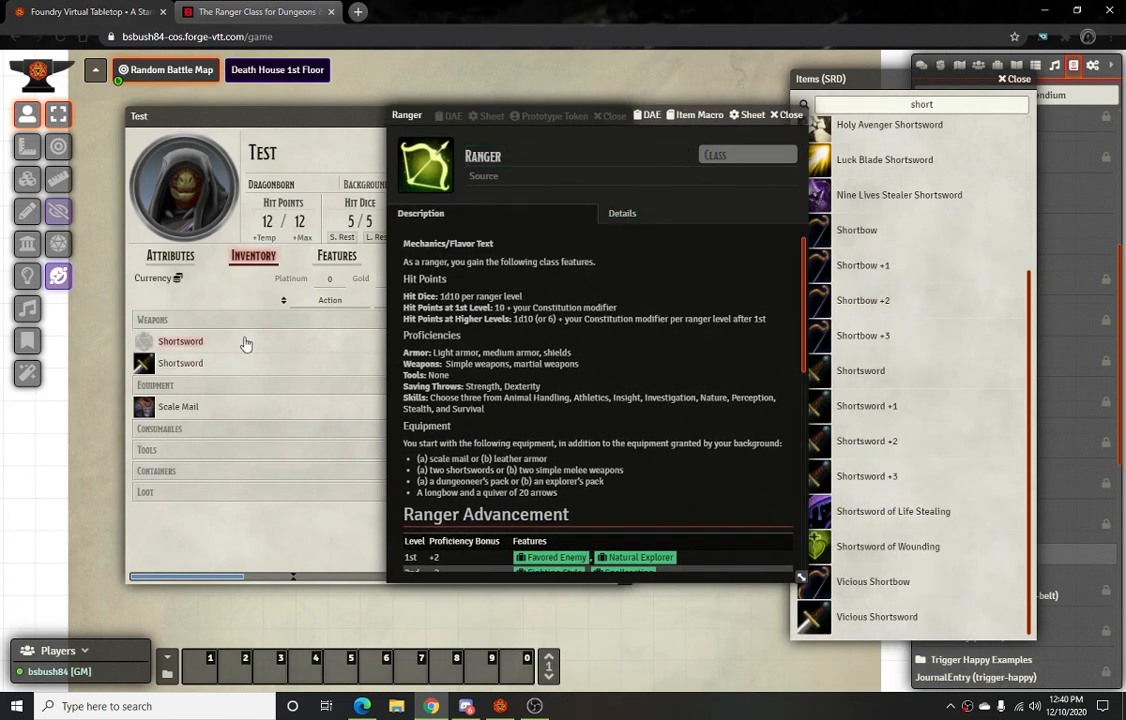
Set the quantity of the first Shortsword in the inventory to 2 and close its item sheet
{"action": "left_click", "coordinate": [200, 342]}
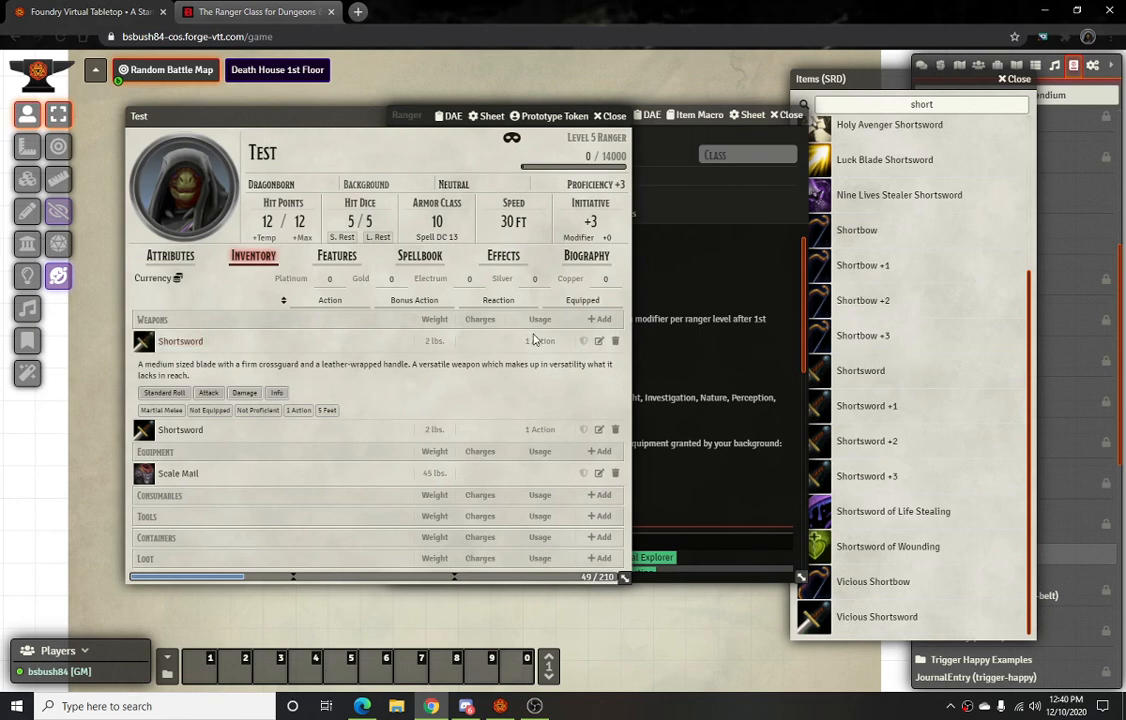
{"action": "left_click", "coordinate": [599, 341]}
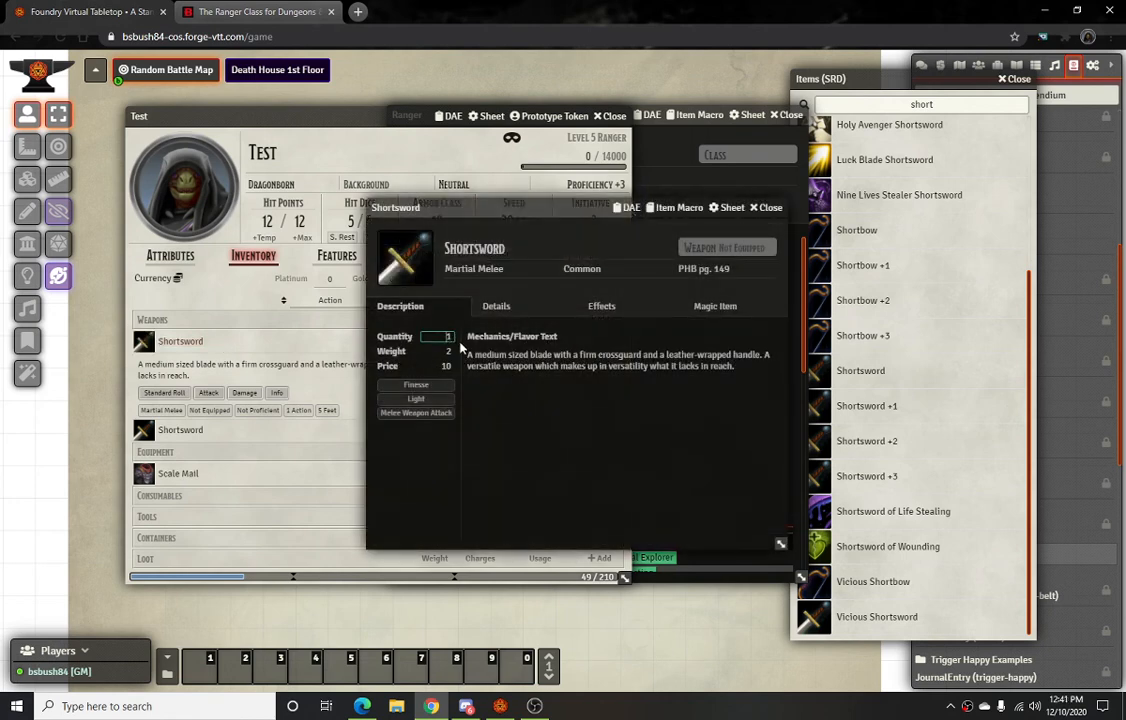
{"action": "left_click", "coordinate": [490, 390]}
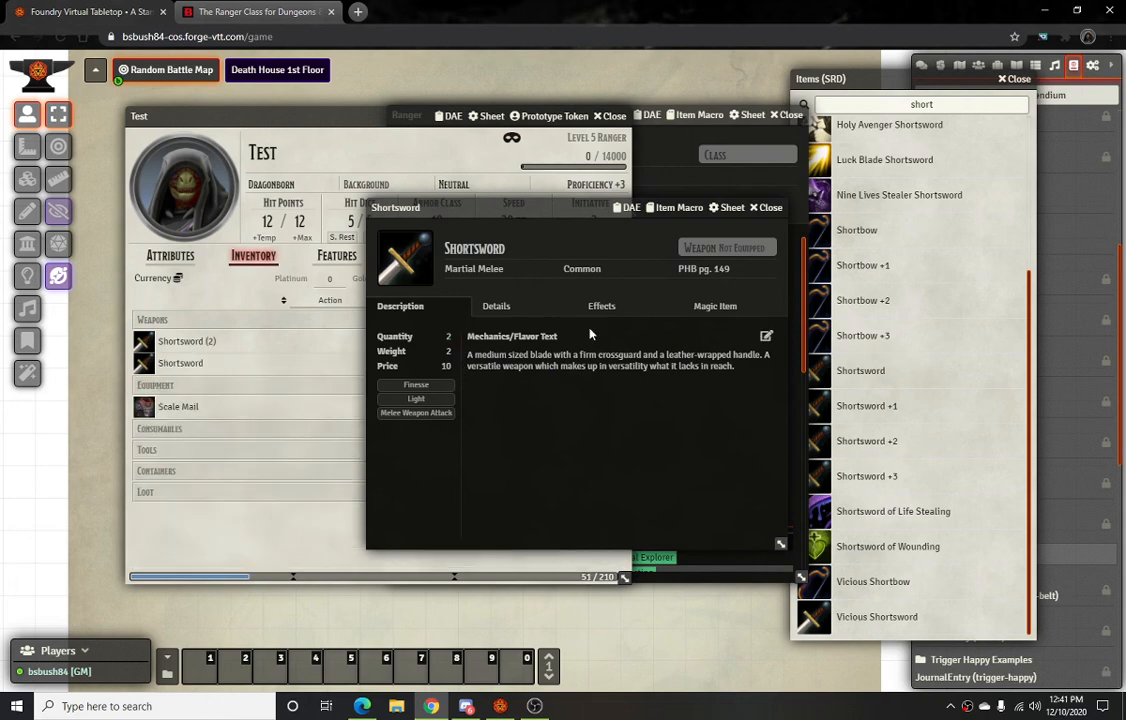
{"action": "left_click", "coordinate": [768, 208]}
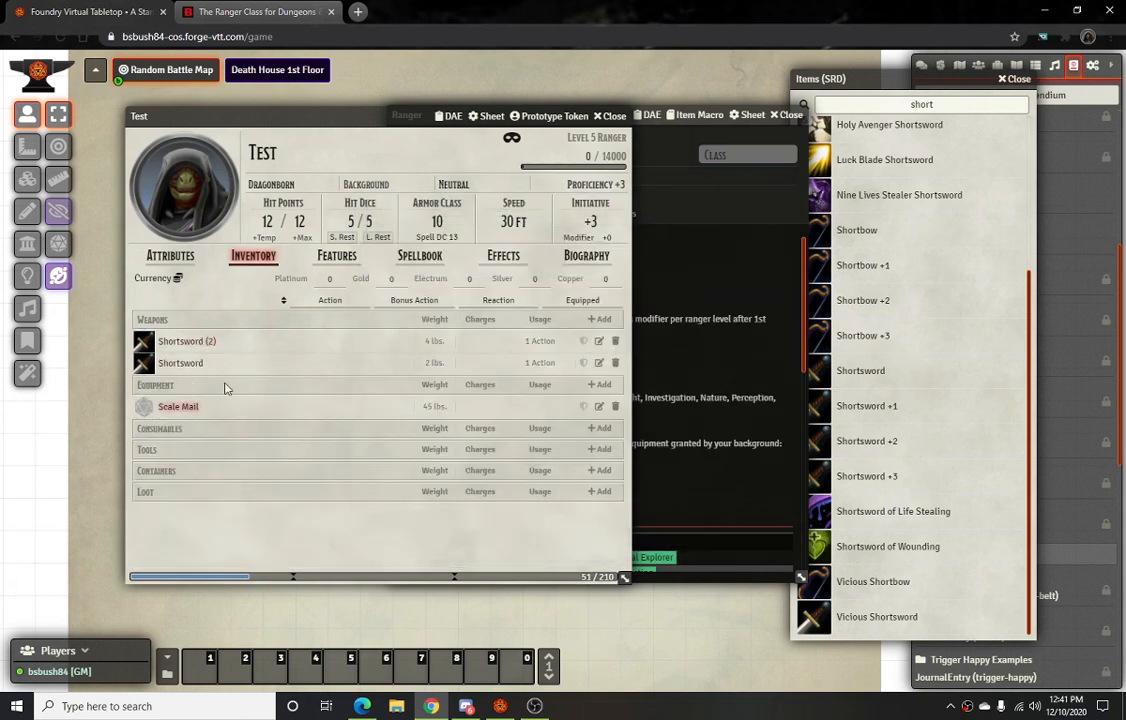
Reset the first Shortsword's quantity to 1 in its item description and close the item sheet
{"action": "left_click", "coordinate": [599, 341]}
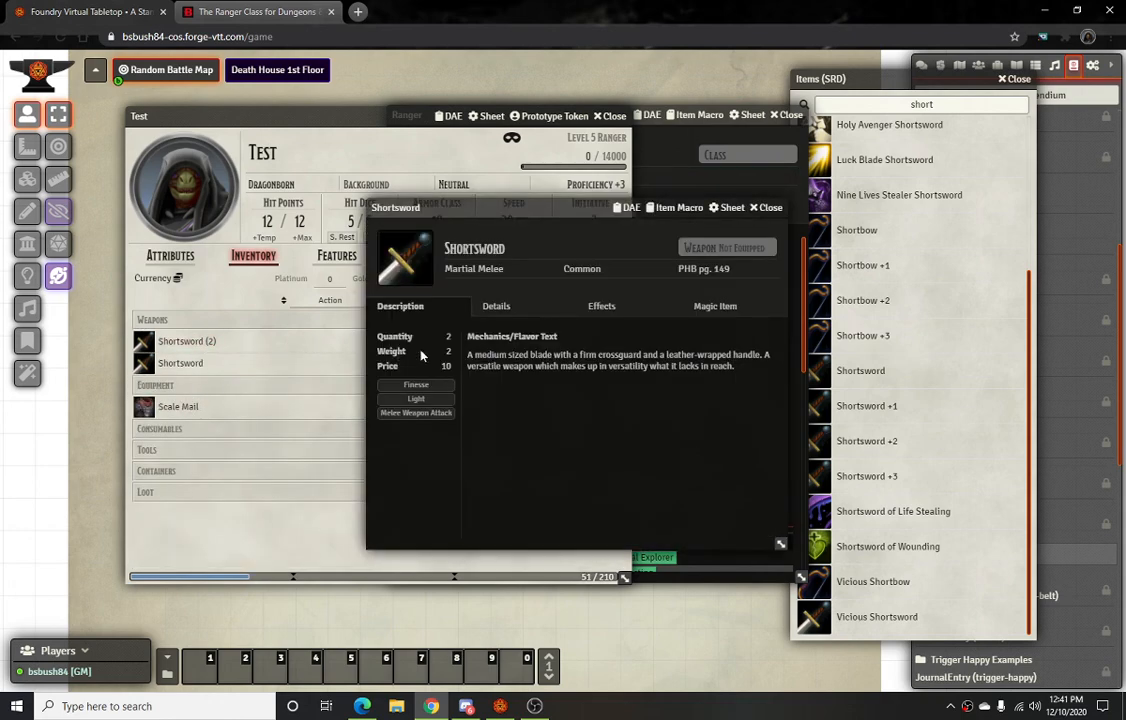
{"action": "left_click", "coordinate": [495, 307]}
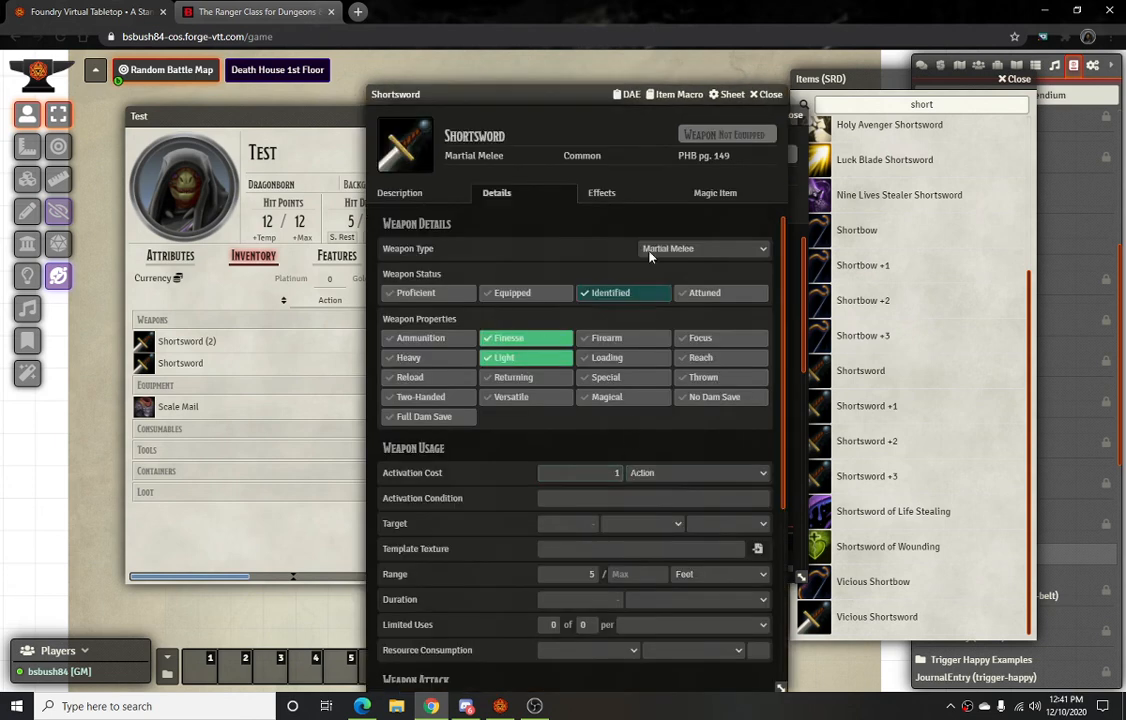
{"action": "left_click", "coordinate": [395, 192]}
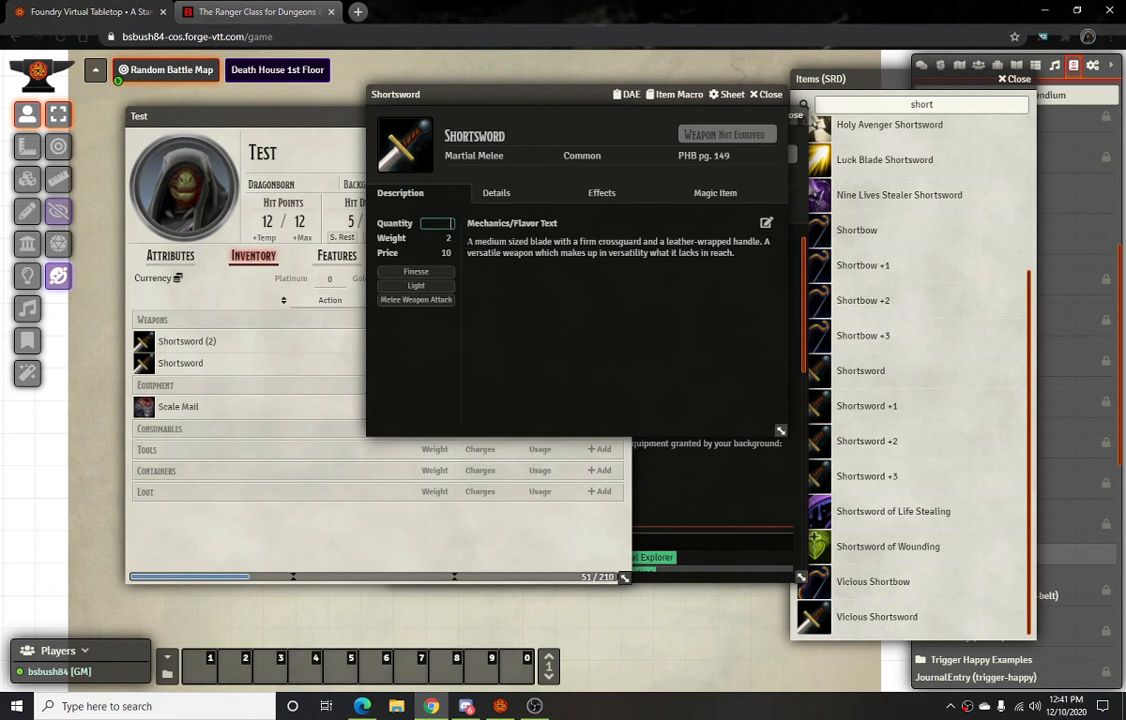
{"action": "left_click", "coordinate": [505, 311]}
{"action": "left_click", "coordinate": [767, 95]}
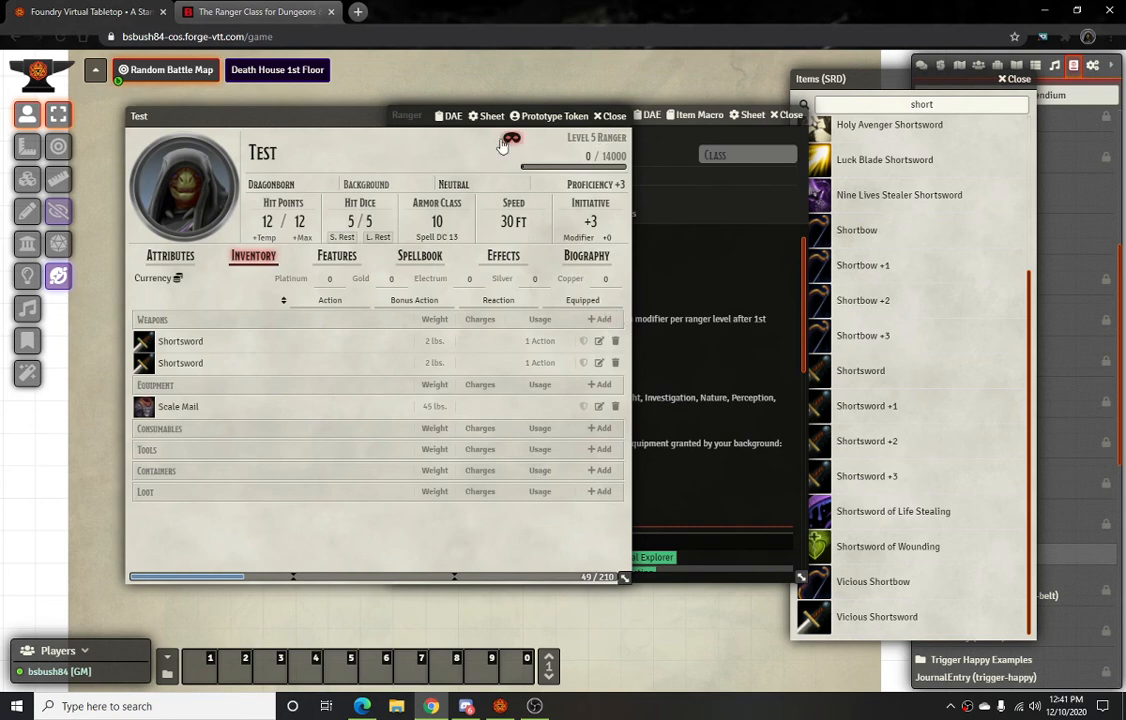
Search the Items (SRD) compendium for the dungeoneer's and explorer's packs with "dun" and "ex", and clear the search
{"action": "double_click", "coordinate": [432, 145]}
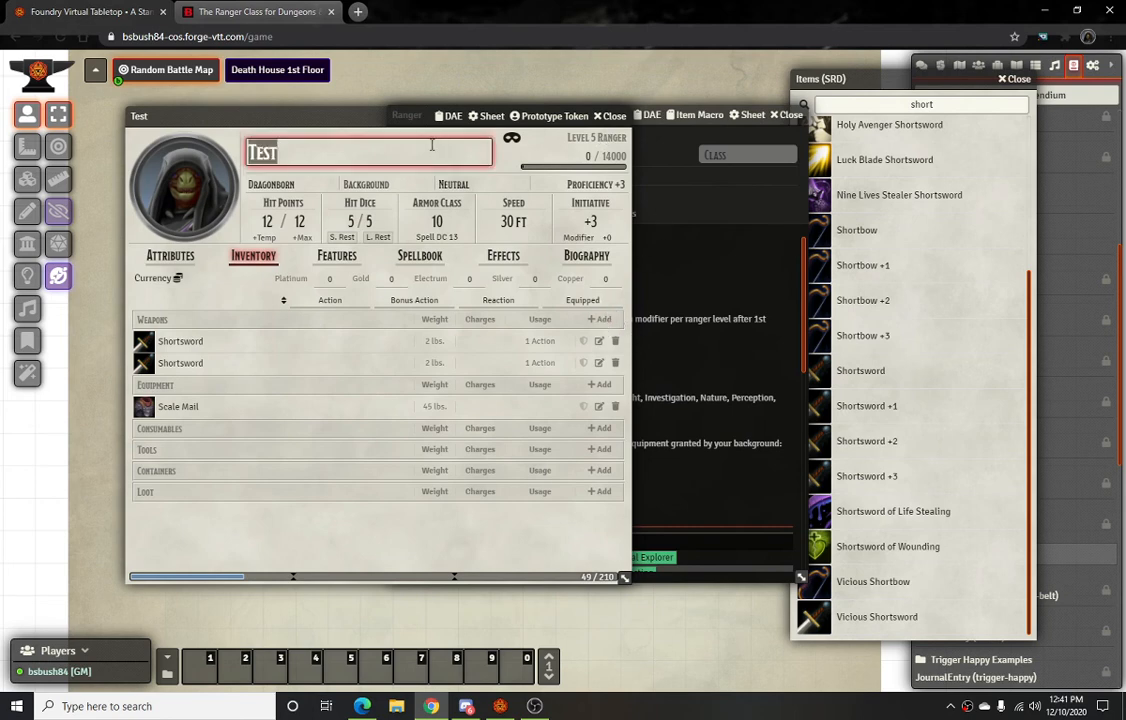
{"action": "left_click", "coordinate": [690, 231]}
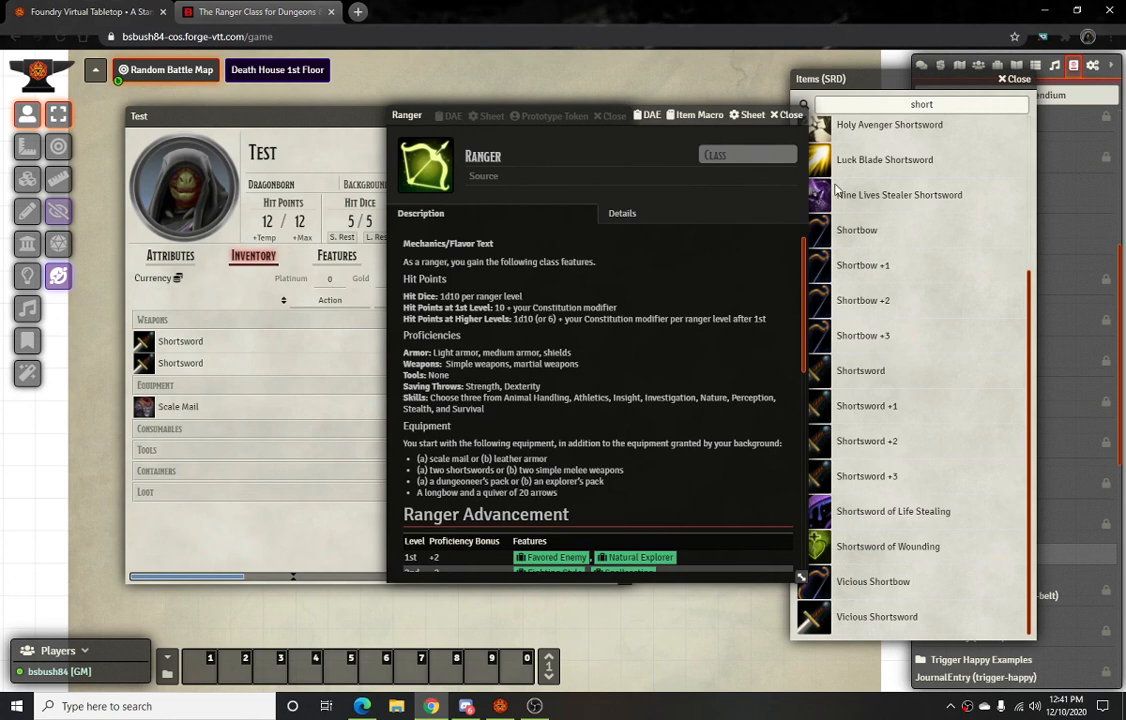
{"action": "left_click", "coordinate": [860, 78]}
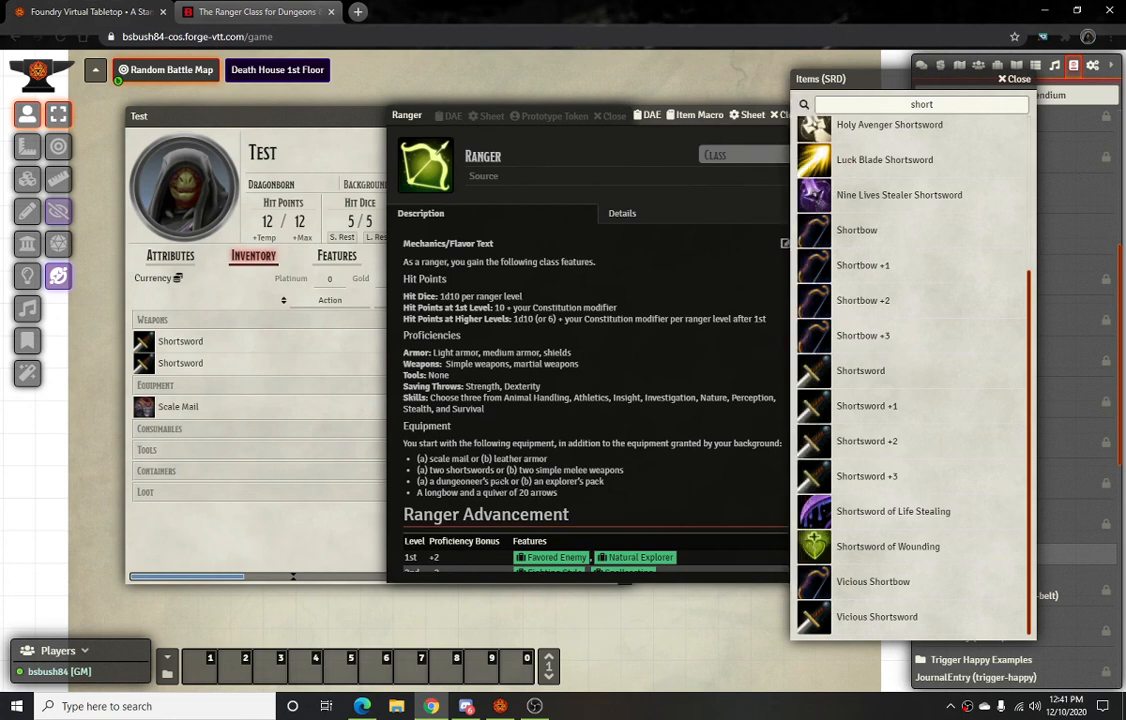
{"action": "left_click_drag", "start_coordinate": [867, 102], "coordinate": [979, 105]}
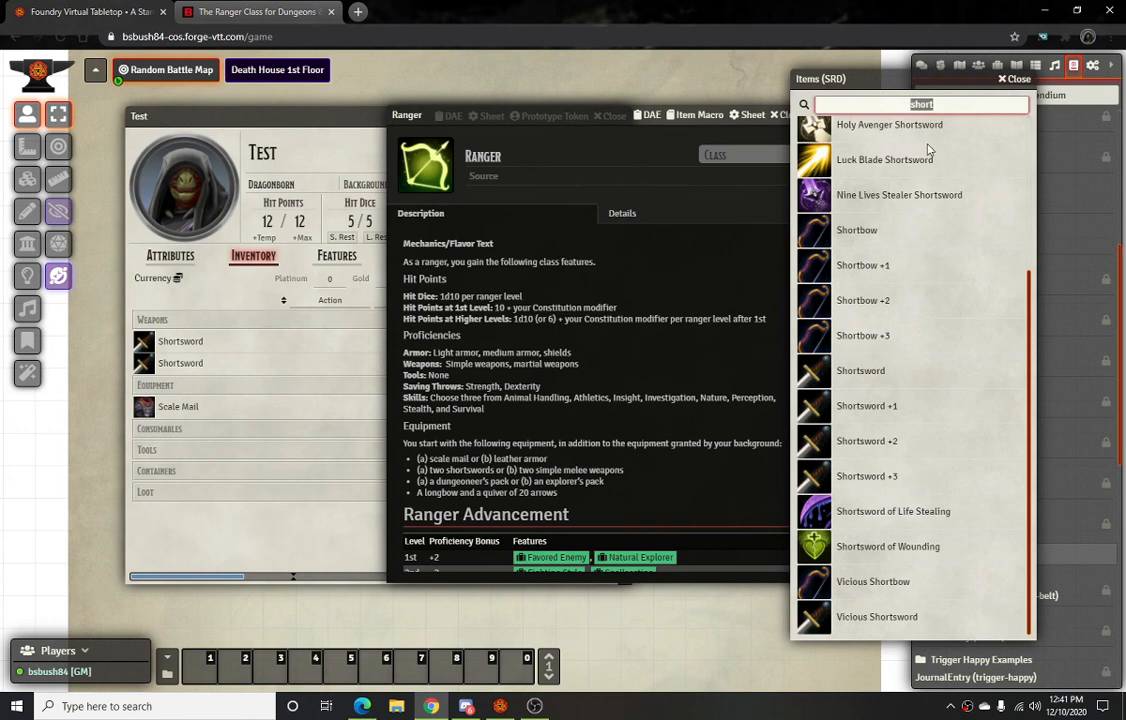
{"action": "type", "text": "dun"}
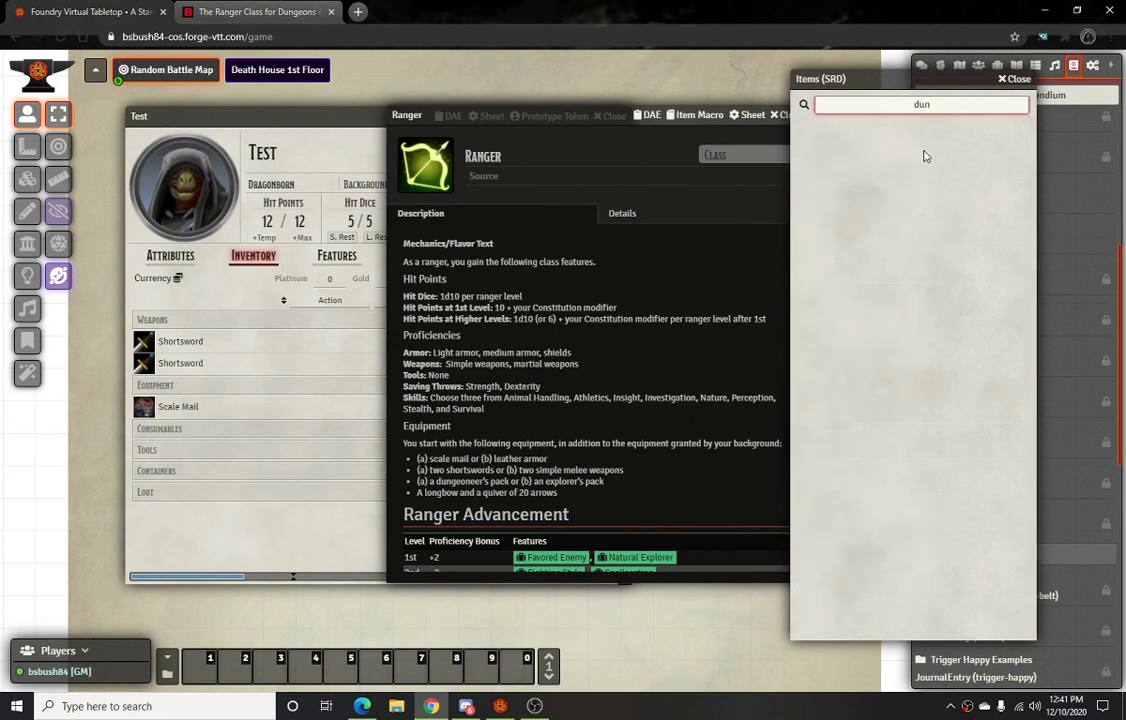
{"action": "key", "text": "BackSpace"}
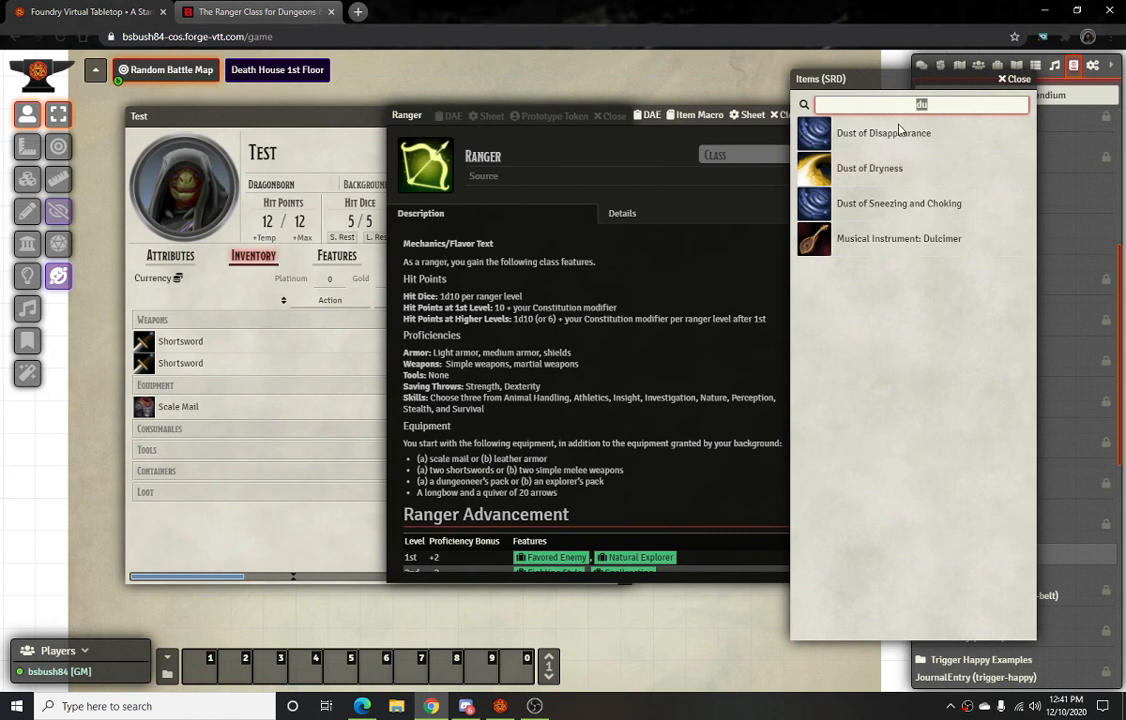
{"action": "type", "text": "ex"}
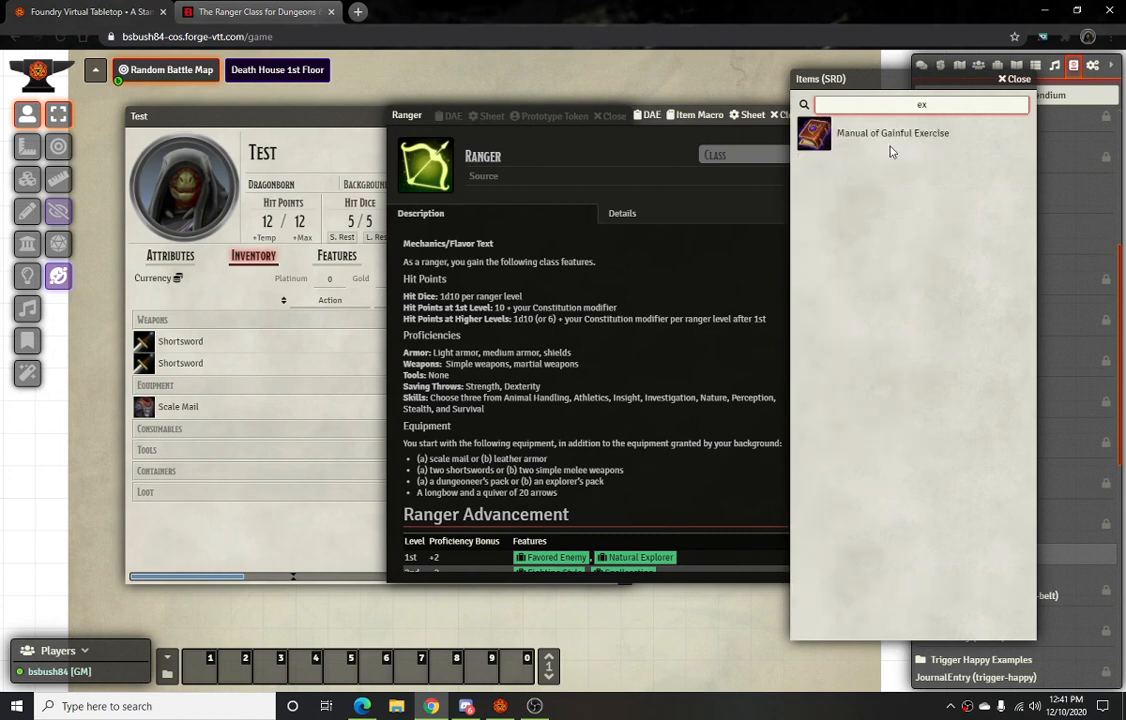
{"action": "key", "text": "BackSpace"}
{"action": "key", "text": "BackSpace"}
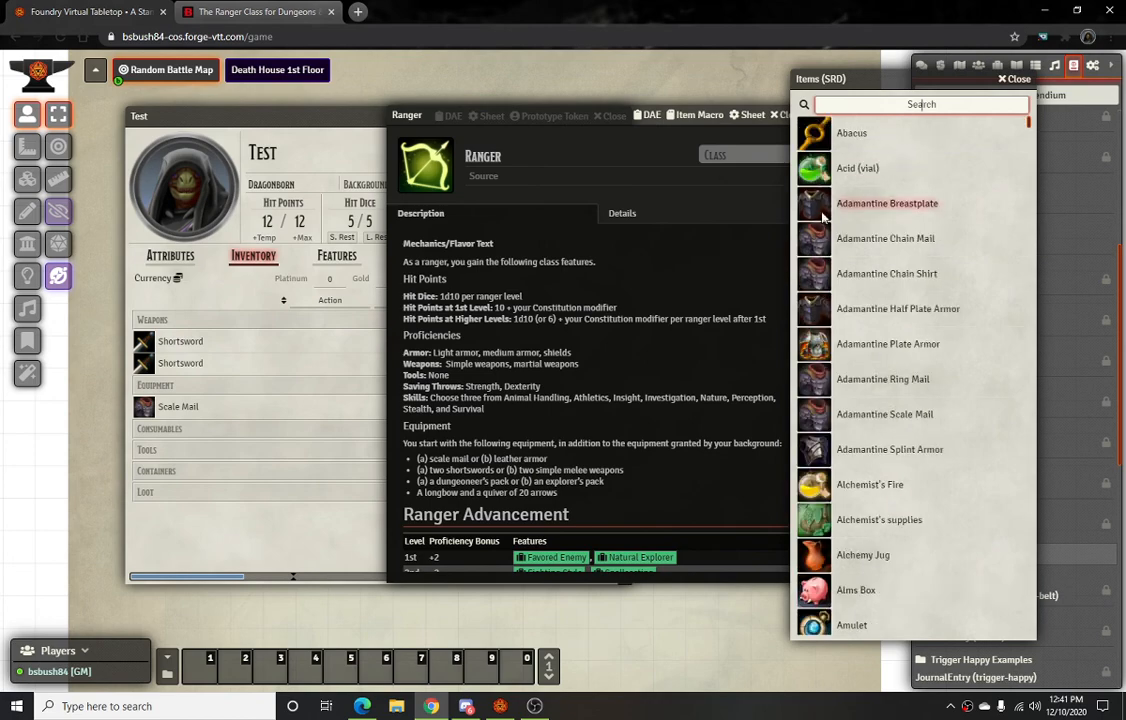
Look through the ranger class page on D&D Beyond for its starting equipment and the details of the explorer's pack
{"action": "left_click", "coordinate": [298, 18]}
{"action": "scroll", "coordinate": [580, 403], "scroll_direction": "down", "scroll_amount": 1}
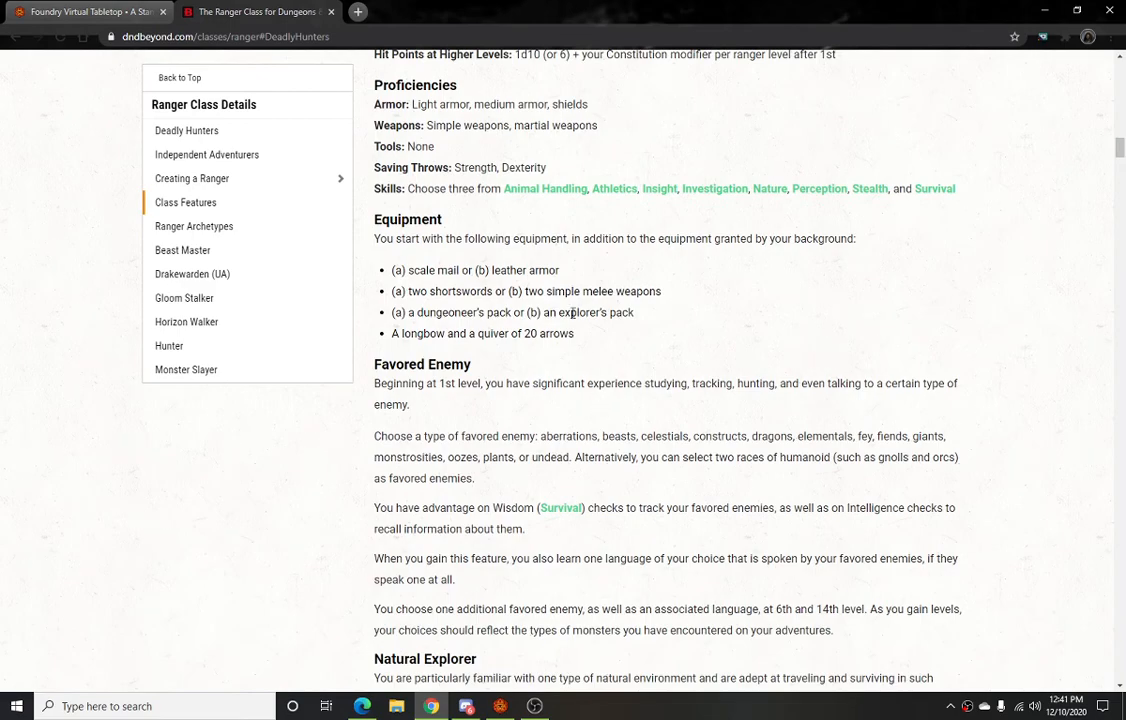
{"action": "scroll", "coordinate": [572, 313], "scroll_direction": "down", "scroll_amount": 6}
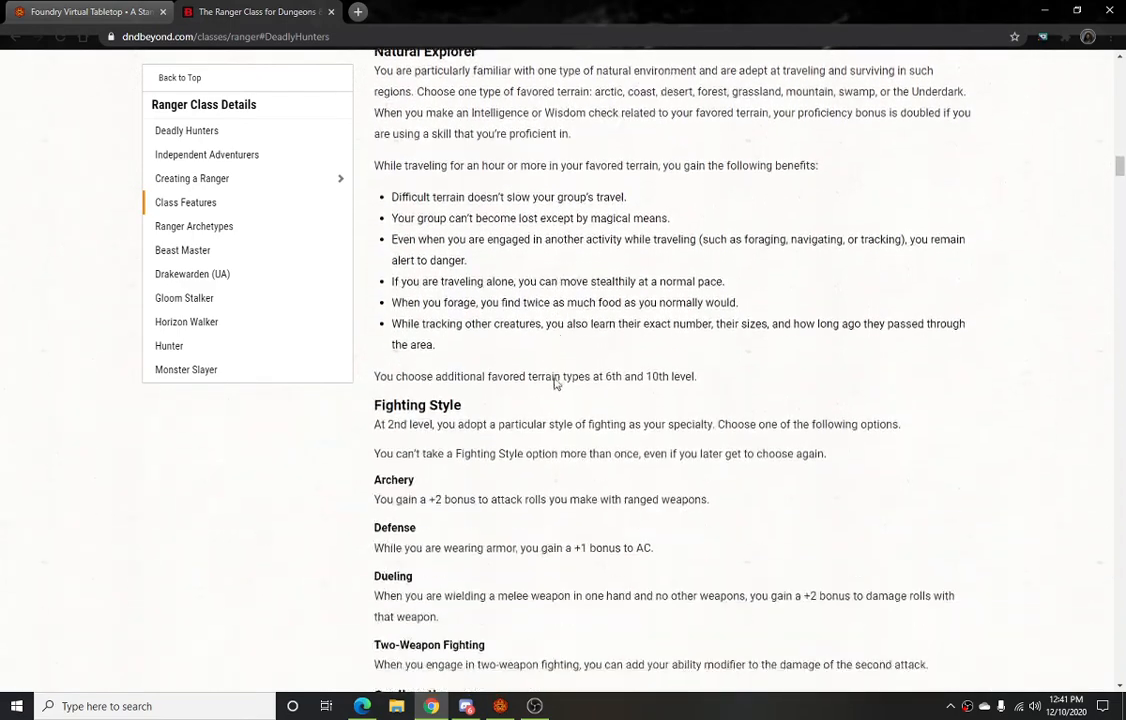
{"action": "scroll", "coordinate": [556, 384], "scroll_direction": "up", "scroll_amount": 20}
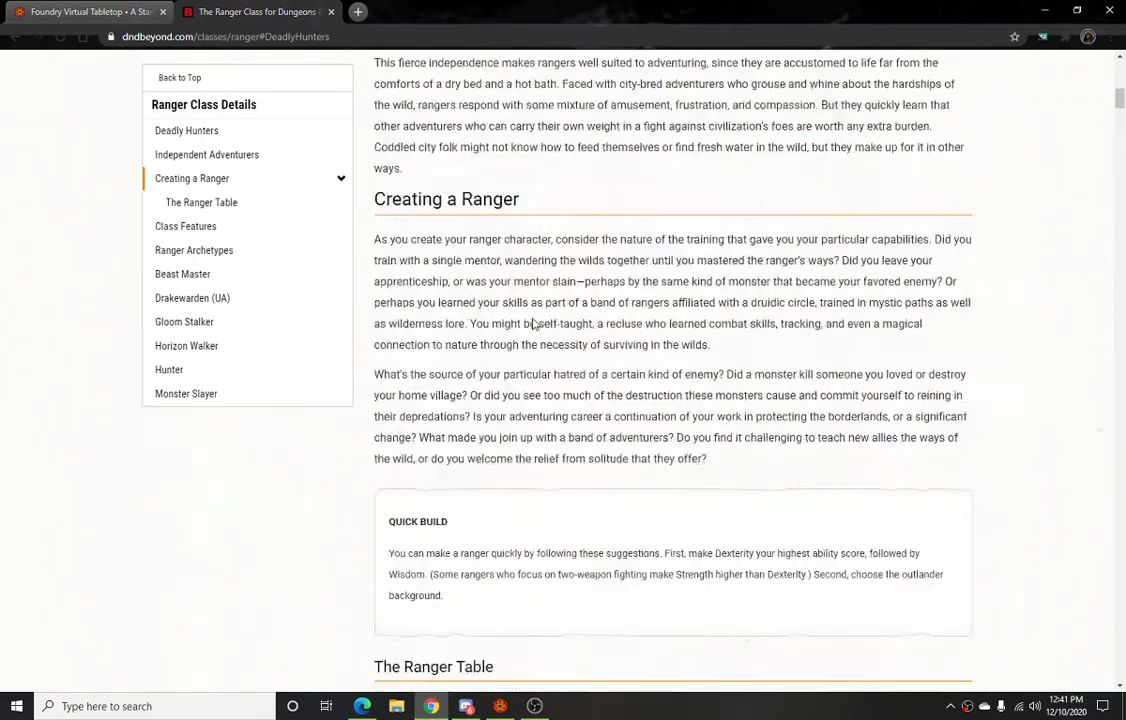
{"action": "scroll", "coordinate": [535, 320], "scroll_direction": "down", "scroll_amount": 5}
{"action": "scroll", "coordinate": [520, 290], "scroll_direction": "up", "scroll_amount": 2}
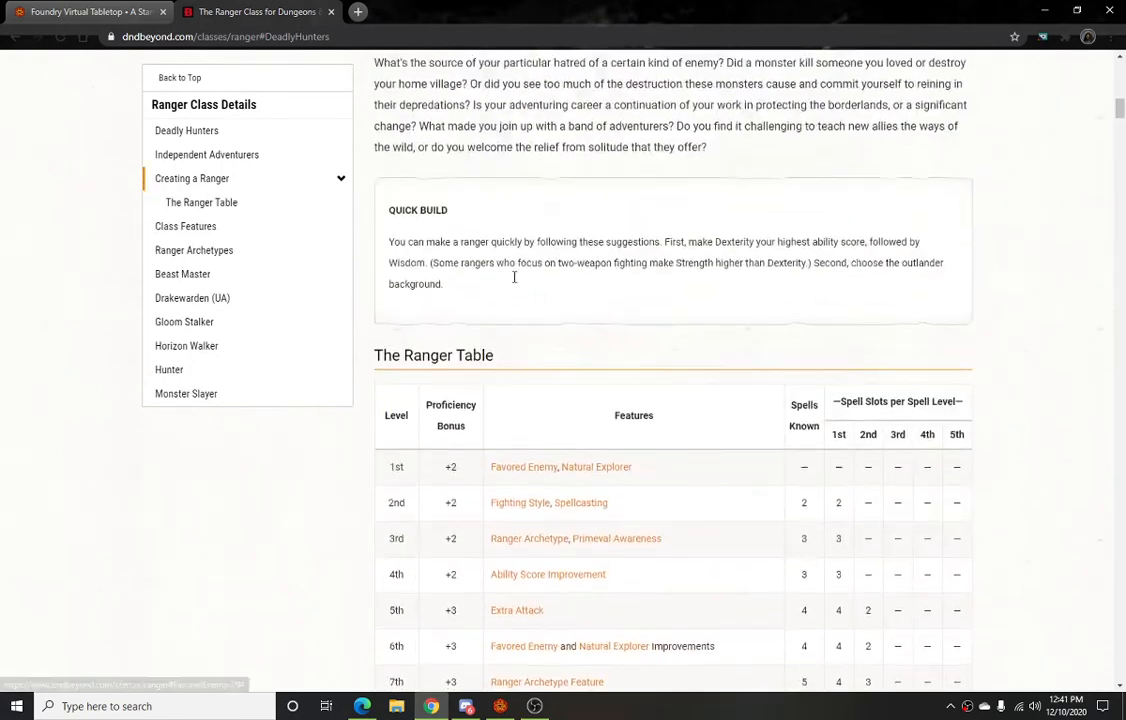
{"action": "scroll", "coordinate": [514, 277], "scroll_direction": "up", "scroll_amount": 4}
Search the web for "5e explorer's pack" and open the D&D Beyond equipment page from the results
{"action": "left_click", "coordinate": [358, 11]}
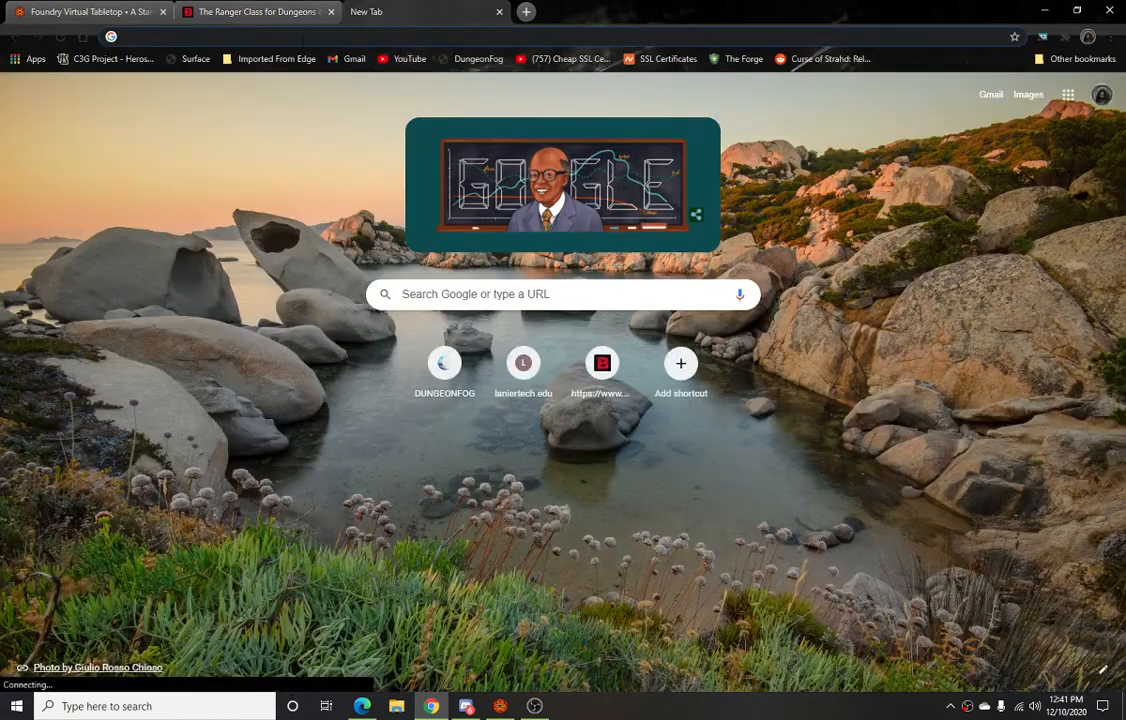
{"action": "type", "text": "Se explorer's pack"}
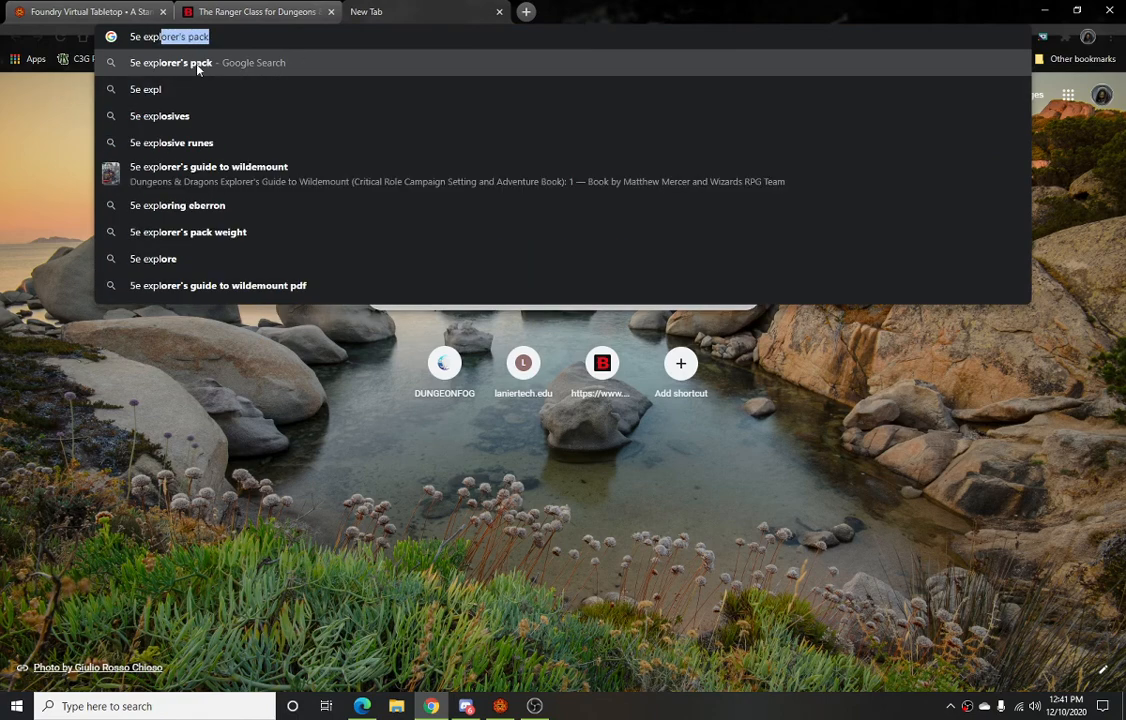
{"action": "left_click", "coordinate": [199, 63]}
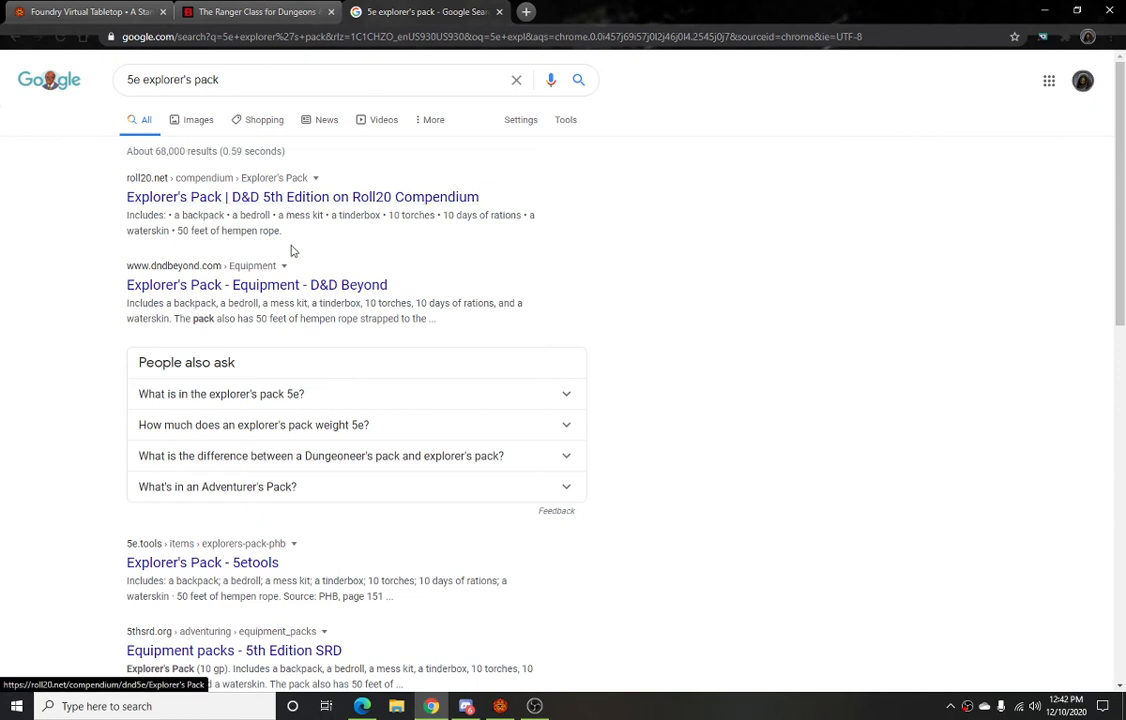
{"action": "left_click", "coordinate": [289, 290]}
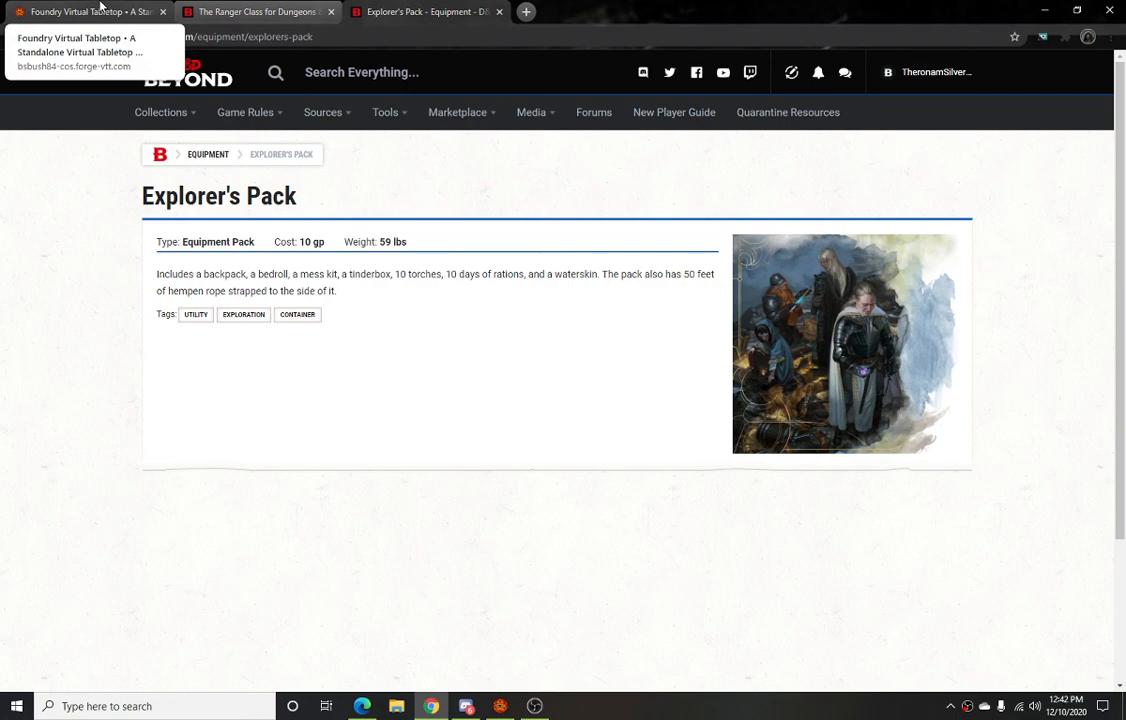
Switch back to Foundry and add the Backpack and the Bedroll from the Items (SRD) compendium to the character's inventory
{"action": "left_click", "coordinate": [100, 6]}
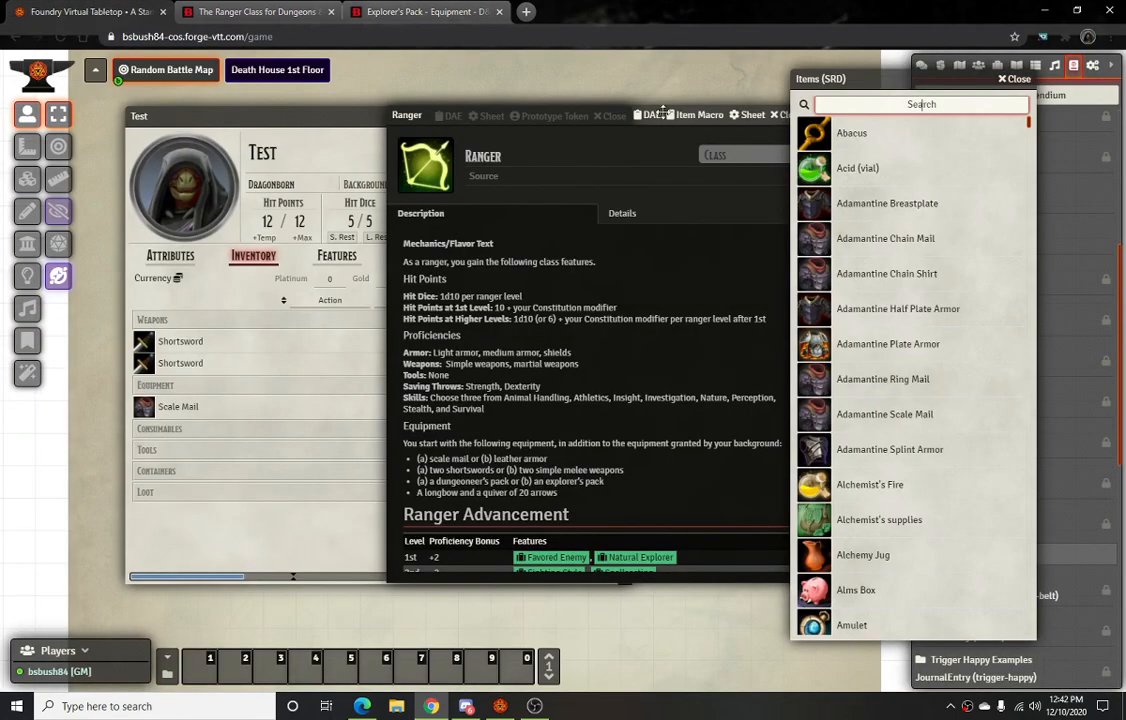
{"action": "type", "text": "back"}
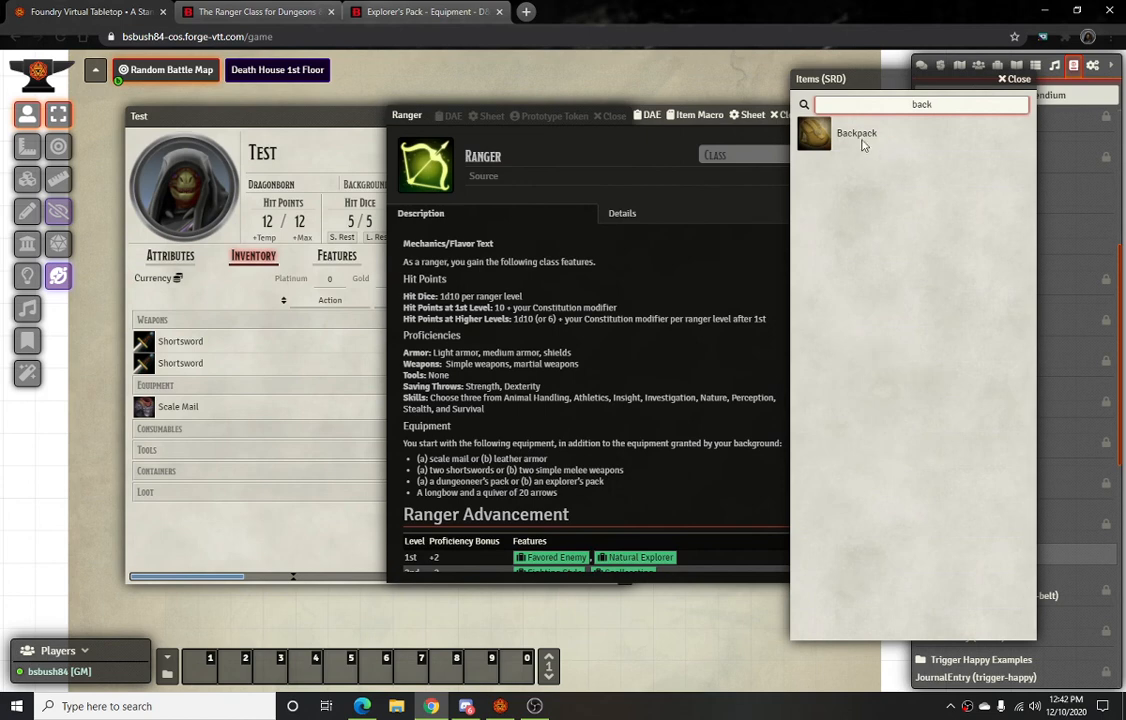
{"action": "left_click_drag", "start_coordinate": [860, 138], "coordinate": [289, 372]}
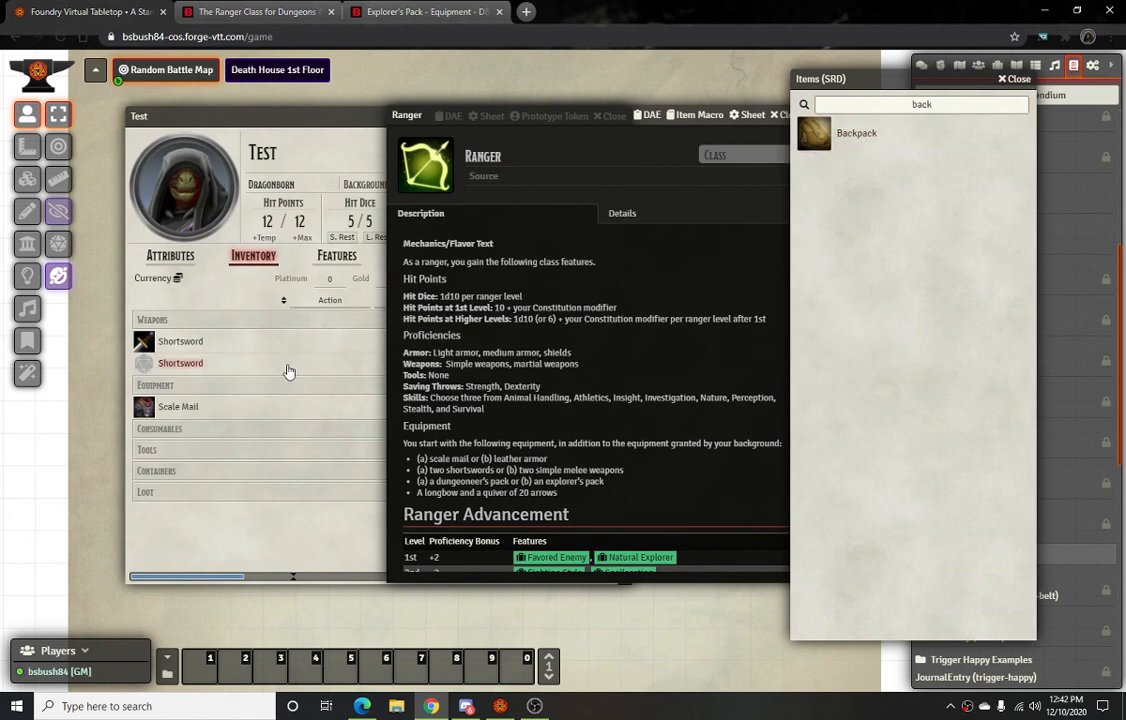
{"action": "left_click_drag", "start_coordinate": [862, 105], "coordinate": [1000, 103]}
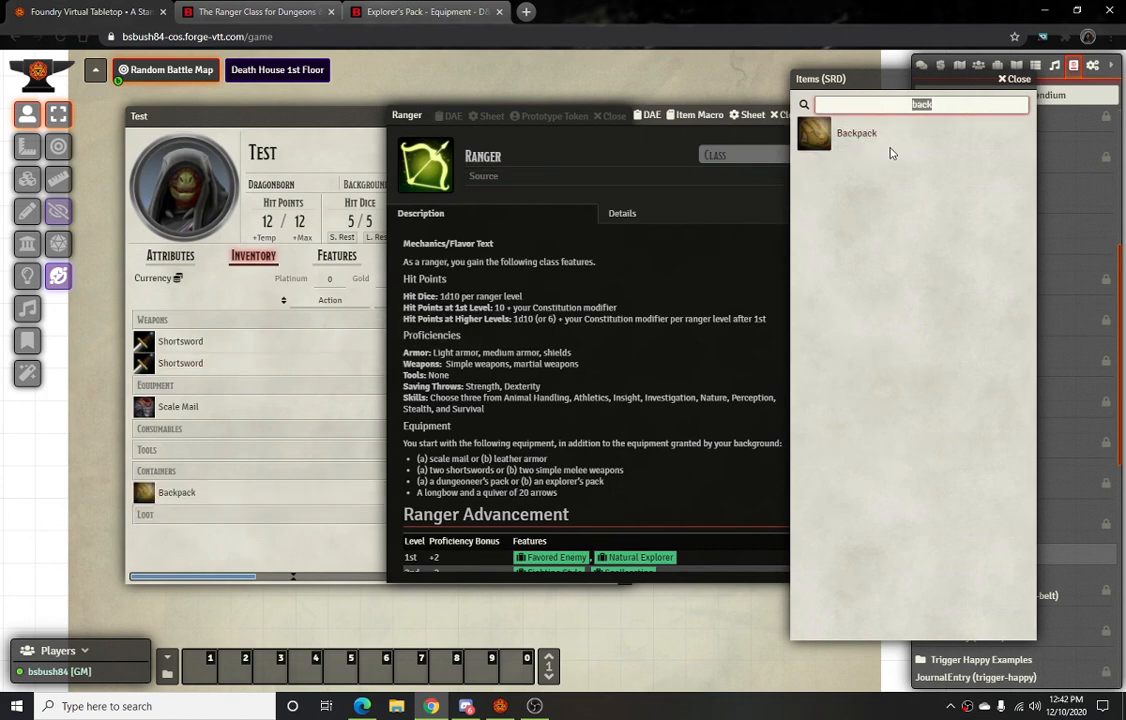
{"action": "type", "text": "bed"}
{"action": "left_click_drag", "start_coordinate": [855, 136], "coordinate": [323, 365]}
Find the Mess Kit and the Tinderbox in the Items (SRD) compendium and add both to the inventory
{"action": "double_click", "coordinate": [905, 105]}
{"action": "type", "text": "m"}
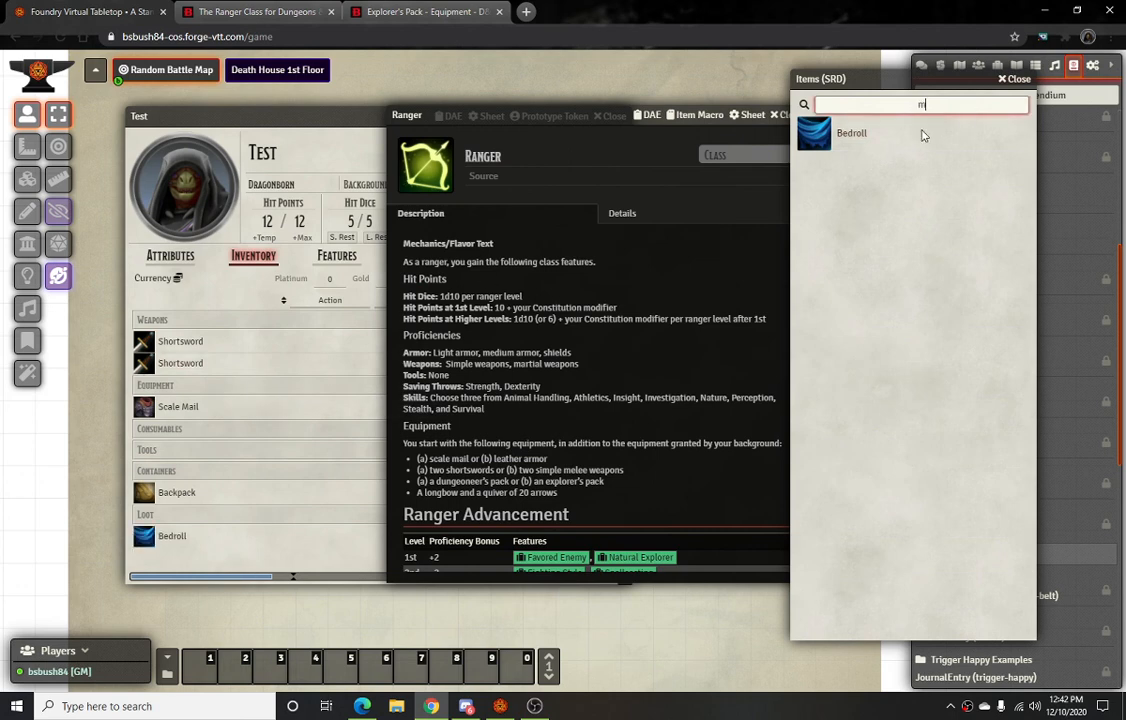
{"action": "type", "text": "ess"}
{"action": "left_click_drag", "start_coordinate": [852, 134], "coordinate": [214, 352]}
{"action": "double_click", "coordinate": [978, 108]}
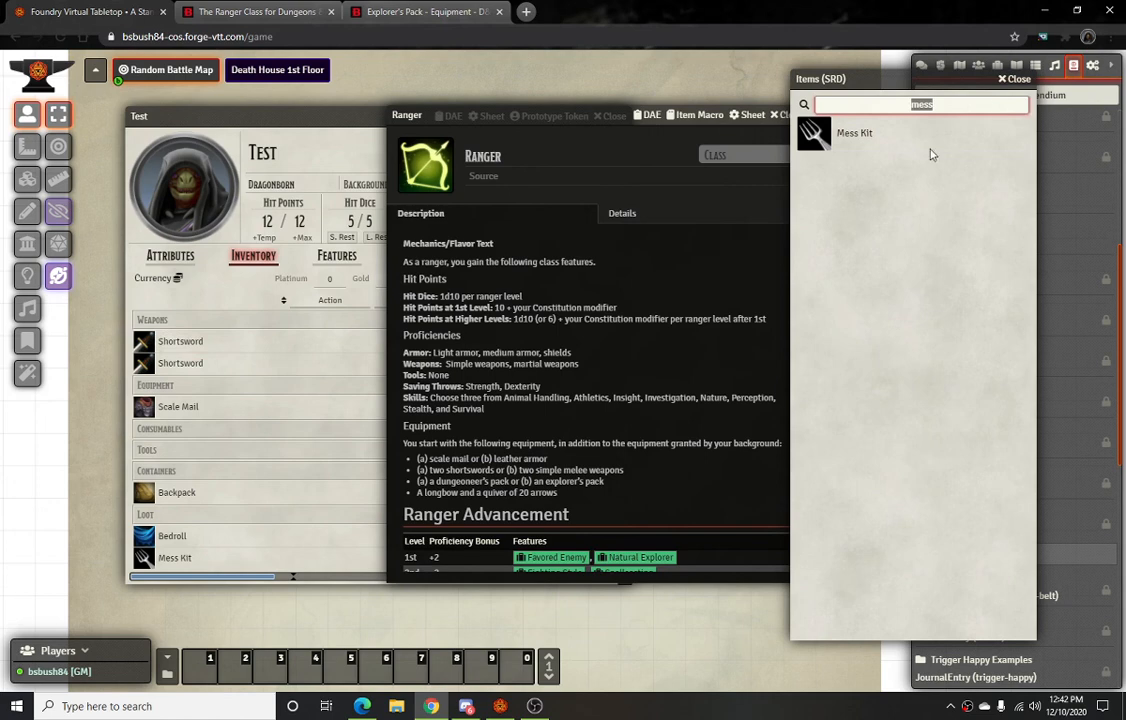
{"action": "type", "text": "tind"}
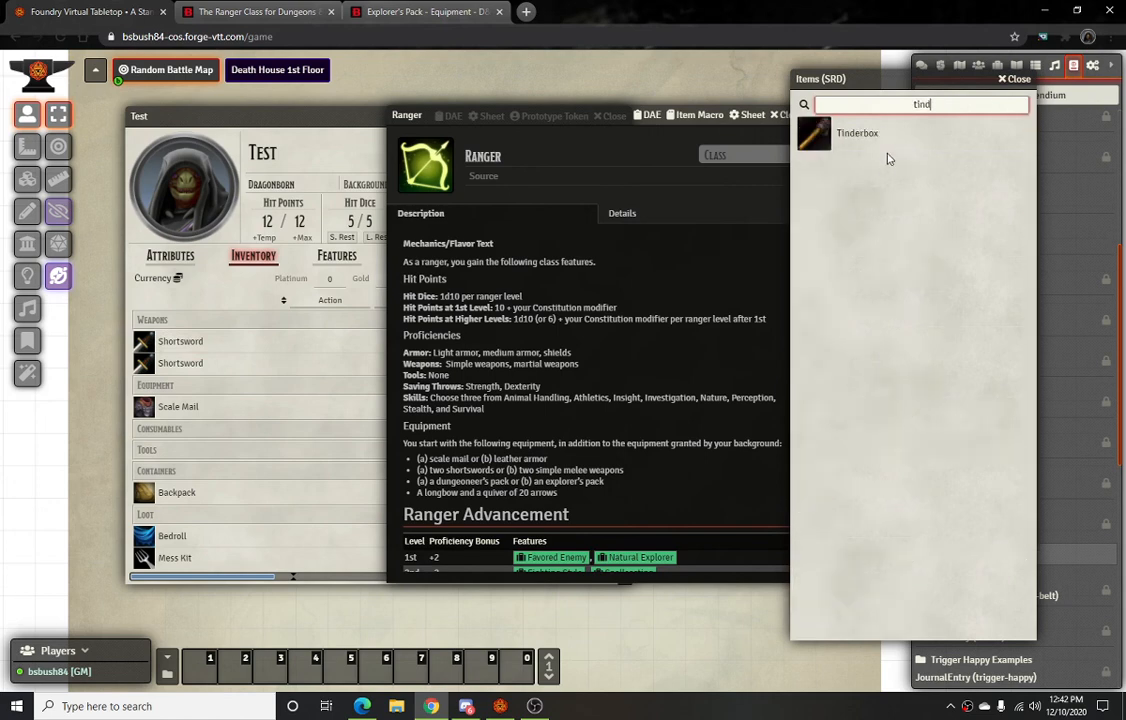
{"action": "left_click_drag", "start_coordinate": [870, 137], "coordinate": [230, 335]}
Check the explorer's pack contents on D&D Beyond and try to add Rations from the compendium to the inventory
{"action": "left_click", "coordinate": [420, 12]}
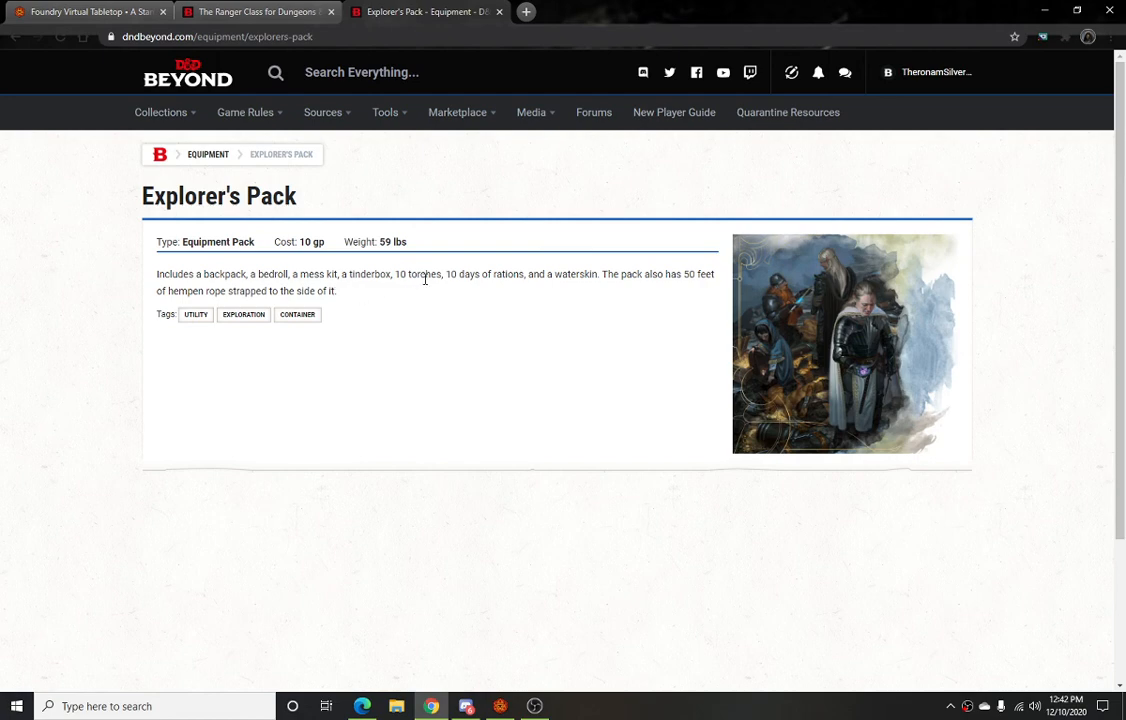
{"action": "left_click", "coordinate": [145, 20]}
{"action": "double_click", "coordinate": [986, 108]}
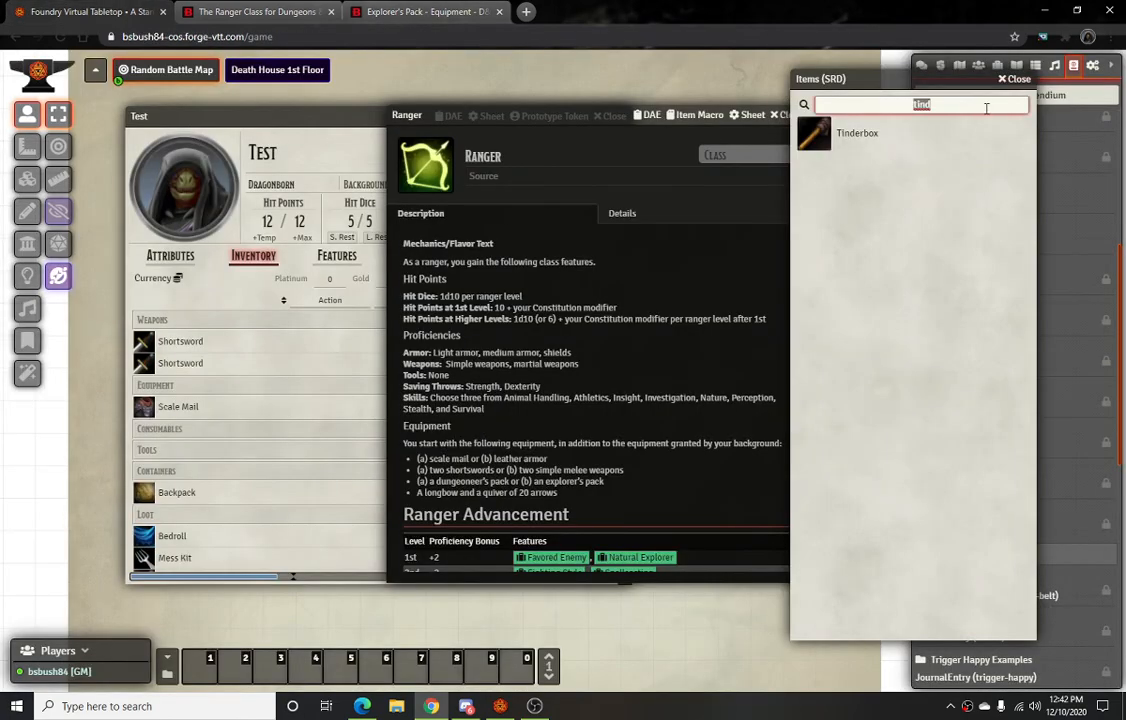
{"action": "type", "text": "rat"}
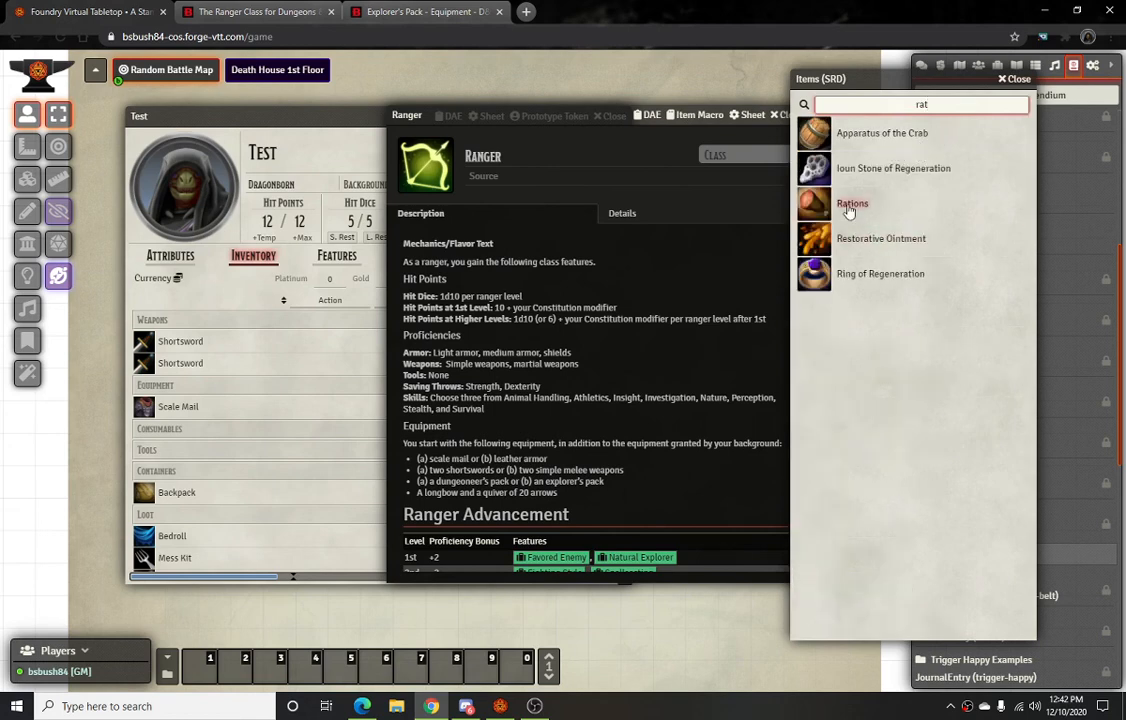
{"action": "left_click_drag", "start_coordinate": [814, 203], "coordinate": [283, 364]}
Add the Torch and the Hempen Rope (50 ft.) from the Items (SRD) compendium to the inventory
{"action": "left_click", "coordinate": [921, 106]}
{"action": "type", "text": "tor"}
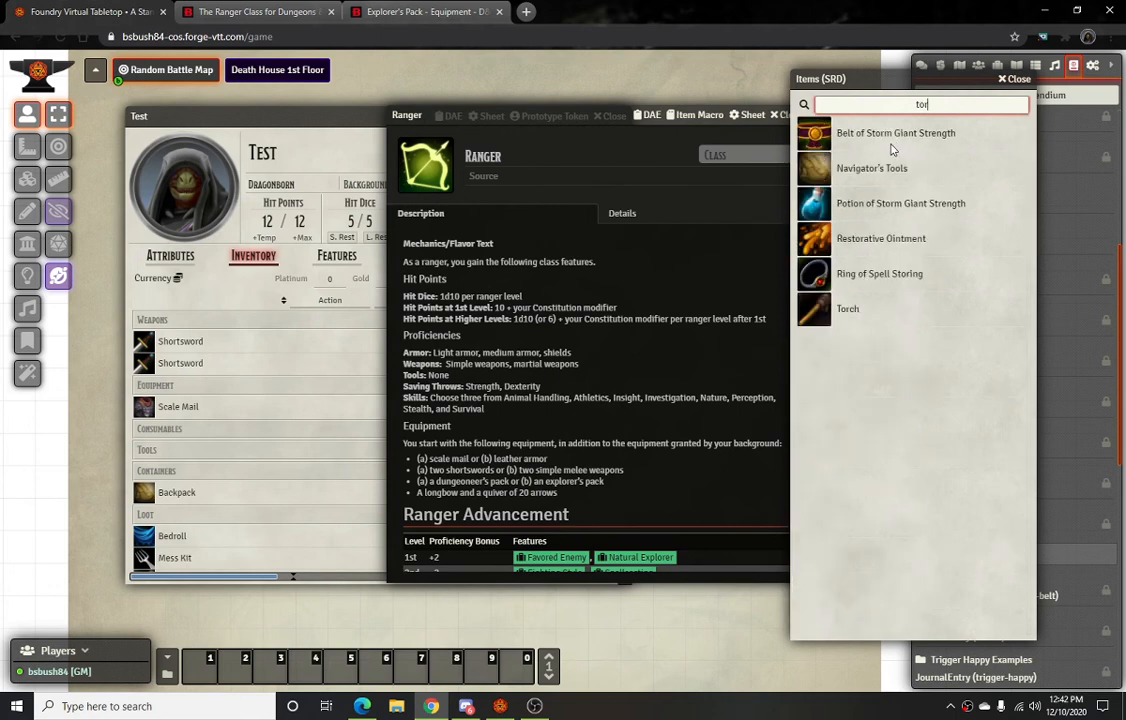
{"action": "left_click_drag", "start_coordinate": [848, 309], "coordinate": [285, 452]}
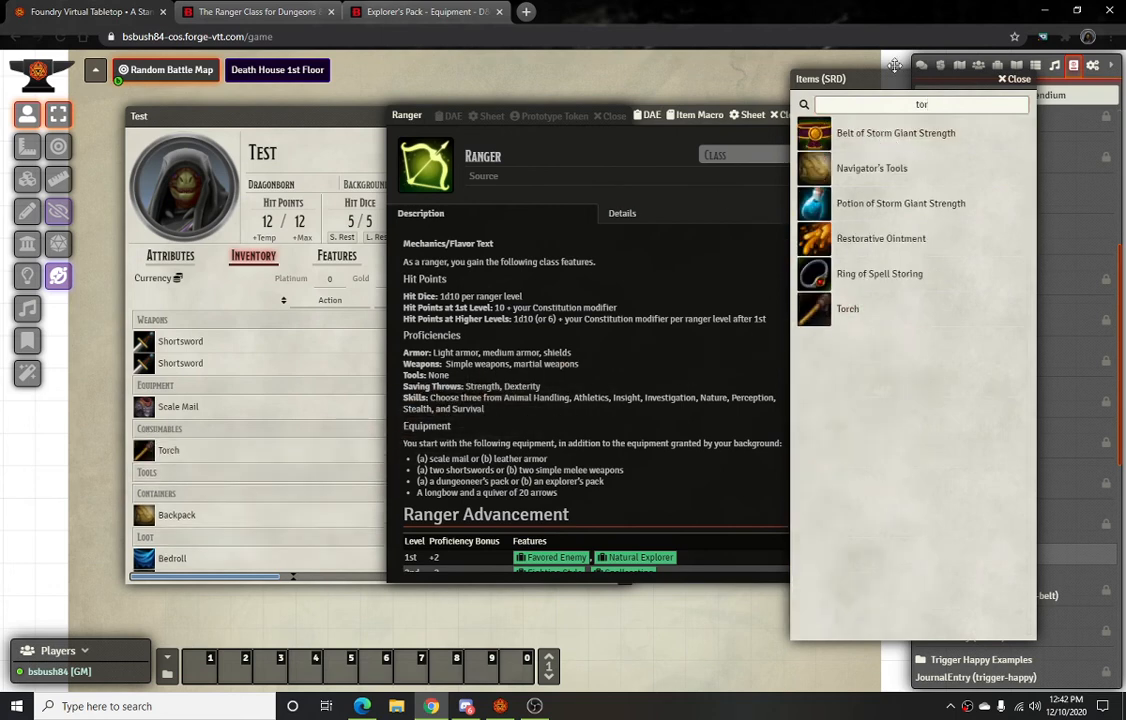
{"action": "left_click", "coordinate": [900, 106]}
{"action": "type", "text": "rop"}
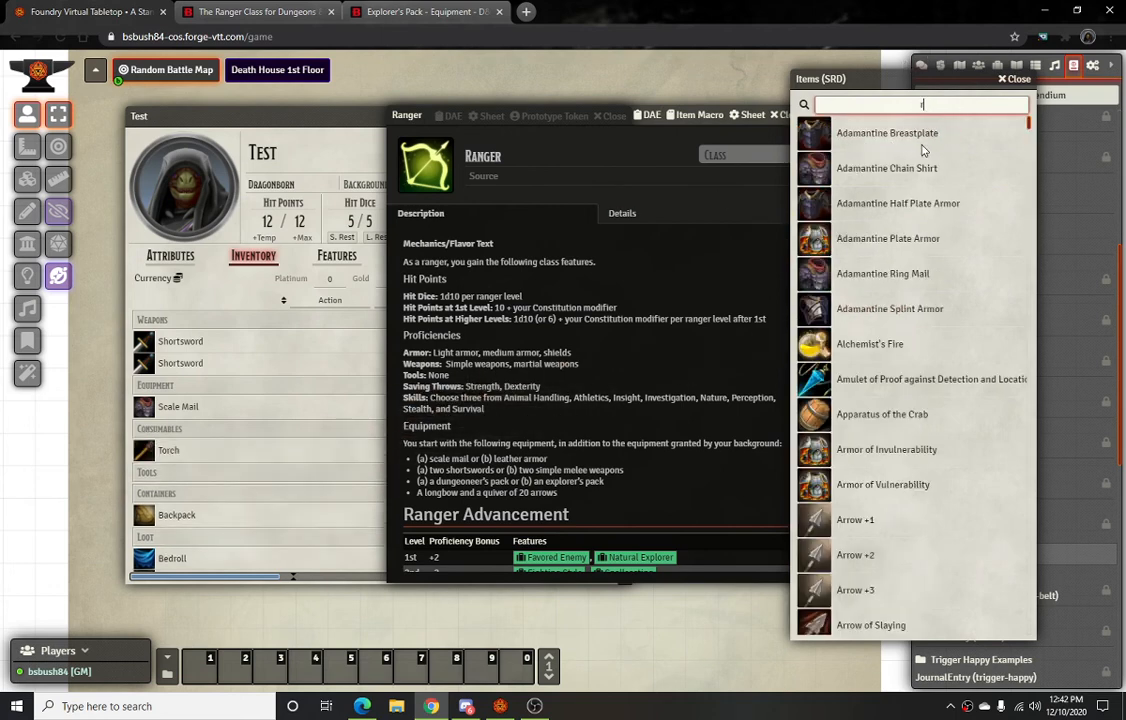
{"action": "left_click_drag", "start_coordinate": [916, 171], "coordinate": [350, 293]}
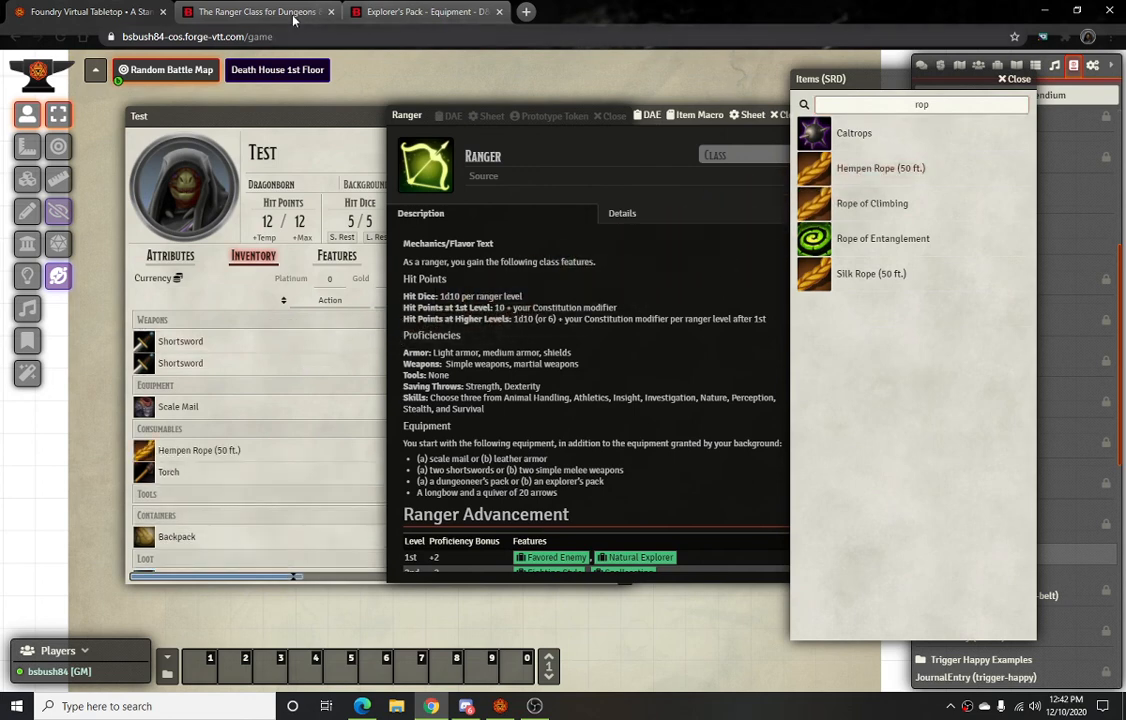
Recheck the explorer's pack contents on D&D Beyond and add the Waterskin from the compendium to the inventory
{"action": "left_click", "coordinate": [425, 12]}
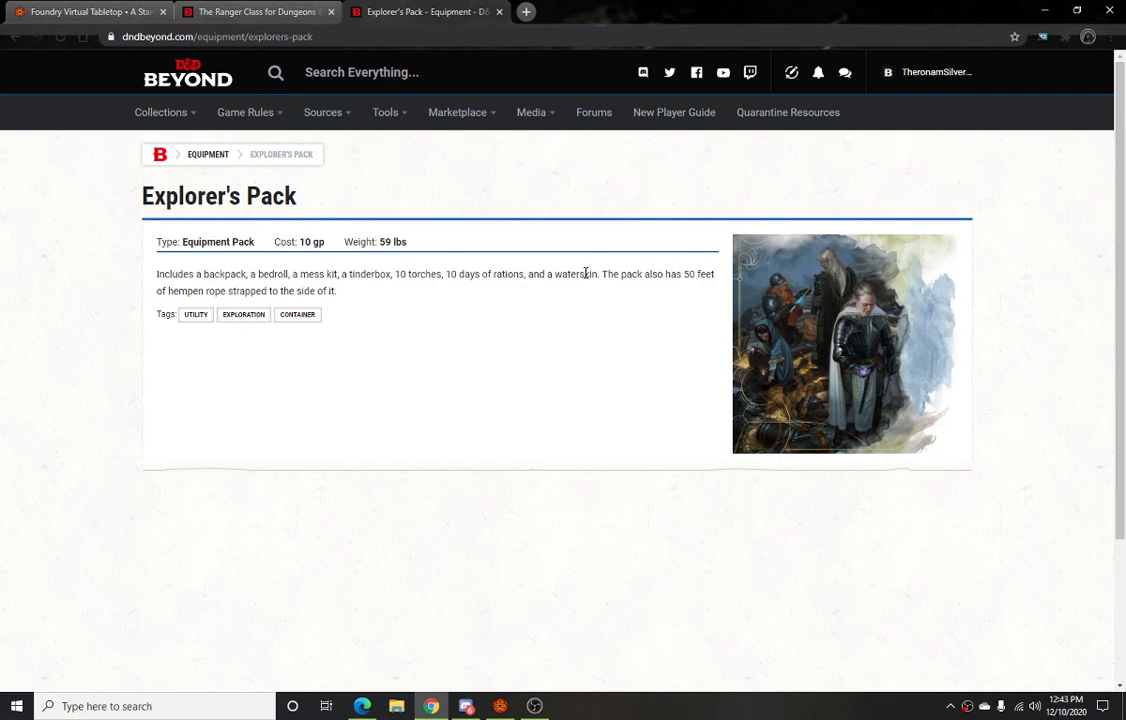
{"action": "left_click", "coordinate": [102, 16]}
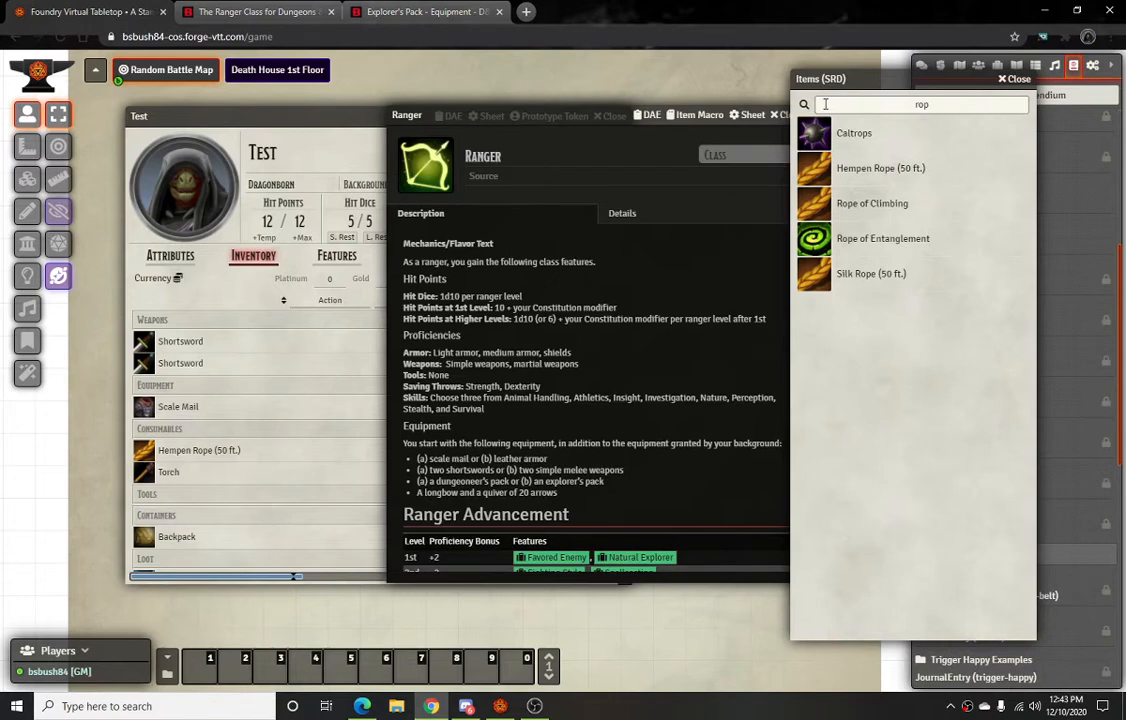
{"action": "left_click_drag", "start_coordinate": [825, 104], "coordinate": [983, 103]}
{"action": "type", "text": "wat"}
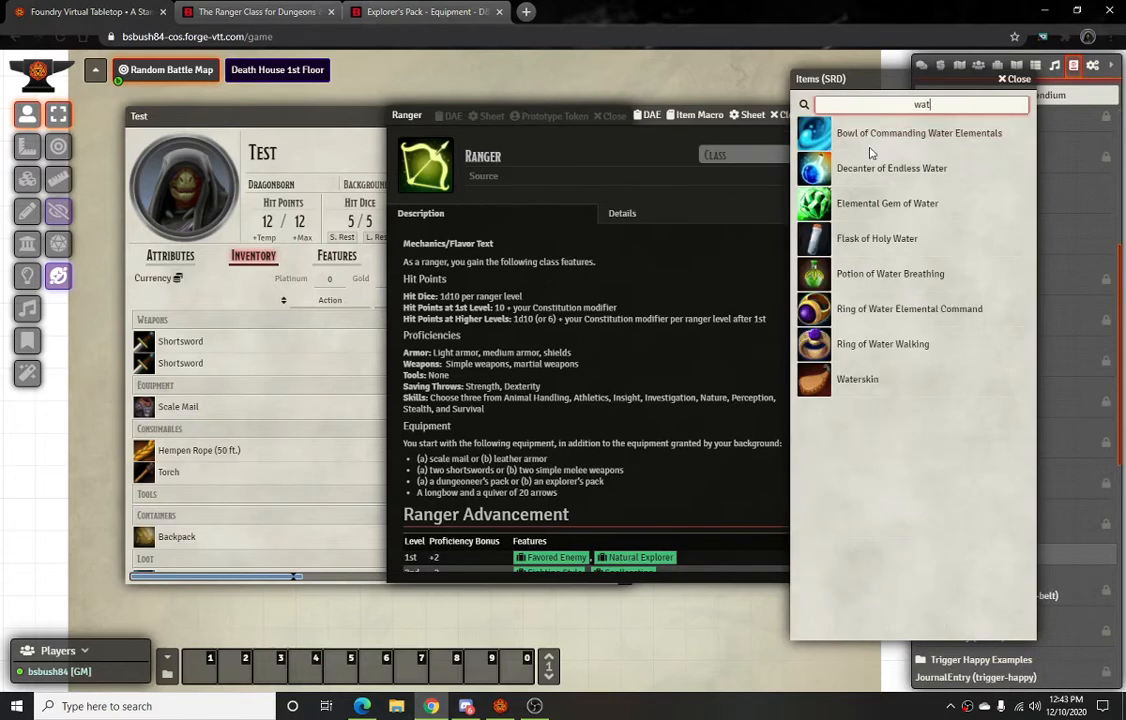
{"action": "left_click_drag", "start_coordinate": [842, 378], "coordinate": [262, 452]}
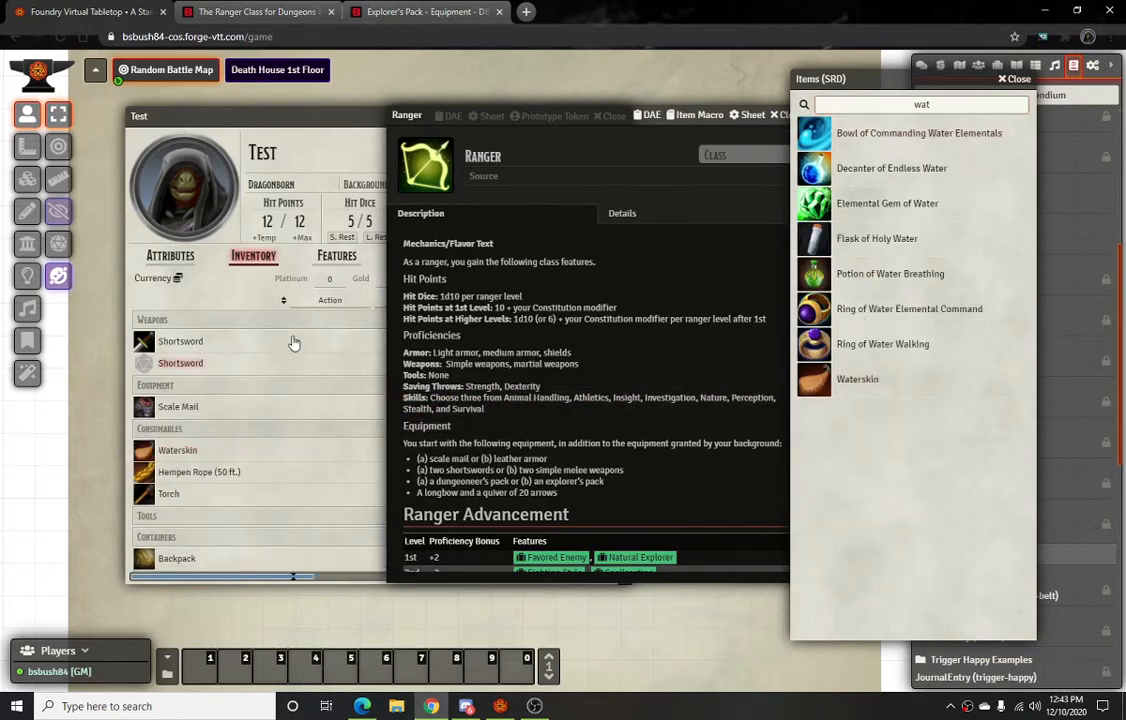
Bring the Test character sheet forward and examine the Torch's details in the inventory
{"action": "left_click", "coordinate": [318, 133]}
{"action": "scroll", "coordinate": [235, 470], "scroll_direction": "down", "scroll_amount": 2}
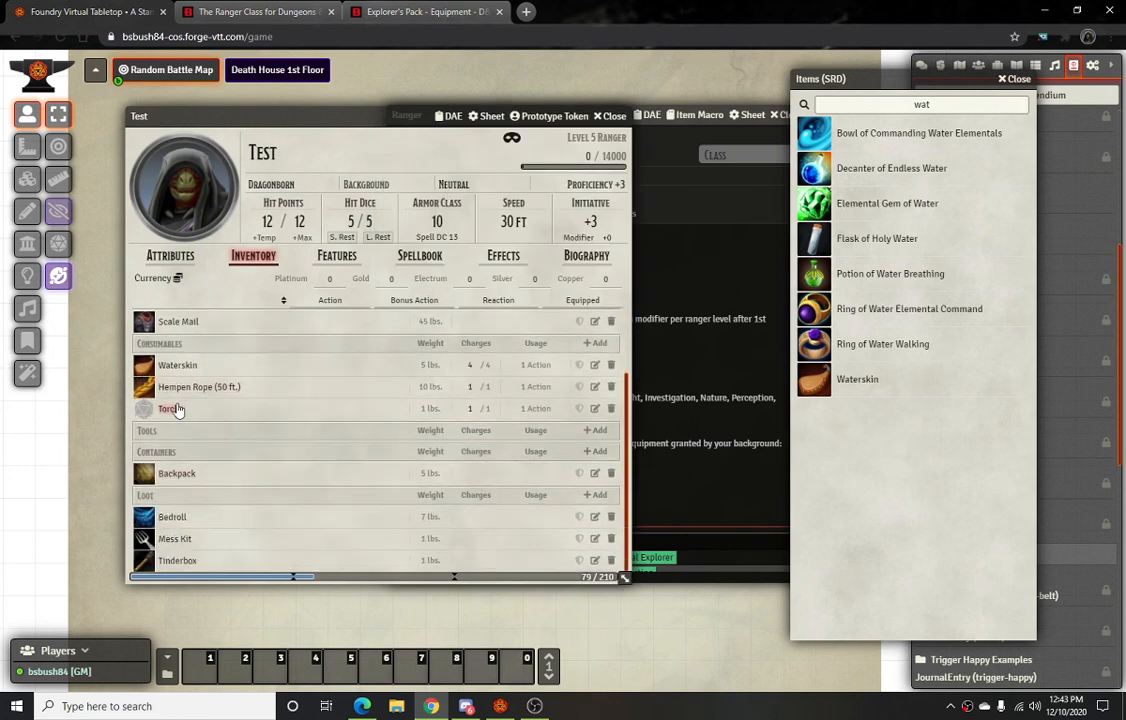
{"action": "left_click", "coordinate": [222, 412]}
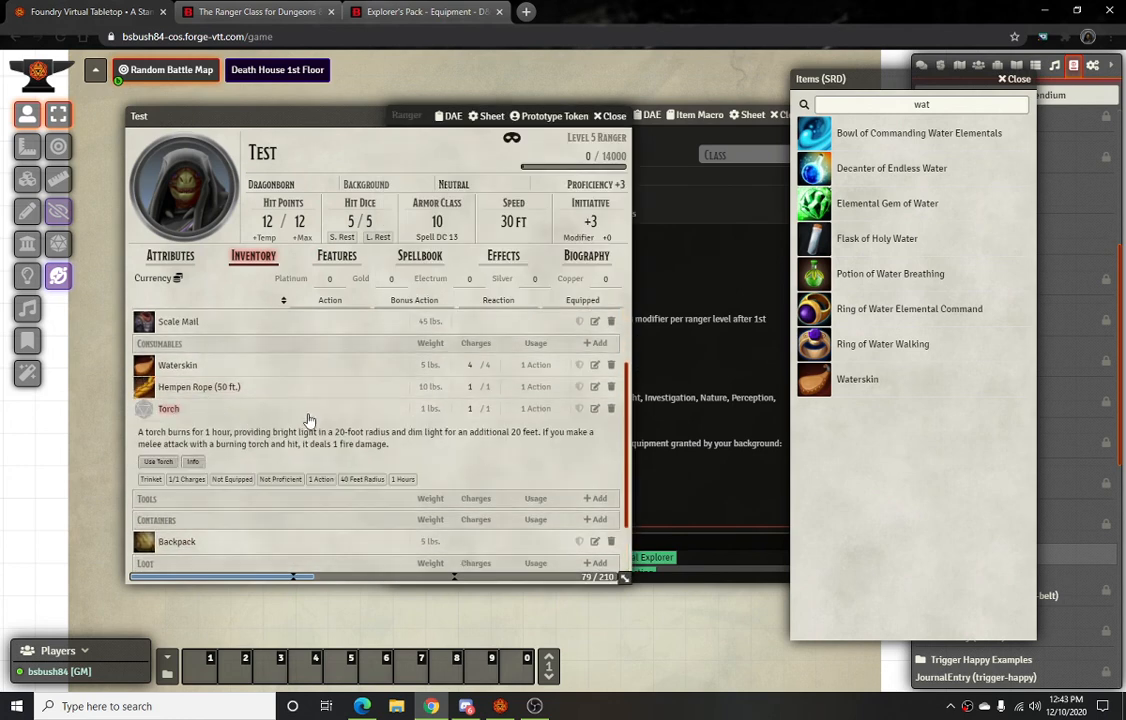
{"action": "left_click", "coordinate": [315, 414]}
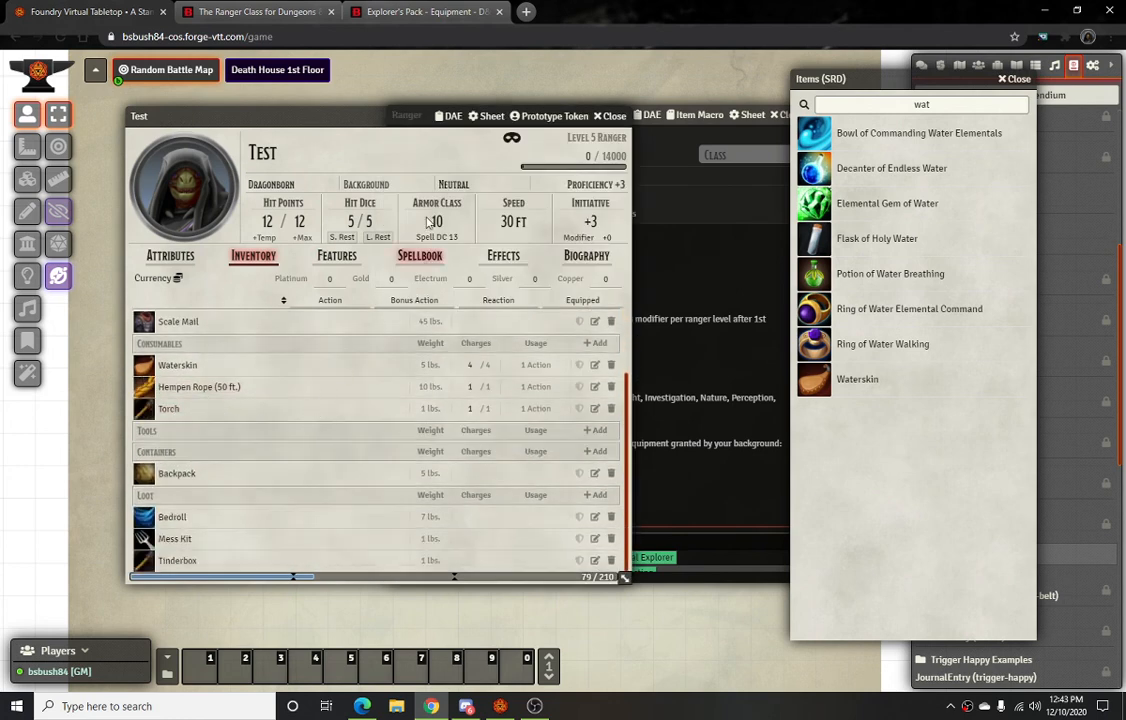
Change the default character sheet to dnd5e.Tidy5eSheet and save the sheet configuration
{"action": "left_click", "coordinate": [490, 116]}
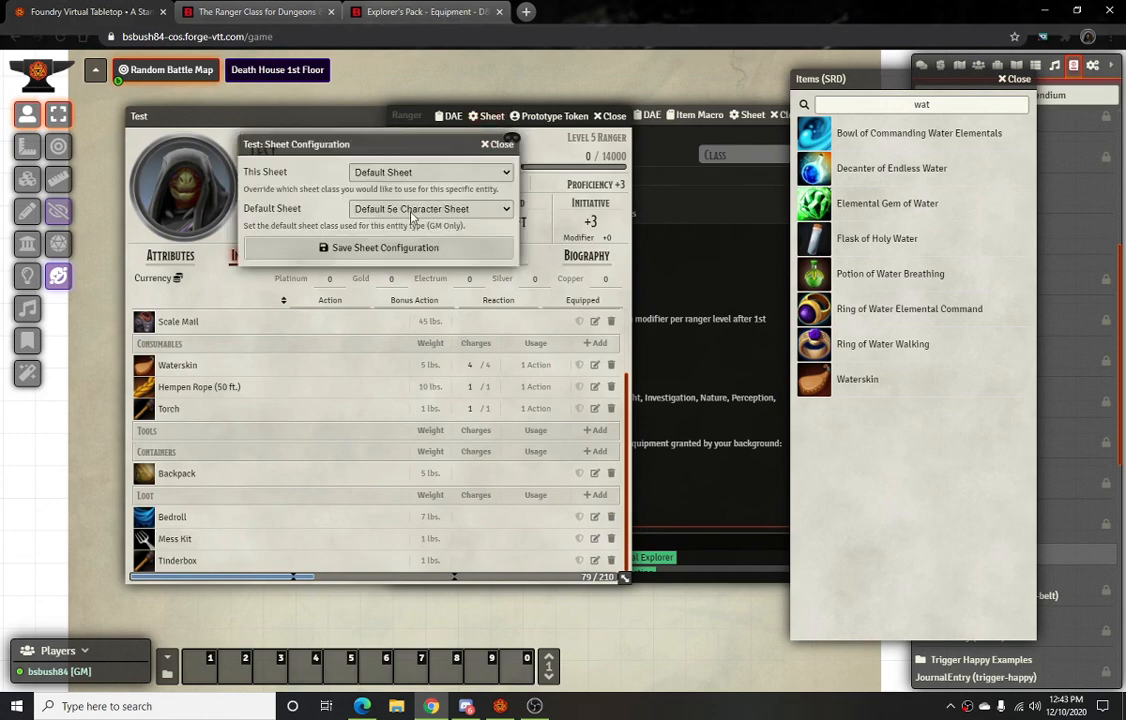
{"action": "left_click", "coordinate": [411, 209]}
{"action": "left_click", "coordinate": [398, 222]}
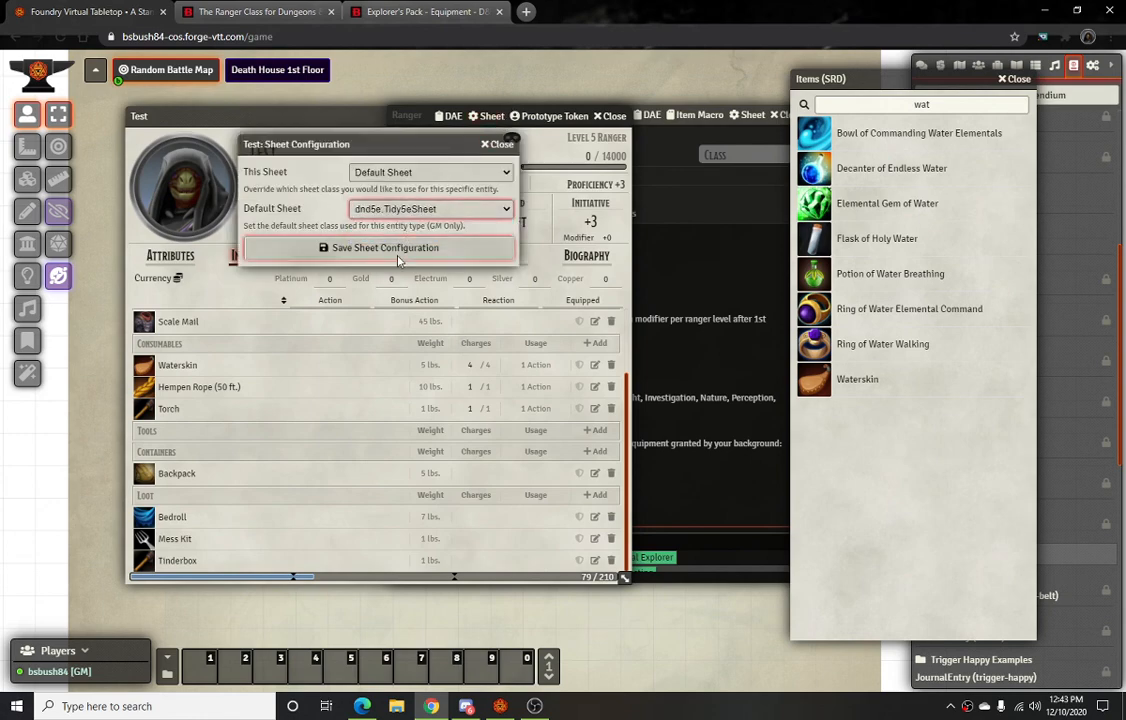
{"action": "left_click", "coordinate": [398, 250]}
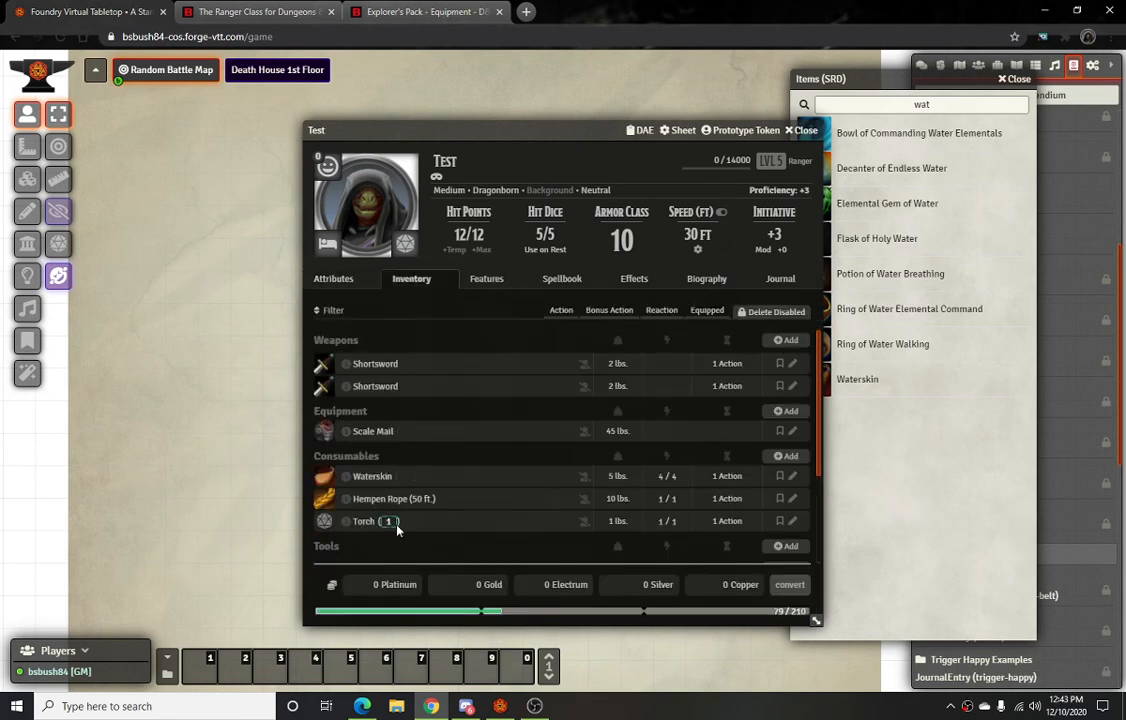
Set the Torch quantity to 10 in the inventory and look over the remaining pack items
{"action": "type", "text": "10"}
{"action": "scroll", "coordinate": [403, 413], "scroll_direction": "down", "scroll_amount": 1}
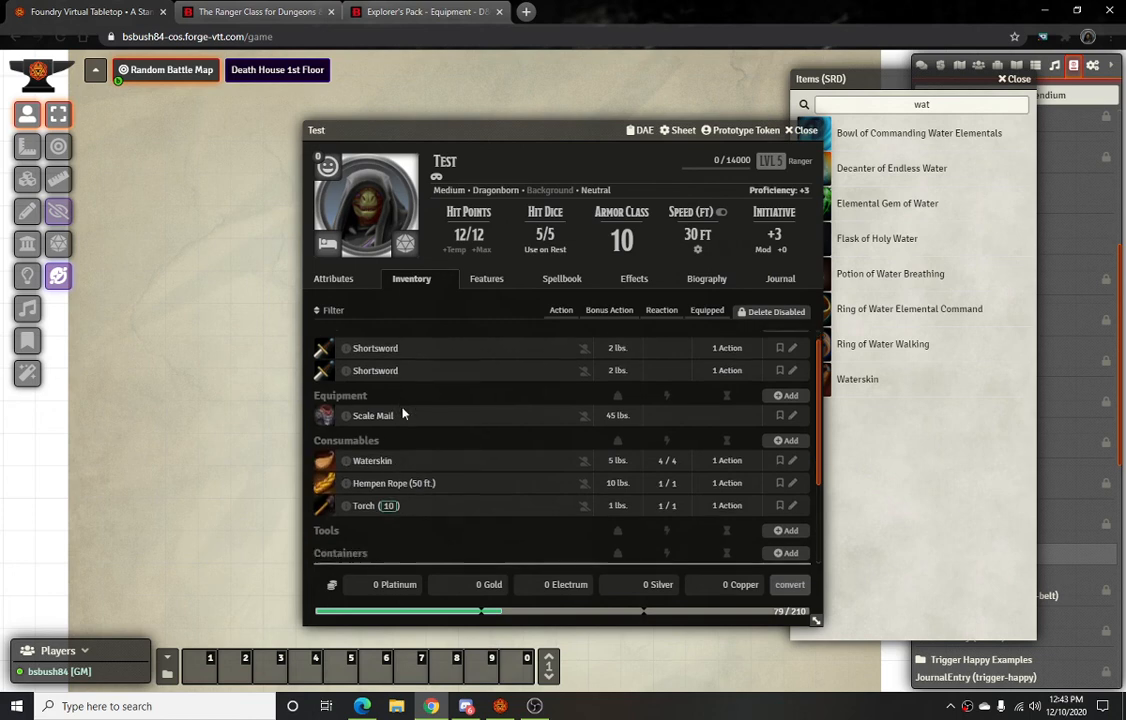
{"action": "scroll", "coordinate": [403, 413], "scroll_direction": "down", "scroll_amount": 3}
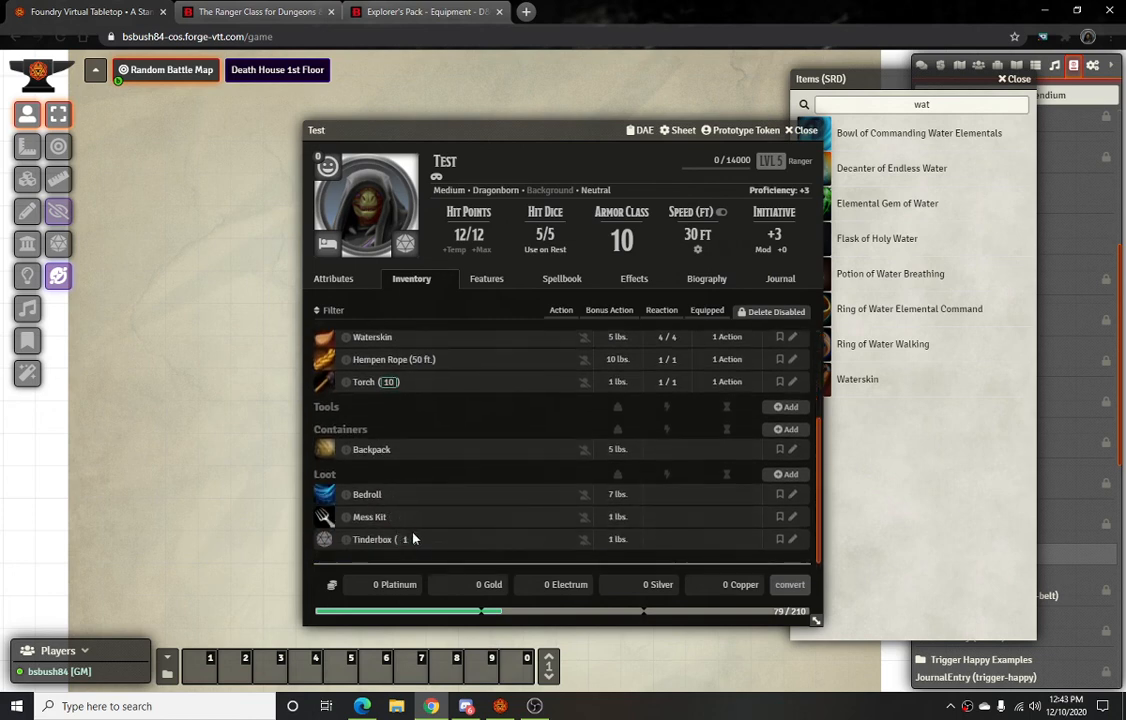
{"action": "scroll", "coordinate": [408, 505], "scroll_direction": "up", "scroll_amount": 1}
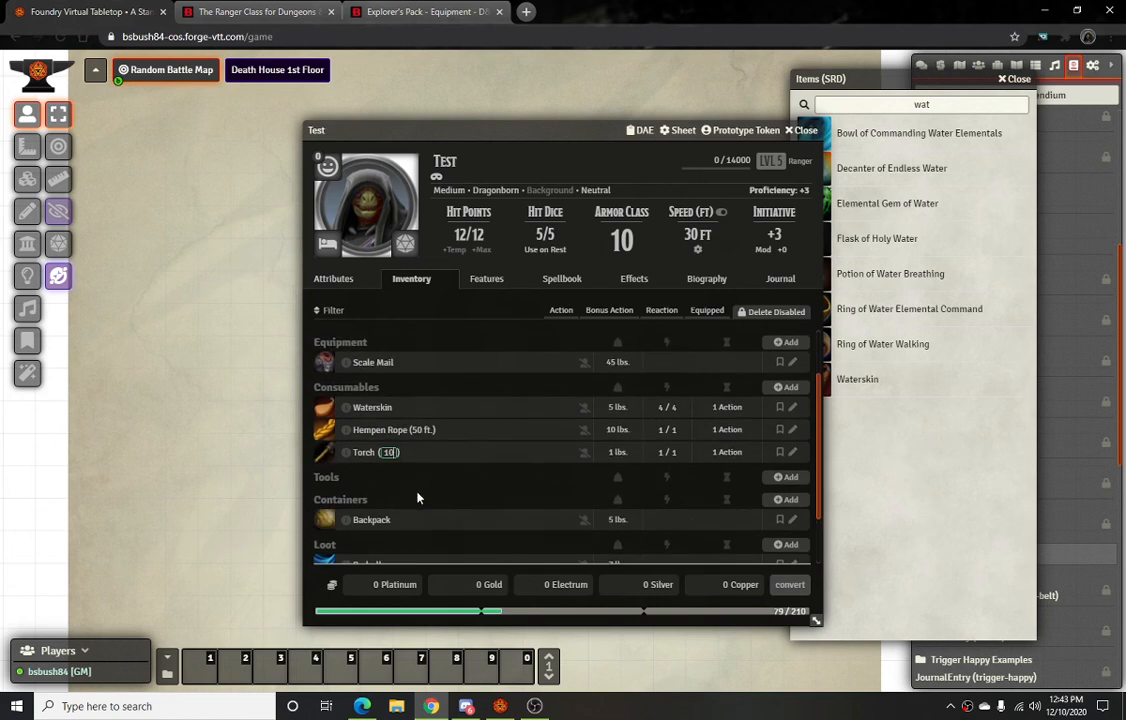
Search the Items (SRD) compendium for "rat" and add Rations to the Test character's inventory
{"action": "scroll", "coordinate": [408, 458], "scroll_direction": "up", "scroll_amount": 1}
{"action": "scroll", "coordinate": [406, 470], "scroll_direction": "down", "scroll_amount": 2}
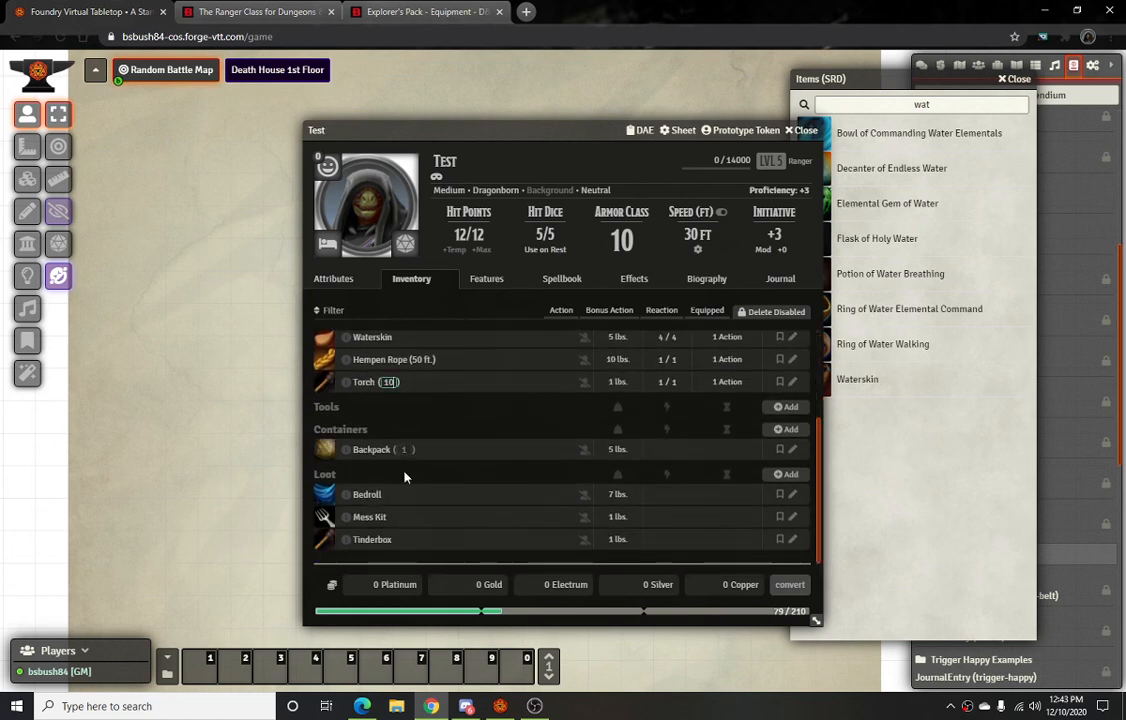
{"action": "scroll", "coordinate": [405, 470], "scroll_direction": "up", "scroll_amount": 2}
{"action": "scroll", "coordinate": [417, 442], "scroll_direction": "down", "scroll_amount": 2}
{"action": "left_click", "coordinate": [848, 82]}
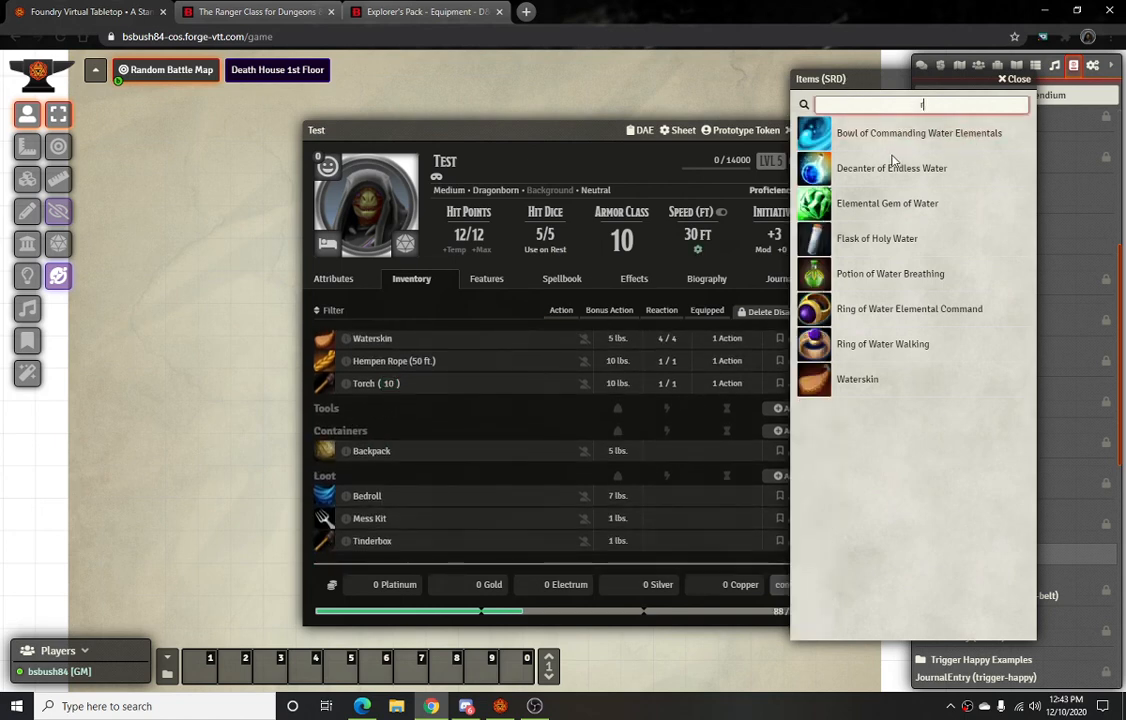
{"action": "type", "text": "rat"}
{"action": "left_click_drag", "start_coordinate": [853, 205], "coordinate": [440, 467]}
{"action": "scroll", "coordinate": [447, 477], "scroll_direction": "down", "scroll_amount": 1}
{"action": "scroll", "coordinate": [435, 470], "scroll_direction": "up", "scroll_amount": 3}
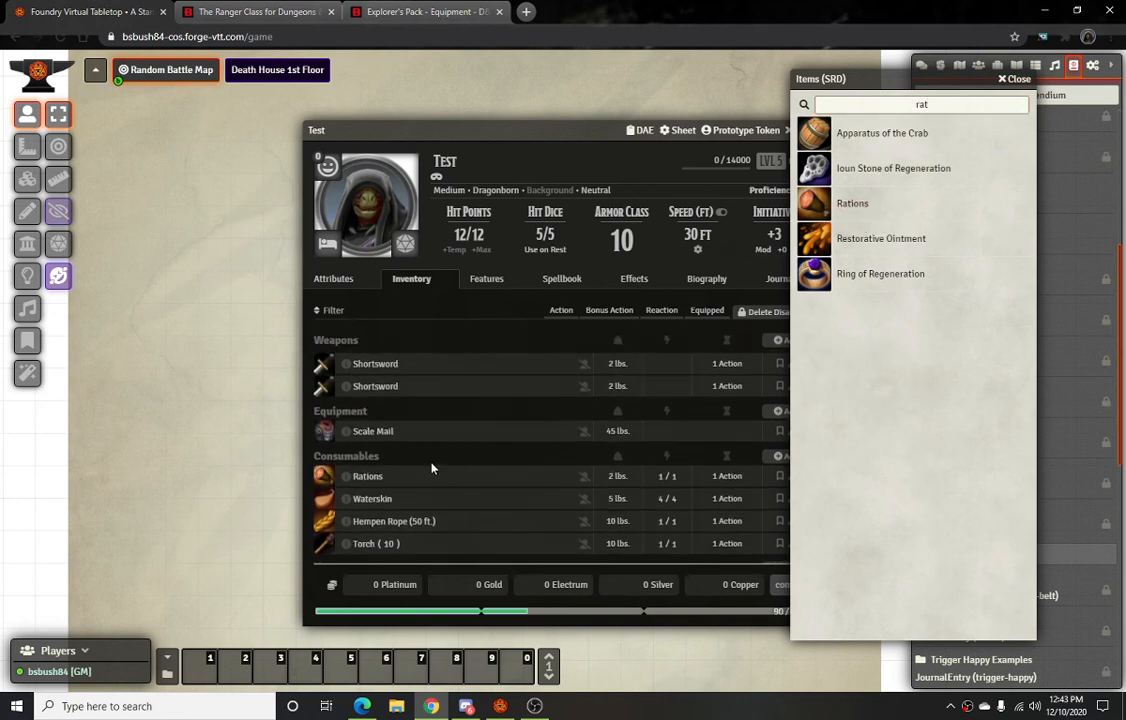
Set the Rations quantity to 10, move the character sheet clear of the Items (SRD) compendium, and close the compendium
{"action": "left_click", "coordinate": [397, 476]}
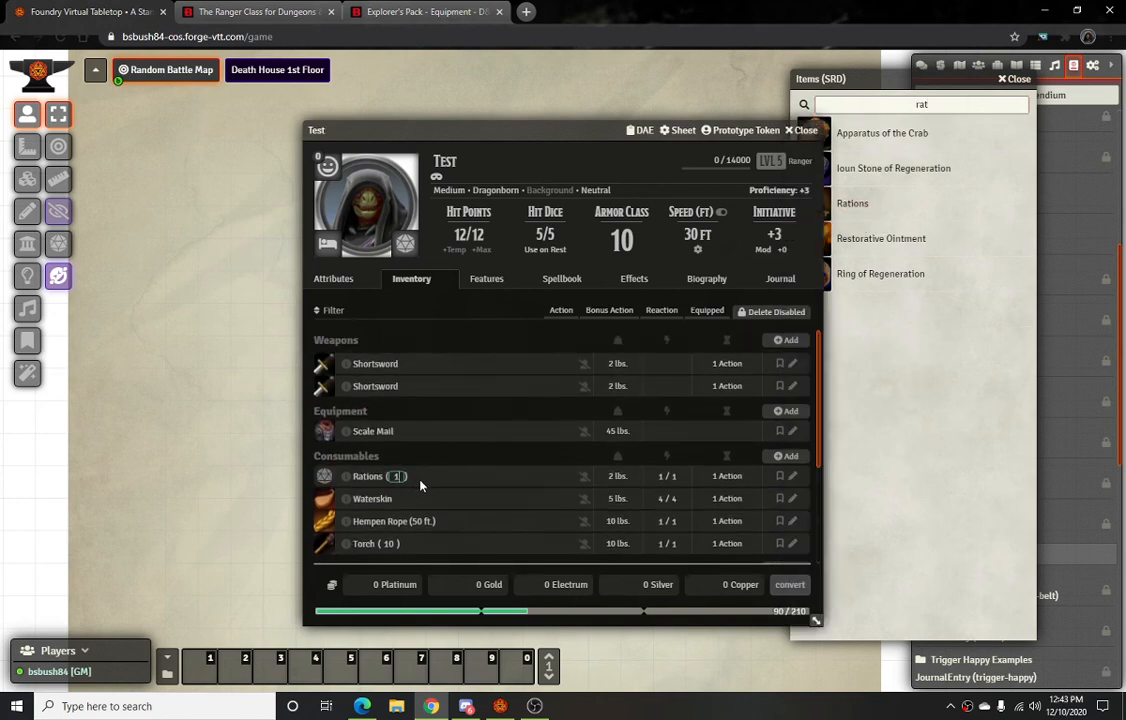
{"action": "type", "text": "0"}
{"action": "left_click_drag", "start_coordinate": [583, 133], "coordinate": [409, 105]}
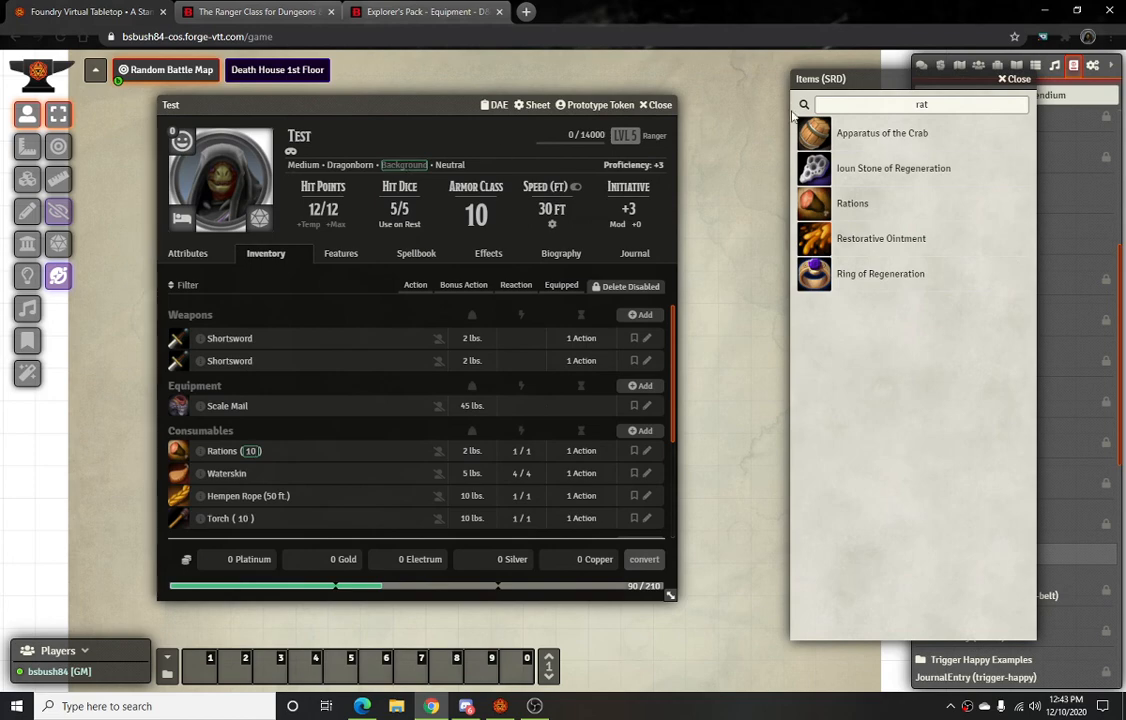
{"action": "left_click", "coordinate": [1013, 78]}
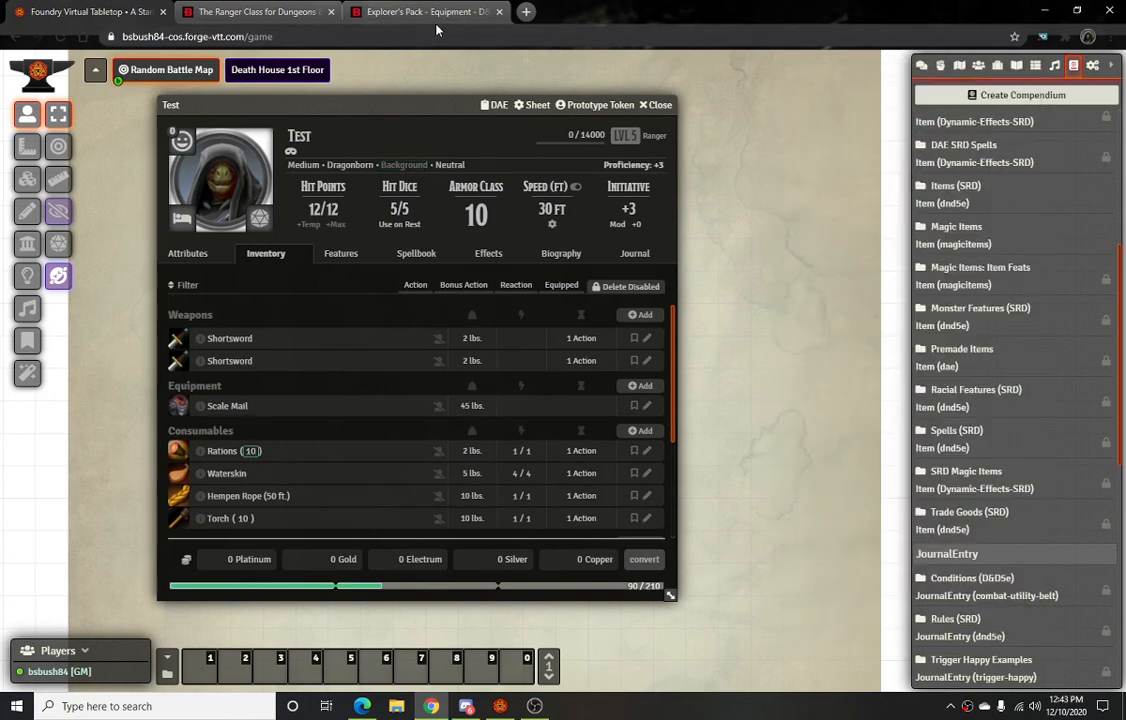
Open the Outlander background on D&D Beyond and examine its proficiencies and equipment
{"action": "scroll", "coordinate": [1002, 378], "scroll_direction": "down", "scroll_amount": 6}
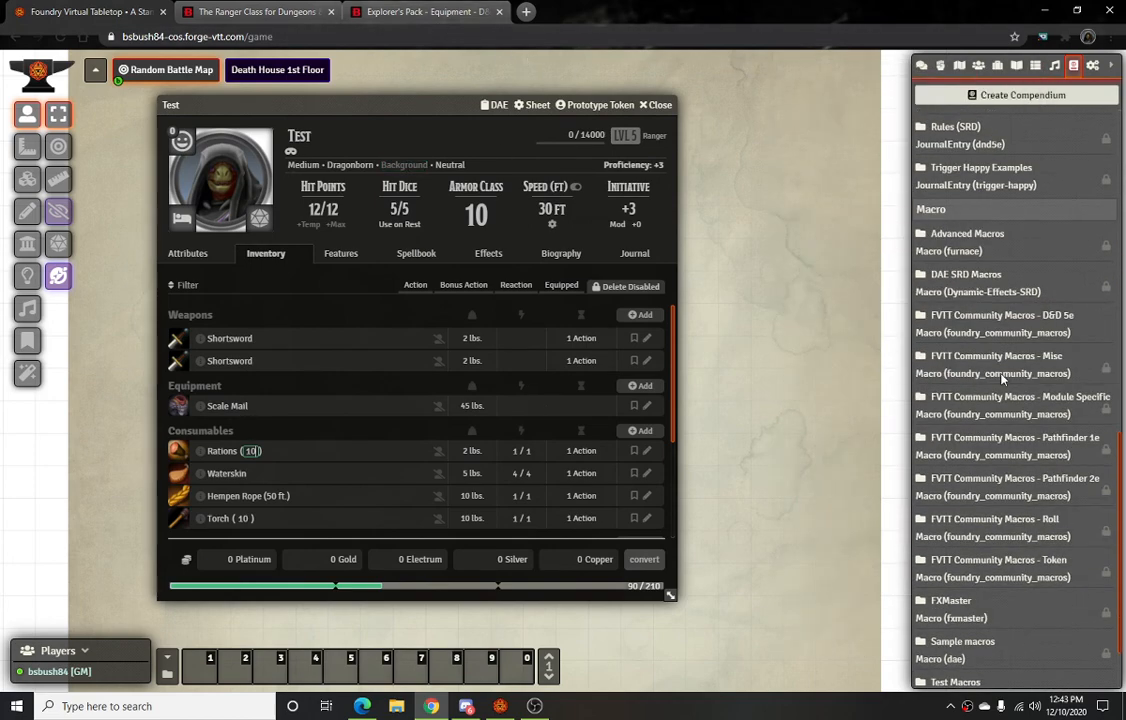
{"action": "scroll", "coordinate": [998, 385], "scroll_direction": "up", "scroll_amount": 3}
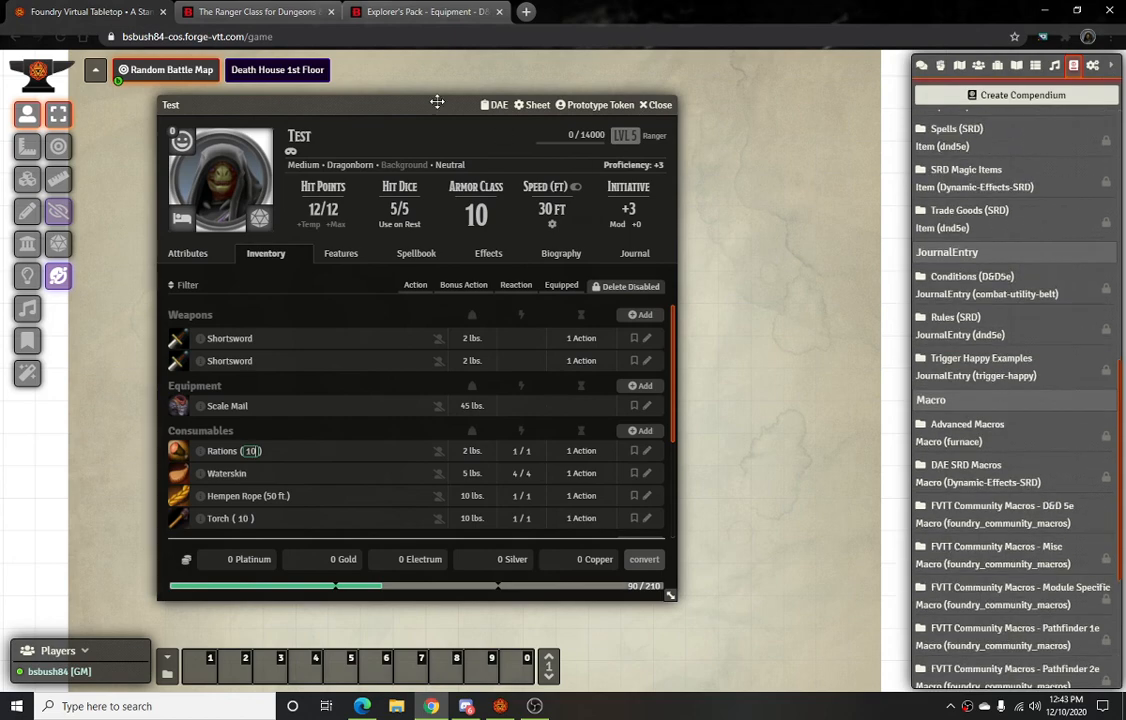
{"action": "left_click", "coordinate": [425, 12]}
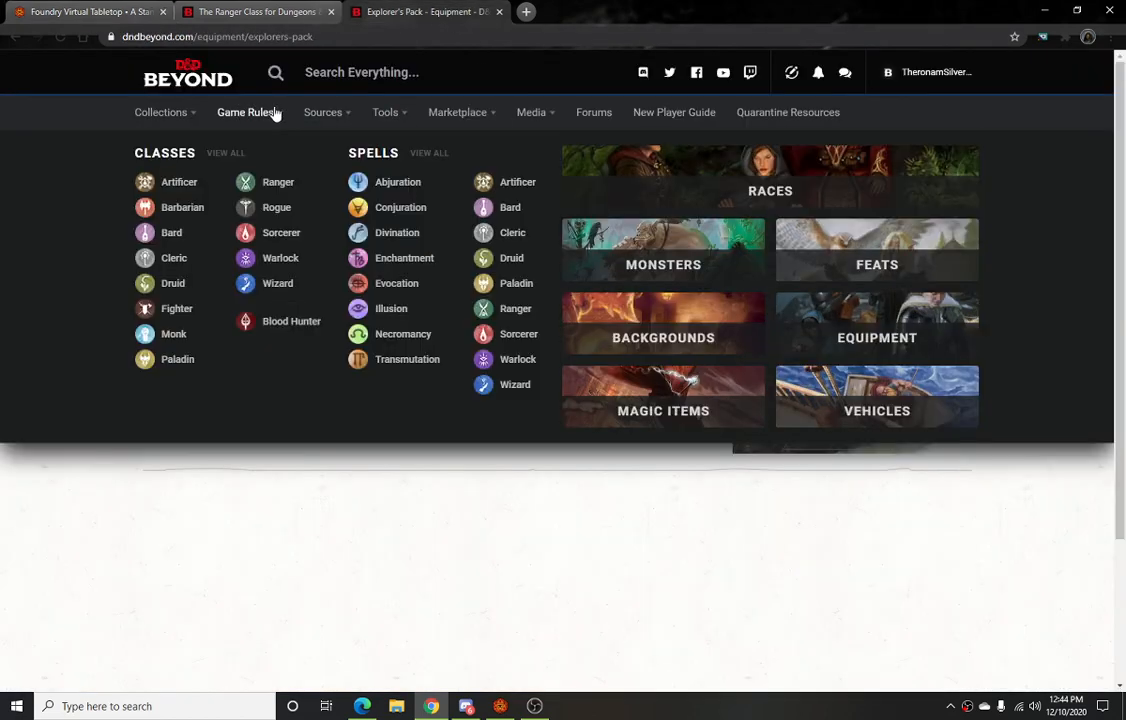
{"action": "mouse_move", "coordinate": [338, 114]}
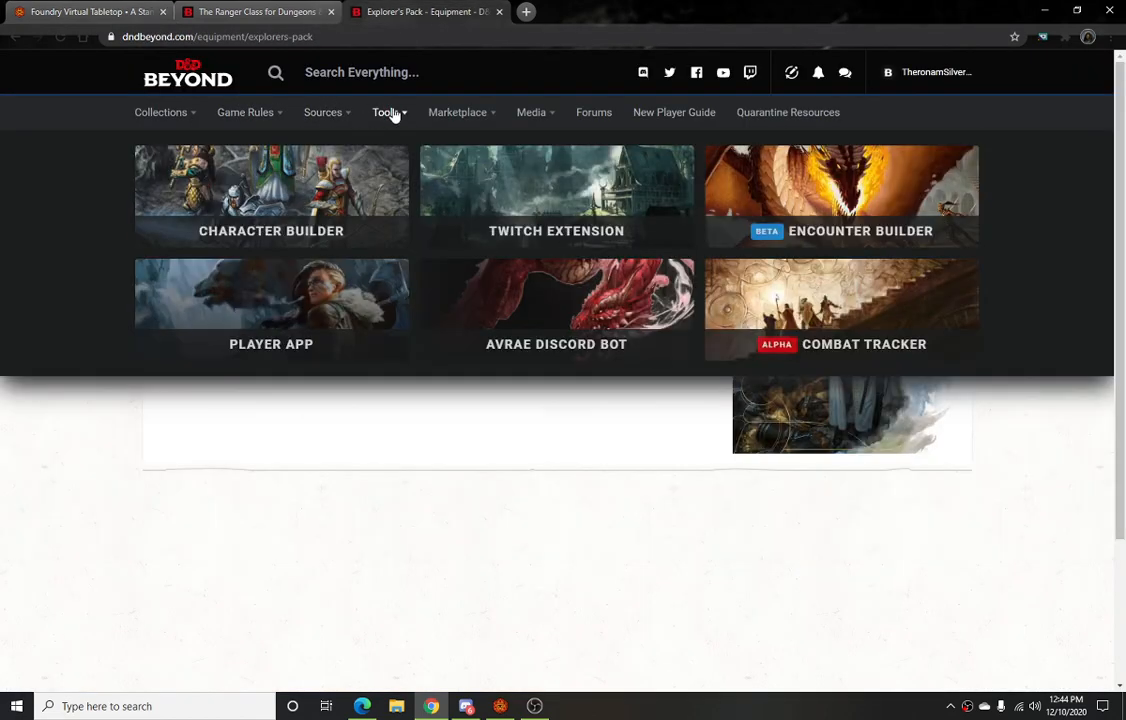
{"action": "mouse_move", "coordinate": [246, 120]}
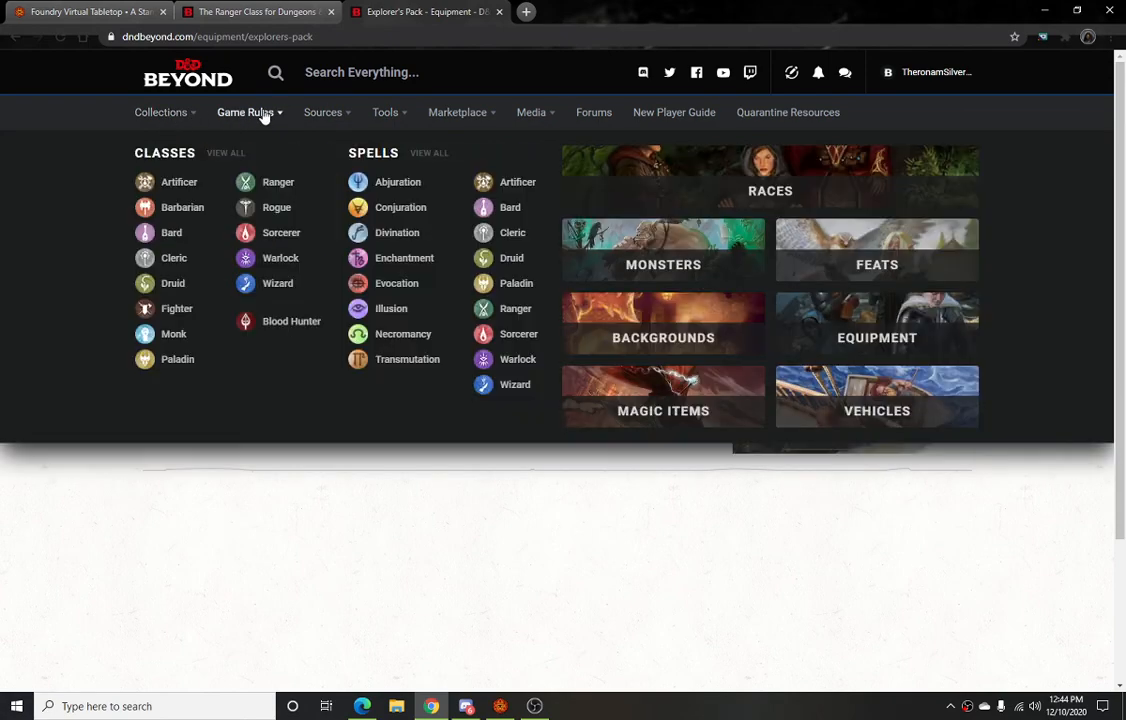
{"action": "left_click", "coordinate": [660, 330]}
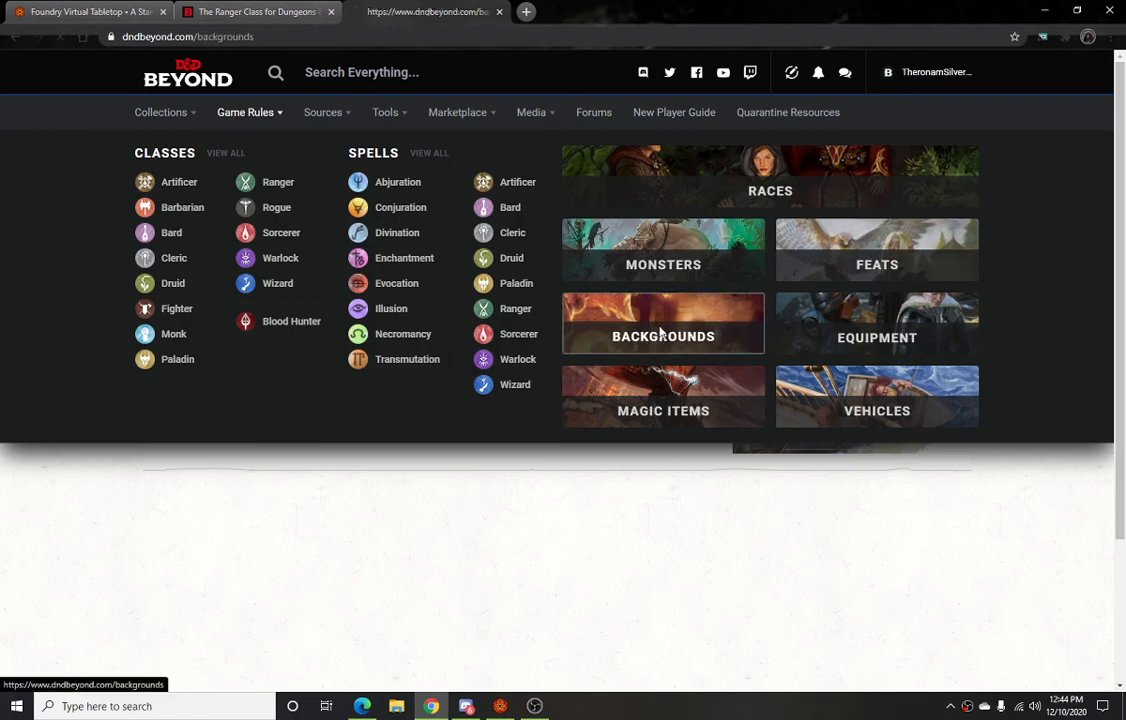
{"action": "scroll", "coordinate": [311, 422], "scroll_direction": "down", "scroll_amount": 15}
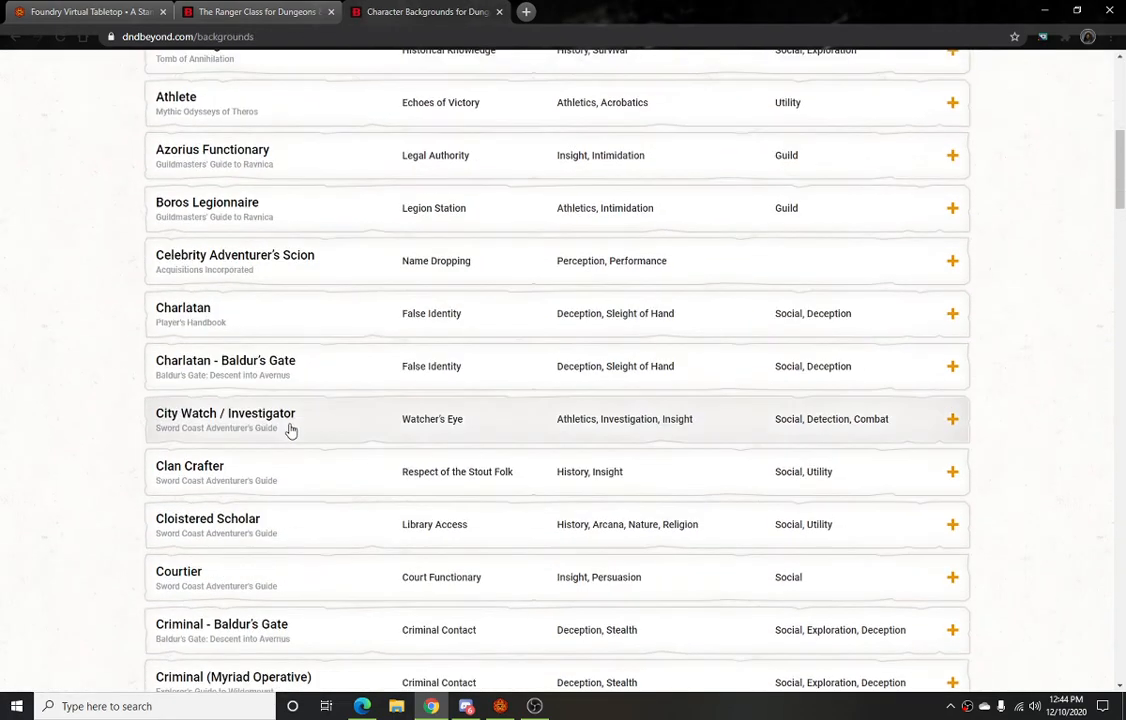
{"action": "scroll", "coordinate": [290, 430], "scroll_direction": "down", "scroll_amount": 20}
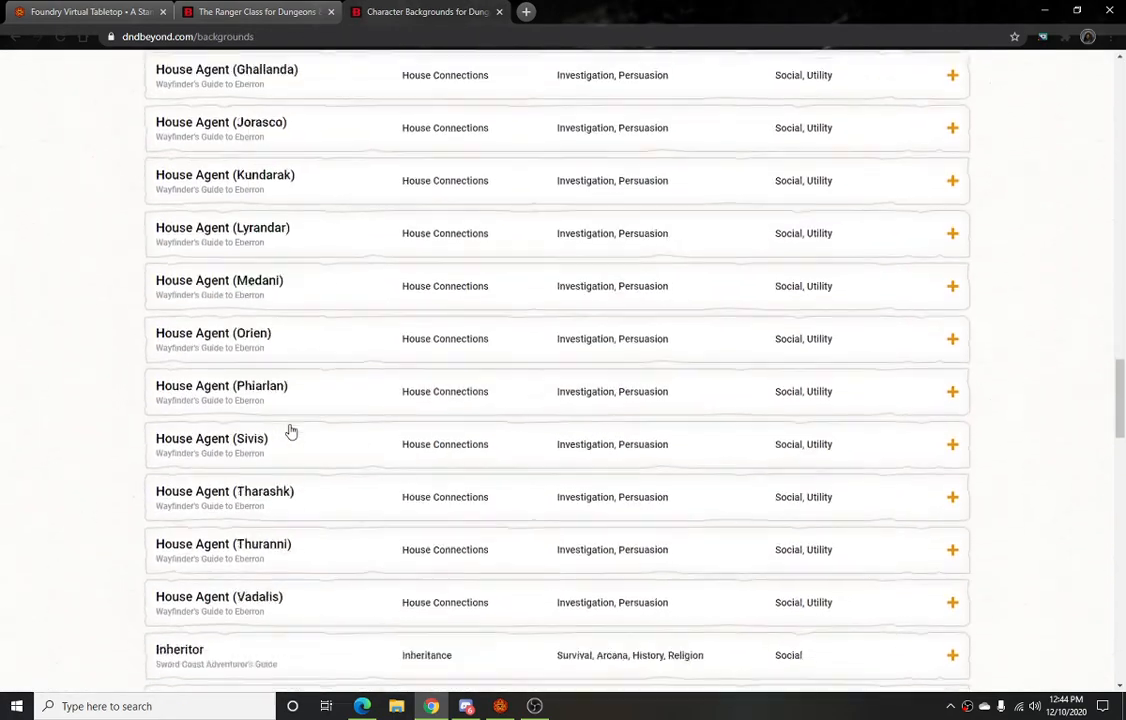
{"action": "left_click", "coordinate": [193, 396]}
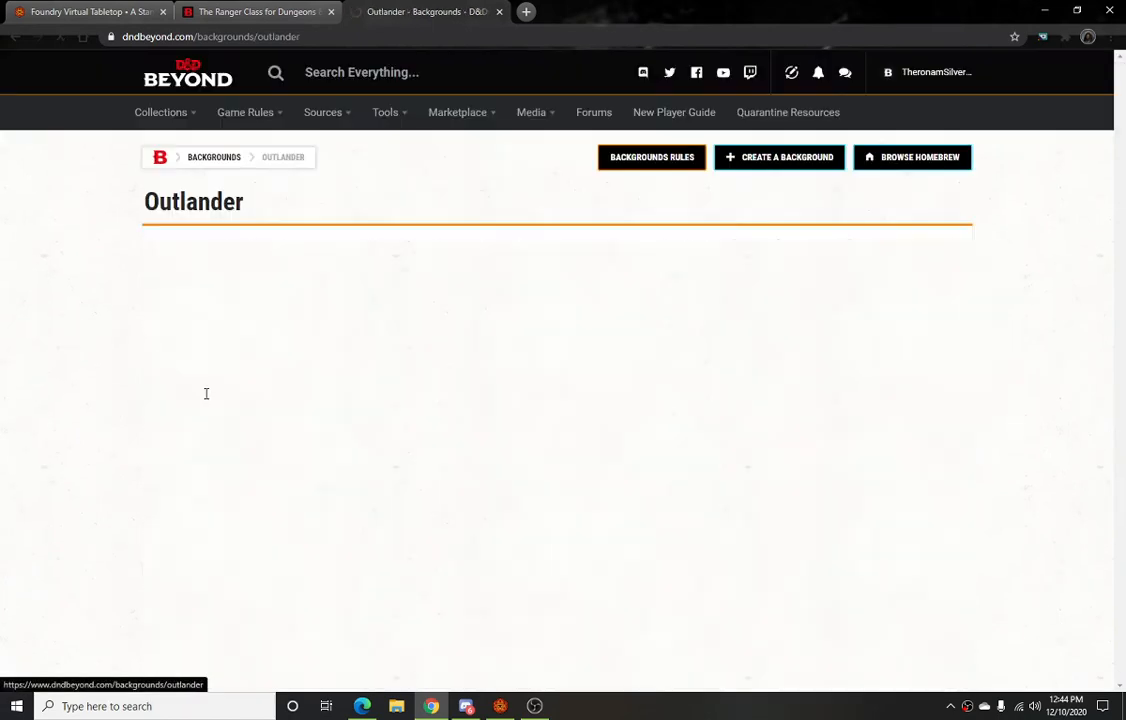
{"action": "scroll", "coordinate": [450, 488], "scroll_direction": "down", "scroll_amount": 1}
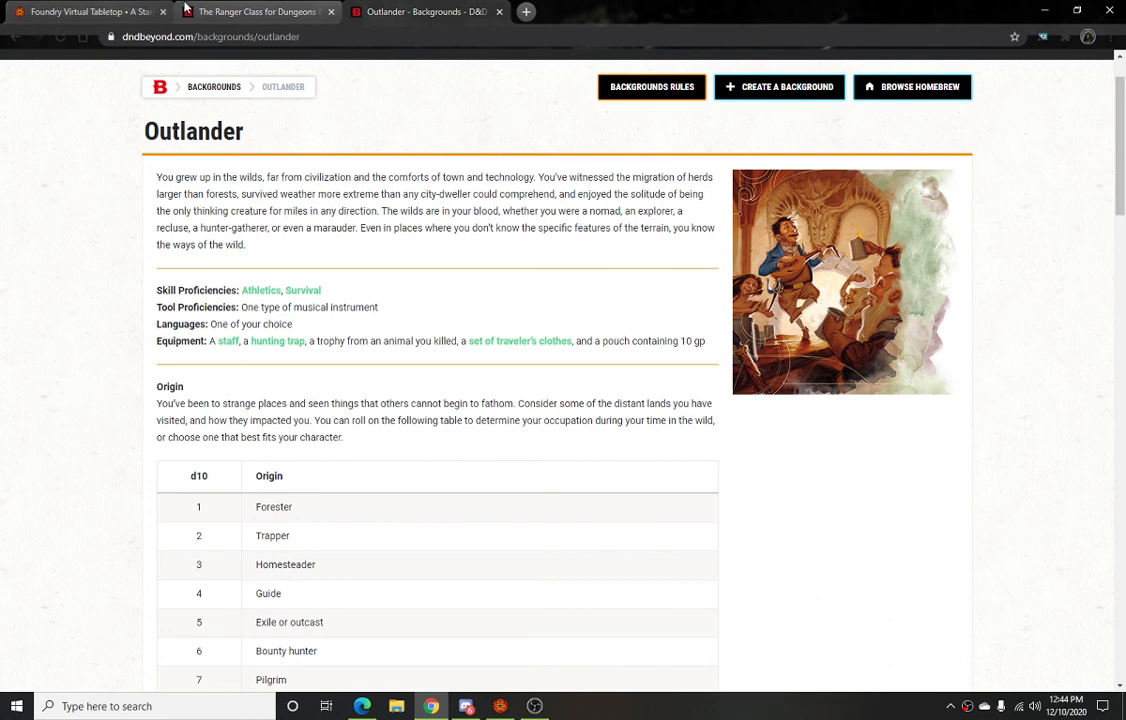
Return to Foundry, search the Items (SRD) compendium for "staff" and add the plain Staff to the character's inventory
{"action": "left_click", "coordinate": [127, 17]}
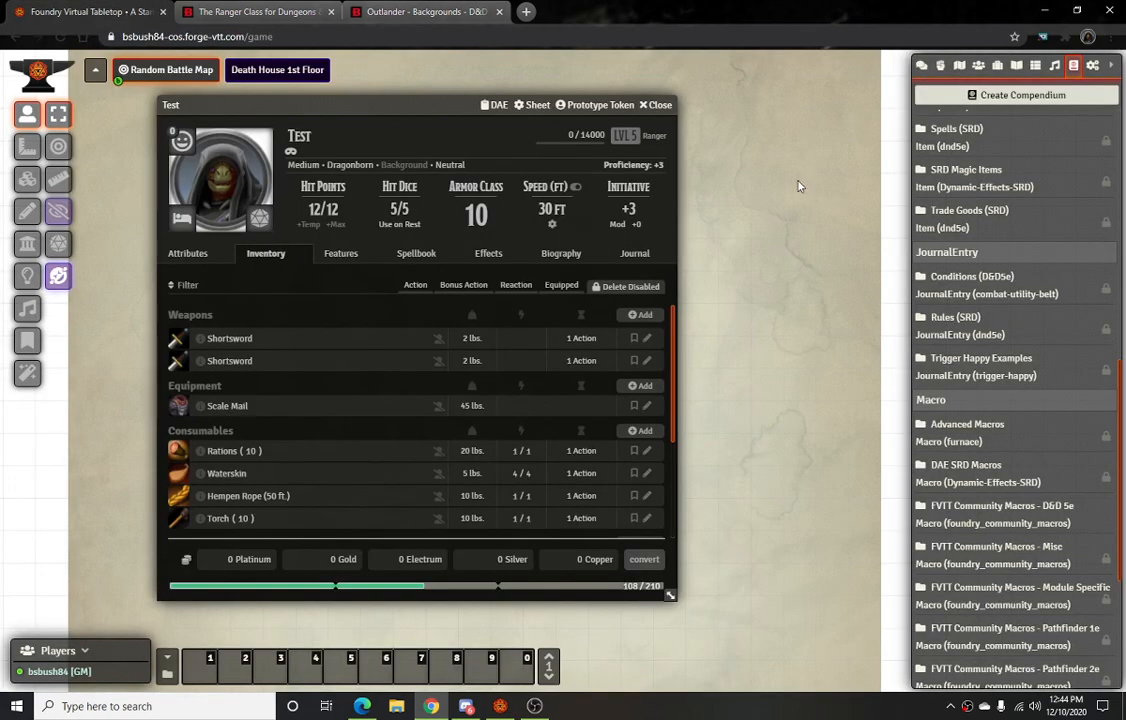
{"action": "scroll", "coordinate": [986, 462], "scroll_direction": "up", "scroll_amount": 3}
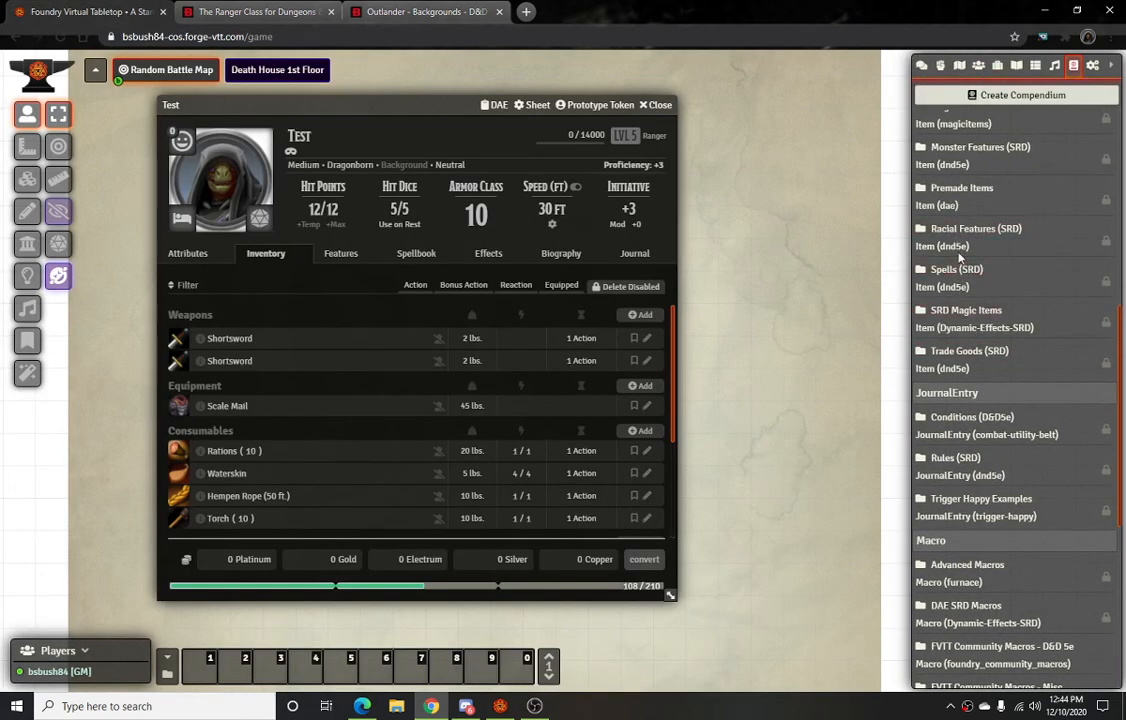
{"action": "scroll", "coordinate": [958, 259], "scroll_direction": "up", "scroll_amount": 2}
{"action": "scroll", "coordinate": [966, 236], "scroll_direction": "up", "scroll_amount": 2}
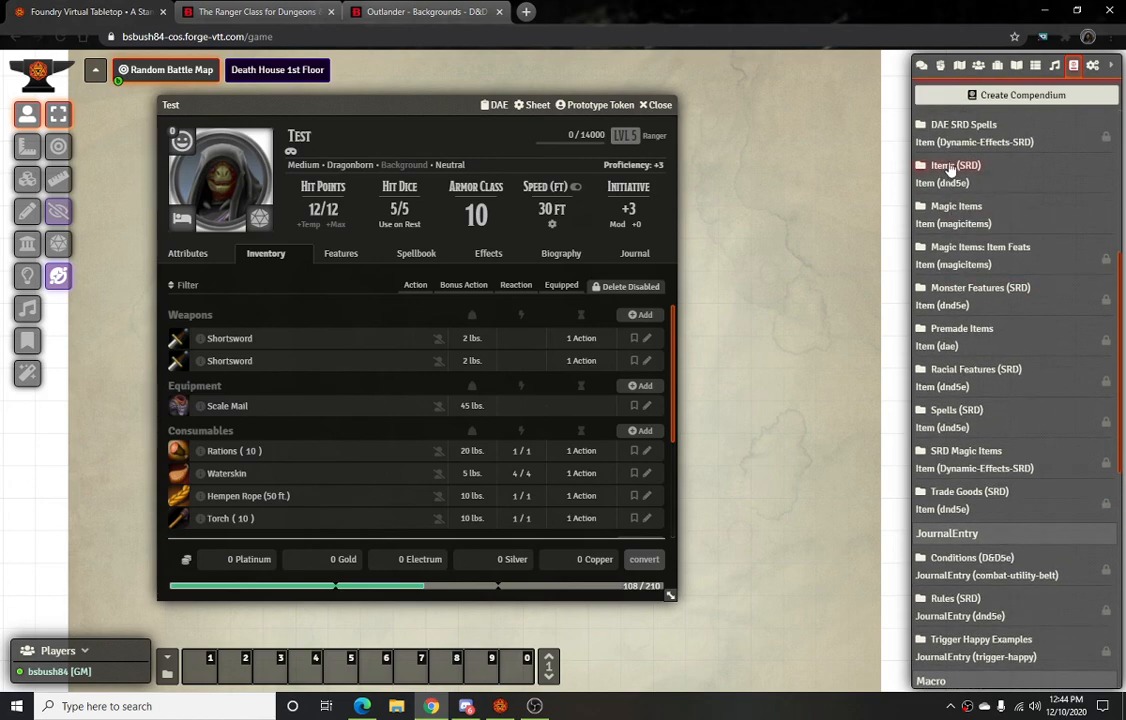
{"action": "left_click", "coordinate": [948, 160]}
{"action": "double_click", "coordinate": [935, 107]}
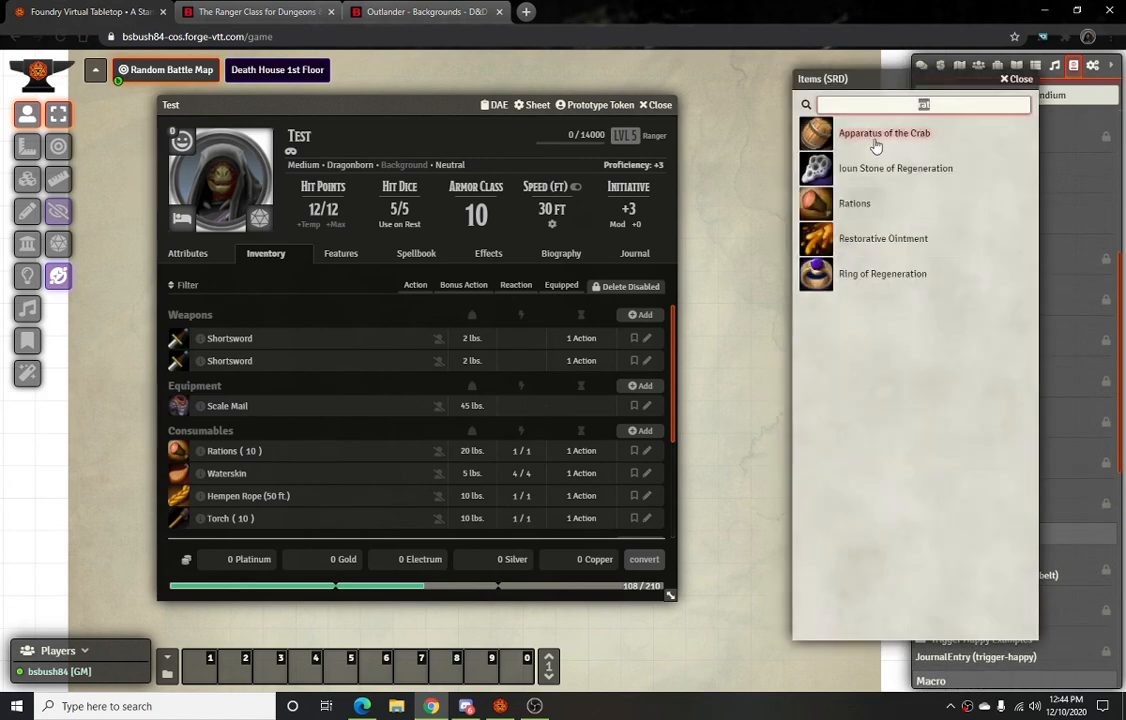
{"action": "type", "text": "staff"}
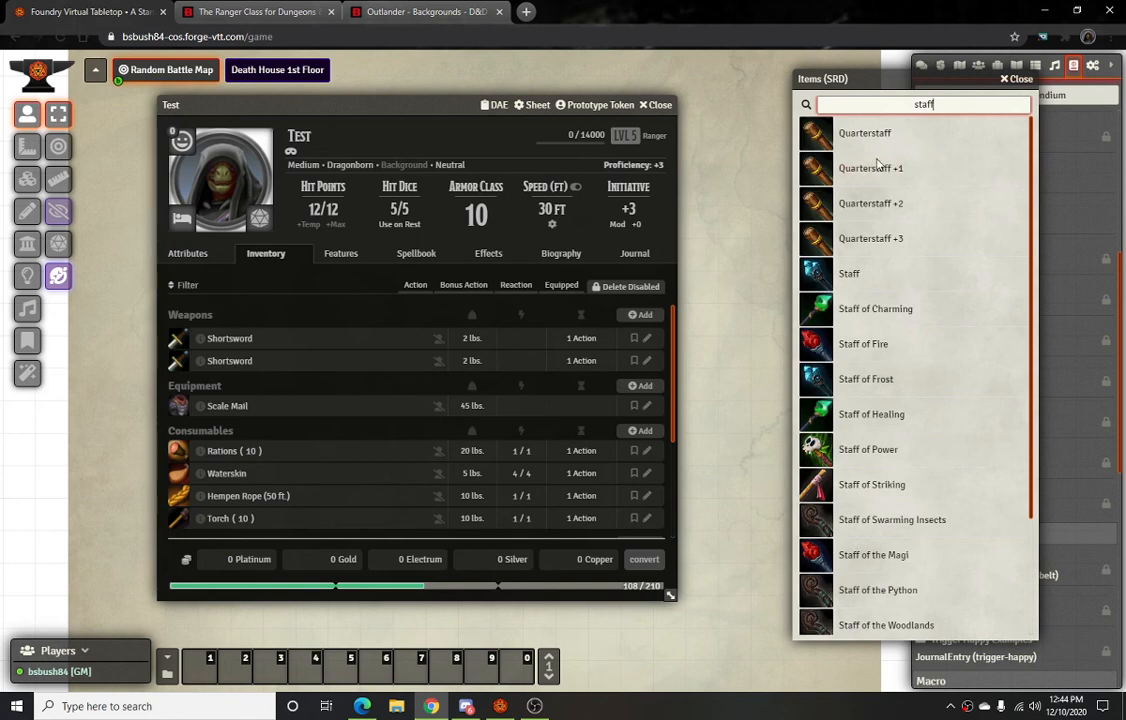
{"action": "left_click_drag", "start_coordinate": [849, 278], "coordinate": [410, 372]}
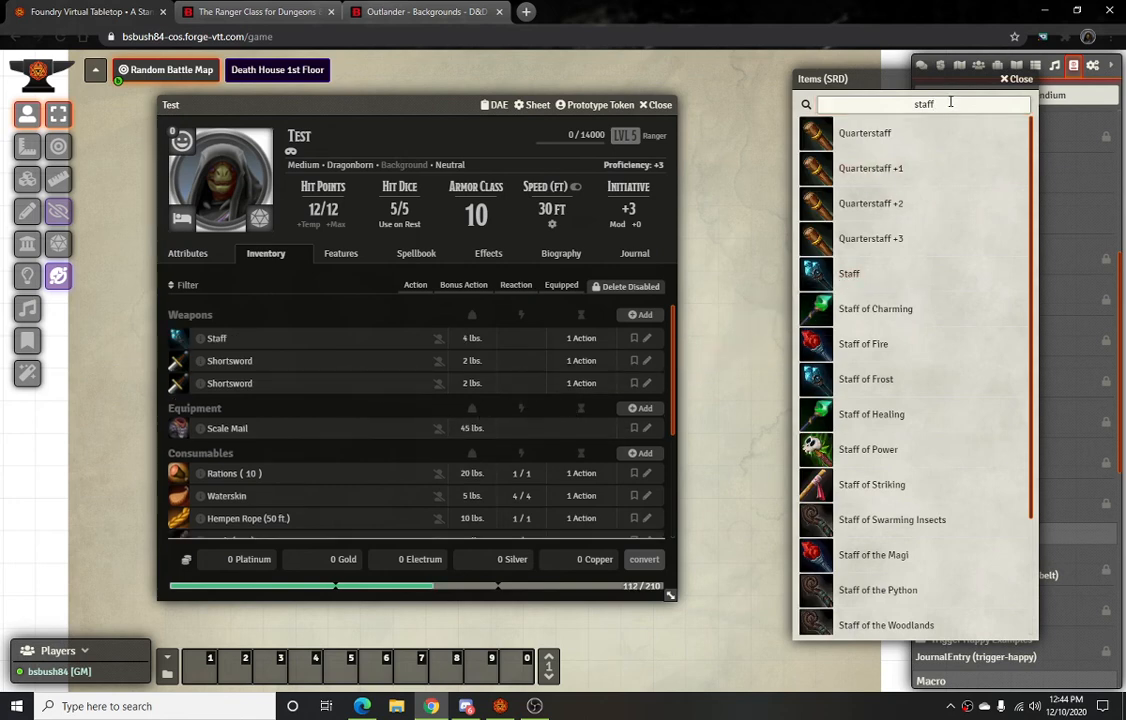
Find Traveler's Clothes and the Hunting Trap in the Items (SRD) compendium and add both to the inventory
{"action": "left_click_drag", "start_coordinate": [949, 103], "coordinate": [822, 127]}
{"action": "type", "text": "trav"}
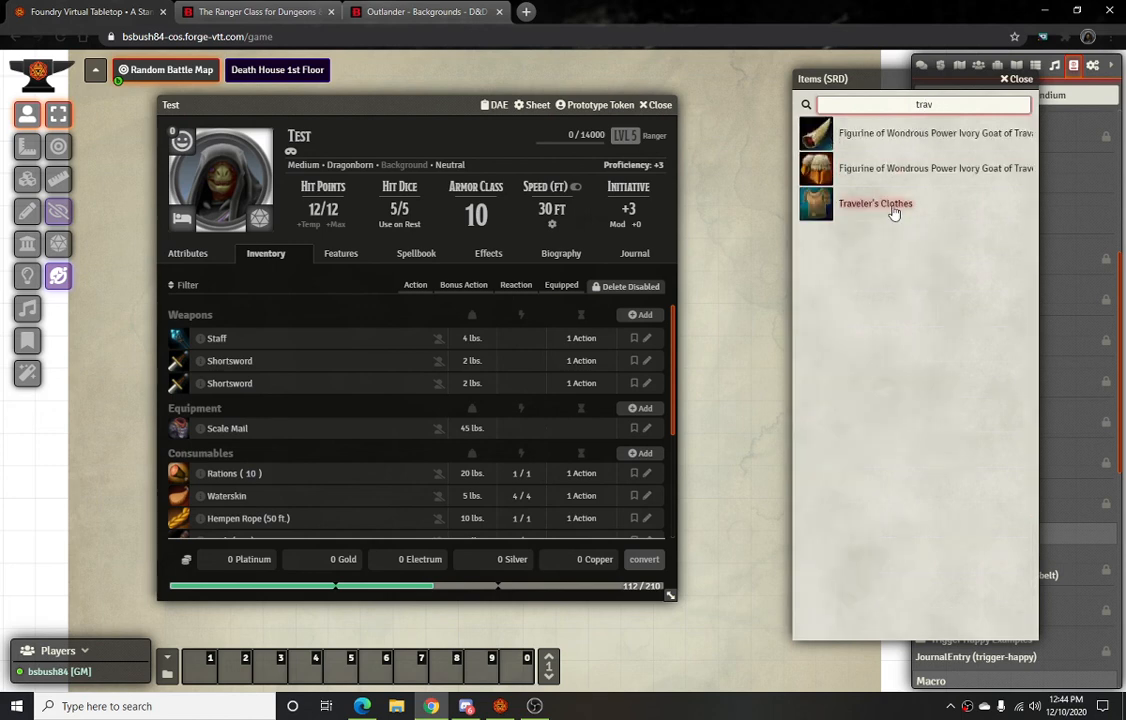
{"action": "left_click_drag", "start_coordinate": [893, 213], "coordinate": [468, 380]}
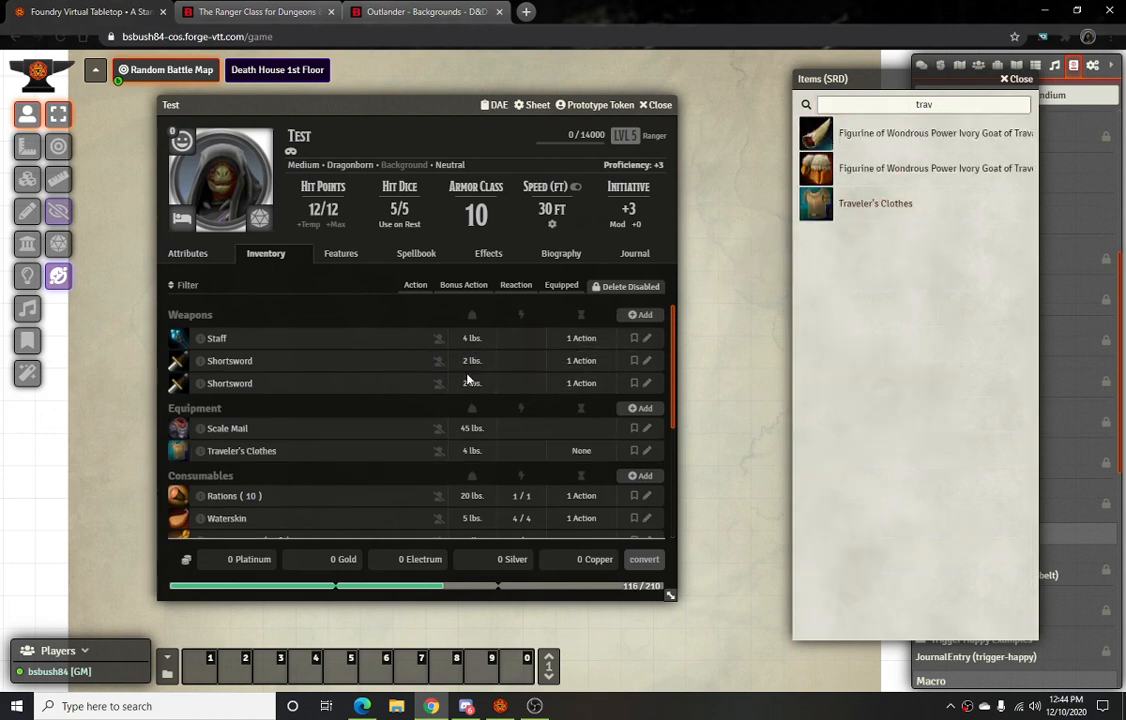
{"action": "left_click", "coordinate": [945, 104]}
{"action": "key", "text": "BackSpace"}
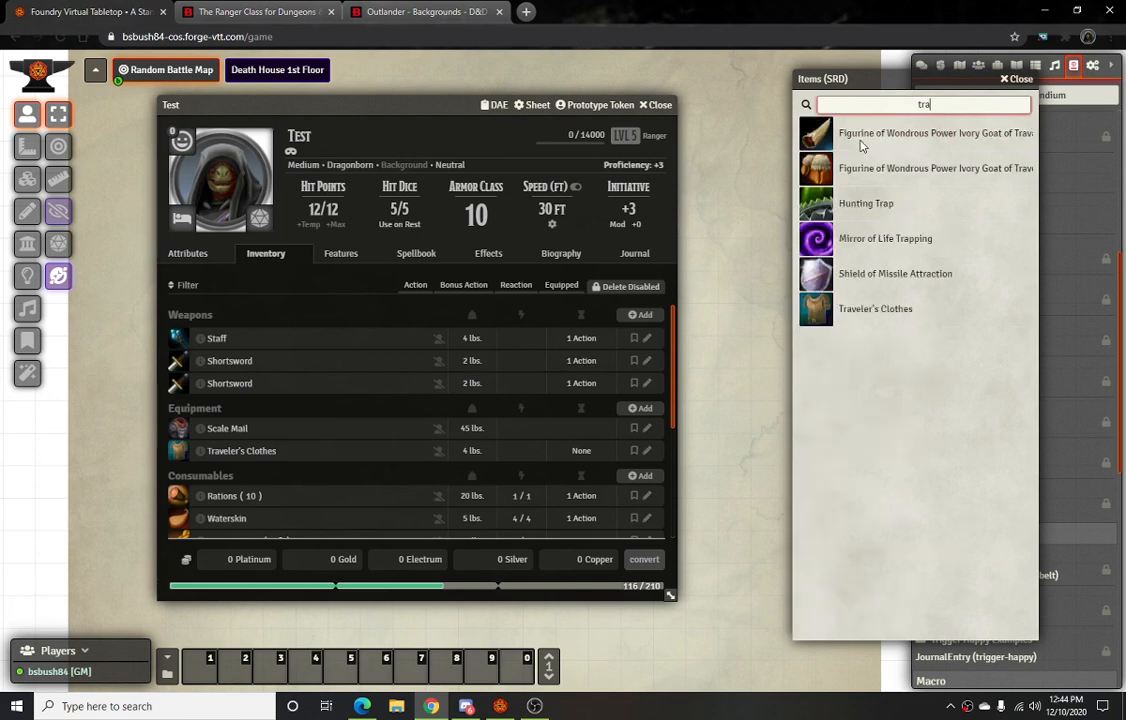
{"action": "left_click_drag", "start_coordinate": [829, 198], "coordinate": [471, 385]}
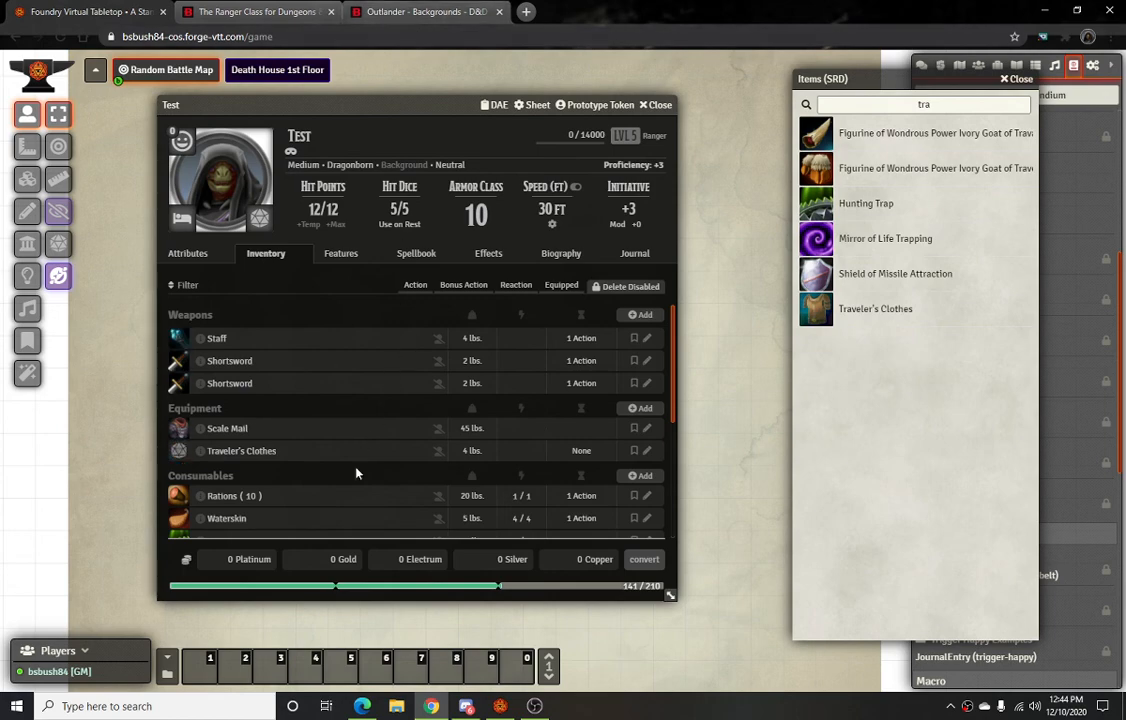
Set the character's gold to 10 and review the Outlander background on D&D Beyond
{"action": "left_click", "coordinate": [310, 559]}
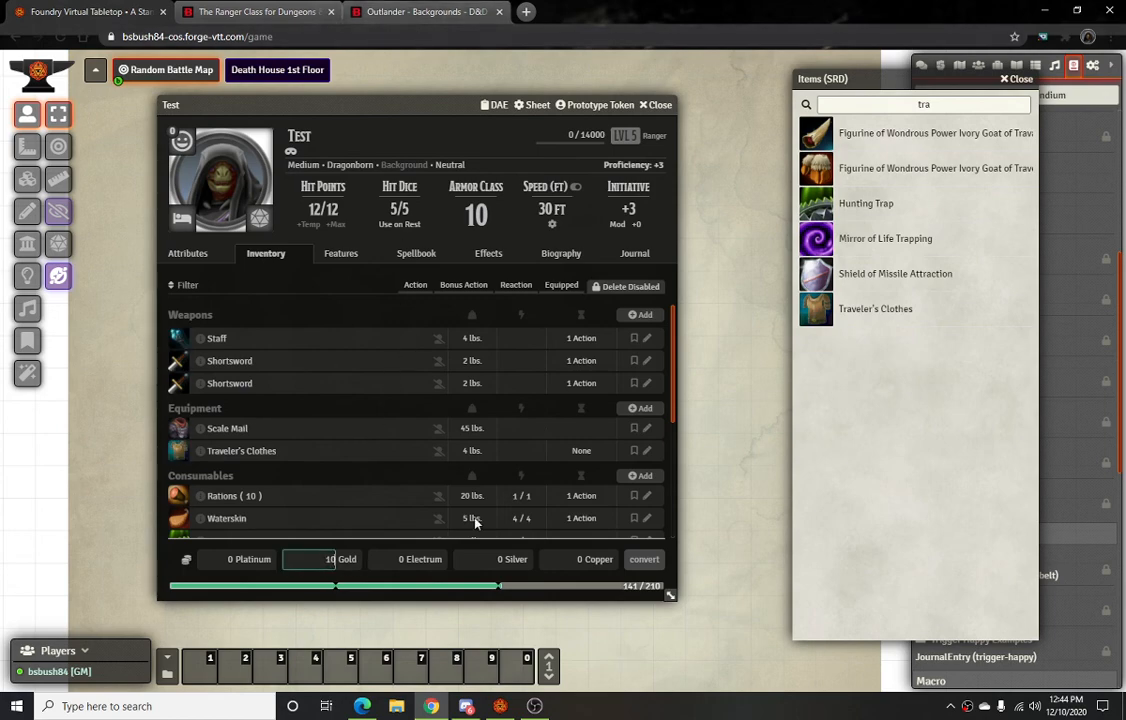
{"action": "left_click", "coordinate": [405, 11]}
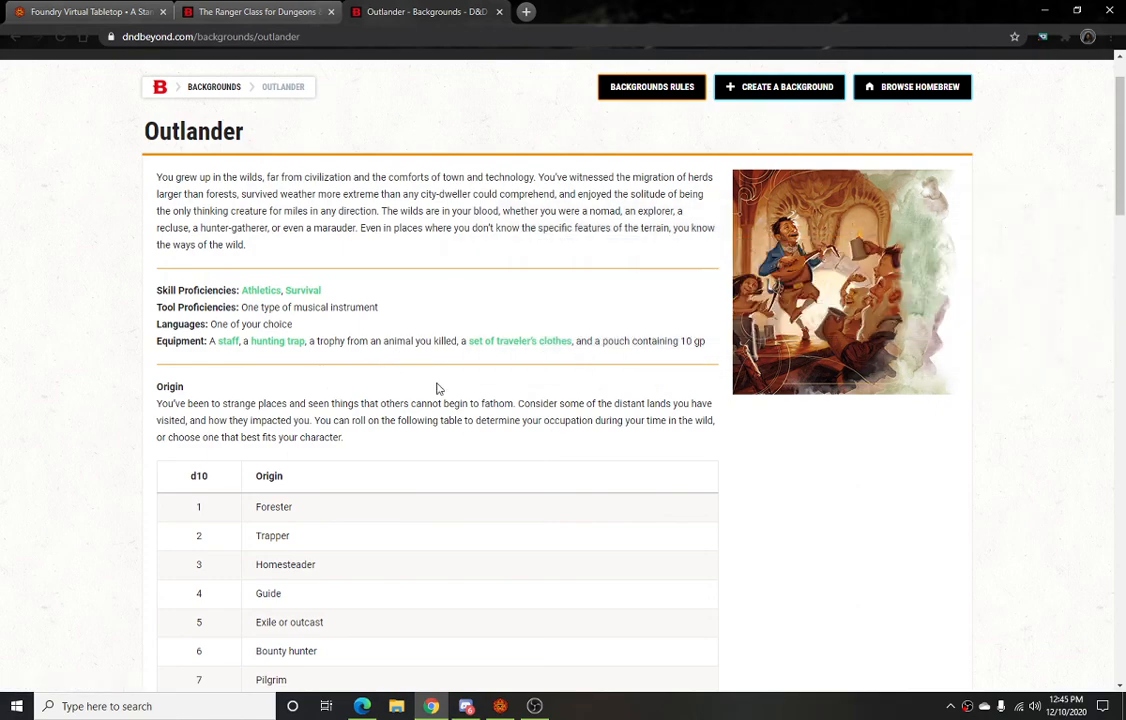
{"action": "scroll", "coordinate": [330, 360], "scroll_direction": "down", "scroll_amount": 3}
{"action": "scroll", "coordinate": [300, 280], "scroll_direction": "up", "scroll_amount": 4}
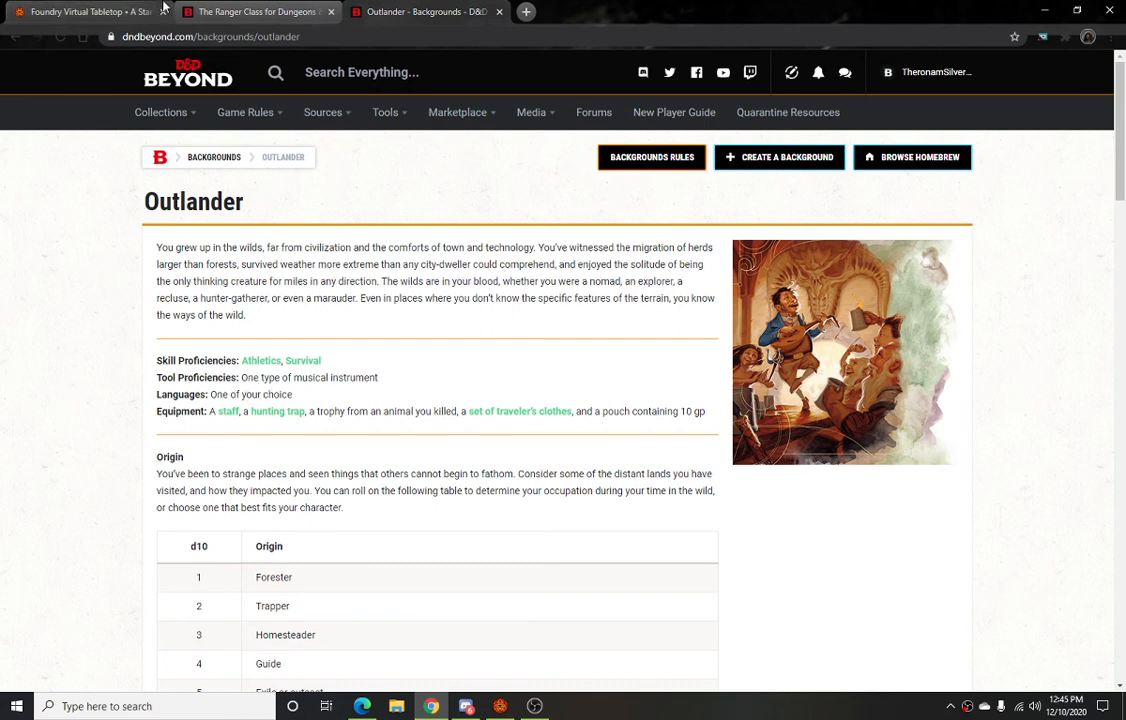
Recheck the Outlander skill proficiencies and mark the Test character as proficient in Survival
{"action": "left_click", "coordinate": [228, 20]}
{"action": "left_click", "coordinate": [100, 22]}
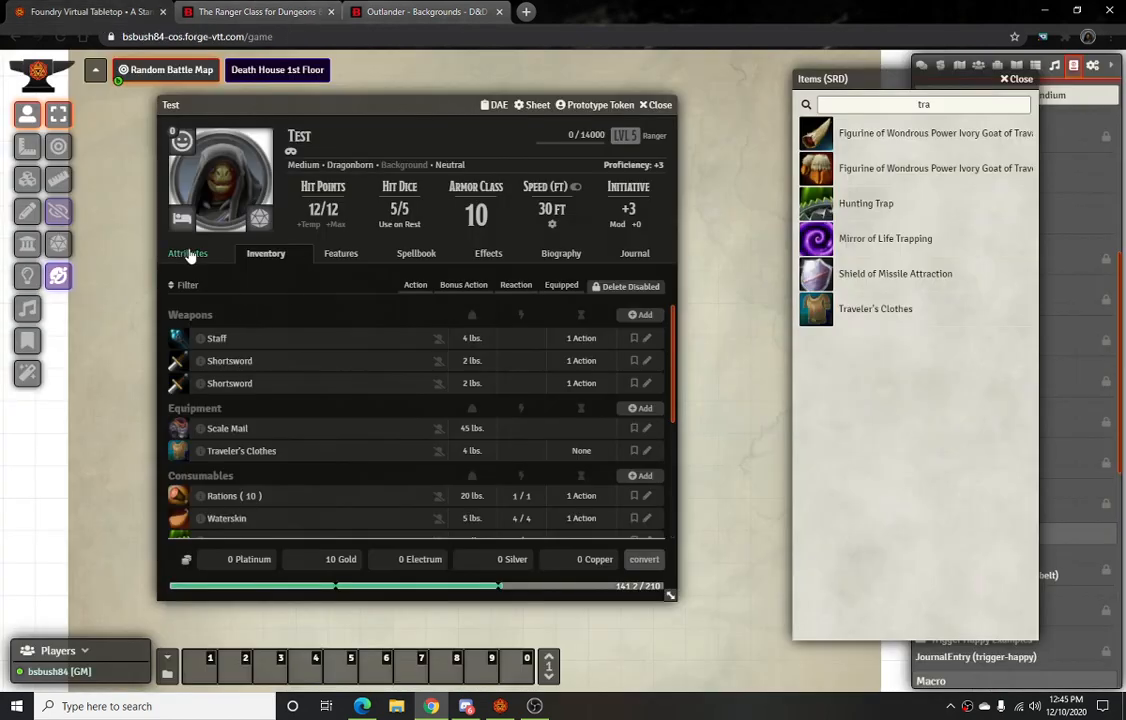
{"action": "left_click", "coordinate": [188, 253]}
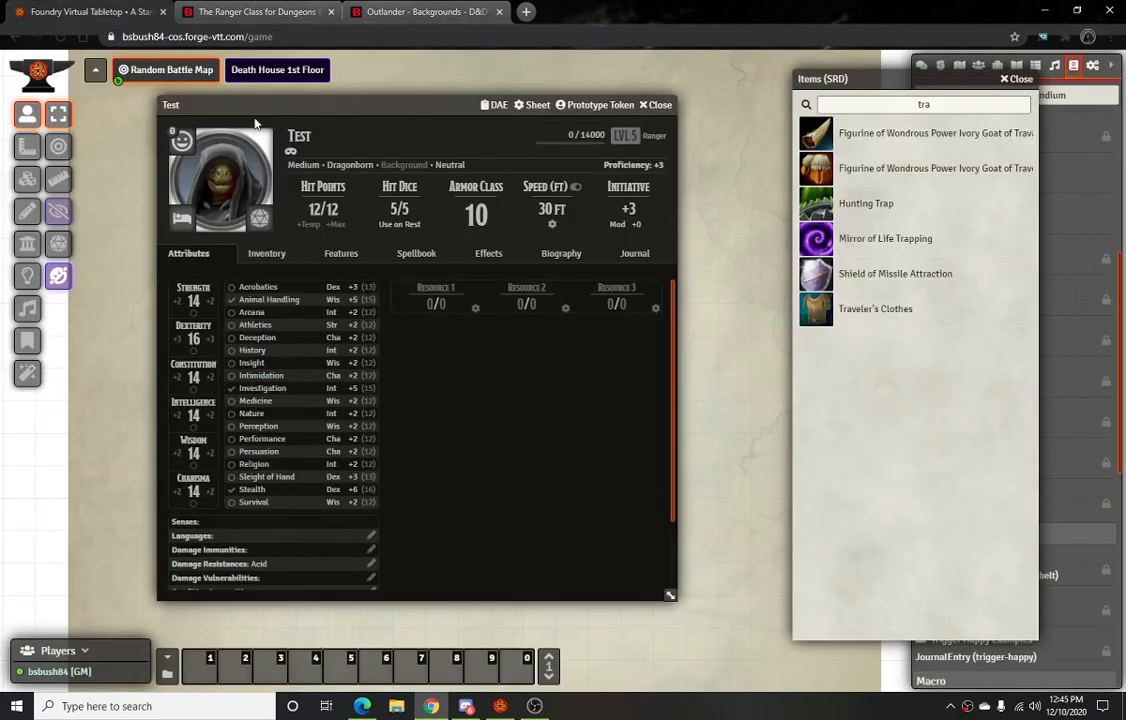
{"action": "left_click", "coordinate": [450, 14]}
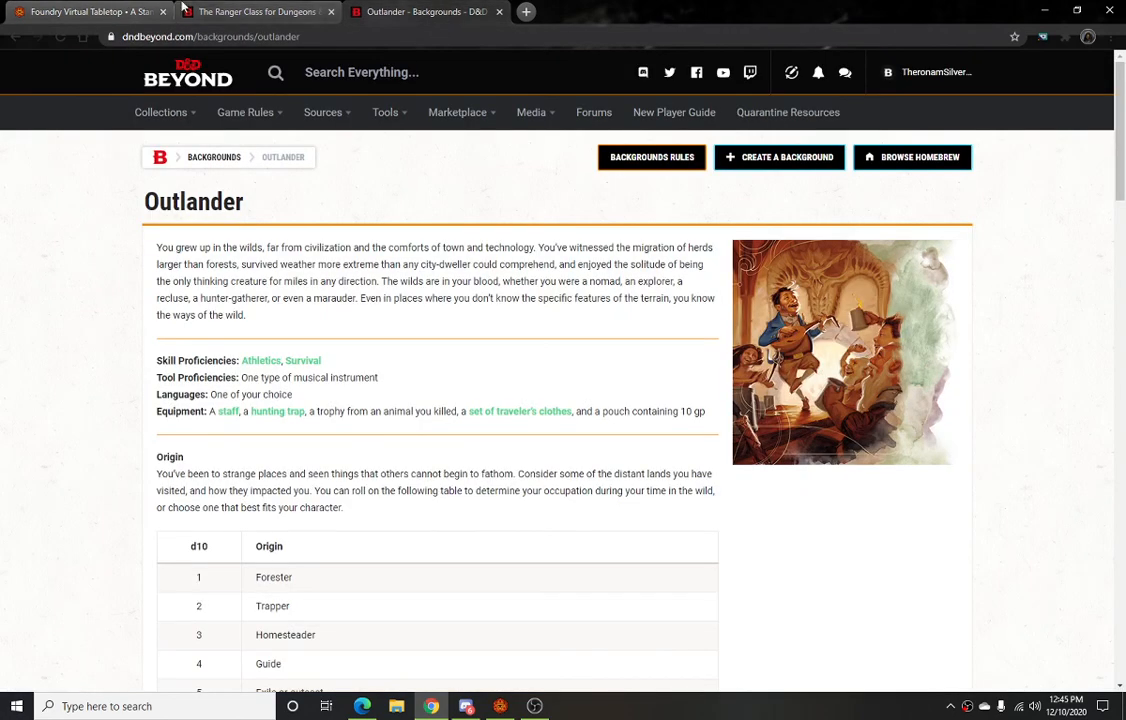
{"action": "left_click", "coordinate": [80, 14]}
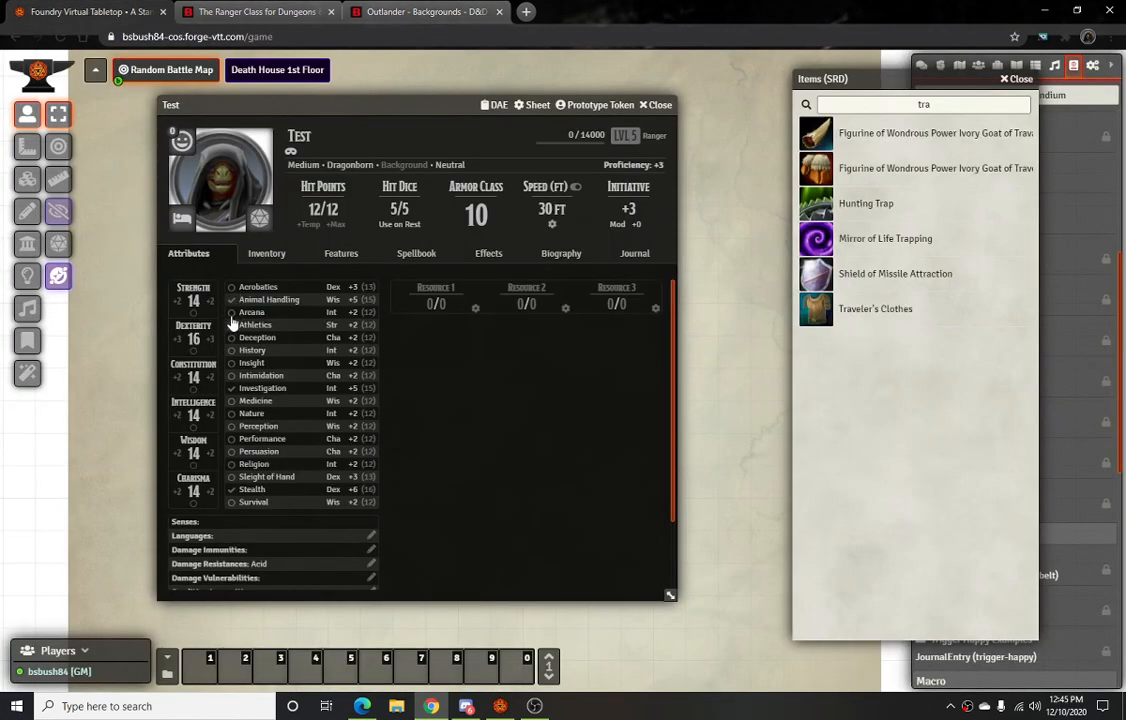
{"action": "left_click", "coordinate": [232, 504]}
Add Lute as a special tool proficiency for the Test character
{"action": "scroll", "coordinate": [267, 518], "scroll_direction": "down", "scroll_amount": 2}
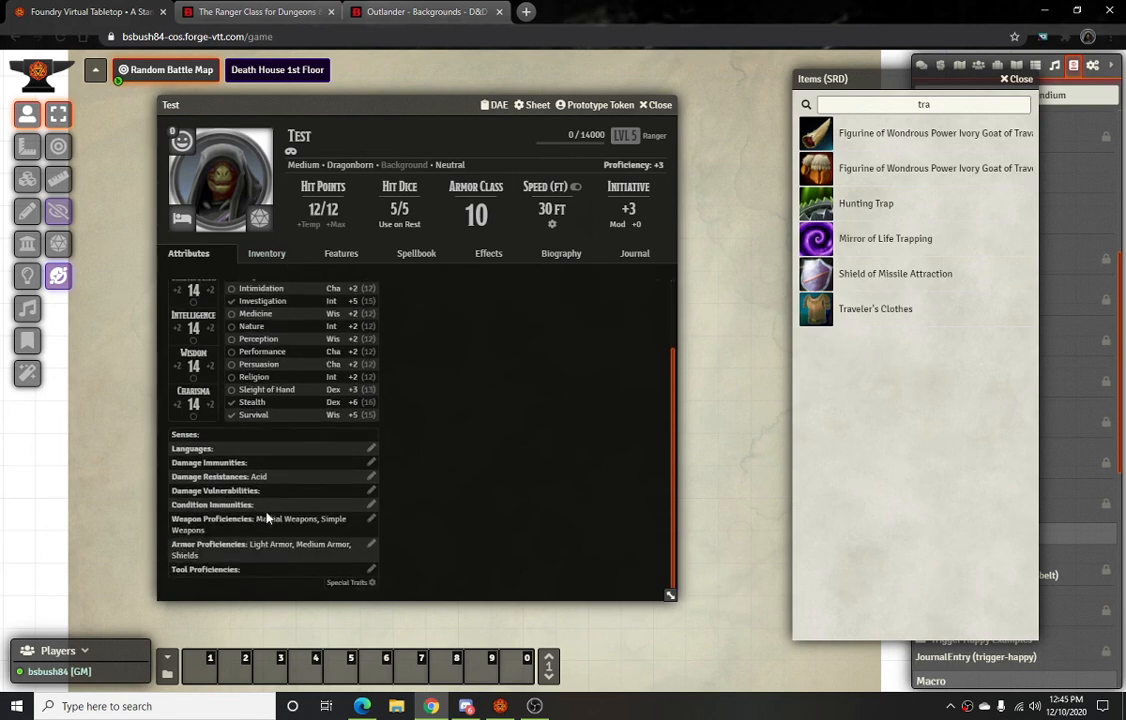
{"action": "left_click", "coordinate": [371, 569]}
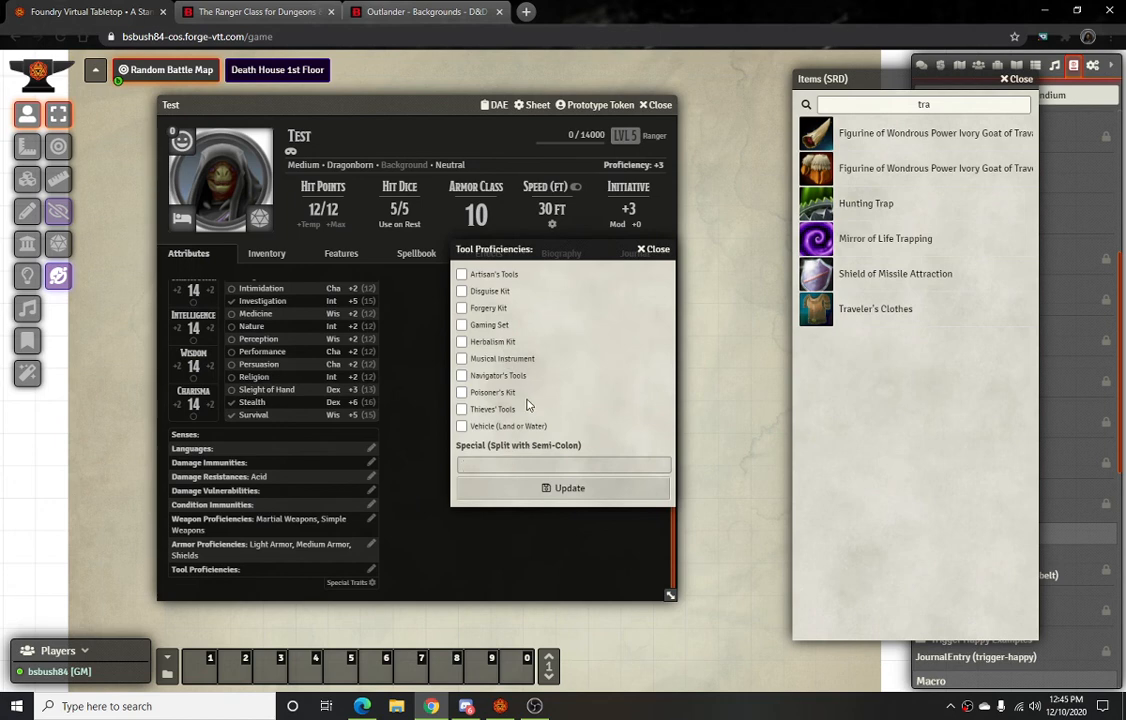
{"action": "left_click", "coordinate": [507, 467]}
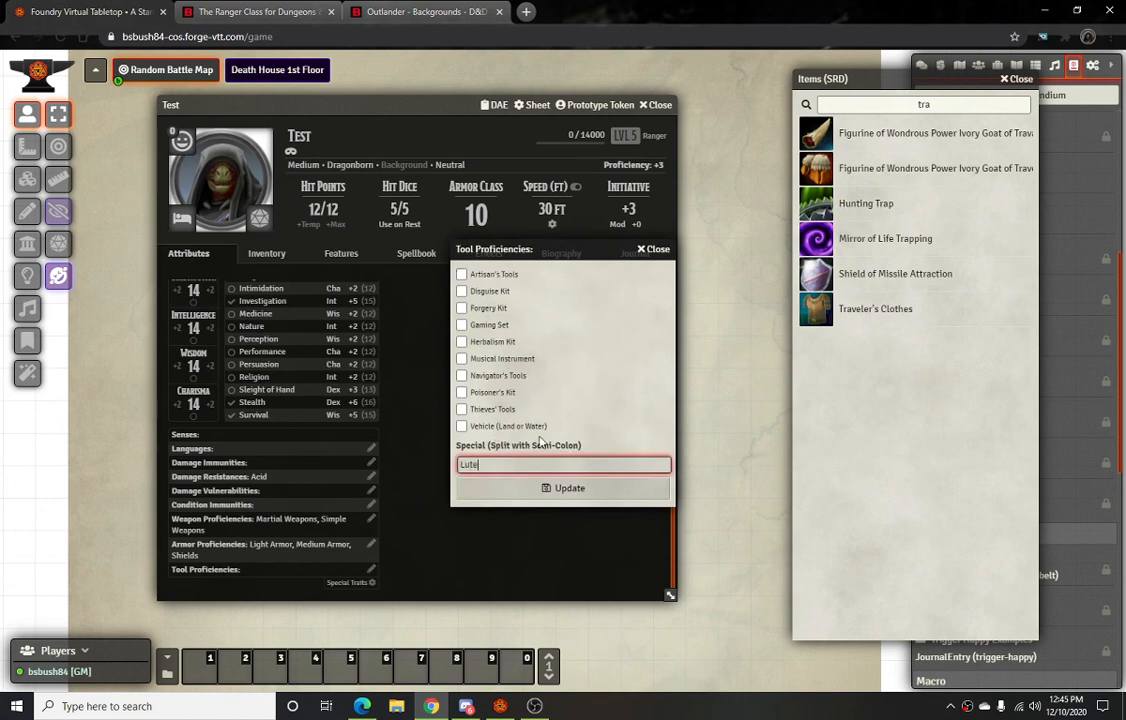
{"action": "left_click", "coordinate": [601, 423]}
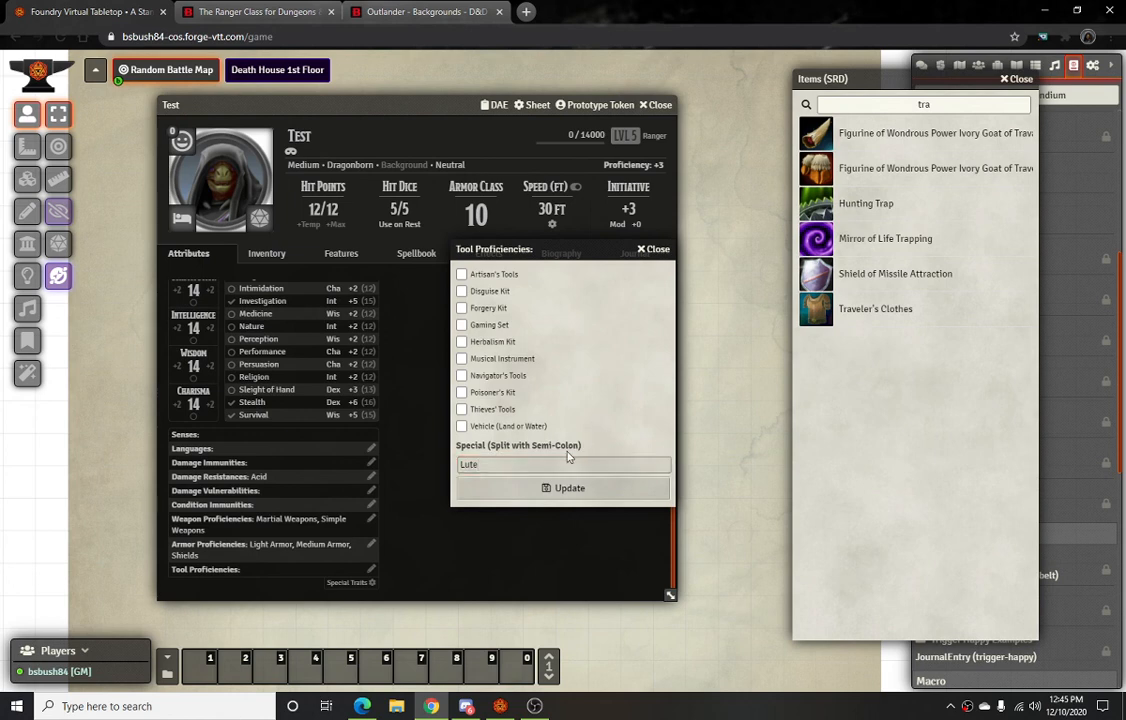
{"action": "left_click", "coordinate": [545, 488]}
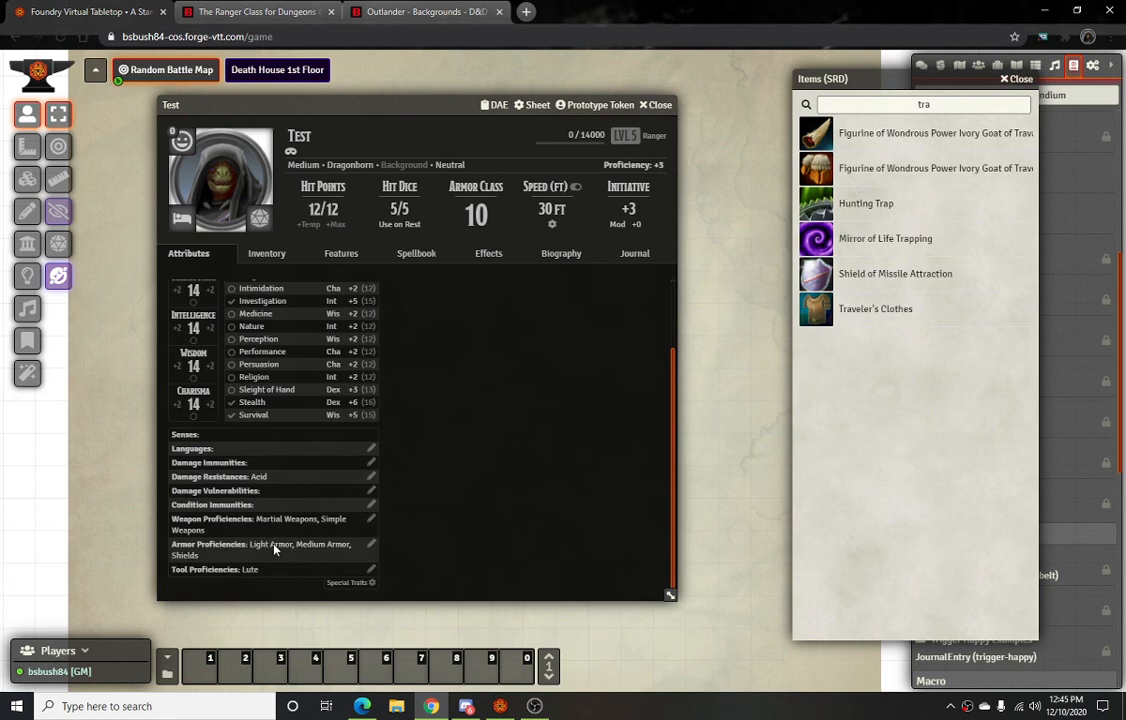
Search the Items (SRD) compendium for "lut" and add Musical Instrument: Lute to the character's inventory
{"action": "double_click", "coordinate": [899, 112]}
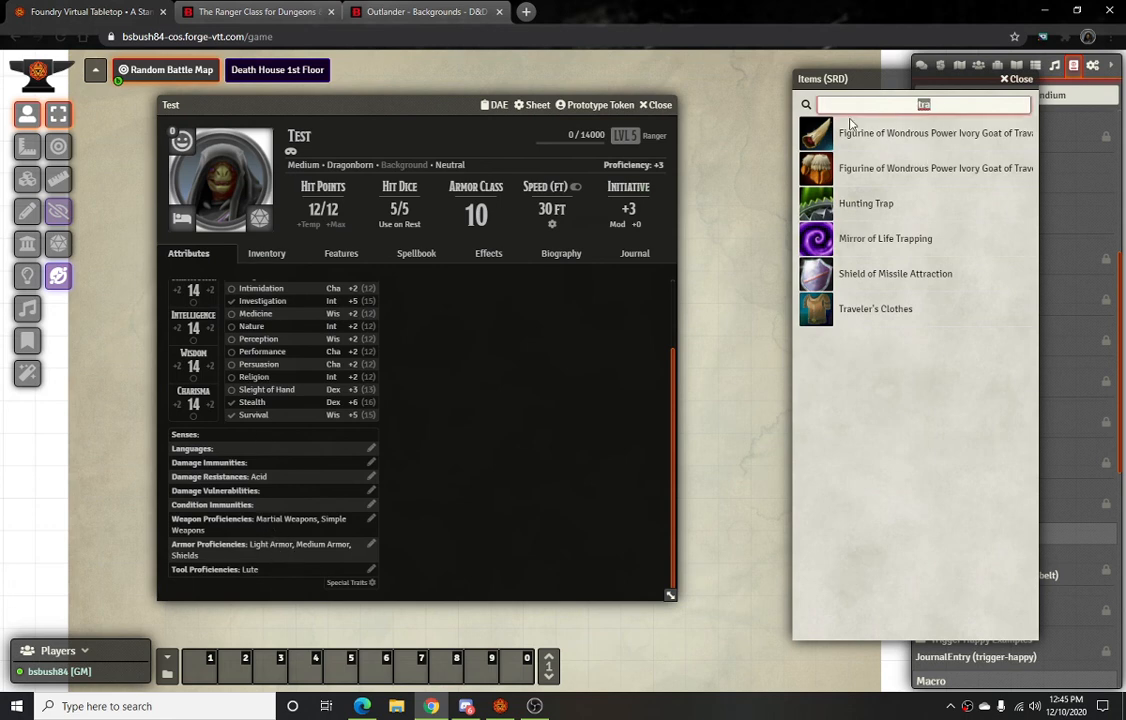
{"action": "type", "text": "lut"}
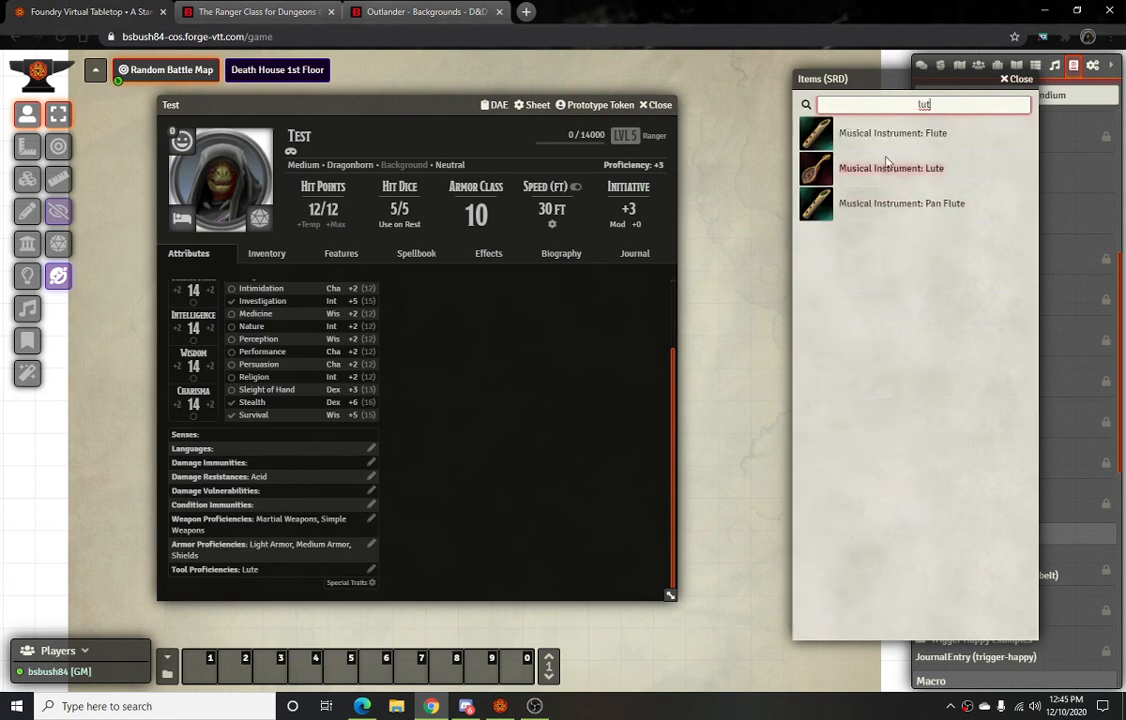
{"action": "left_click", "coordinate": [341, 253]}
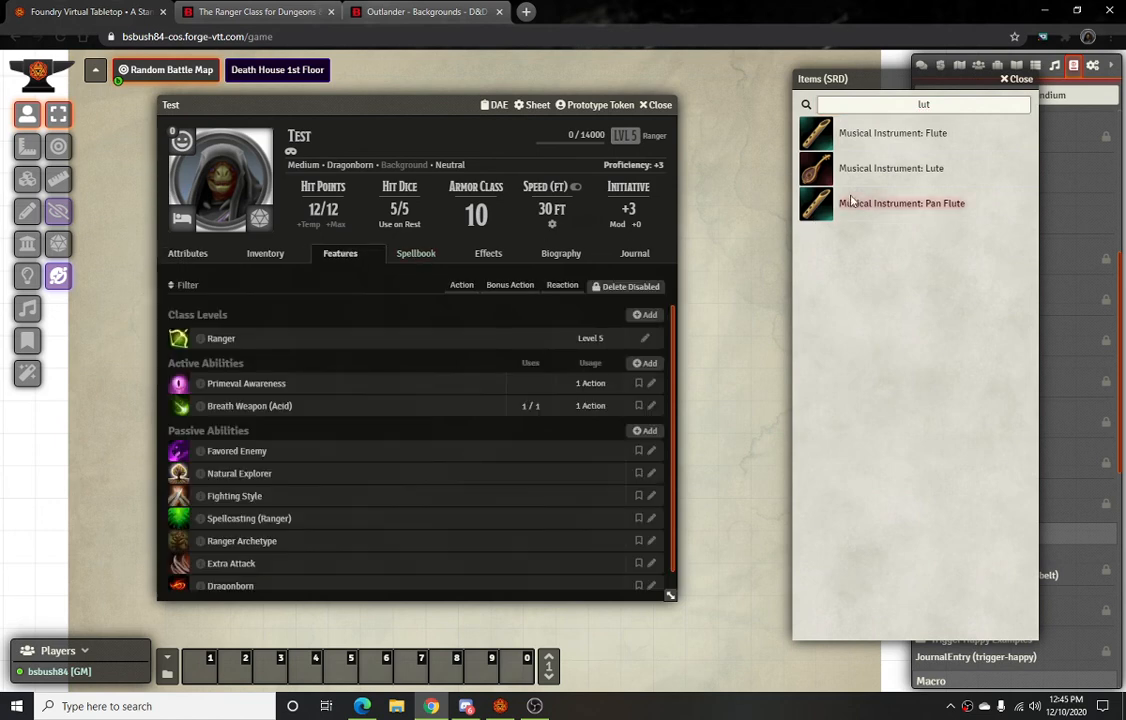
{"action": "left_click_drag", "start_coordinate": [890, 170], "coordinate": [395, 455]}
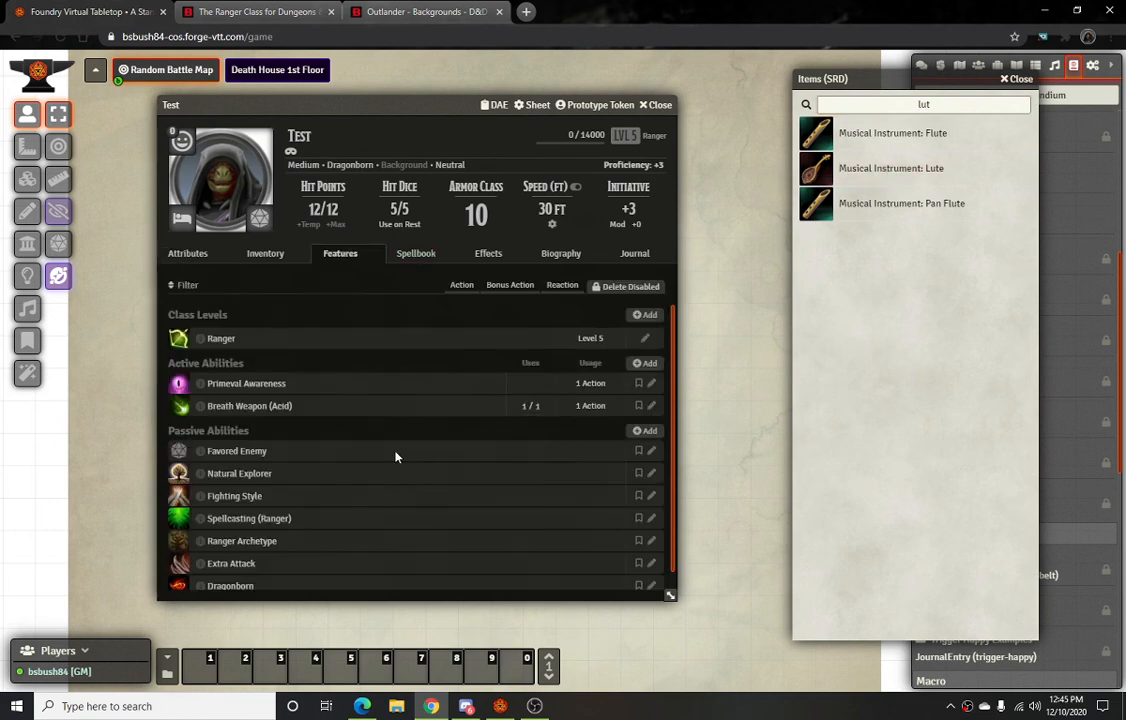
{"action": "left_click", "coordinate": [272, 253]}
{"action": "left_click_drag", "start_coordinate": [891, 168], "coordinate": [440, 465]}
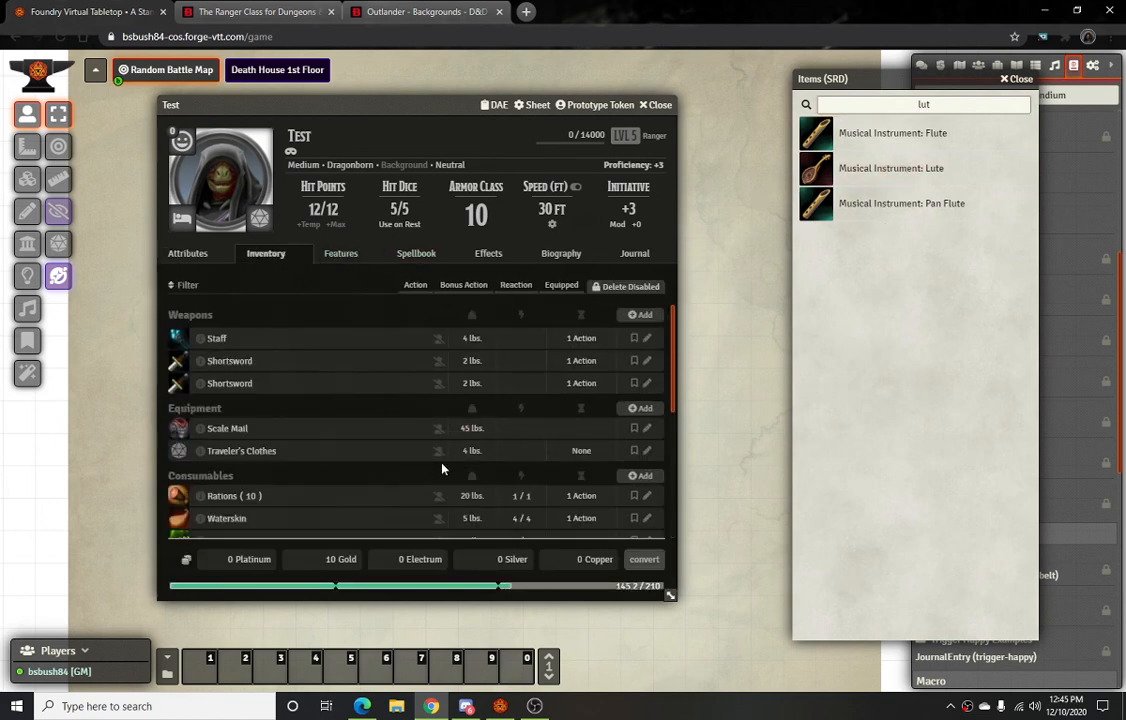
Delete the duplicate Musical Instrument: Lute from the inventory's tools, enabling item deletion only while removing it
{"action": "scroll", "coordinate": [343, 470], "scroll_direction": "down", "scroll_amount": 1}
{"action": "scroll", "coordinate": [343, 470], "scroll_direction": "down", "scroll_amount": 5}
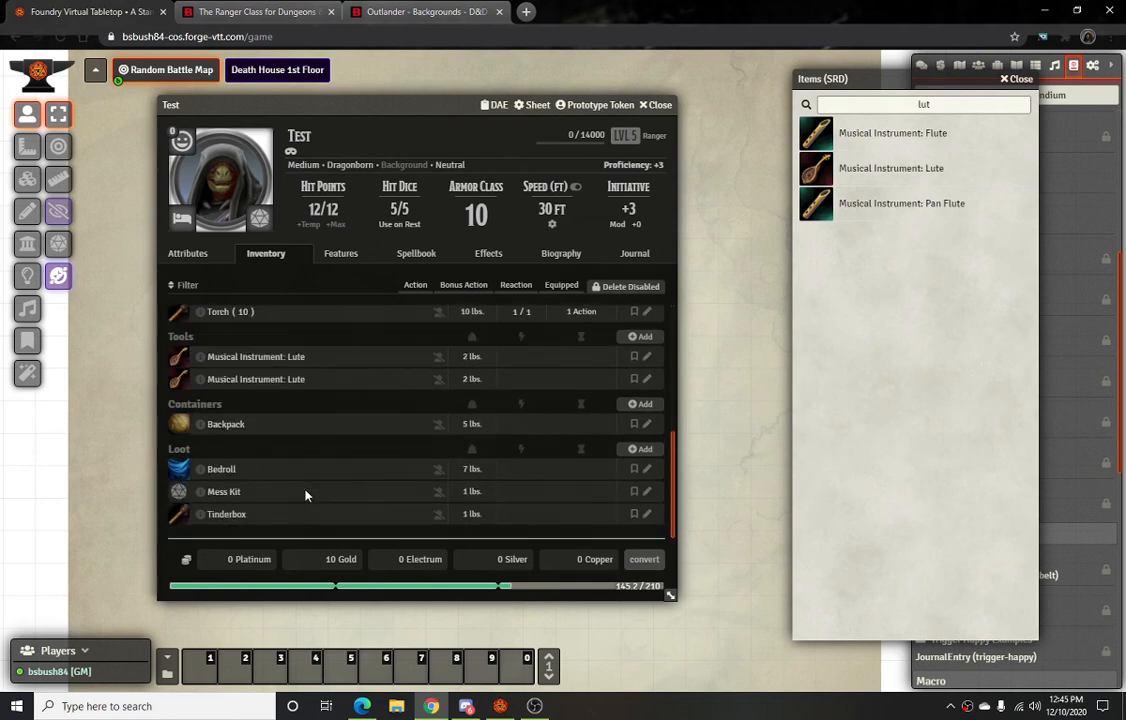
{"action": "scroll", "coordinate": [300, 445], "scroll_direction": "up", "scroll_amount": 2}
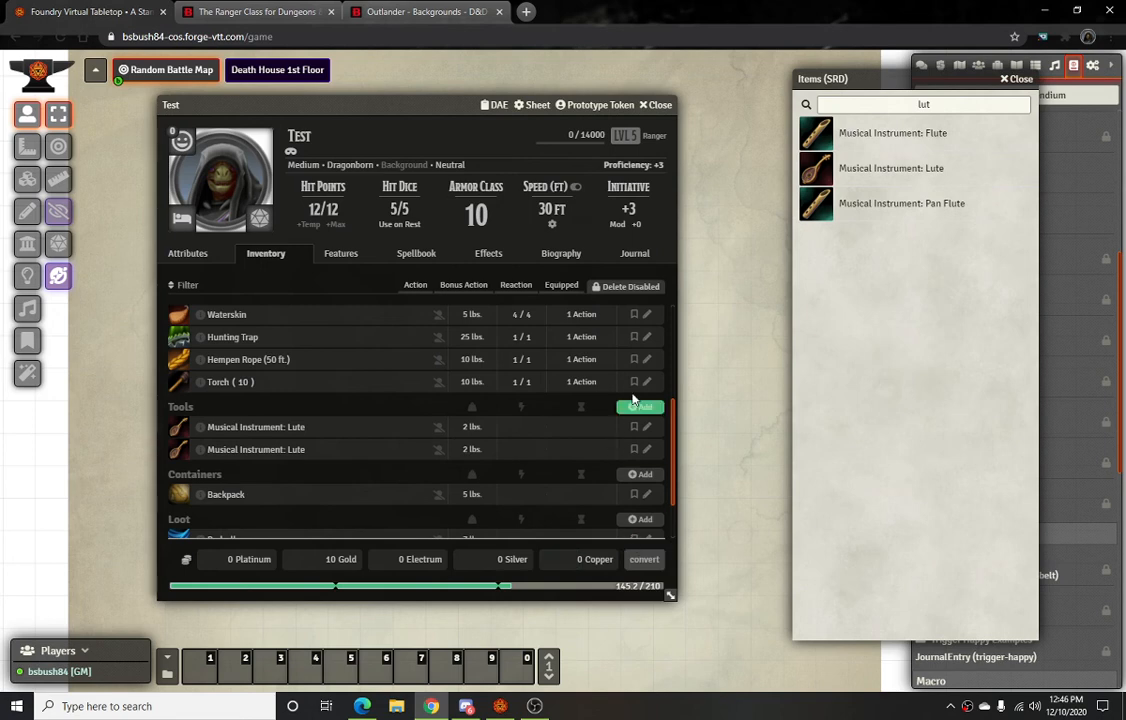
{"action": "left_click", "coordinate": [630, 287]}
{"action": "left_click", "coordinate": [653, 427]}
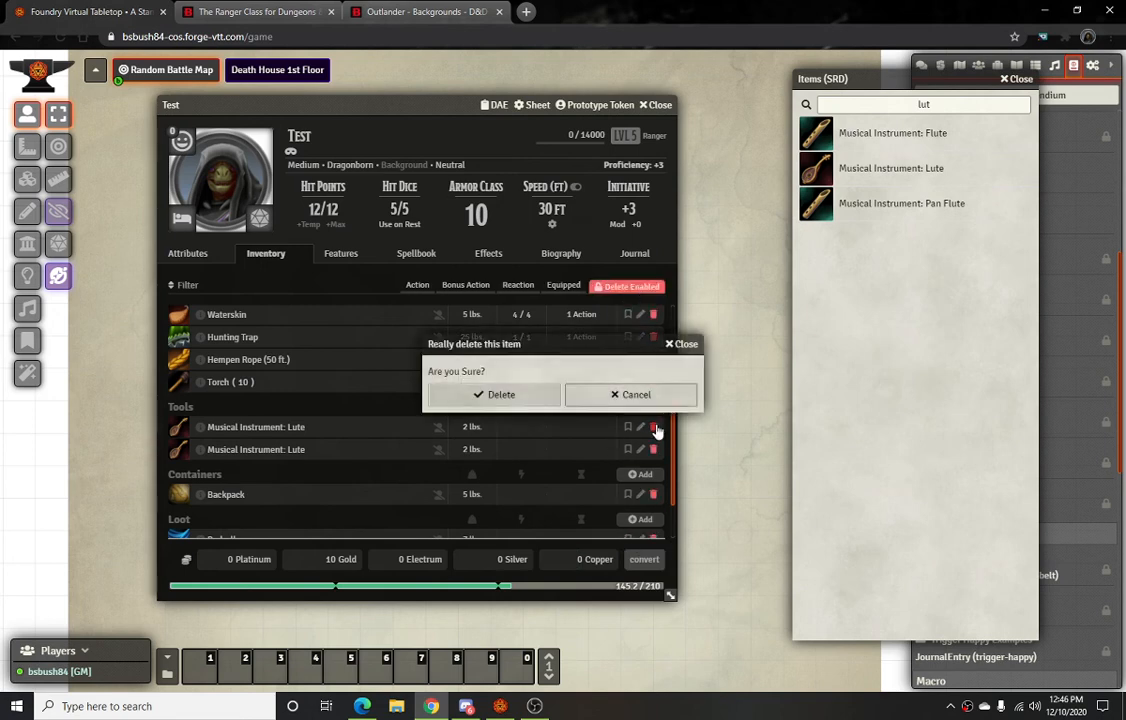
{"action": "left_click", "coordinate": [501, 395]}
{"action": "left_click", "coordinate": [630, 287]}
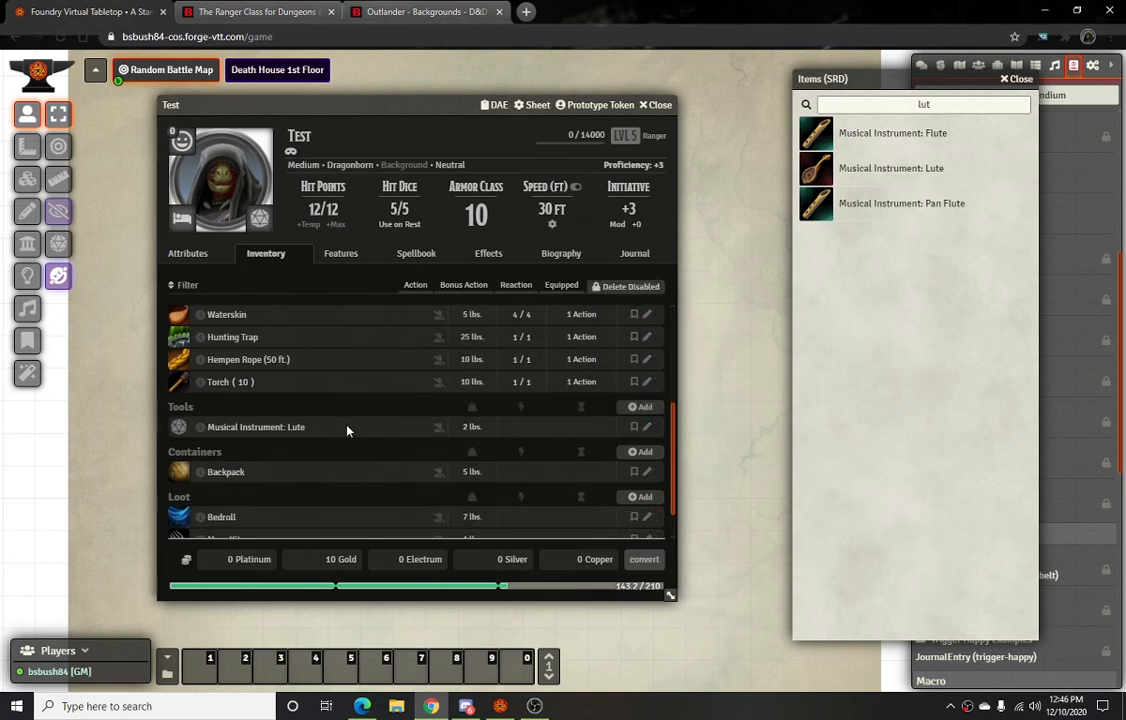
Rename the second Shortsword in the inventory as "Shortsword (Off-Hand)"
{"action": "scroll", "coordinate": [346, 431], "scroll_direction": "up", "scroll_amount": 3}
{"action": "scroll", "coordinate": [346, 431], "scroll_direction": "up", "scroll_amount": 1}
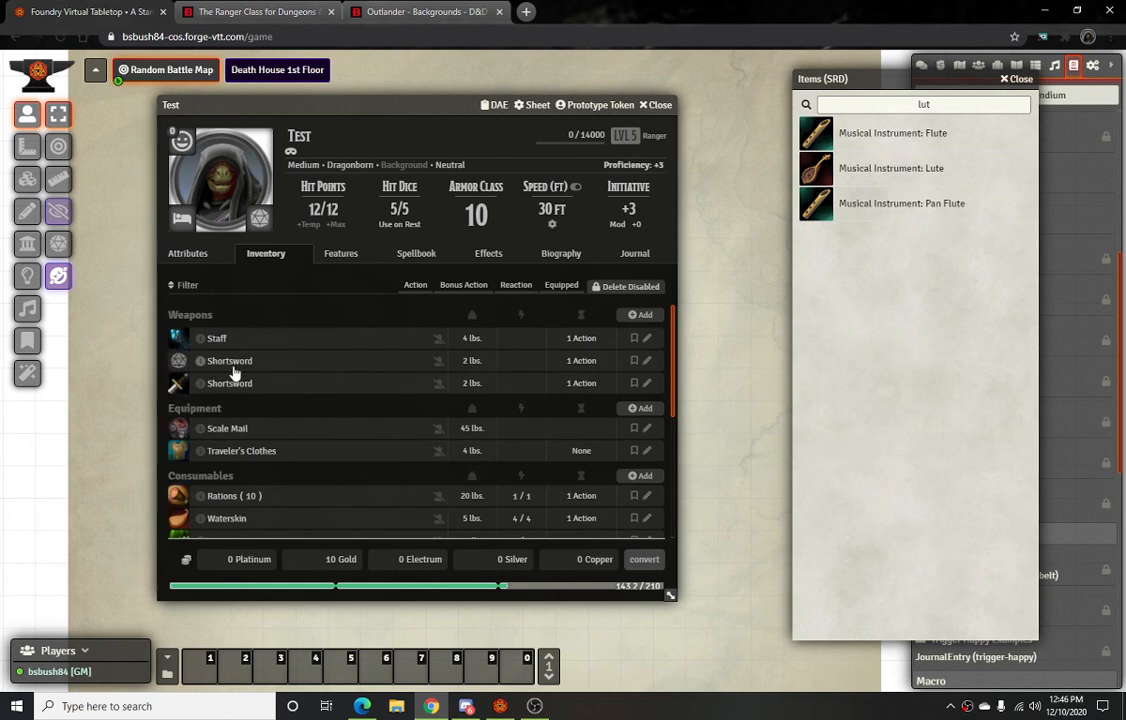
{"action": "left_click", "coordinate": [648, 390]}
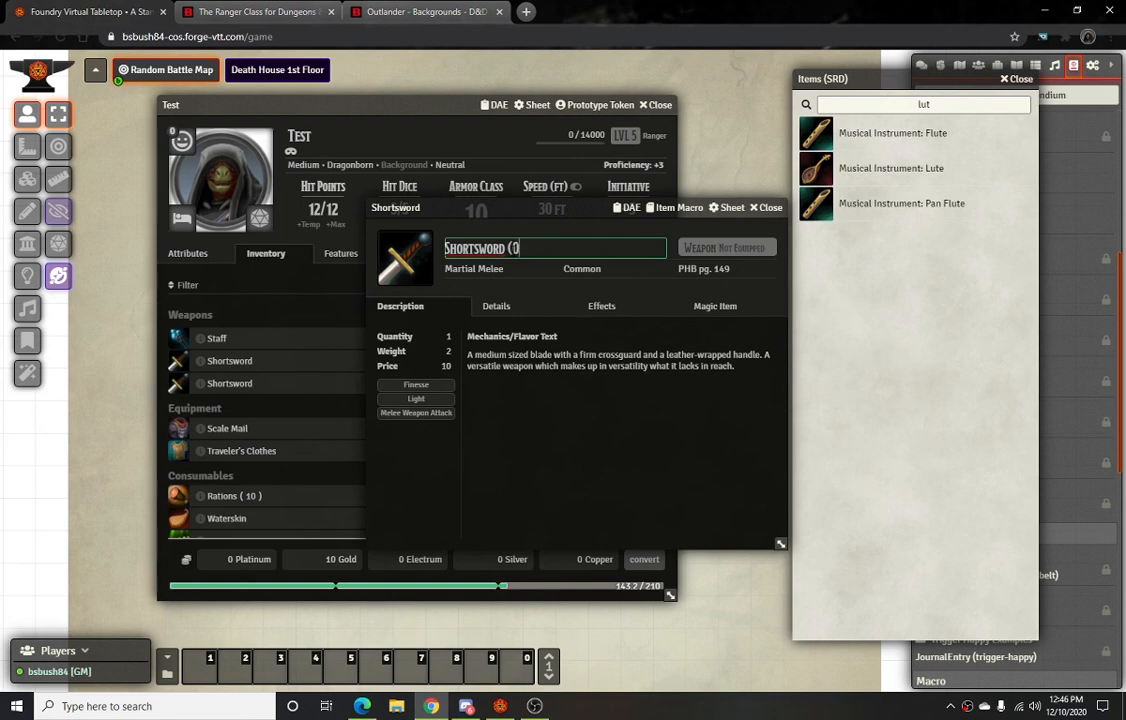
{"action": "type", "text": "(Off Ha"}
{"action": "key", "text": "Left"}
{"action": "key", "text": "BackSpace"}
{"action": "type", "text": "-"}
{"action": "key", "text": "Return"}
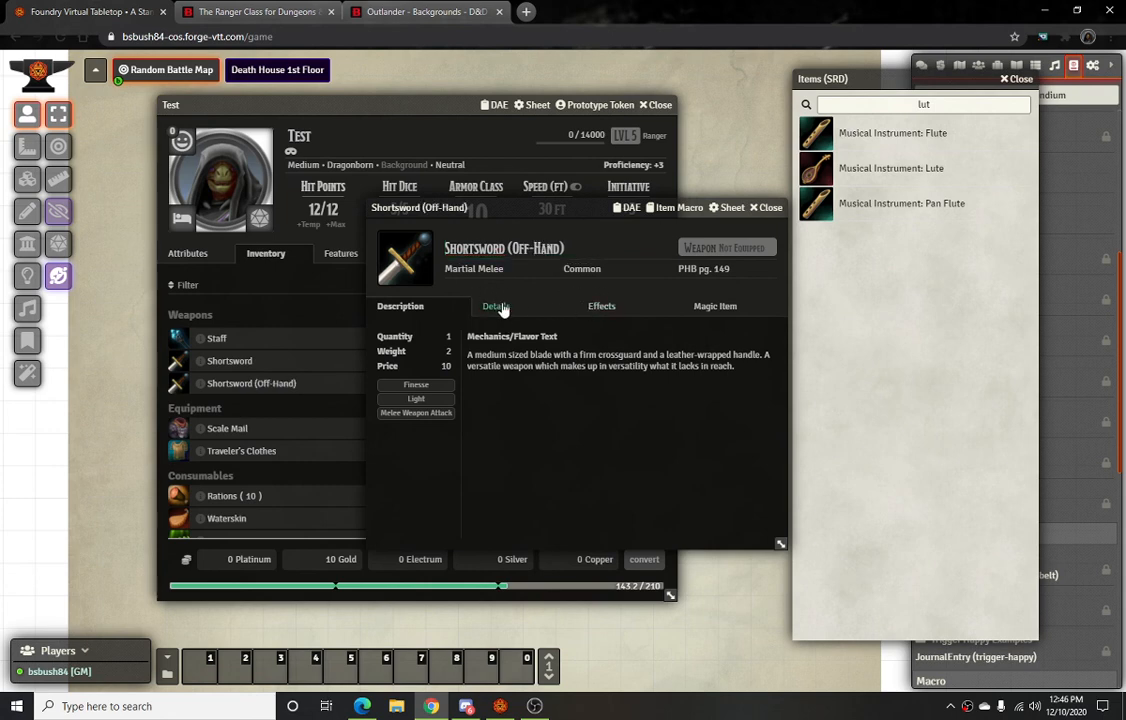
Reduce the off-hand shortsword's damage formula to 1d6 without the ability modifier and close its item sheet
{"action": "left_click", "coordinate": [503, 311]}
{"action": "scroll", "coordinate": [510, 520], "scroll_direction": "down", "scroll_amount": 5}
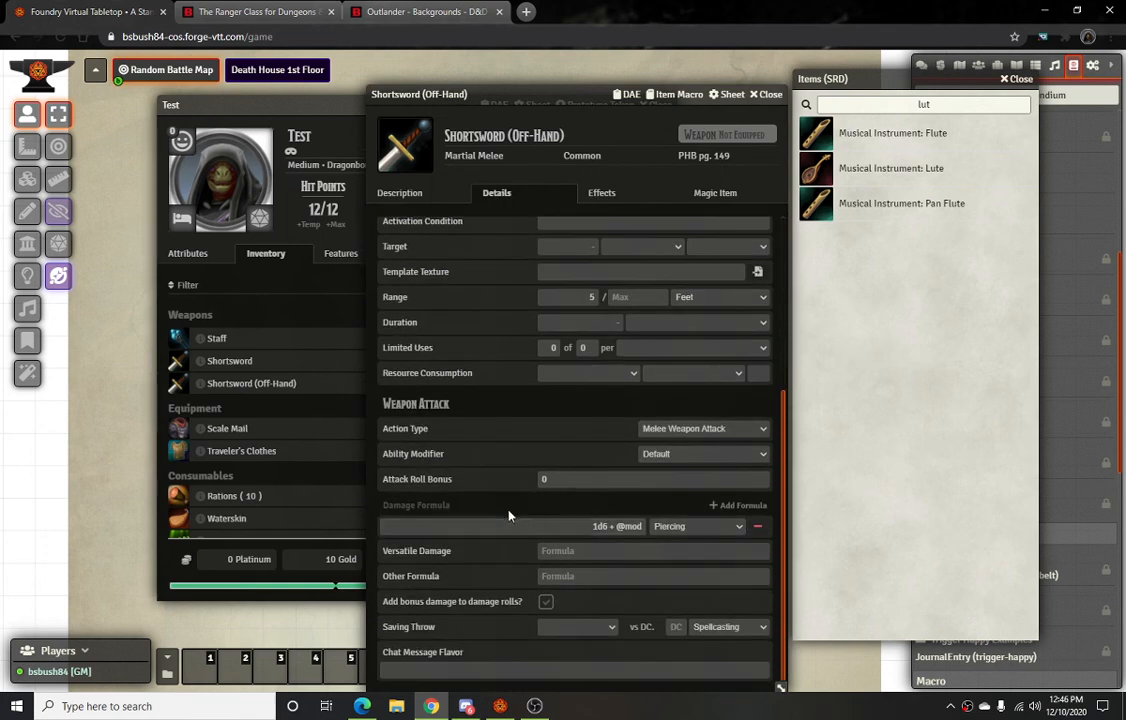
{"action": "left_click", "coordinate": [628, 526]}
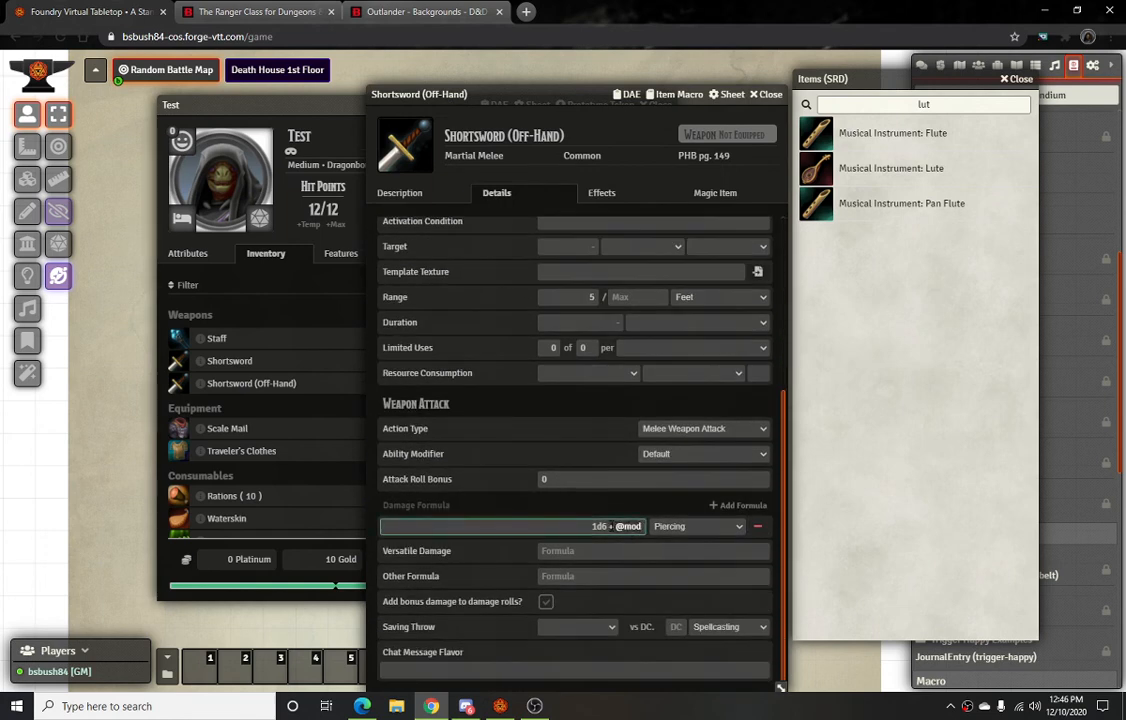
{"action": "key", "text": "BackSpace"}
{"action": "key", "text": "BackSpace"}
{"action": "key", "text": "BackSpace"}
{"action": "key", "text": "BackSpace"}
{"action": "key", "text": "BackSpace"}
{"action": "key", "text": "BackSpace"}
{"action": "key", "text": "BackSpace"}
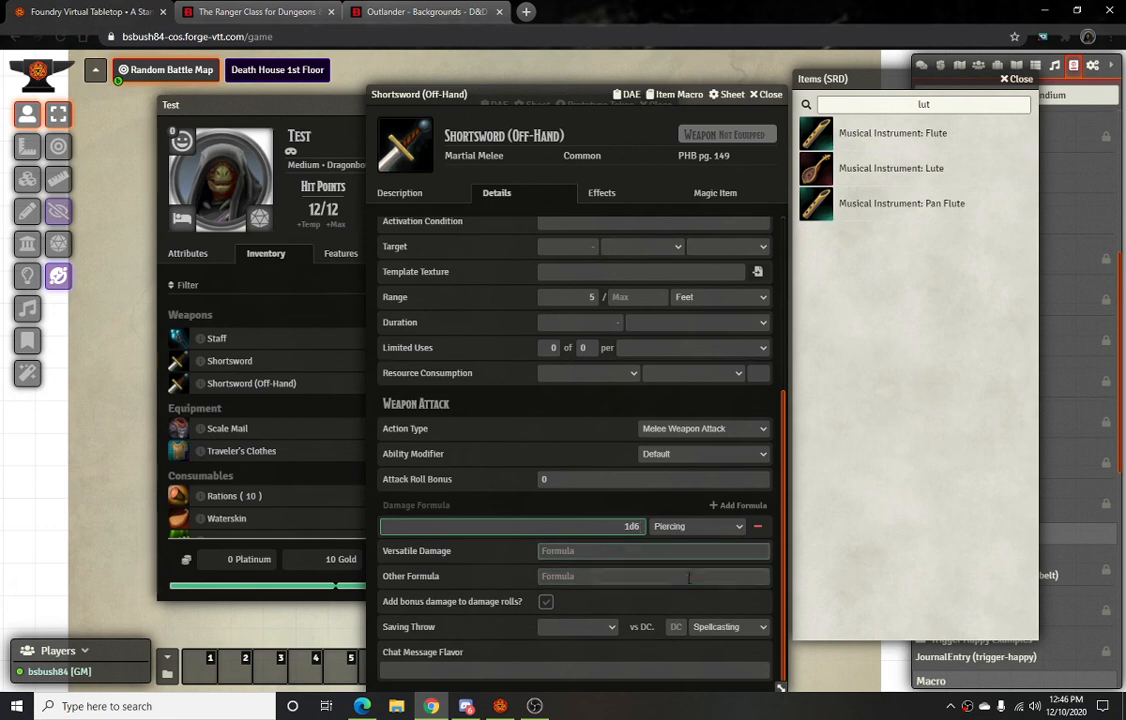
{"action": "key", "text": "Return"}
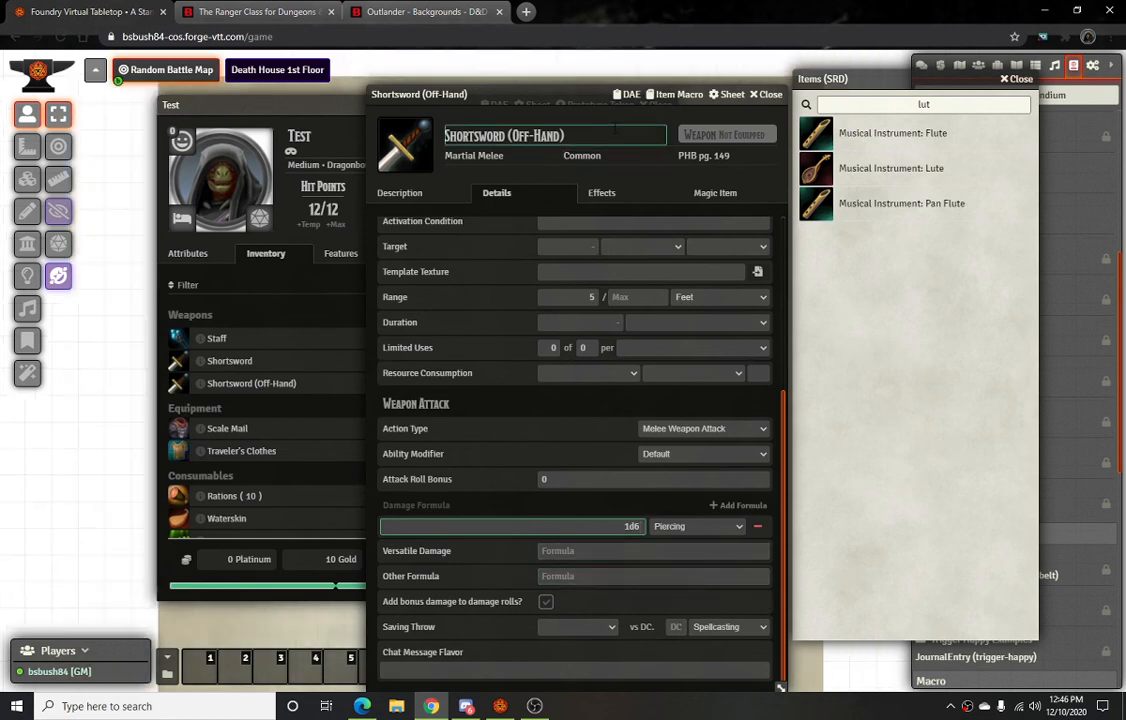
{"action": "left_click", "coordinate": [768, 95]}
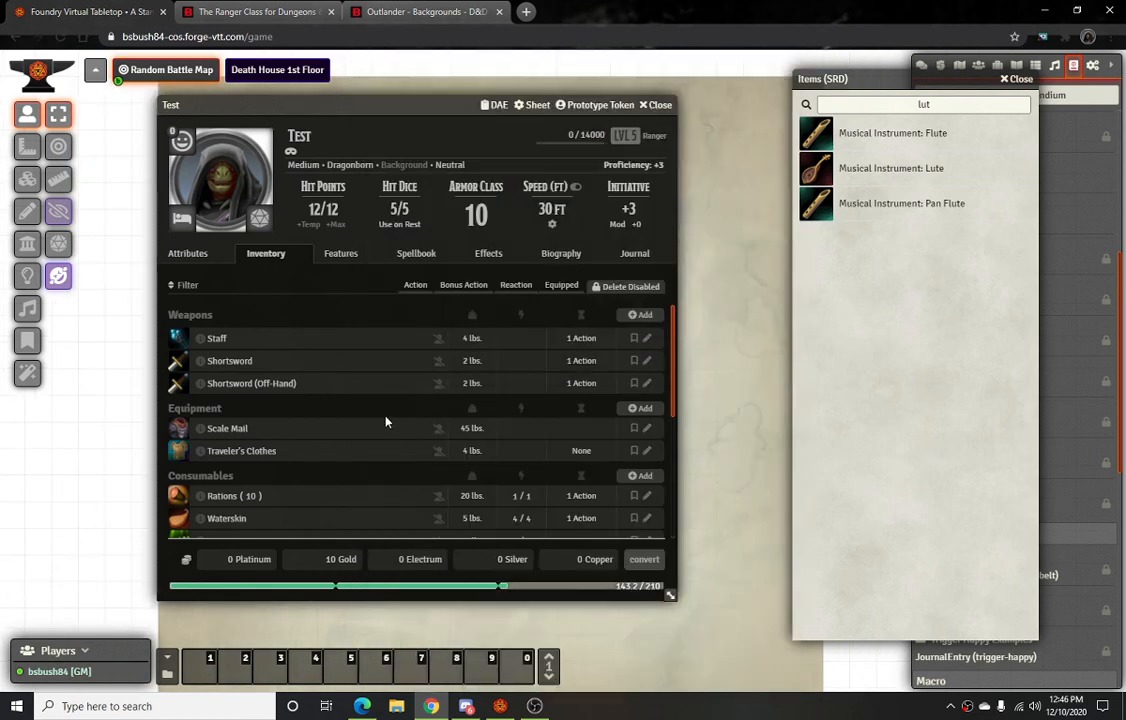
Equip the Shortsword and the Shortsword (Off-Hand), and close the Items (SRD) compendium
{"action": "left_click", "coordinate": [438, 361]}
{"action": "left_click", "coordinate": [439, 384]}
{"action": "left_click", "coordinate": [1017, 79]}
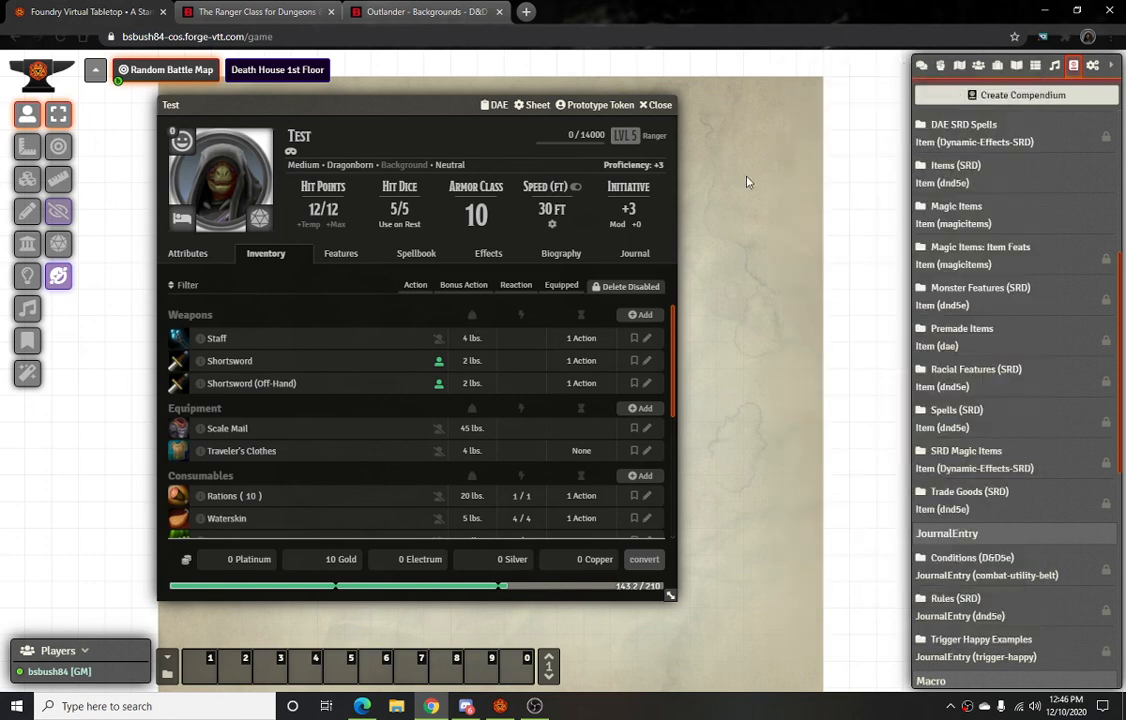
Read the Staff's description and look through the rest of the inventory
{"action": "left_click", "coordinate": [203, 343]}
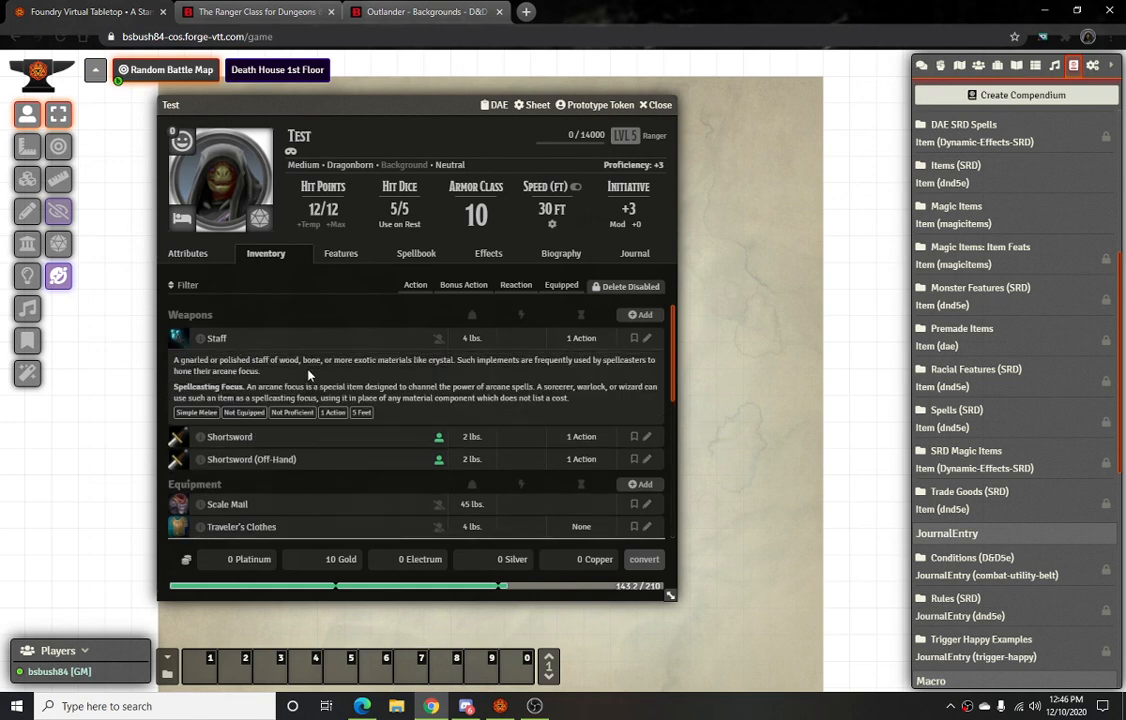
{"action": "left_click", "coordinate": [206, 340]}
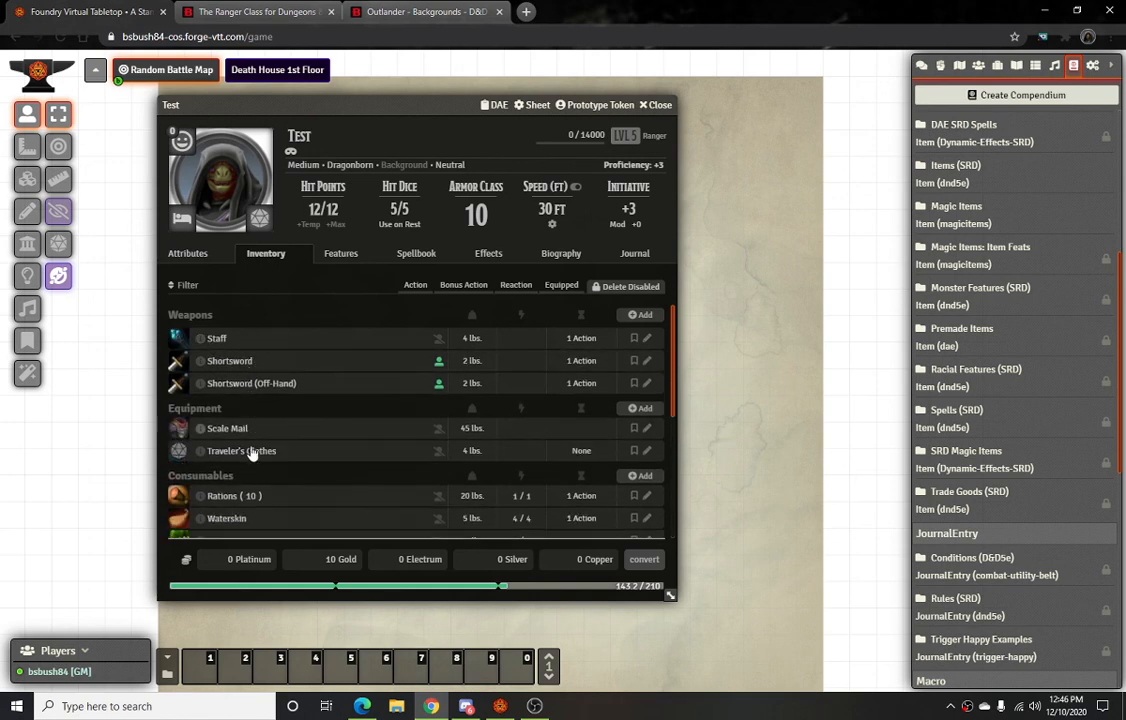
{"action": "scroll", "coordinate": [251, 447], "scroll_direction": "down", "scroll_amount": 5}
{"action": "scroll", "coordinate": [281, 428], "scroll_direction": "up", "scroll_amount": 5}
Mark the Scale Mail as proficient and equipped in its item details, and close its sheet
{"action": "left_click", "coordinate": [648, 430]}
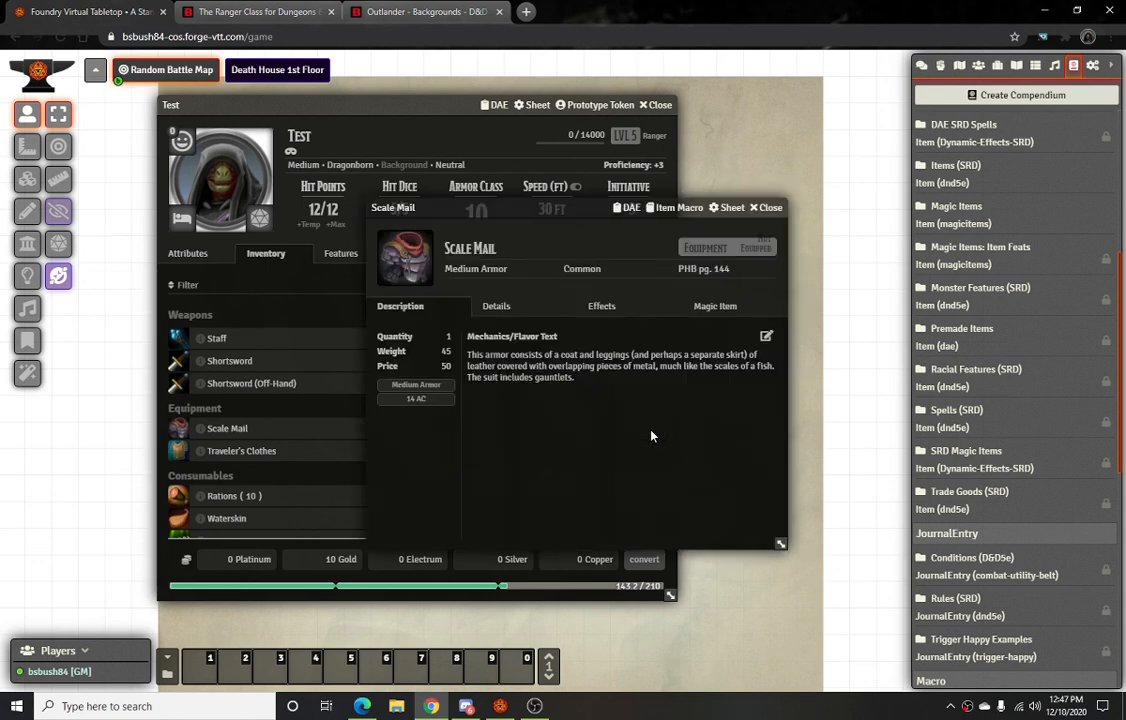
{"action": "left_click", "coordinate": [496, 306]}
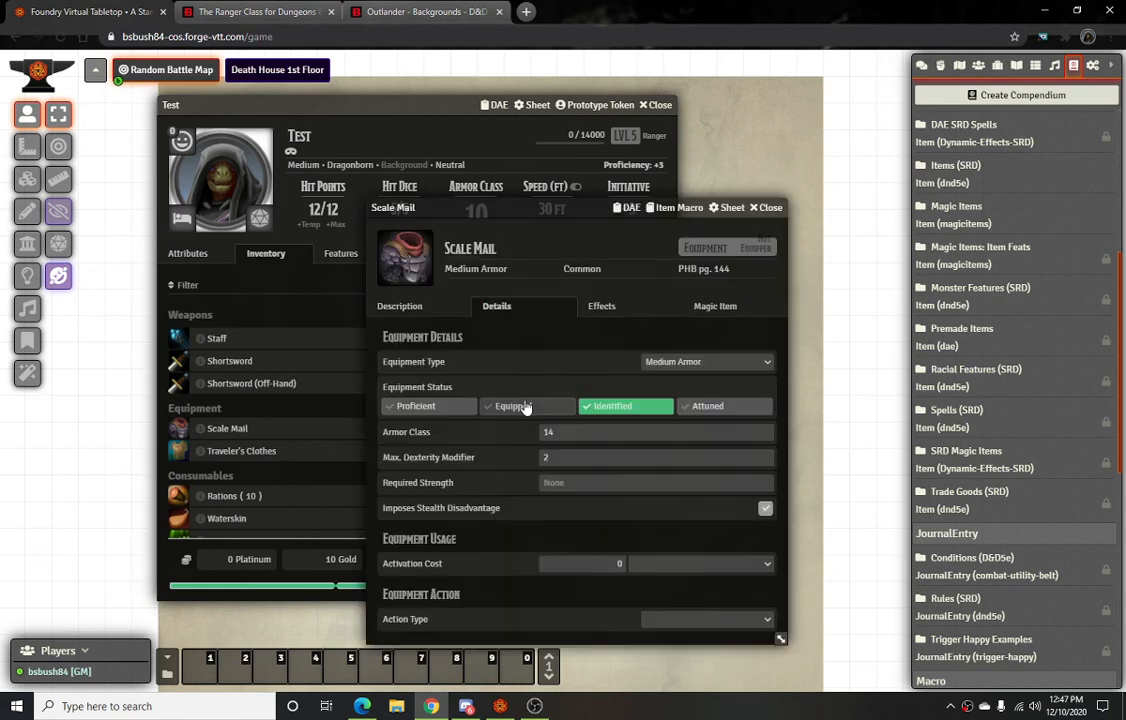
{"action": "left_click", "coordinate": [442, 405]}
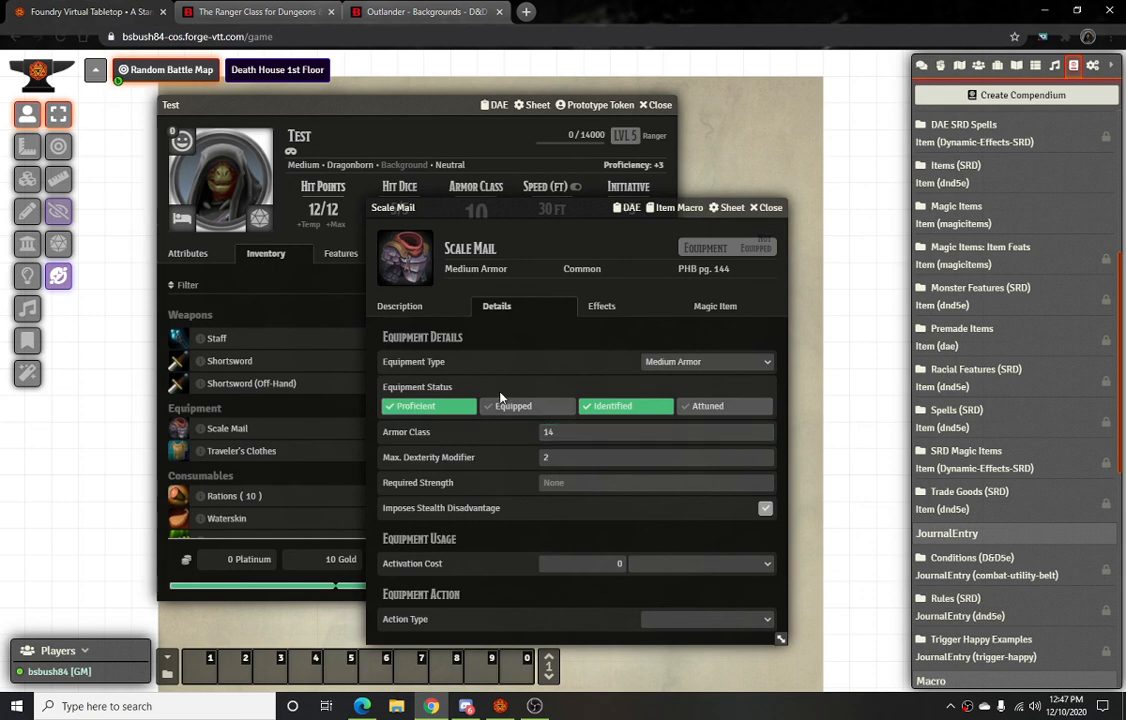
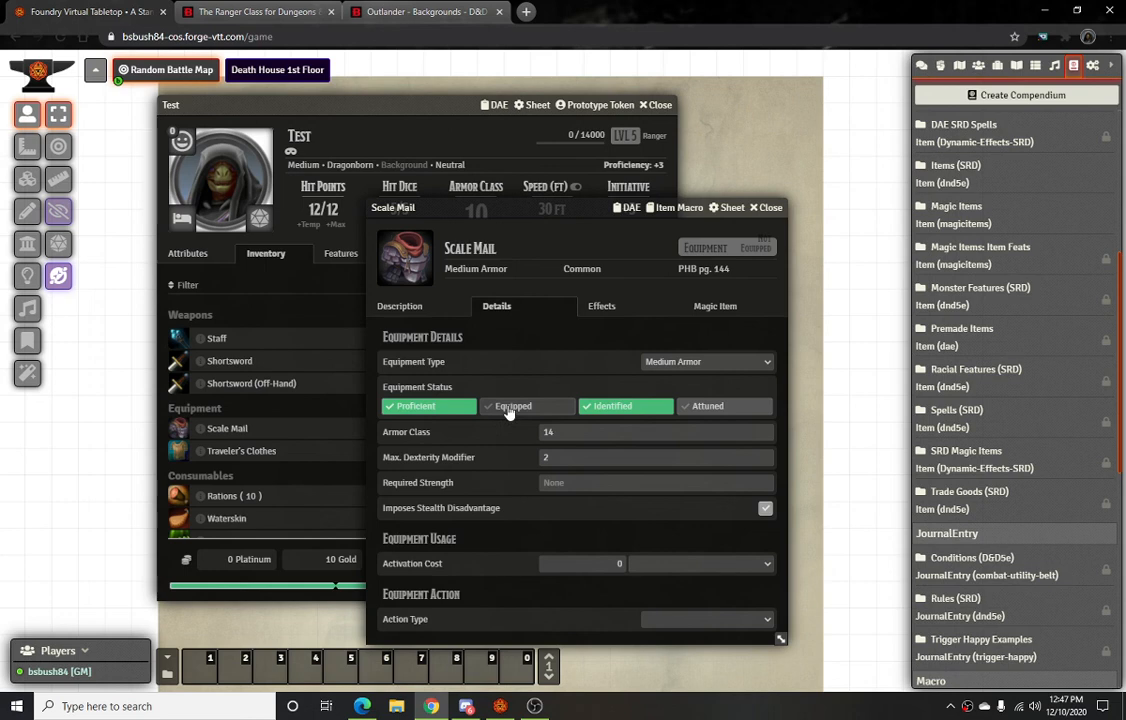
{"action": "left_click", "coordinate": [510, 408]}
{"action": "left_click", "coordinate": [755, 208]}
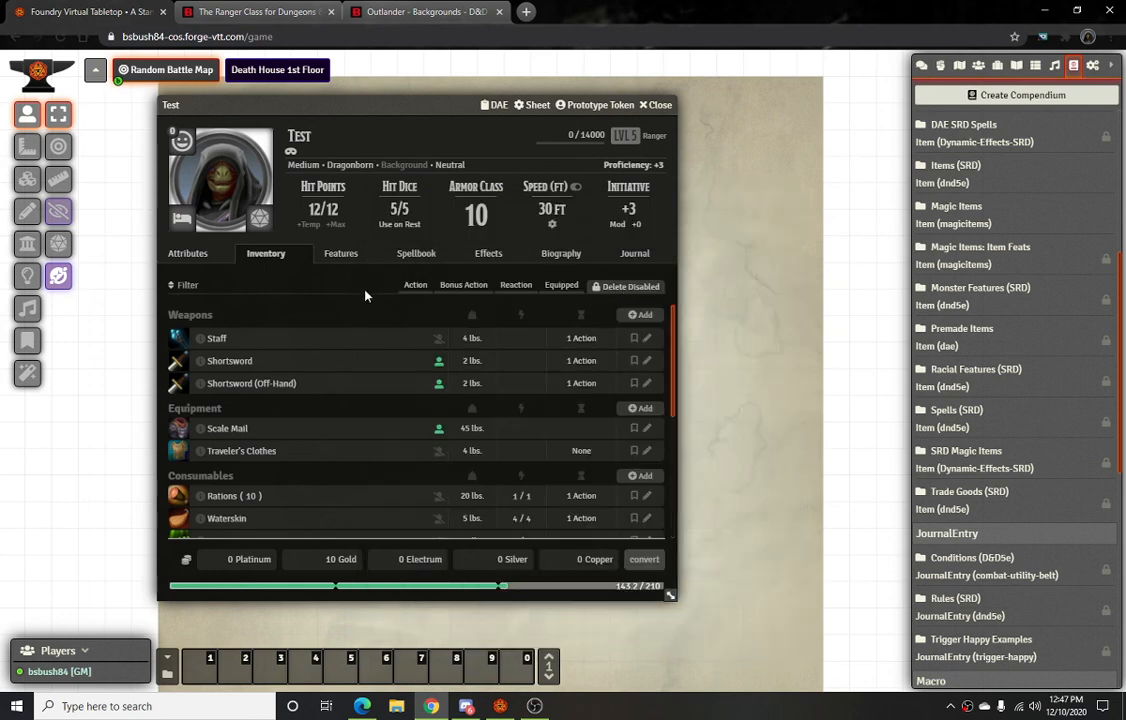
Set the character's armor class to 16 and look over the inventory
{"action": "scroll", "coordinate": [334, 357], "scroll_direction": "down", "scroll_amount": 3}
{"action": "scroll", "coordinate": [359, 372], "scroll_direction": "up", "scroll_amount": 3}
{"action": "left_click", "coordinate": [484, 214]}
{"action": "key", "text": "BackSpace"}
{"action": "type", "text": "6"}
{"action": "scroll", "coordinate": [333, 386], "scroll_direction": "down", "scroll_amount": 2}
{"action": "scroll", "coordinate": [333, 386], "scroll_direction": "up", "scroll_amount": 3}
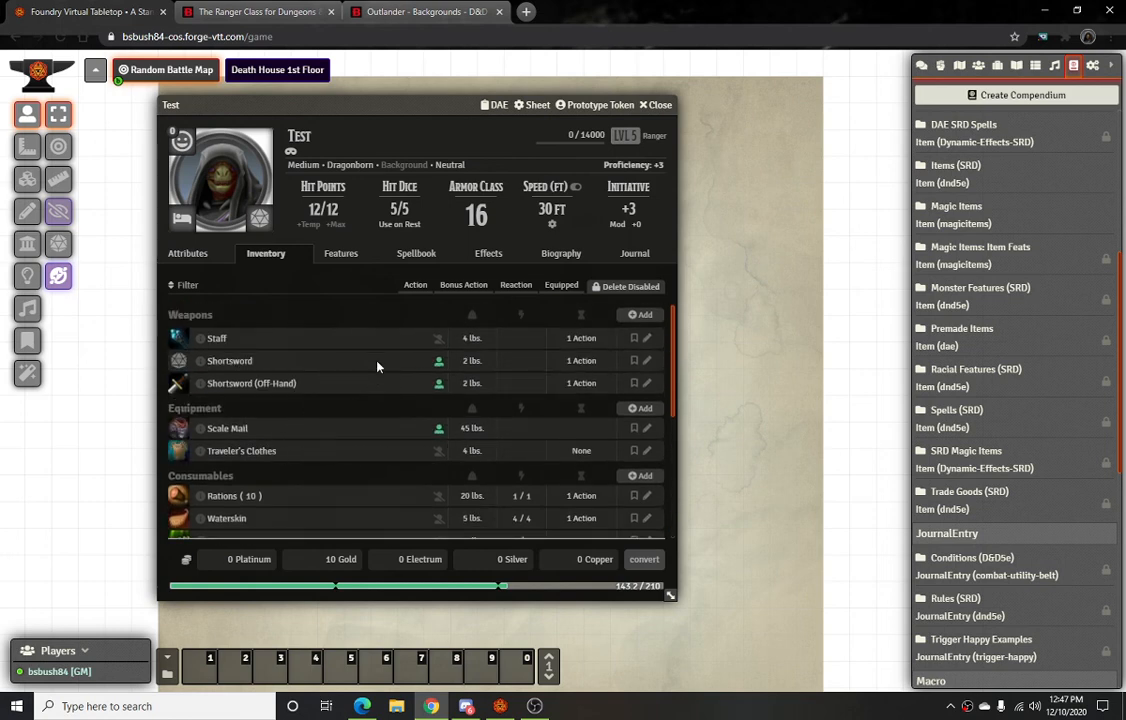
Review the Test character's features, attributes and inventory
{"action": "left_click", "coordinate": [322, 253]}
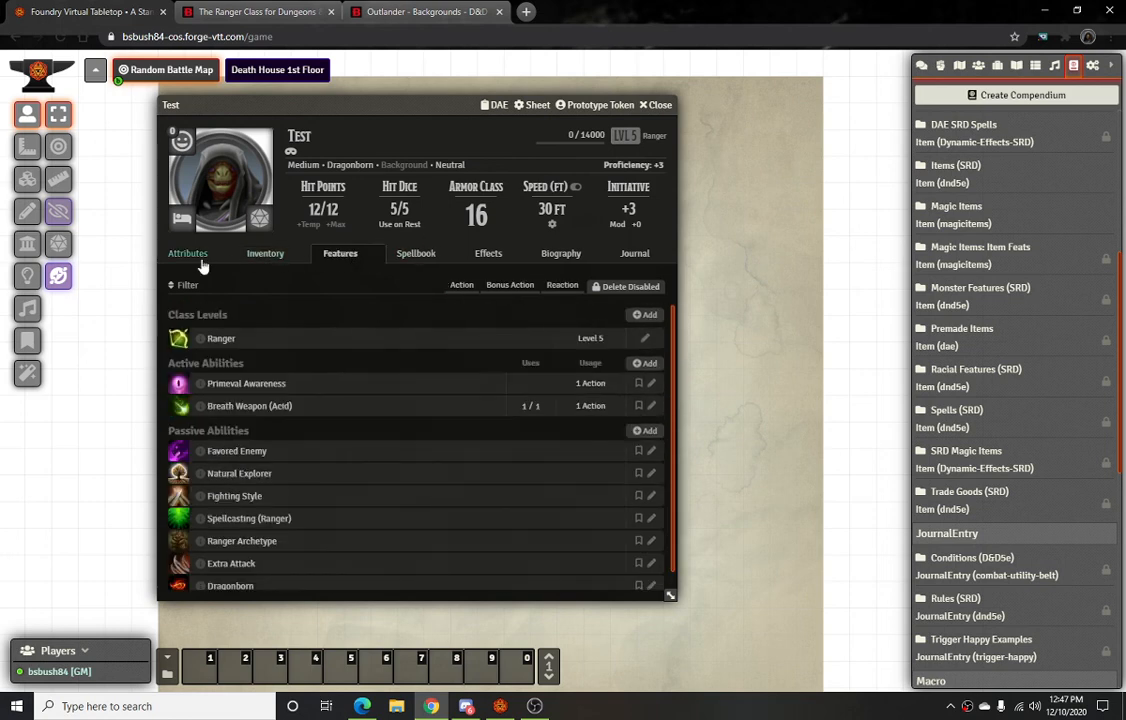
{"action": "left_click", "coordinate": [190, 256]}
{"action": "left_click", "coordinate": [257, 256]}
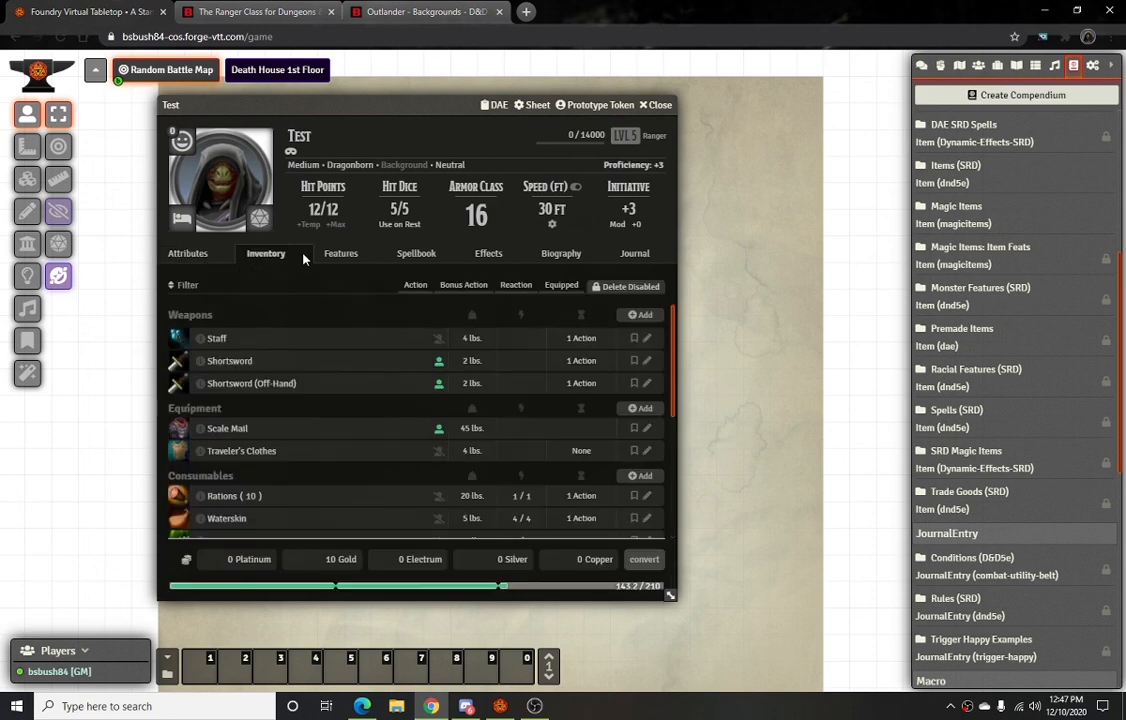
{"action": "left_click", "coordinate": [333, 256]}
{"action": "left_click", "coordinate": [195, 255]}
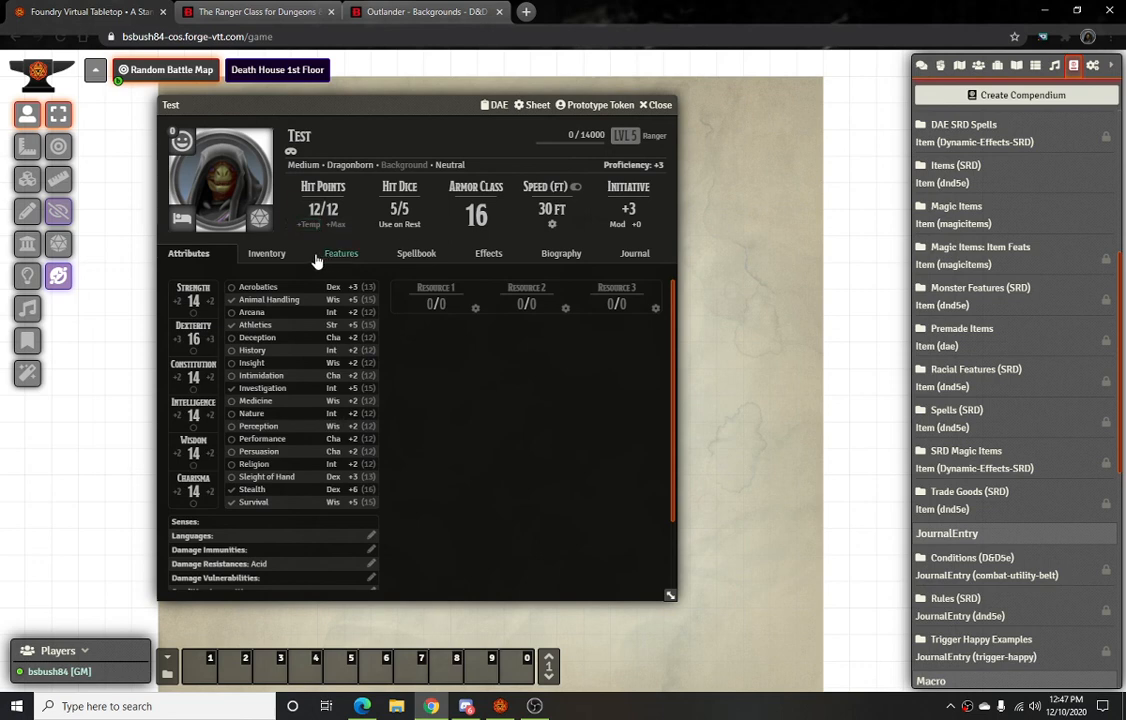
{"action": "left_click", "coordinate": [272, 255]}
{"action": "left_click", "coordinate": [335, 256]}
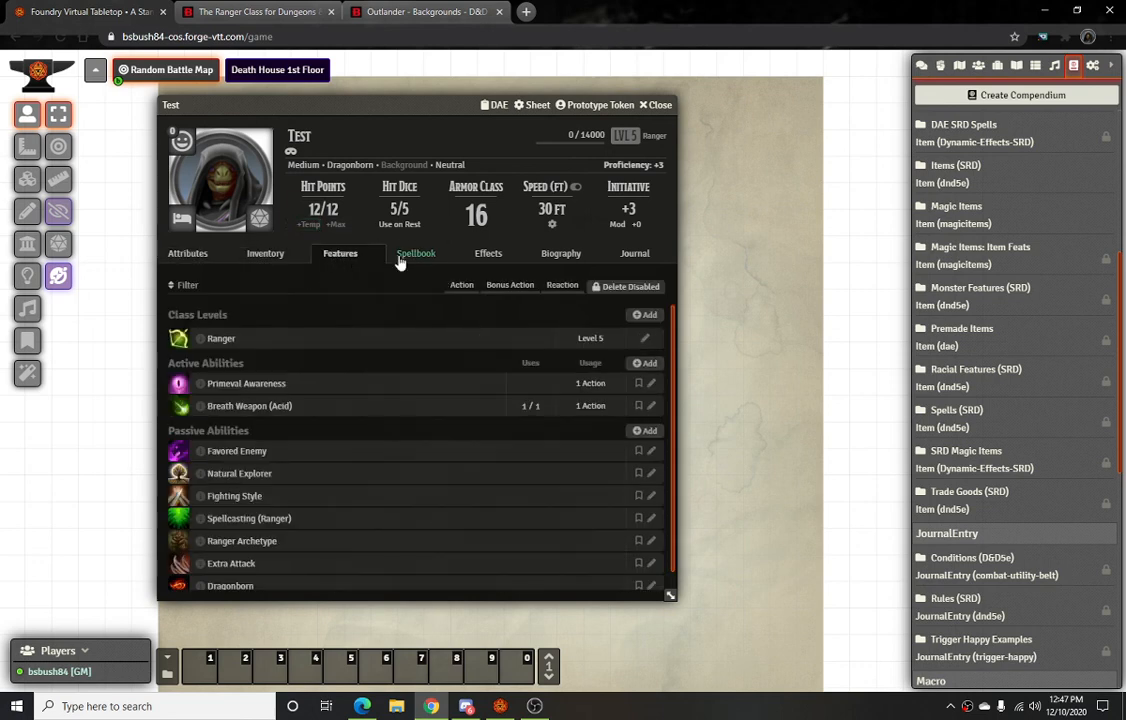
Check the Ranger class's hit point rules and set the Test character's current and maximum hit points to 44
{"action": "left_click", "coordinate": [222, 341]}
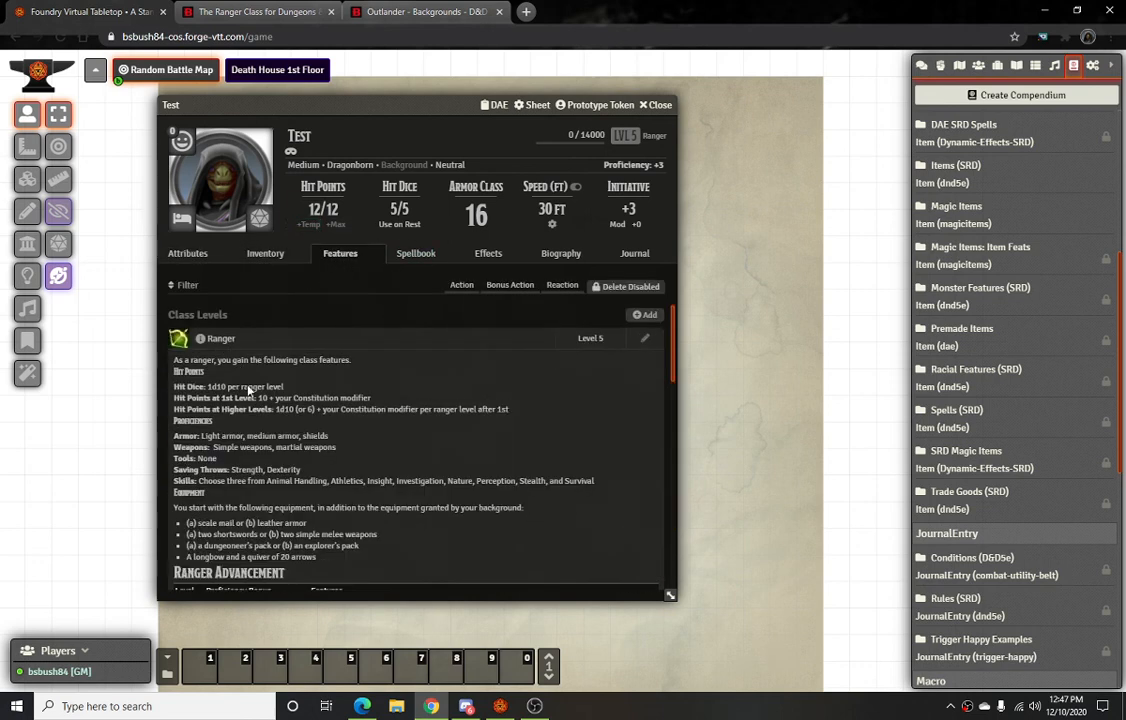
{"action": "scroll", "coordinate": [284, 428], "scroll_direction": "down", "scroll_amount": 2}
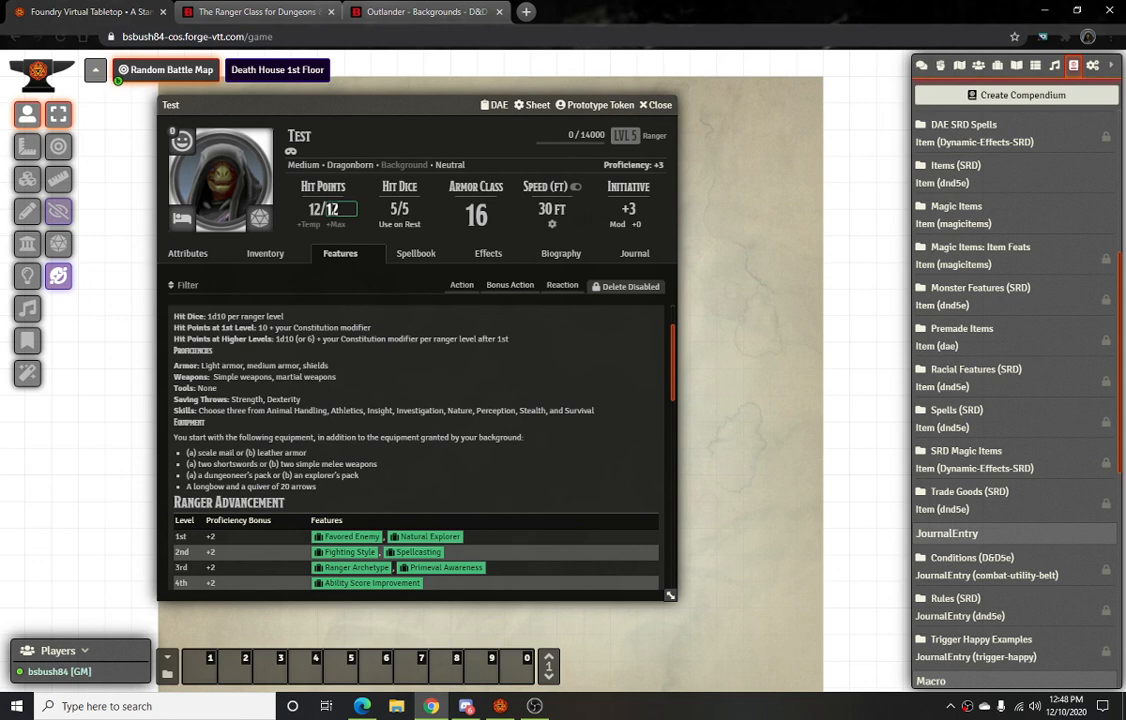
{"action": "type", "text": "44"}
{"action": "key", "text": "Return"}
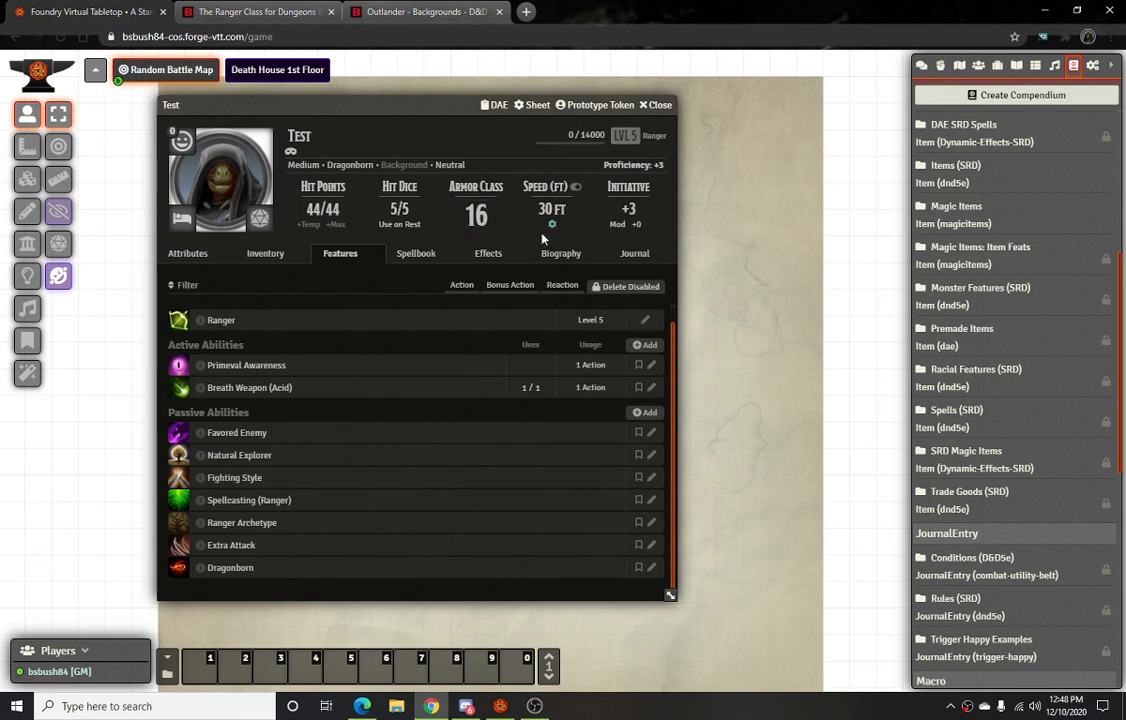
Set the character's languages to Common, Draconic and Undercommon
{"action": "left_click", "coordinate": [212, 255]}
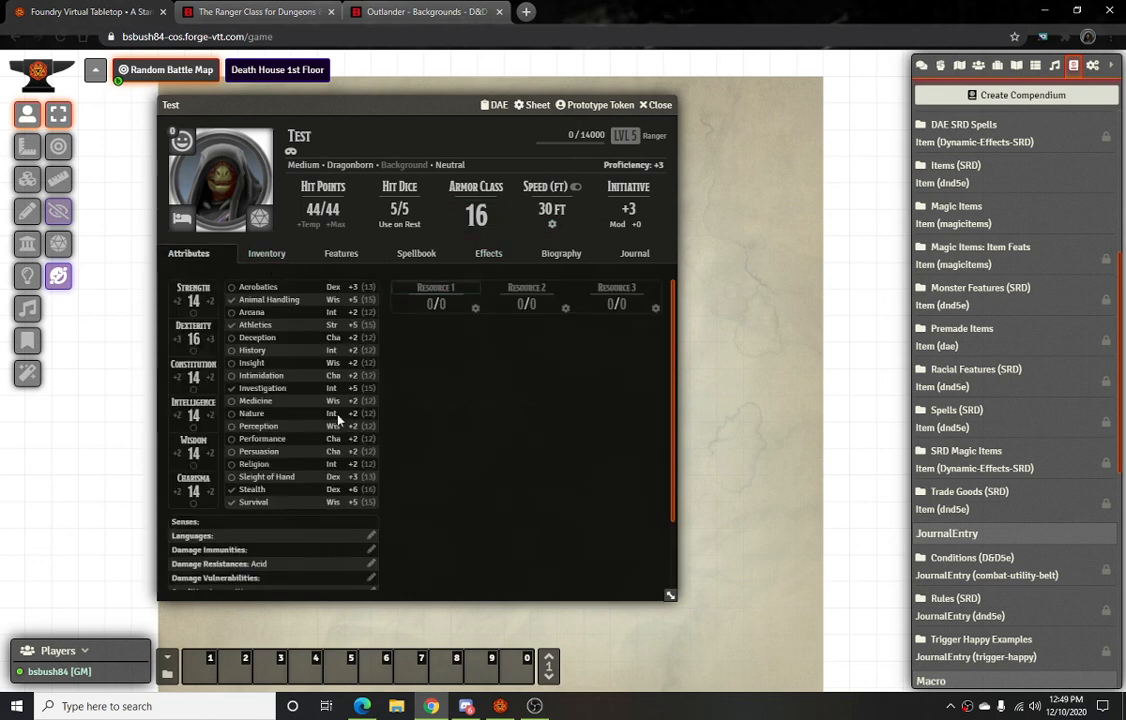
{"action": "scroll", "coordinate": [338, 420], "scroll_direction": "down", "scroll_amount": 2}
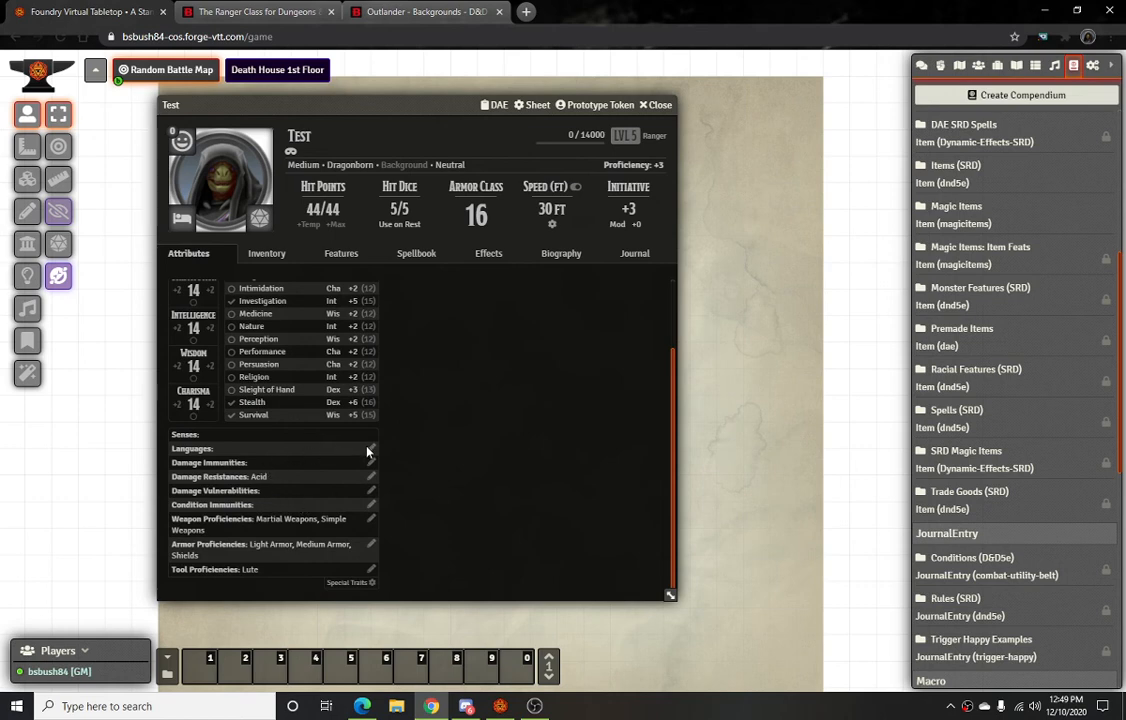
{"action": "left_click", "coordinate": [369, 450]}
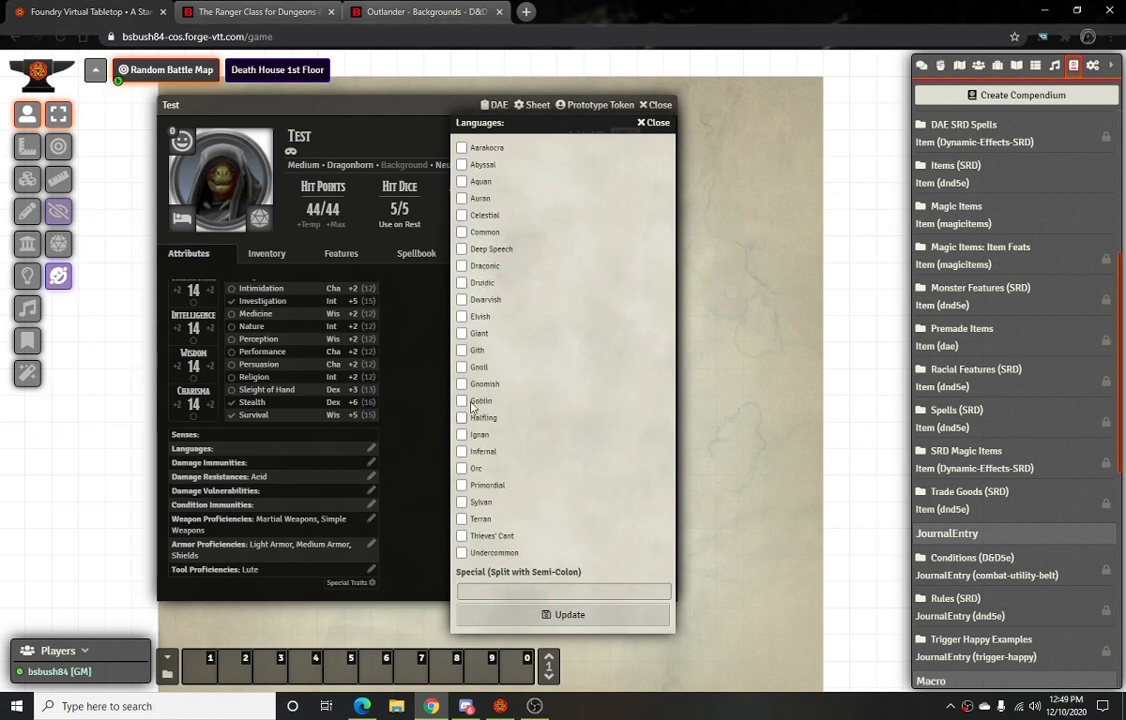
{"action": "left_click", "coordinate": [462, 266]}
{"action": "left_click", "coordinate": [462, 232]}
{"action": "left_click", "coordinate": [462, 552]}
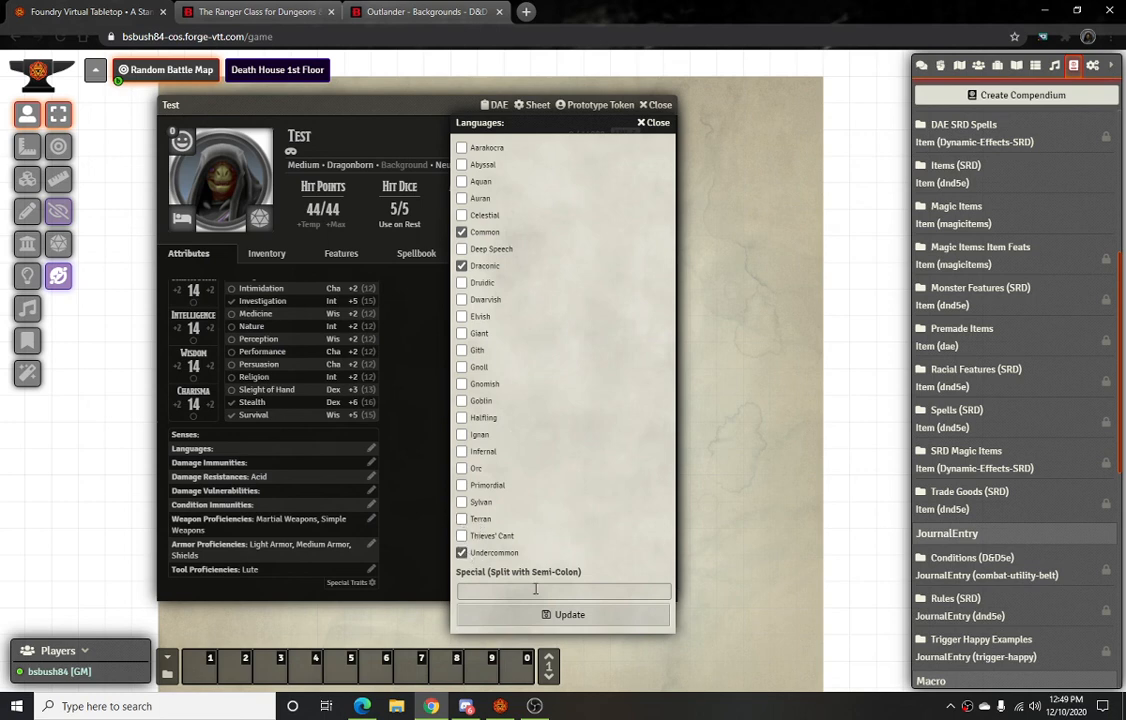
{"action": "left_click", "coordinate": [570, 615]}
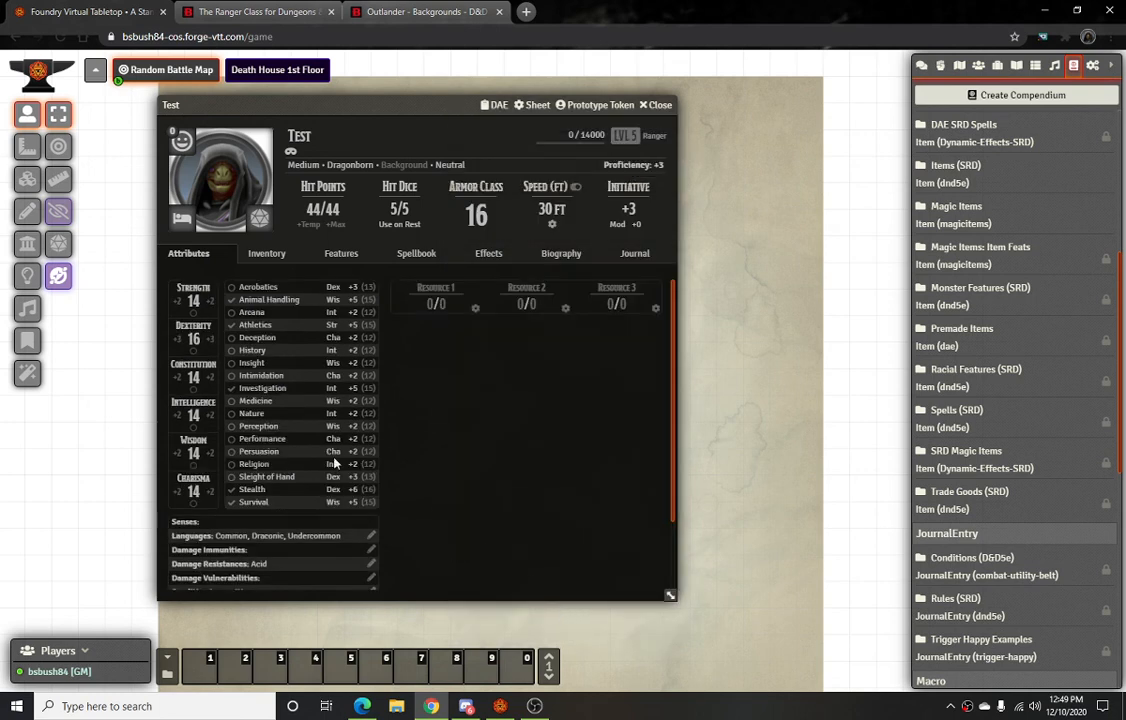
Add Poisoned to the character's condition immunities
{"action": "scroll", "coordinate": [330, 470], "scroll_direction": "down", "scroll_amount": 5}
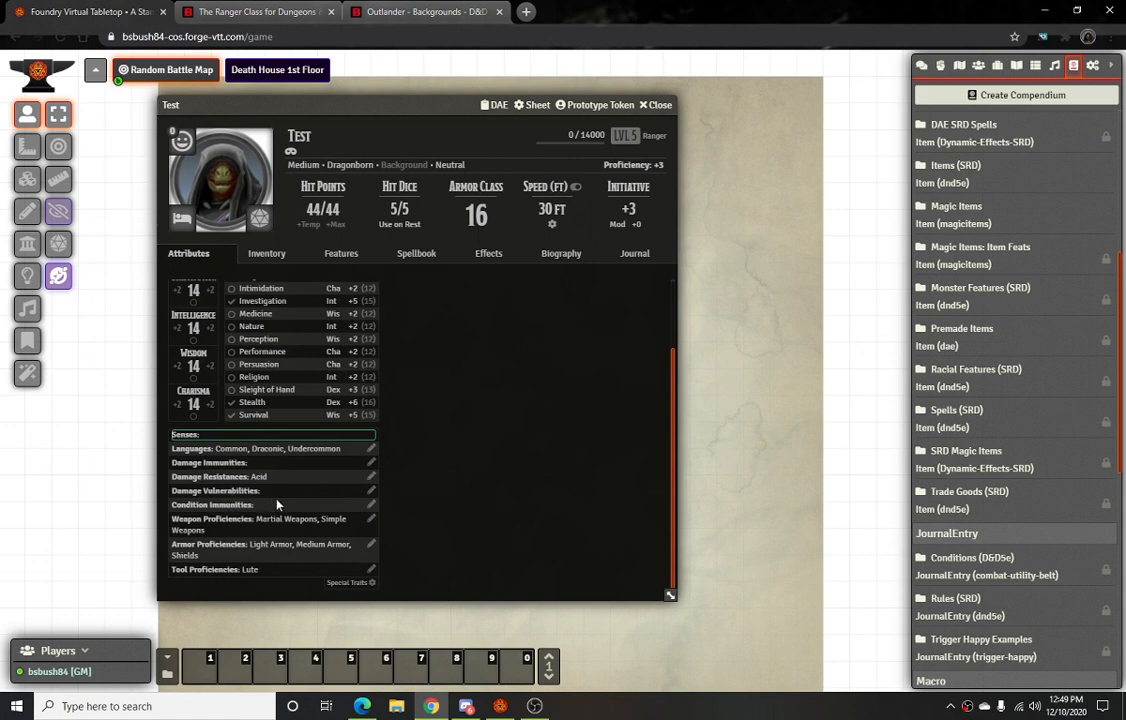
{"action": "left_click", "coordinate": [371, 507]}
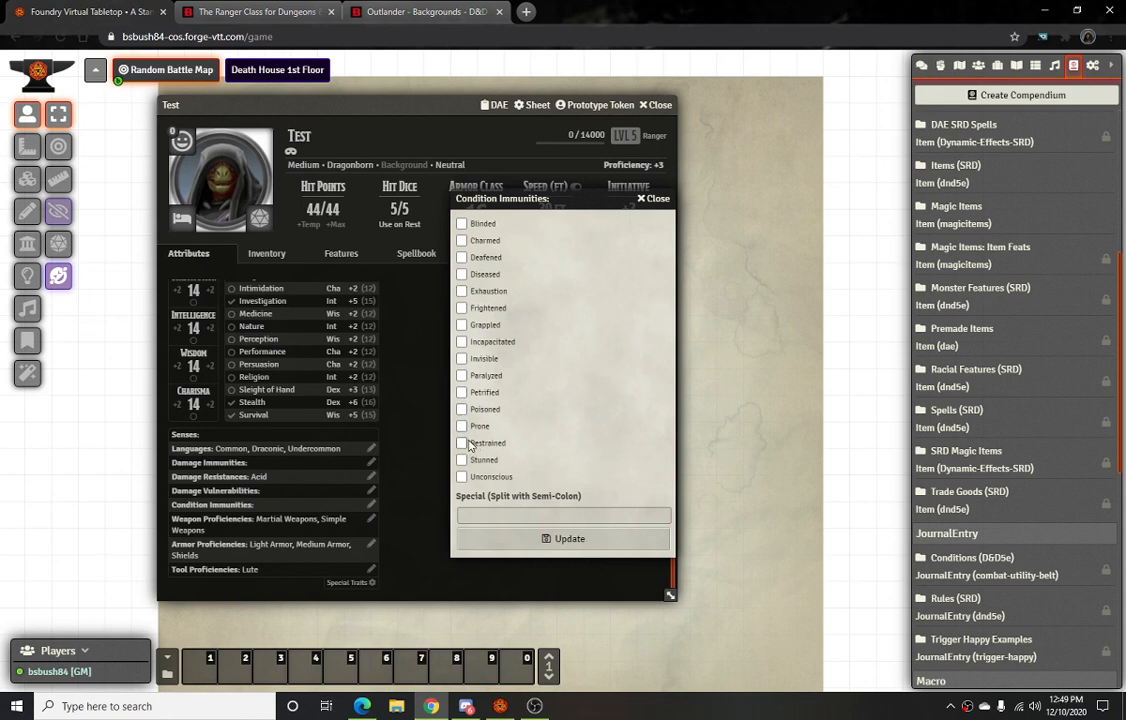
{"action": "left_click", "coordinate": [462, 410]}
{"action": "left_click", "coordinate": [565, 538]}
{"action": "scroll", "coordinate": [252, 512], "scroll_direction": "down", "scroll_amount": 2}
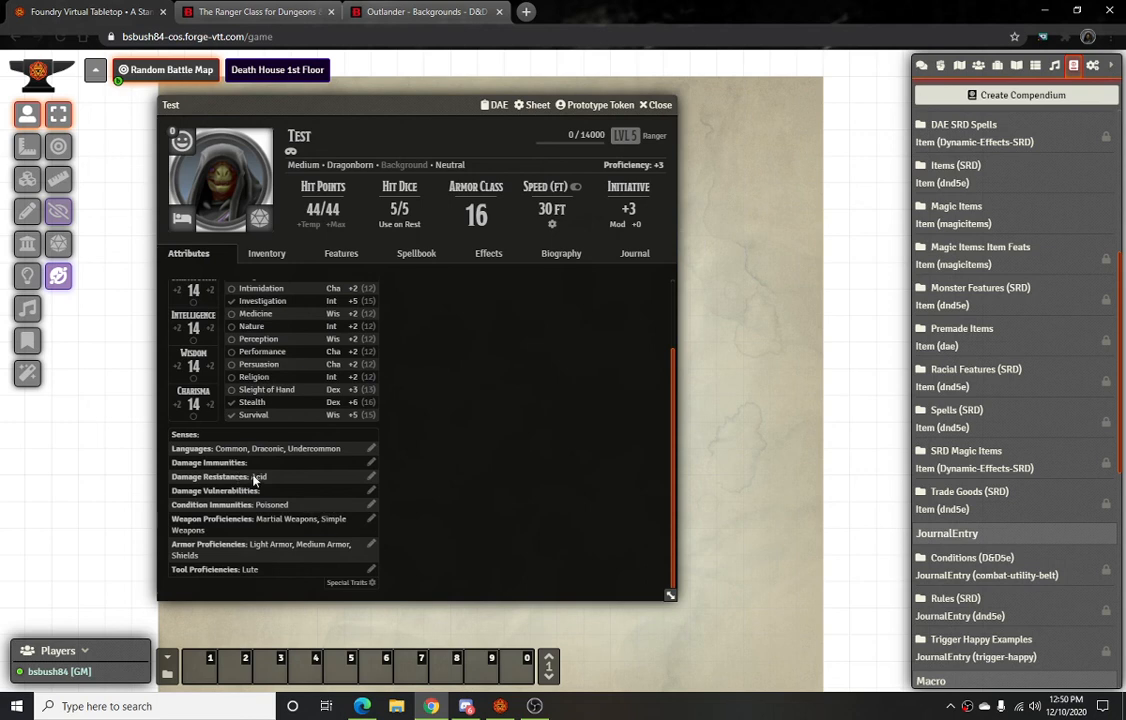
Check the damage resistance options without changing them, and look over the character's inventory and features
{"action": "left_click", "coordinate": [372, 478]}
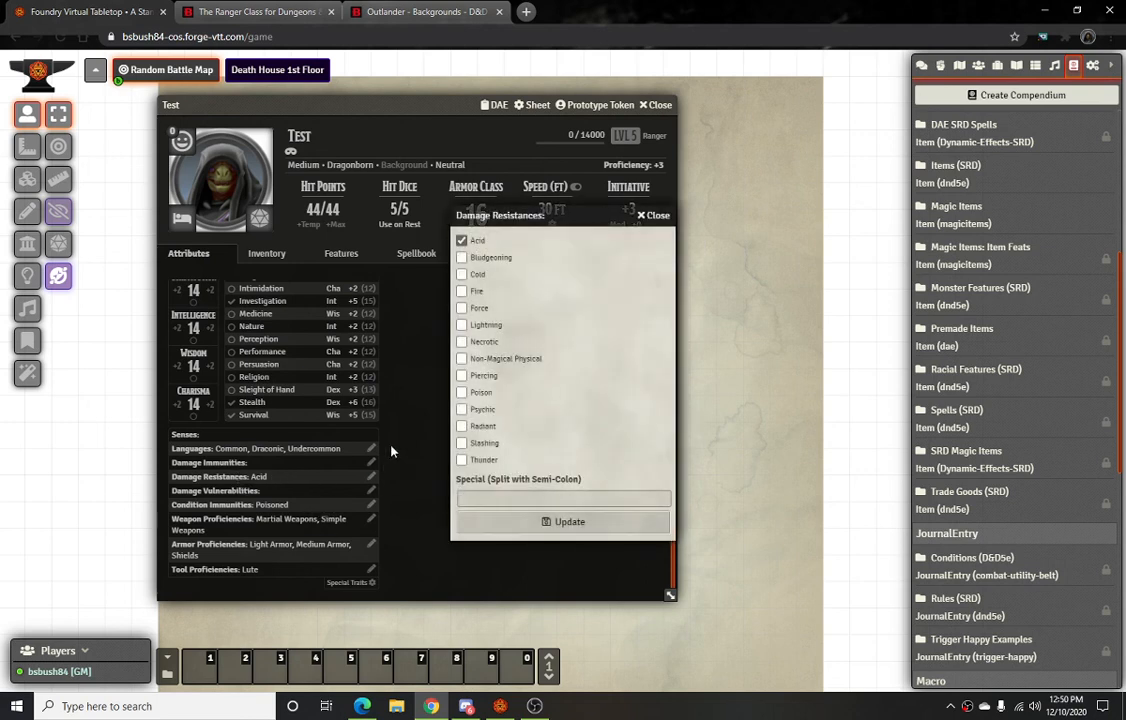
{"action": "left_click", "coordinate": [657, 216]}
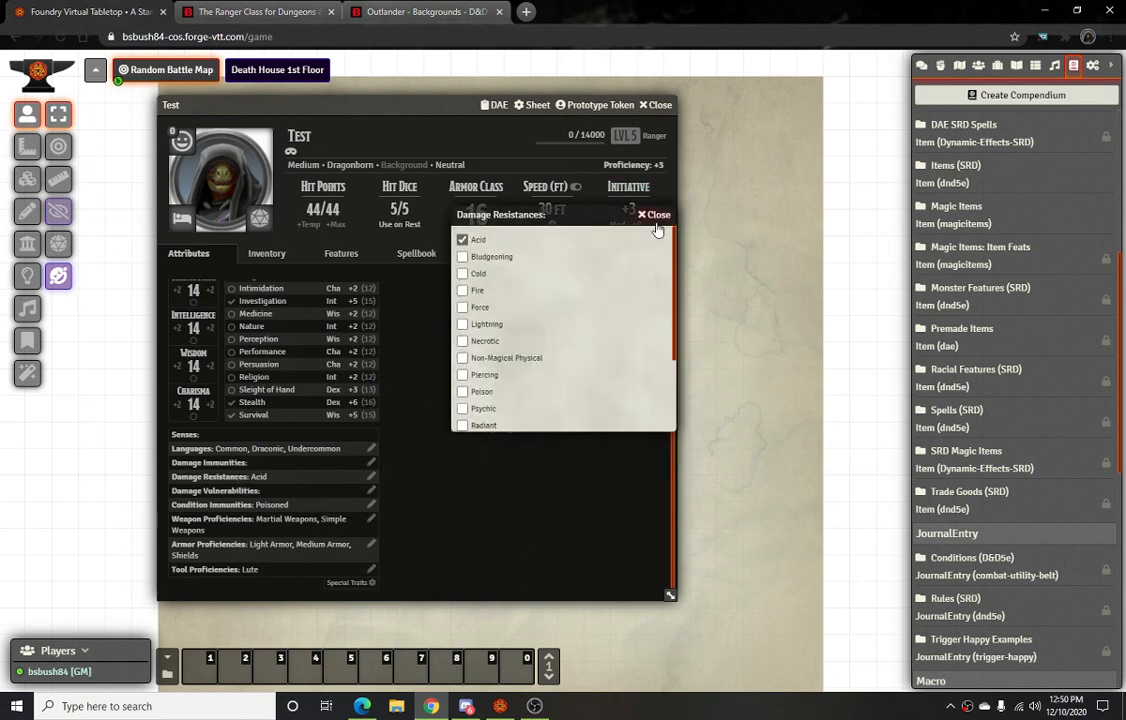
{"action": "left_click", "coordinate": [266, 253]}
{"action": "scroll", "coordinate": [324, 442], "scroll_direction": "down", "scroll_amount": 5}
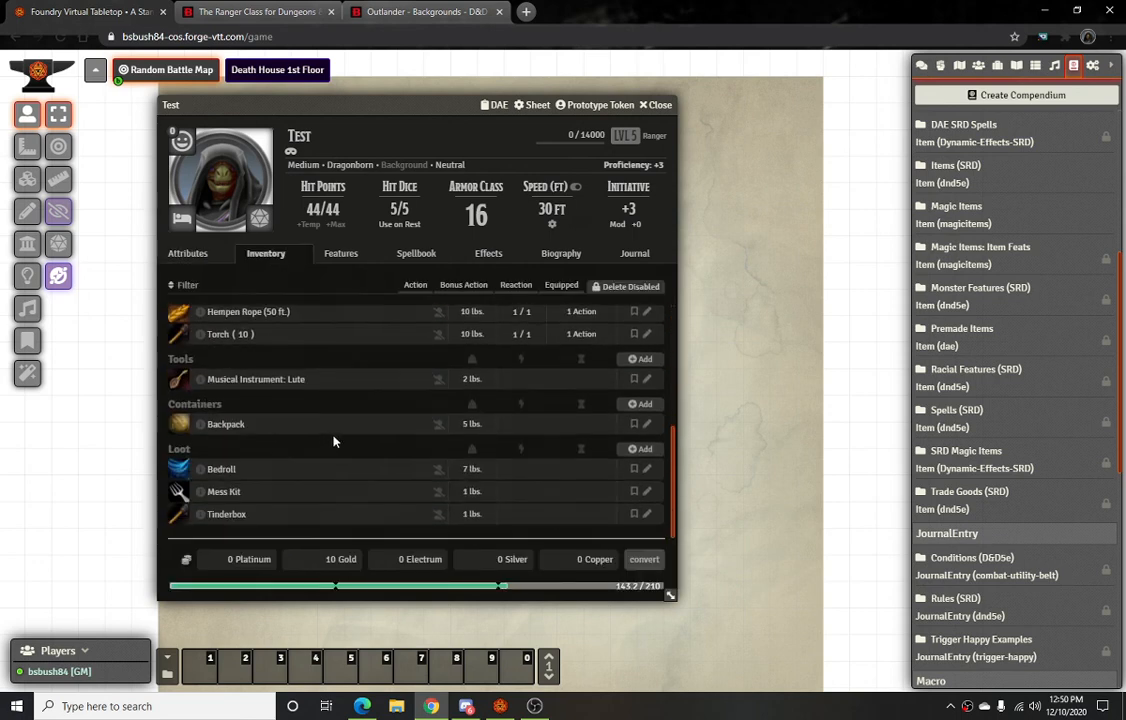
{"action": "left_click", "coordinate": [338, 253]}
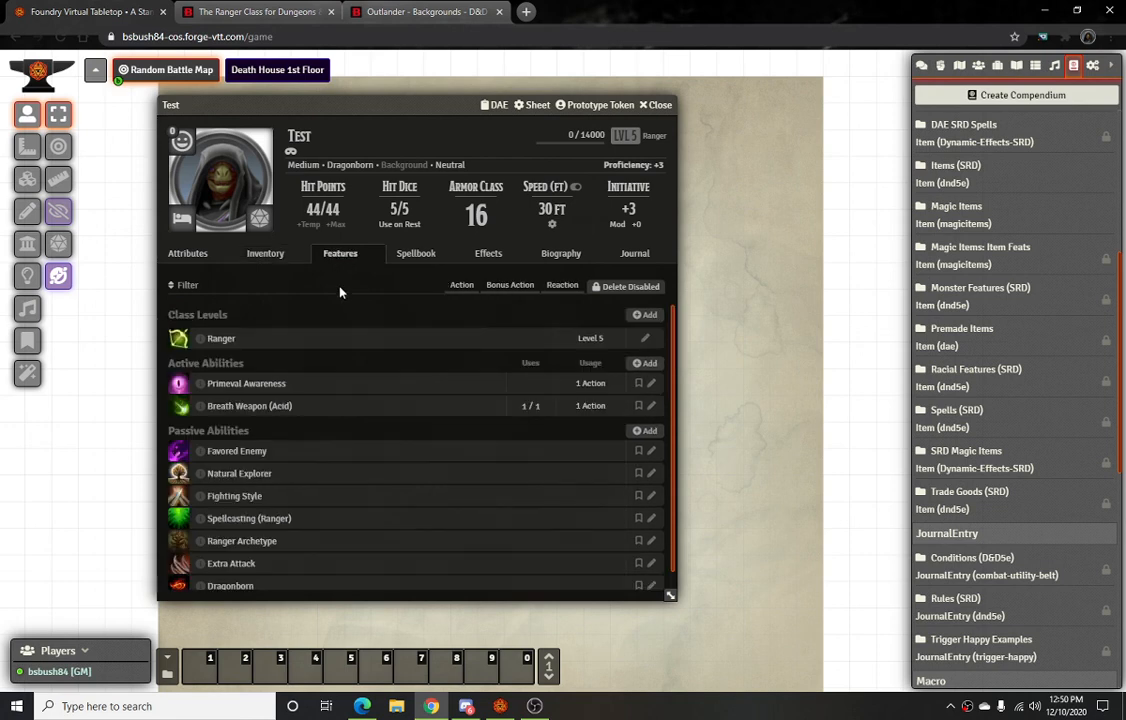
{"action": "scroll", "coordinate": [305, 378], "scroll_direction": "down", "scroll_amount": 1}
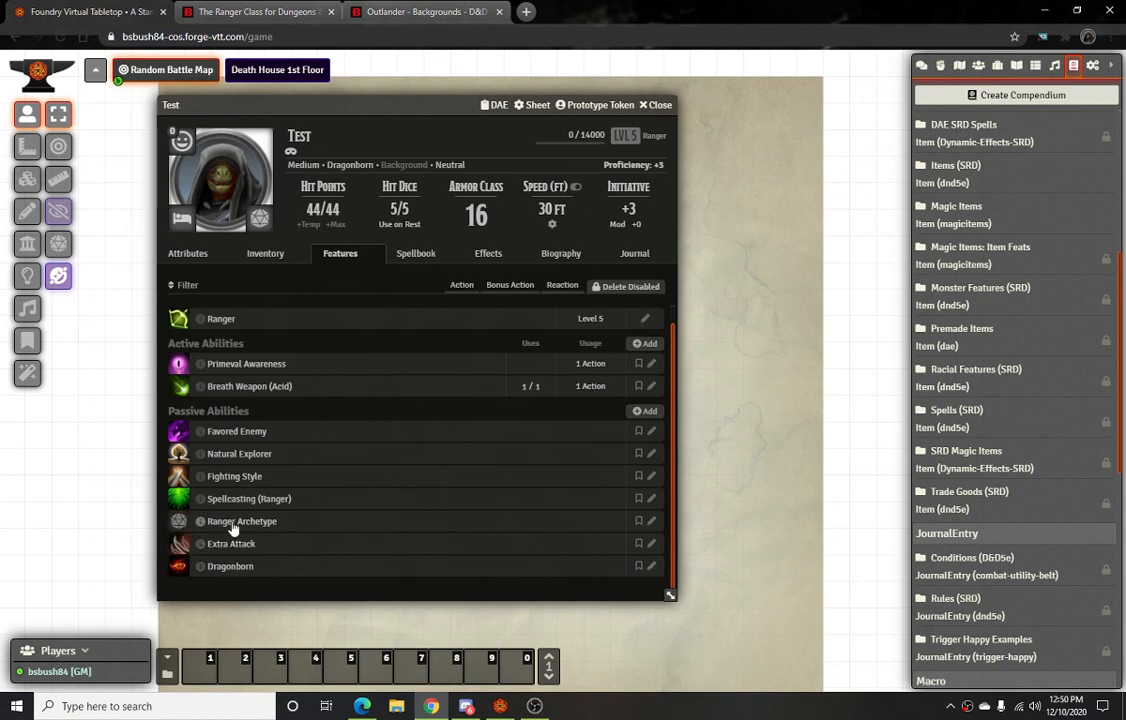
Read the Fighting Style feature's options and import Two Weapon Fighting into the world's items
{"action": "left_click", "coordinate": [205, 476]}
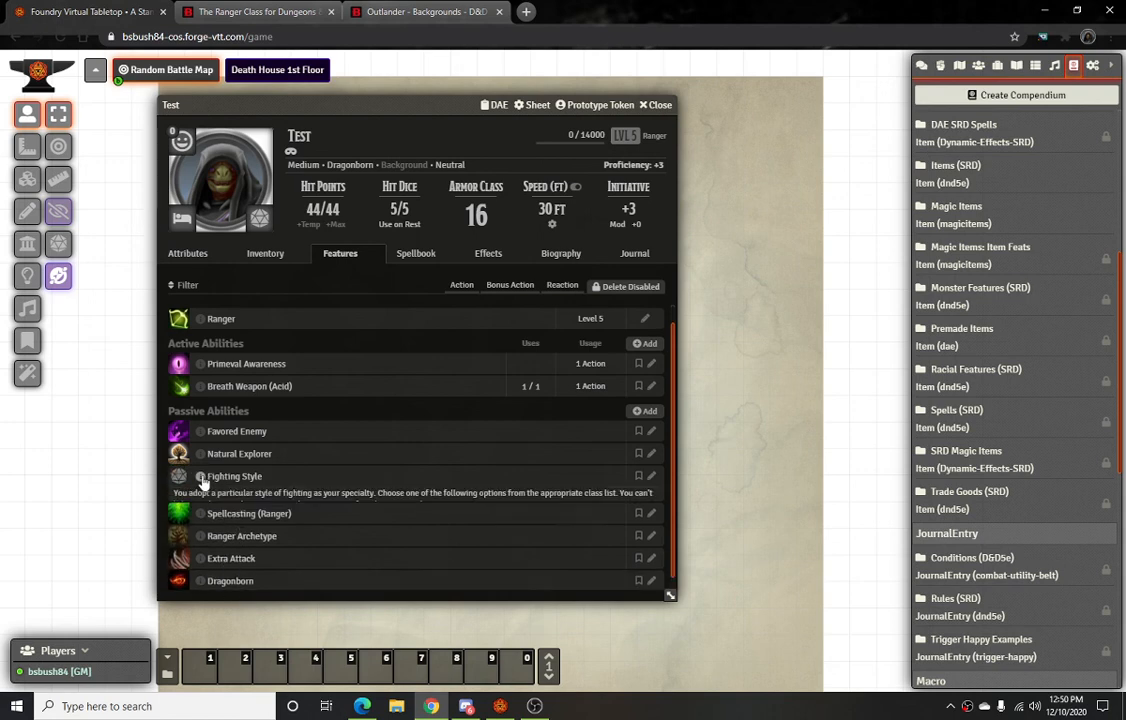
{"action": "scroll", "coordinate": [339, 530], "scroll_direction": "down", "scroll_amount": 1}
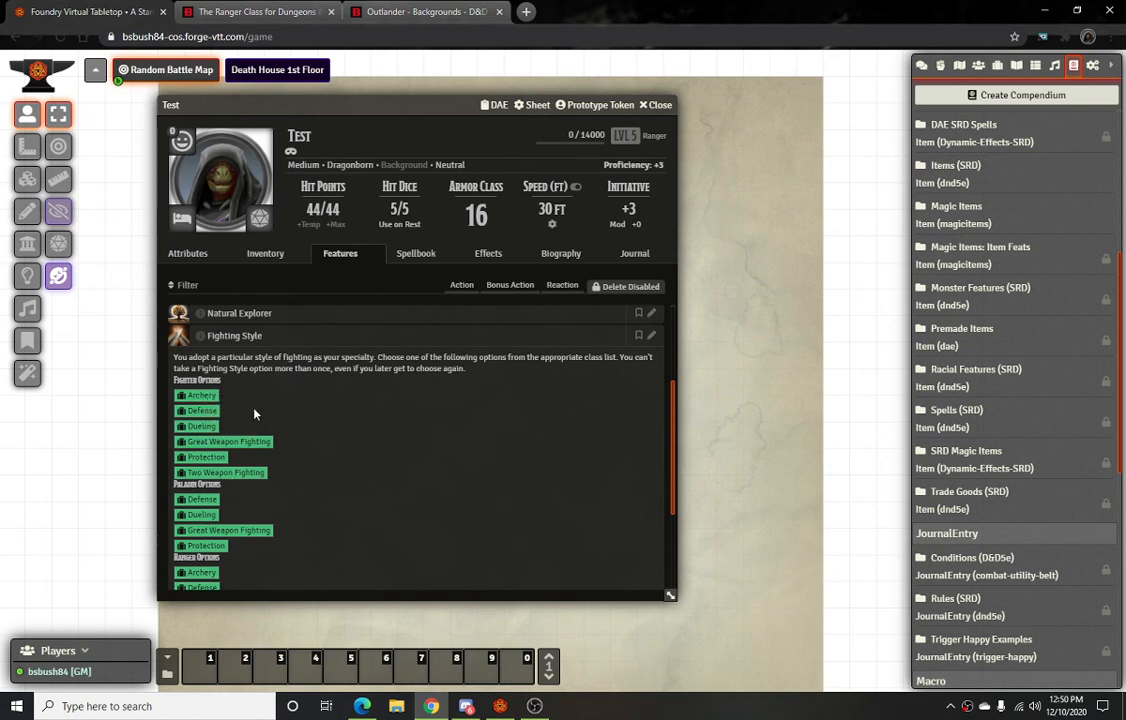
{"action": "left_click", "coordinate": [227, 473]}
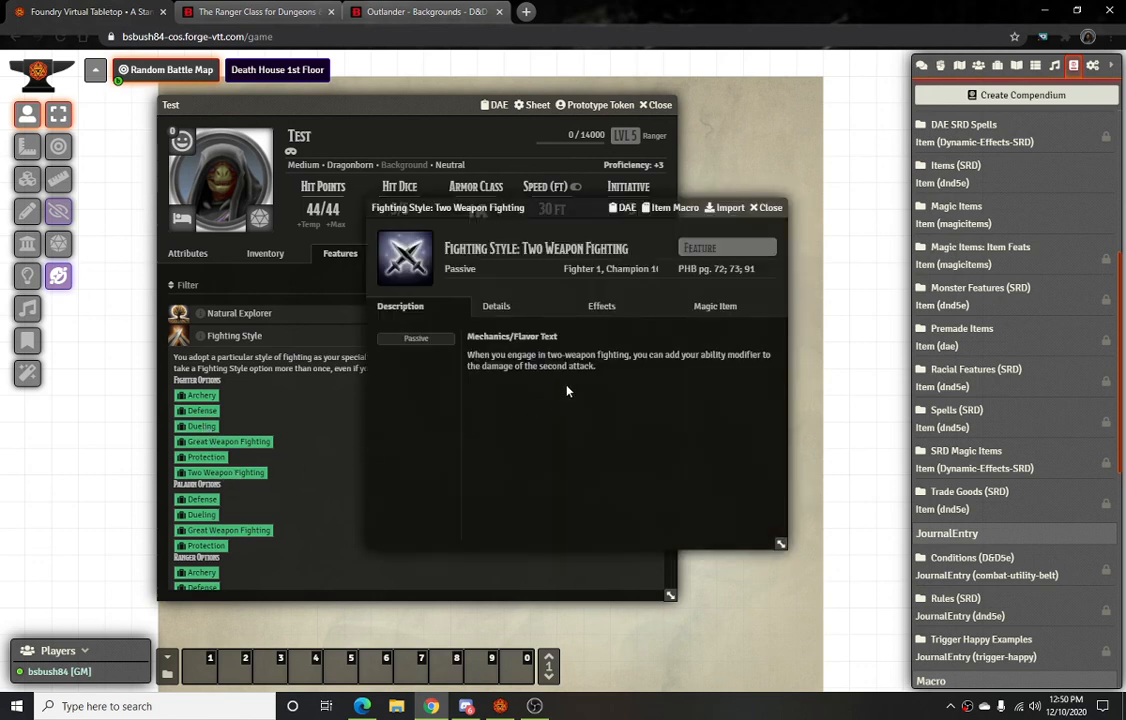
{"action": "left_click", "coordinate": [766, 207]}
{"action": "left_click", "coordinate": [261, 473]}
{"action": "key", "text": "Escape"}
{"action": "left_click", "coordinate": [240, 335]}
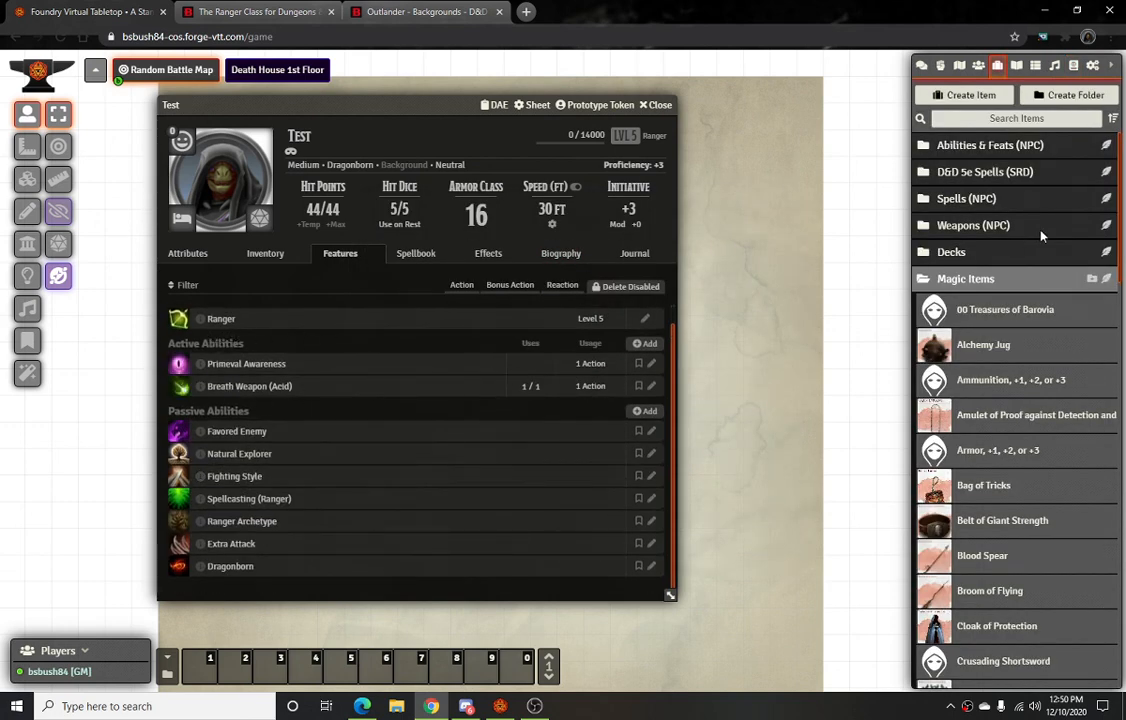
Add the Fighting Style: Two Weapon Fighting item to the Test character's passive abilities
{"action": "left_click", "coordinate": [955, 280]}
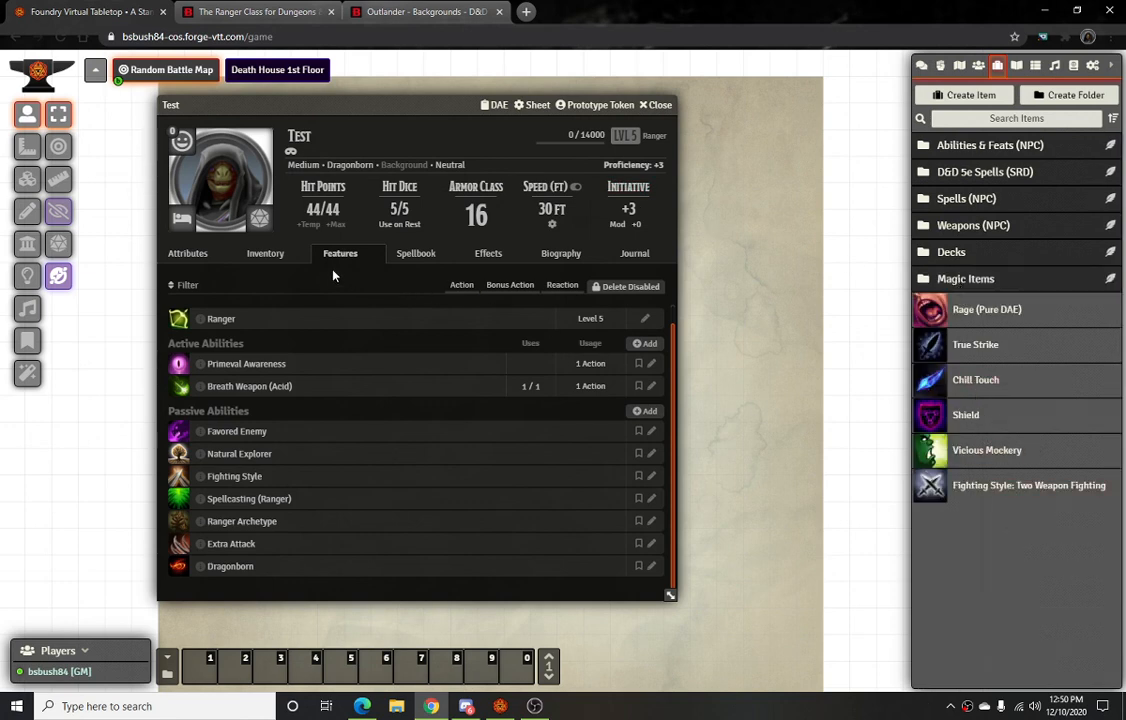
{"action": "left_click_drag", "start_coordinate": [922, 485], "coordinate": [272, 500]}
{"action": "scroll", "coordinate": [600, 585], "scroll_direction": "down", "scroll_amount": 1}
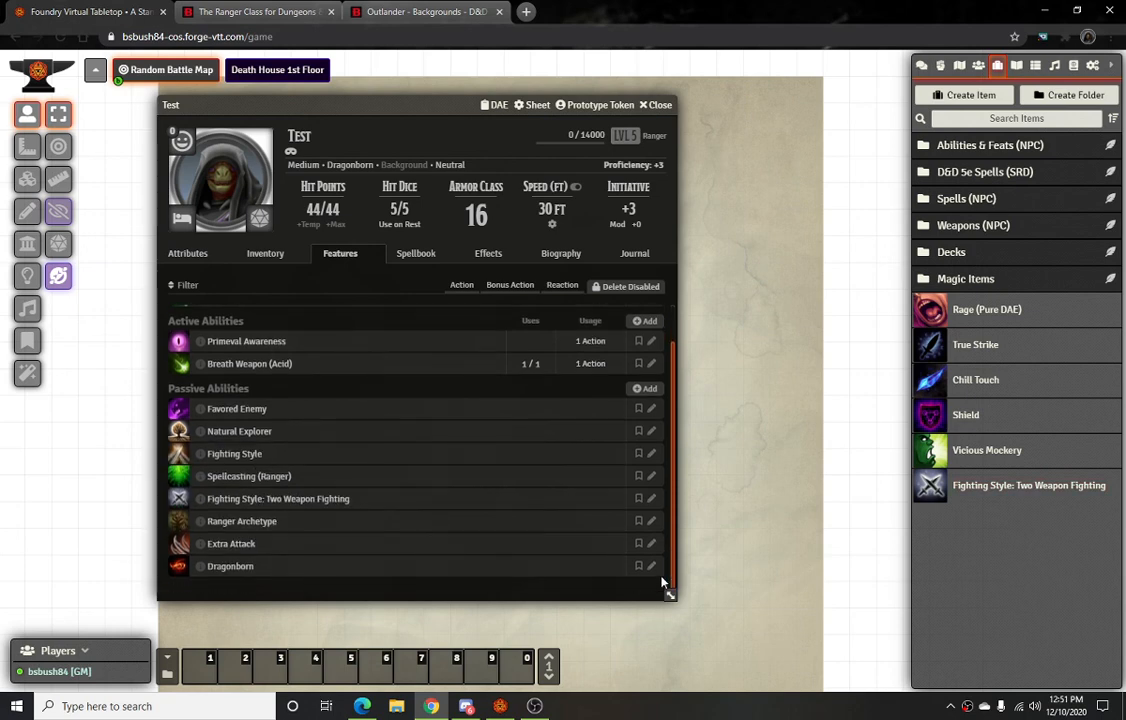
Delete the generic Fighting Style feature, lock deletion again, and read the Two Weapon Fighting description
{"action": "left_click", "coordinate": [627, 286]}
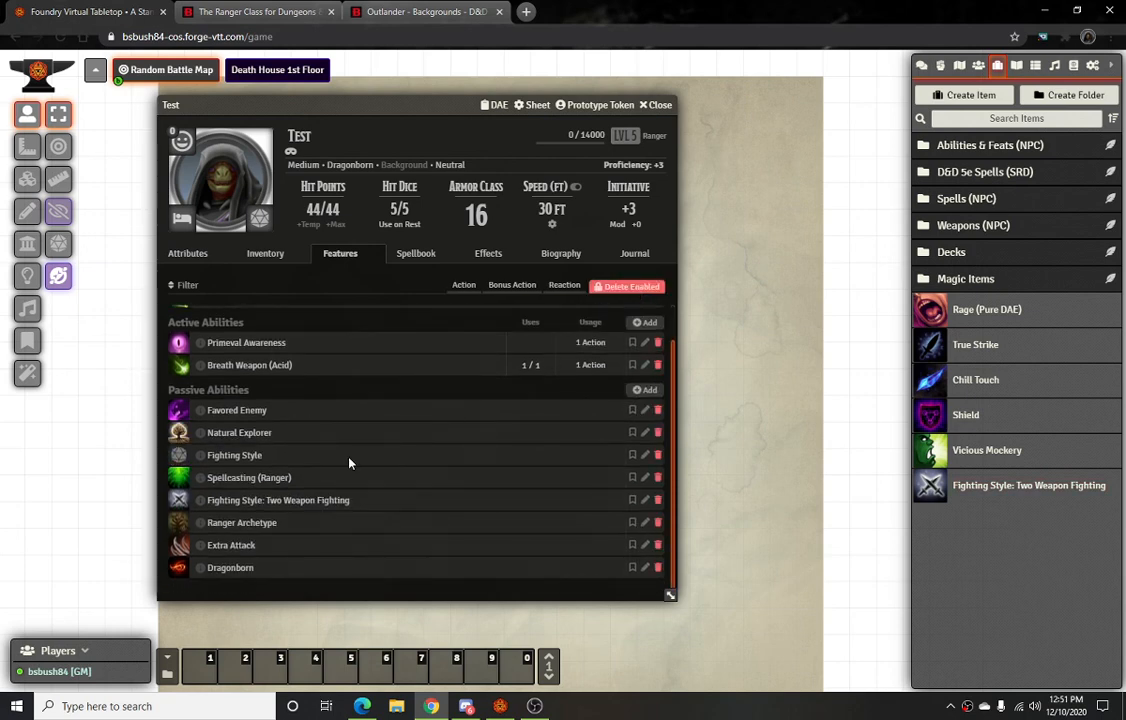
{"action": "left_click", "coordinate": [657, 456]}
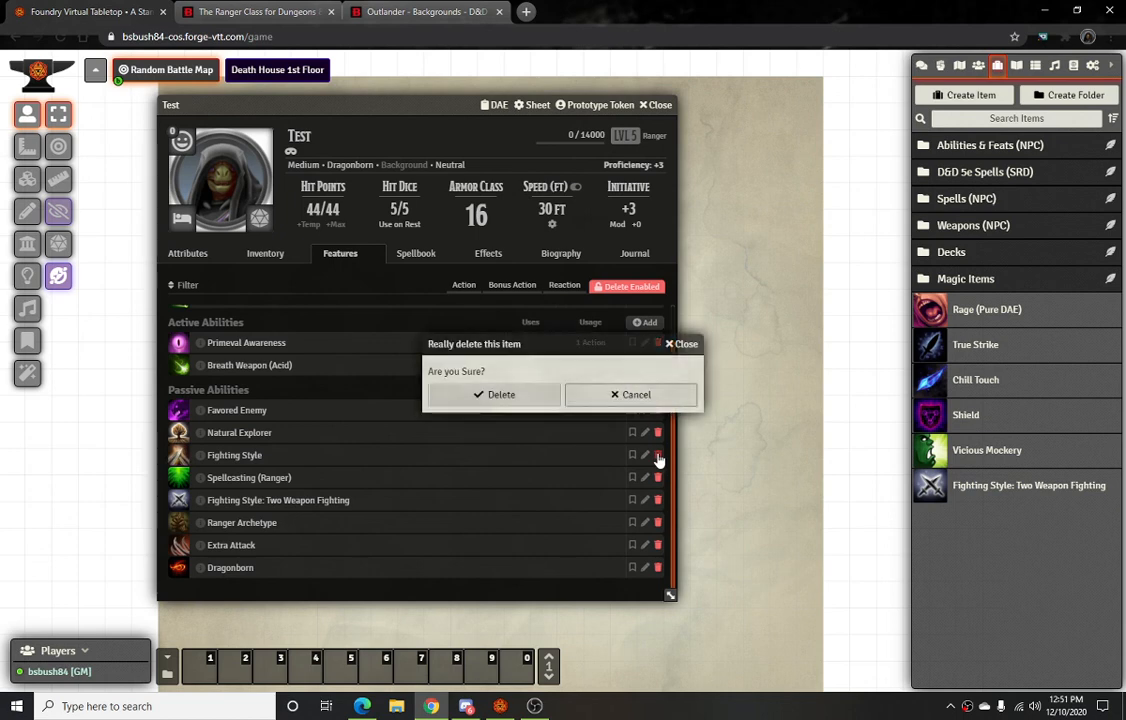
{"action": "left_click", "coordinate": [496, 396]}
{"action": "left_click", "coordinate": [630, 287]}
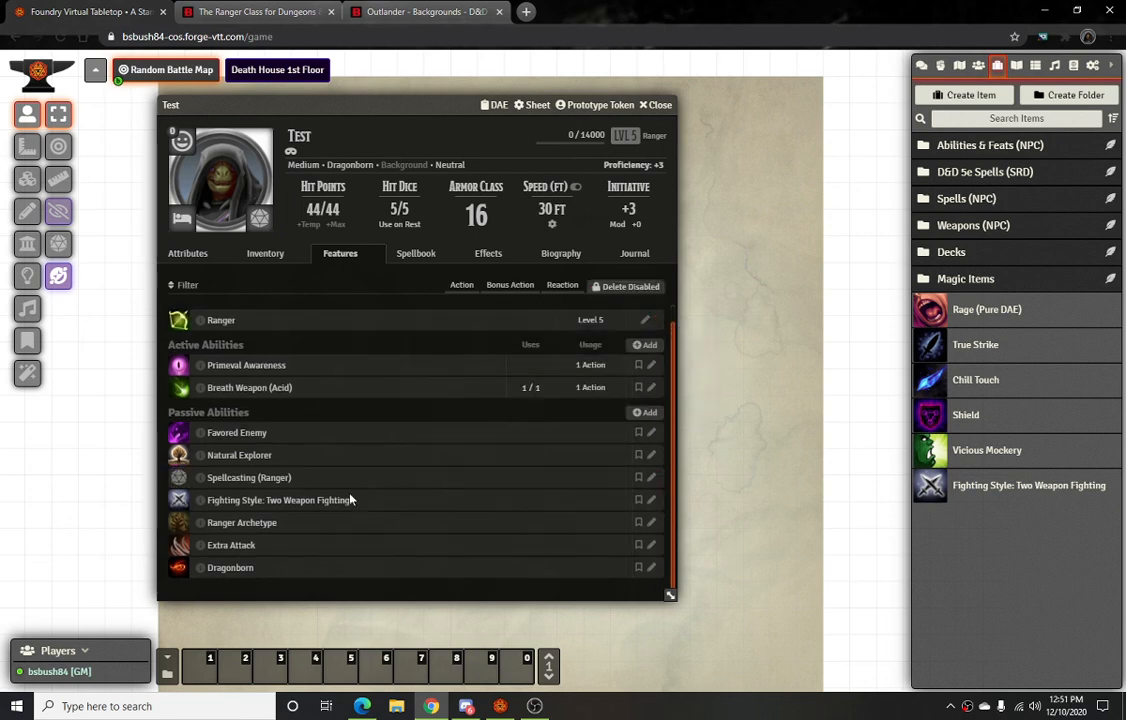
{"action": "left_click", "coordinate": [201, 504]}
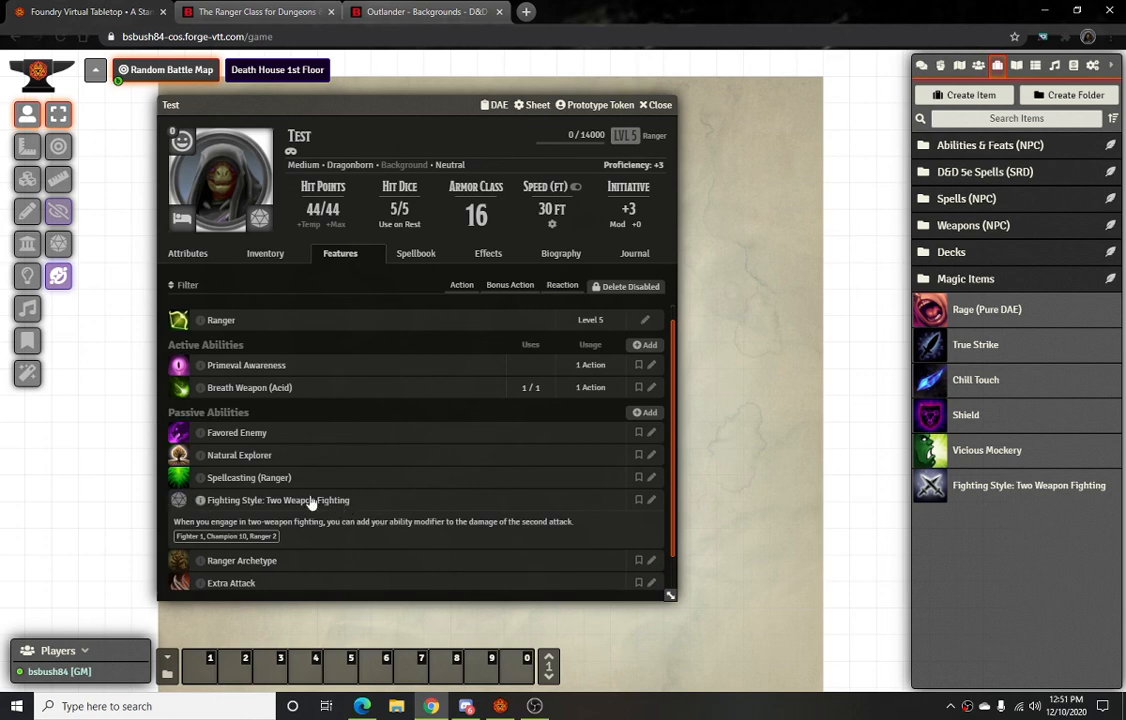
Set the off-hand Shortsword's damage formula to "1d6 + mod" in its item details and close its sheet
{"action": "left_click", "coordinate": [265, 253]}
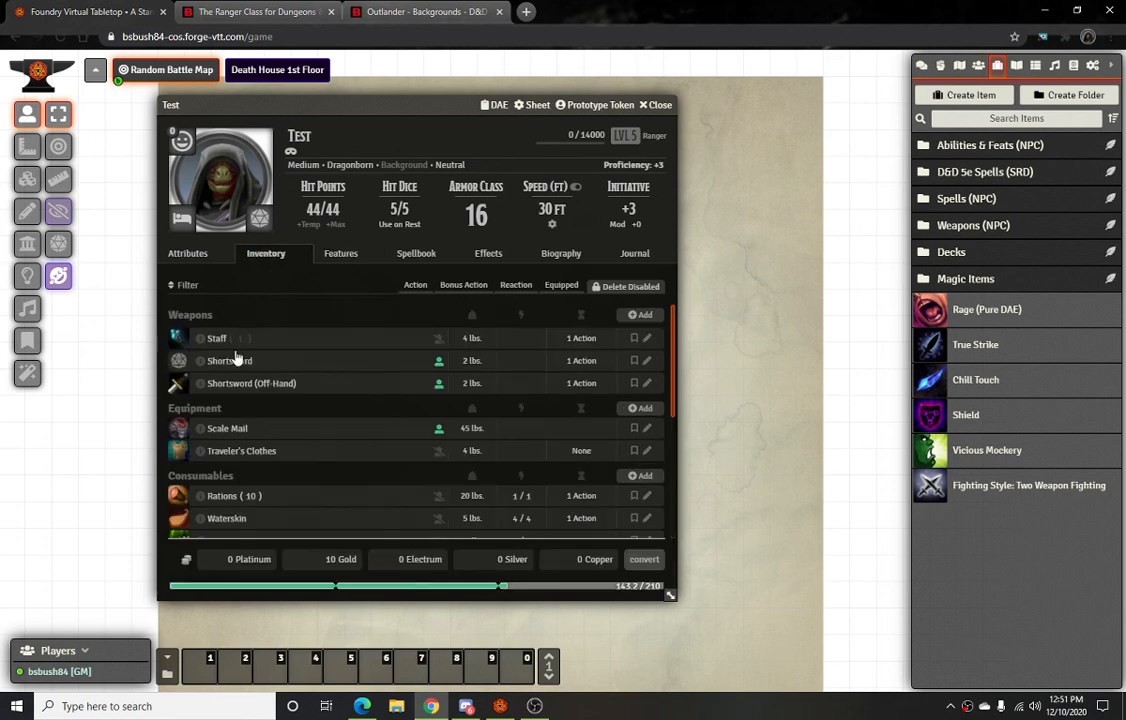
{"action": "left_click", "coordinate": [647, 388]}
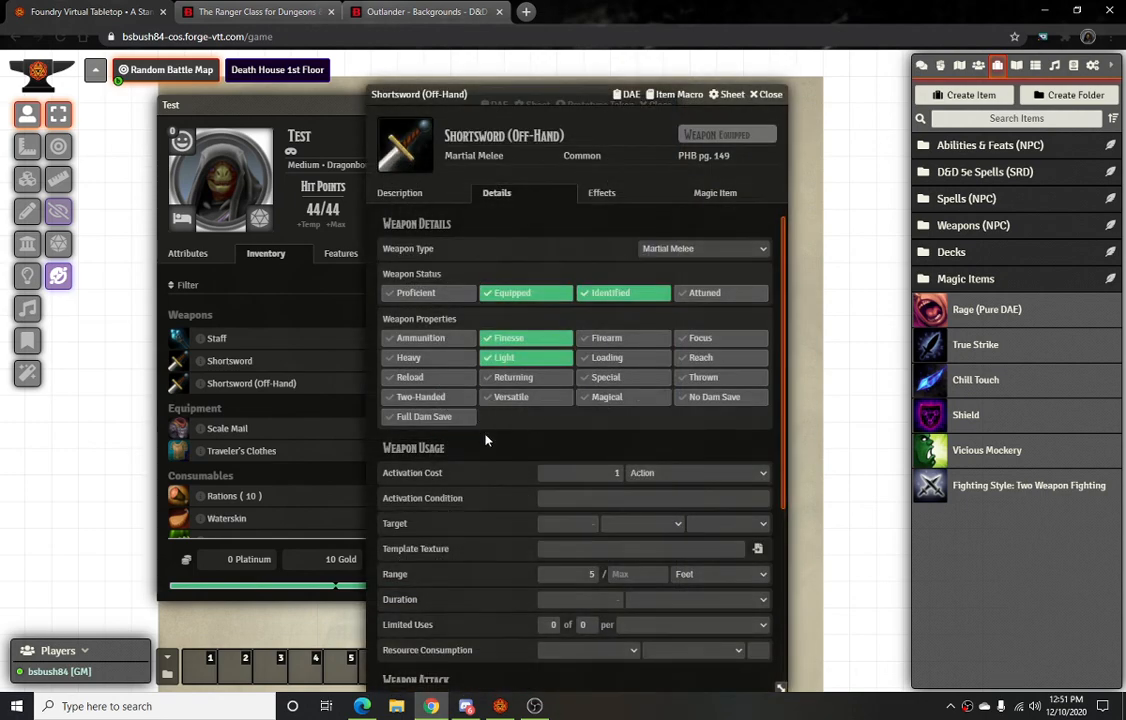
{"action": "scroll", "coordinate": [621, 523], "scroll_direction": "down", "scroll_amount": 5}
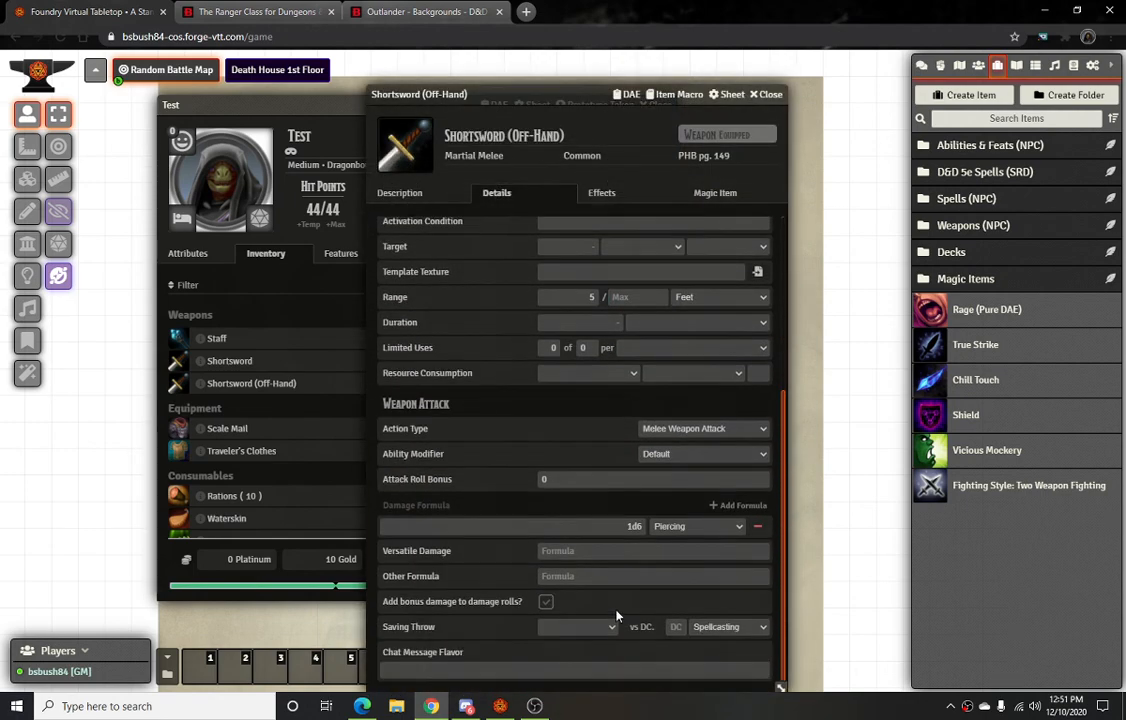
{"action": "left_click", "coordinate": [590, 526]}
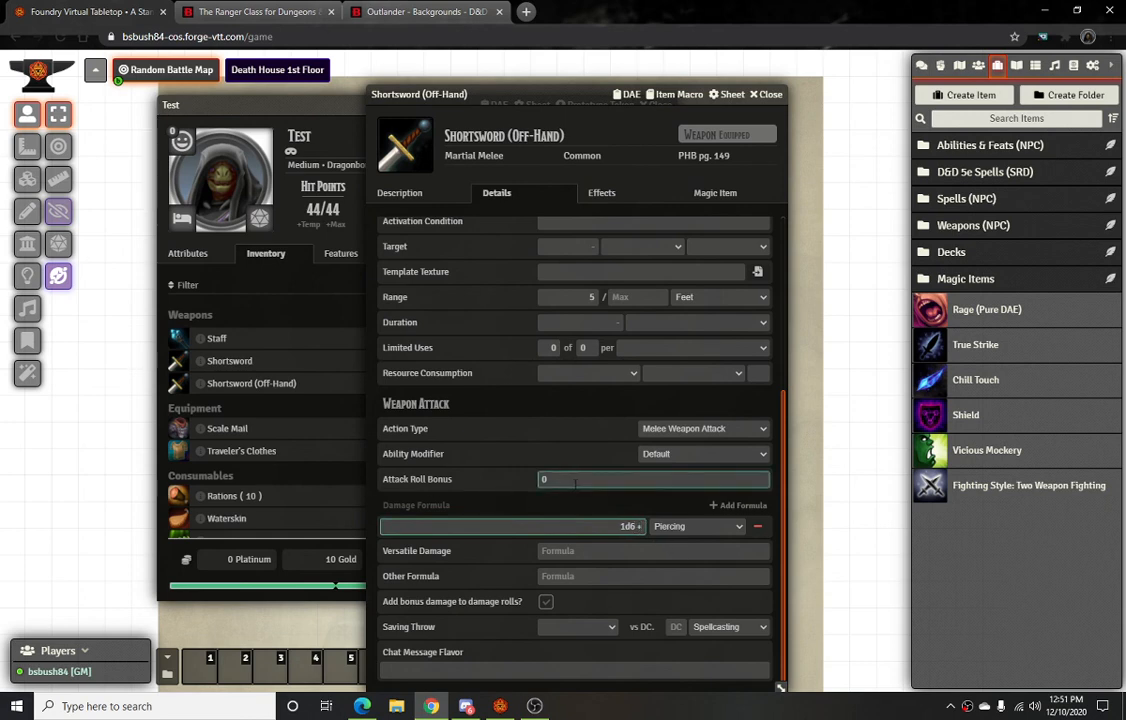
{"action": "type", "text": "+ mod"}
{"action": "left_click", "coordinate": [628, 514]}
{"action": "scroll", "coordinate": [662, 525], "scroll_direction": "down", "scroll_amount": 3}
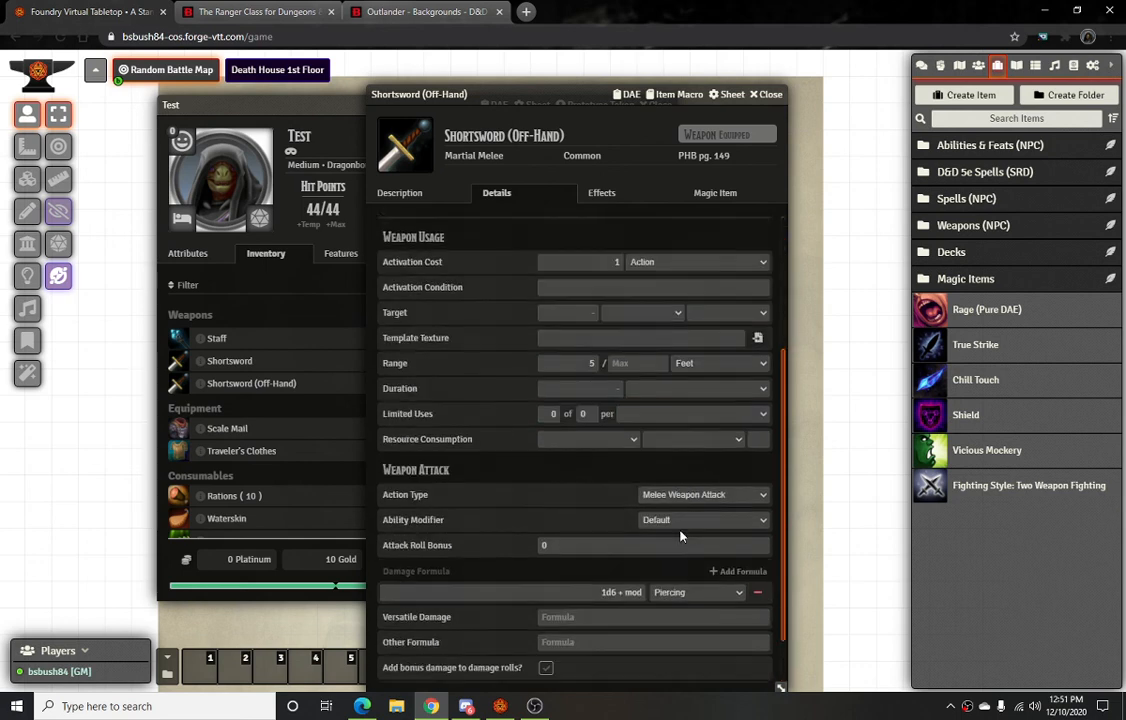
{"action": "left_click", "coordinate": [767, 95]}
Check how the main Shortsword's damage formula is written in its item details, and close its sheet
{"action": "left_click", "coordinate": [647, 361]}
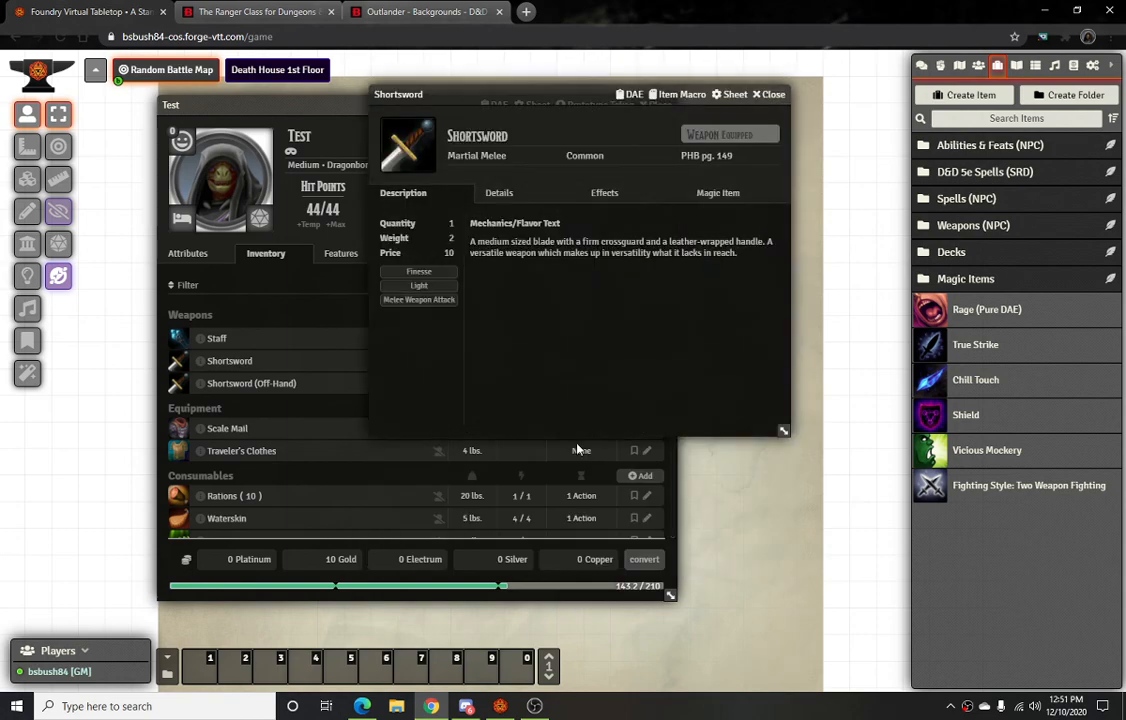
{"action": "left_click", "coordinate": [499, 192]}
{"action": "scroll", "coordinate": [540, 420], "scroll_direction": "down", "scroll_amount": 5}
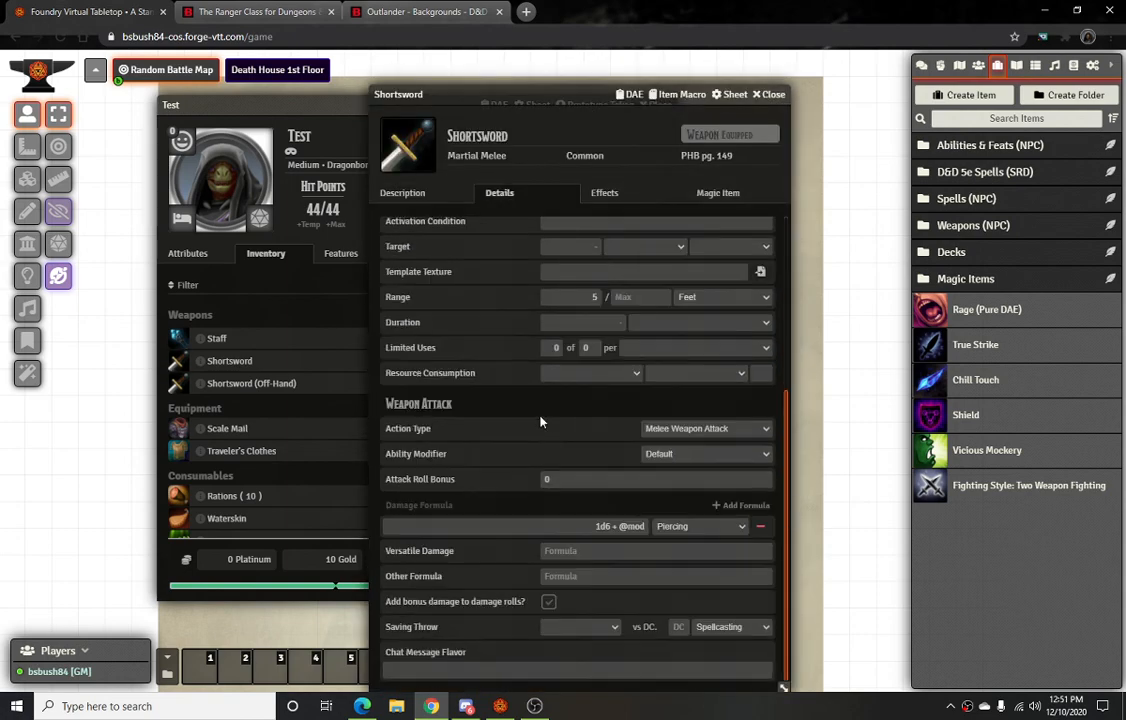
{"action": "left_click", "coordinate": [558, 479]}
{"action": "left_click", "coordinate": [770, 94]}
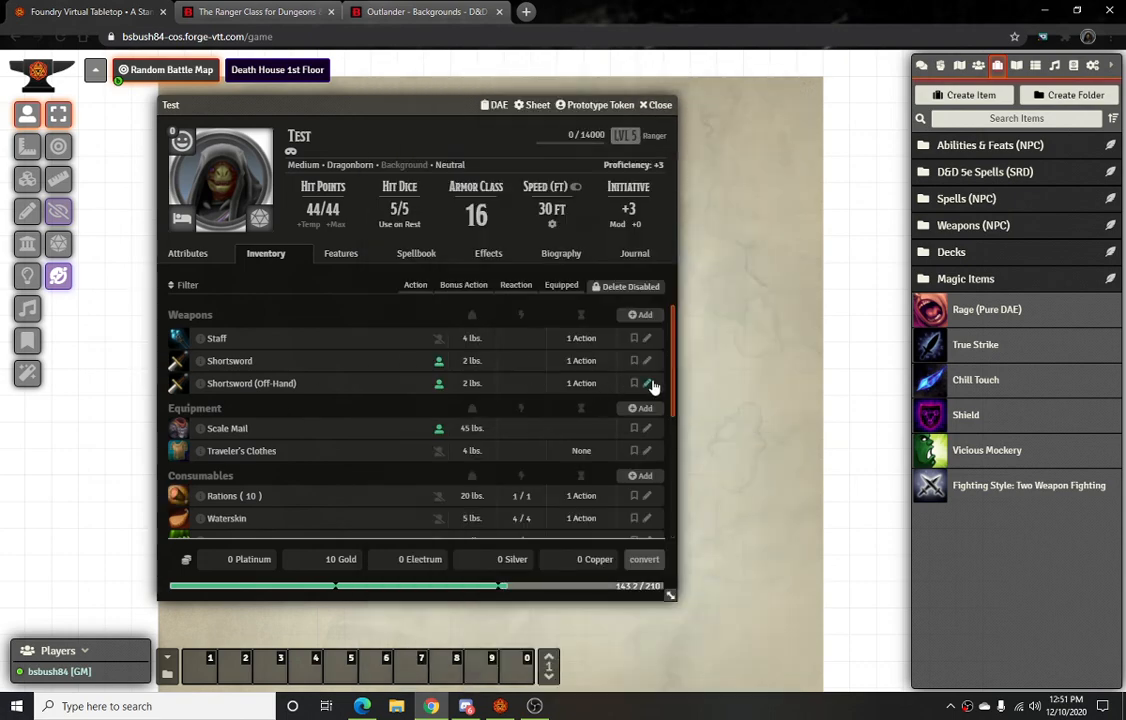
{"action": "left_click", "coordinate": [644, 383]}
{"action": "scroll", "coordinate": [518, 383], "scroll_direction": "down", "scroll_amount": 6}
{"action": "left_click", "coordinate": [636, 526]}
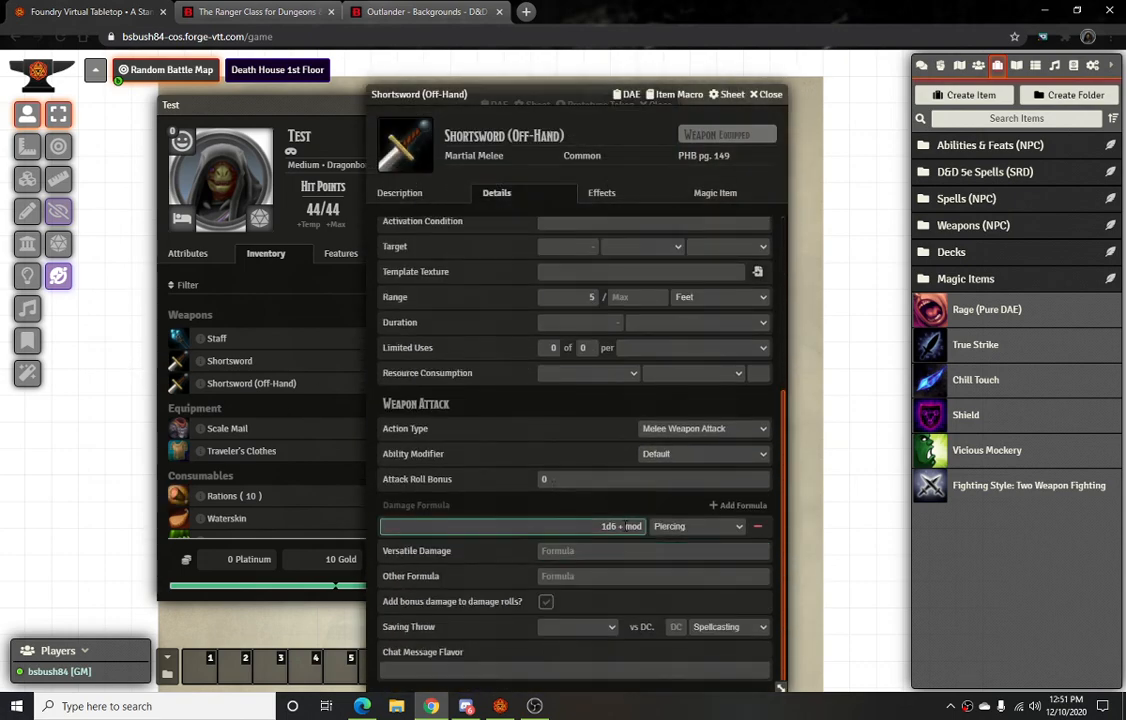
{"action": "left_click", "coordinate": [654, 552]}
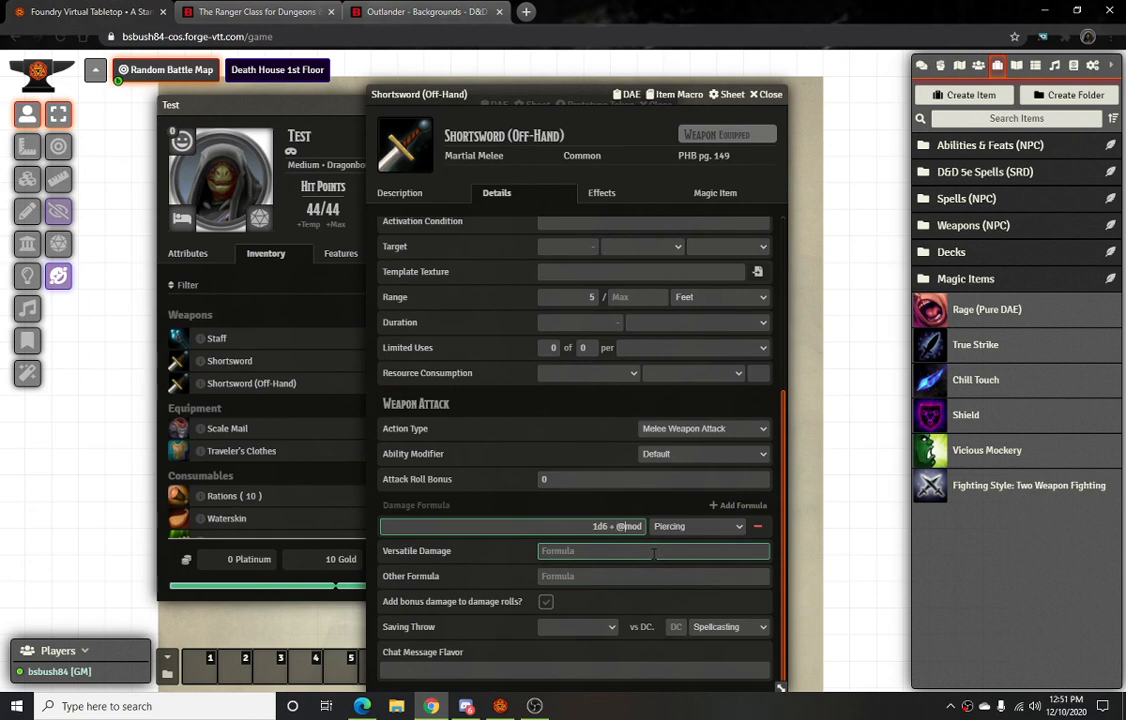
{"action": "type", "text": "@"}
{"action": "scroll", "coordinate": [603, 402], "scroll_direction": "up", "scroll_amount": 5}
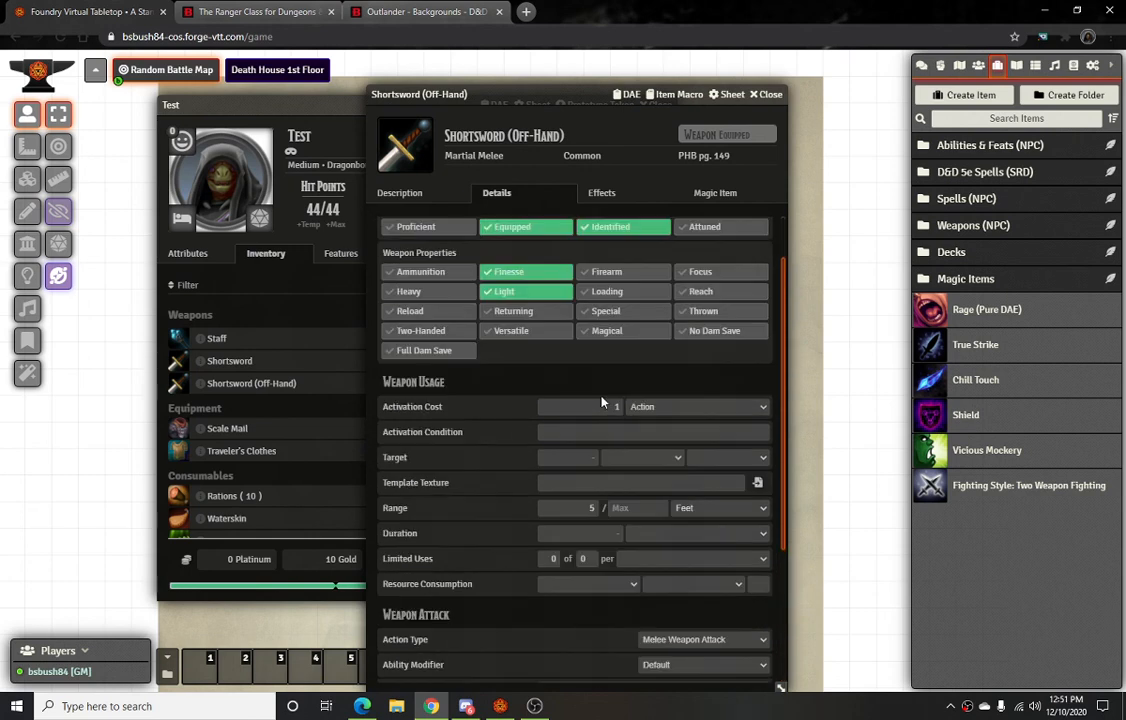
{"action": "scroll", "coordinate": [603, 402], "scroll_direction": "down", "scroll_amount": 5}
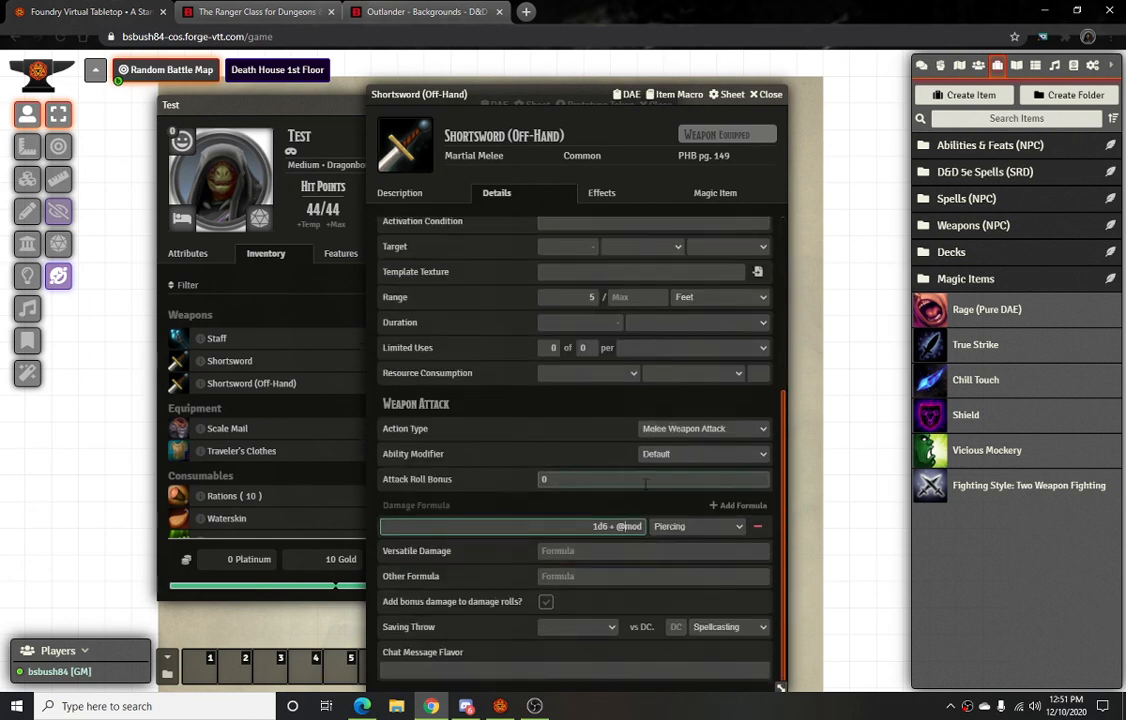
Mark the off-hand Shortsword as proficient in its weapon status and close its sheet
{"action": "scroll", "coordinate": [620, 450], "scroll_direction": "up", "scroll_amount": 3}
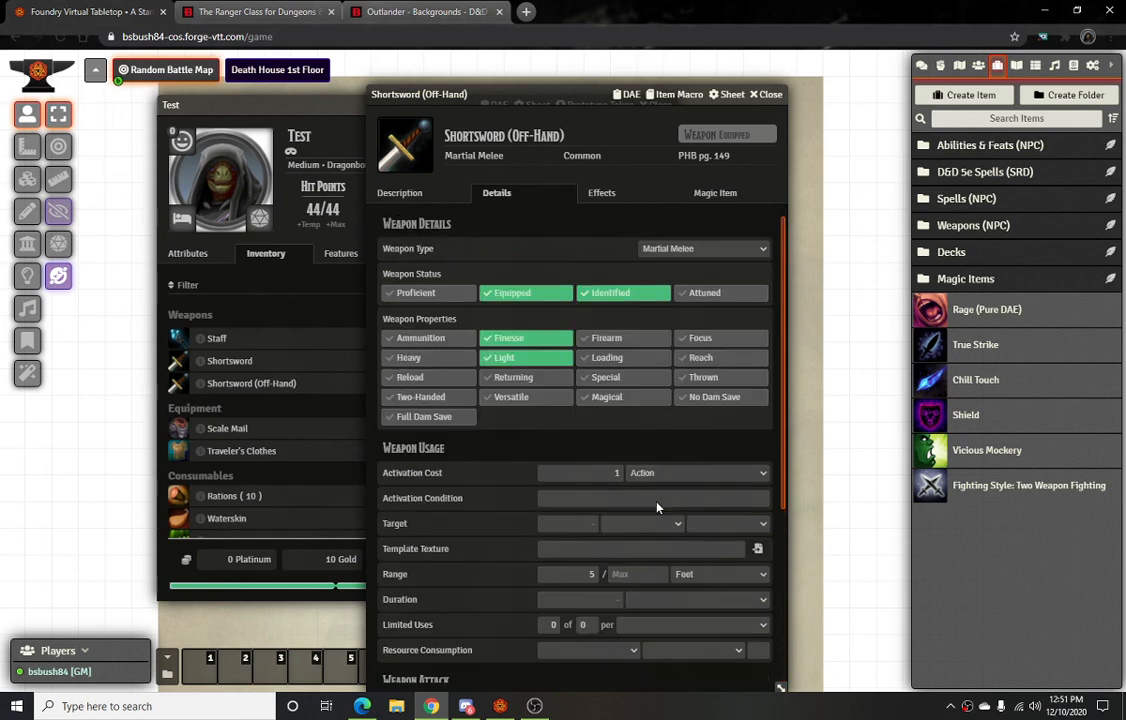
{"action": "left_click", "coordinate": [436, 294]}
{"action": "left_click", "coordinate": [770, 94]}
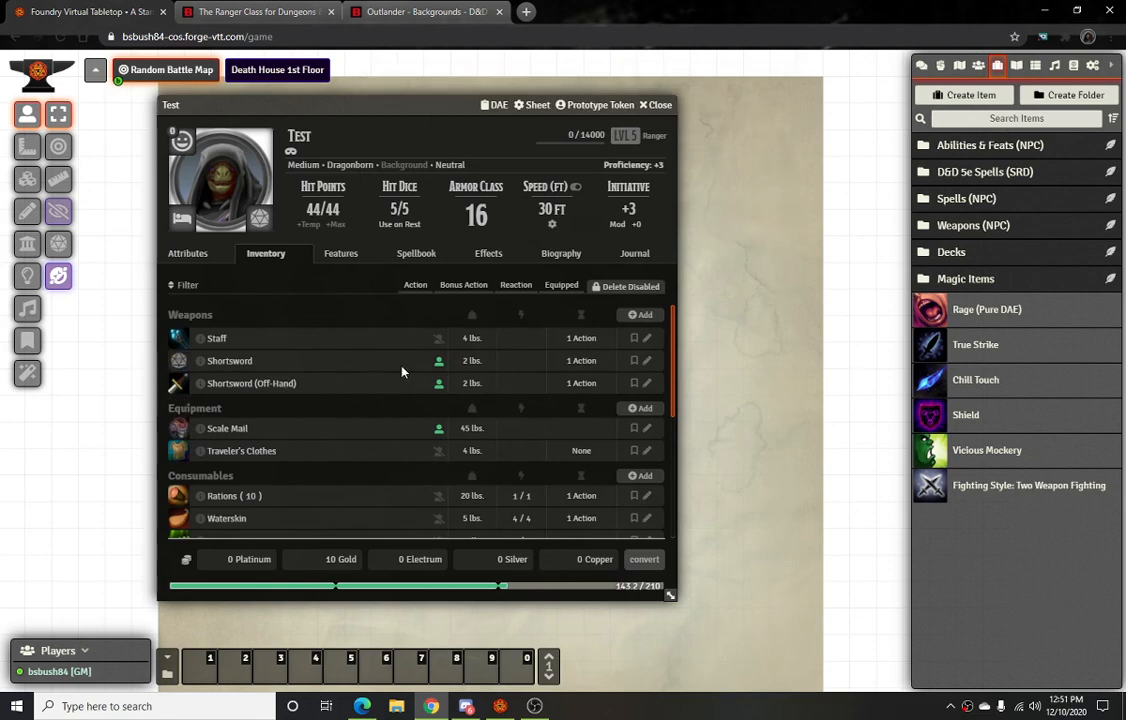
Mark the main Shortsword as proficient in its item details and close its sheet
{"action": "left_click", "coordinate": [232, 361]}
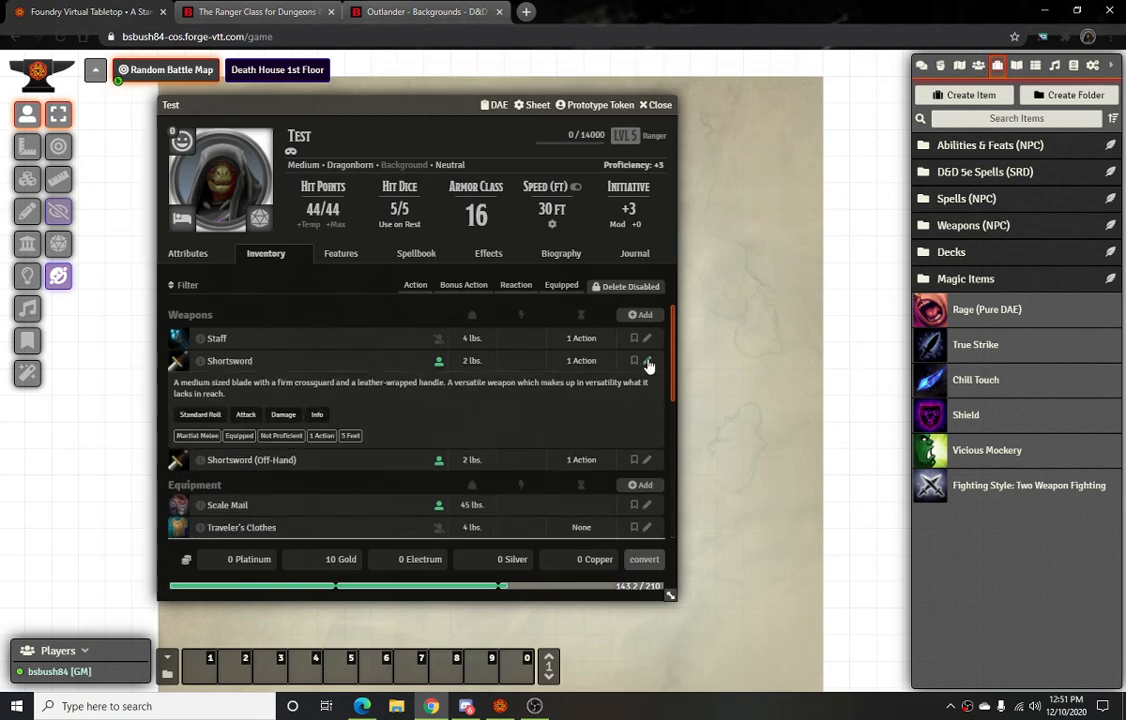
{"action": "left_click", "coordinate": [647, 362]}
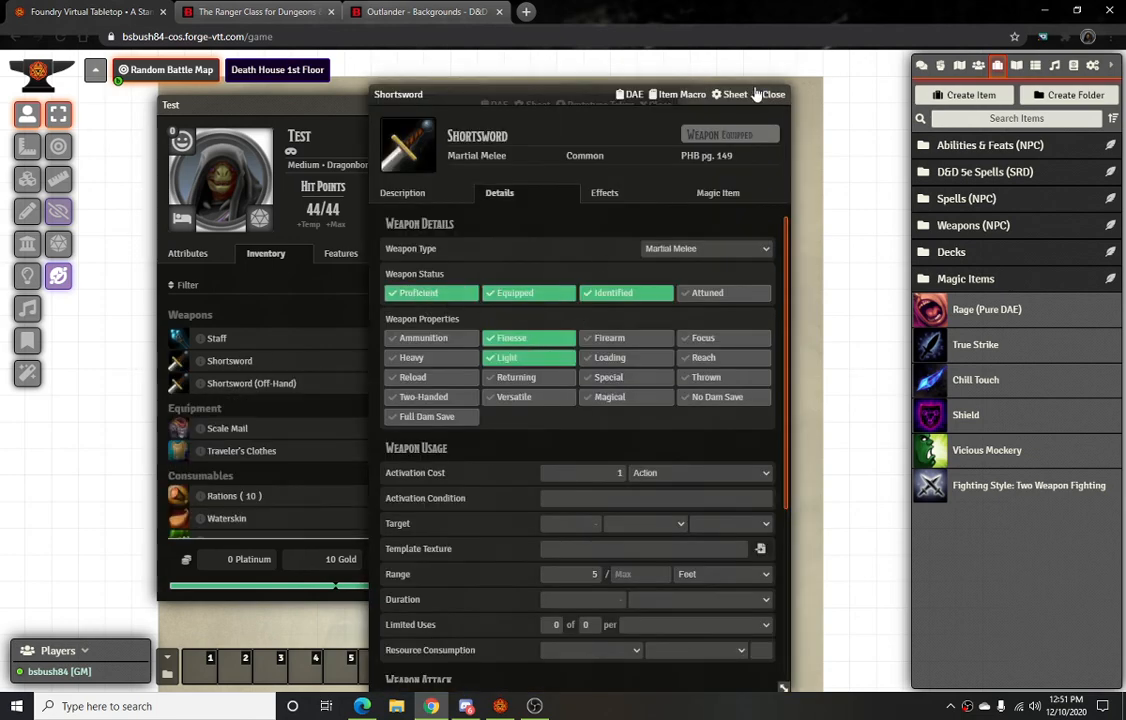
{"action": "left_click", "coordinate": [762, 94]}
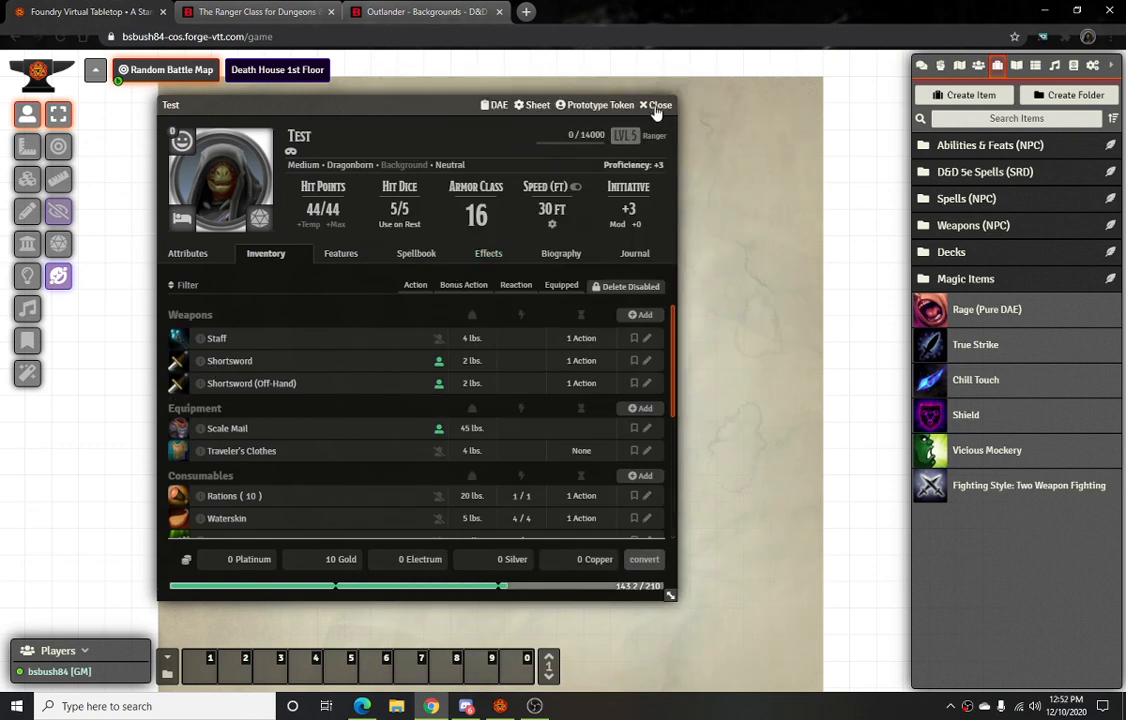
Review the Test character's biography, effects, spellbook, features, inventory and journal sections
{"action": "left_click", "coordinate": [562, 253]}
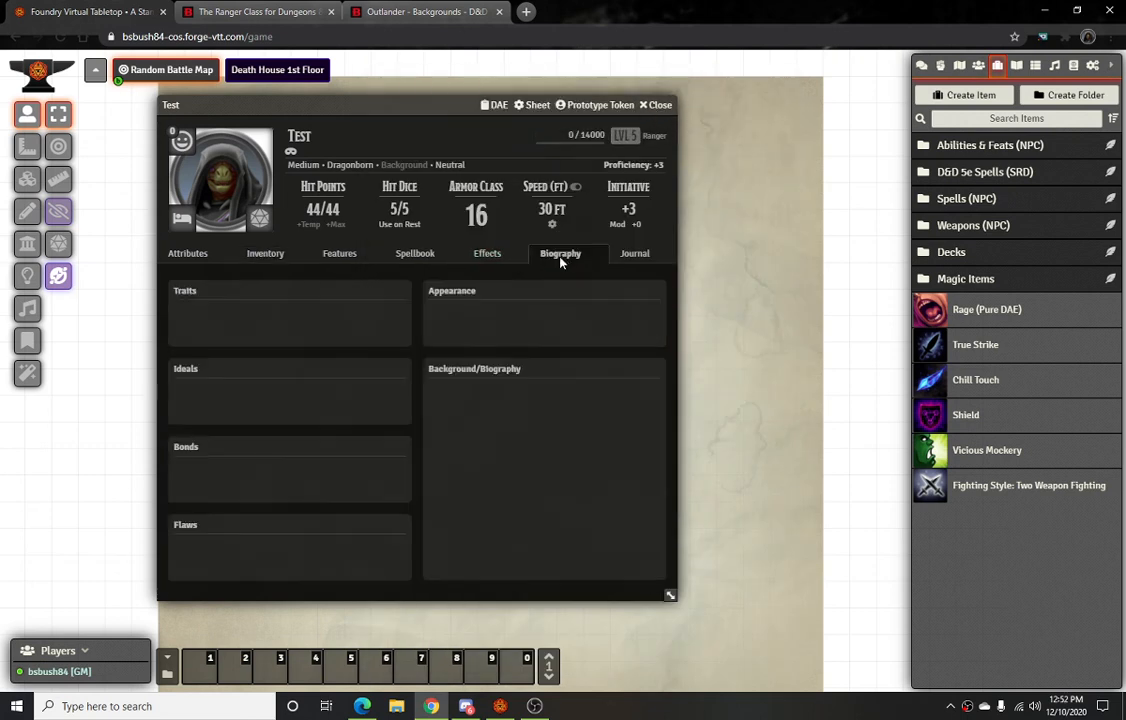
{"action": "left_click", "coordinate": [484, 256]}
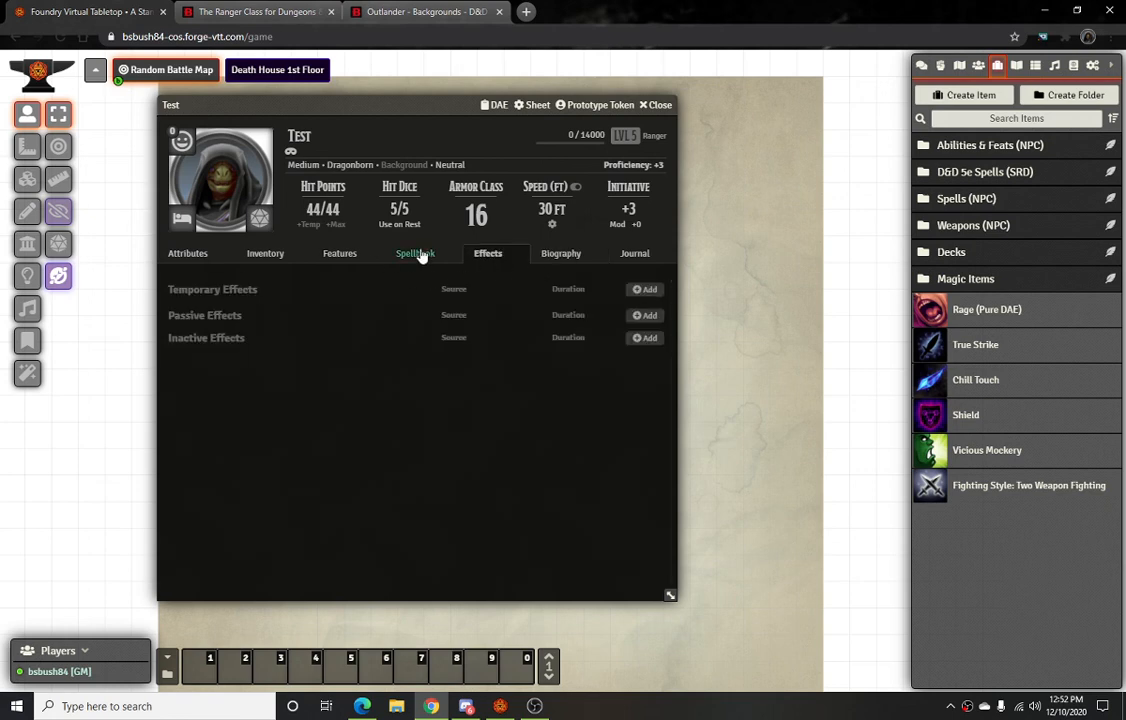
{"action": "left_click", "coordinate": [420, 254]}
{"action": "left_click", "coordinate": [339, 255]}
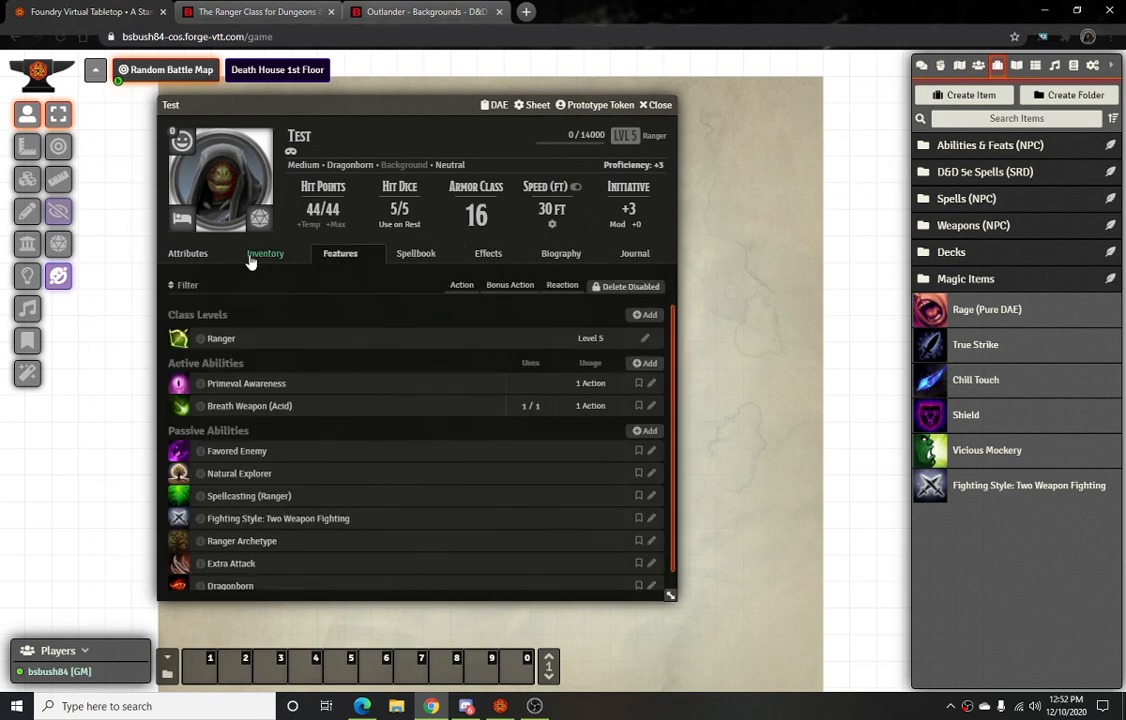
{"action": "left_click", "coordinate": [263, 254]}
{"action": "left_click", "coordinate": [345, 255]}
{"action": "left_click", "coordinate": [418, 254]}
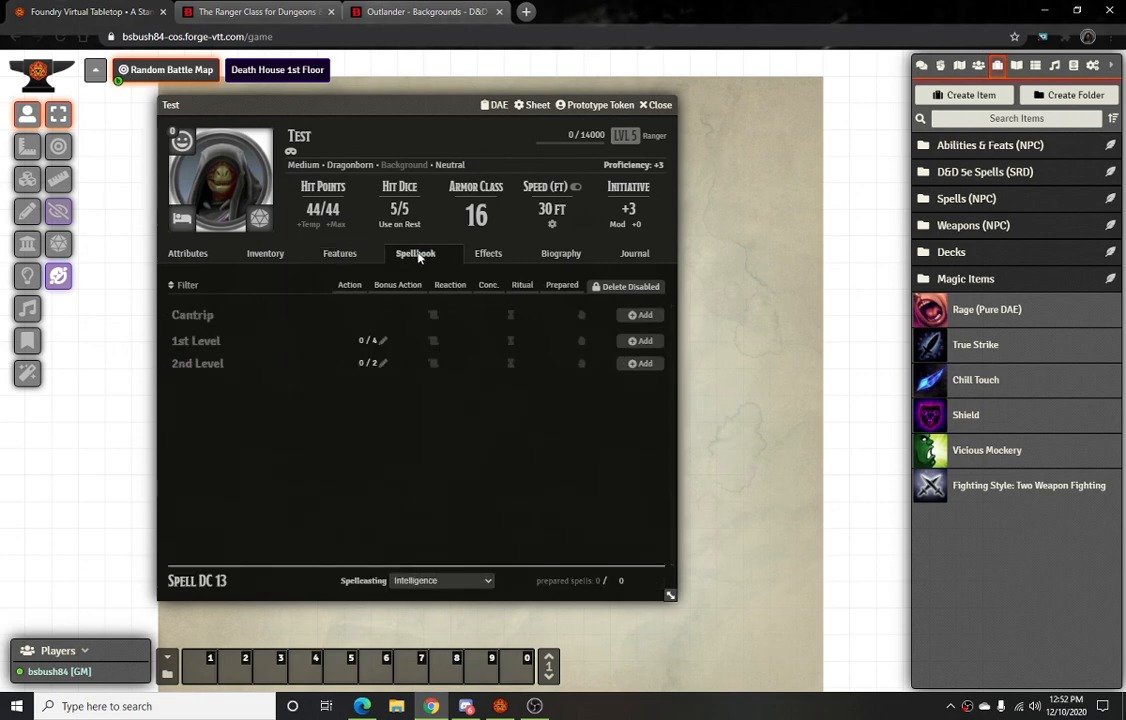
{"action": "left_click", "coordinate": [491, 253]}
{"action": "left_click", "coordinate": [578, 254]}
{"action": "left_click", "coordinate": [645, 255]}
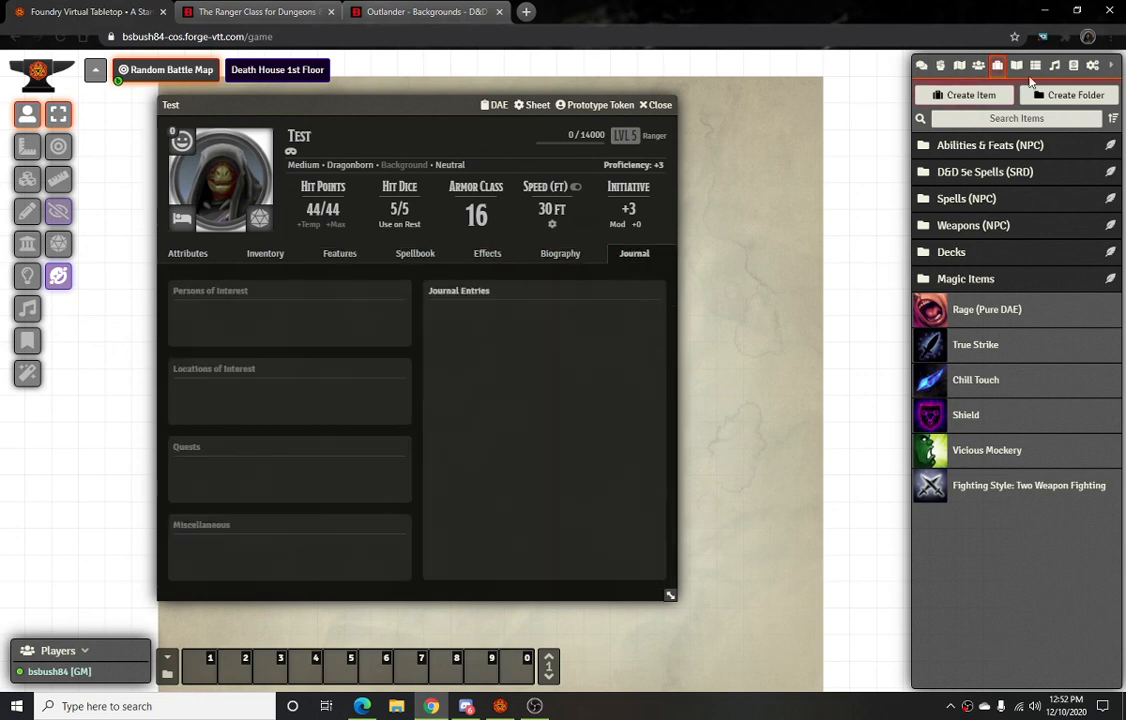
Move the Test character sheet aside and browse the item list of the DAE SRD Items compendium
{"action": "left_click", "coordinate": [1073, 66]}
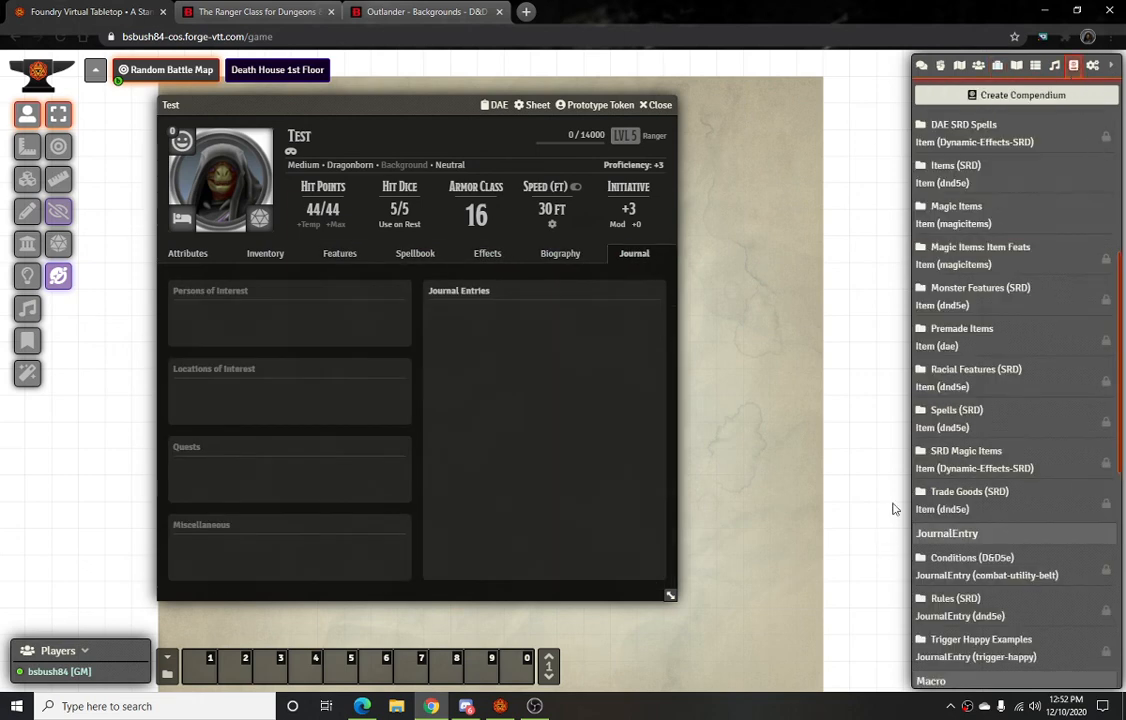
{"action": "scroll", "coordinate": [962, 400], "scroll_direction": "up", "scroll_amount": 3}
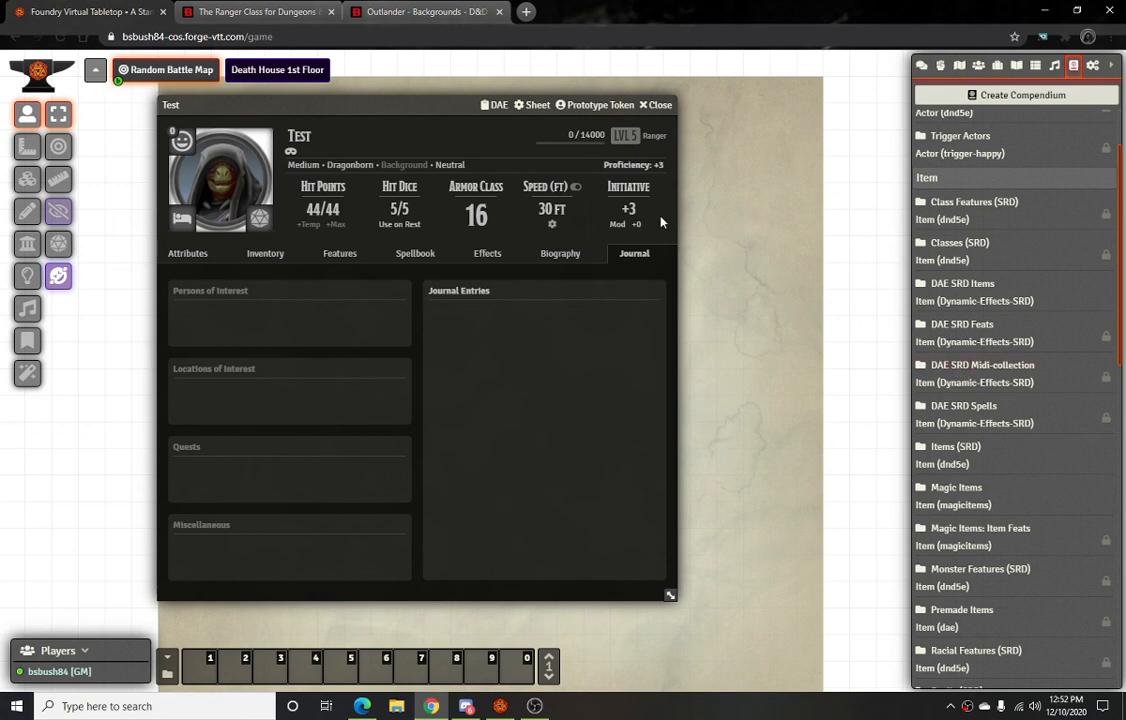
{"action": "left_click_drag", "start_coordinate": [458, 105], "coordinate": [653, 125]}
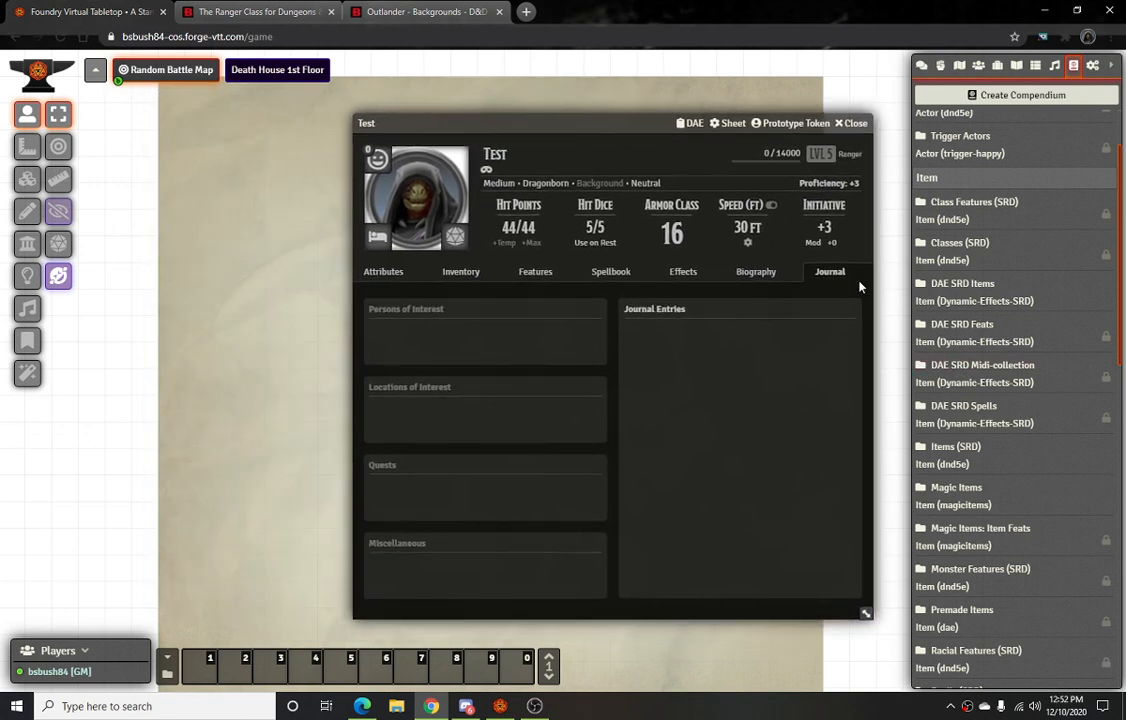
{"action": "left_click", "coordinate": [965, 286]}
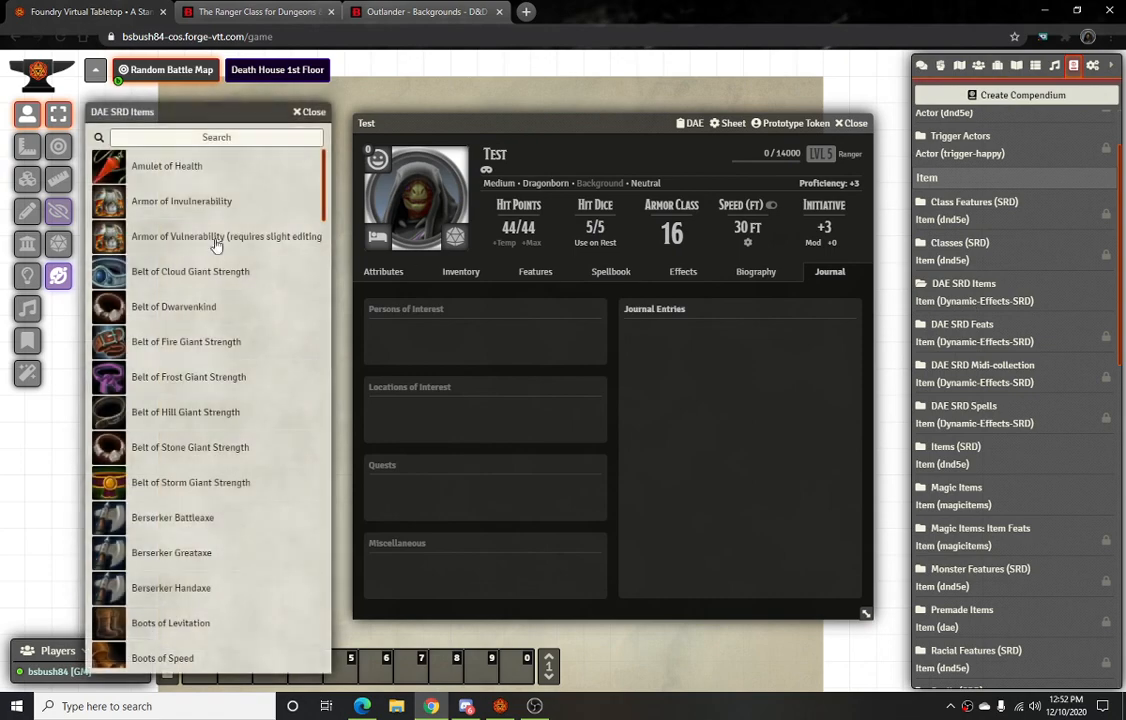
{"action": "scroll", "coordinate": [220, 320], "scroll_direction": "down", "scroll_amount": 3}
{"action": "scroll", "coordinate": [225, 330], "scroll_direction": "down", "scroll_amount": 10}
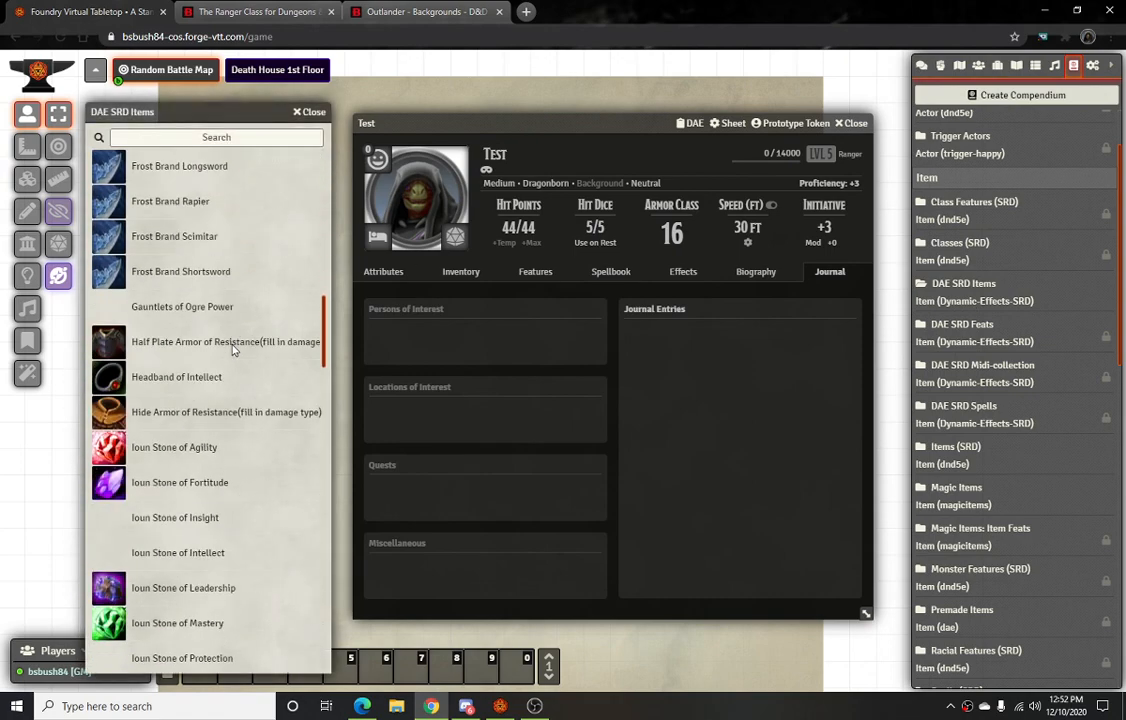
{"action": "scroll", "coordinate": [238, 370], "scroll_direction": "up", "scroll_amount": 2}
{"action": "scroll", "coordinate": [240, 380], "scroll_direction": "down", "scroll_amount": 15}
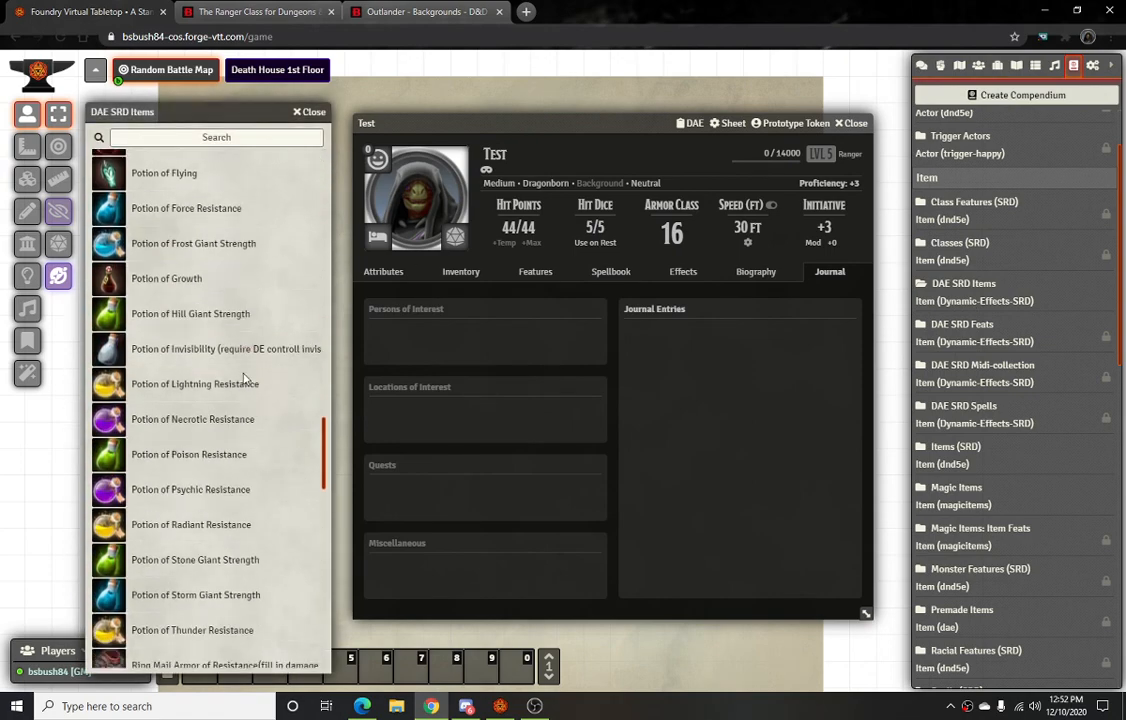
{"action": "scroll", "coordinate": [240, 390], "scroll_direction": "down", "scroll_amount": 2}
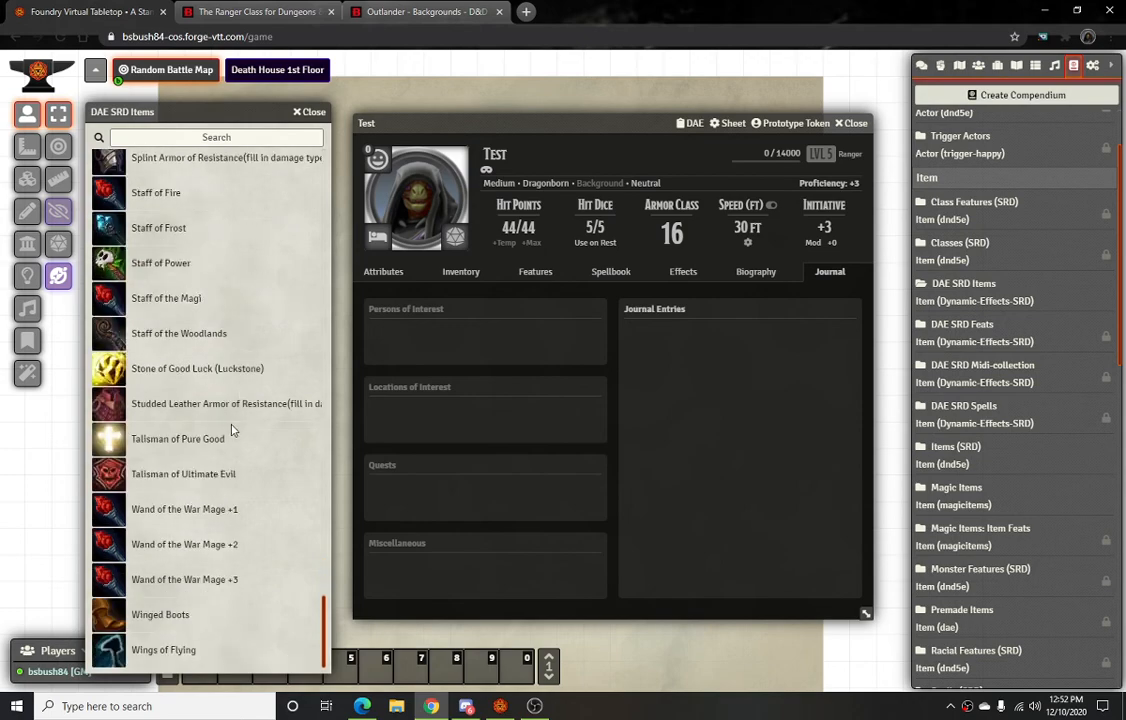
{"action": "scroll", "coordinate": [232, 430], "scroll_direction": "up", "scroll_amount": 3}
{"action": "scroll", "coordinate": [221, 400], "scroll_direction": "down", "scroll_amount": 3}
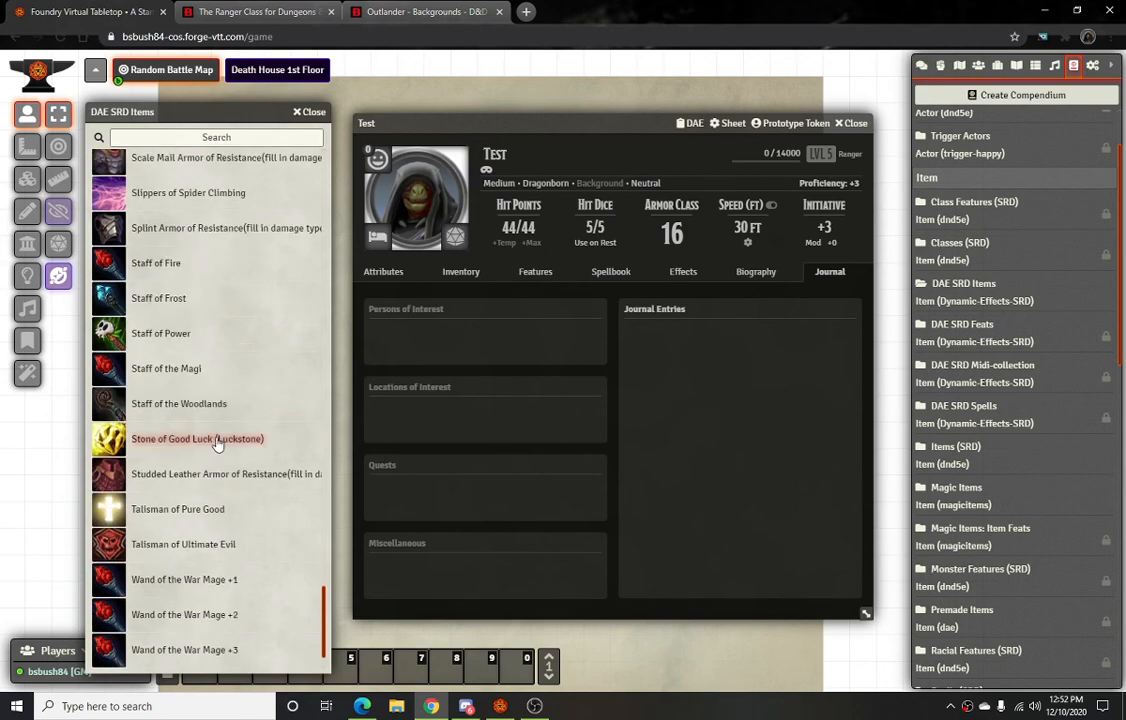
Examine the Staff of Frost's description, weapon details, effects and magic item settings in the compendium
{"action": "left_click", "coordinate": [160, 298]}
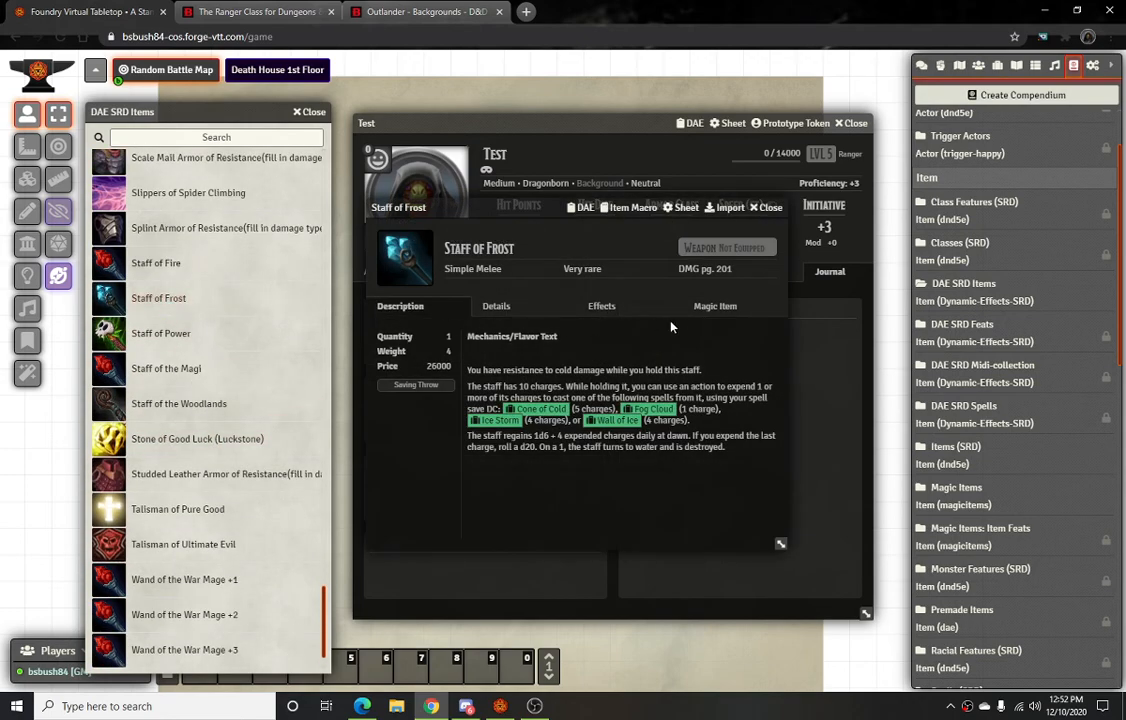
{"action": "left_click", "coordinate": [720, 305]}
{"action": "left_click", "coordinate": [560, 306]}
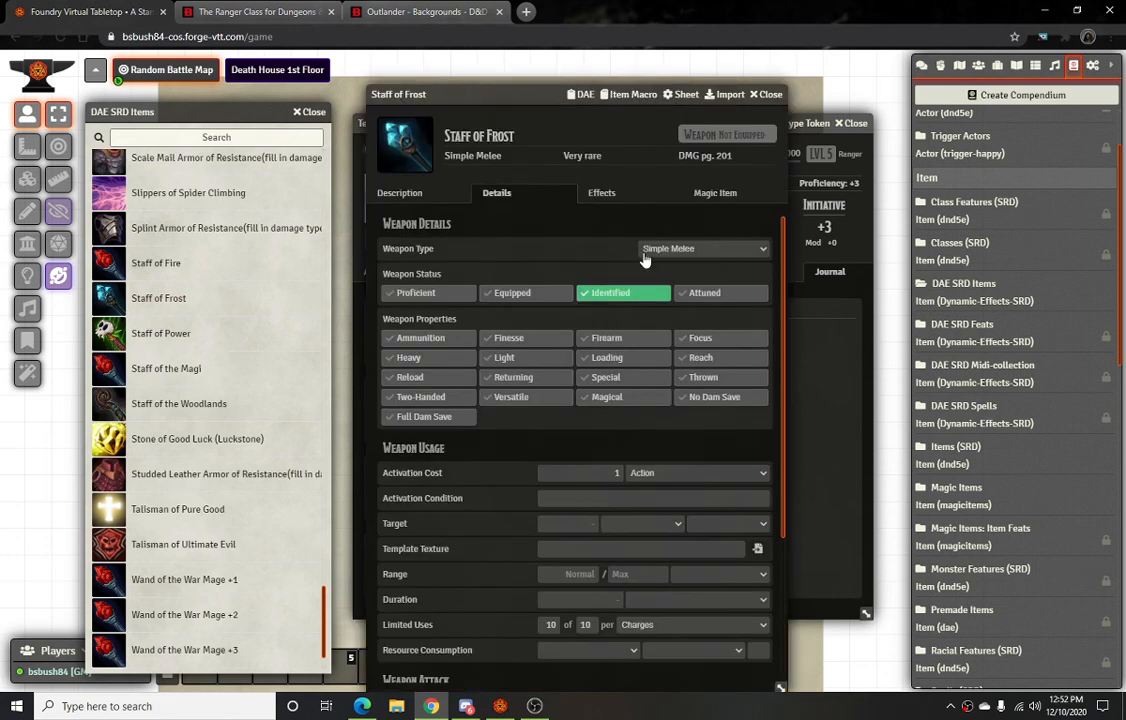
{"action": "left_click", "coordinate": [605, 196]}
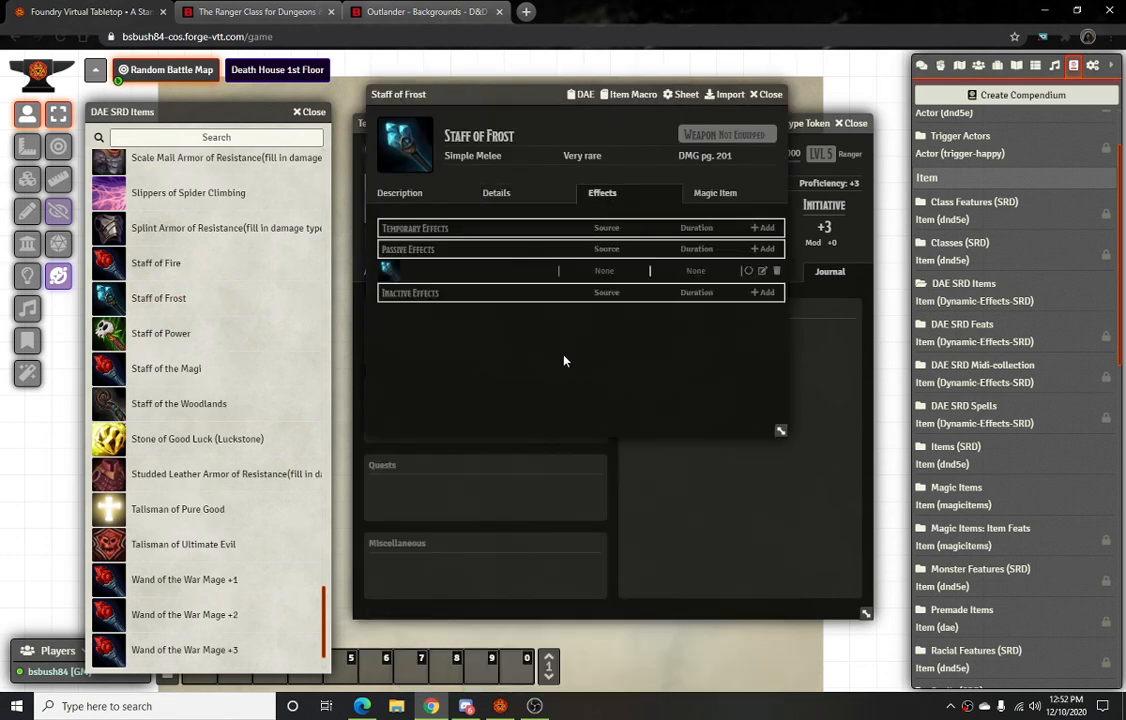
{"action": "left_click", "coordinate": [497, 194]}
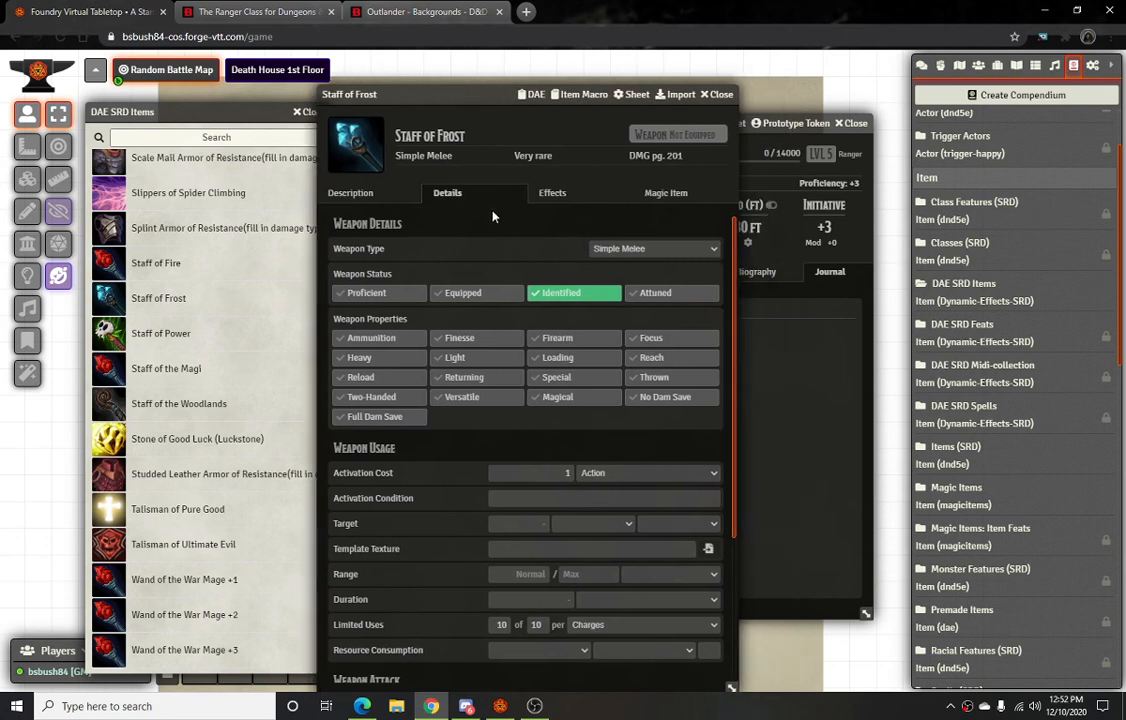
{"action": "left_click", "coordinate": [350, 192]}
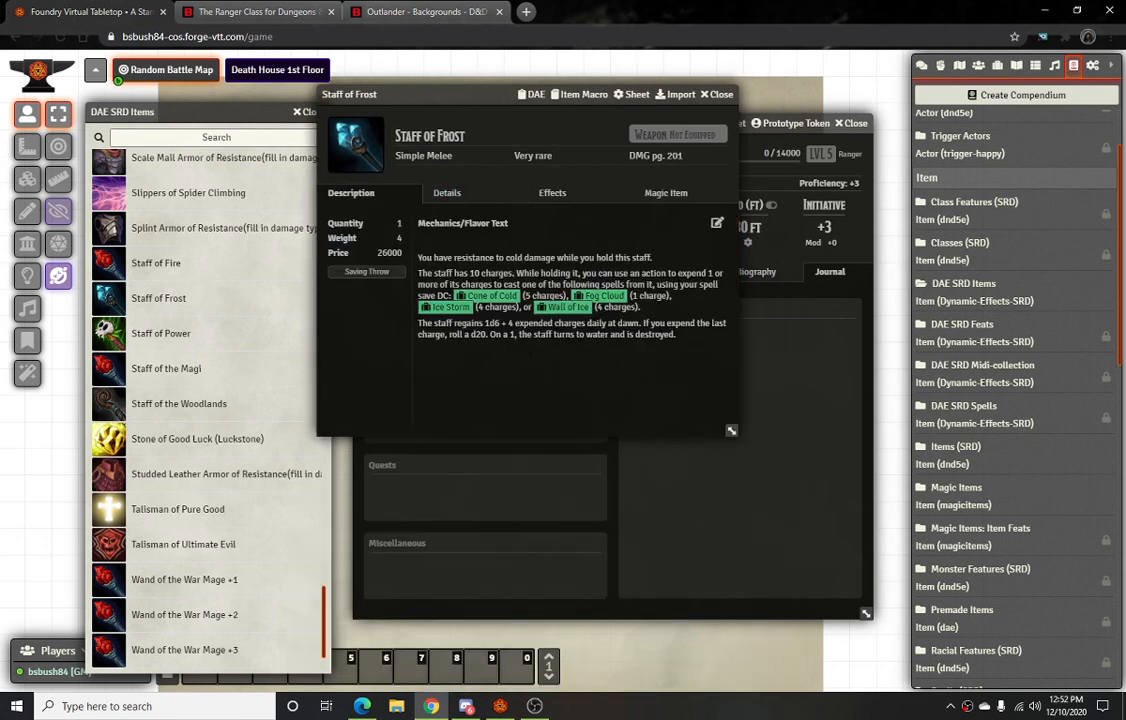
{"action": "left_click", "coordinate": [447, 192]}
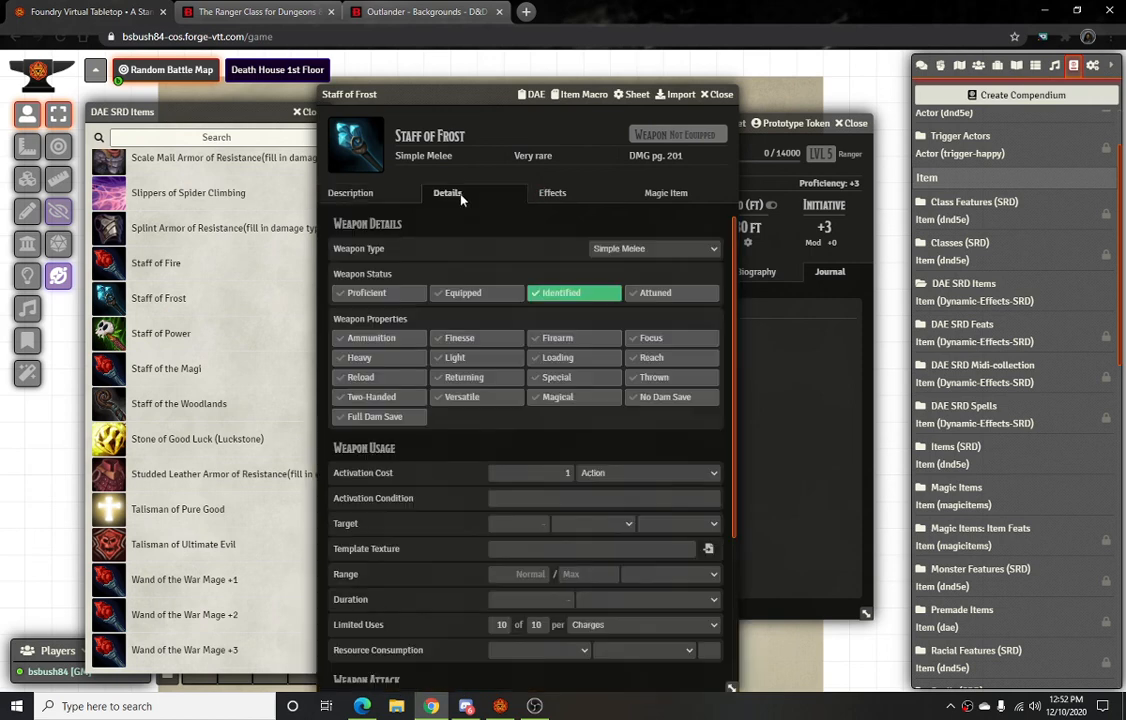
Examine the attribute changes in the DAE SRD Staff of Frost's passive effect, and close the item and its compendium
{"action": "left_click", "coordinate": [553, 194]}
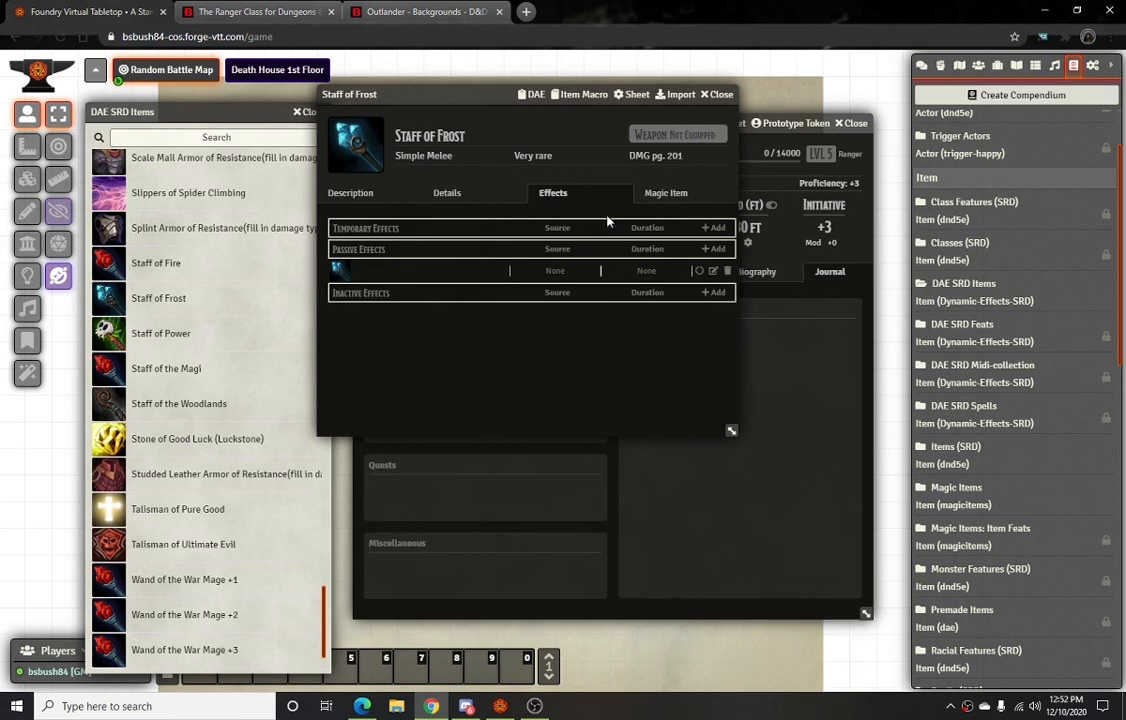
{"action": "left_click", "coordinate": [717, 272]}
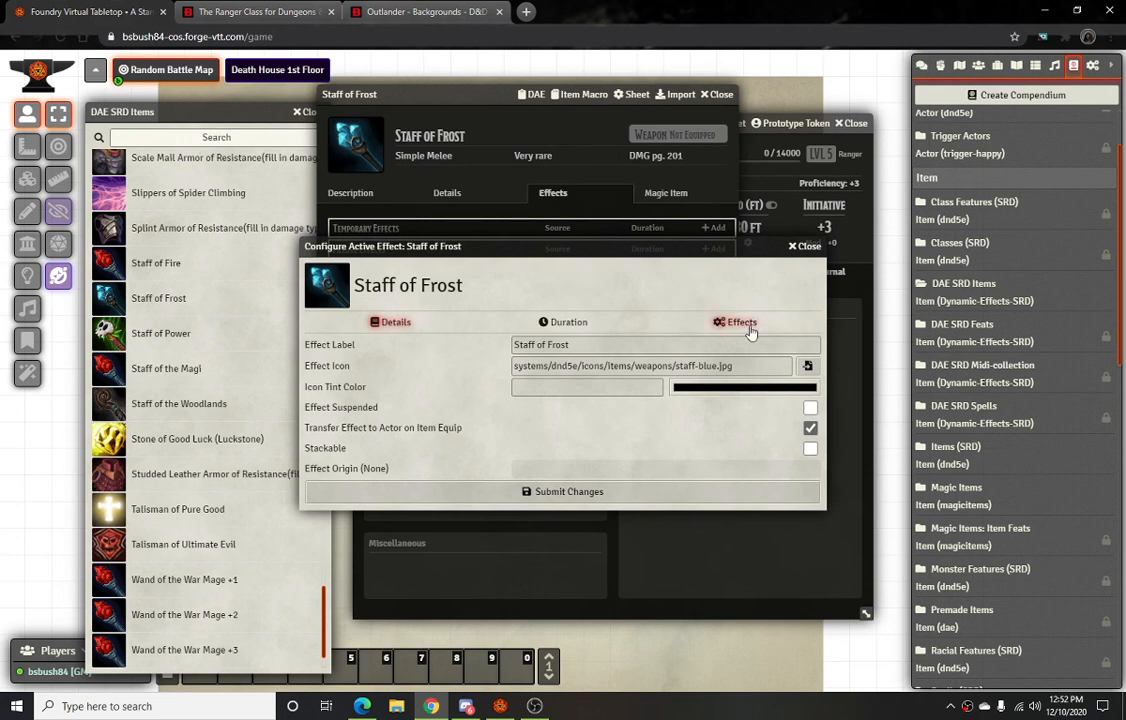
{"action": "left_click", "coordinate": [742, 322]}
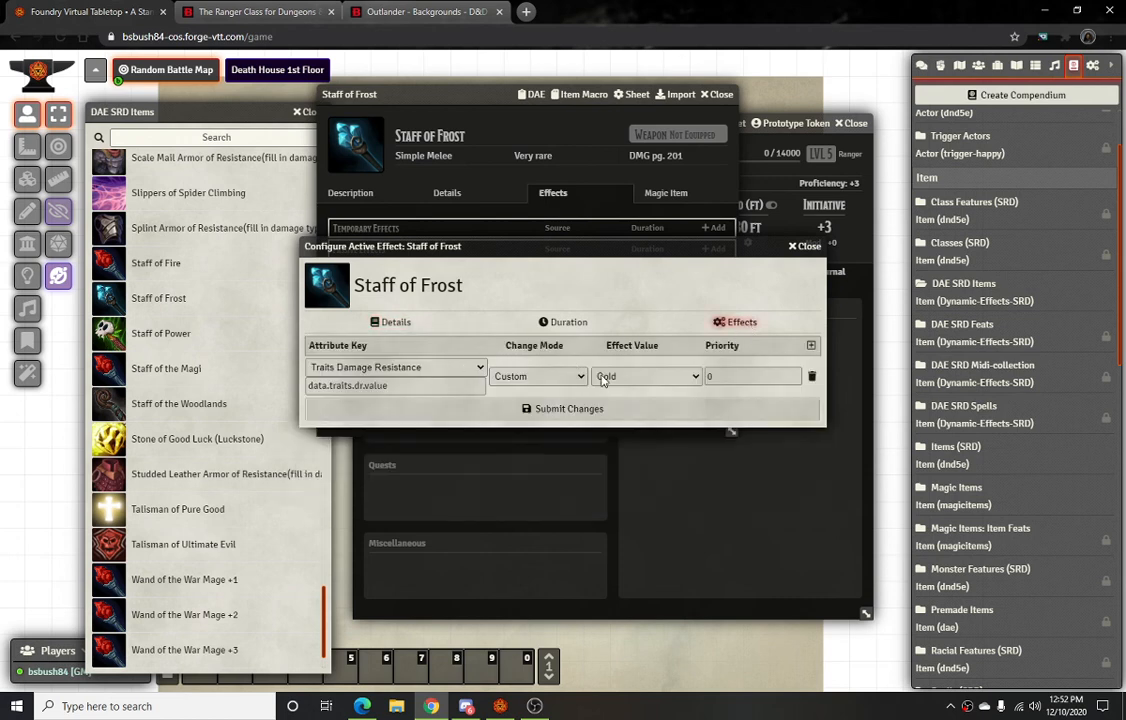
{"action": "left_click", "coordinate": [805, 246]}
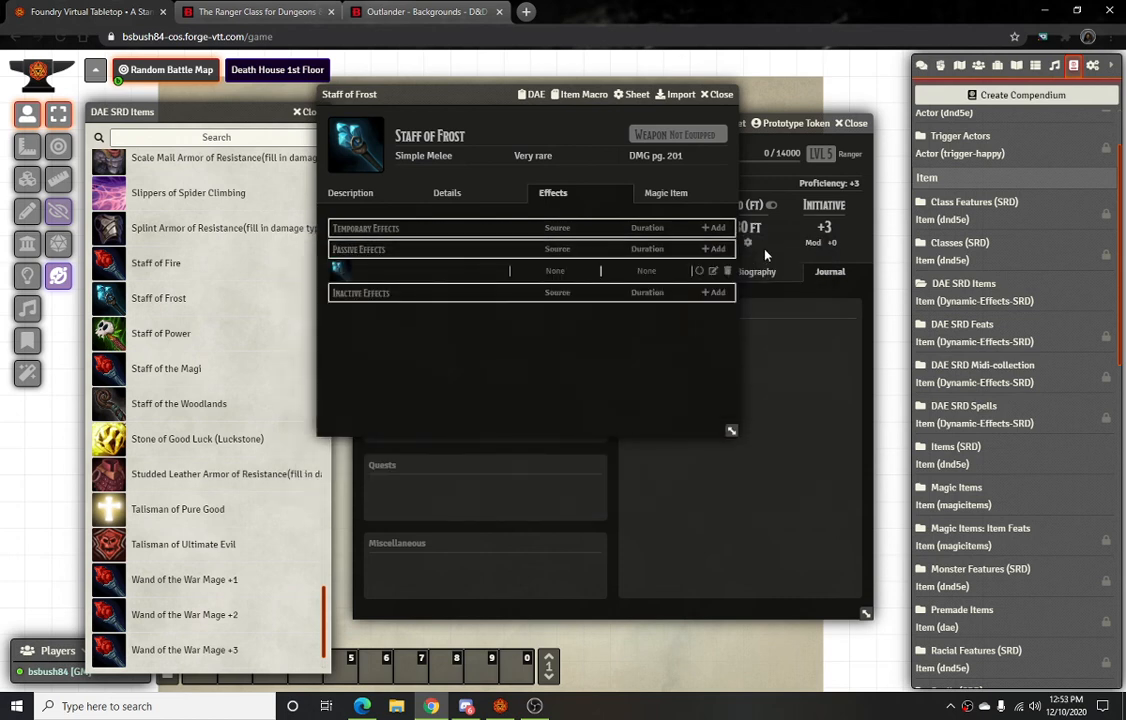
{"action": "left_click", "coordinate": [711, 95]}
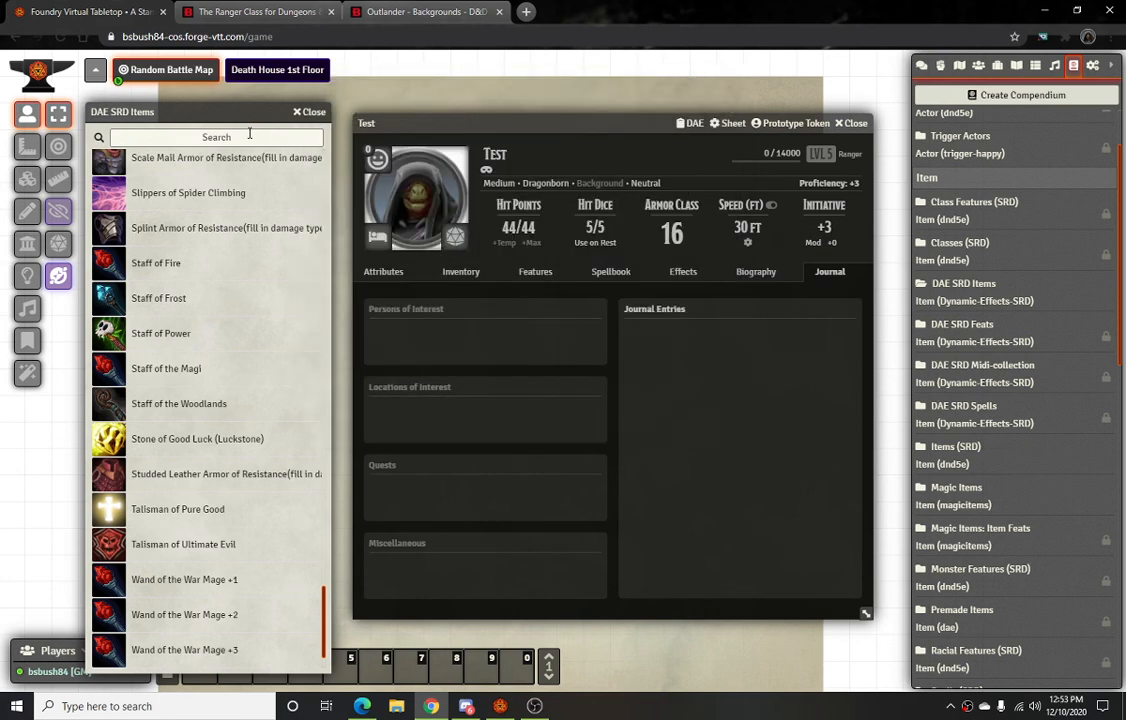
{"action": "left_click", "coordinate": [308, 112]}
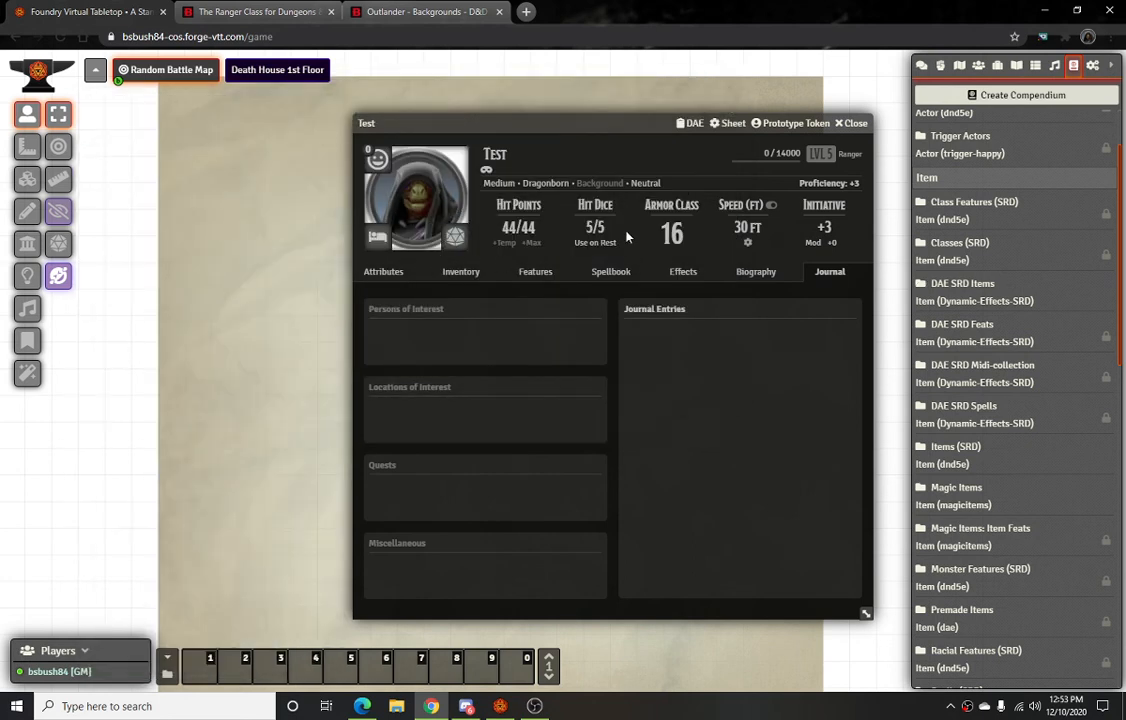
Review the world's module list down to its end and close it without changing any module
{"action": "left_click", "coordinate": [1093, 65]}
{"action": "left_click", "coordinate": [1025, 242]}
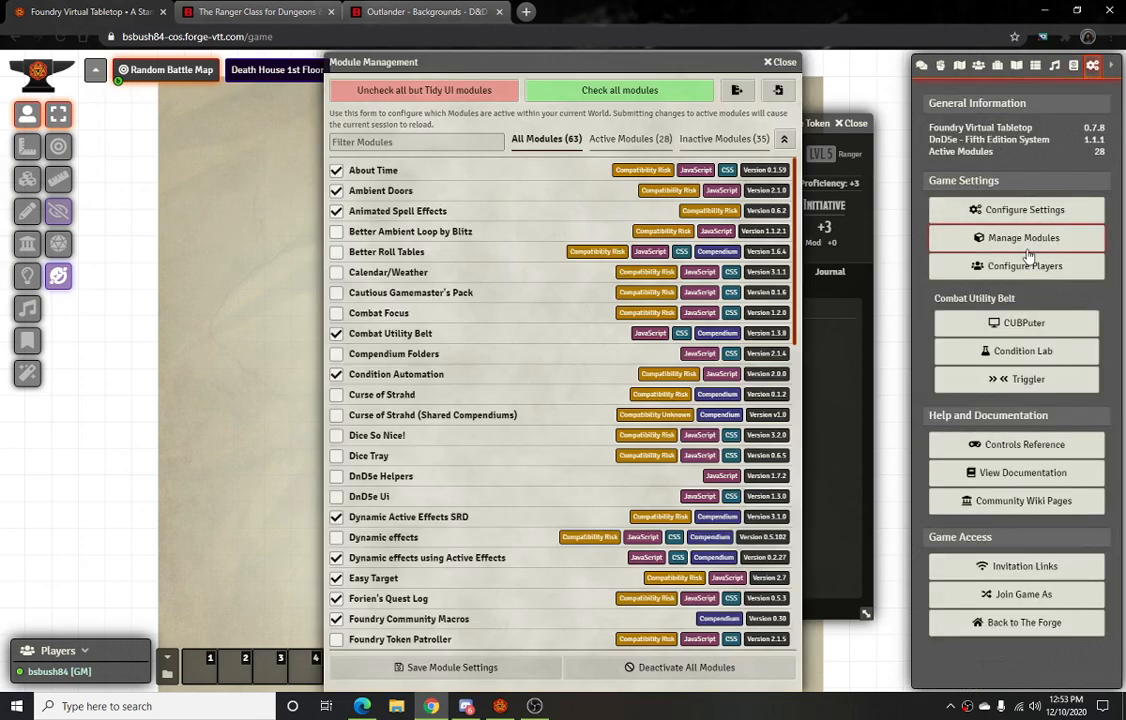
{"action": "scroll", "coordinate": [415, 305], "scroll_direction": "down", "scroll_amount": 8}
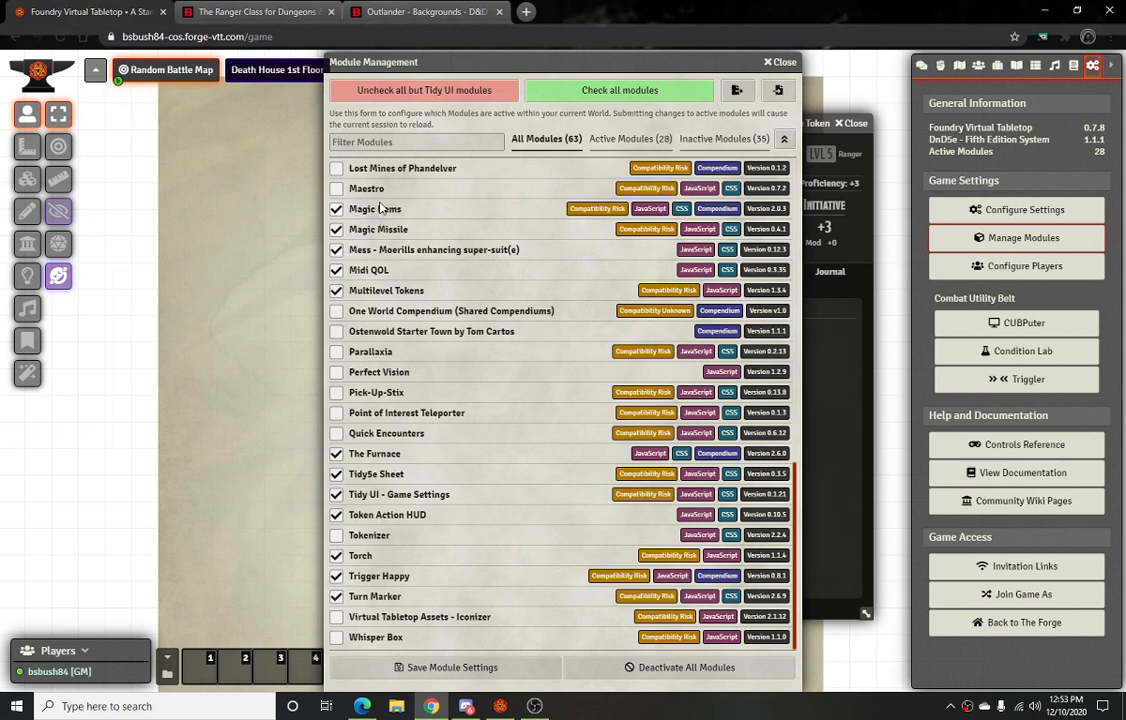
{"action": "left_click", "coordinate": [779, 62]}
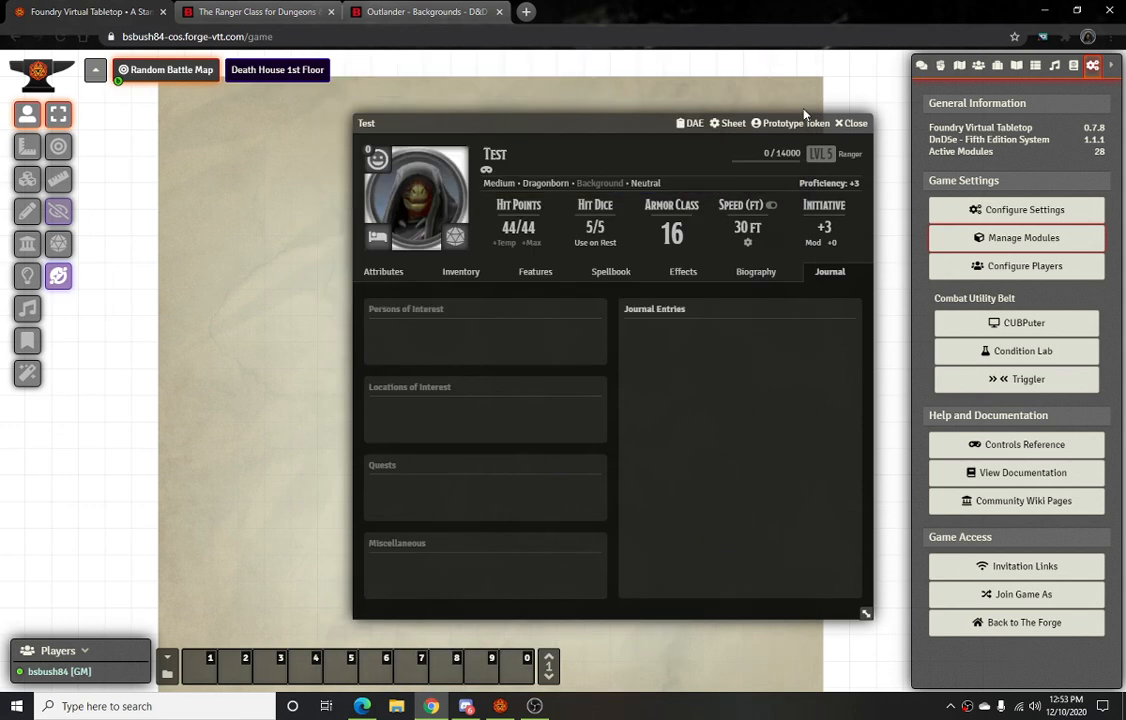
Open the Staff of Frost from the Magic Items compendium and minimise the Test character sheet
{"action": "left_click", "coordinate": [1073, 65]}
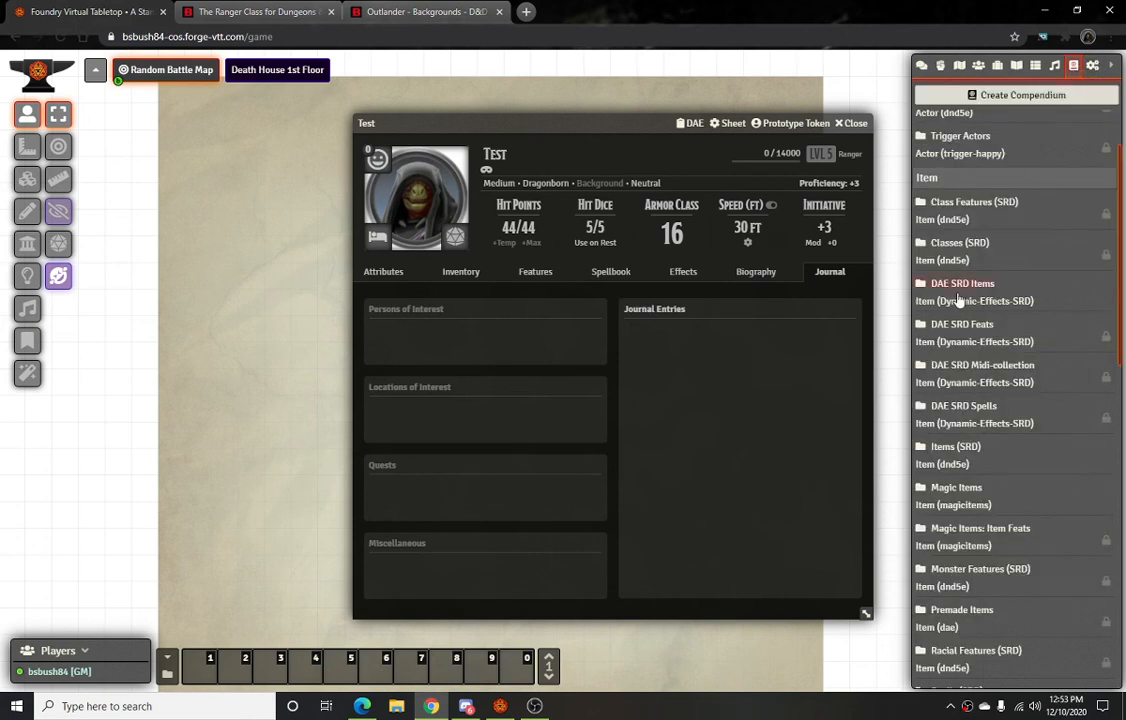
{"action": "left_click", "coordinate": [957, 490]}
{"action": "scroll", "coordinate": [235, 430], "scroll_direction": "down", "scroll_amount": 5}
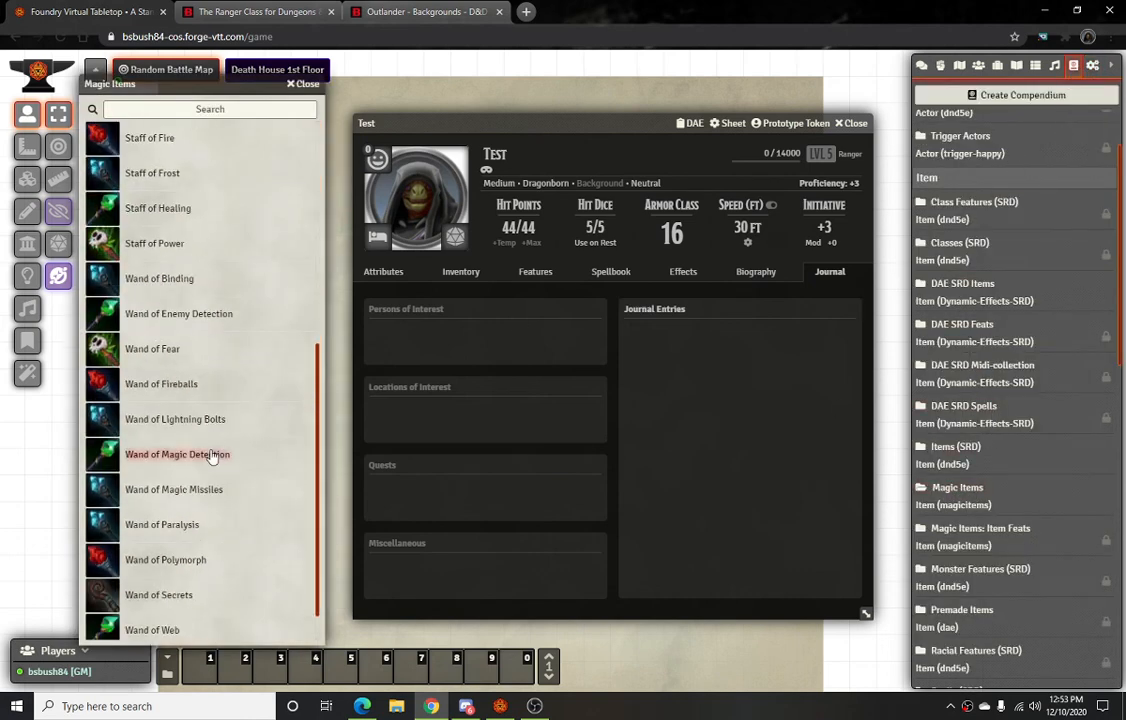
{"action": "left_click", "coordinate": [150, 172]}
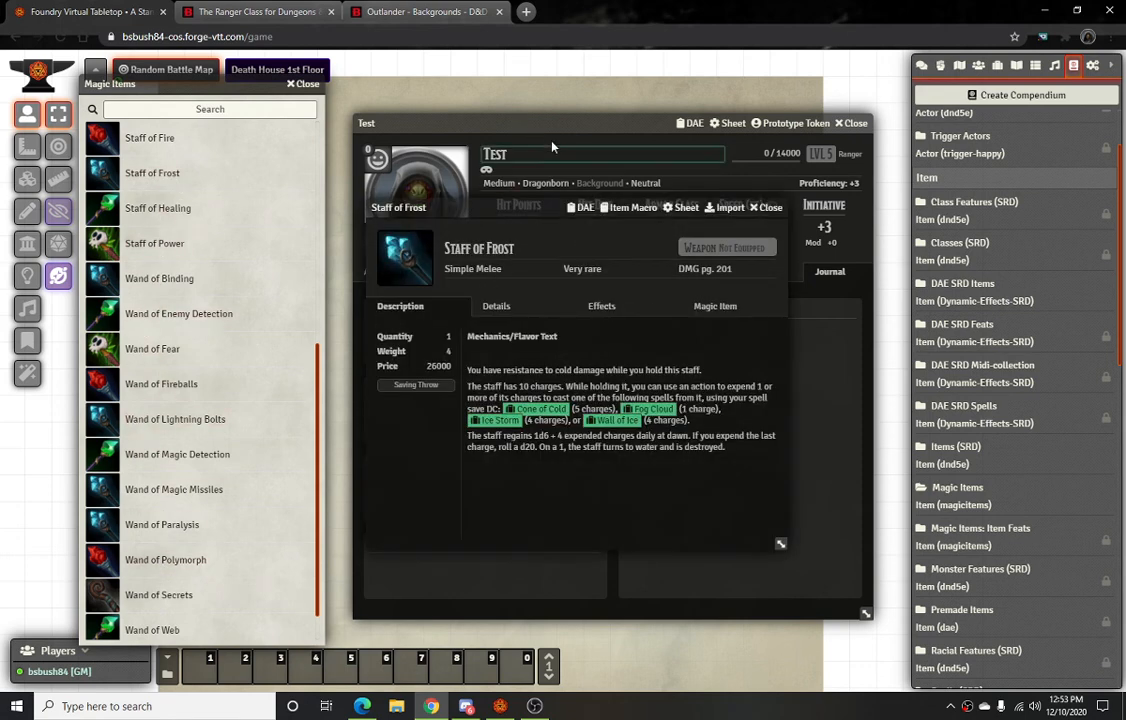
{"action": "left_click", "coordinate": [465, 120]}
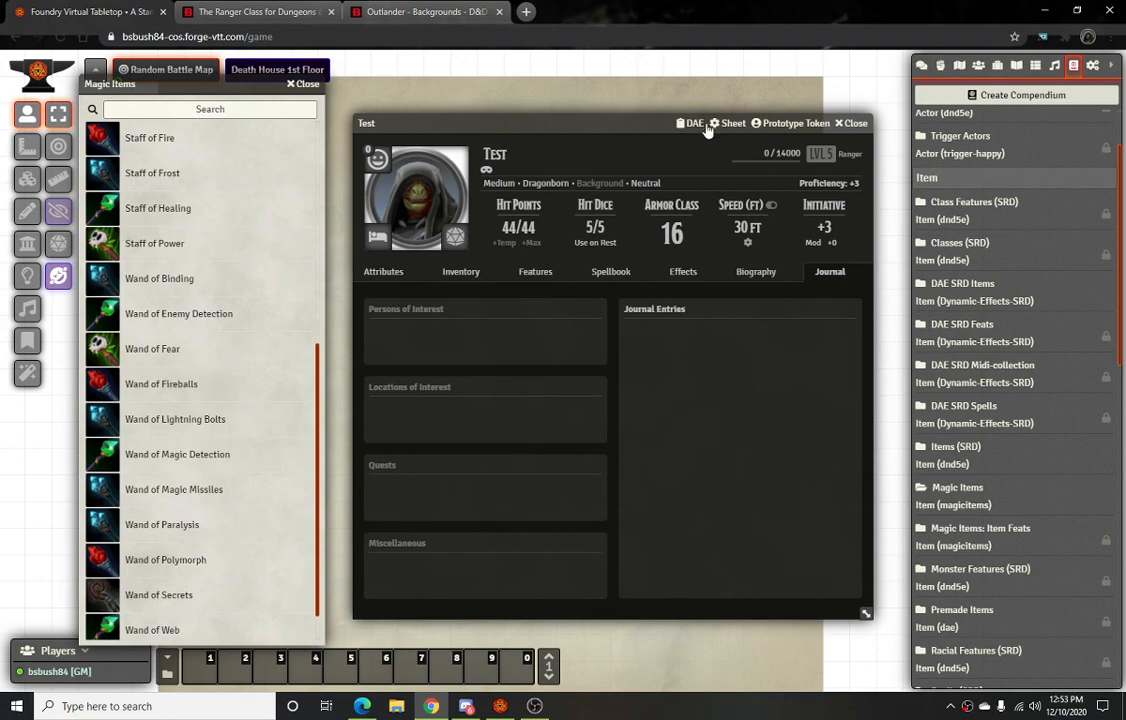
{"action": "double_click", "coordinate": [553, 118]}
{"action": "left_click_drag", "start_coordinate": [525, 211], "coordinate": [493, 211]}
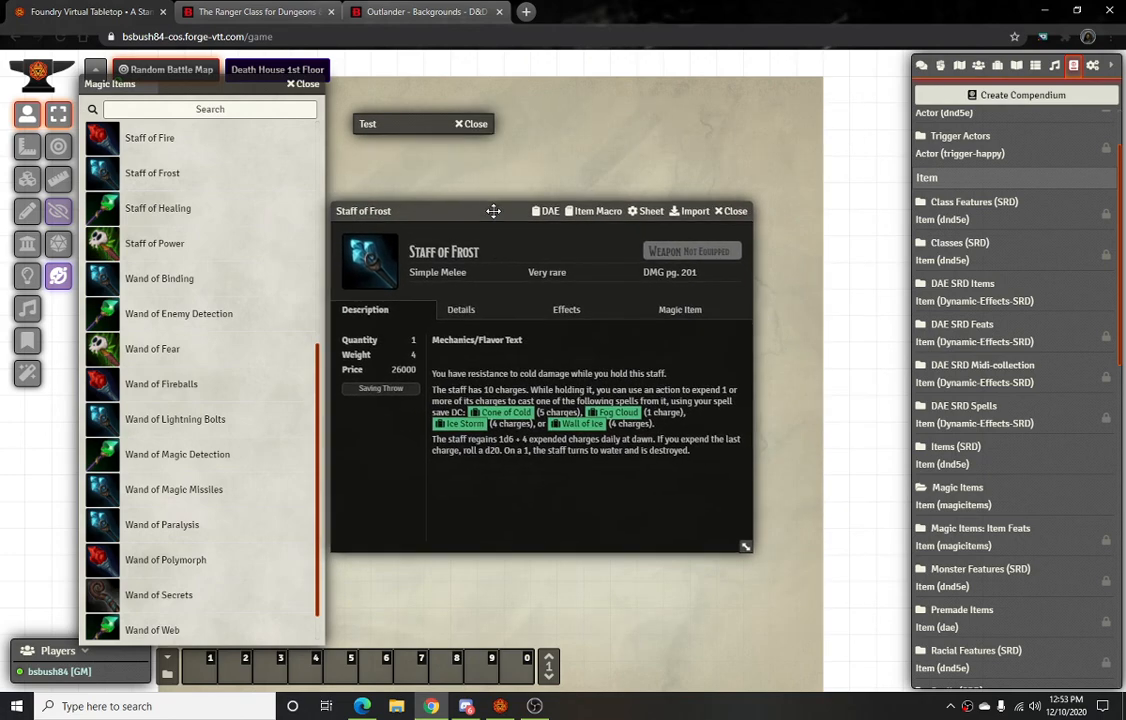
Clear the Other Formula in the weapon attack details of the compendium's Staff of Frost
{"action": "left_click", "coordinate": [488, 311]}
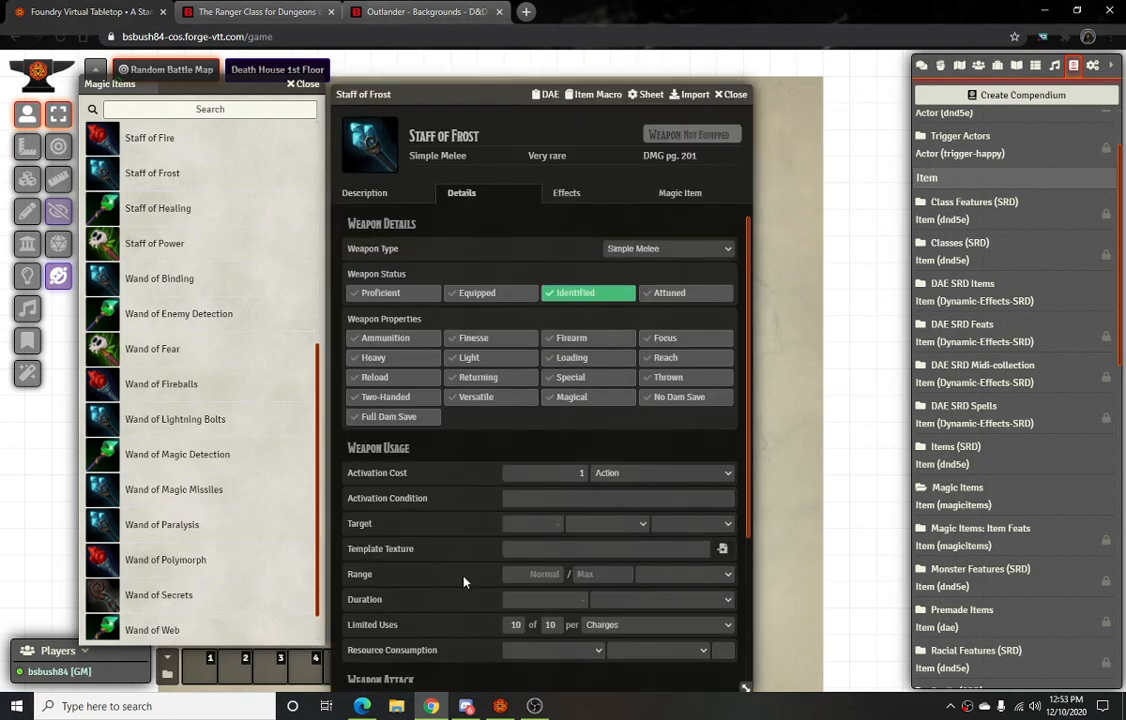
{"action": "scroll", "coordinate": [463, 581], "scroll_direction": "down", "scroll_amount": 2}
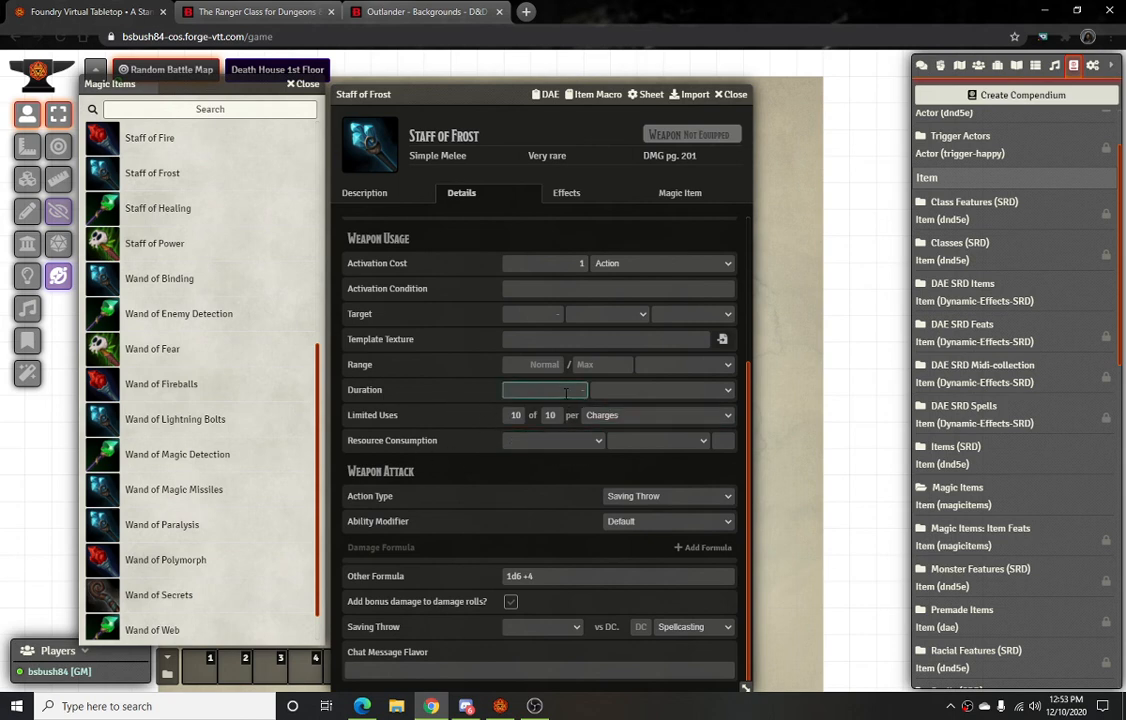
{"action": "left_click", "coordinate": [547, 575]}
{"action": "type", "text": "+4"}
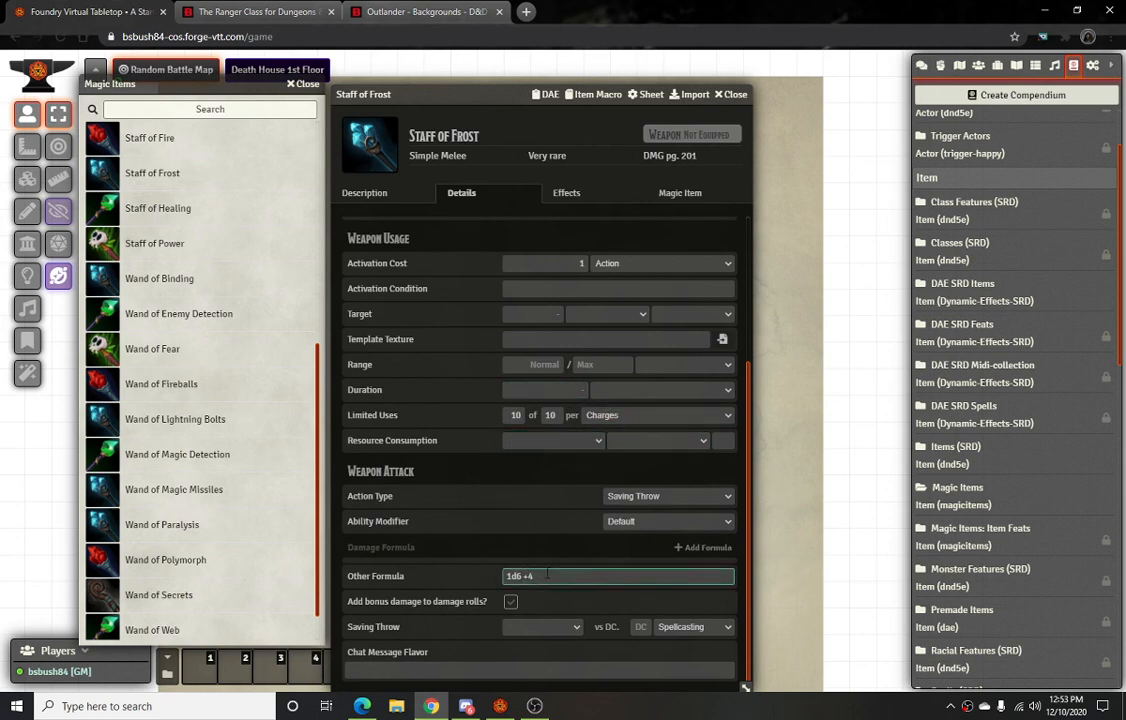
{"action": "scroll", "coordinate": [543, 413], "scroll_direction": "up", "scroll_amount": 3}
{"action": "scroll", "coordinate": [565, 400], "scroll_direction": "down", "scroll_amount": 3}
{"action": "key", "text": "BackSpace"}
{"action": "key", "text": "BackSpace"}
{"action": "key", "text": "BackSpace"}
{"action": "key", "text": "BackSpace"}
{"action": "key", "text": "BackSpace"}
{"action": "key", "text": "BackSpace"}
{"action": "left_click", "coordinate": [570, 204]}
{"action": "scroll", "coordinate": [604, 400], "scroll_direction": "down", "scroll_amount": 3}
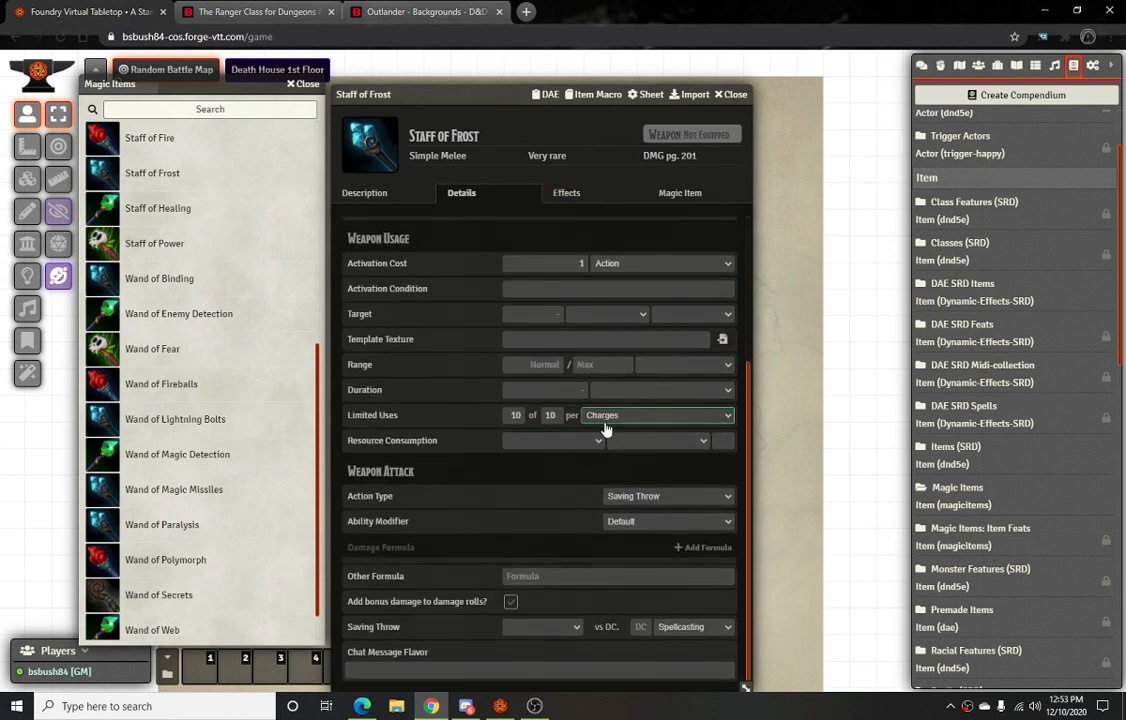
Review the Staff of Frost's magic item charges, recharge, destruction and spell settings, and close the item
{"action": "left_click", "coordinate": [680, 200]}
{"action": "scroll", "coordinate": [560, 320], "scroll_direction": "down", "scroll_amount": 2}
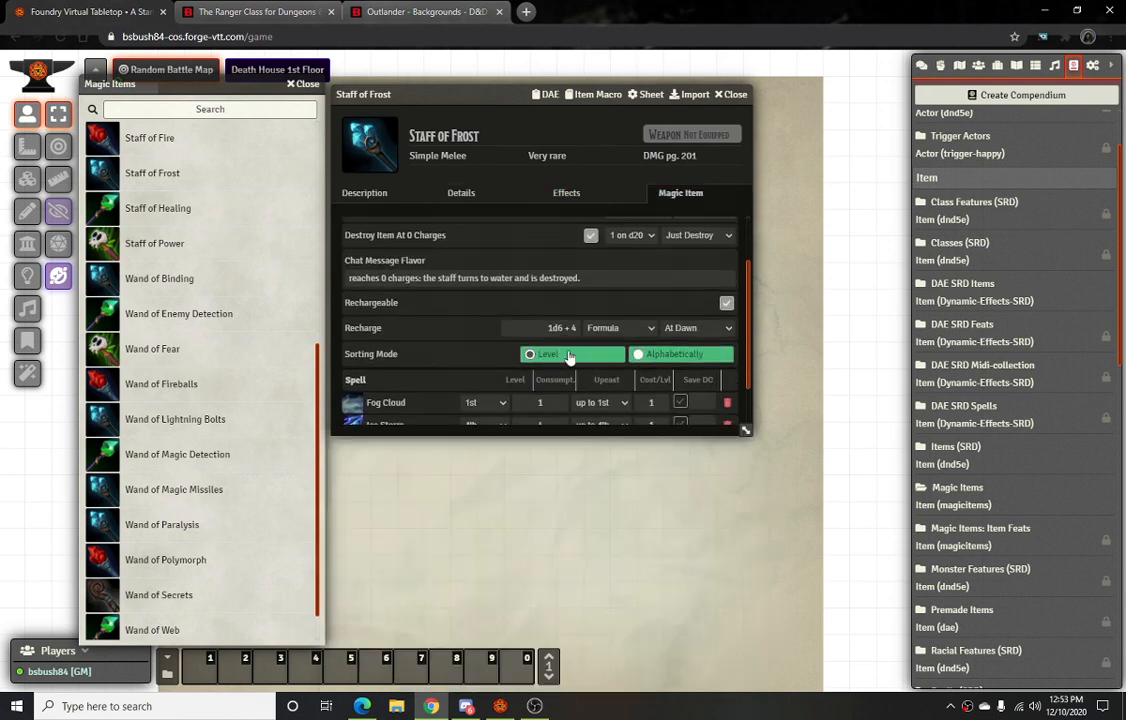
{"action": "scroll", "coordinate": [487, 425], "scroll_direction": "down", "scroll_amount": 1}
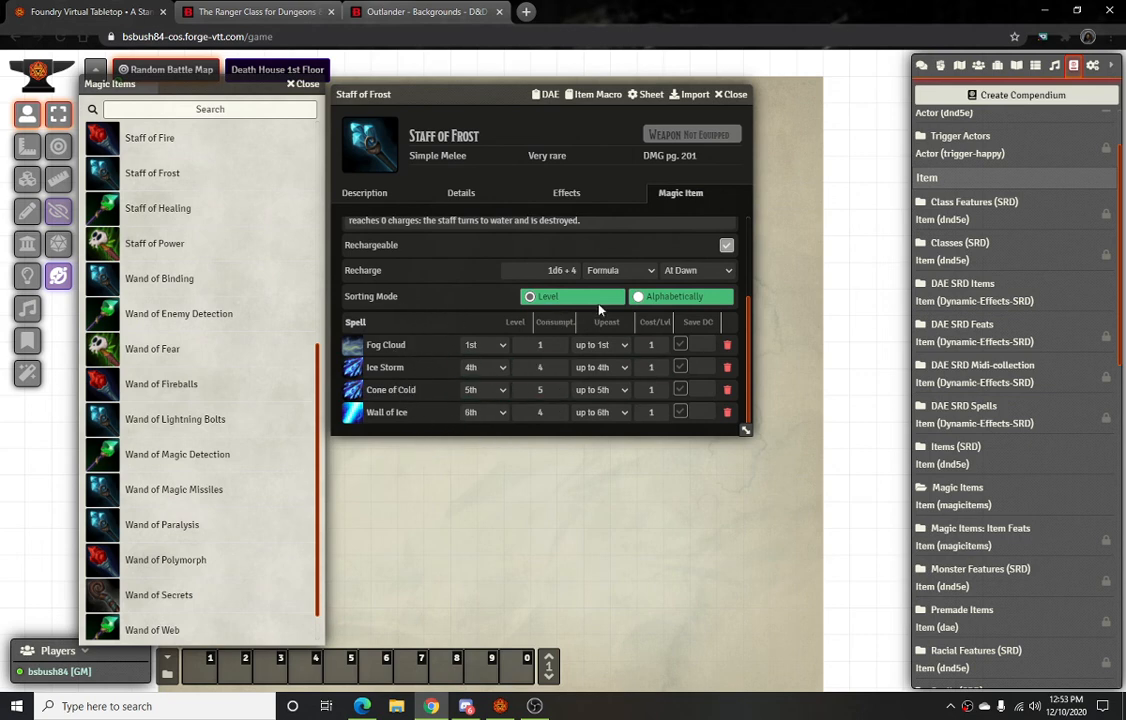
{"action": "scroll", "coordinate": [540, 290], "scroll_direction": "up", "scroll_amount": 3}
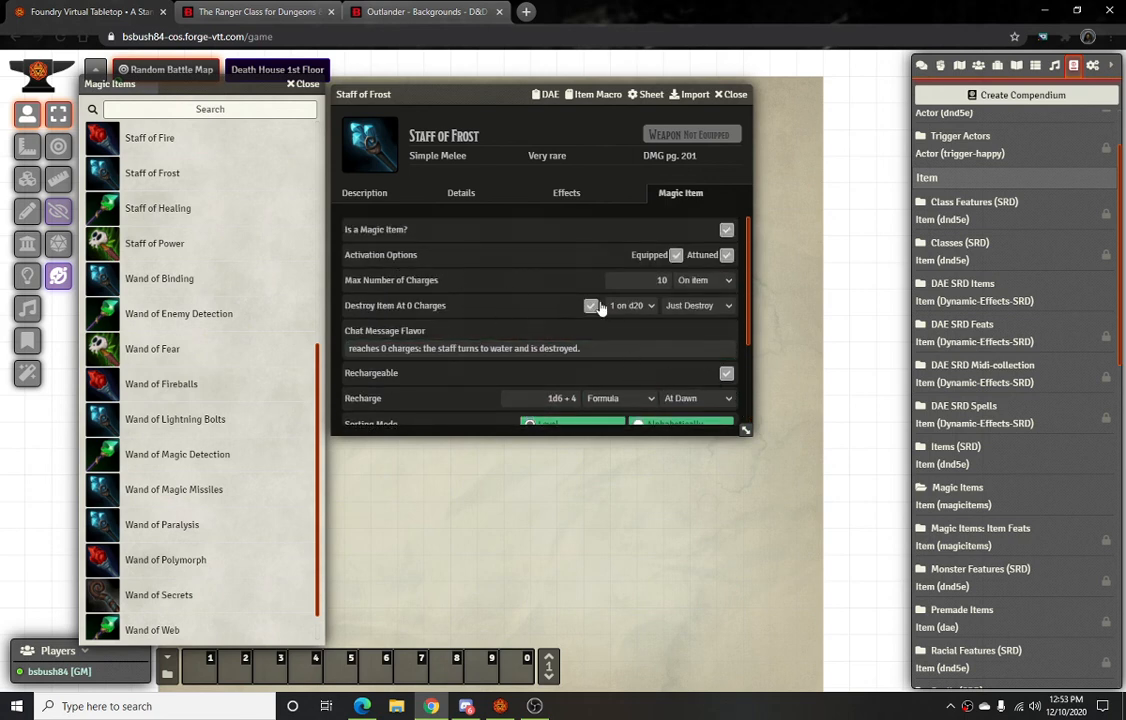
{"action": "left_click", "coordinate": [423, 350]}
{"action": "left_click", "coordinate": [733, 95]}
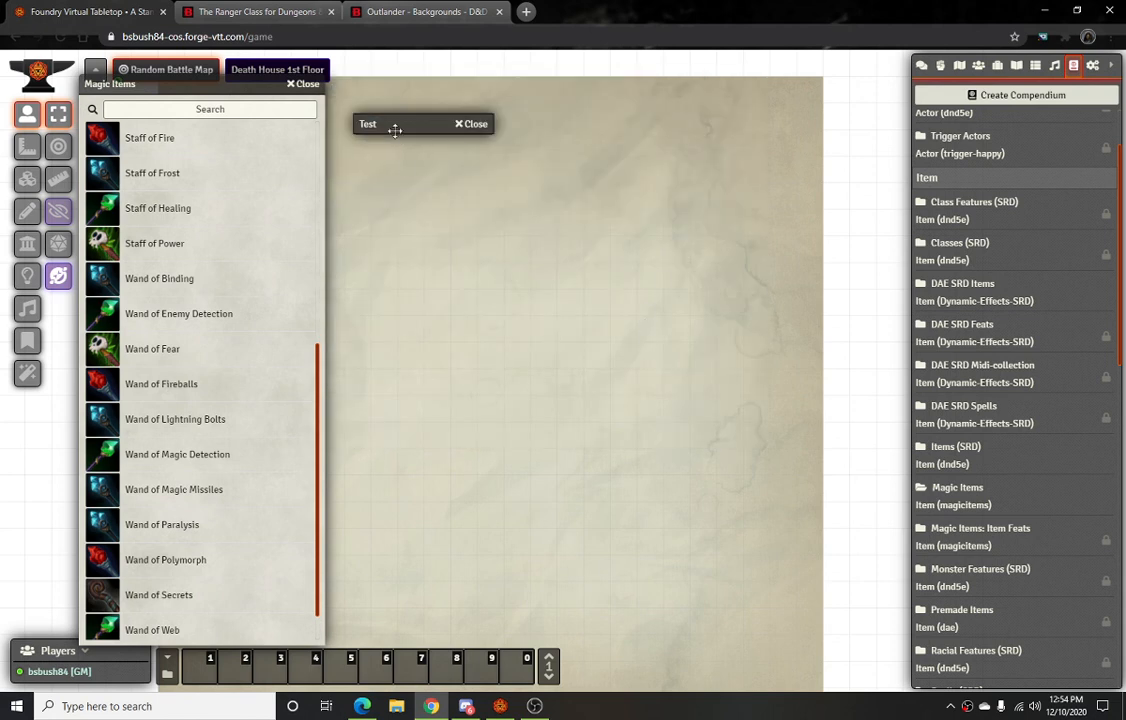
Restore the Test character sheet and delete the plain Staff from its inventory
{"action": "double_click", "coordinate": [395, 124]}
{"action": "left_click", "coordinate": [524, 276]}
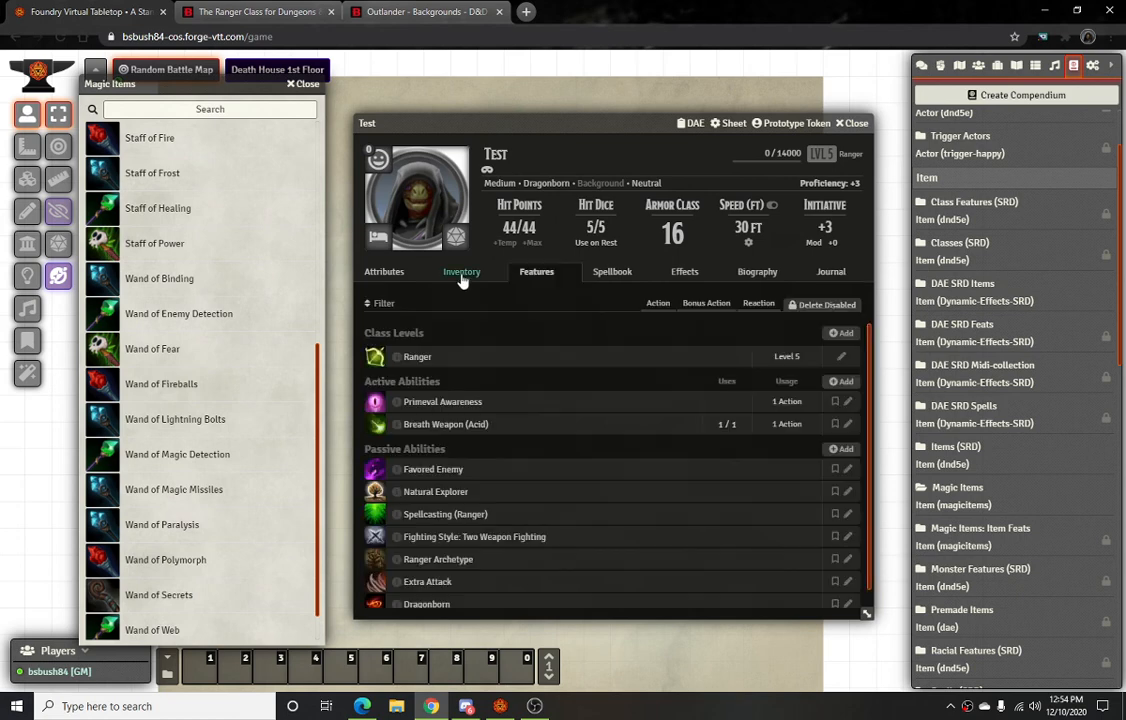
{"action": "left_click", "coordinate": [461, 276]}
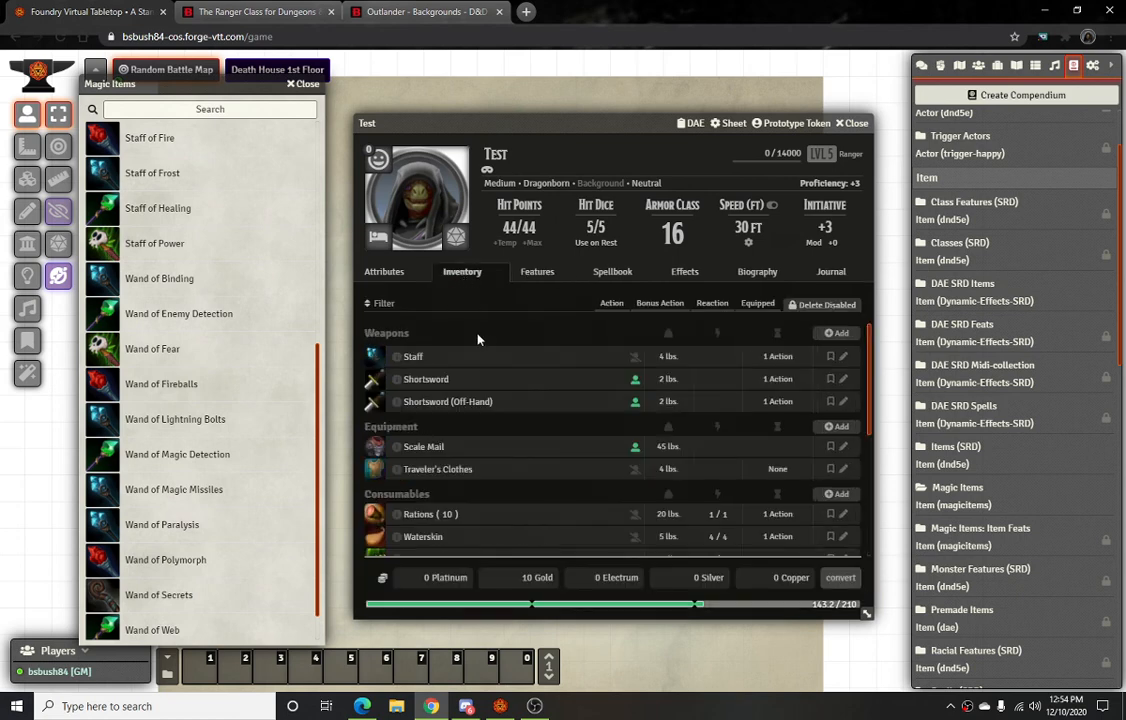
{"action": "left_click", "coordinate": [835, 306]}
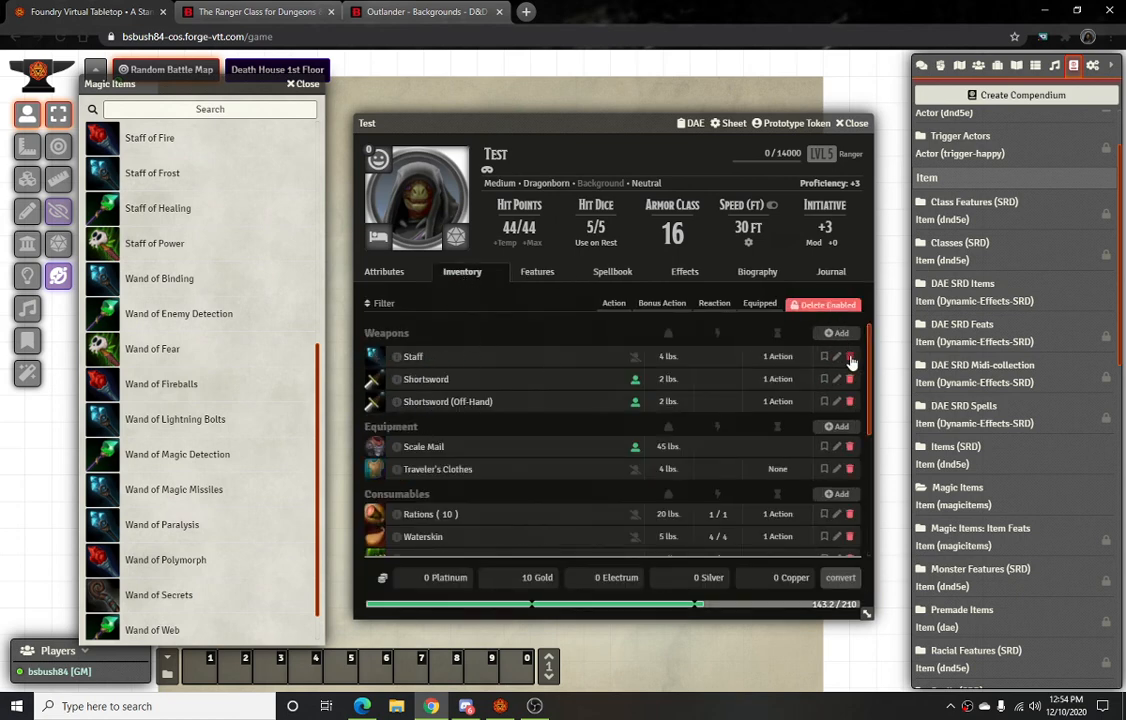
{"action": "left_click", "coordinate": [849, 356]}
{"action": "left_click", "coordinate": [490, 396]}
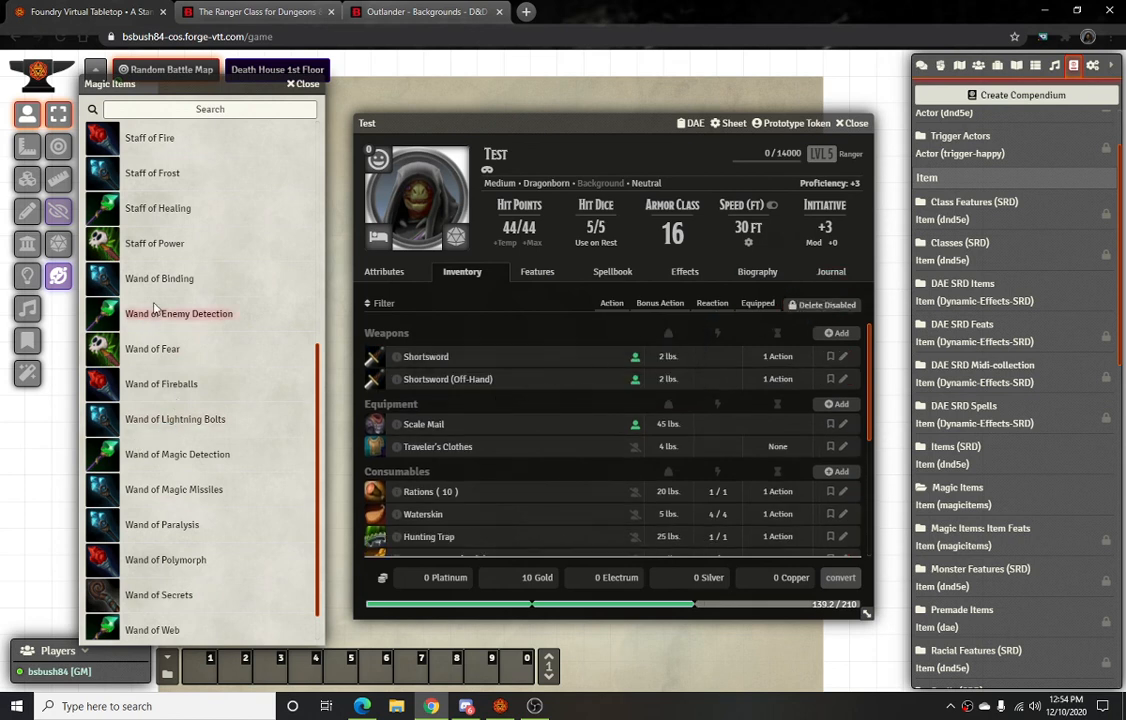
Add the Staff of Frost from the Magic Items compendium to Test's inventory and check its description
{"action": "left_click_drag", "start_coordinate": [155, 178], "coordinate": [475, 372]}
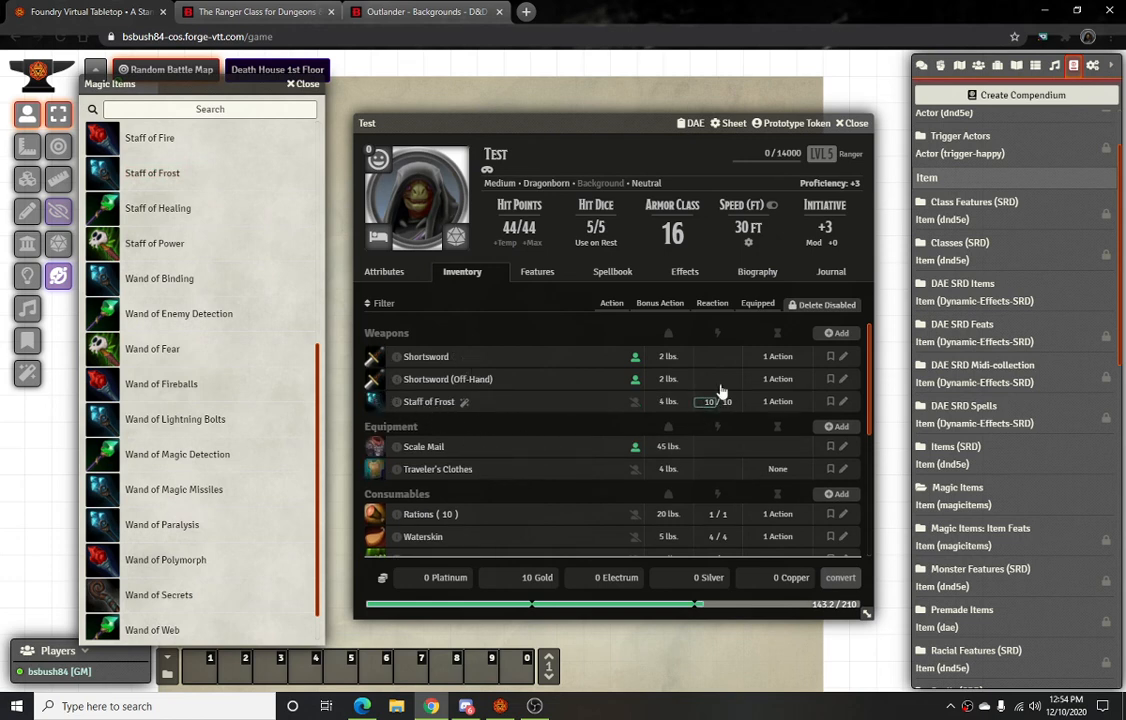
{"action": "left_click", "coordinate": [398, 406]}
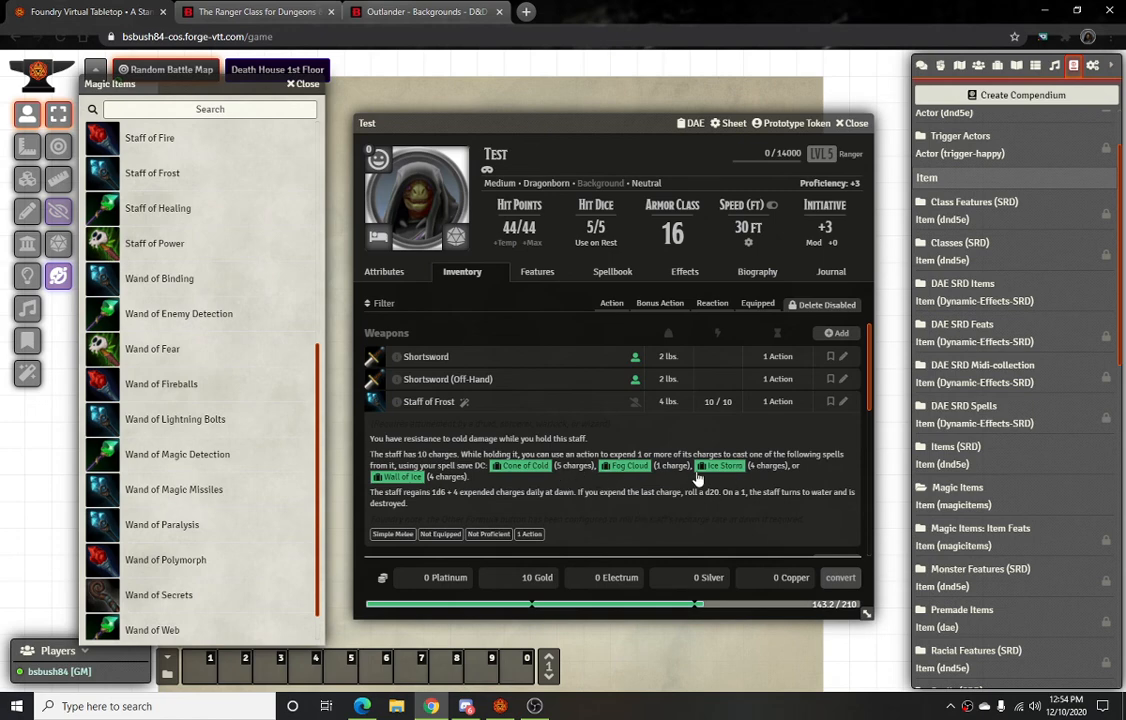
{"action": "left_click", "coordinate": [428, 401]}
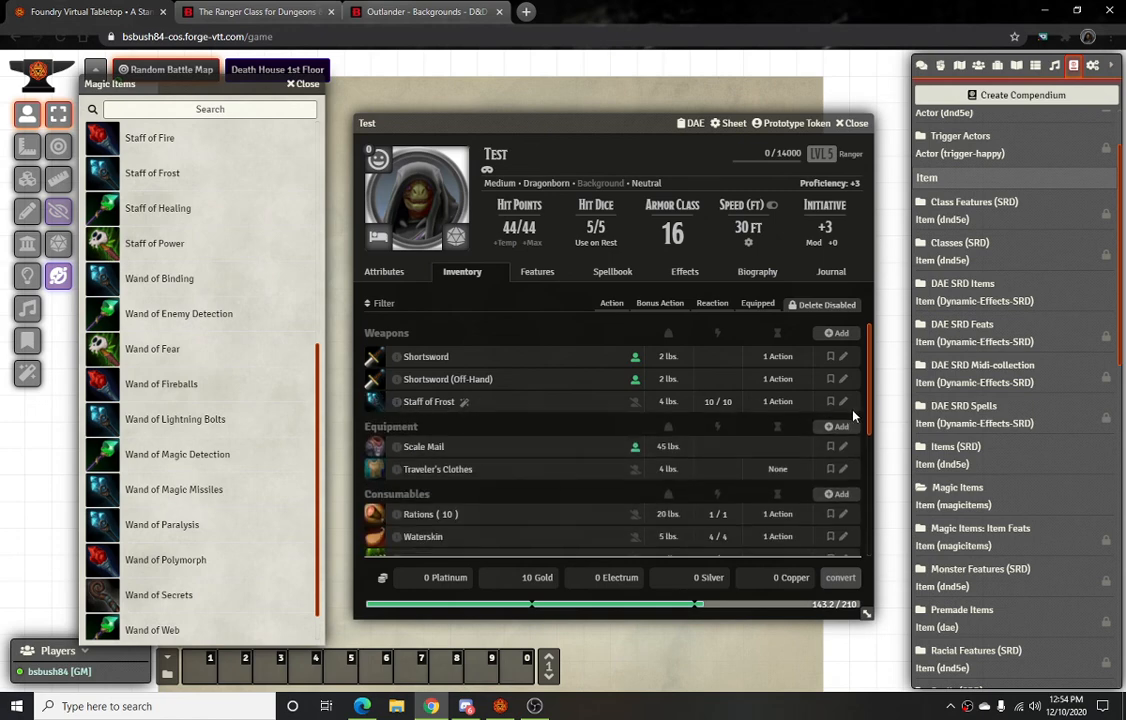
Mark the Staff of Frost in Test's inventory as equipped and attuned
{"action": "left_click", "coordinate": [843, 403]}
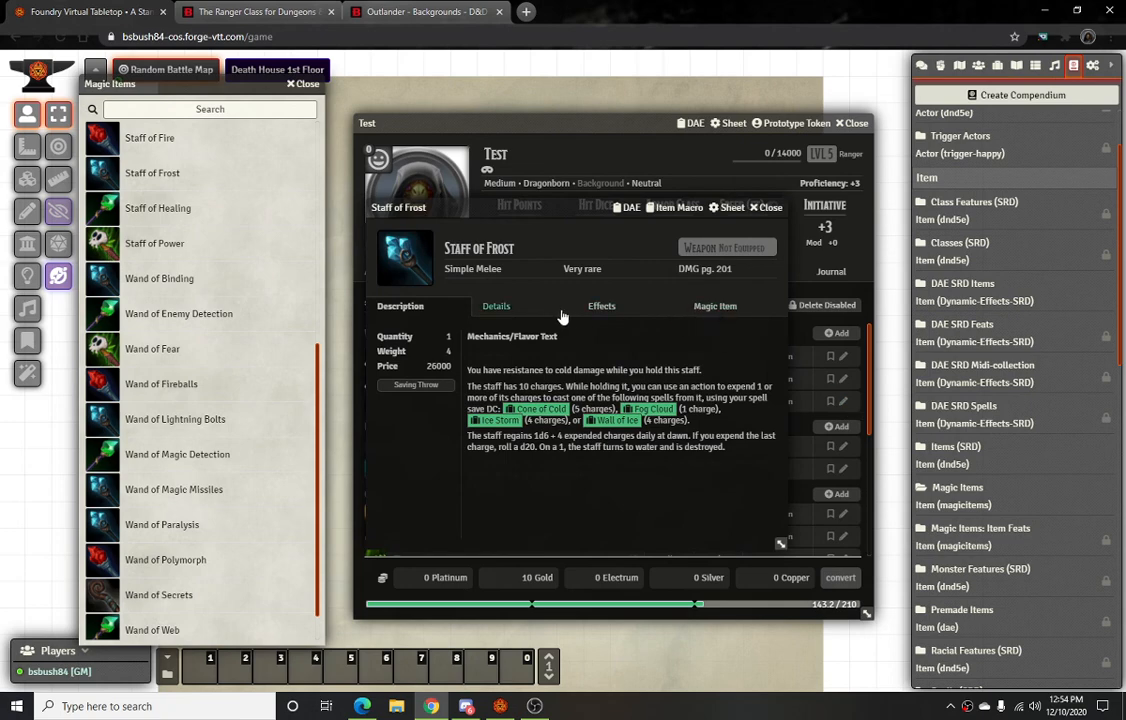
{"action": "left_click", "coordinate": [496, 306]}
{"action": "scroll", "coordinate": [540, 480], "scroll_direction": "down", "scroll_amount": 2}
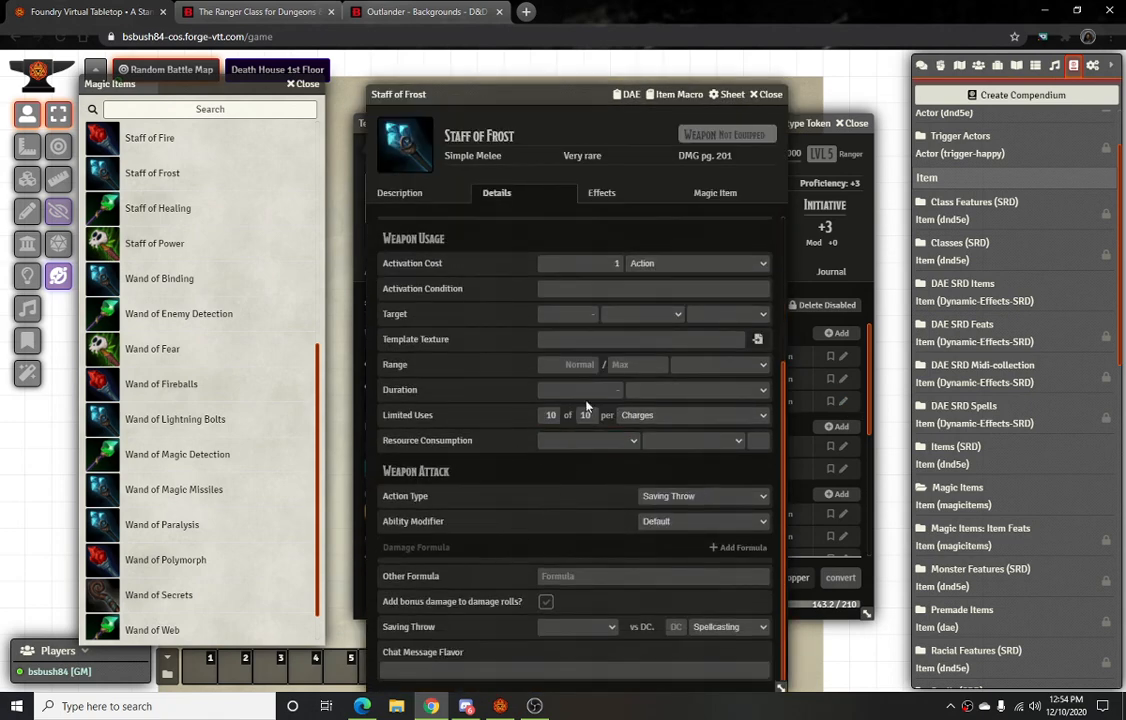
{"action": "scroll", "coordinate": [516, 560], "scroll_direction": "up", "scroll_amount": 2}
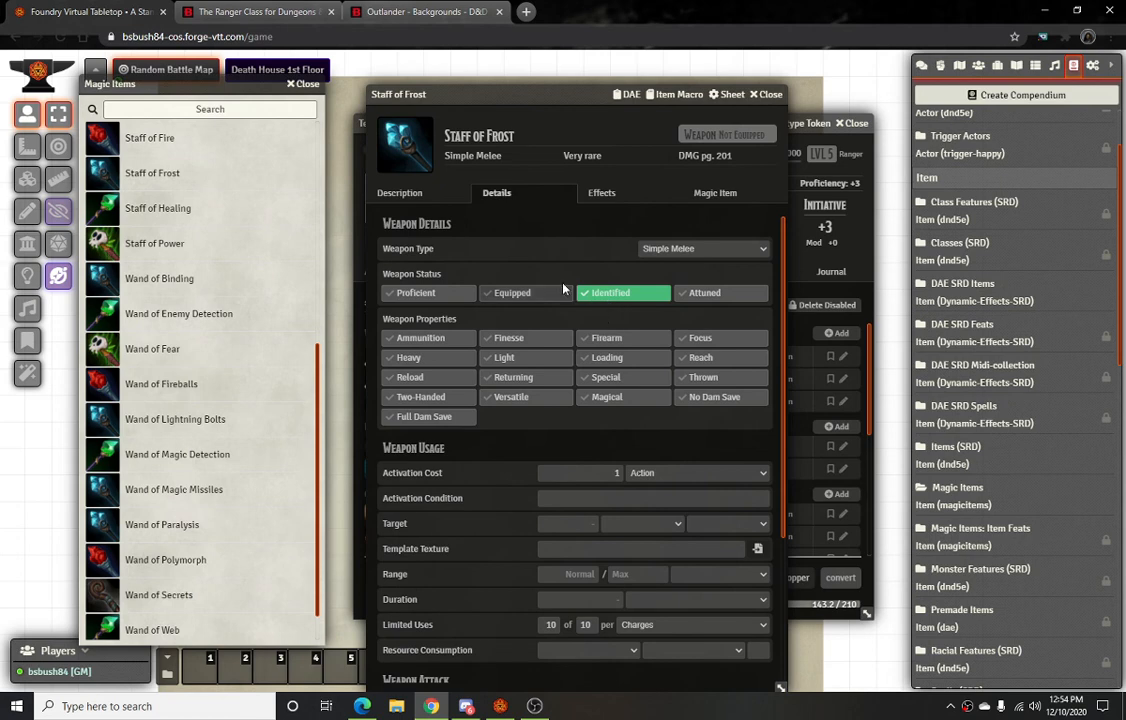
{"action": "left_click", "coordinate": [520, 294]}
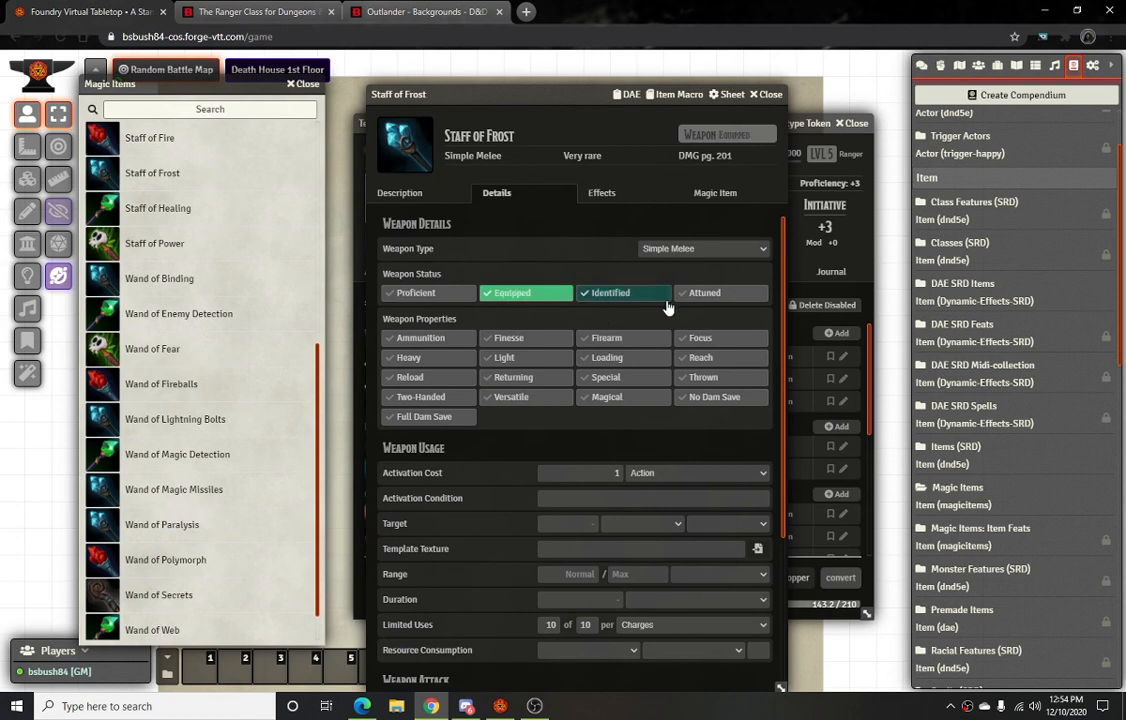
{"action": "left_click", "coordinate": [712, 294]}
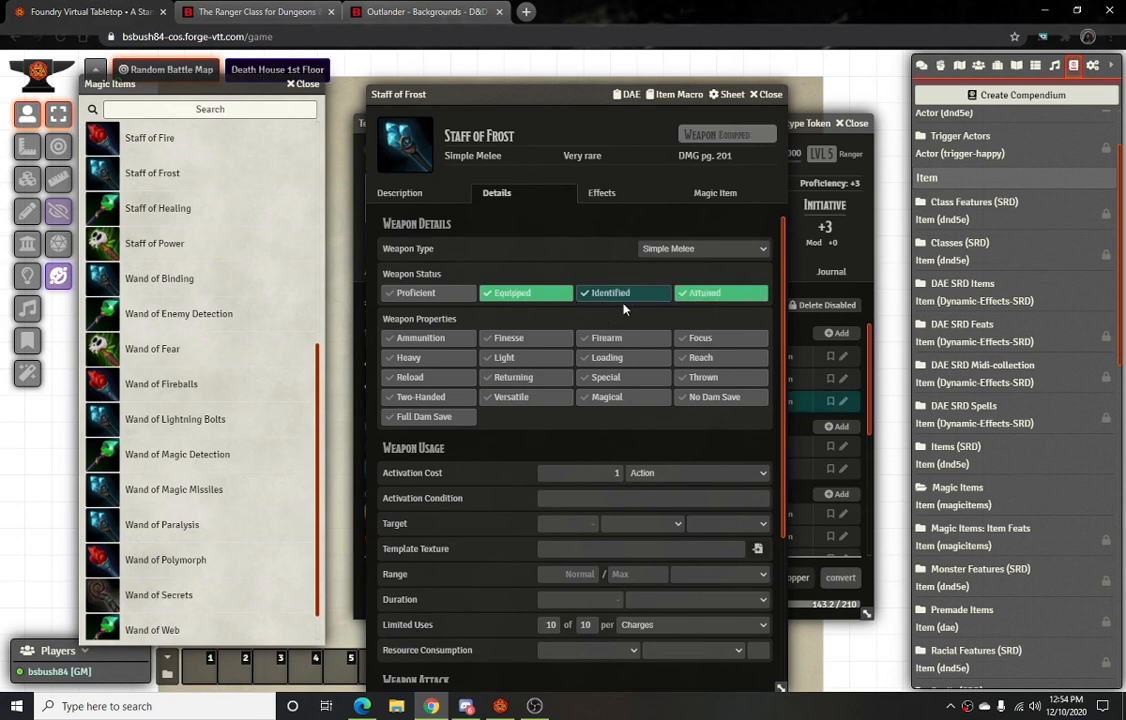
Check the effects of the Staff of Frost in Test's inventory and close the item
{"action": "left_click", "coordinate": [600, 206]}
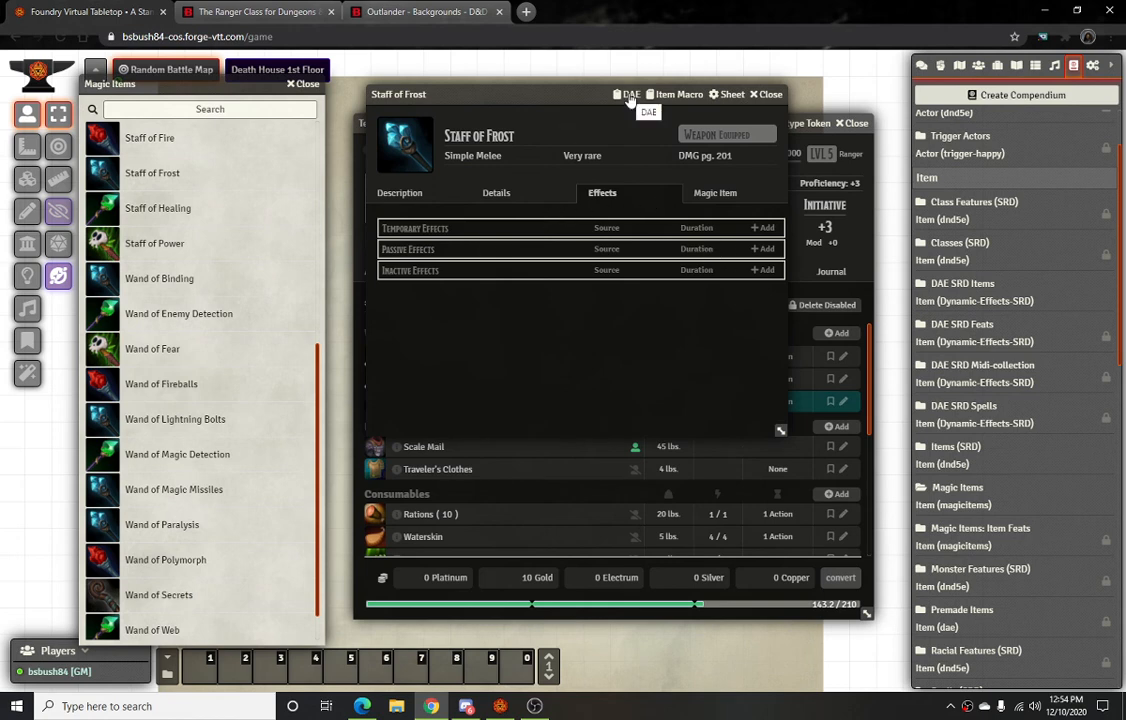
{"action": "mouse_move", "coordinate": [586, 94]}
{"action": "left_mouse_down"}
{"action": "mouse_move", "coordinate": [600, 148]}
{"action": "mouse_move", "coordinate": [578, 88]}
{"action": "left_mouse_up"}
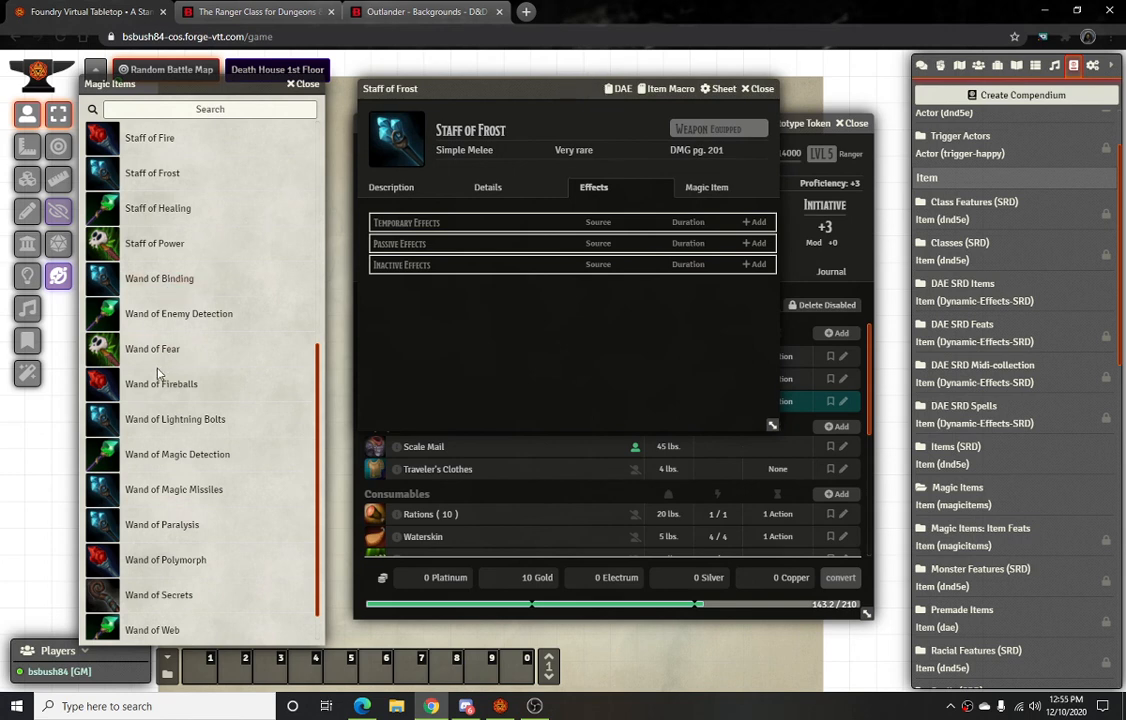
{"action": "left_click", "coordinate": [756, 89]}
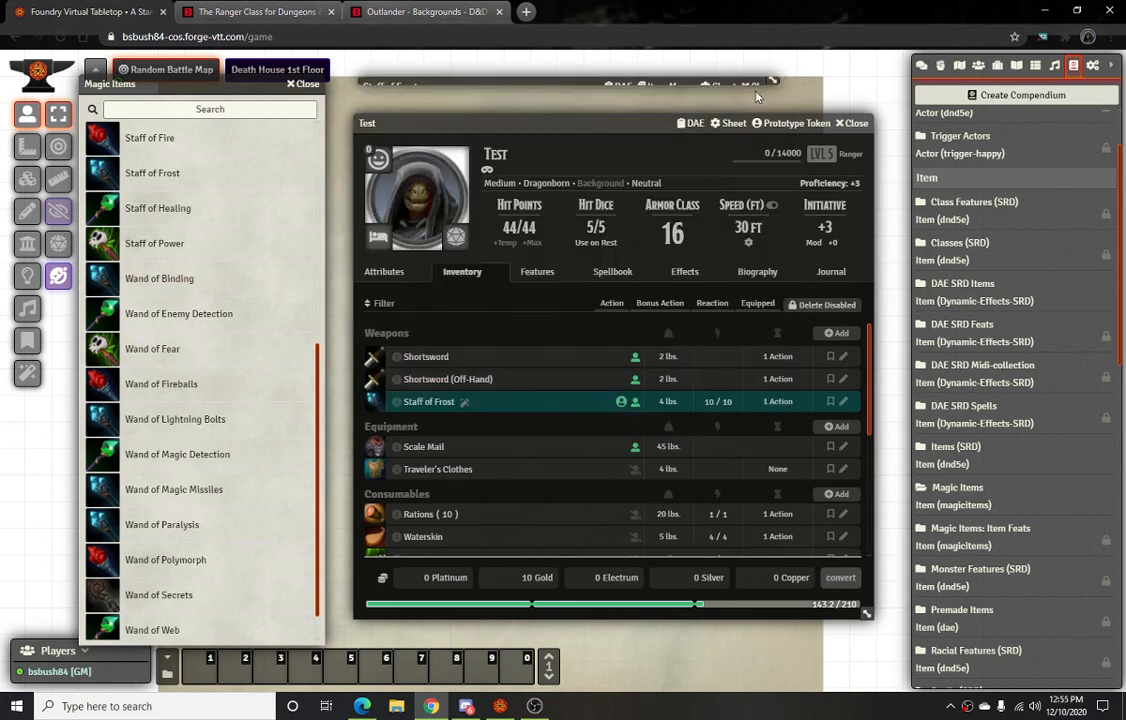
Delete the Staff of Frost from Test's inventory, enabling item deletion only for this removal
{"action": "left_click", "coordinate": [822, 304]}
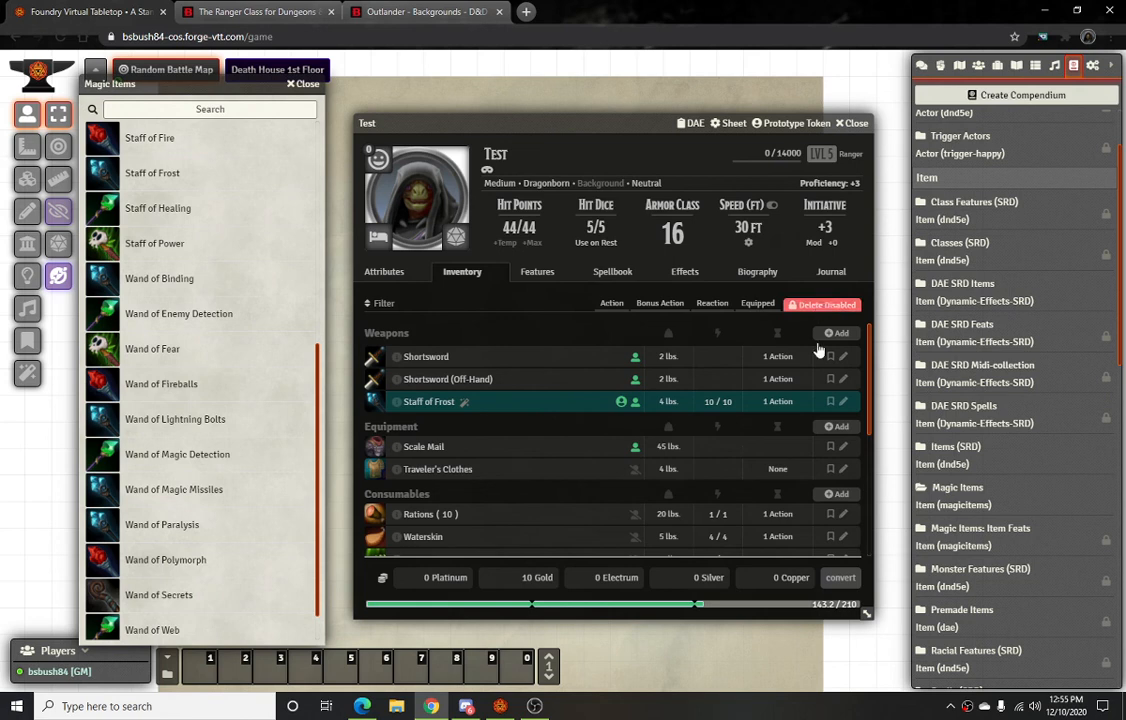
{"action": "left_click", "coordinate": [849, 401]}
{"action": "left_click", "coordinate": [497, 394]}
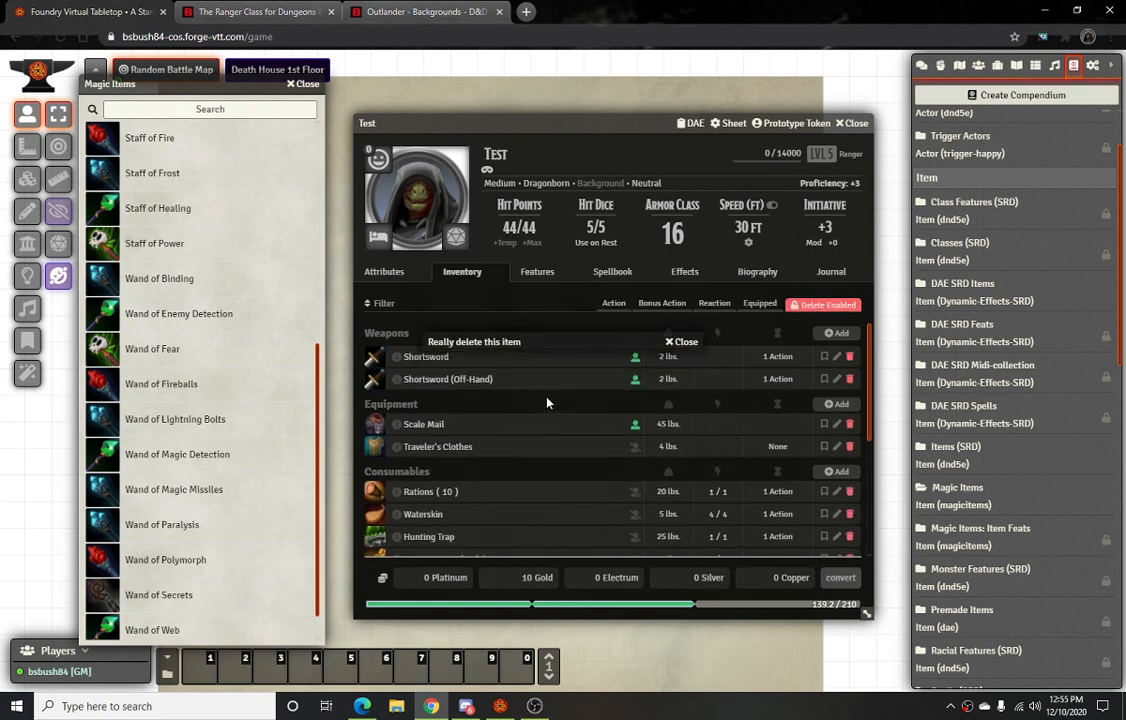
{"action": "left_click", "coordinate": [818, 306]}
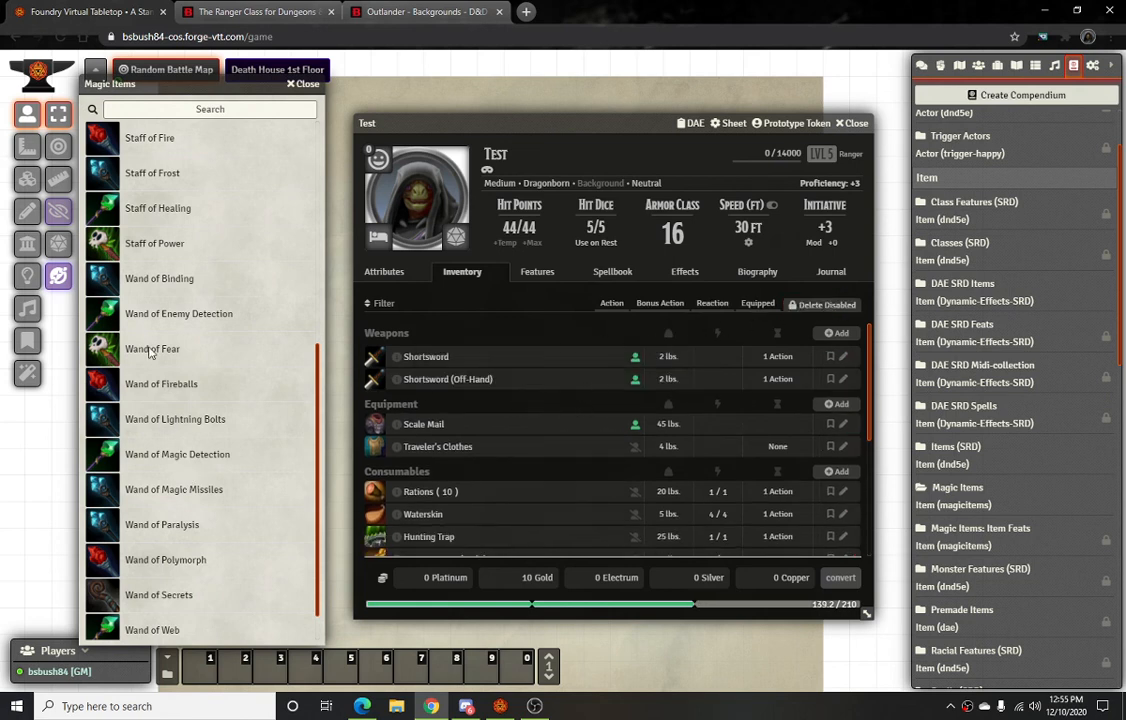
Open the Staff of Frost from the Magic Items compendium and examine its magic item settings, effects and DAE configuration
{"action": "left_click_drag", "start_coordinate": [156, 83], "coordinate": [180, 99]}
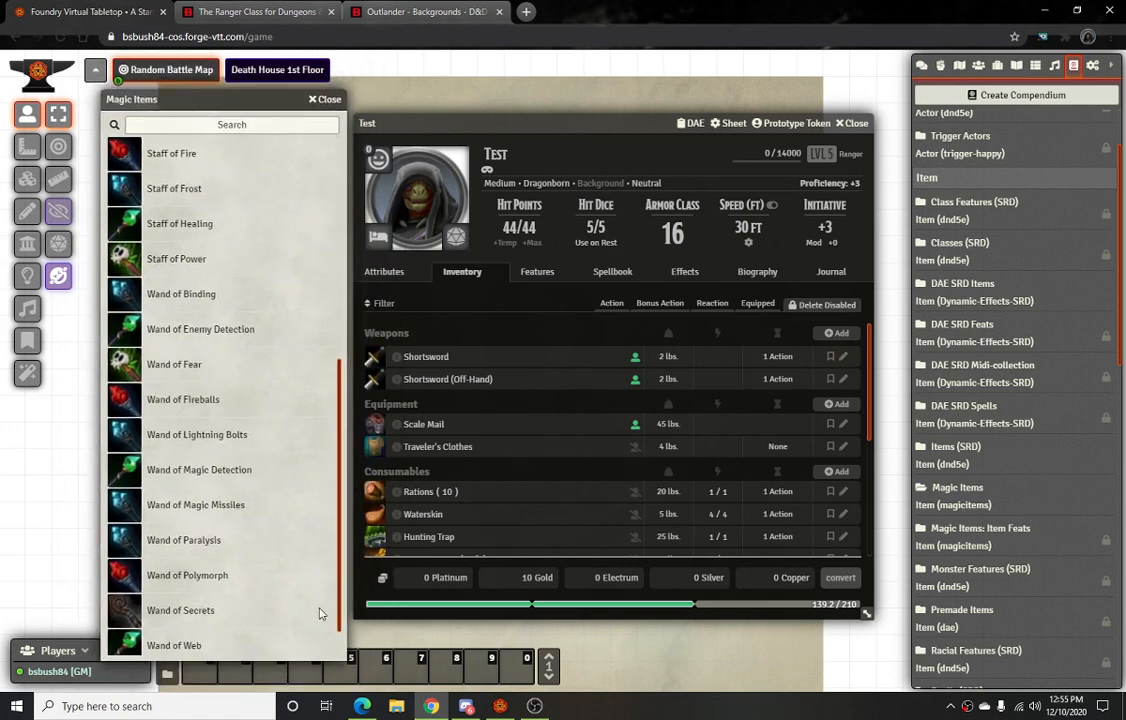
{"action": "right_click", "coordinate": [172, 198]}
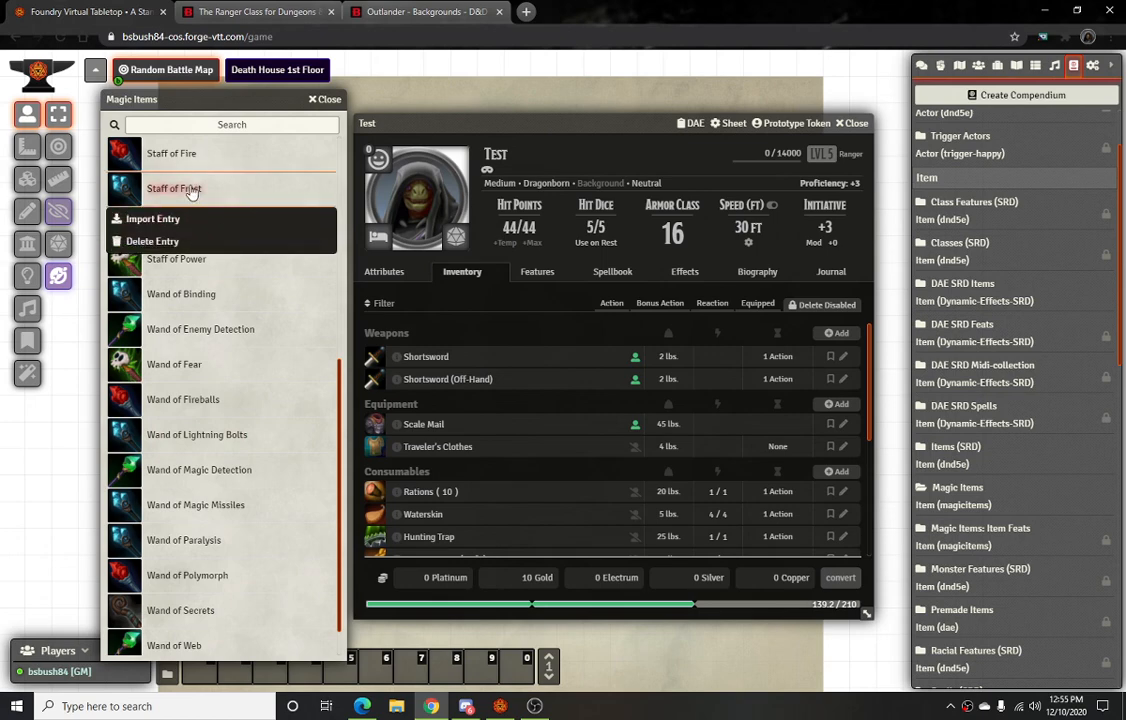
{"action": "left_click", "coordinate": [180, 188]}
{"action": "left_click", "coordinate": [708, 307]}
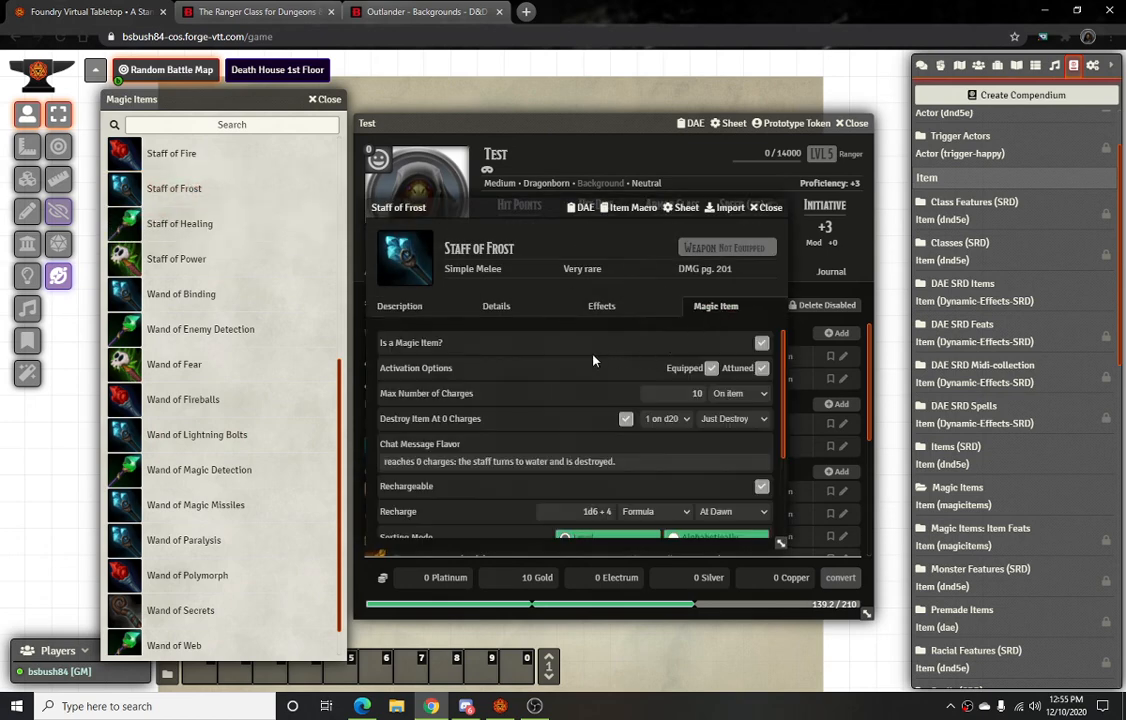
{"action": "left_click", "coordinate": [605, 310]}
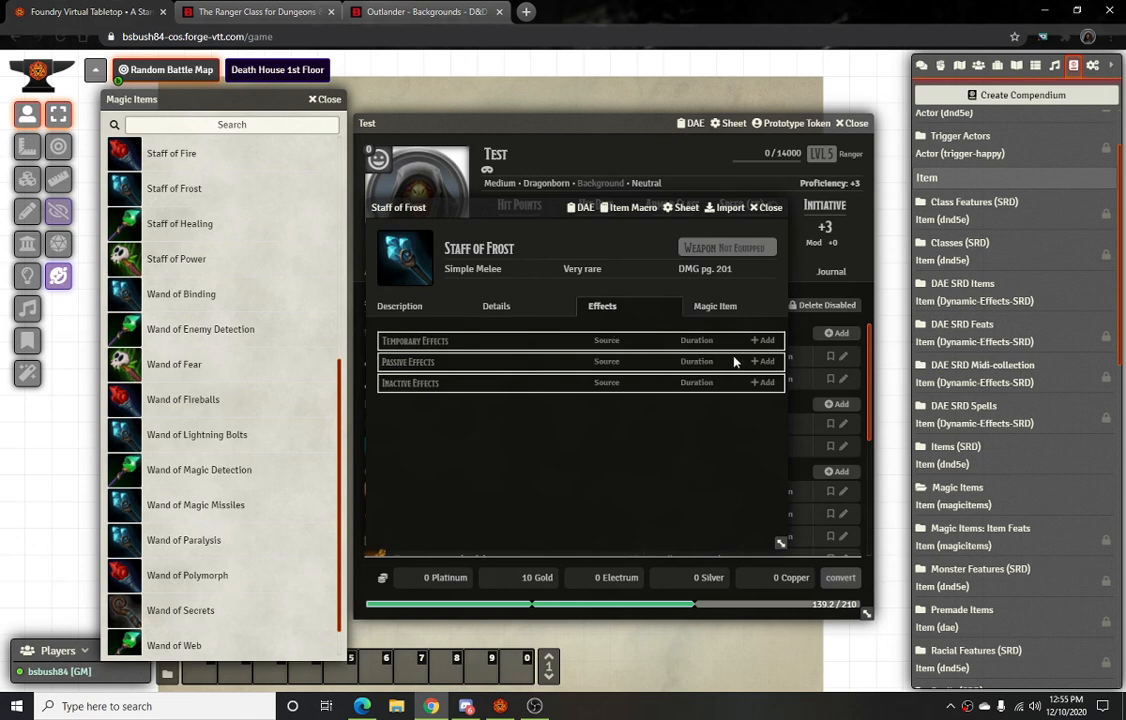
{"action": "left_click", "coordinate": [584, 207]}
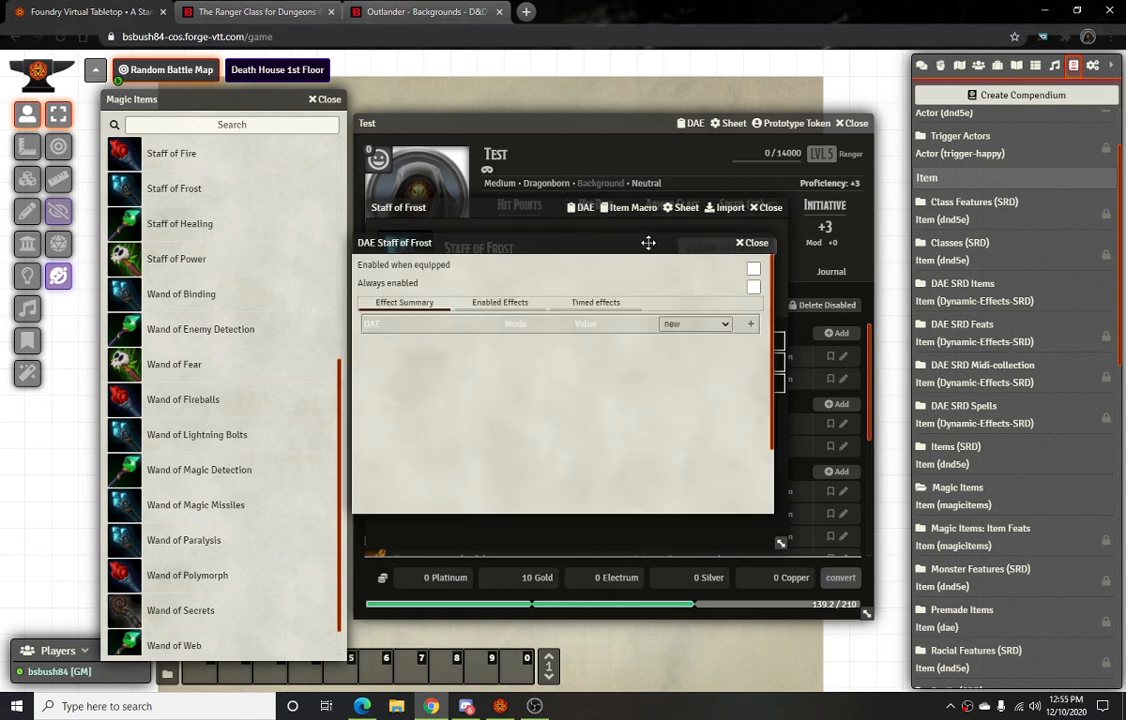
{"action": "left_click", "coordinate": [757, 243]}
Try to add a new DAE effect to the compendium's Staff of Frost, minimizing the Test sheet, and close the DAE window
{"action": "left_click_drag", "start_coordinate": [537, 211], "coordinate": [231, 202]}
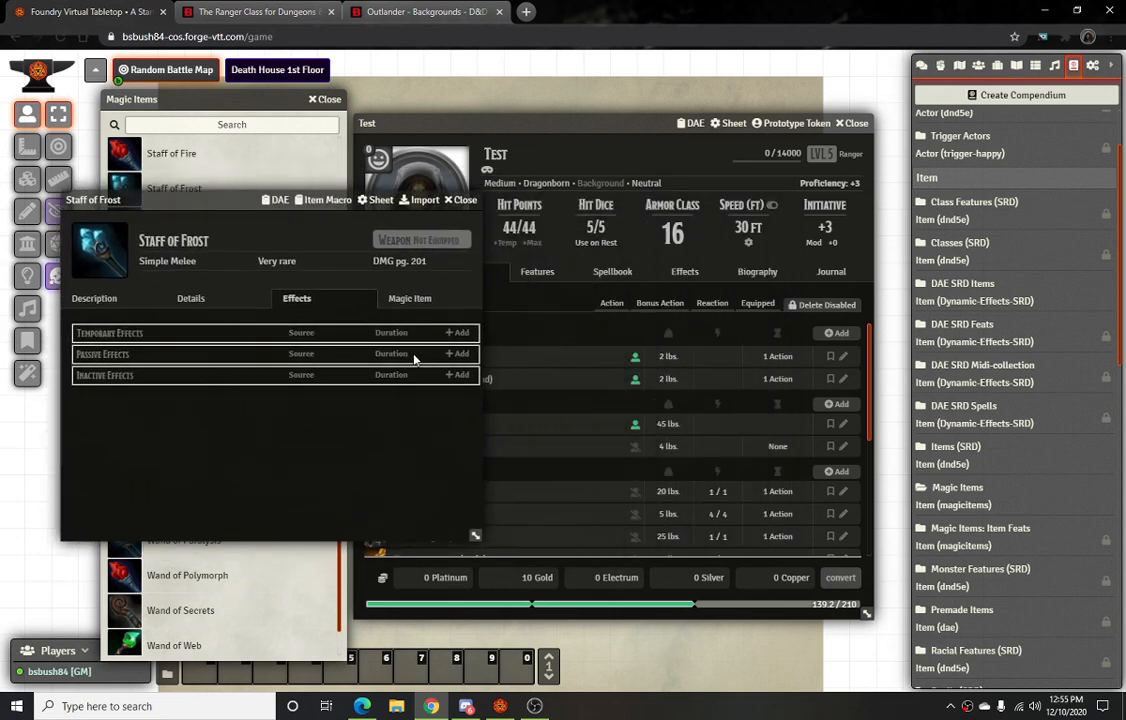
{"action": "left_click", "coordinate": [275, 200]}
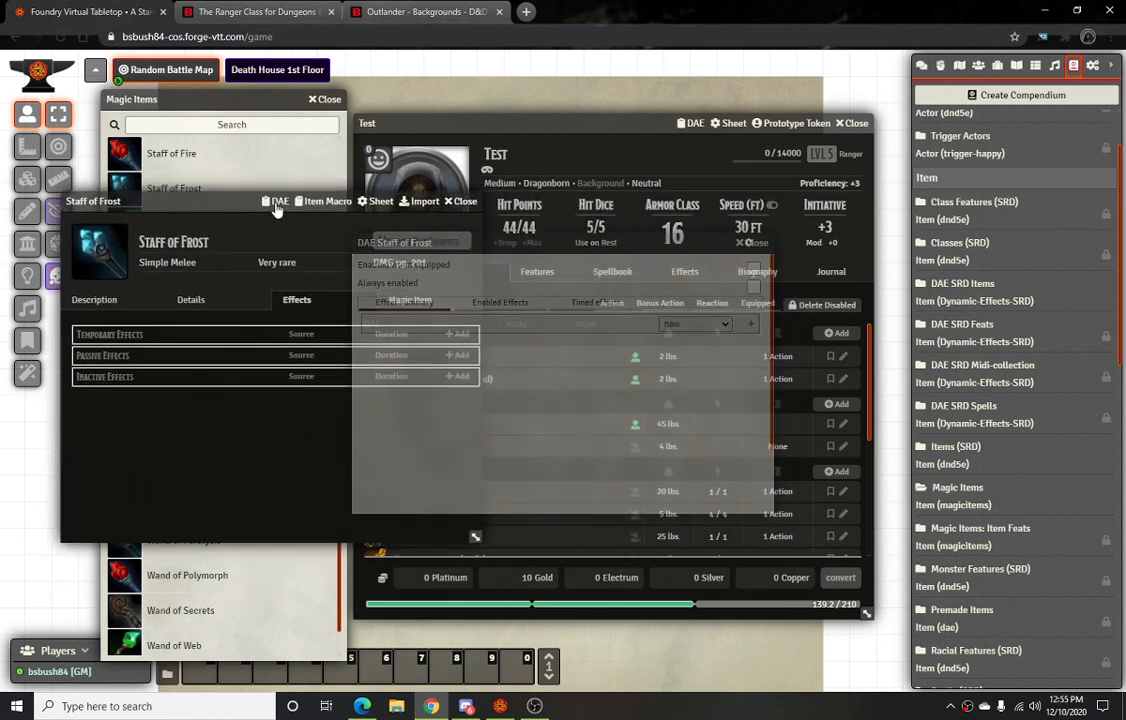
{"action": "left_click", "coordinate": [752, 325]}
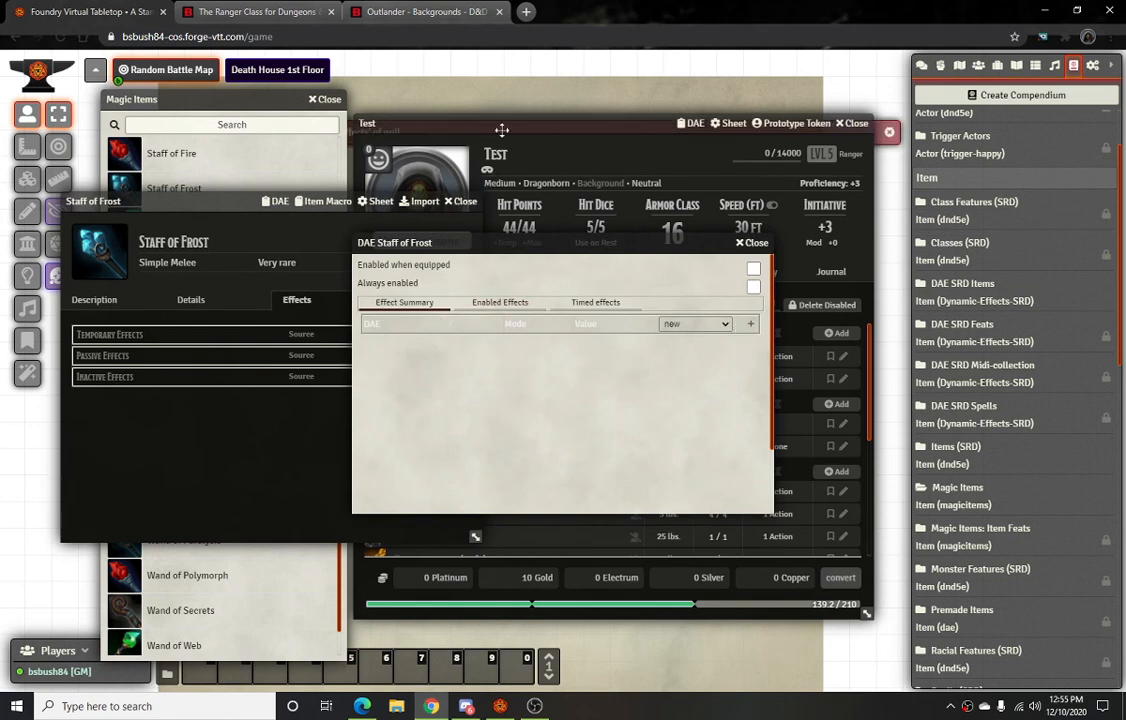
{"action": "left_click", "coordinate": [537, 121]}
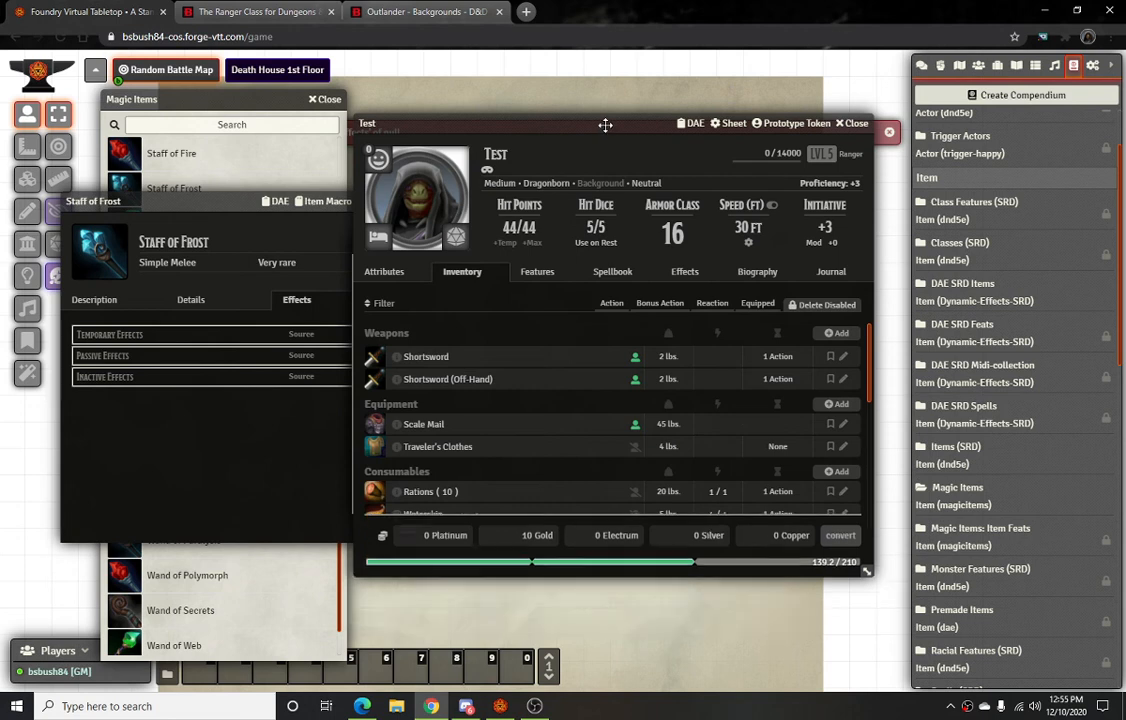
{"action": "double_click", "coordinate": [605, 125]}
{"action": "left_click", "coordinate": [872, 136]}
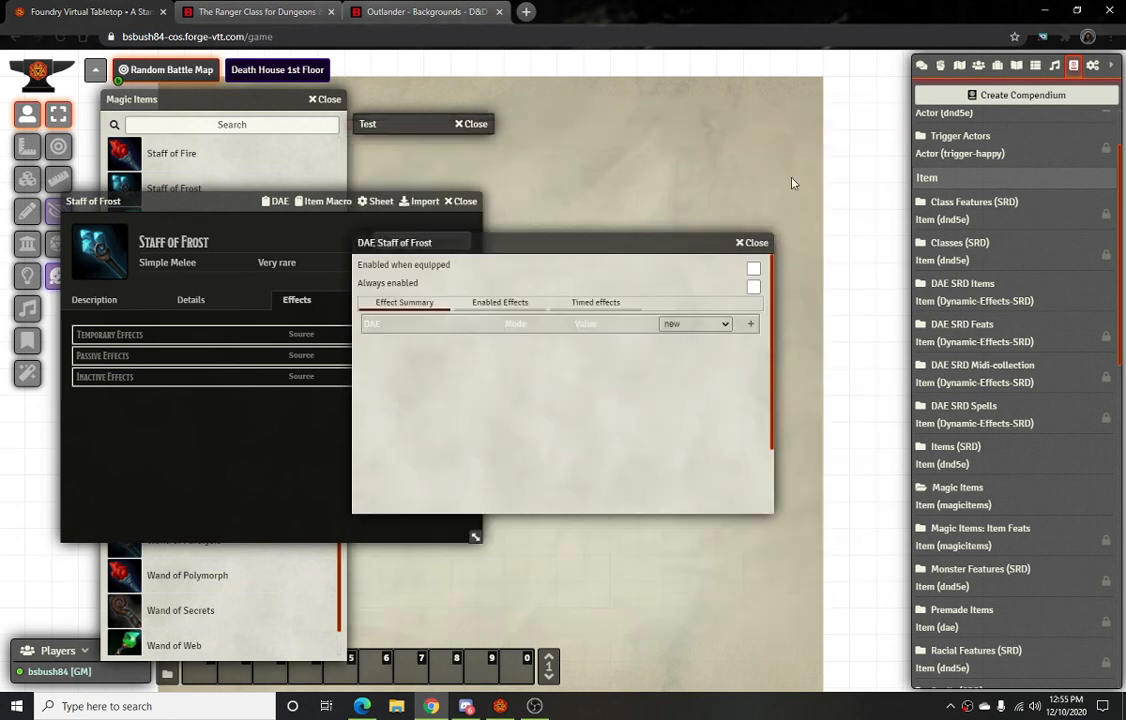
{"action": "left_click", "coordinate": [750, 324]}
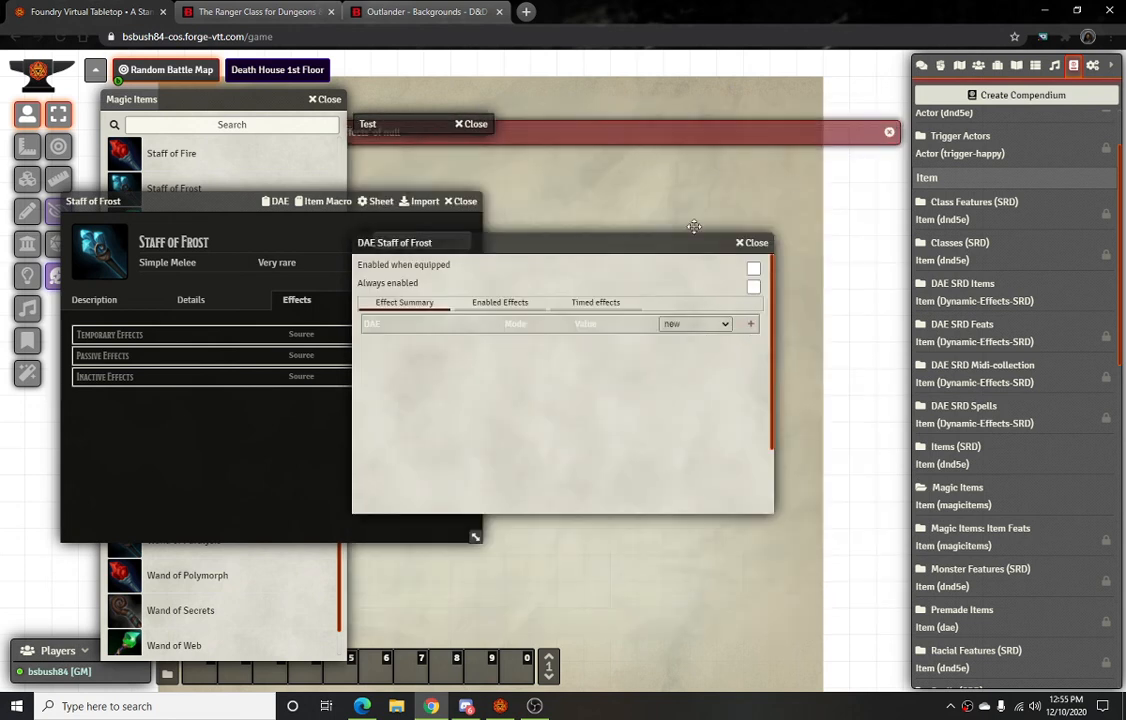
{"action": "left_click", "coordinate": [752, 242]}
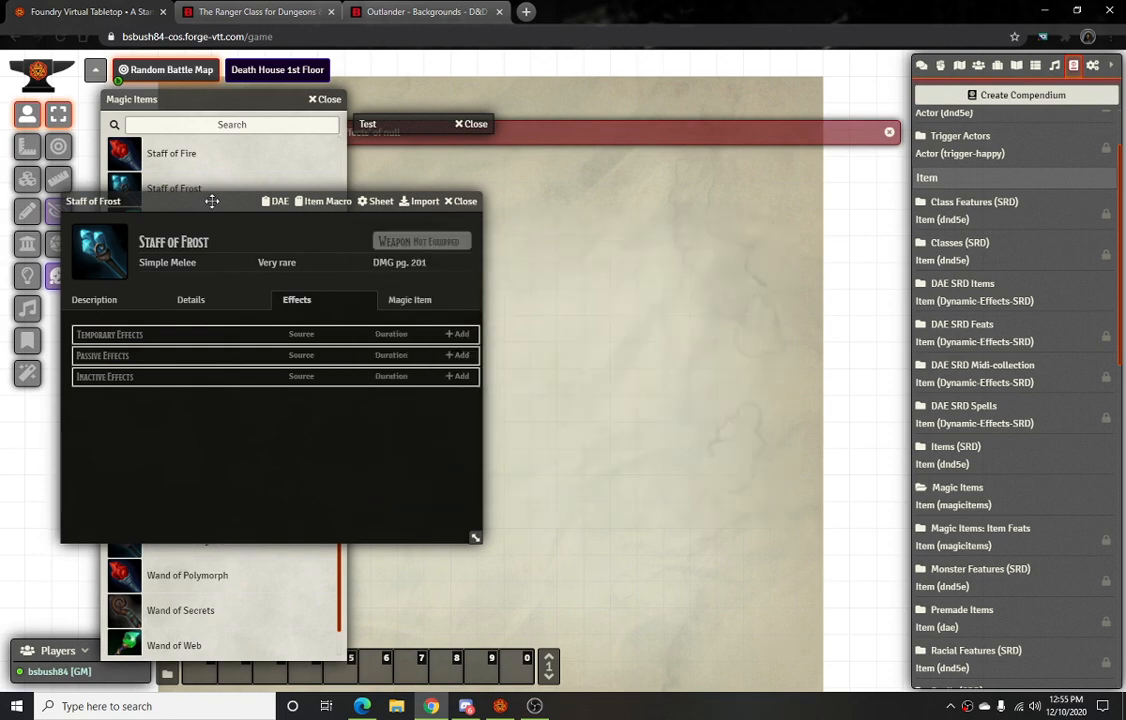
Import the Staff of Frost from the compendium into the world's items and open the imported item's magic item settings
{"action": "left_click", "coordinate": [418, 205]}
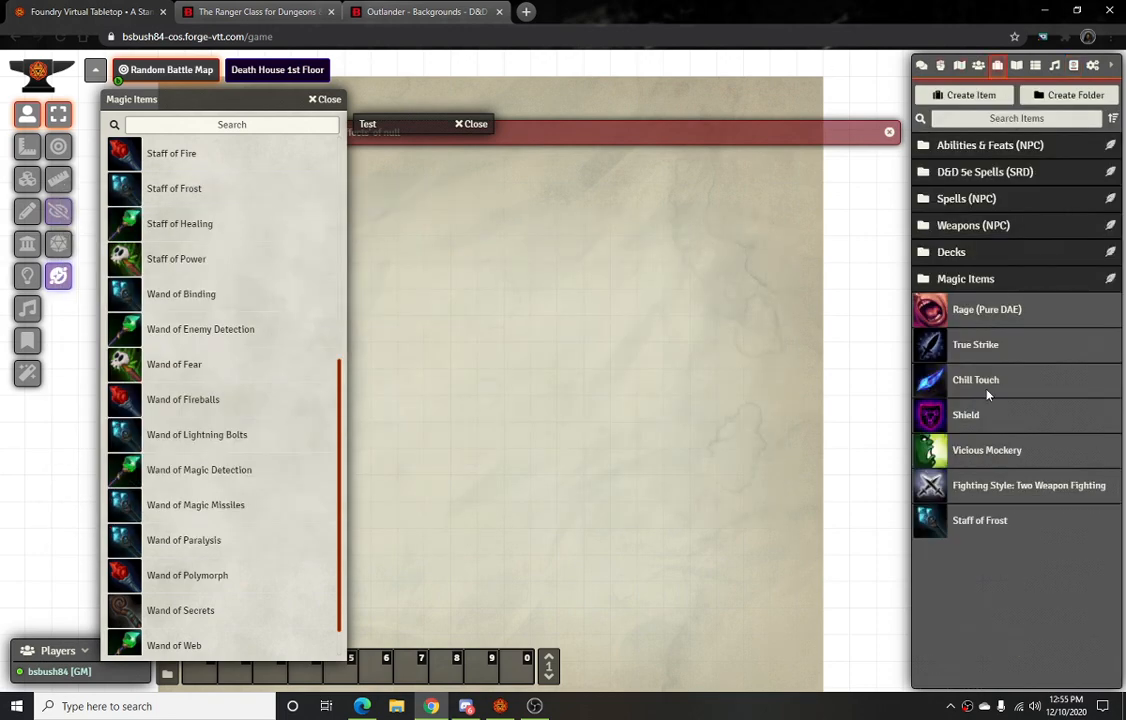
{"action": "left_click", "coordinate": [994, 526]}
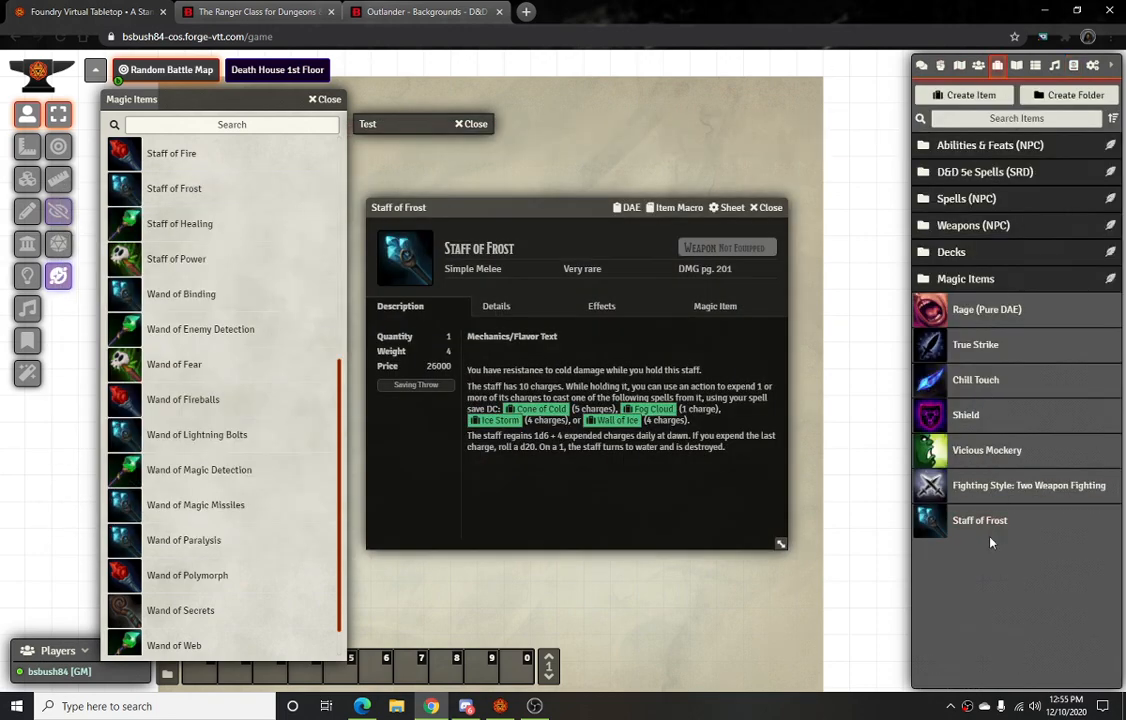
{"action": "left_click", "coordinate": [715, 309]}
Create a DAE active effect on the imported Staff of Frost, label it "Staff of Frost" and add one attribute change to it
{"action": "left_click", "coordinate": [626, 207]}
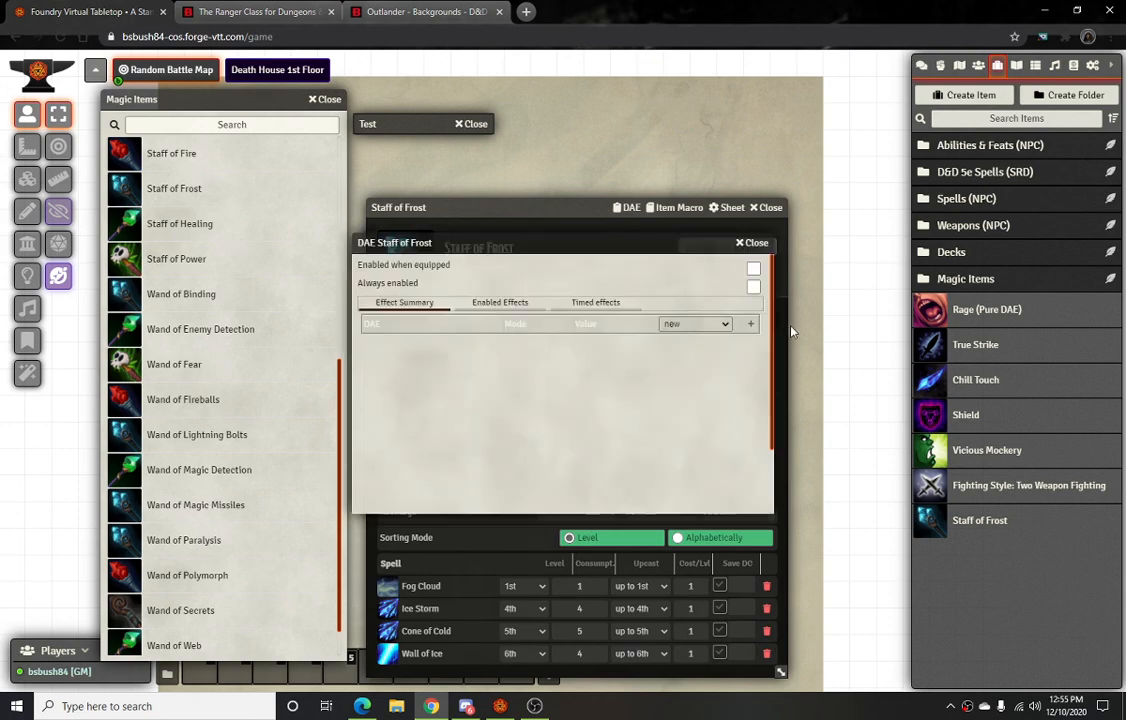
{"action": "left_click", "coordinate": [754, 327]}
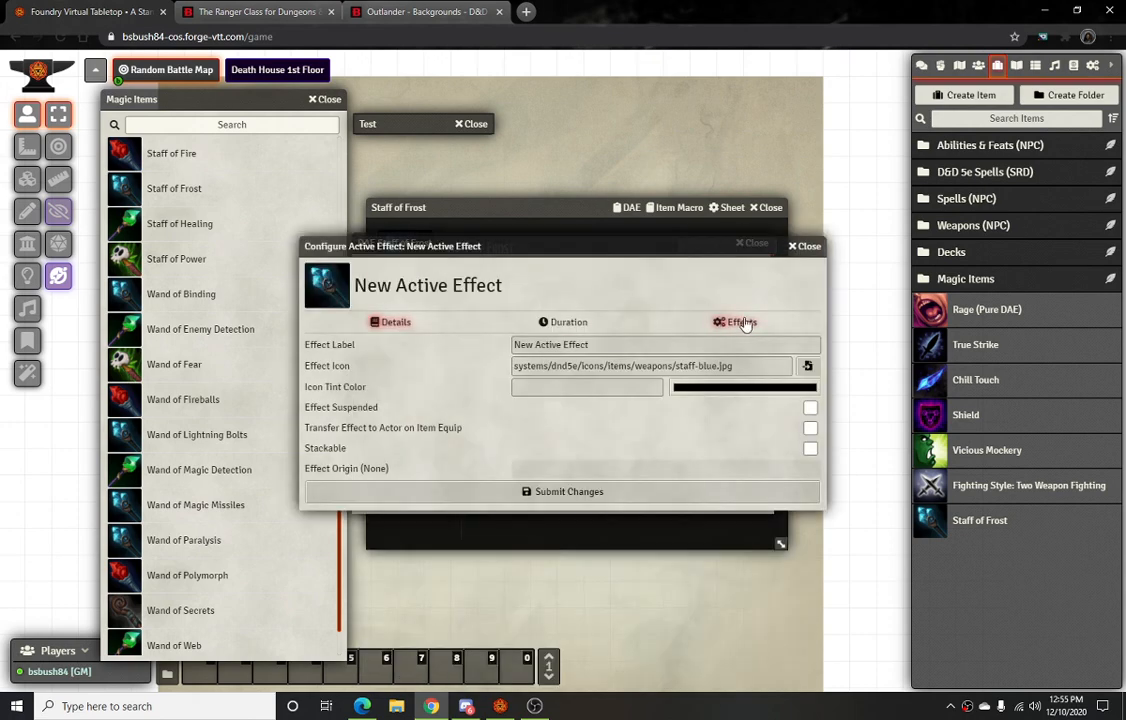
{"action": "left_click", "coordinate": [605, 344]}
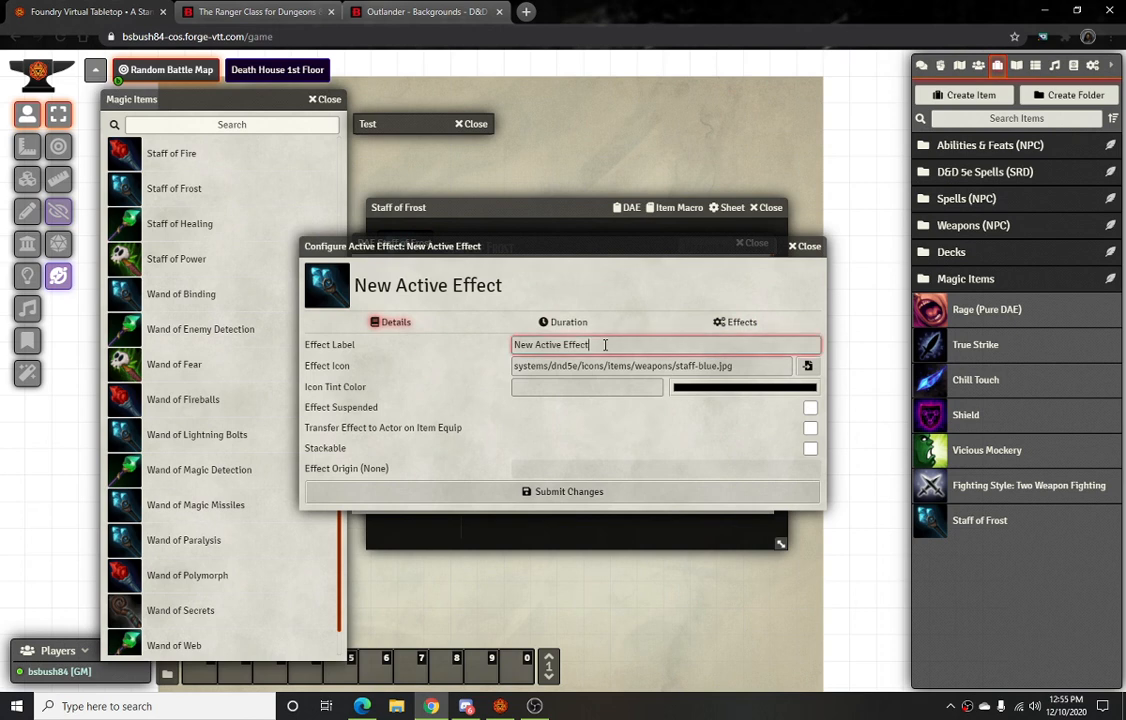
{"action": "left_click_drag", "start_coordinate": [605, 344], "coordinate": [504, 349]}
{"action": "type", "text": "Staff of Frost"}
{"action": "left_click", "coordinate": [738, 322]}
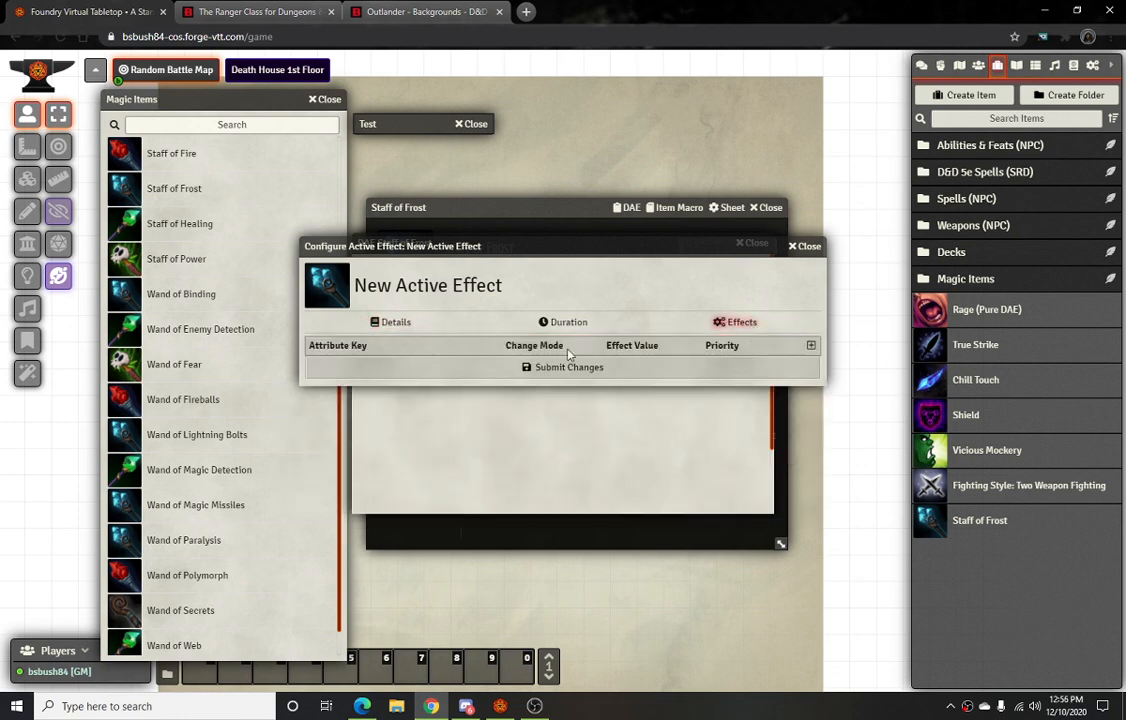
{"action": "left_click", "coordinate": [811, 346]}
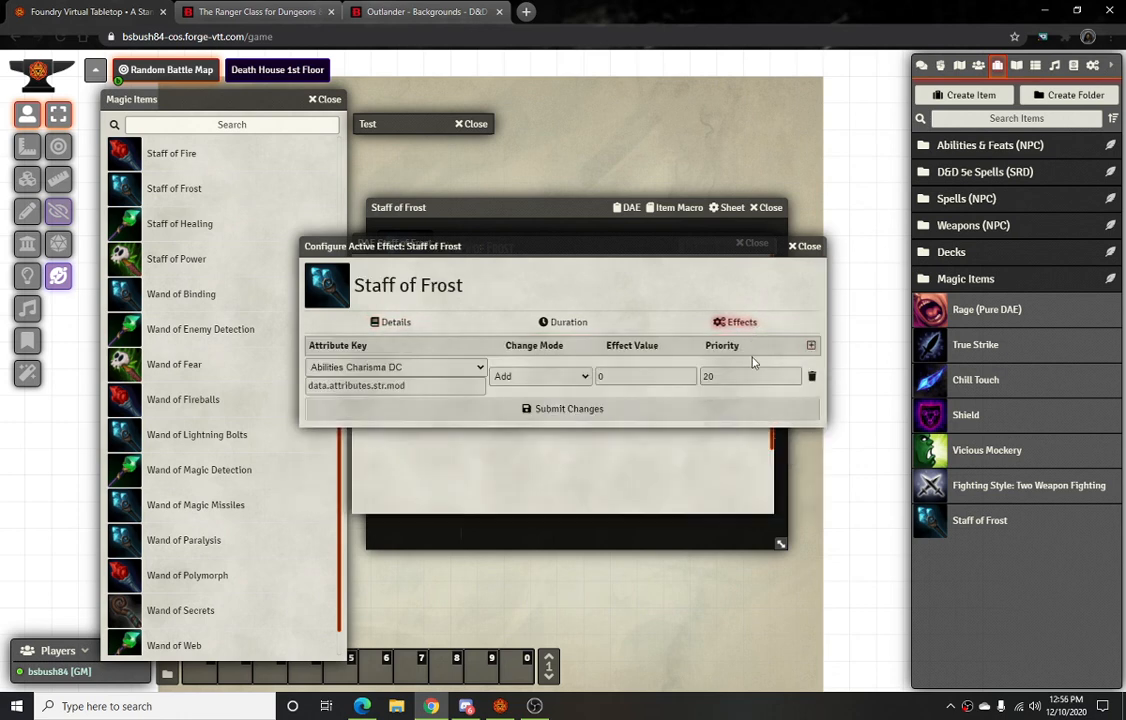
Set the attribute key of the Staff of Frost effect's change to Traits Damage Resistance
{"action": "left_click", "coordinate": [454, 370]}
{"action": "scroll", "coordinate": [430, 515], "scroll_direction": "down", "scroll_amount": 10}
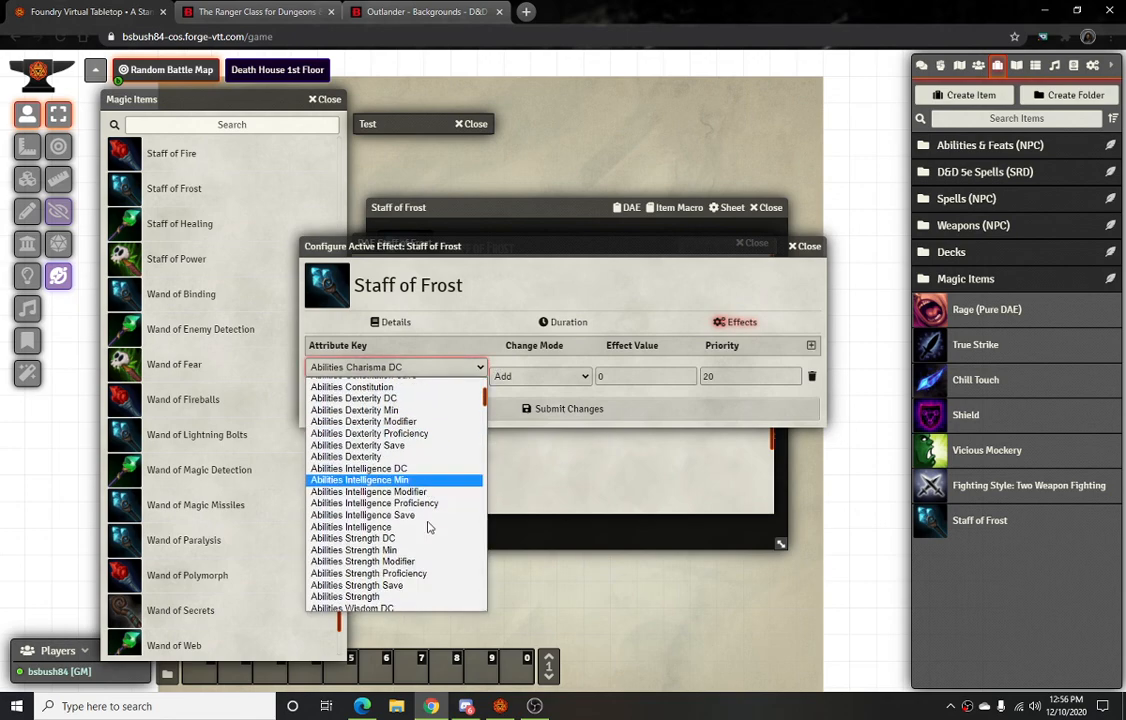
{"action": "scroll", "coordinate": [432, 500], "scroll_direction": "down", "scroll_amount": 5}
{"action": "scroll", "coordinate": [430, 505], "scroll_direction": "down", "scroll_amount": 5}
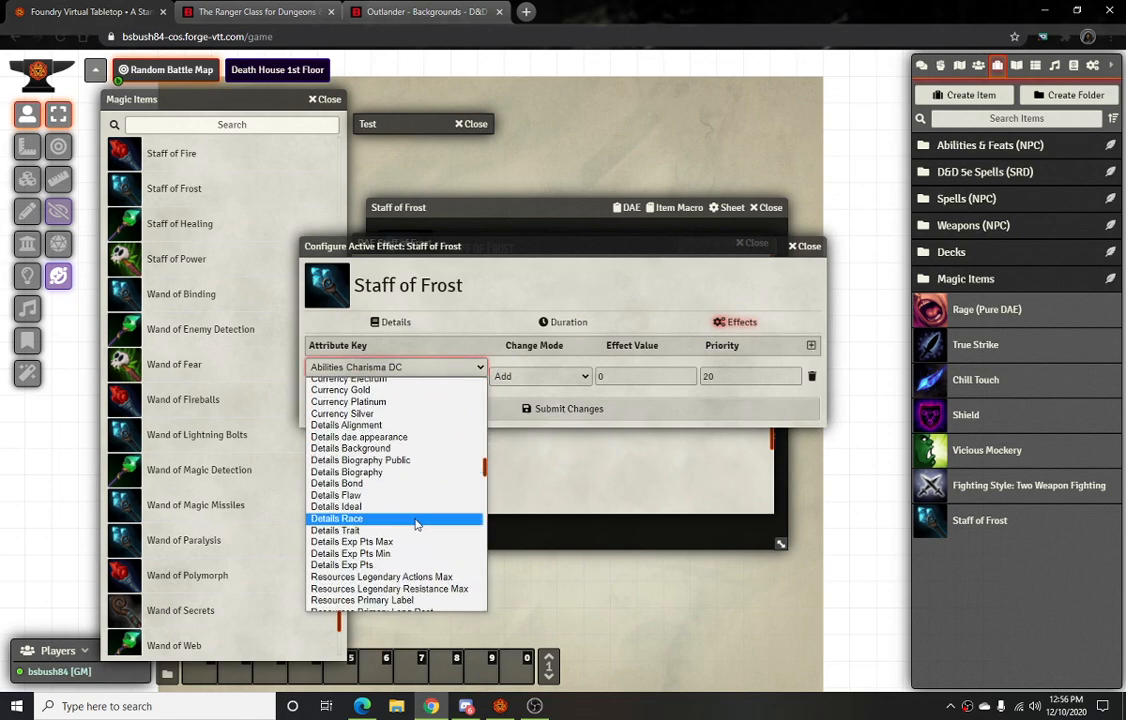
{"action": "scroll", "coordinate": [415, 470], "scroll_direction": "down", "scroll_amount": 8}
{"action": "scroll", "coordinate": [418, 476], "scroll_direction": "up", "scroll_amount": 4}
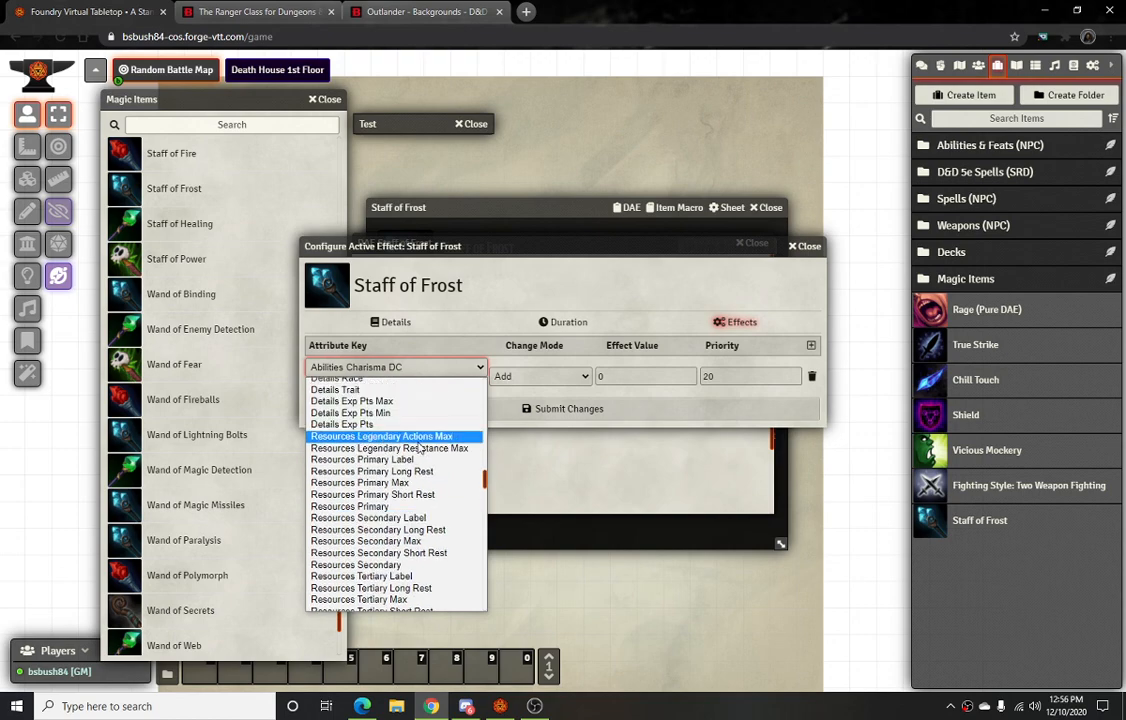
{"action": "scroll", "coordinate": [418, 478], "scroll_direction": "down", "scroll_amount": 5}
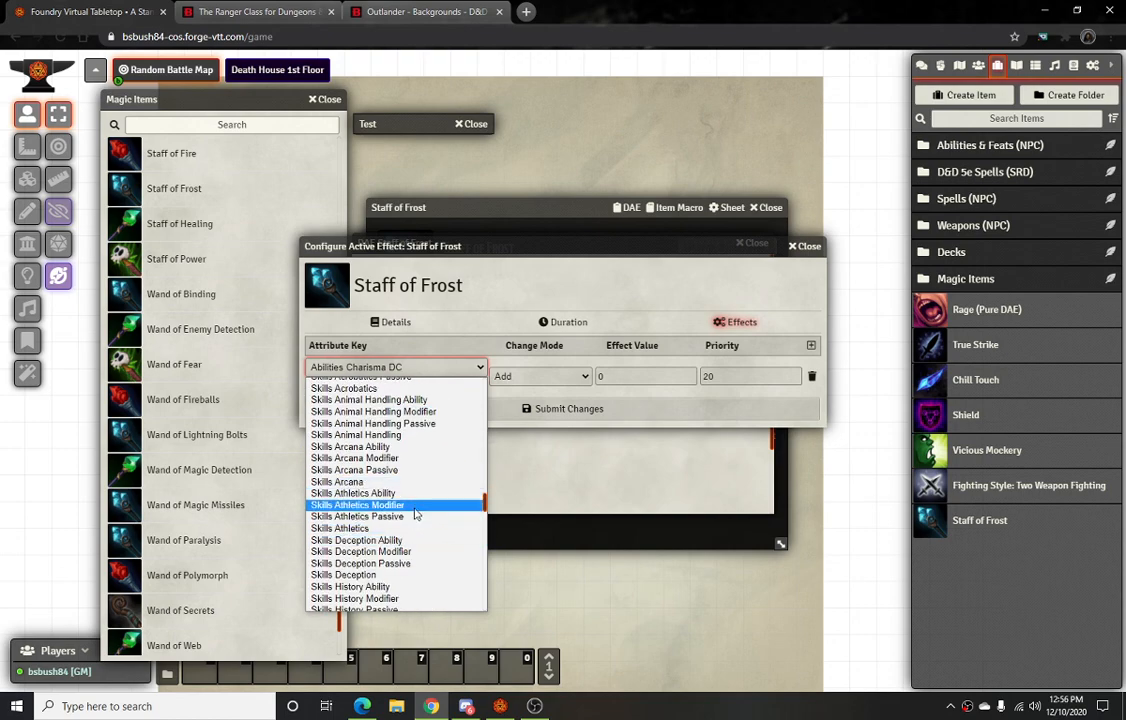
{"action": "scroll", "coordinate": [420, 485], "scroll_direction": "up", "scroll_amount": 2}
{"action": "scroll", "coordinate": [418, 485], "scroll_direction": "up", "scroll_amount": 12}
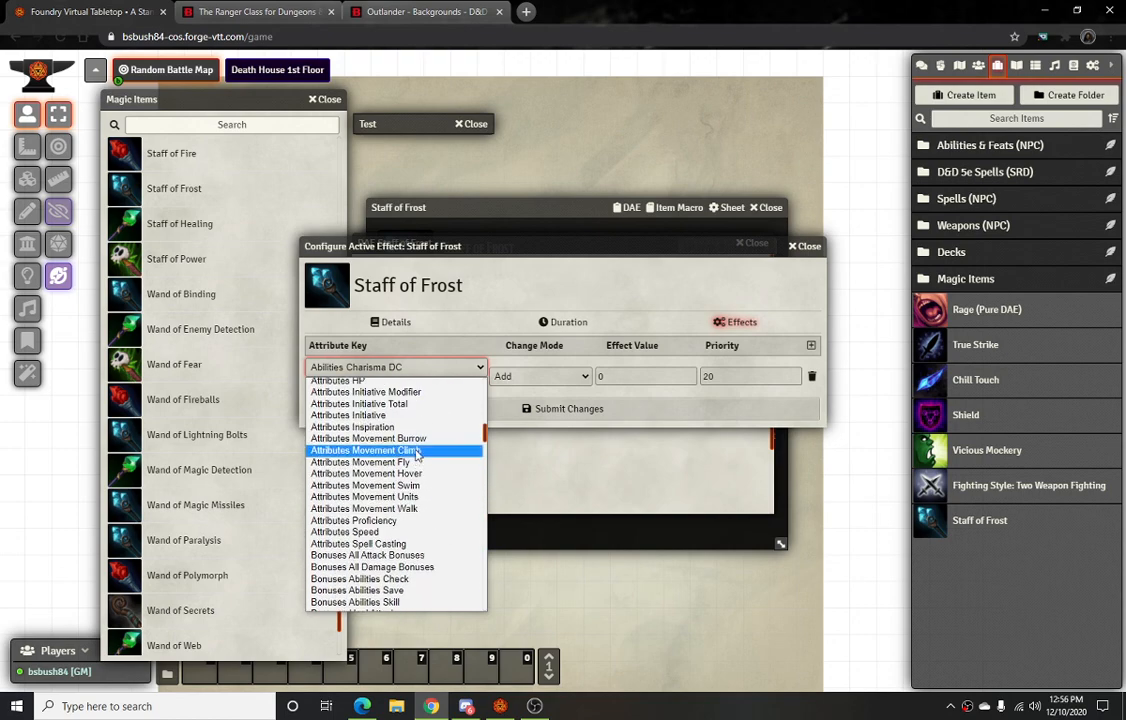
{"action": "scroll", "coordinate": [410, 495], "scroll_direction": "down", "scroll_amount": 1}
{"action": "scroll", "coordinate": [410, 495], "scroll_direction": "up", "scroll_amount": 10}
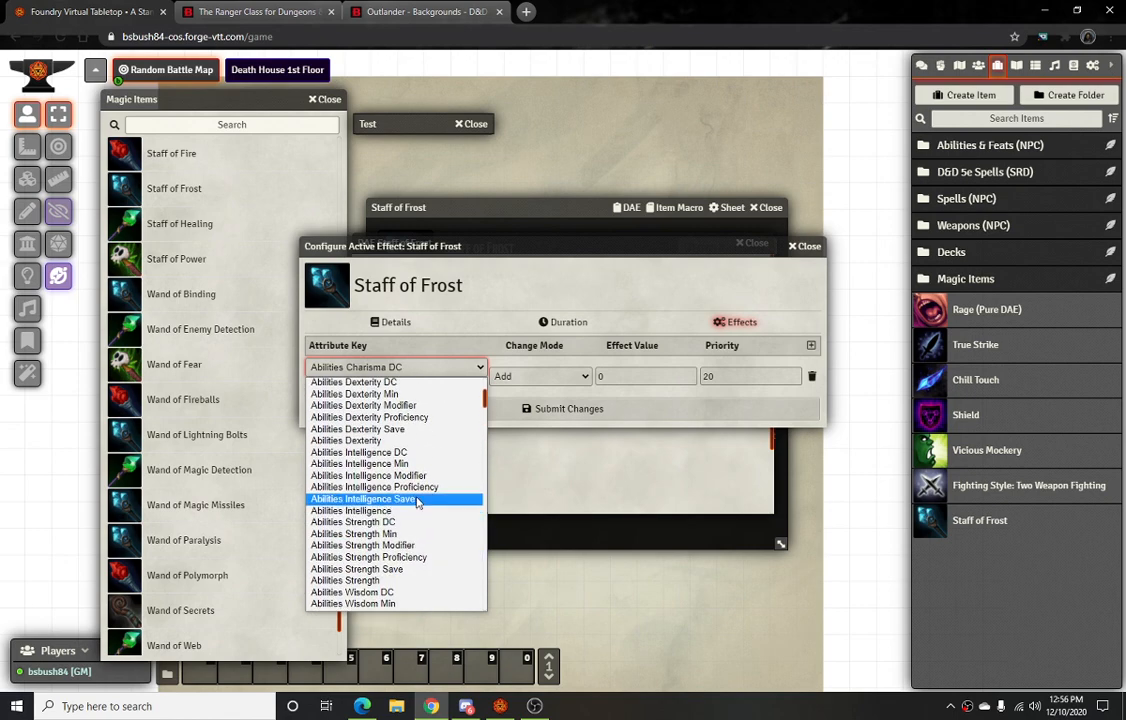
{"action": "scroll", "coordinate": [405, 420], "scroll_direction": "up", "scroll_amount": 3}
{"action": "scroll", "coordinate": [410, 440], "scroll_direction": "down", "scroll_amount": 12}
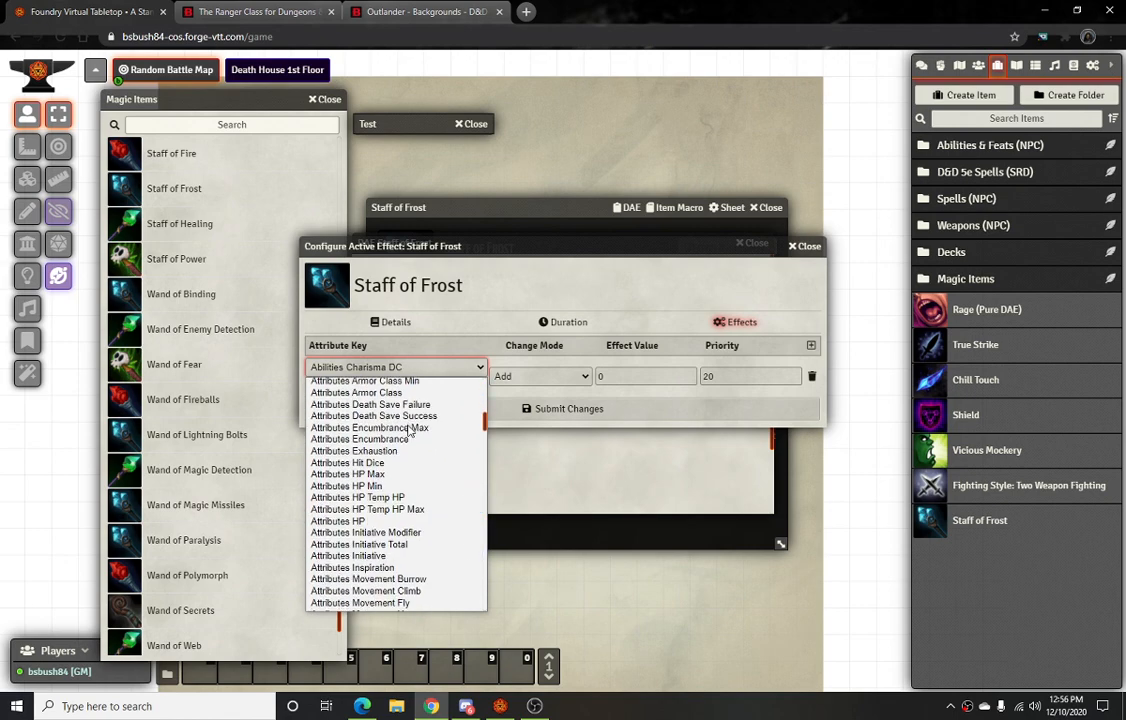
{"action": "scroll", "coordinate": [414, 458], "scroll_direction": "down", "scroll_amount": 4}
{"action": "scroll", "coordinate": [415, 430], "scroll_direction": "up", "scroll_amount": 4}
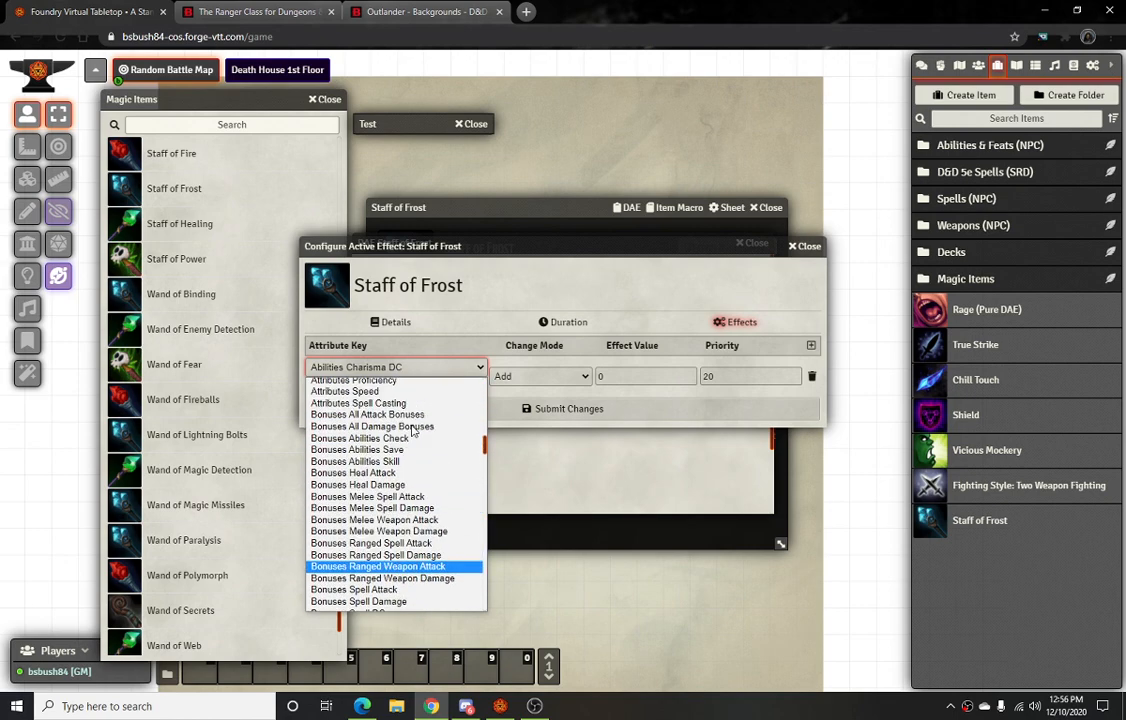
{"action": "scroll", "coordinate": [420, 500], "scroll_direction": "down", "scroll_amount": 4}
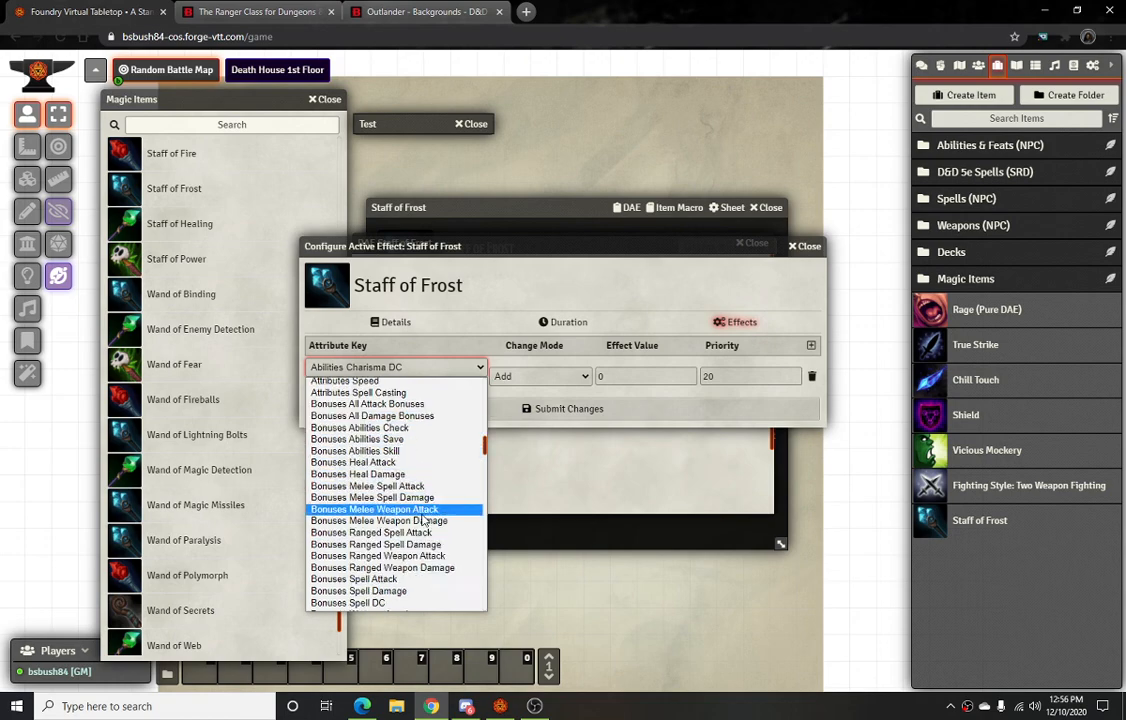
{"action": "scroll", "coordinate": [421, 510], "scroll_direction": "down", "scroll_amount": 12}
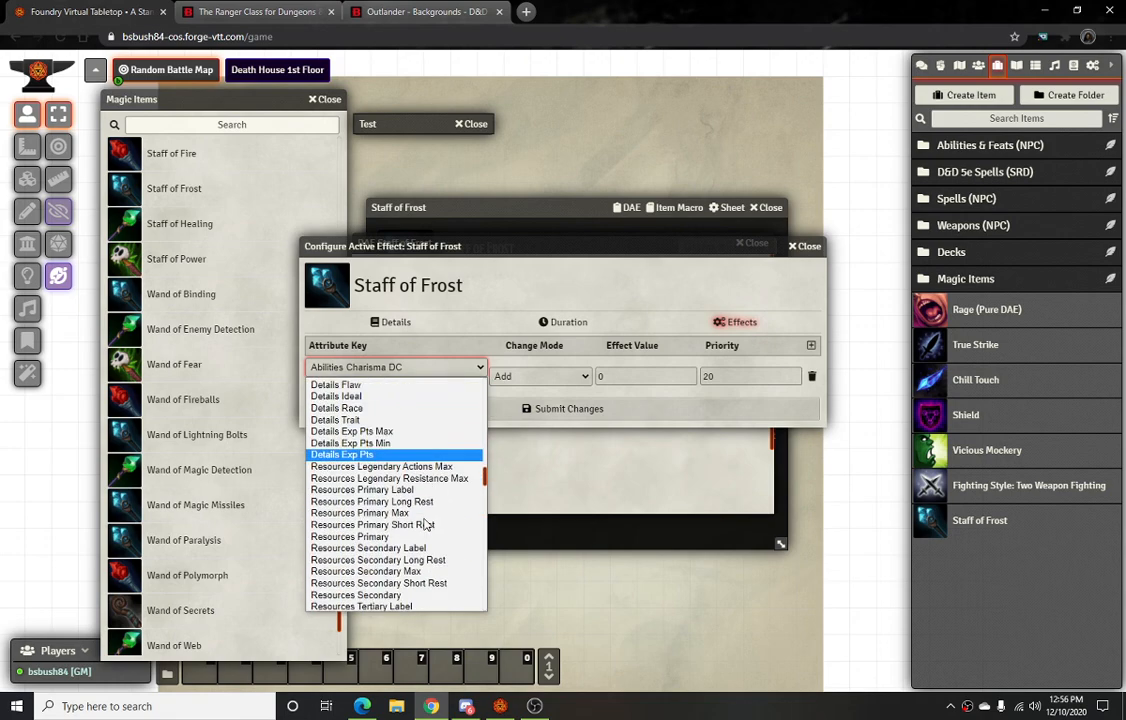
{"action": "scroll", "coordinate": [419, 481], "scroll_direction": "down", "scroll_amount": 20}
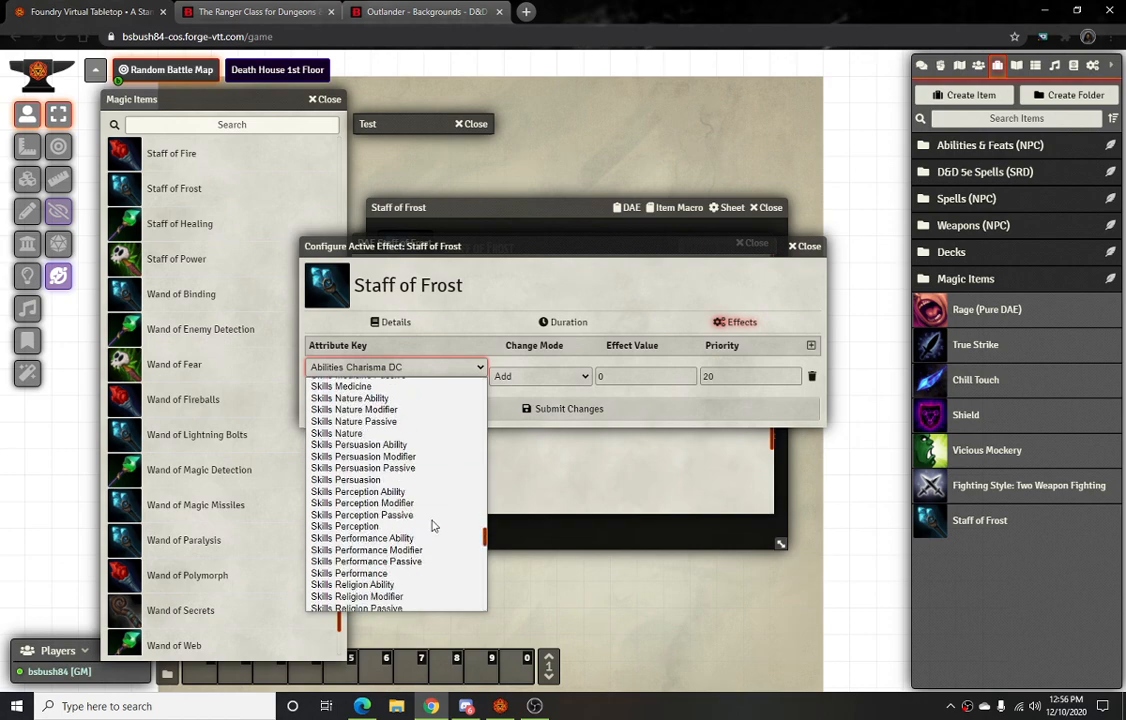
{"action": "scroll", "coordinate": [433, 528], "scroll_direction": "down", "scroll_amount": 4}
{"action": "scroll", "coordinate": [432, 515], "scroll_direction": "up", "scroll_amount": 4}
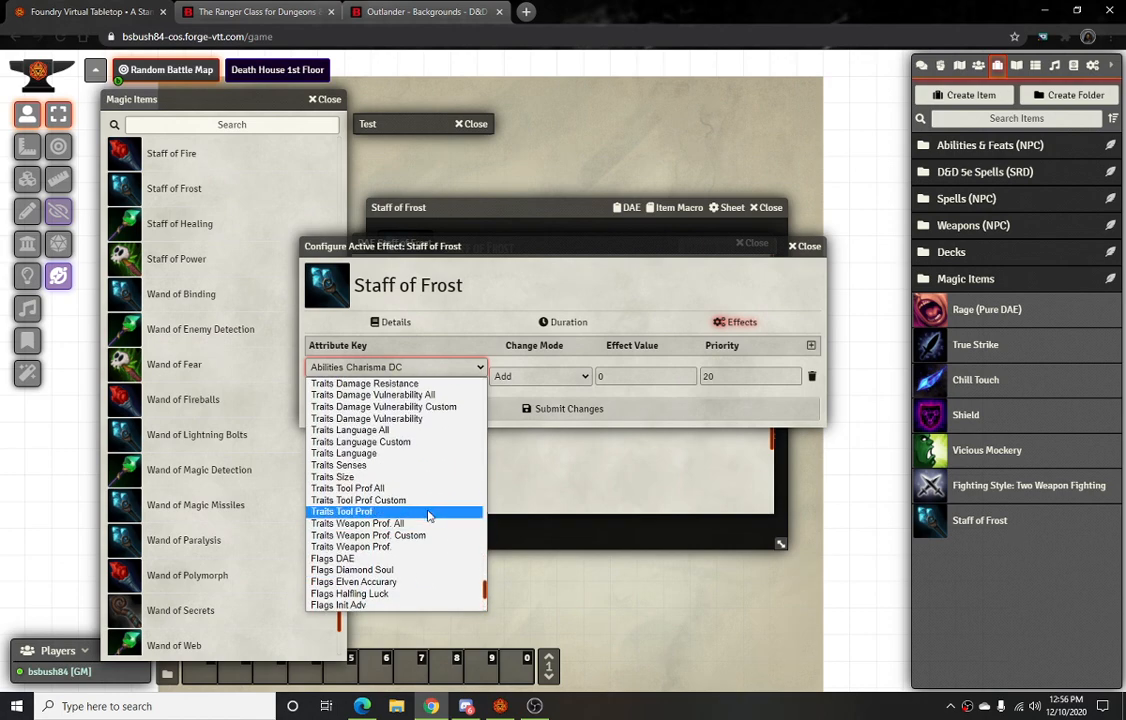
{"action": "scroll", "coordinate": [421, 447], "scroll_direction": "up", "scroll_amount": 2}
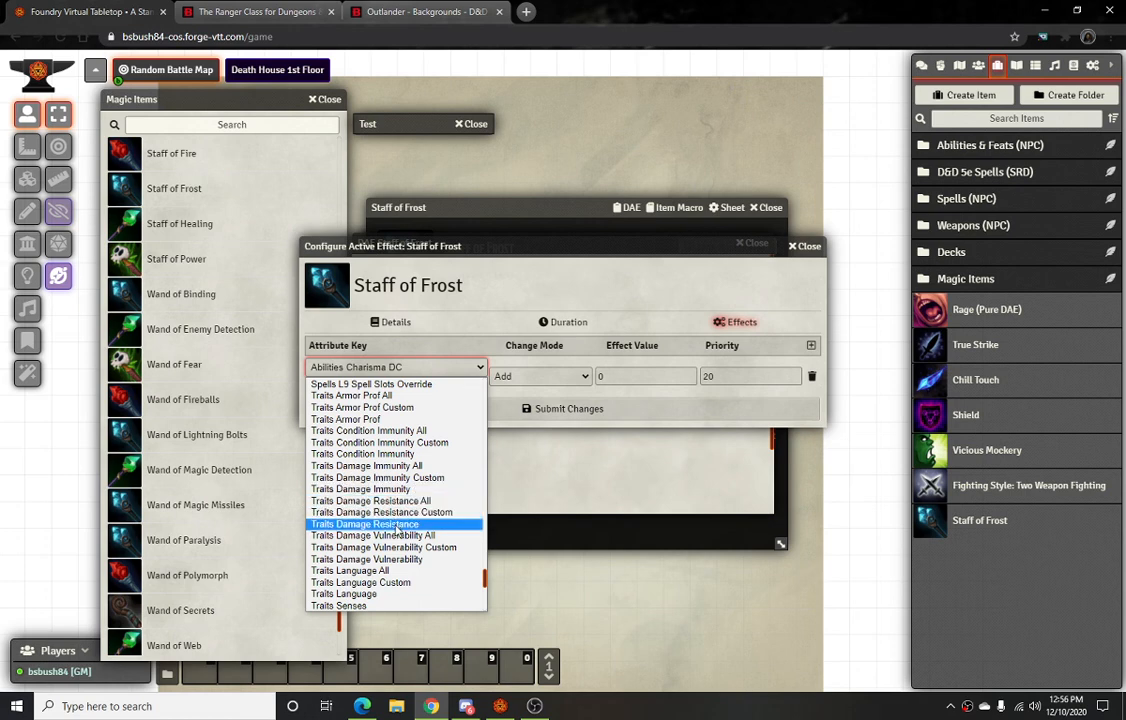
{"action": "left_click", "coordinate": [397, 525]}
Choose Cold as the damage resistance's effect value and submit the active effect's changes
{"action": "left_click", "coordinate": [641, 378]}
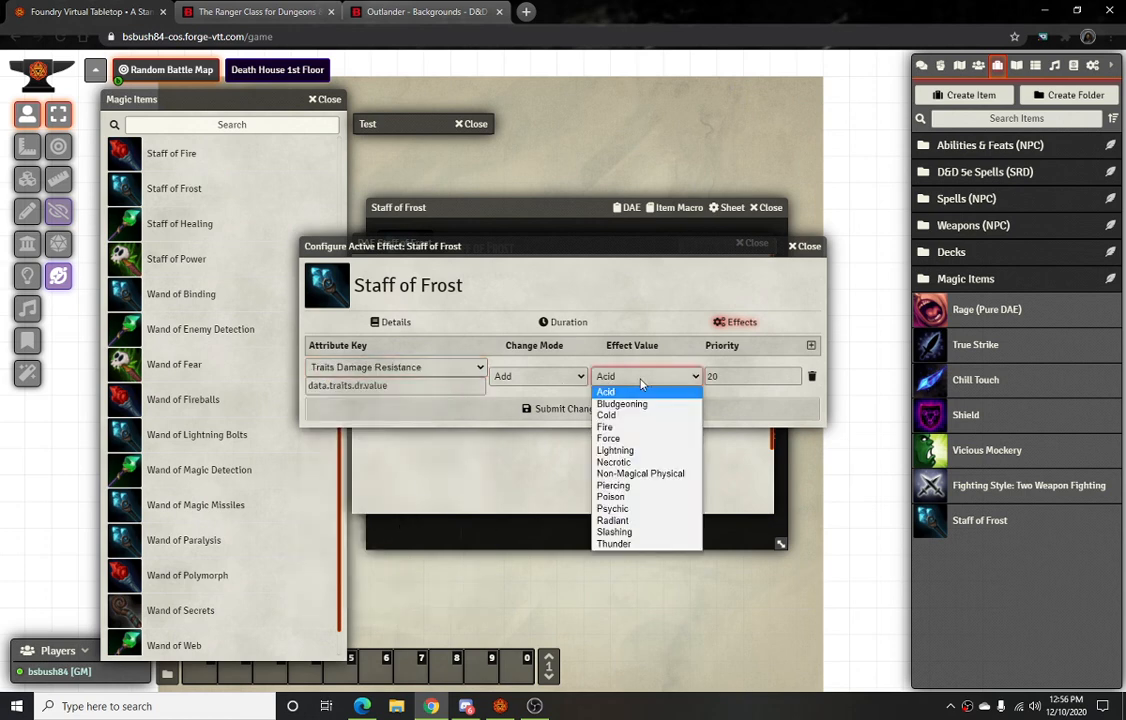
{"action": "left_click", "coordinate": [610, 415]}
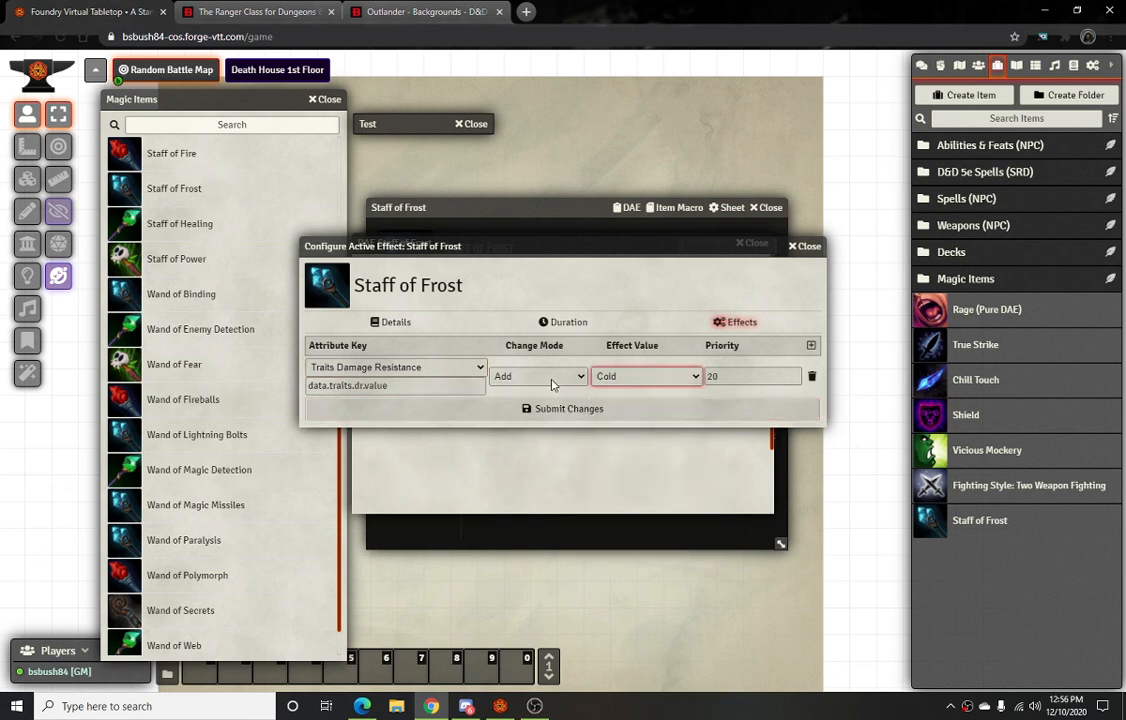
{"action": "left_click", "coordinate": [613, 408]}
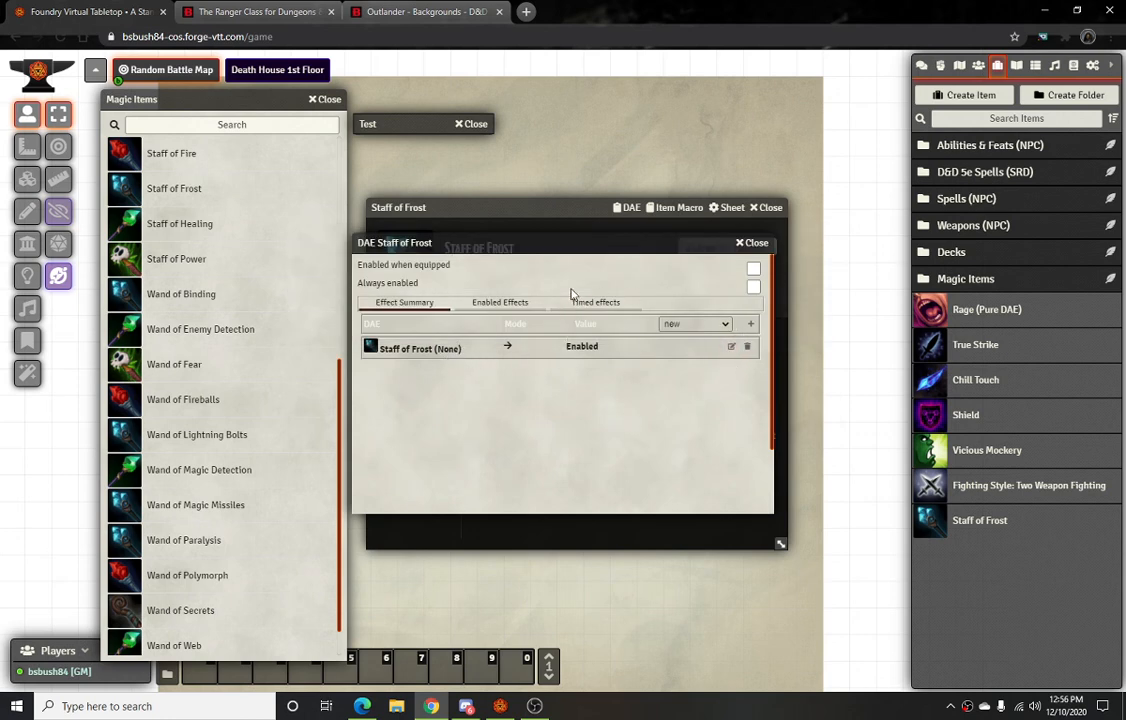
Turn on "Enabled when equipped" for the world's Staff of Frost, look over its magic item settings and description, and close the item
{"action": "left_click", "coordinate": [753, 270]}
{"action": "left_click", "coordinate": [751, 243]}
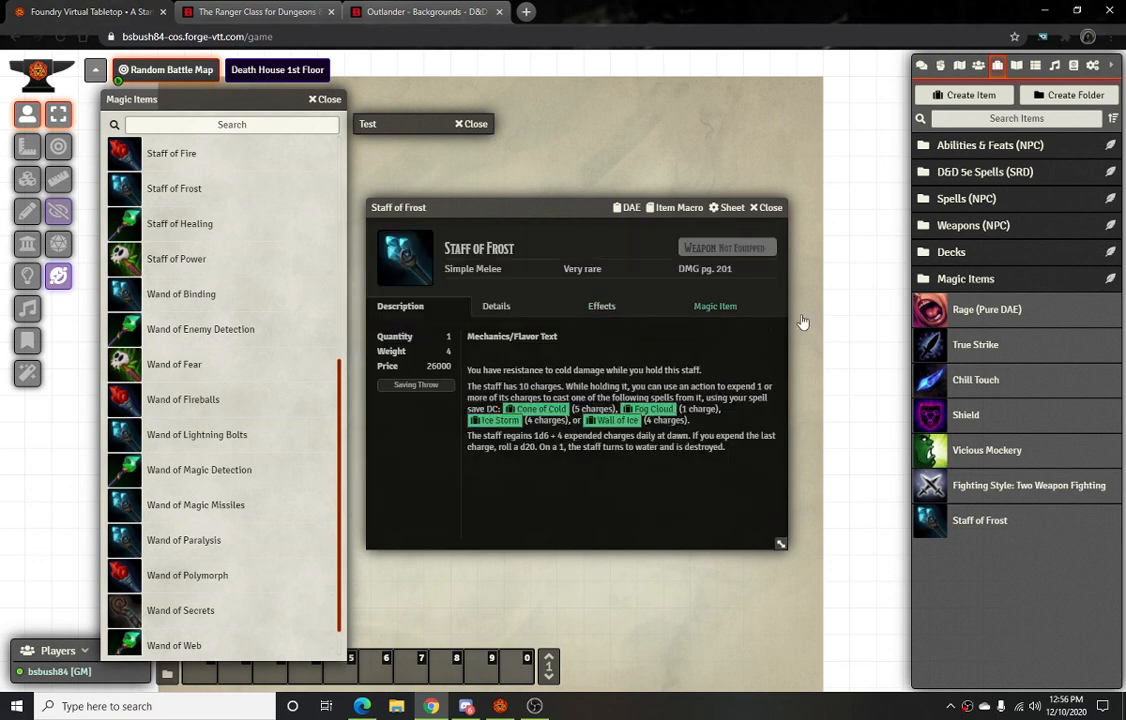
{"action": "left_click", "coordinate": [718, 308]}
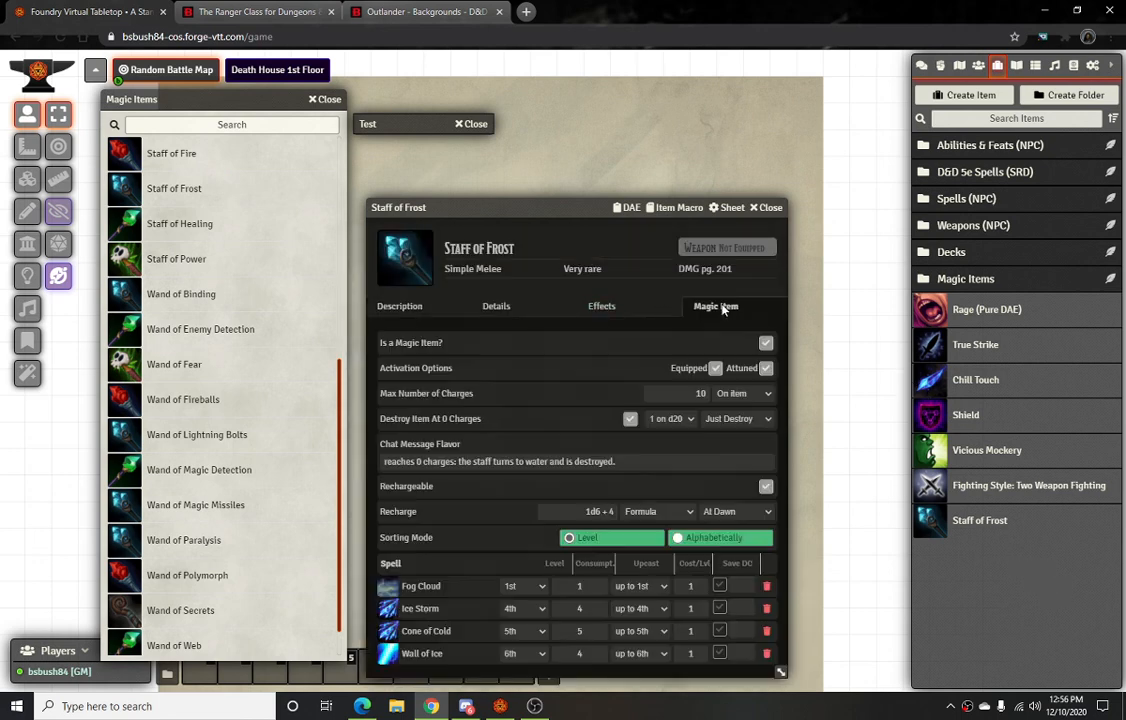
{"action": "left_click", "coordinate": [606, 309]}
{"action": "left_click", "coordinate": [402, 307]}
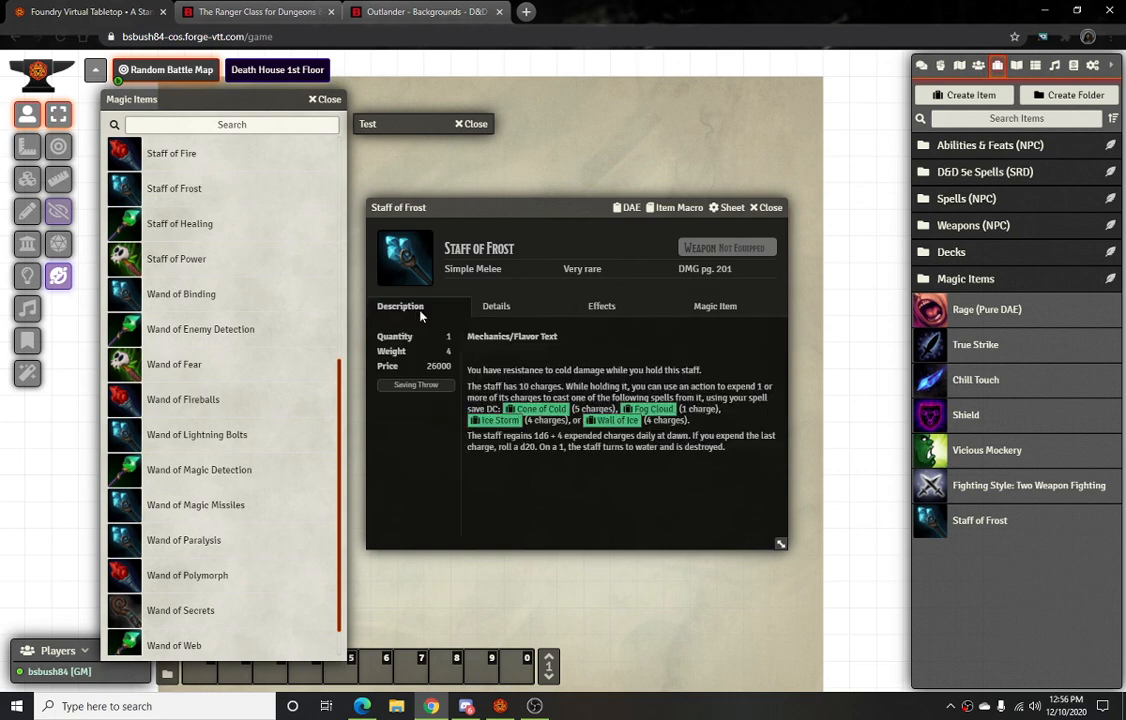
{"action": "left_click", "coordinate": [766, 210]}
Restore the Test character sheet, add the world's Staff of Frost to its inventory and equip it
{"action": "double_click", "coordinate": [398, 124]}
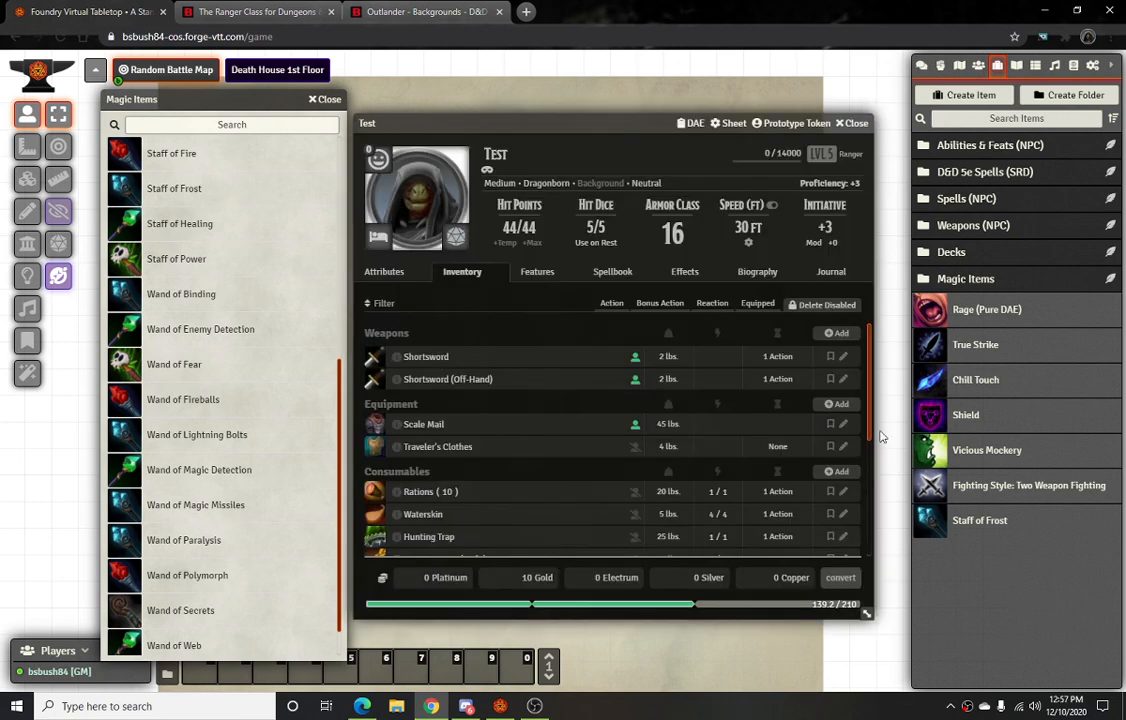
{"action": "left_click_drag", "start_coordinate": [978, 527], "coordinate": [515, 390]}
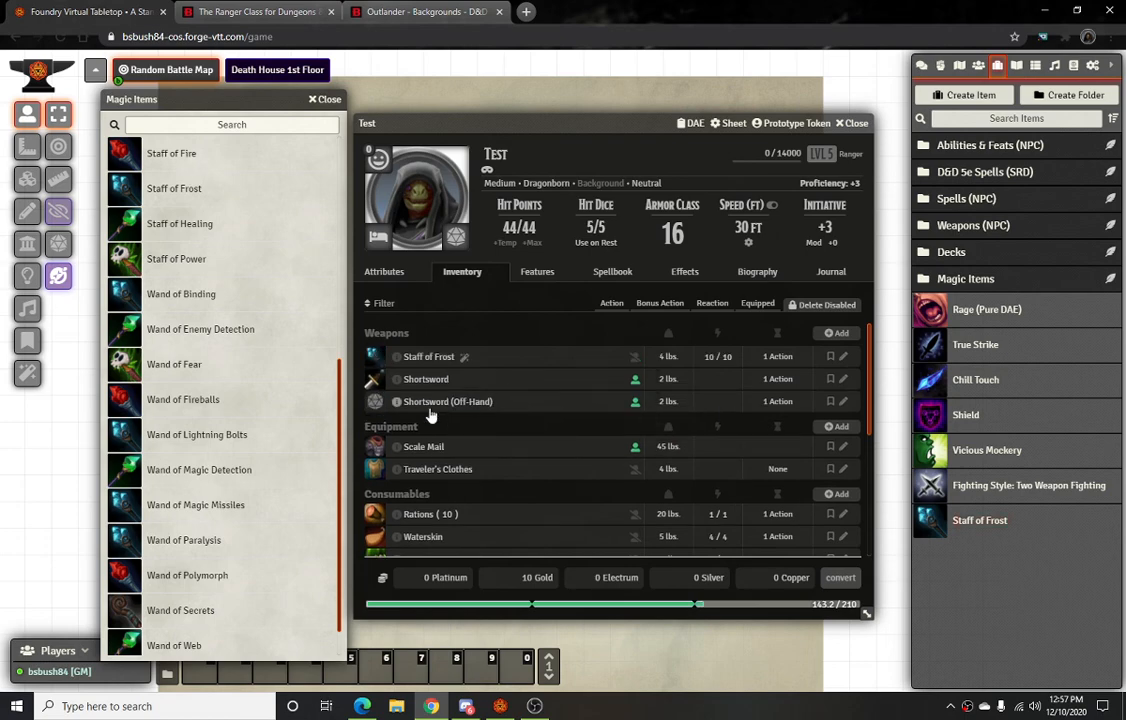
{"action": "left_click", "coordinate": [635, 357]}
Mark the Test character's Staff of Frost as attuned, look over its effects and magic item settings, and close it
{"action": "left_click", "coordinate": [843, 357]}
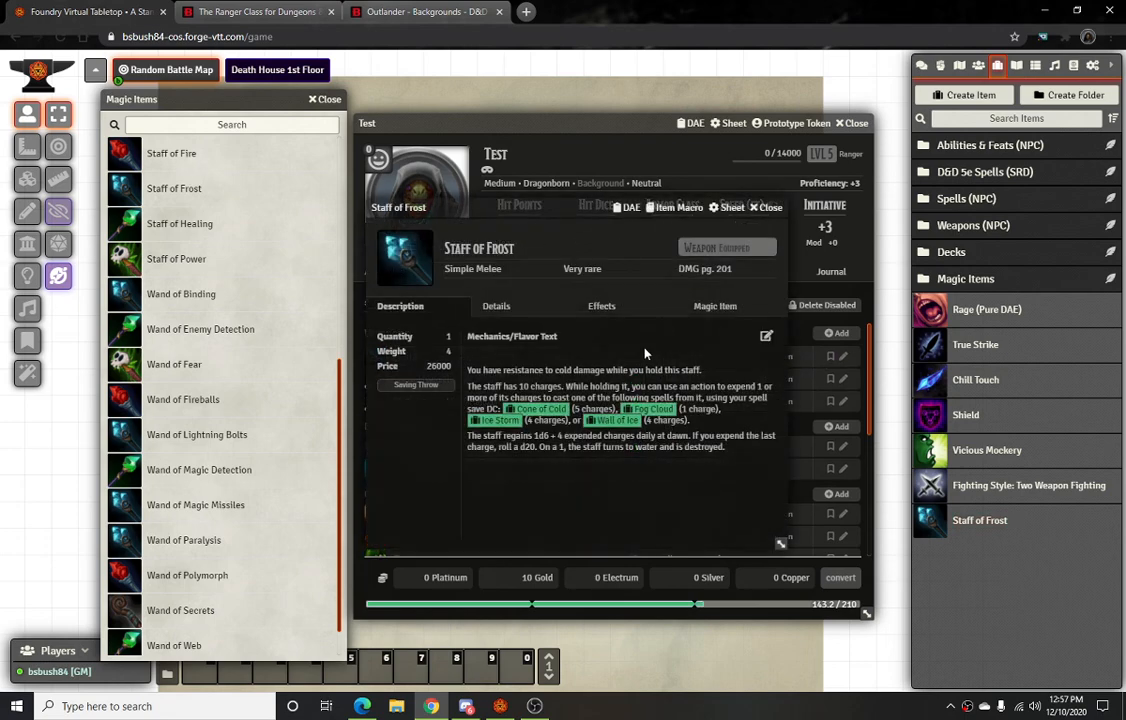
{"action": "left_click", "coordinate": [498, 307]}
{"action": "left_click", "coordinate": [706, 294]}
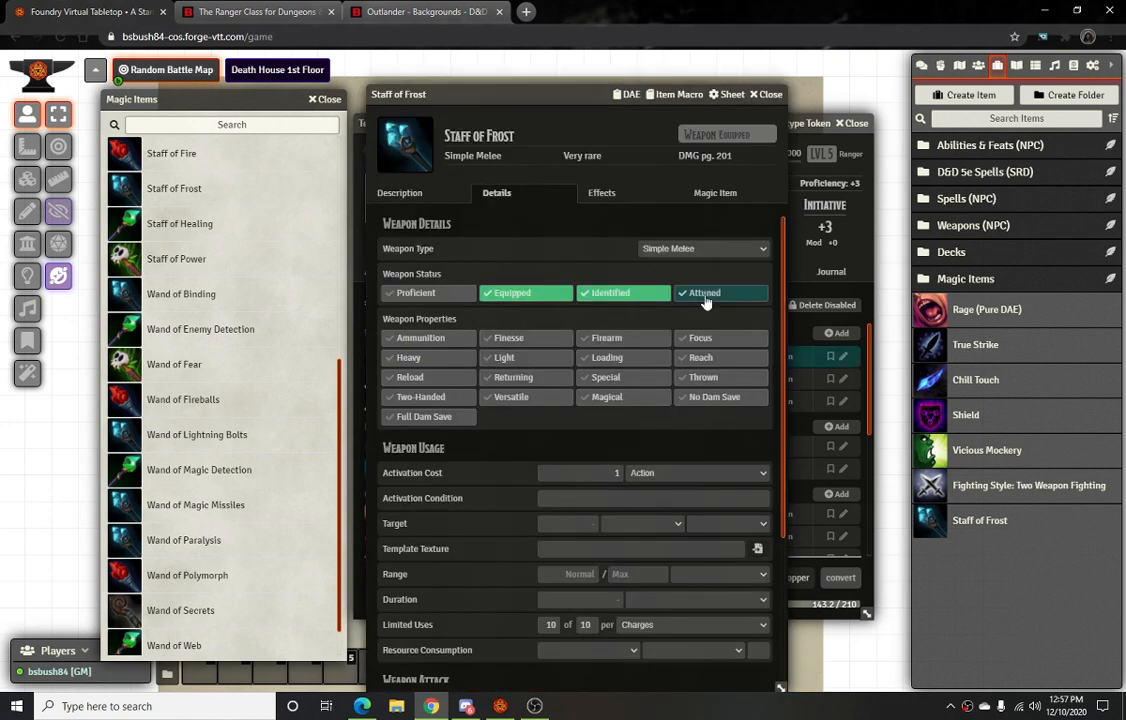
{"action": "left_click", "coordinate": [395, 192]}
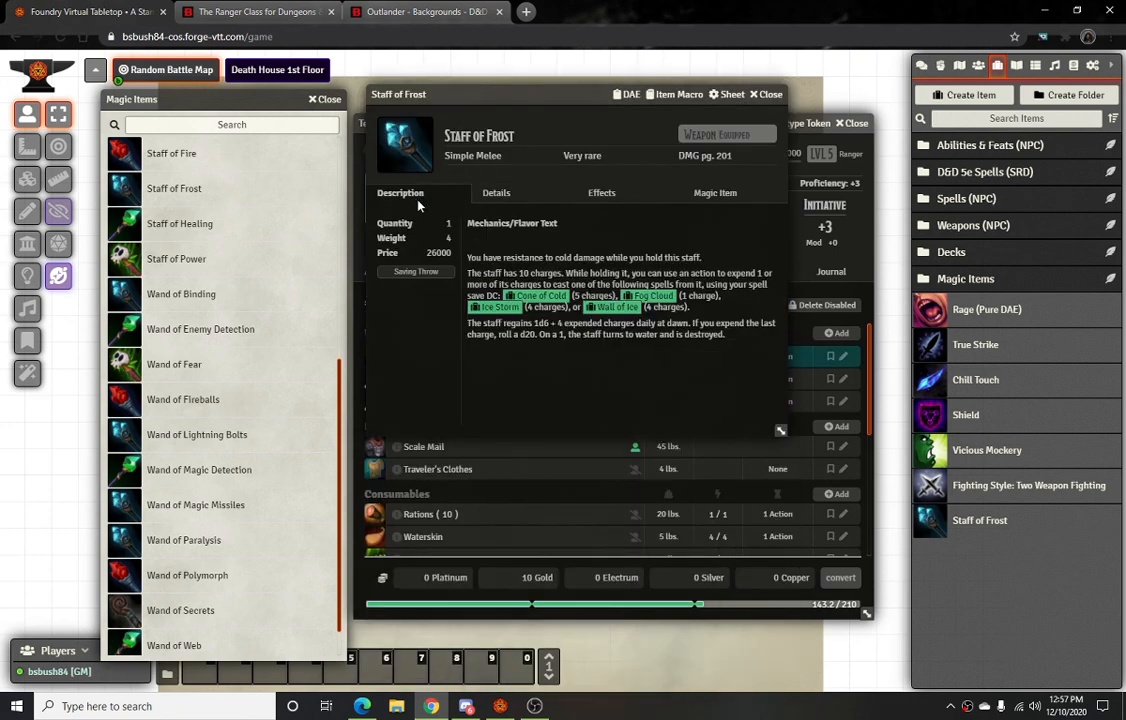
{"action": "left_click", "coordinate": [602, 205]}
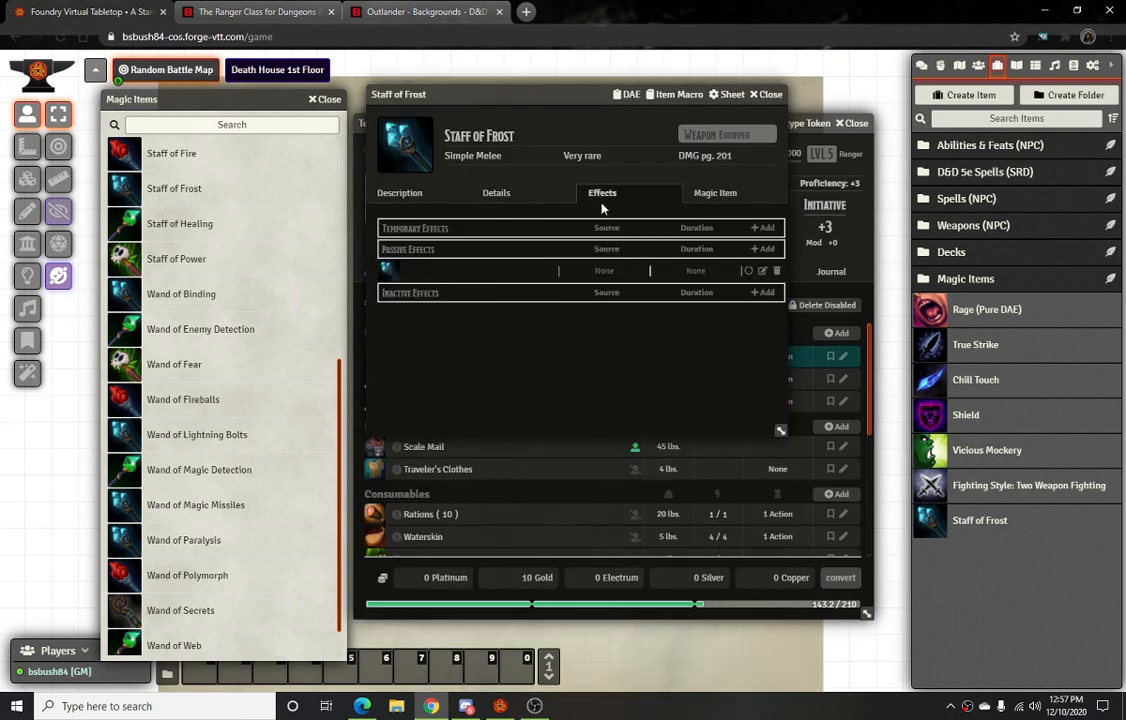
{"action": "left_click", "coordinate": [716, 194]}
{"action": "left_click", "coordinate": [764, 95]}
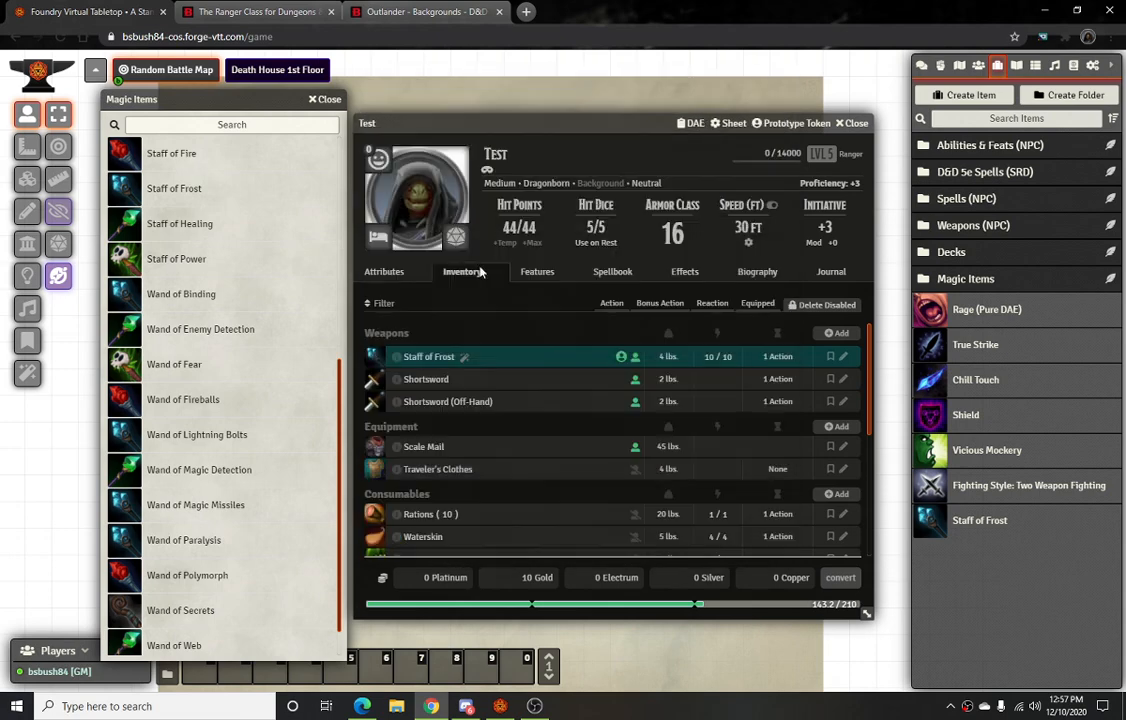
Check the Test character's damage resistances and active effects, and return to the inventory
{"action": "left_click", "coordinate": [385, 271]}
{"action": "scroll", "coordinate": [437, 436], "scroll_direction": "down", "scroll_amount": 2}
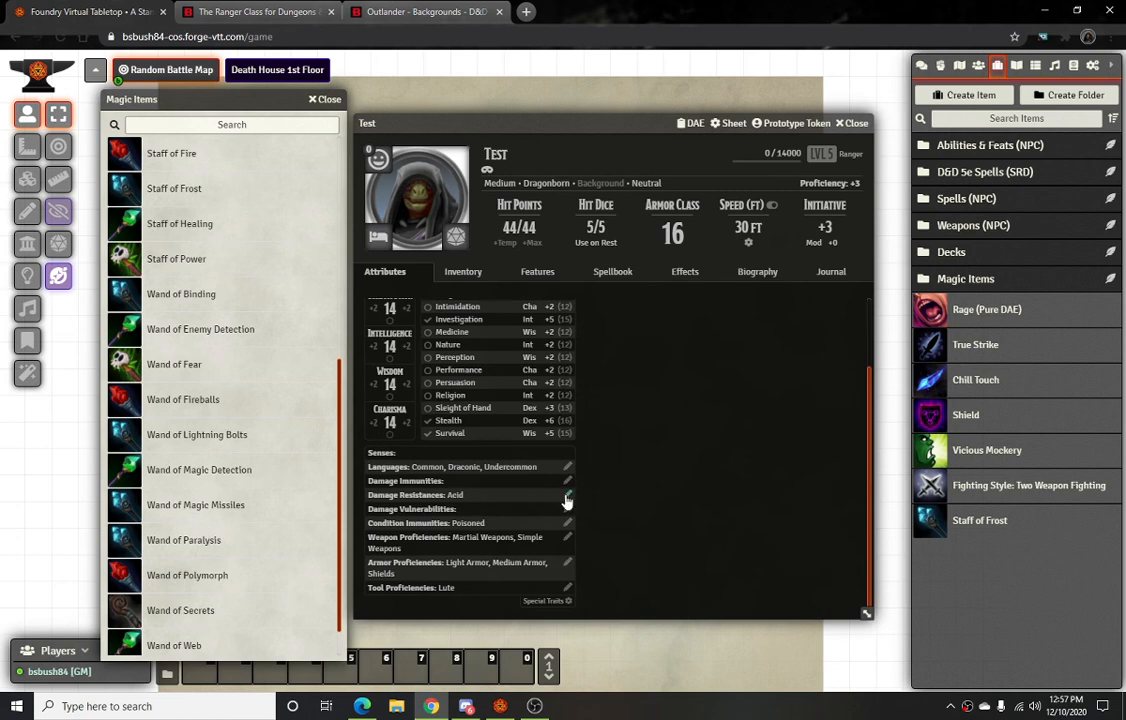
{"action": "left_click", "coordinate": [684, 273]}
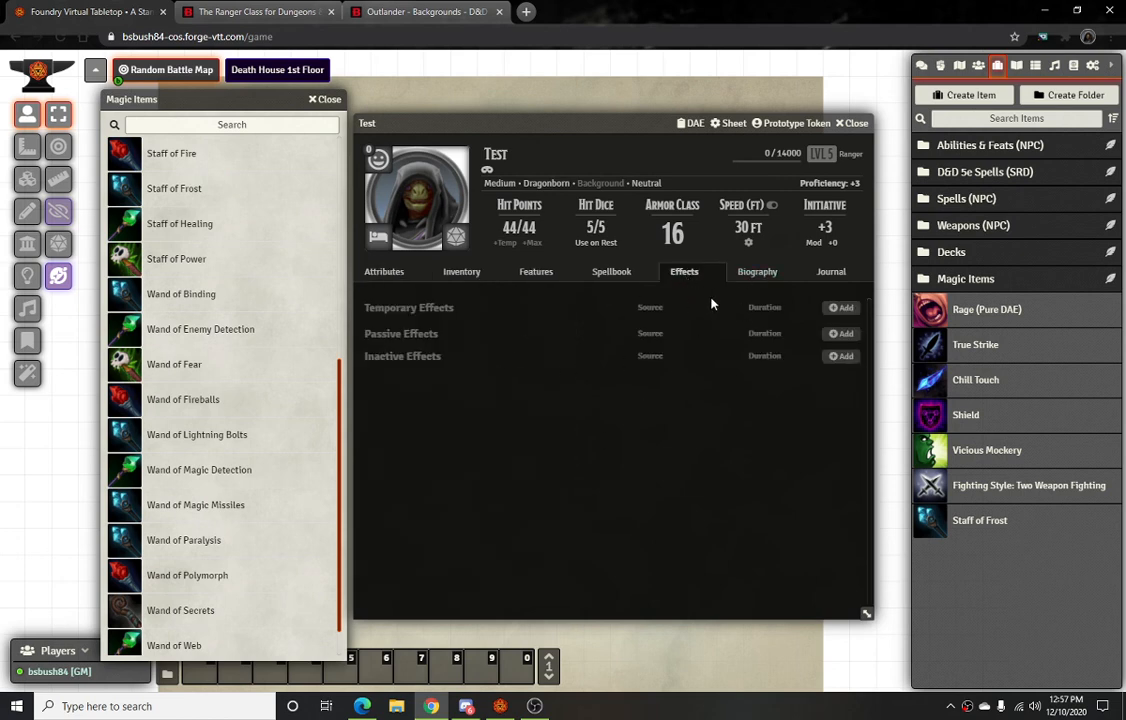
{"action": "left_click", "coordinate": [536, 274]}
{"action": "left_click", "coordinate": [462, 279]}
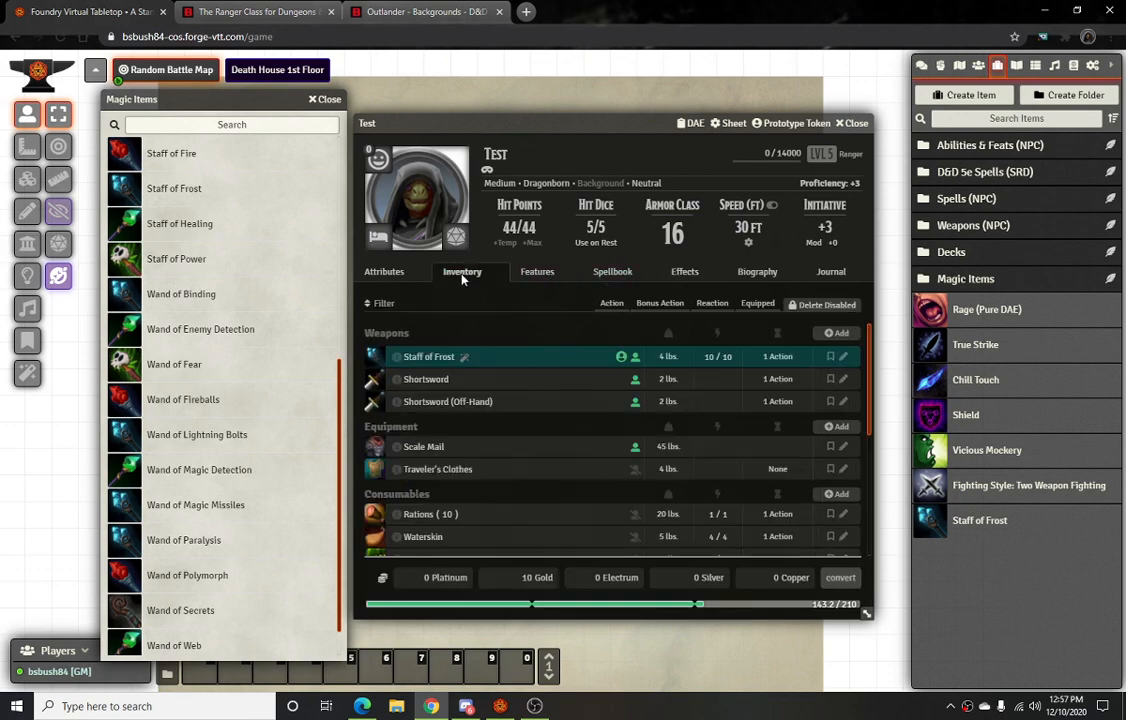
Open the effects of the Test character's Staff of Frost, try to toggle its passive effect, and minimize the item sheet
{"action": "left_click", "coordinate": [843, 356]}
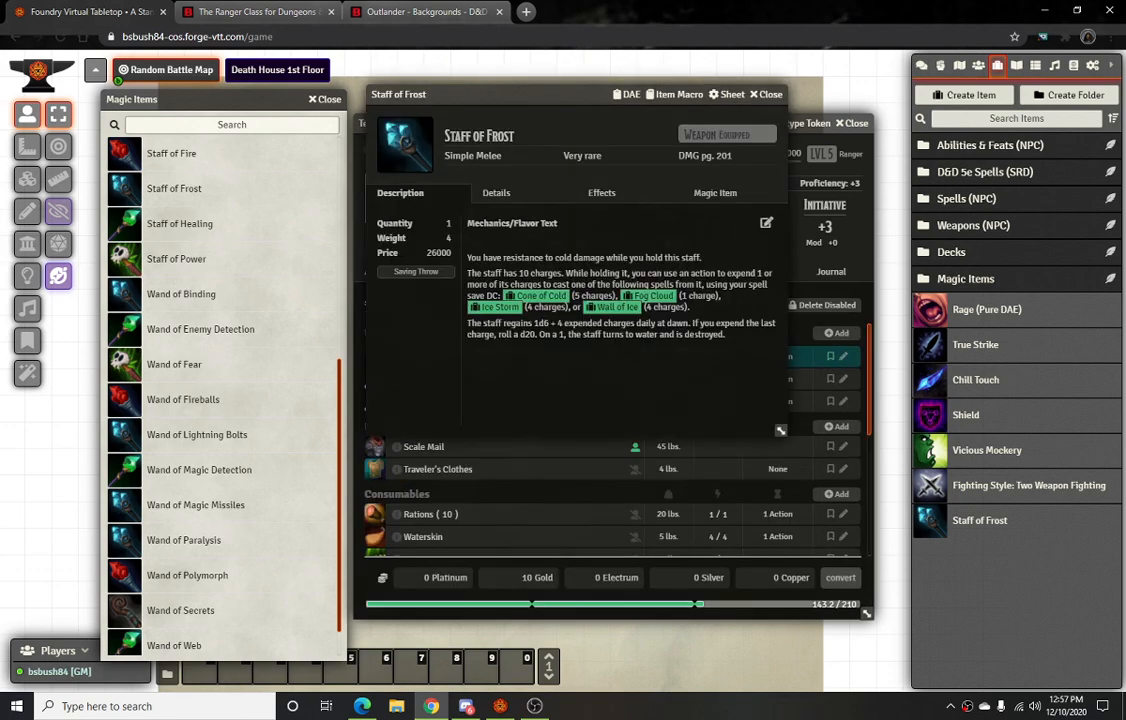
{"action": "left_click", "coordinate": [602, 194]}
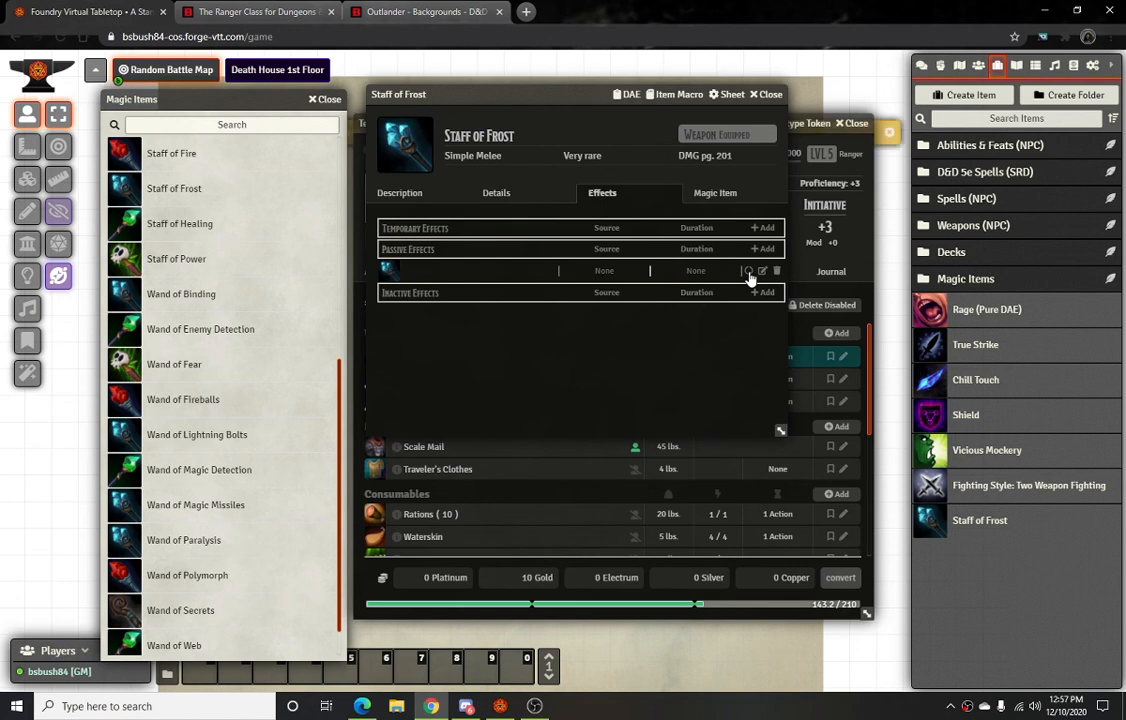
{"action": "double_click", "coordinate": [580, 95]}
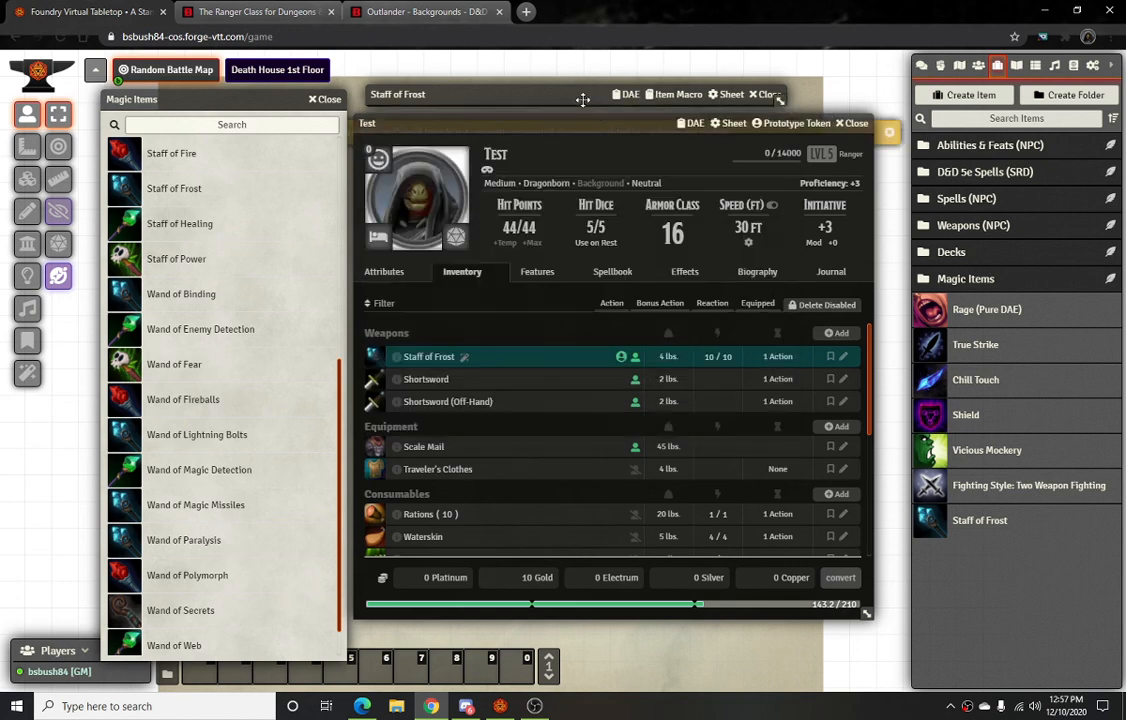
Reposition the Test character sheet and check its spellbook for the Staff of Frost's spells
{"action": "left_click_drag", "start_coordinate": [588, 128], "coordinate": [586, 203]}
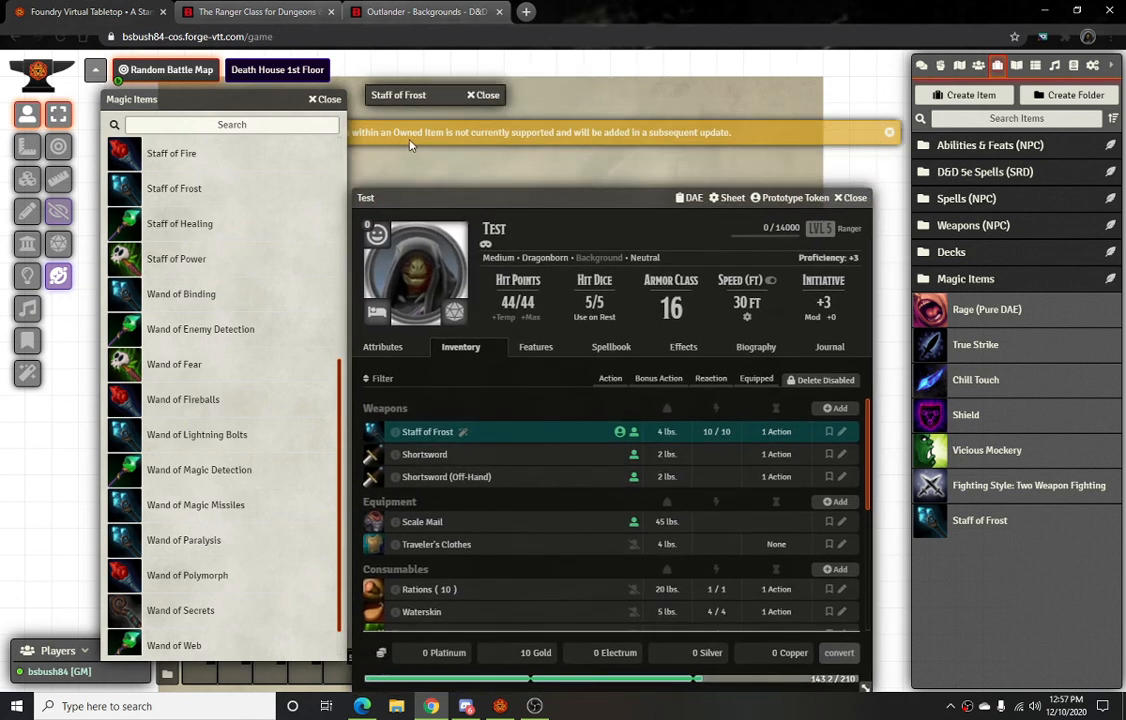
{"action": "left_click_drag", "start_coordinate": [490, 197], "coordinate": [494, 156]}
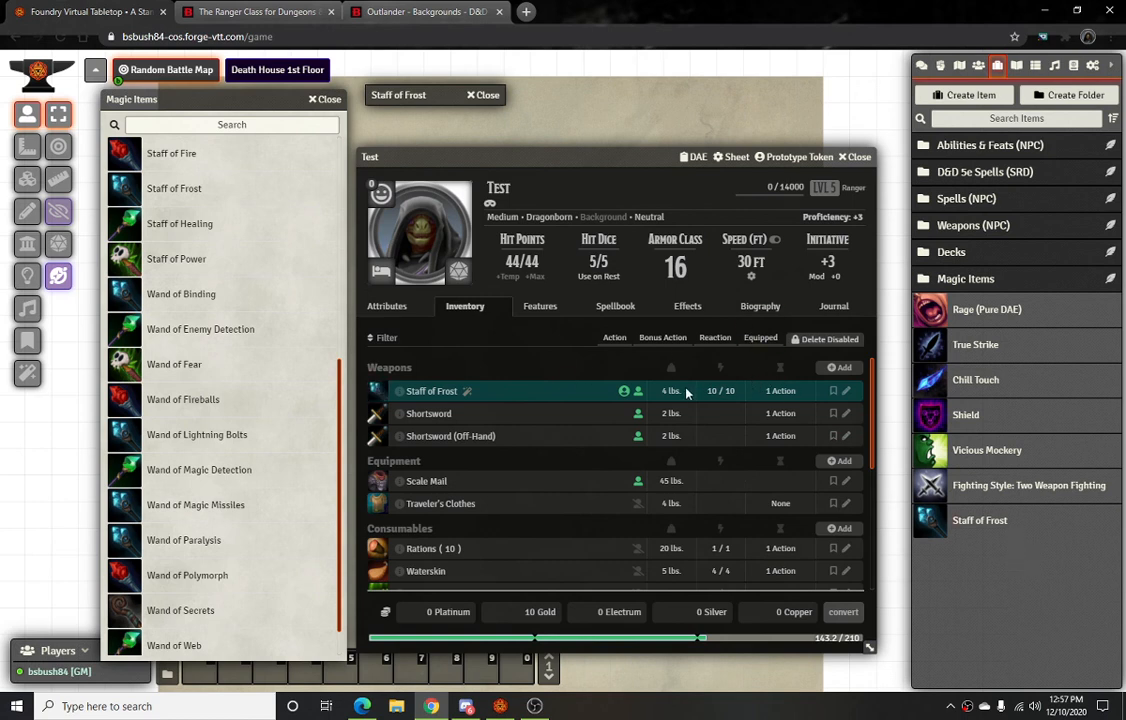
{"action": "left_click", "coordinate": [630, 302]}
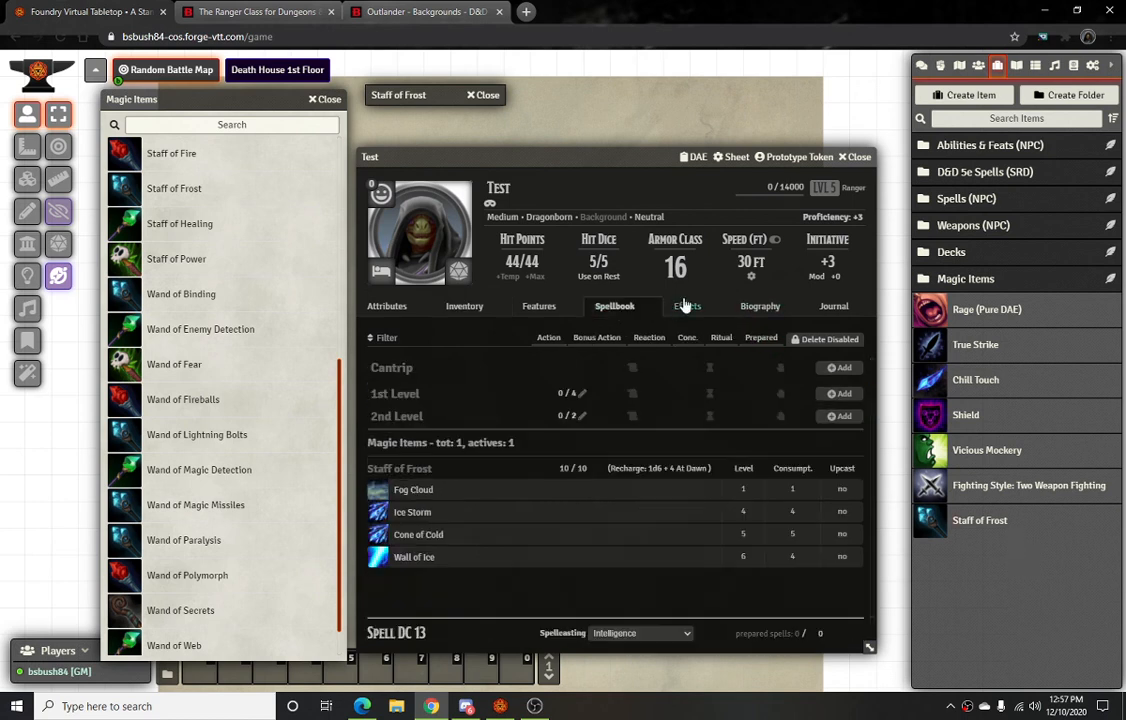
Review the weapon status and magic item settings of the Test character's Staff of Frost, and close the item sheet
{"action": "left_click", "coordinate": [686, 306]}
{"action": "left_click", "coordinate": [617, 306]}
{"action": "left_click", "coordinate": [539, 306]}
{"action": "left_click", "coordinate": [465, 306]}
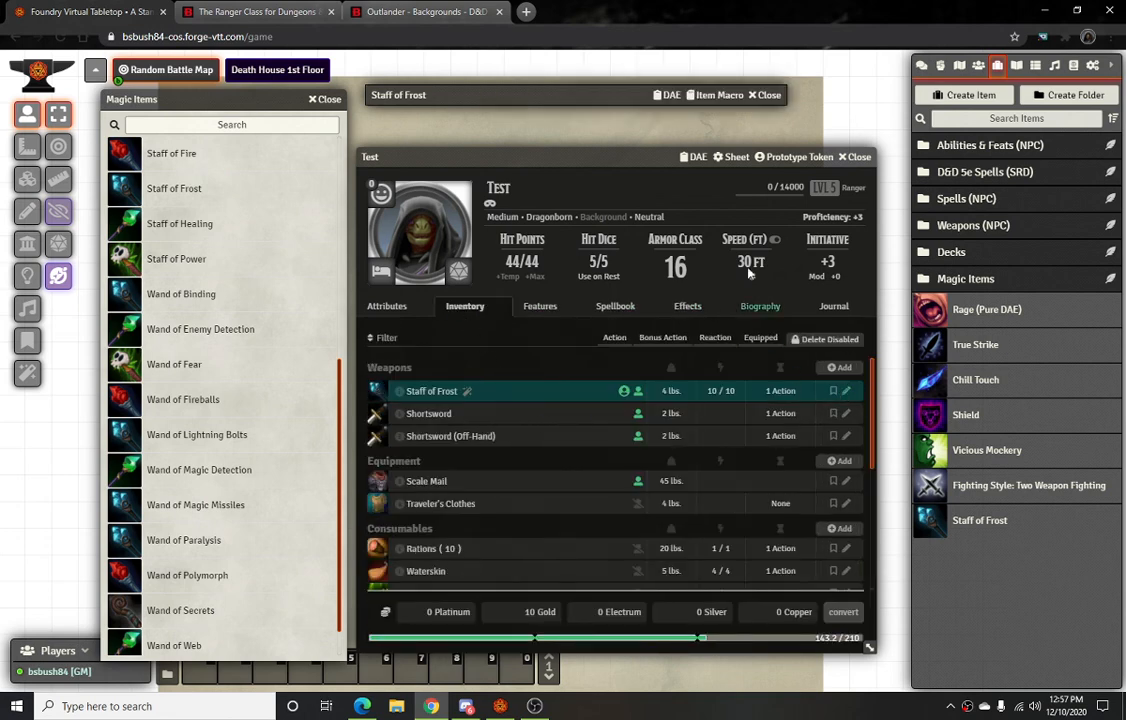
{"action": "double_click", "coordinate": [561, 99]}
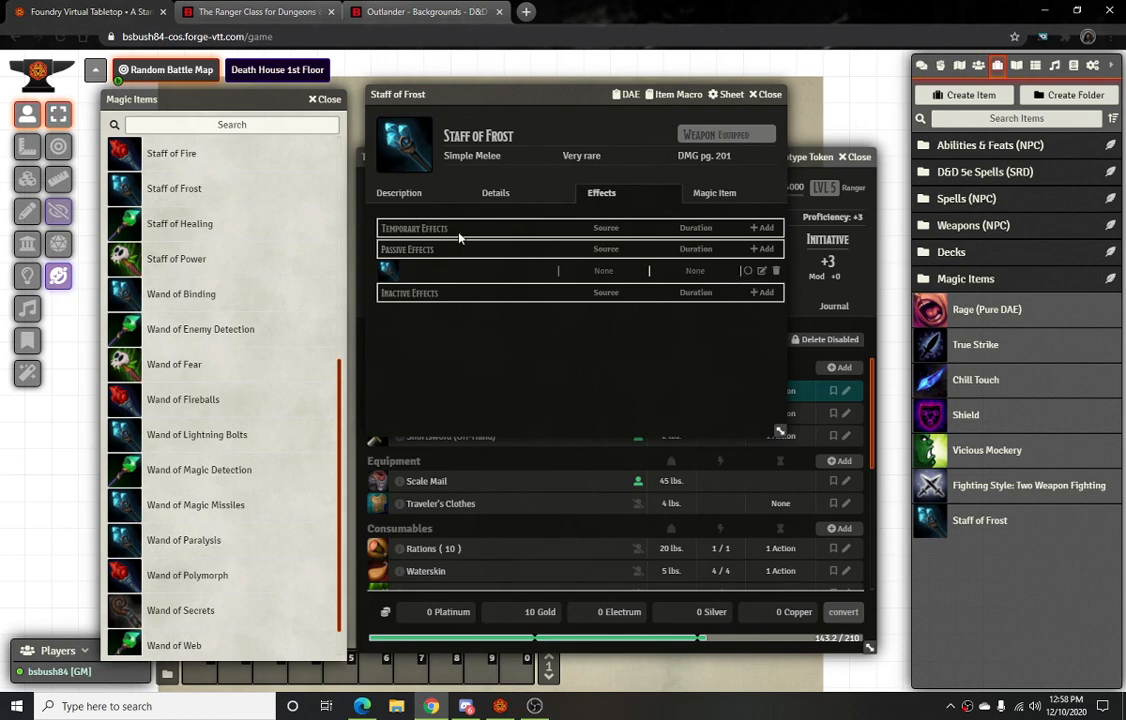
{"action": "left_click", "coordinate": [495, 192]}
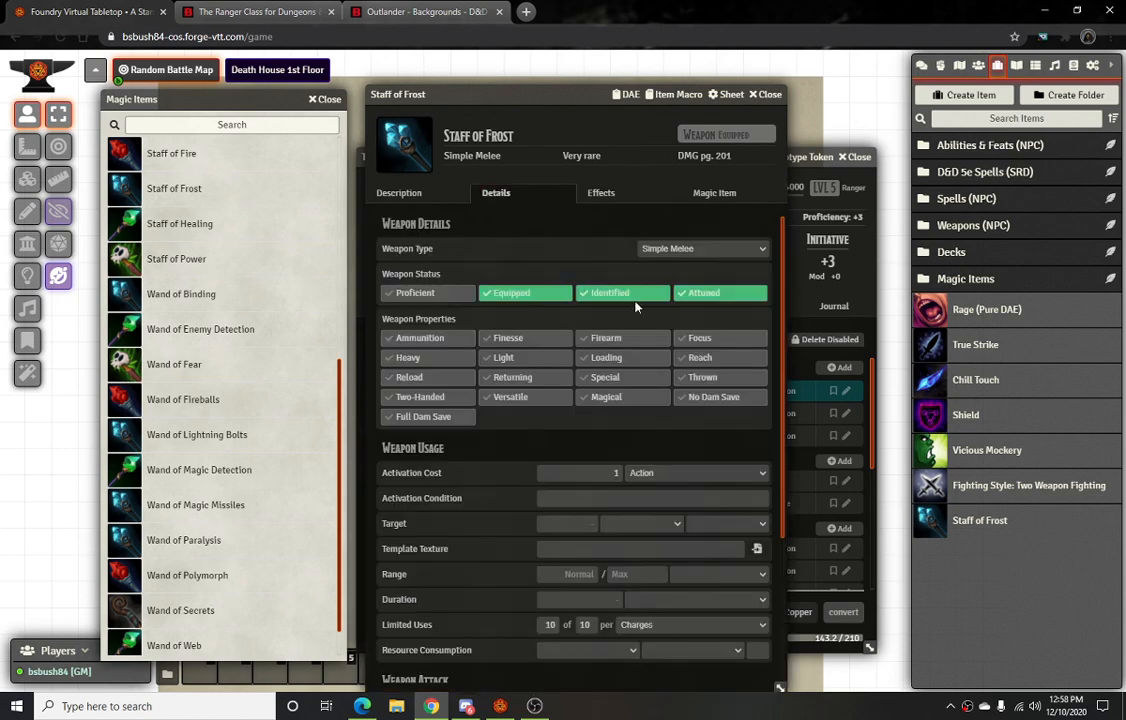
{"action": "left_click", "coordinate": [722, 193]}
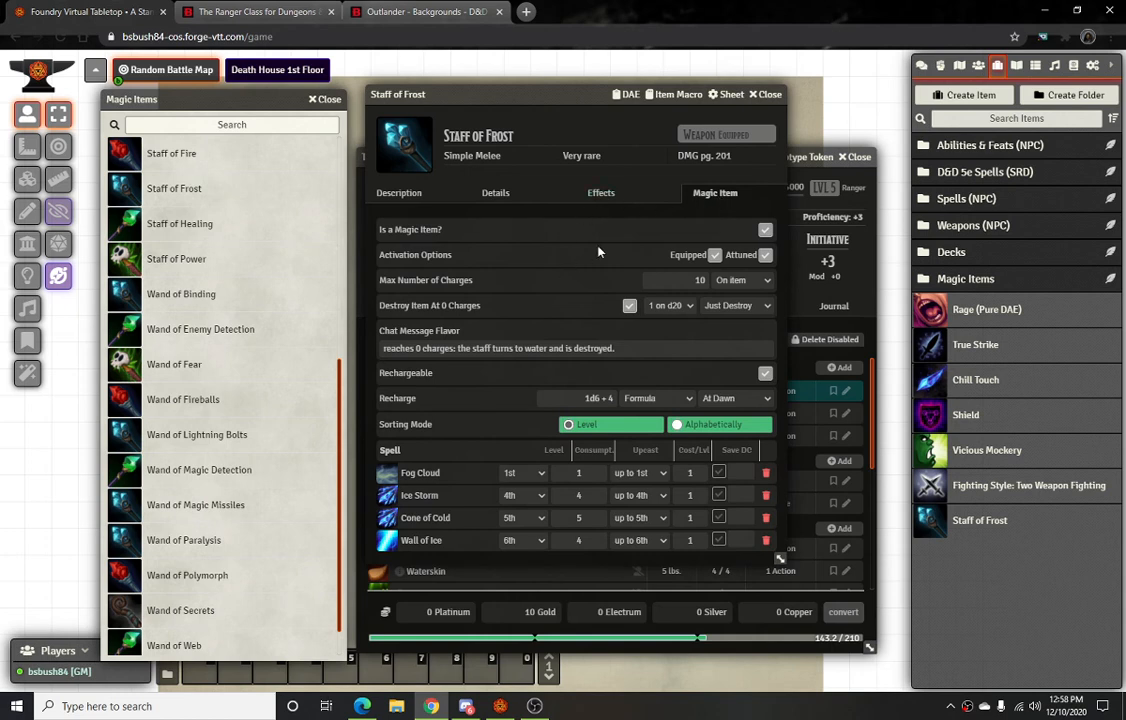
{"action": "left_click", "coordinate": [768, 94]}
Enable deletion on the Test character's inventory, delete its Staff of Frost, and close the character sheet
{"action": "left_click", "coordinate": [830, 339]}
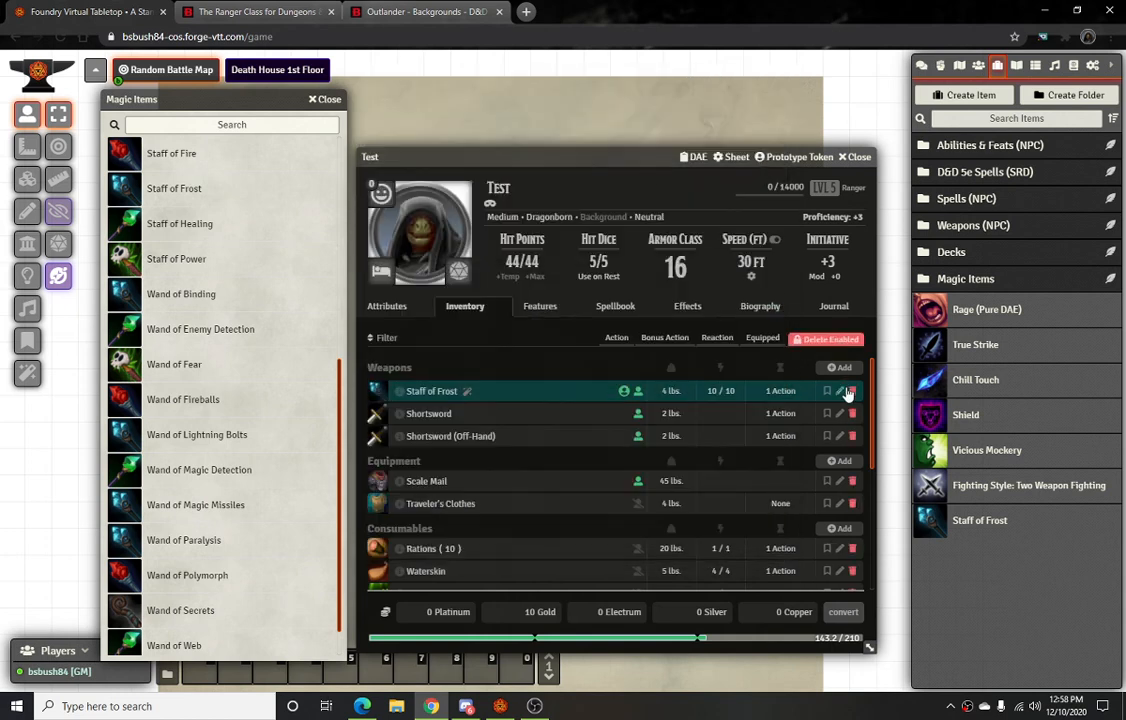
{"action": "left_click", "coordinate": [852, 391]}
{"action": "left_click", "coordinate": [496, 395]}
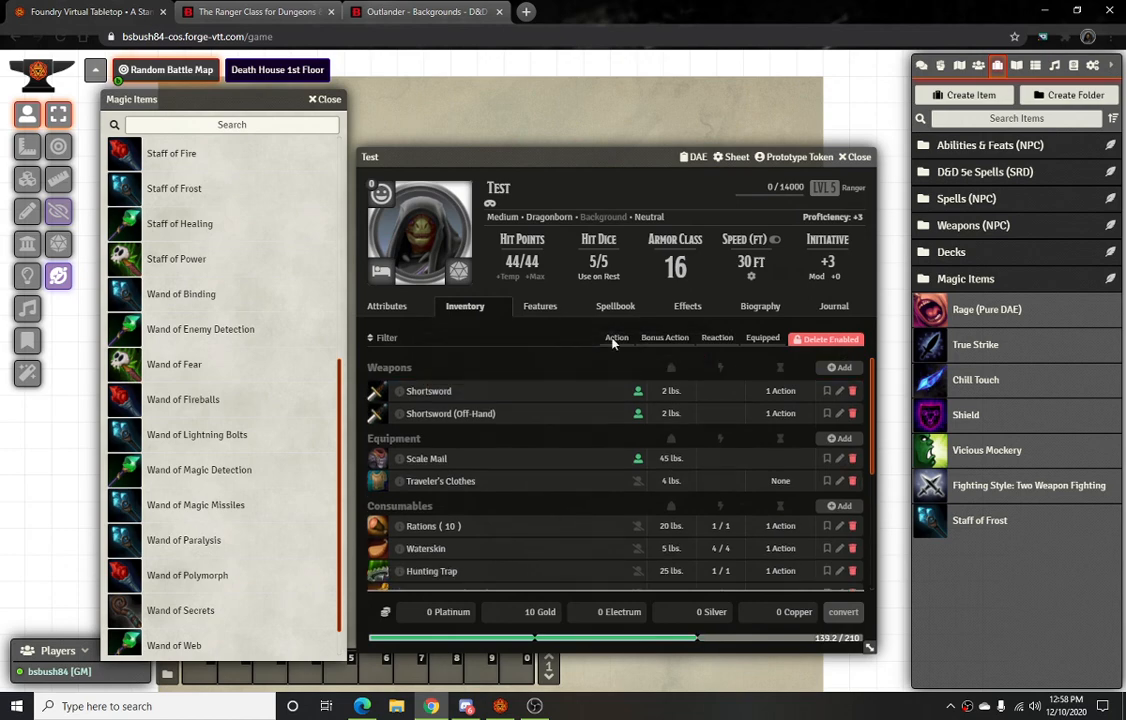
{"action": "left_click", "coordinate": [857, 157]}
Edit the passive effect of the Staff of Frost in the Magic Items folder, setting priority 1 with change mode Add
{"action": "left_click", "coordinate": [965, 524]}
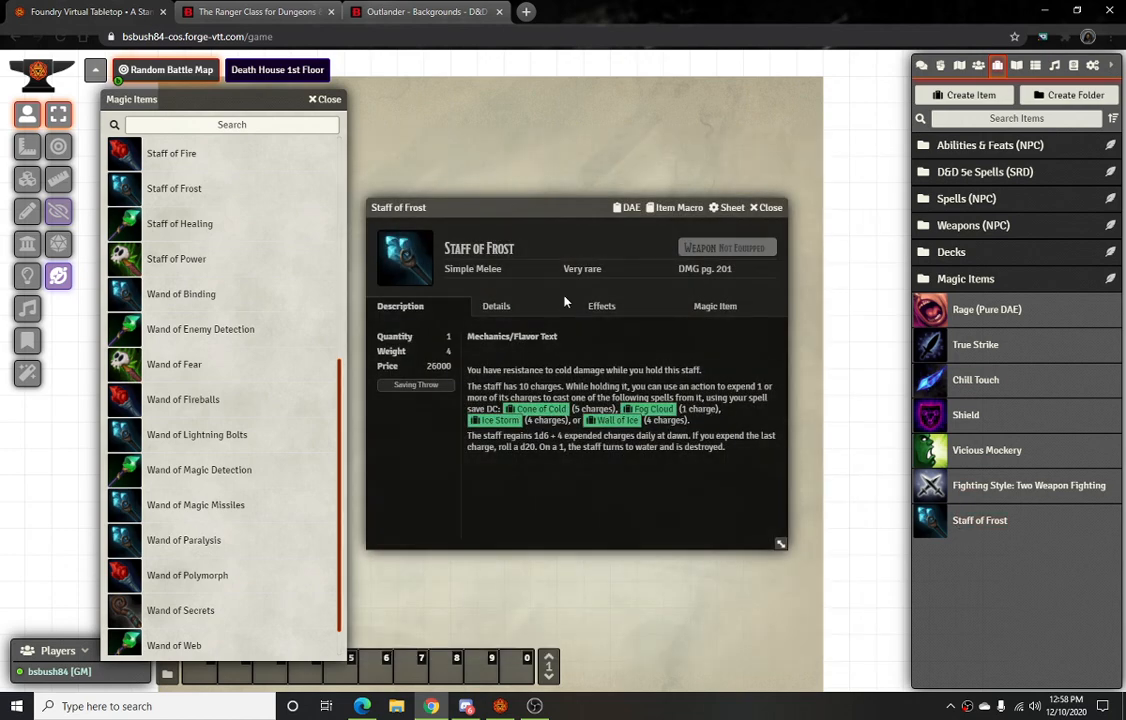
{"action": "left_click", "coordinate": [599, 314]}
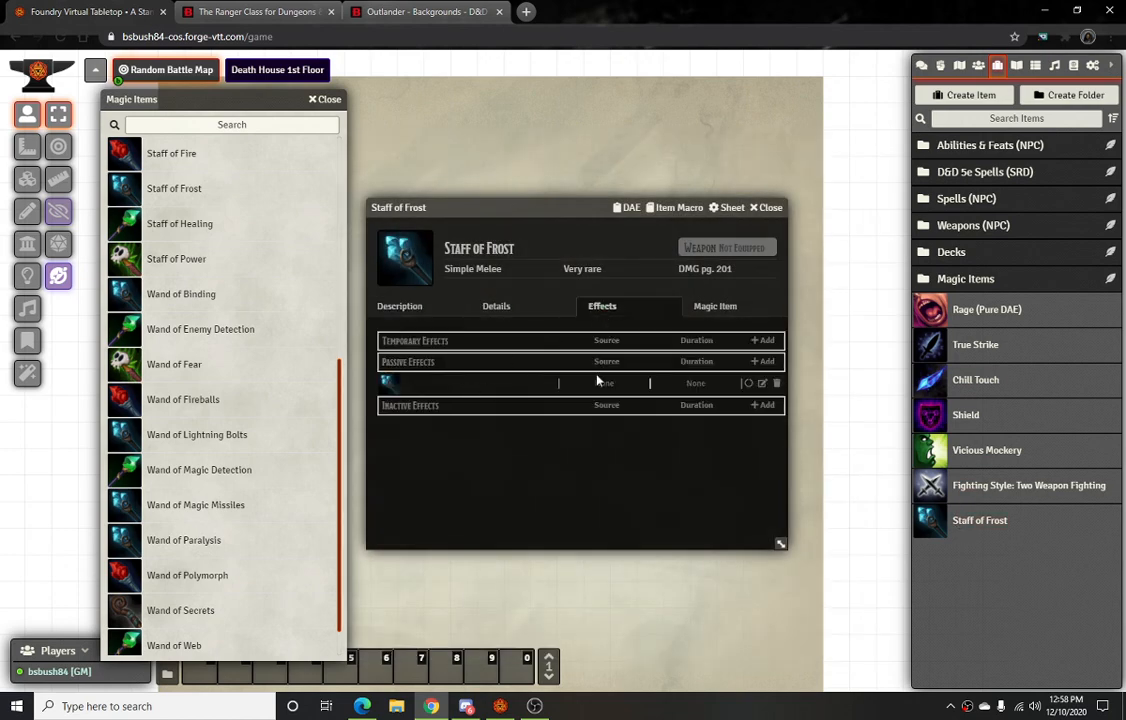
{"action": "left_click", "coordinate": [762, 383]}
{"action": "left_click", "coordinate": [730, 322]}
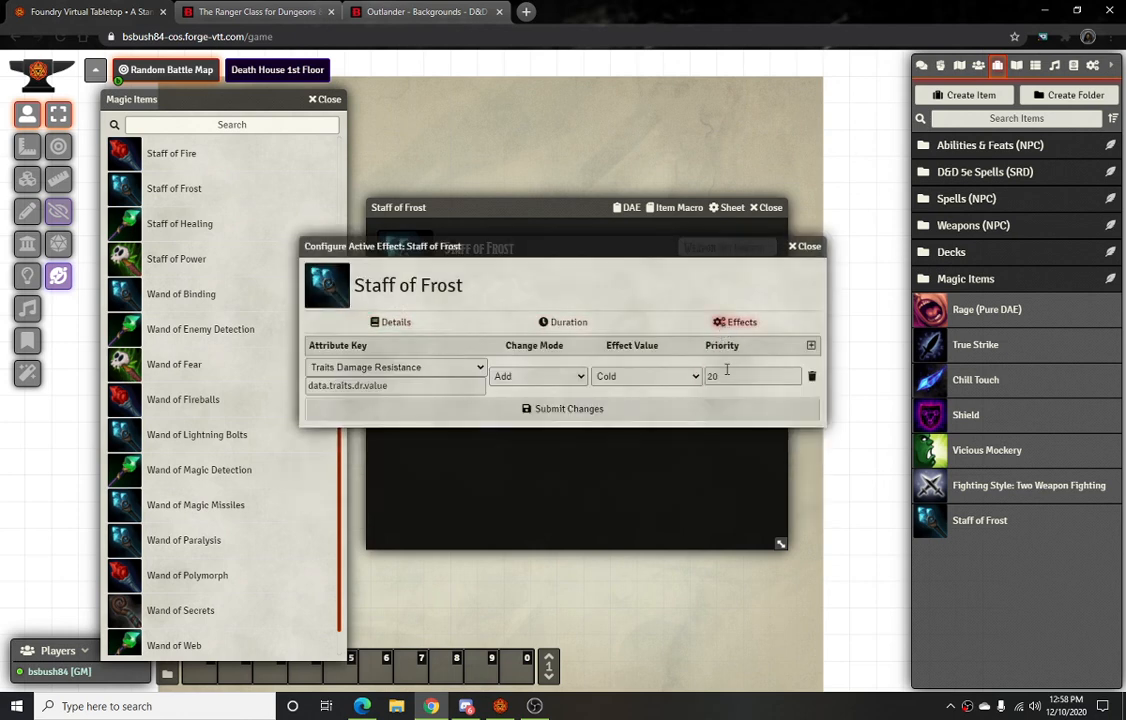
{"action": "type", "text": "1"}
{"action": "left_click", "coordinate": [520, 376]}
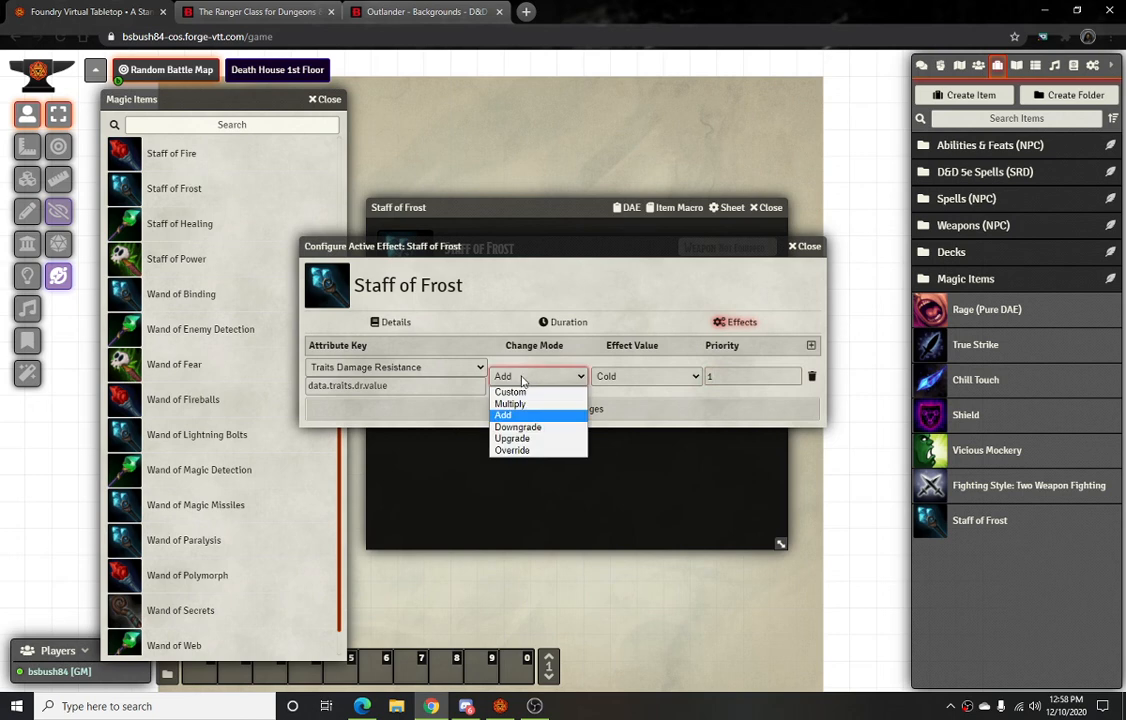
{"action": "left_click", "coordinate": [540, 414]}
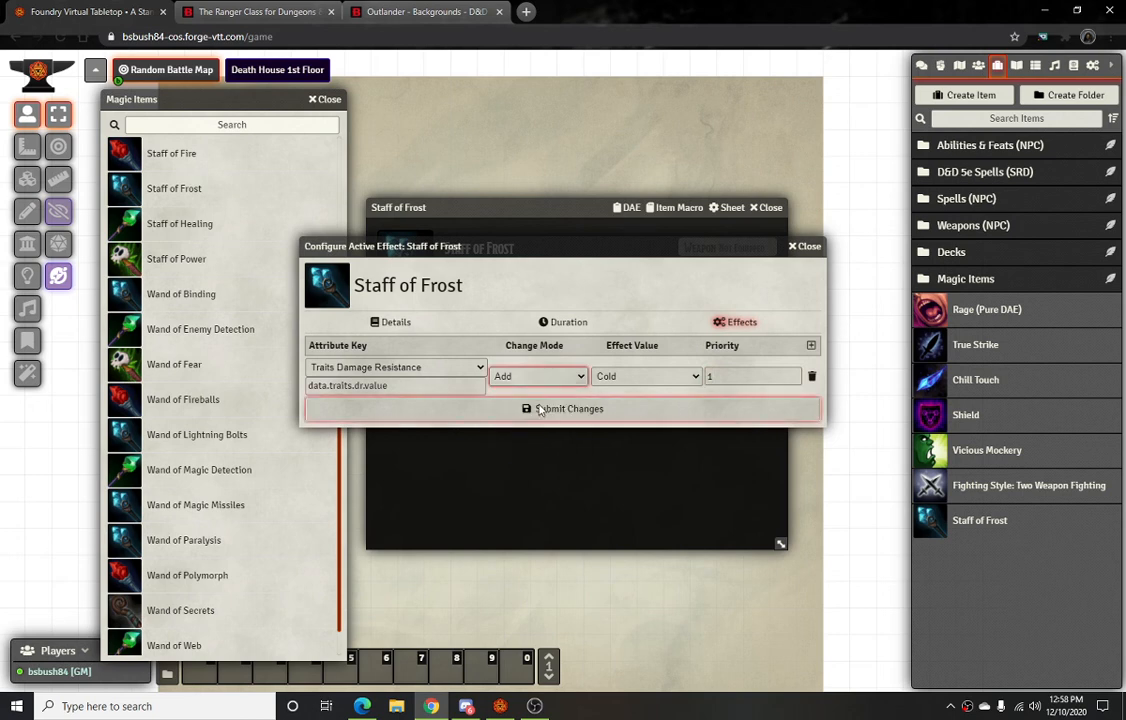
Select Traits Damage Resistance as the effect's attribute key, submit the changes, and close the item after checking its weapon details
{"action": "left_click", "coordinate": [422, 368]}
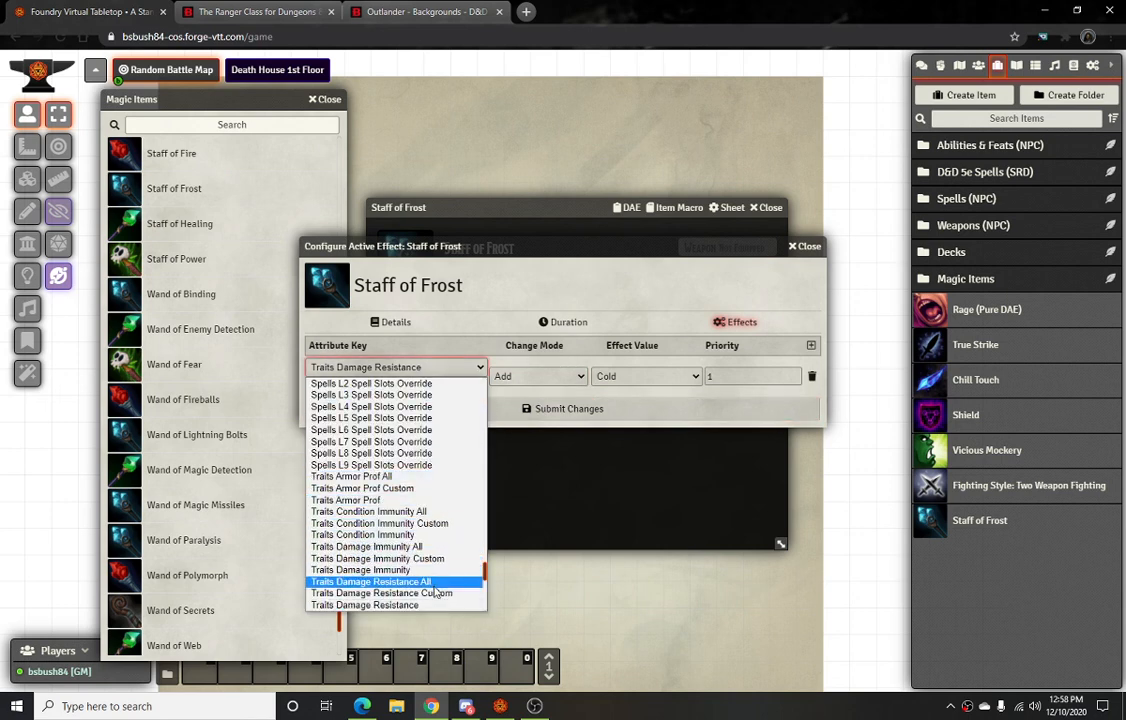
{"action": "scroll", "coordinate": [435, 588], "scroll_direction": "down", "scroll_amount": 1}
{"action": "scroll", "coordinate": [435, 592], "scroll_direction": "down", "scroll_amount": 3}
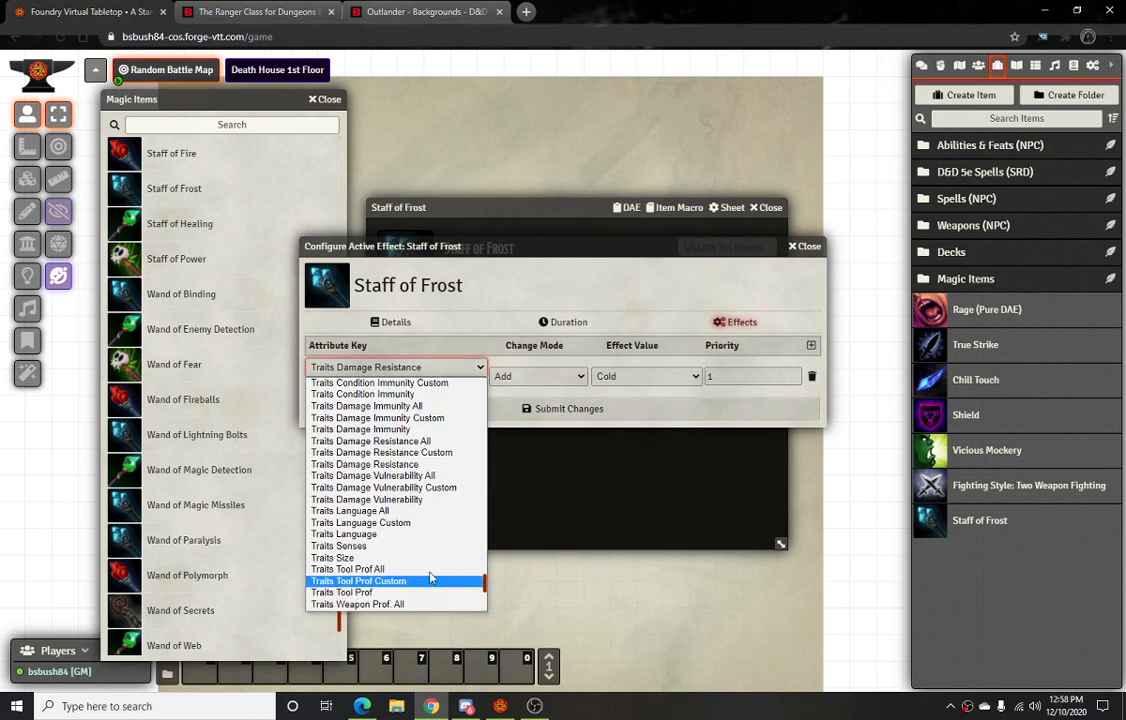
{"action": "left_click", "coordinate": [415, 467]}
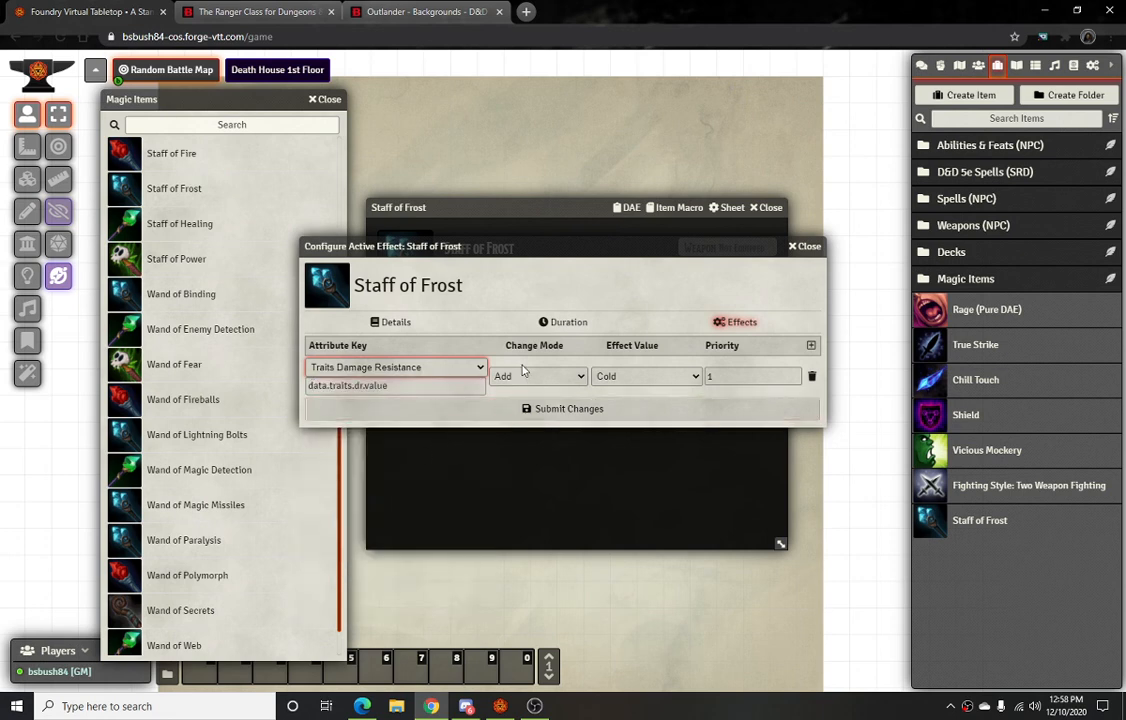
{"action": "left_click", "coordinate": [607, 418]}
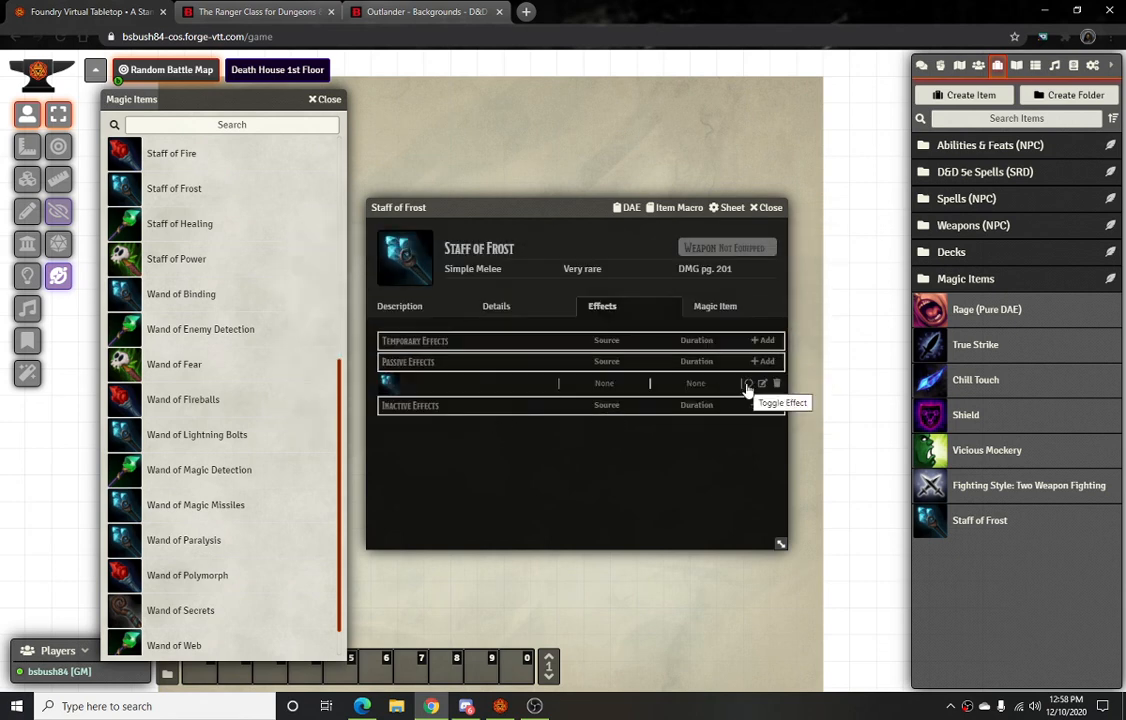
{"action": "left_click", "coordinate": [497, 306]}
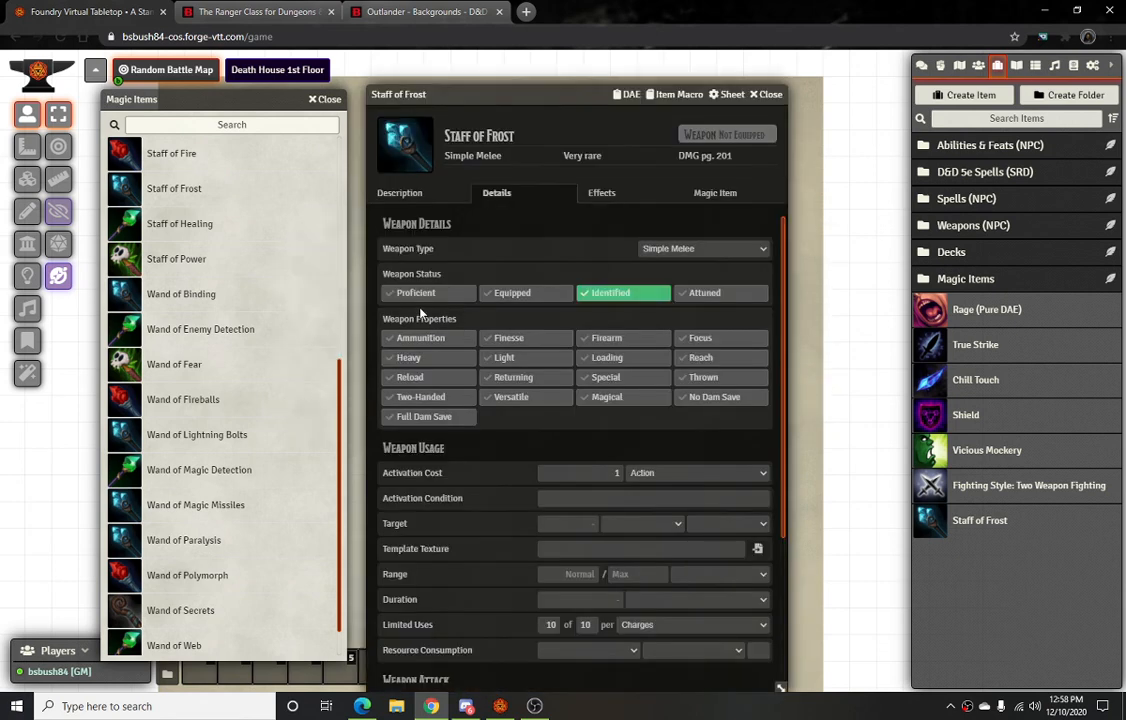
{"action": "left_click", "coordinate": [768, 94]}
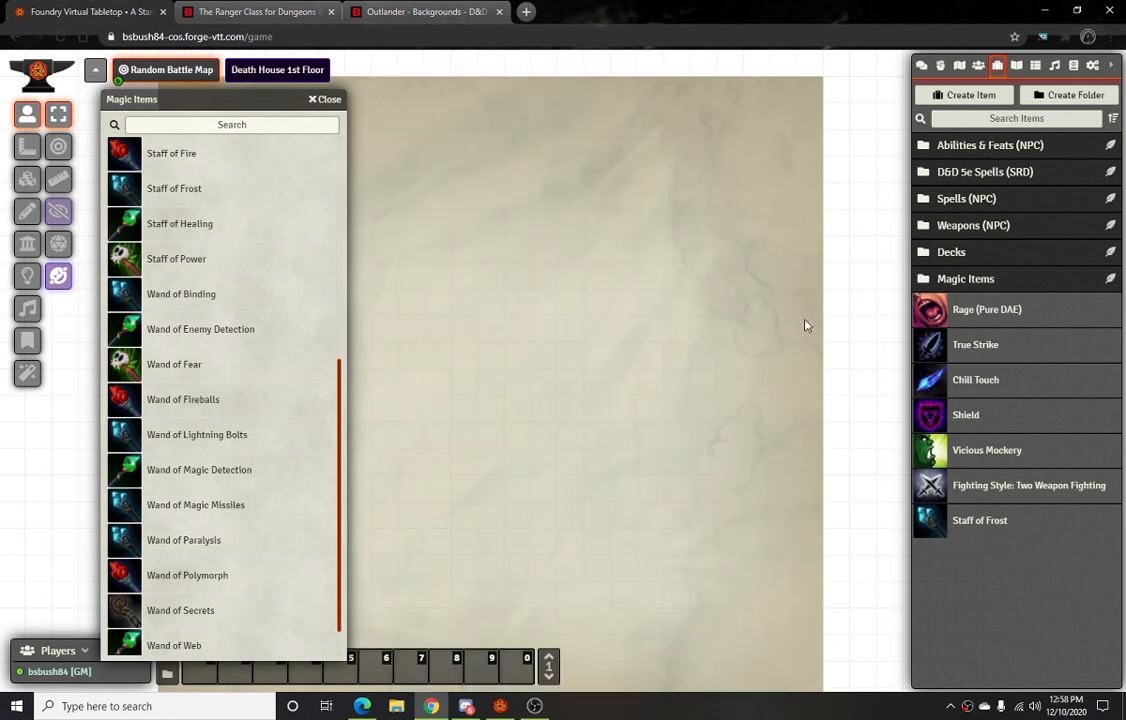
Add the Staff of Frost from the Magic Items folder to the Test character's inventory and disable deletion
{"action": "left_click", "coordinate": [978, 65]}
{"action": "left_click", "coordinate": [965, 300]}
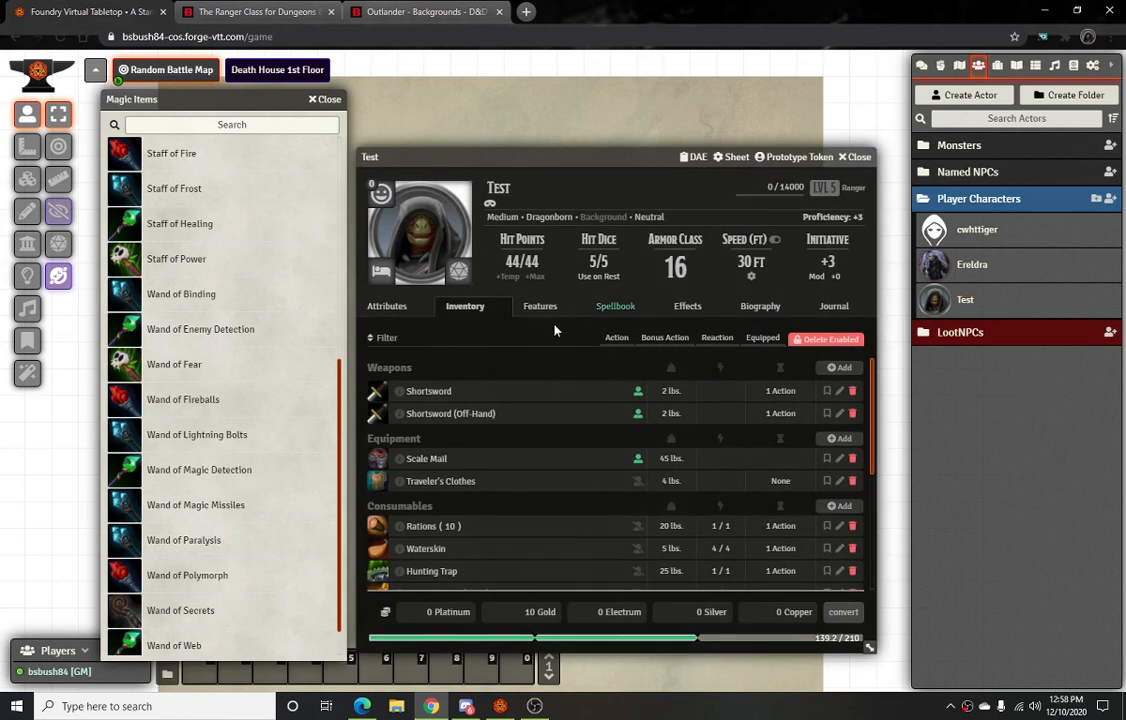
{"action": "left_click", "coordinate": [997, 65]}
{"action": "left_click", "coordinate": [1016, 65]}
{"action": "left_click", "coordinate": [997, 65]}
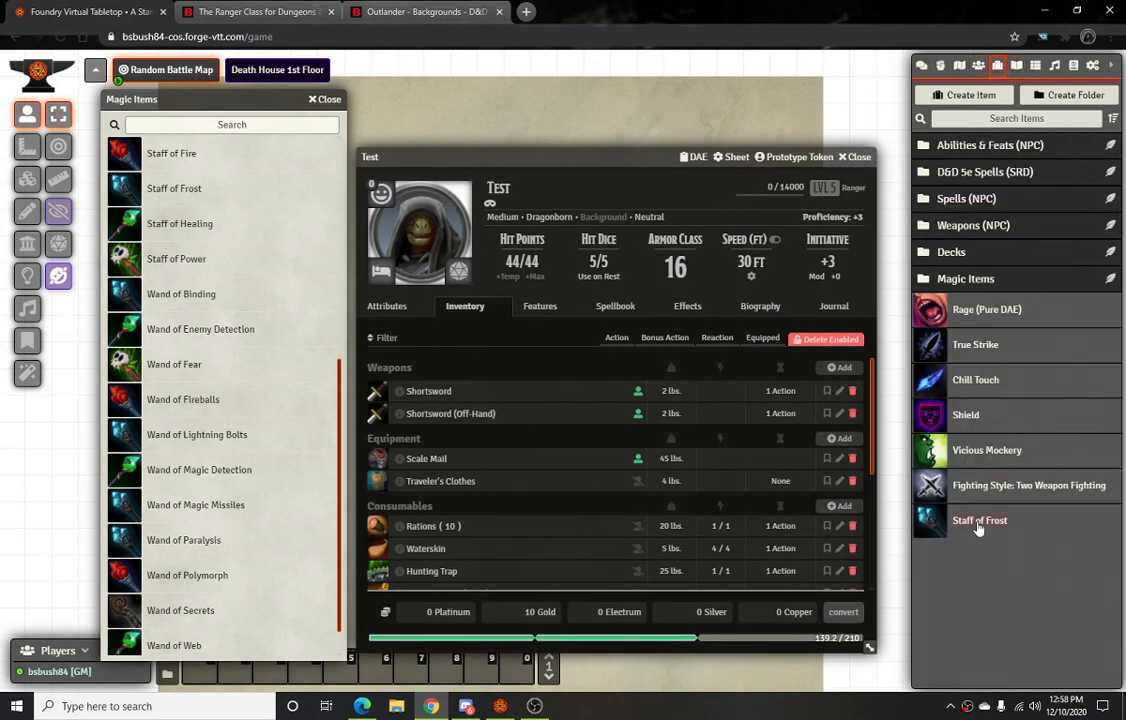
{"action": "left_click_drag", "start_coordinate": [978, 530], "coordinate": [480, 412]}
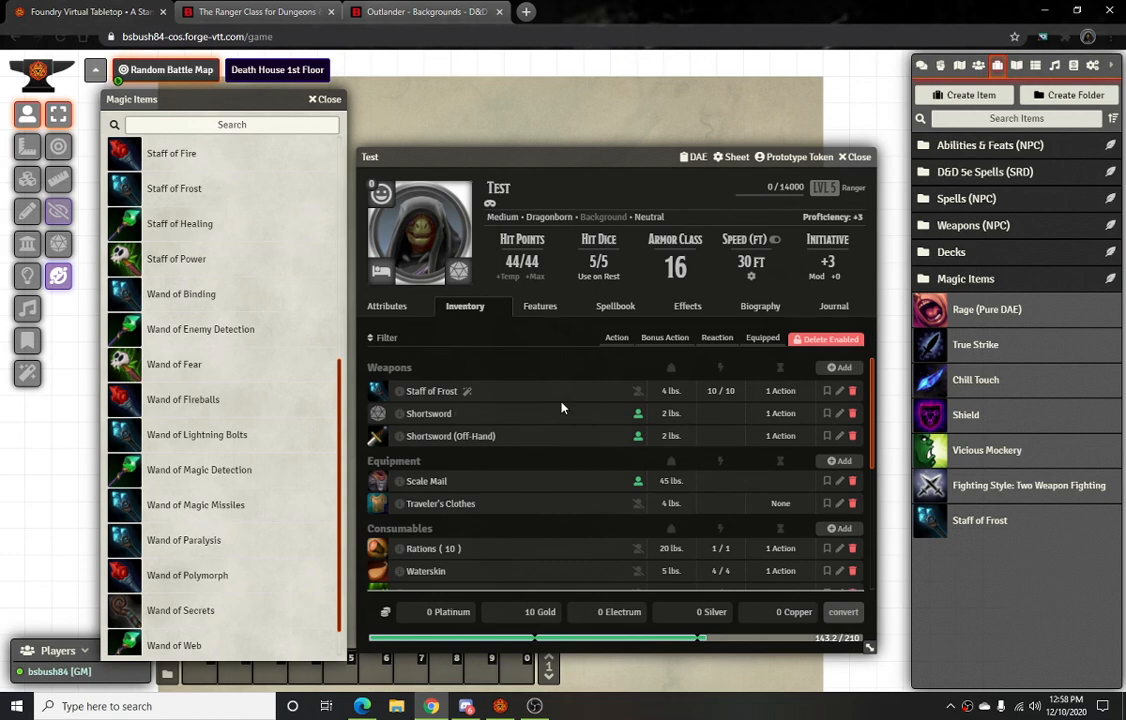
{"action": "left_click", "coordinate": [836, 340]}
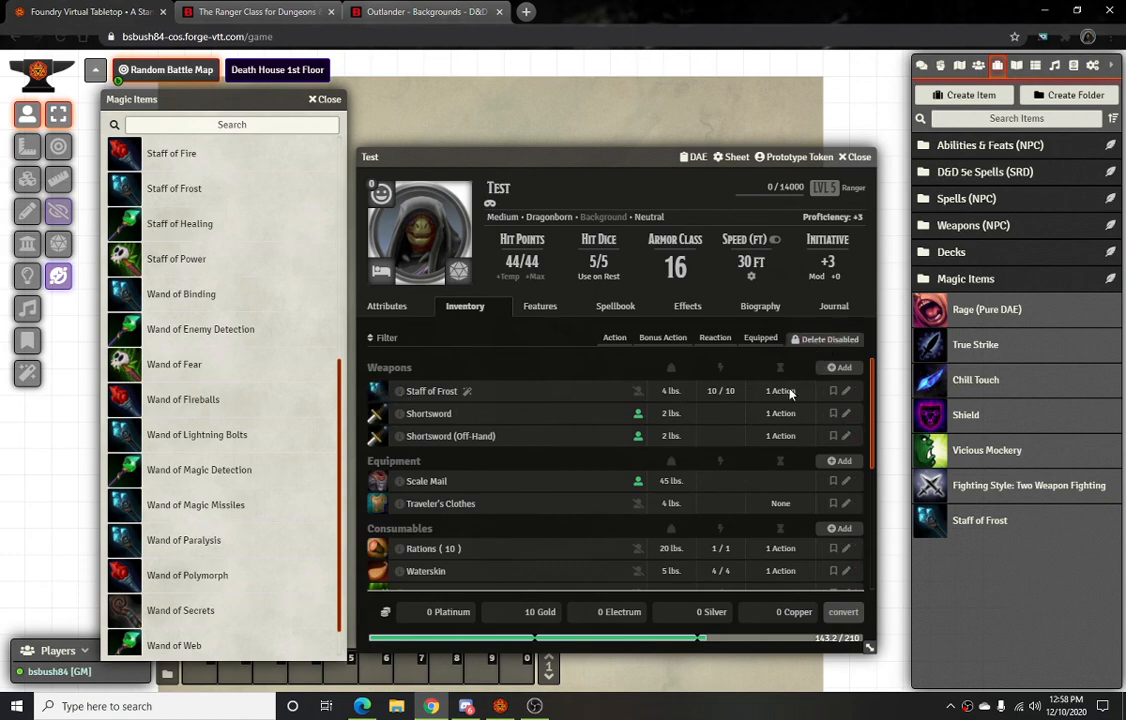
Mark the Test character's new Staff of Frost as equipped and attuned
{"action": "left_click", "coordinate": [846, 391]}
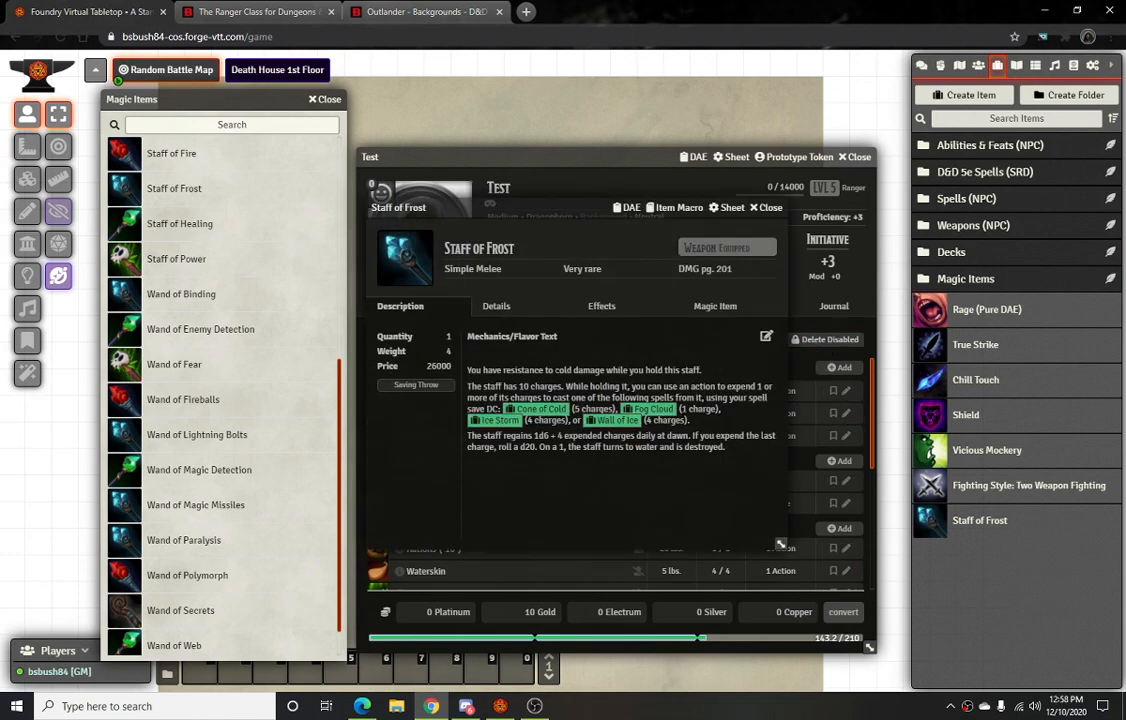
{"action": "left_click", "coordinate": [496, 306]}
{"action": "left_click", "coordinate": [705, 292]}
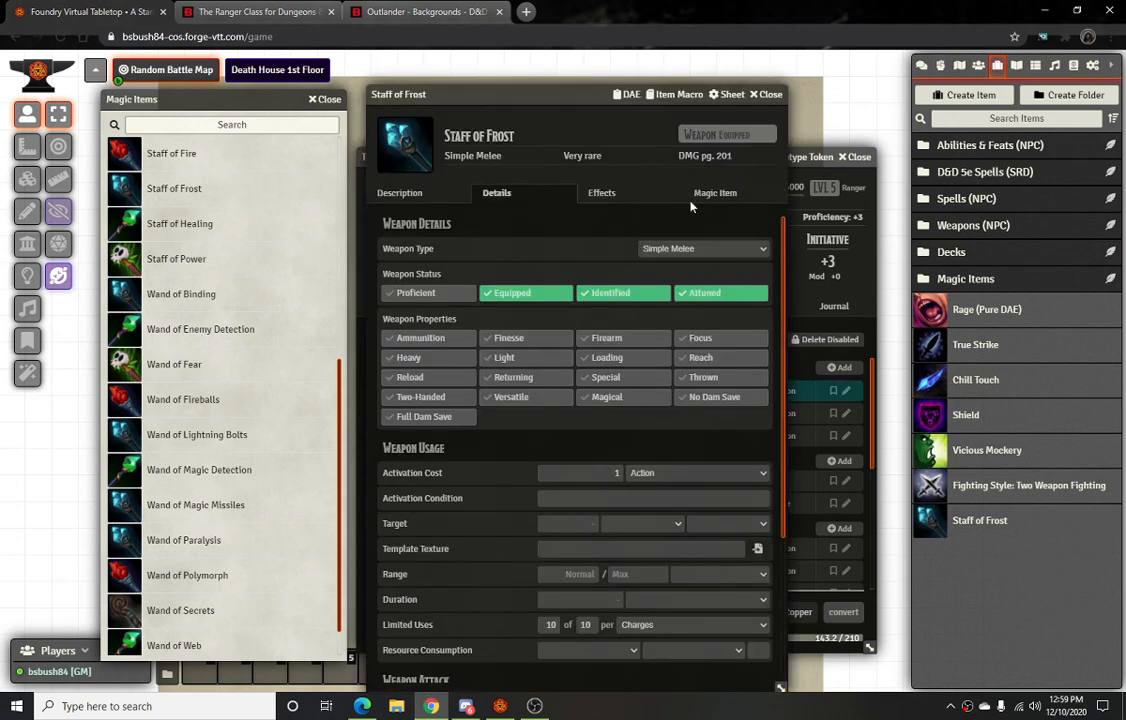
Look over the equipped Staff of Frost's effects, magic item settings and description, and close its sheet
{"action": "left_click", "coordinate": [602, 193]}
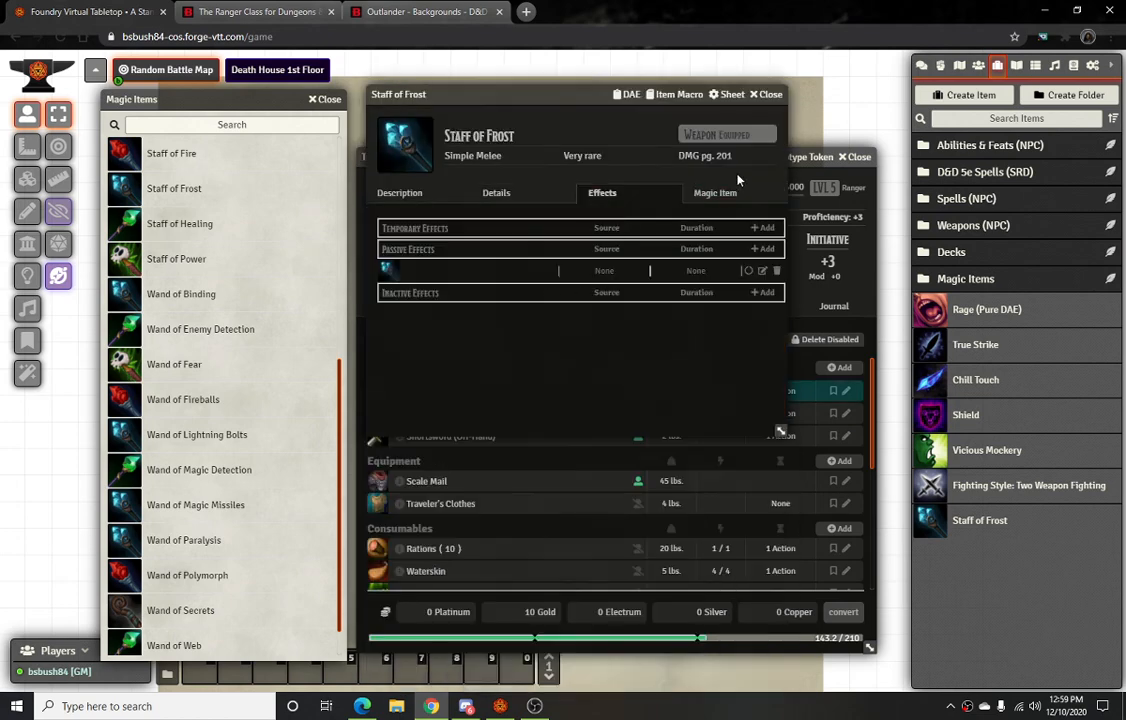
{"action": "left_click", "coordinate": [702, 199]}
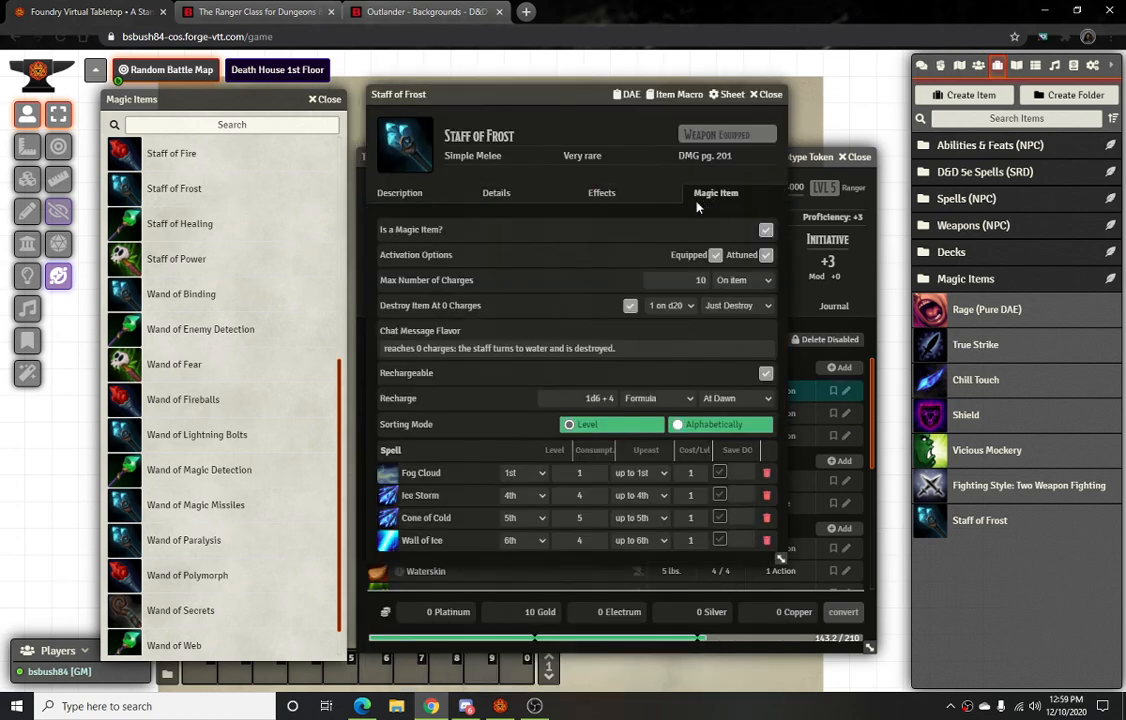
{"action": "left_click", "coordinate": [399, 196]}
{"action": "left_click", "coordinate": [766, 94]}
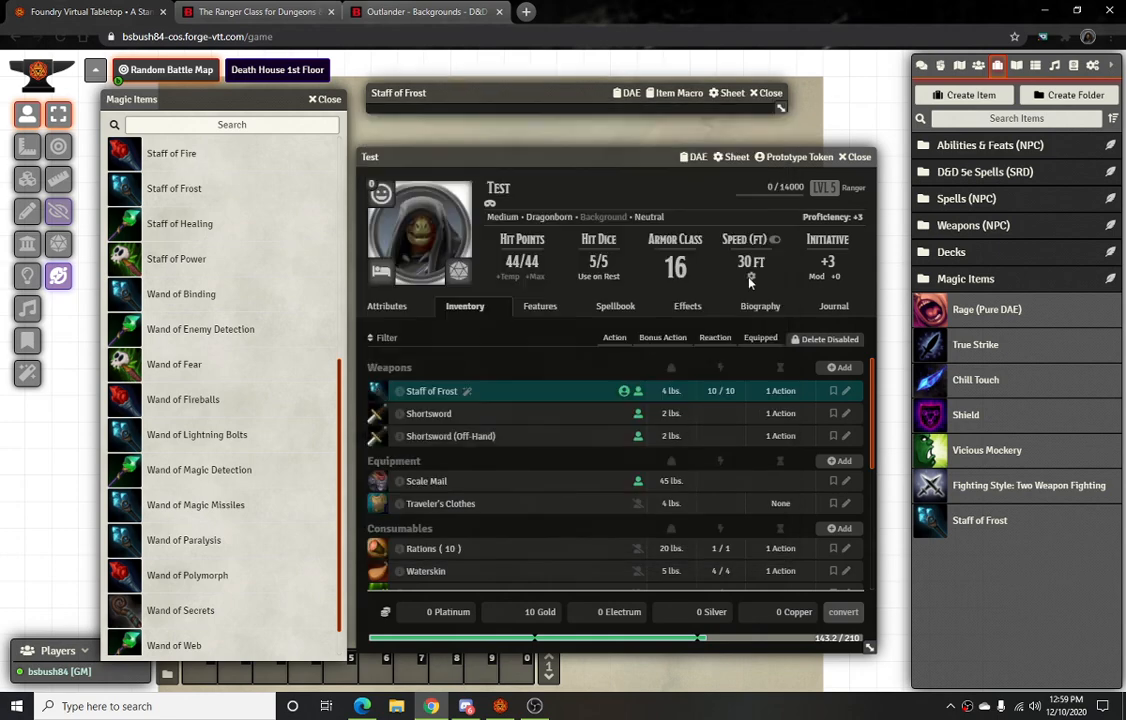
Add Cold to the Test character's damage resistances
{"action": "left_click", "coordinate": [375, 305]}
{"action": "scroll", "coordinate": [462, 440], "scroll_direction": "down", "scroll_amount": 2}
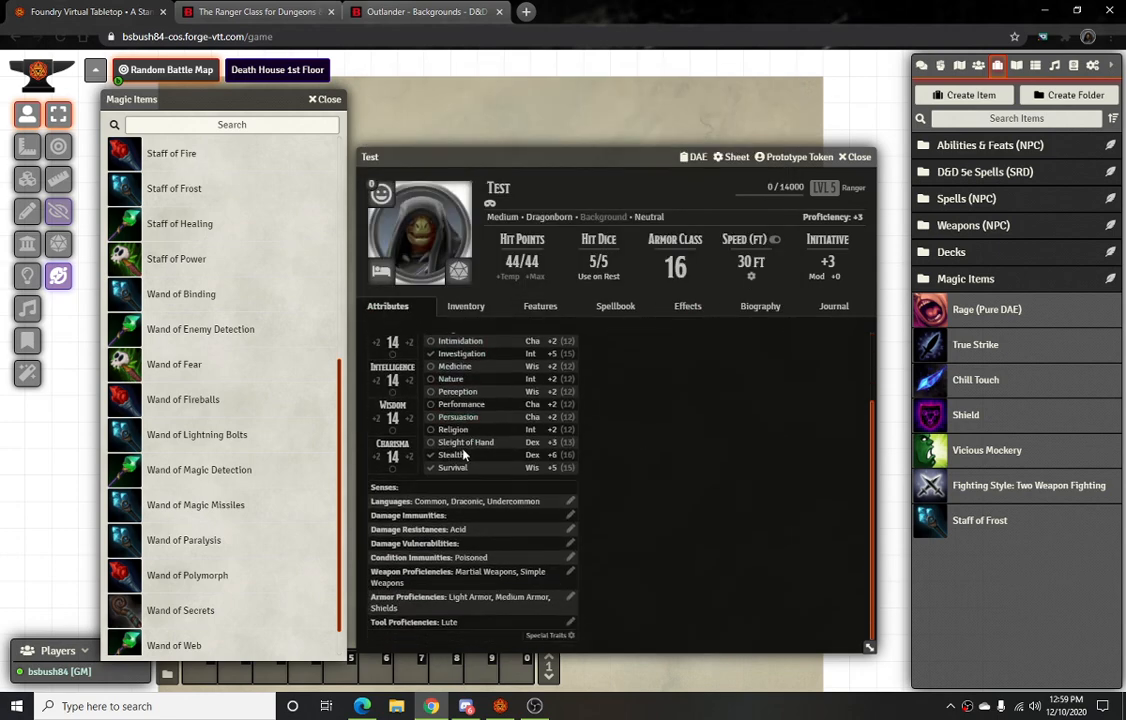
{"action": "left_click", "coordinate": [570, 529]}
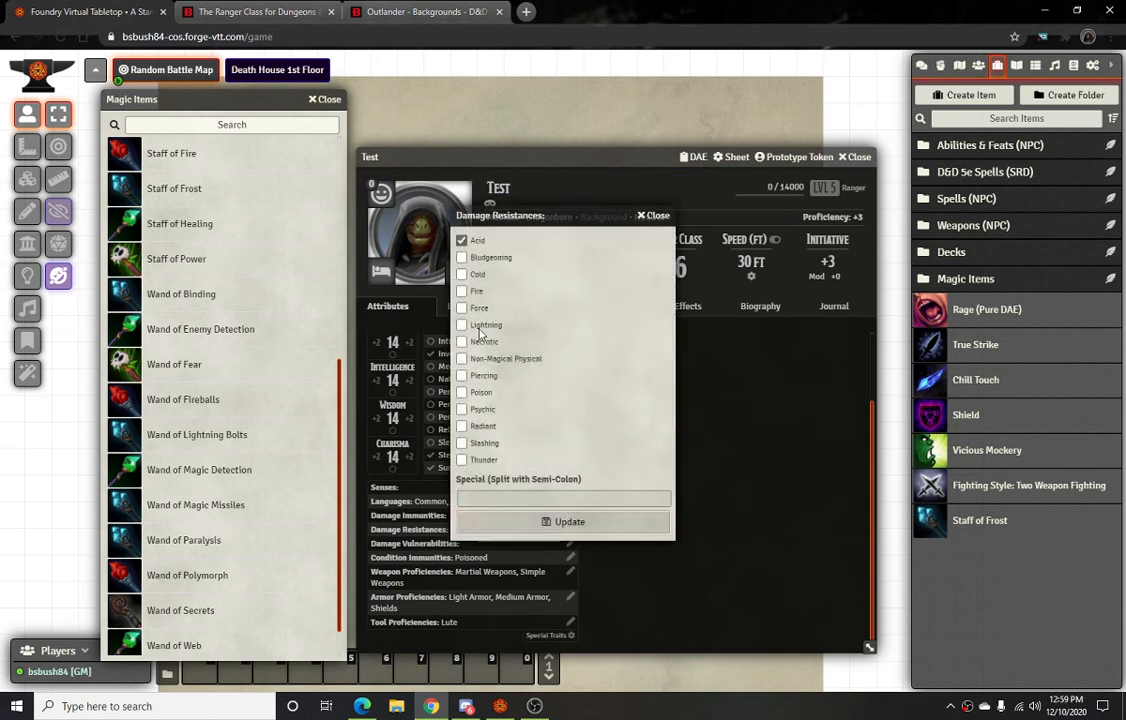
{"action": "left_click", "coordinate": [462, 274]}
{"action": "left_click", "coordinate": [584, 519]}
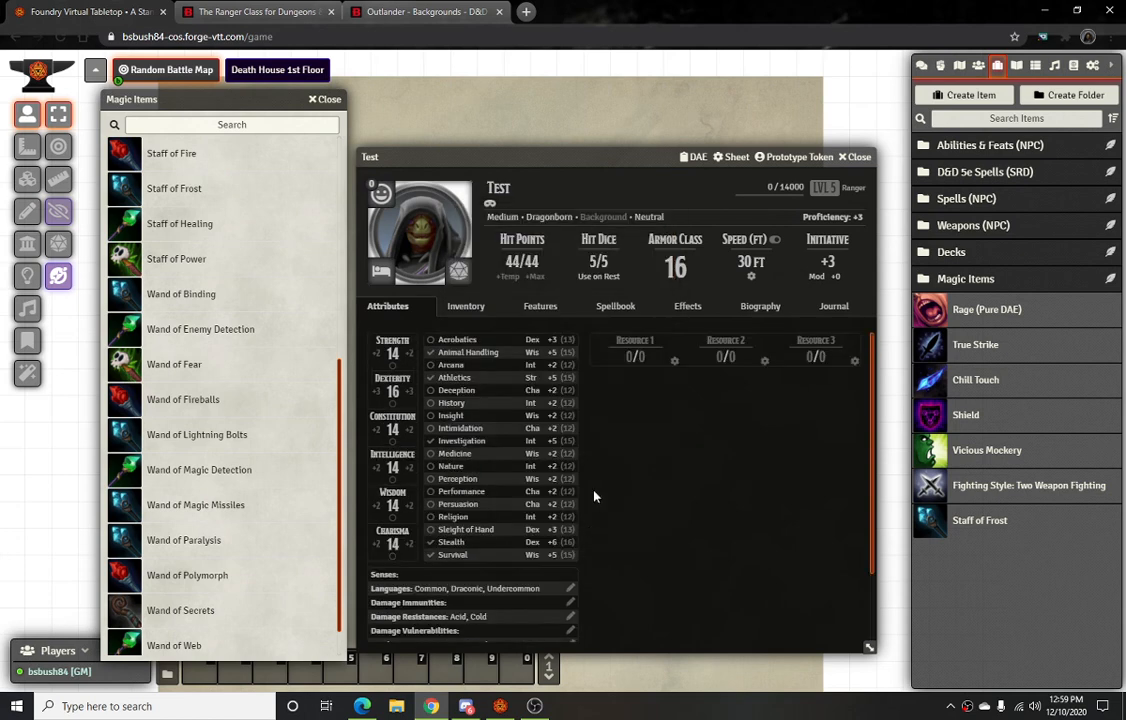
Check the Test character's active effects and Staff of Frost spells, and return to the inventory
{"action": "left_click", "coordinate": [613, 306]}
{"action": "left_click", "coordinate": [686, 306]}
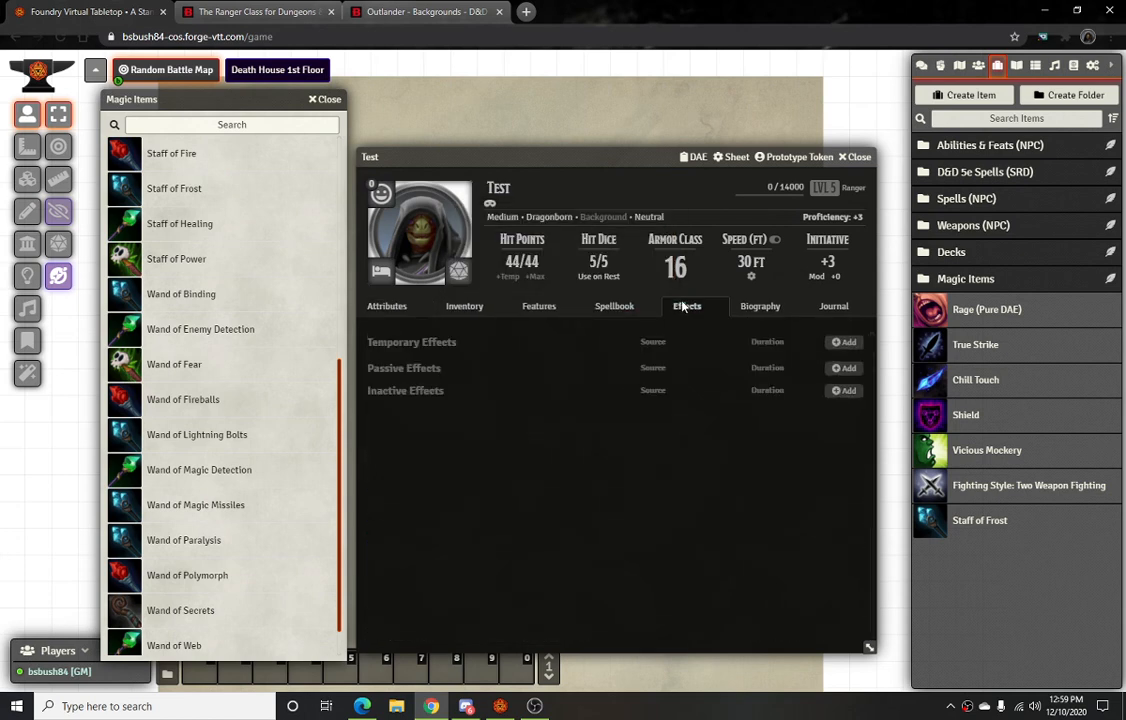
{"action": "left_click", "coordinate": [603, 311]}
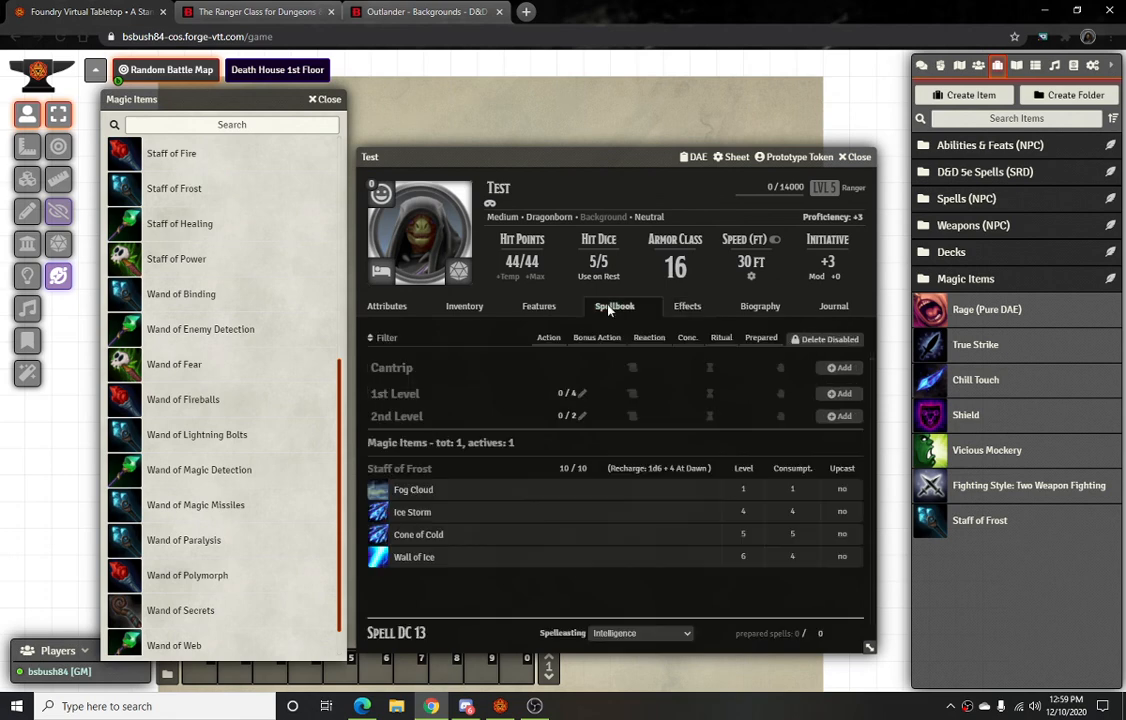
{"action": "left_click", "coordinate": [530, 307]}
{"action": "left_click", "coordinate": [468, 310]}
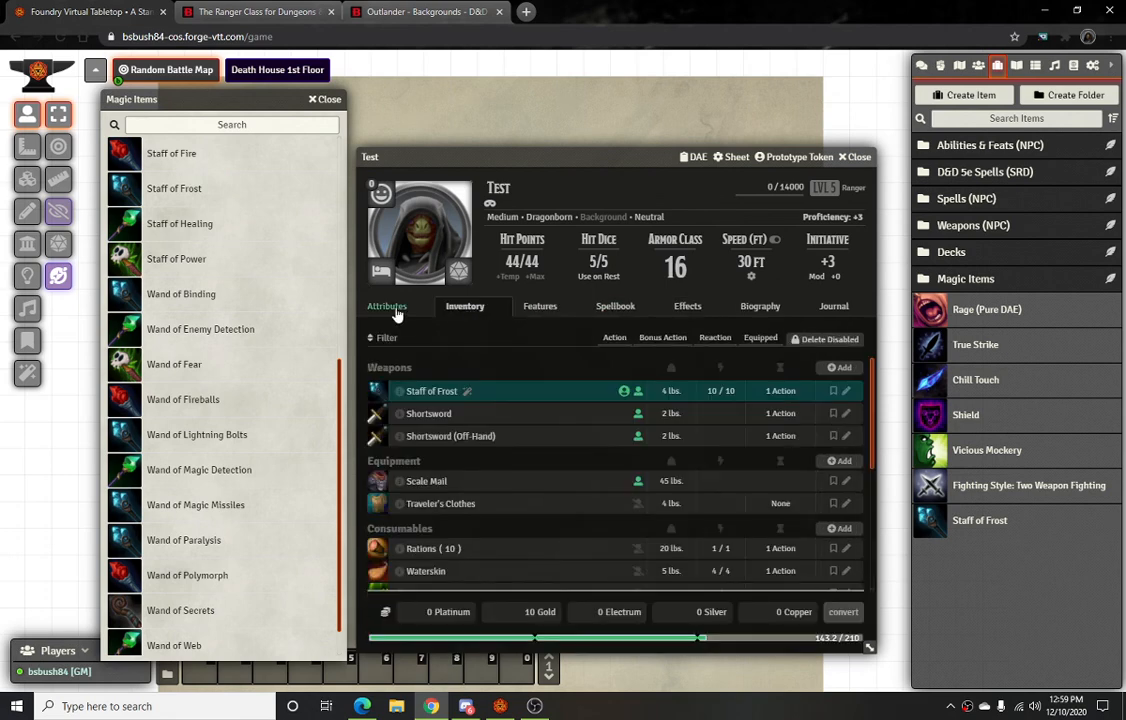
Look through the Test character's attributes, features, spellbook, effects, biography and journal, ending on the inventory
{"action": "left_click", "coordinate": [390, 309]}
{"action": "left_click", "coordinate": [466, 306]}
{"action": "left_click", "coordinate": [537, 306]}
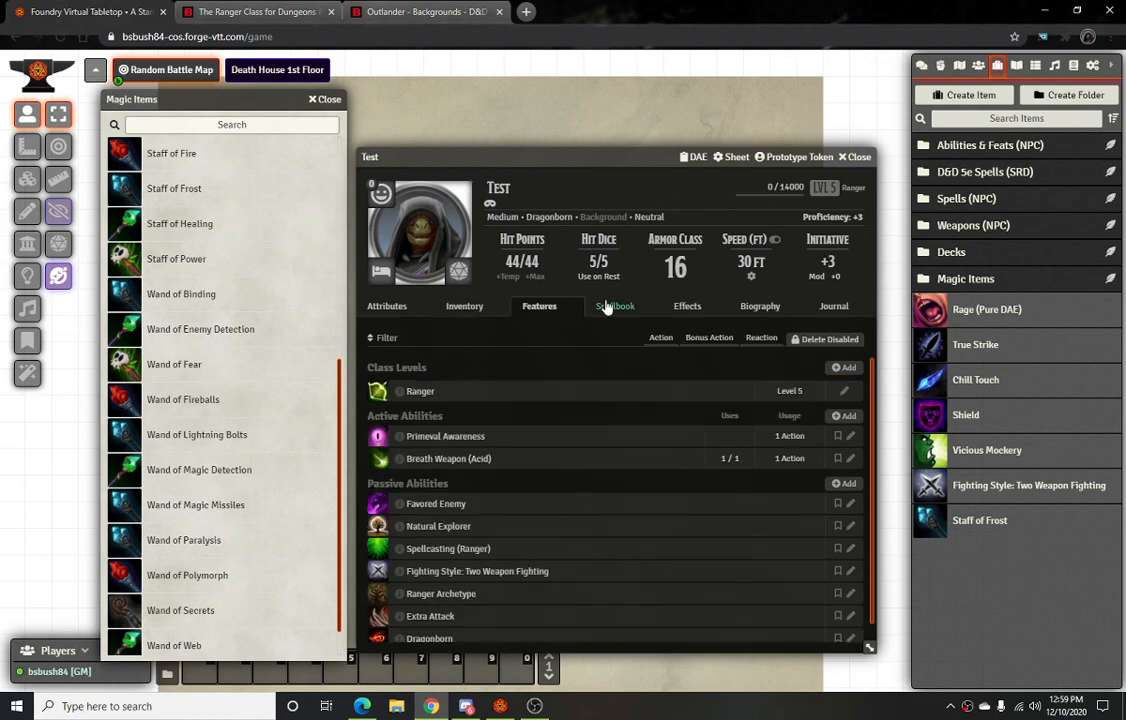
{"action": "left_click", "coordinate": [606, 308]}
{"action": "left_click", "coordinate": [687, 306]}
{"action": "left_click", "coordinate": [759, 306]}
{"action": "left_click", "coordinate": [832, 306]}
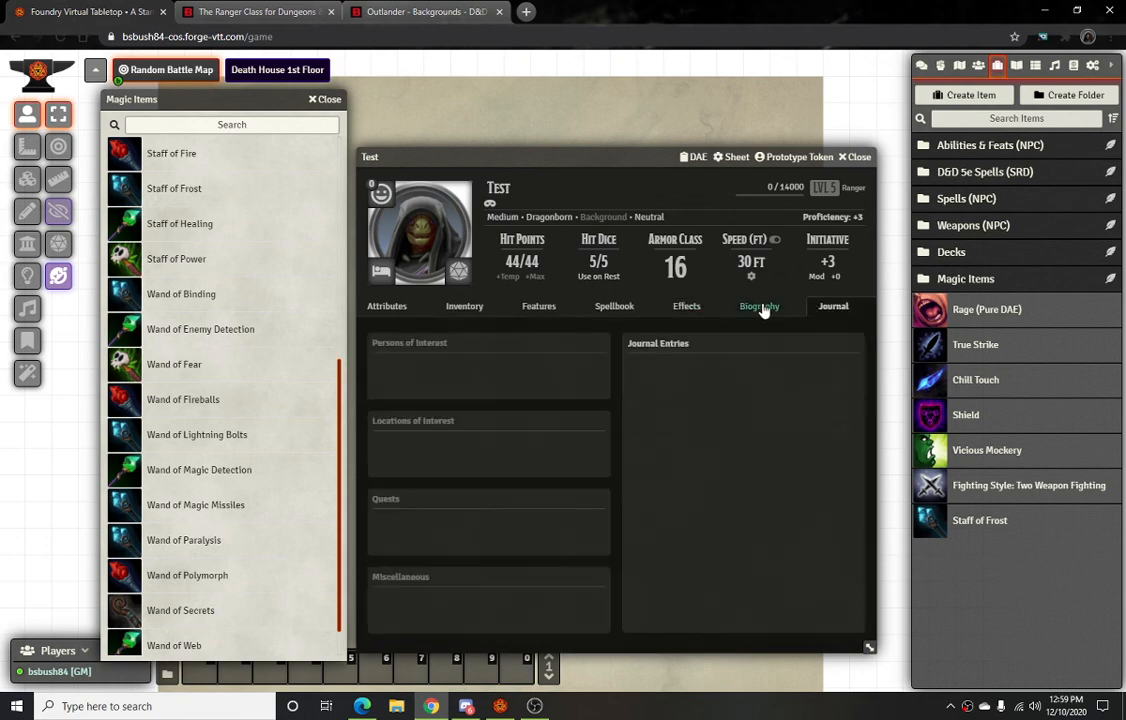
{"action": "left_click", "coordinate": [760, 308]}
{"action": "left_click", "coordinate": [614, 307]}
{"action": "left_click", "coordinate": [539, 307]}
{"action": "left_click", "coordinate": [464, 307]}
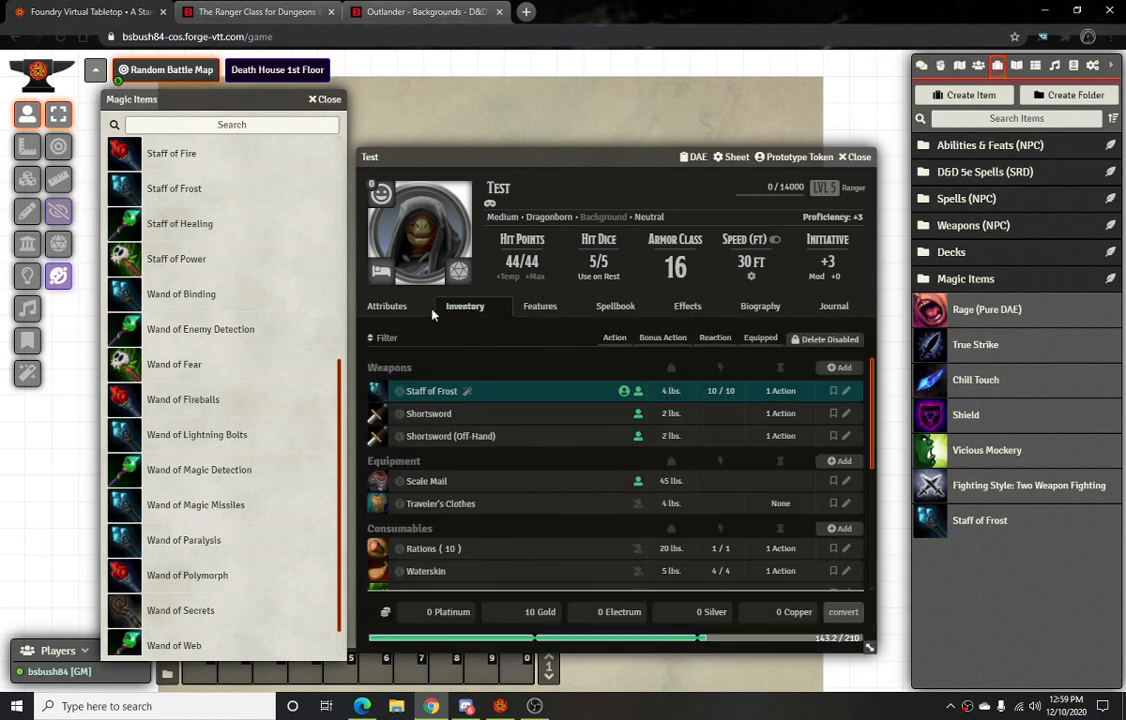
Close the Test character's sheet and the Magic Items compendium
{"action": "left_click", "coordinate": [388, 307]}
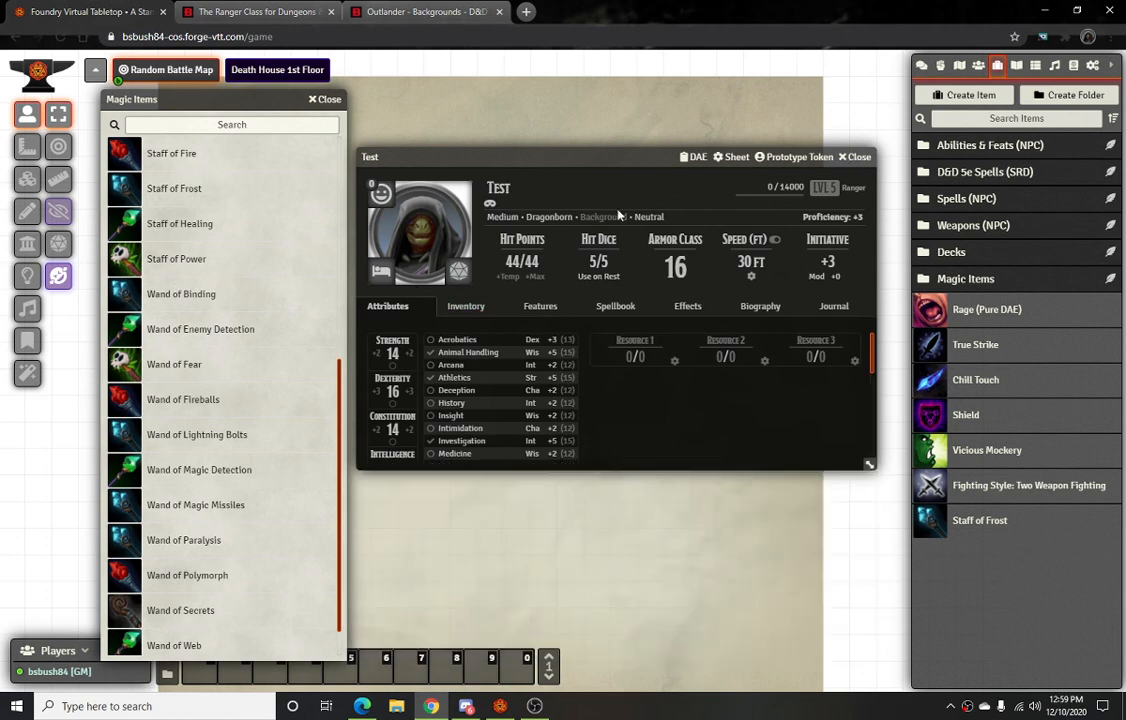
{"action": "key", "text": "Escape"}
{"action": "scroll", "coordinate": [213, 427], "scroll_direction": "down", "scroll_amount": 1}
{"action": "scroll", "coordinate": [220, 432], "scroll_direction": "up", "scroll_amount": 3}
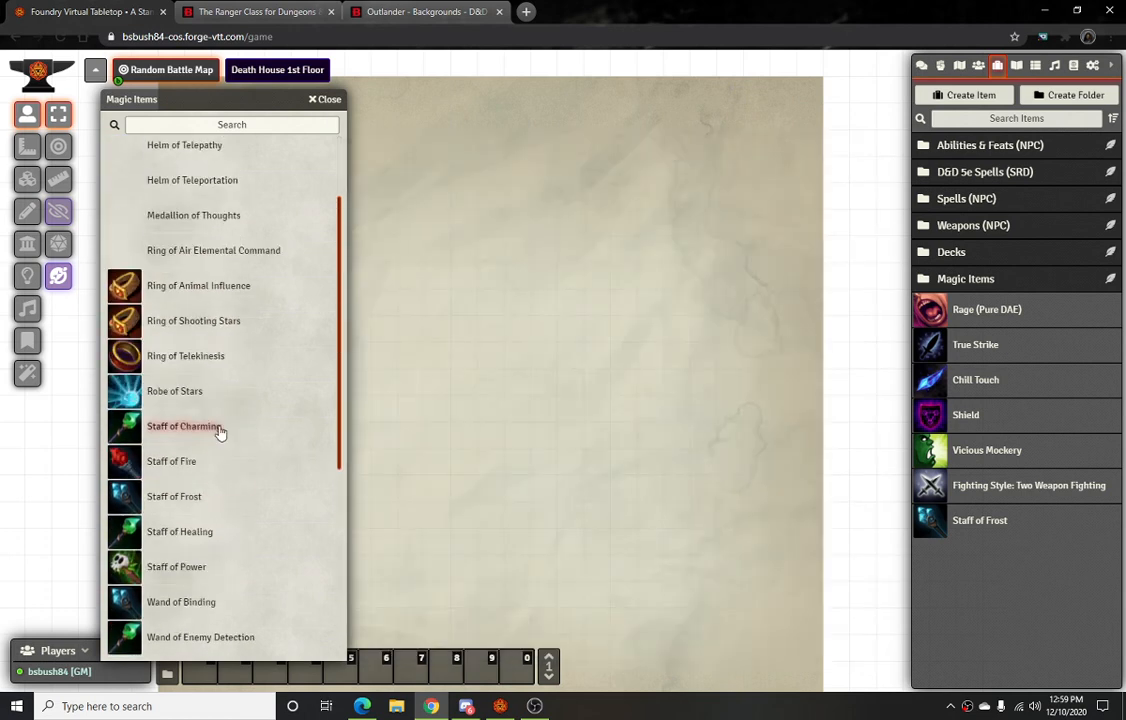
{"action": "scroll", "coordinate": [220, 432], "scroll_direction": "up", "scroll_amount": 2}
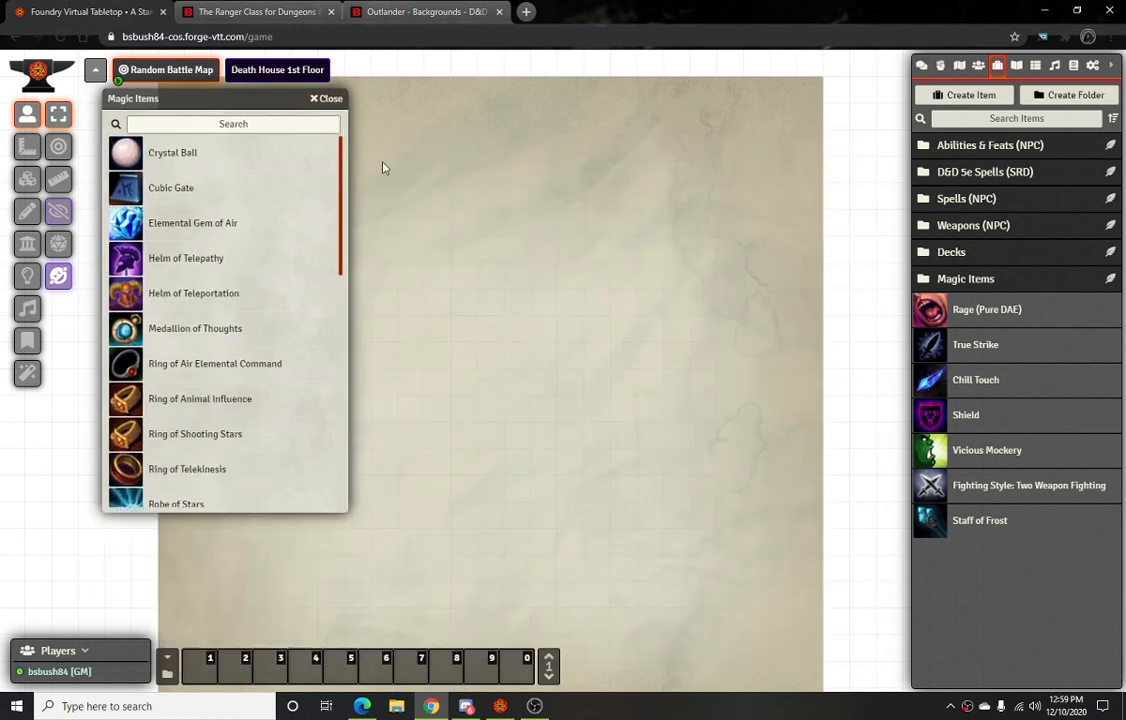
{"action": "key", "text": "Escape"}
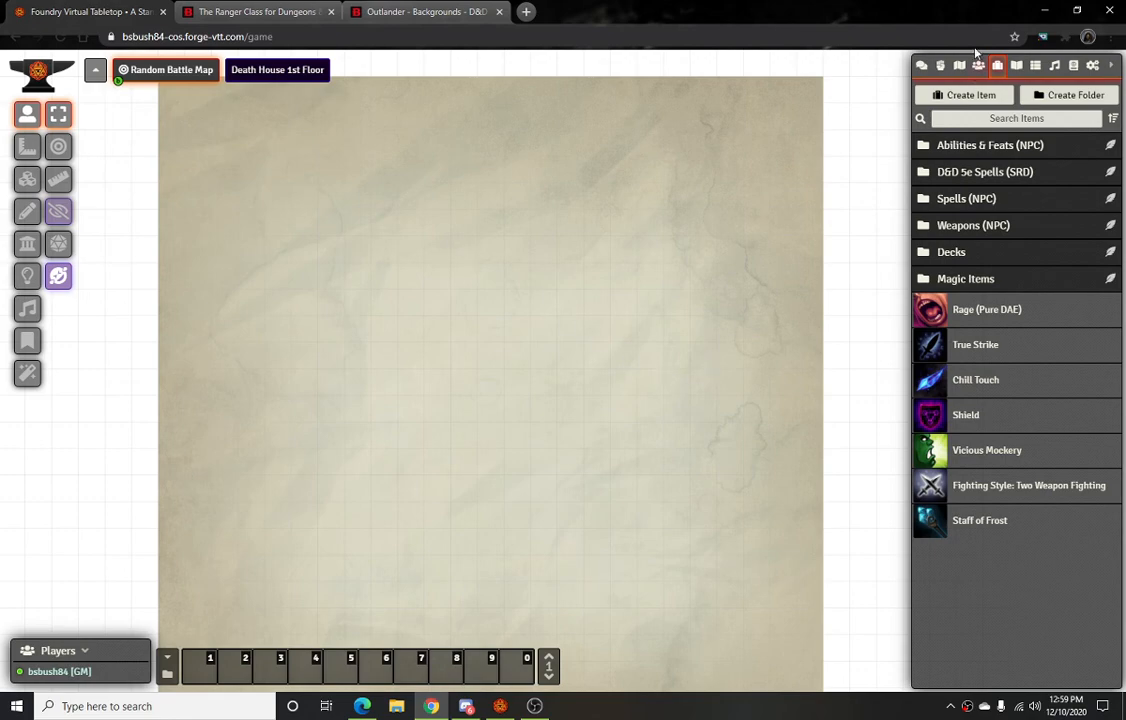
Reopen the Test character's sheet from the Player Characters folder and look over its attributes, inventory and features
{"action": "left_click", "coordinate": [978, 65]}
{"action": "left_click", "coordinate": [965, 300]}
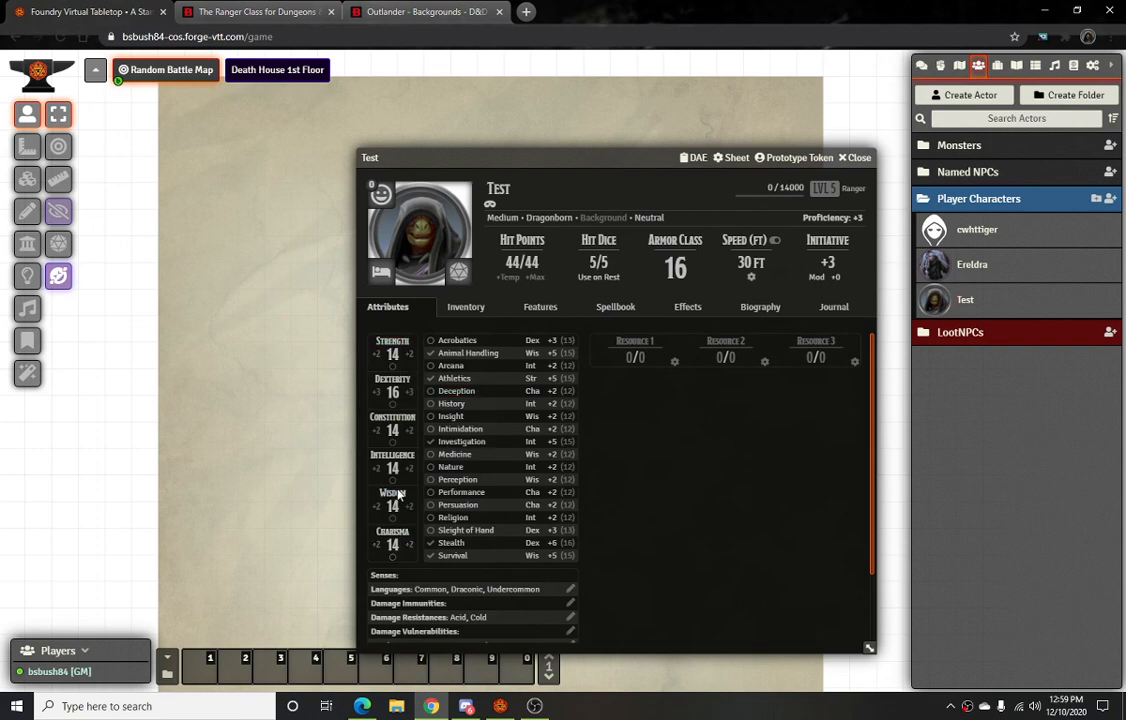
{"action": "scroll", "coordinate": [430, 495], "scroll_direction": "down", "scroll_amount": 3}
{"action": "scroll", "coordinate": [440, 440], "scroll_direction": "up", "scroll_amount": 3}
{"action": "left_click", "coordinate": [464, 310]}
{"action": "left_click", "coordinate": [539, 309]}
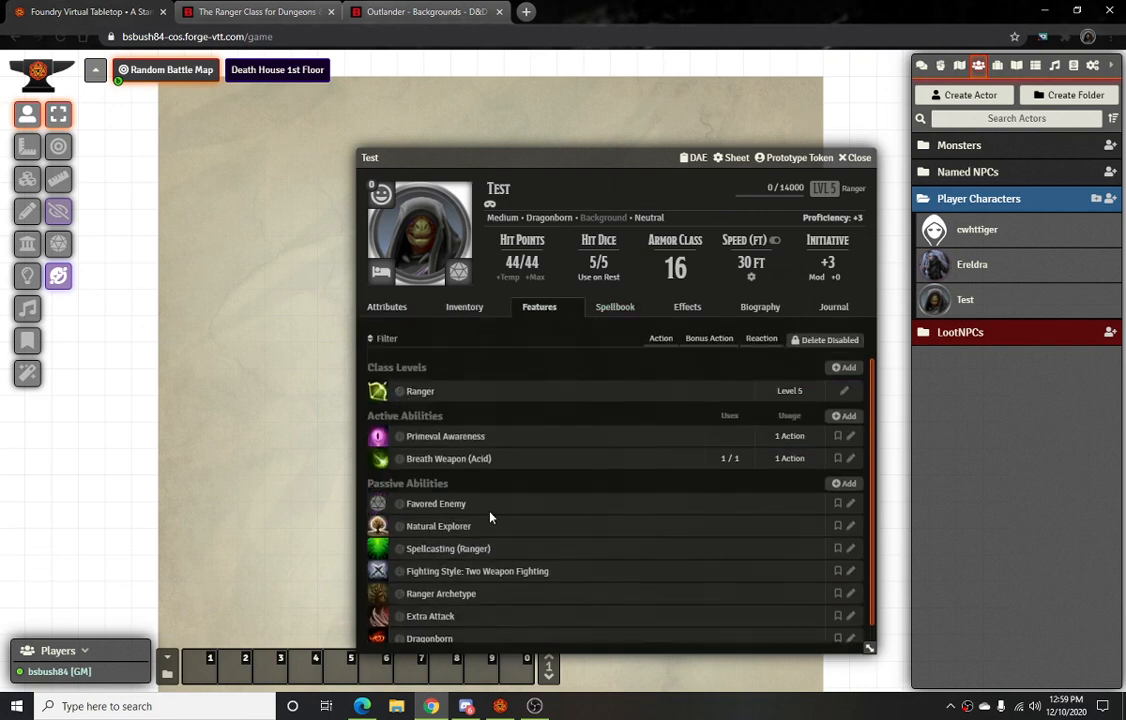
Expand the Spellcasting (Ranger) passive ability and read its description and spell slot table
{"action": "scroll", "coordinate": [485, 515], "scroll_direction": "down", "scroll_amount": 1}
{"action": "left_click", "coordinate": [398, 533]}
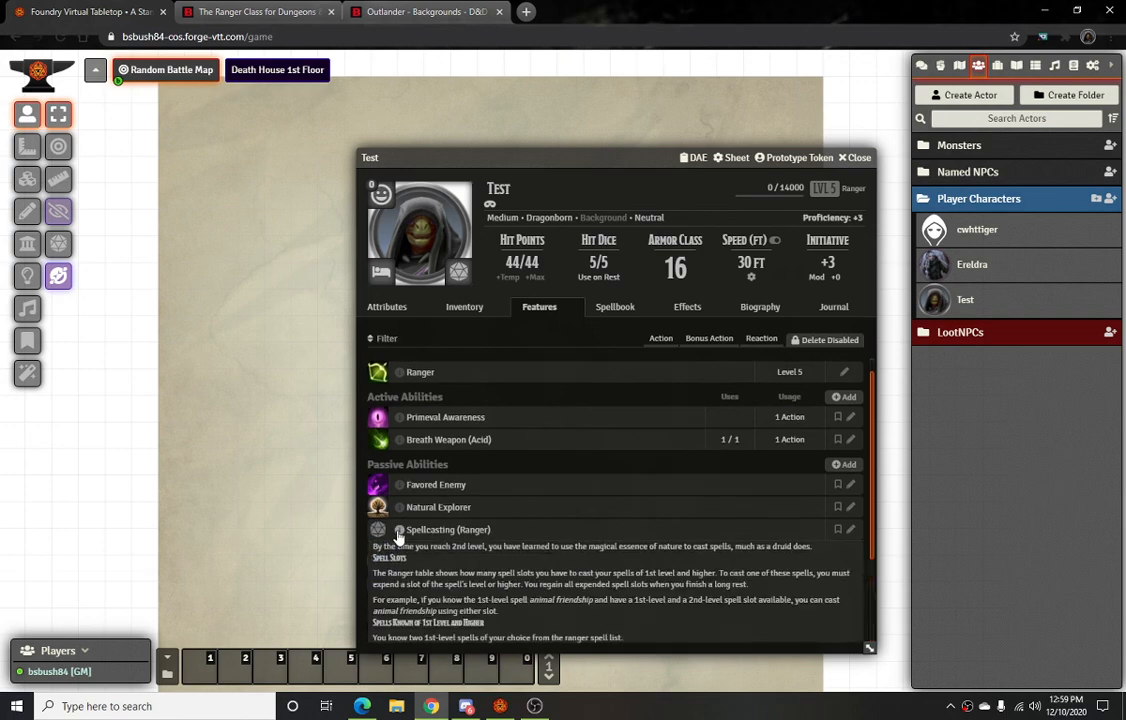
{"action": "scroll", "coordinate": [517, 563], "scroll_direction": "down", "scroll_amount": 3}
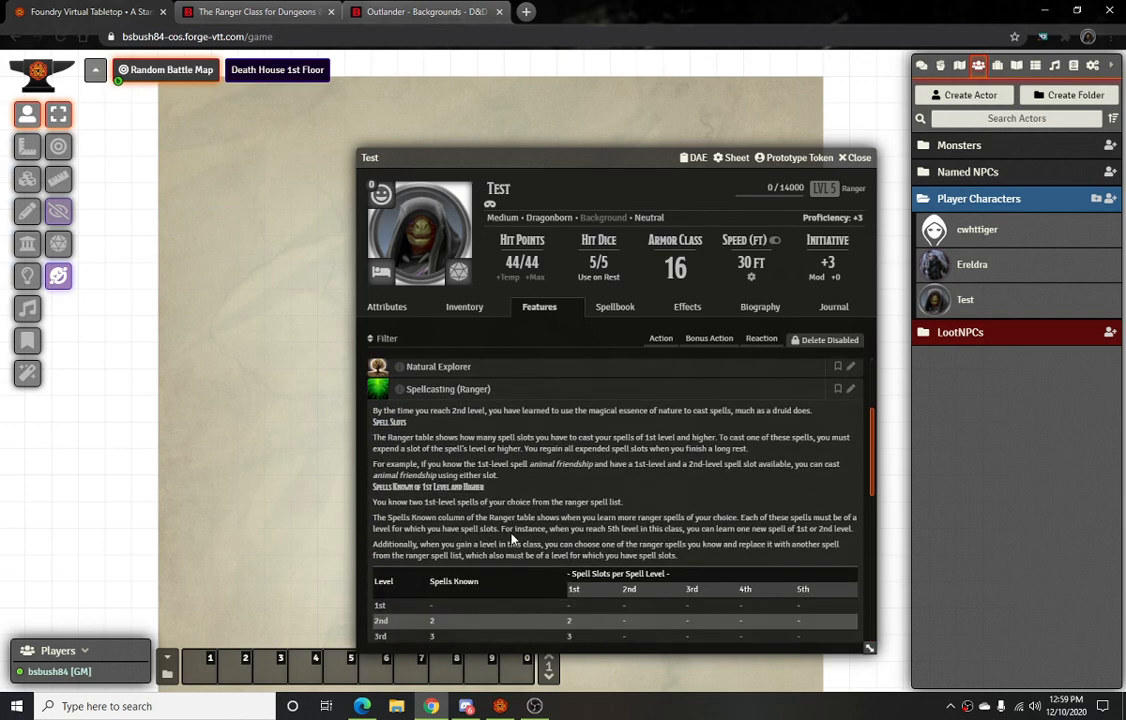
{"action": "scroll", "coordinate": [500, 530], "scroll_direction": "down", "scroll_amount": 9}
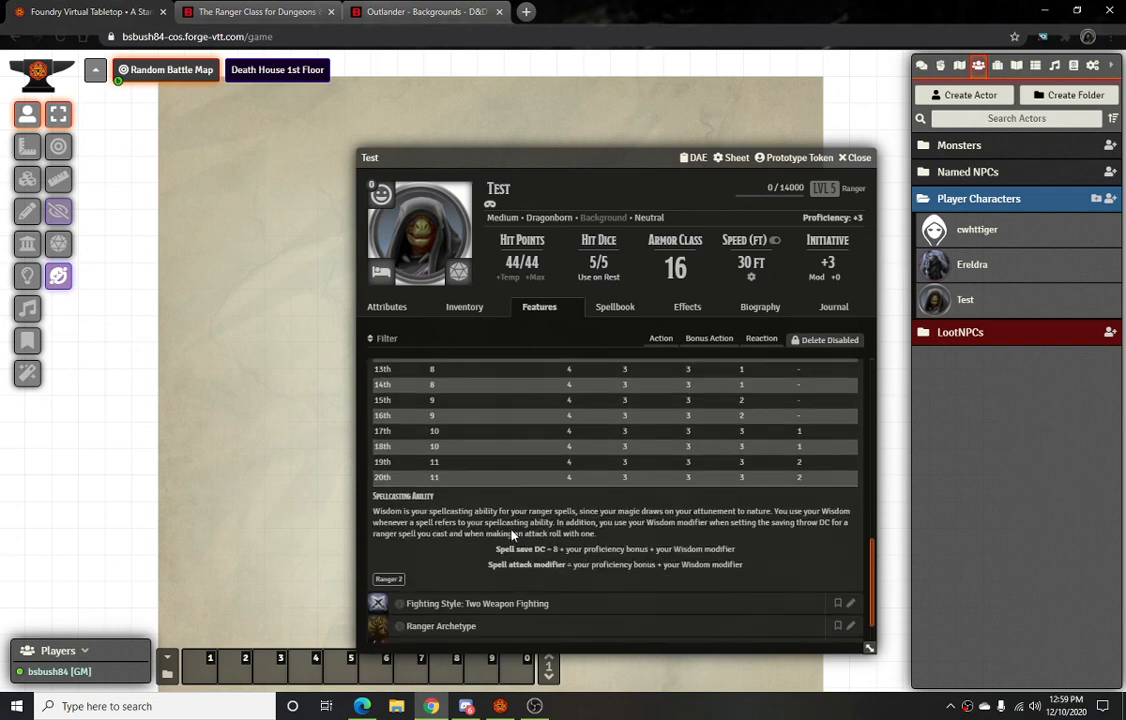
{"action": "scroll", "coordinate": [492, 536], "scroll_direction": "up", "scroll_amount": 6}
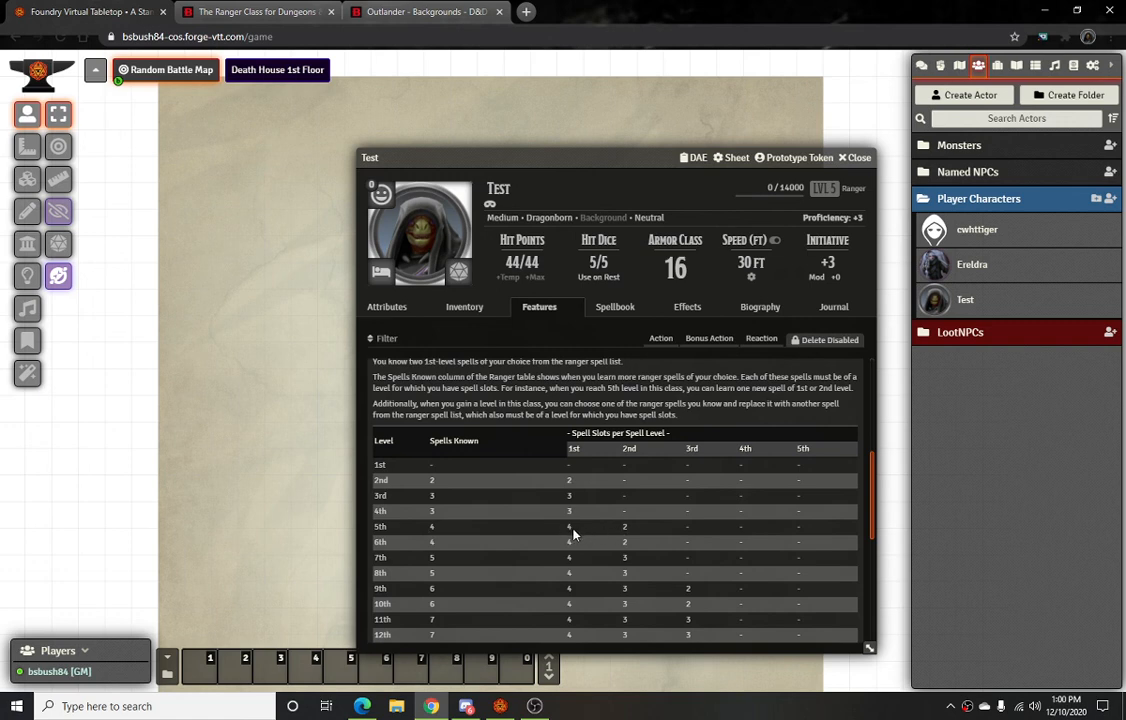
Check the 1st and 2nd level spell slots in the Test character's spellbook and return to the features
{"action": "left_click", "coordinate": [614, 309]}
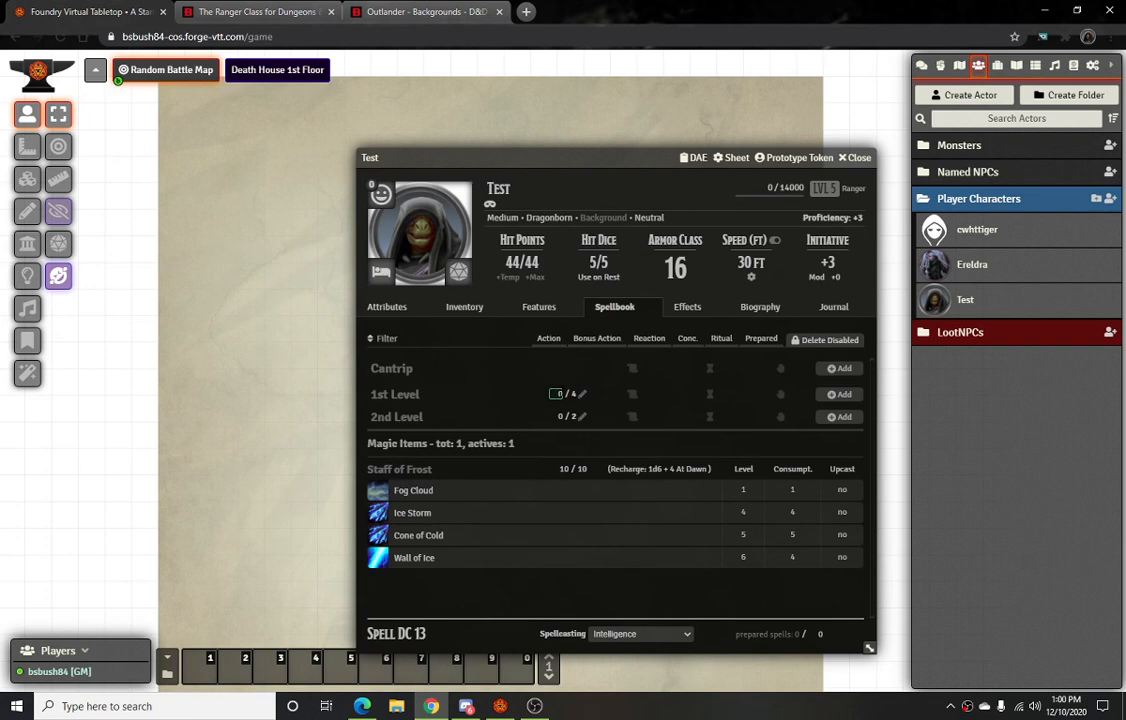
{"action": "left_click", "coordinate": [561, 417]}
{"action": "left_click", "coordinate": [464, 307]}
{"action": "left_click", "coordinate": [540, 310]}
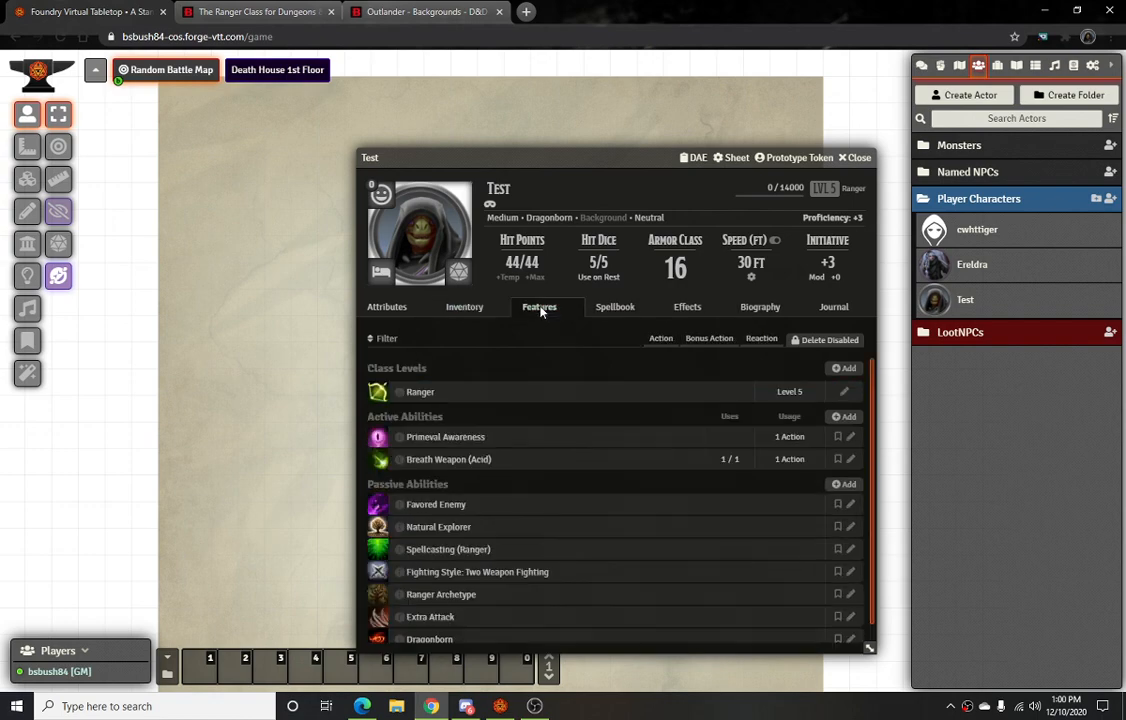
Expand Spellcasting (Ranger) again and review its rules on spells known
{"action": "scroll", "coordinate": [435, 538], "scroll_direction": "down", "scroll_amount": 1}
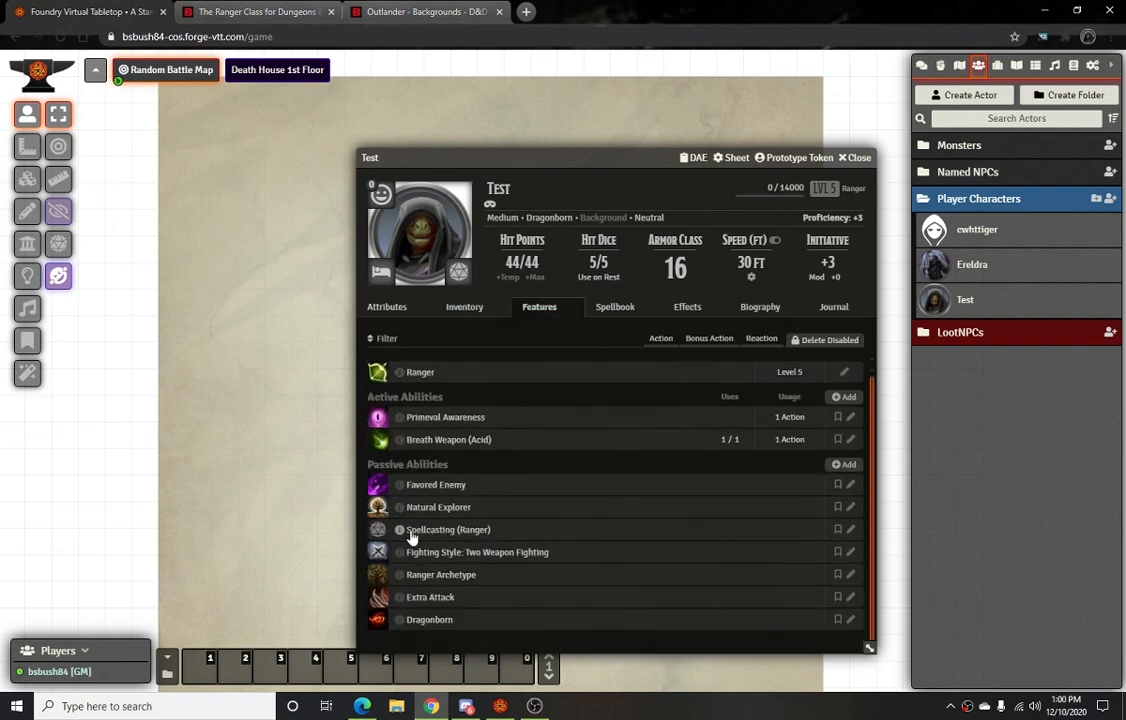
{"action": "left_click", "coordinate": [400, 532]}
{"action": "scroll", "coordinate": [540, 560], "scroll_direction": "down", "scroll_amount": 3}
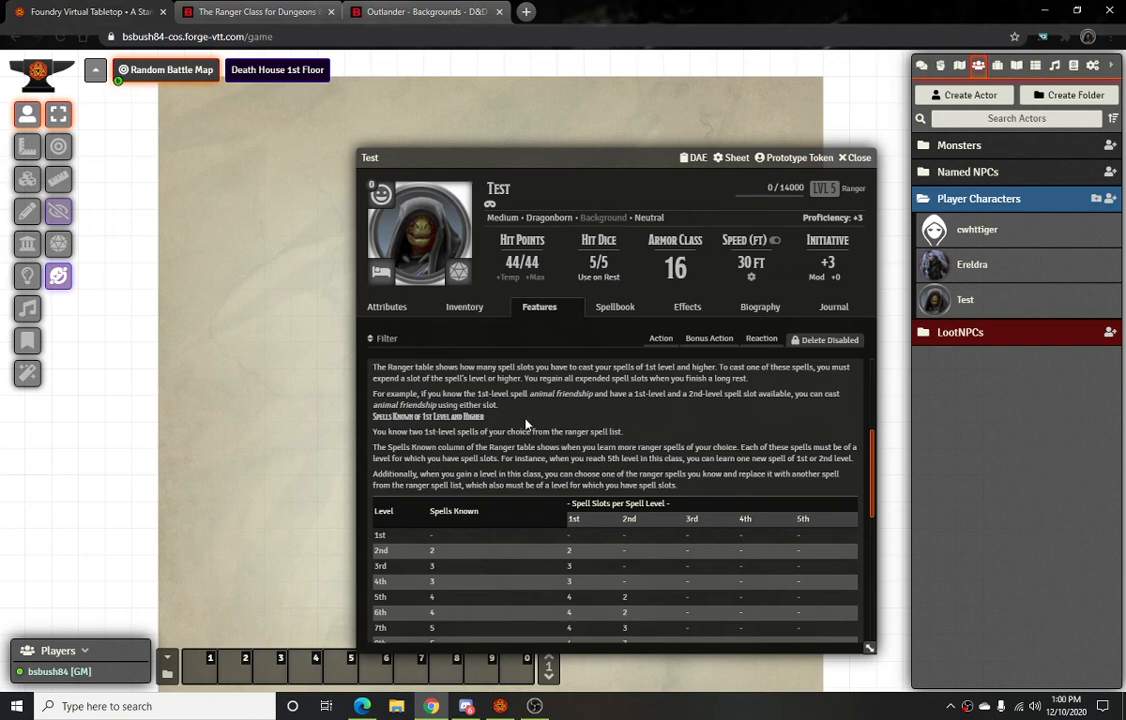
{"action": "scroll", "coordinate": [537, 441], "scroll_direction": "up", "scroll_amount": 10}
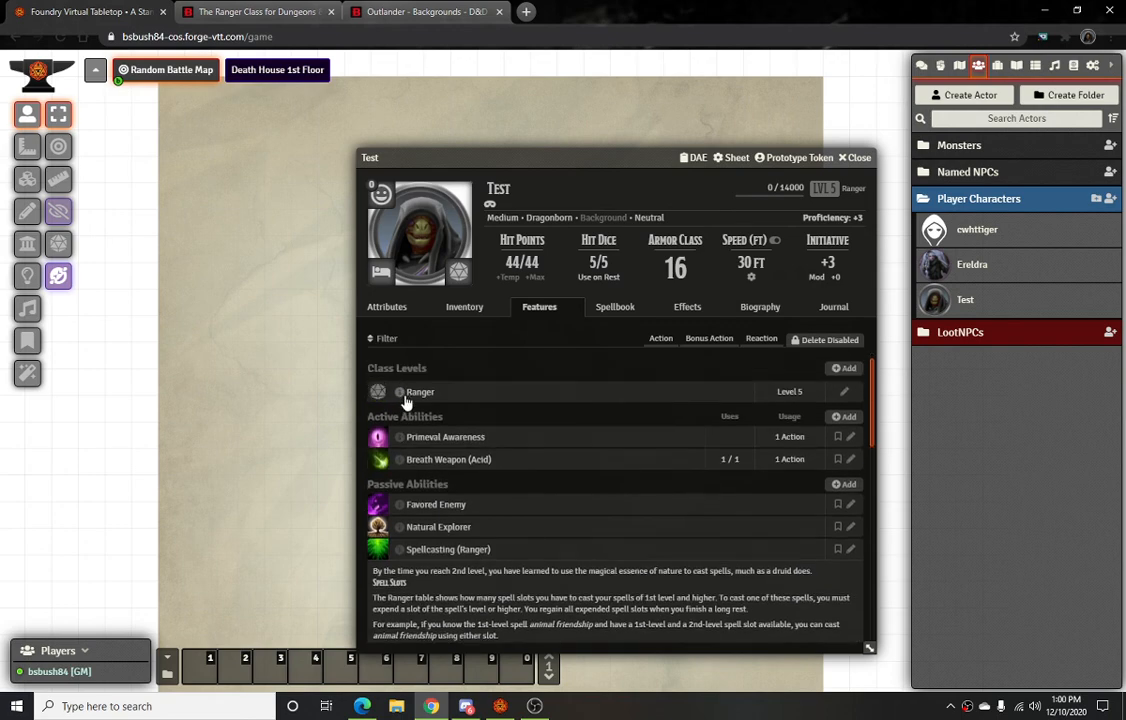
Expand the Ranger class entry and examine its Ranger Advancement table
{"action": "left_click", "coordinate": [410, 396]}
{"action": "scroll", "coordinate": [467, 496], "scroll_direction": "down", "scroll_amount": 3}
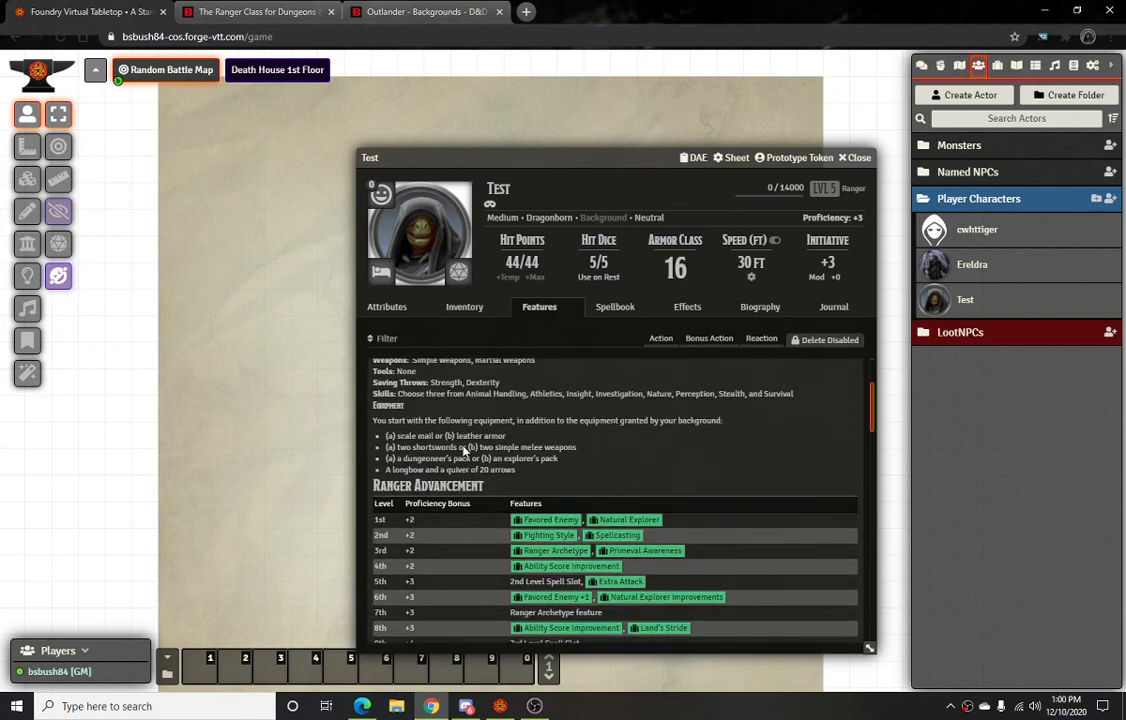
{"action": "scroll", "coordinate": [463, 451], "scroll_direction": "down", "scroll_amount": 3}
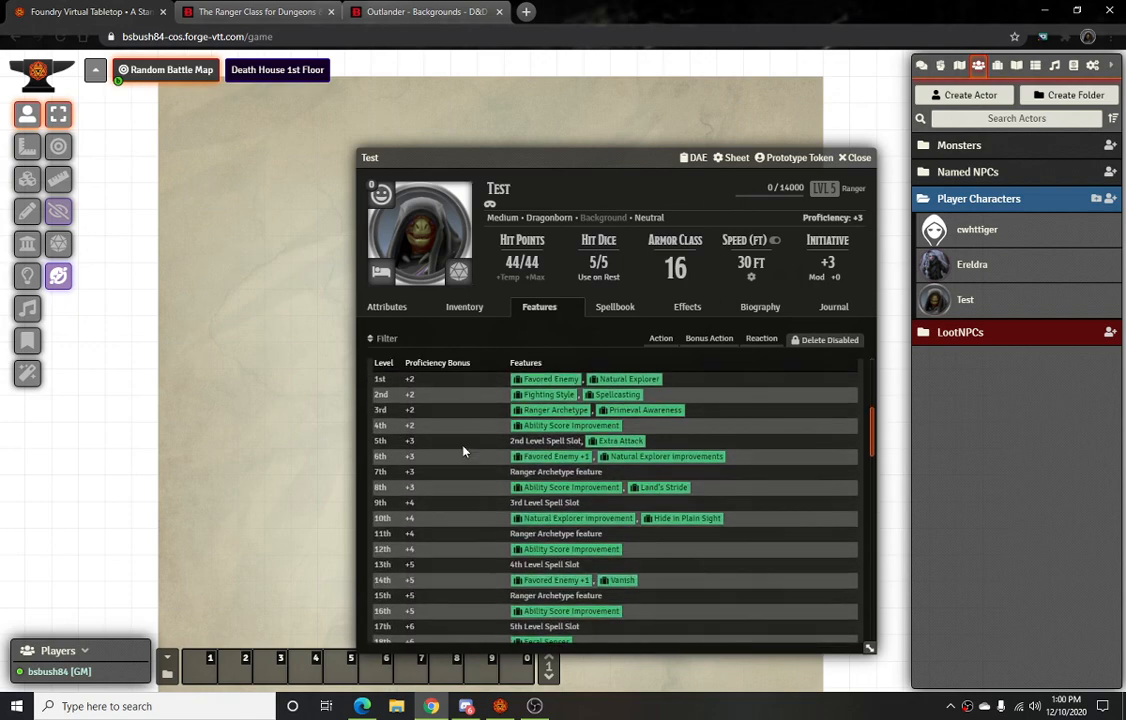
Open the linked Spellcasting feature from the advancement table, review its description, details, effects and magic item settings, and close it
{"action": "left_click", "coordinate": [613, 400]}
{"action": "scroll", "coordinate": [606, 414], "scroll_direction": "down", "scroll_amount": 5}
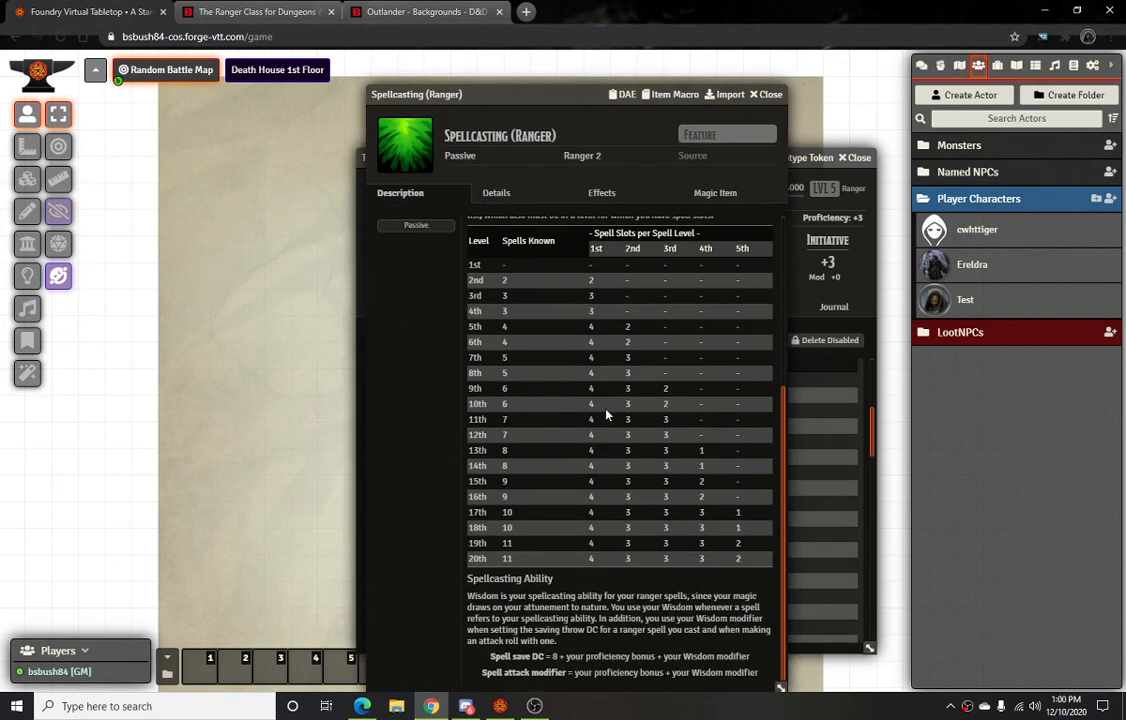
{"action": "left_click", "coordinate": [496, 192]}
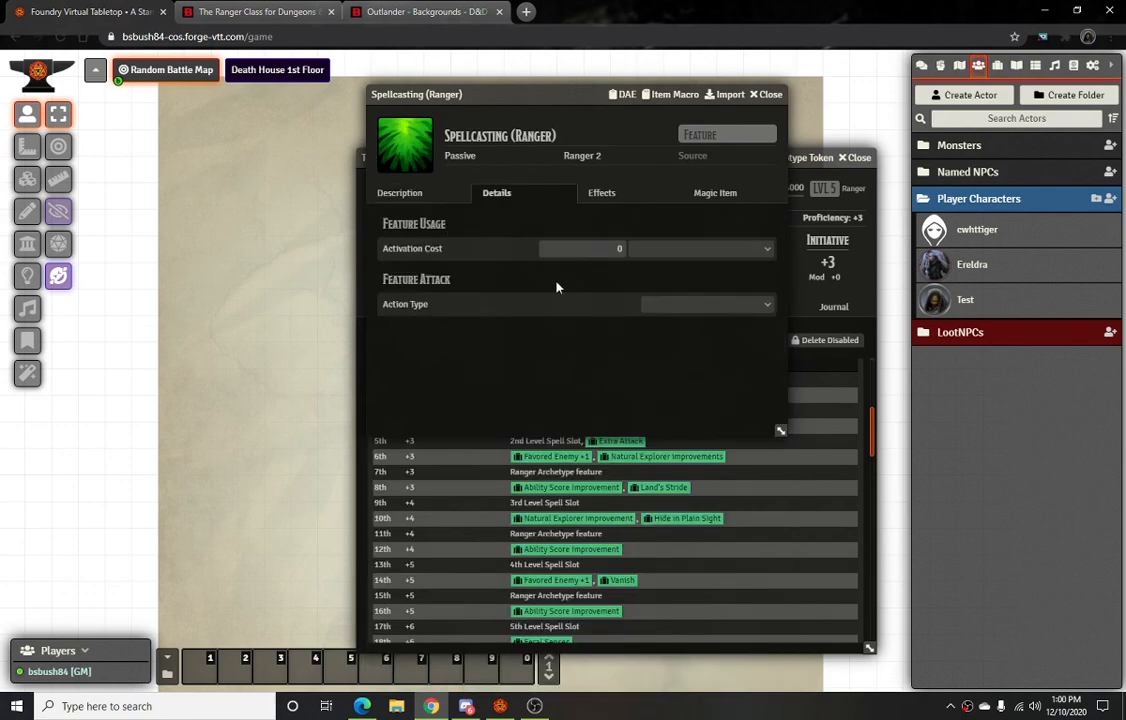
{"action": "left_click", "coordinate": [603, 192]}
{"action": "left_click", "coordinate": [715, 192]}
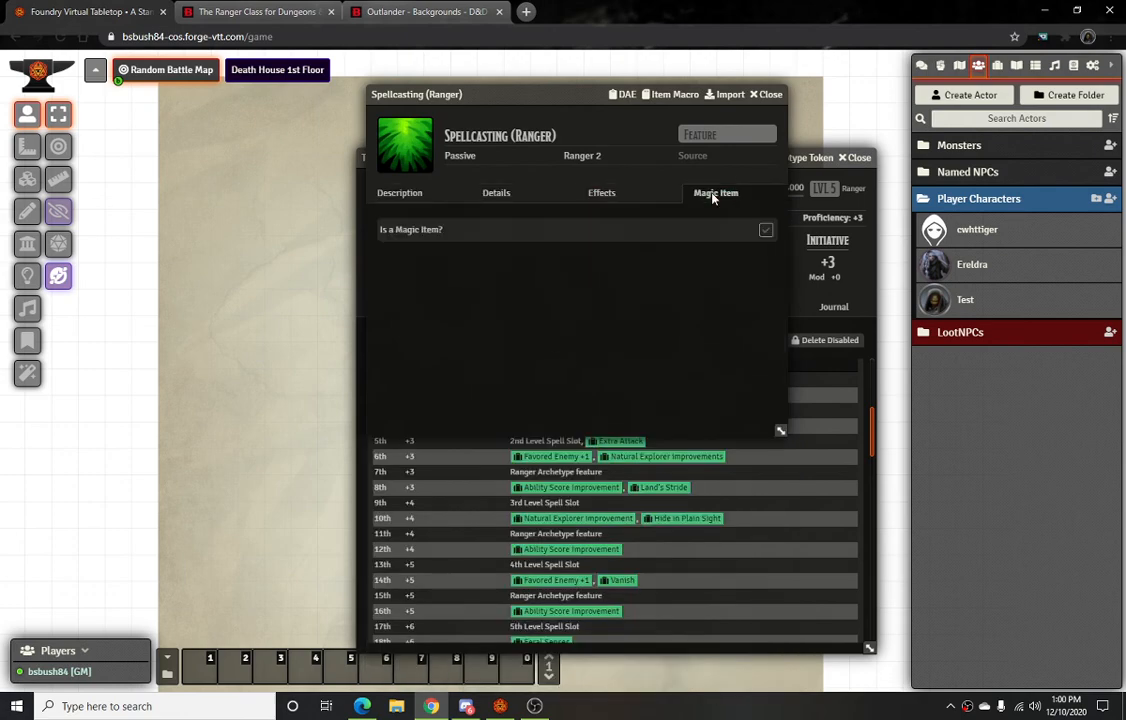
{"action": "left_click", "coordinate": [400, 192]}
{"action": "scroll", "coordinate": [528, 354], "scroll_direction": "down", "scroll_amount": 5}
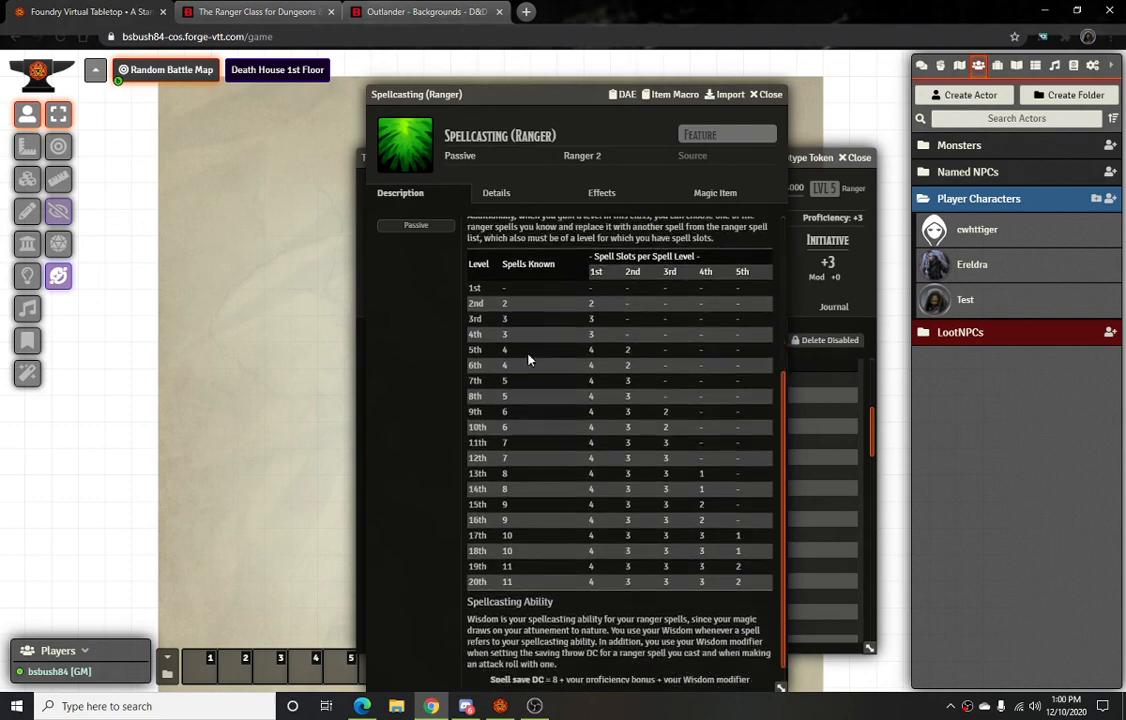
{"action": "scroll", "coordinate": [558, 470], "scroll_direction": "up", "scroll_amount": 5}
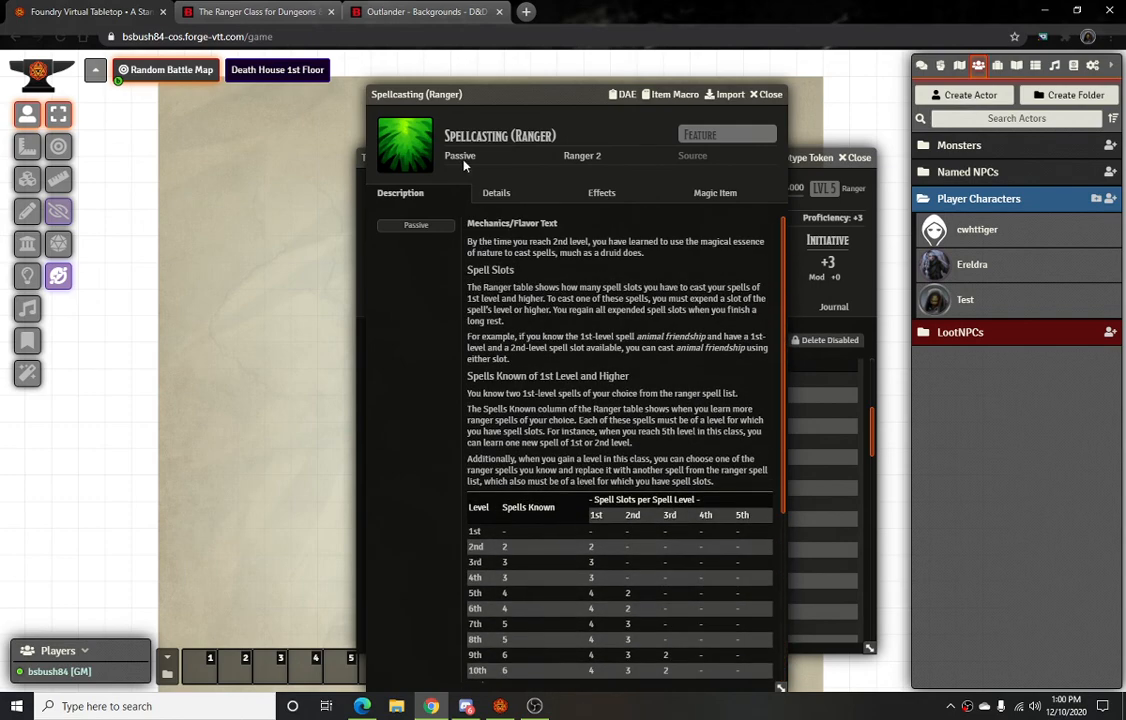
{"action": "left_click", "coordinate": [496, 193]}
{"action": "left_click", "coordinate": [420, 200]}
{"action": "left_click", "coordinate": [494, 195]}
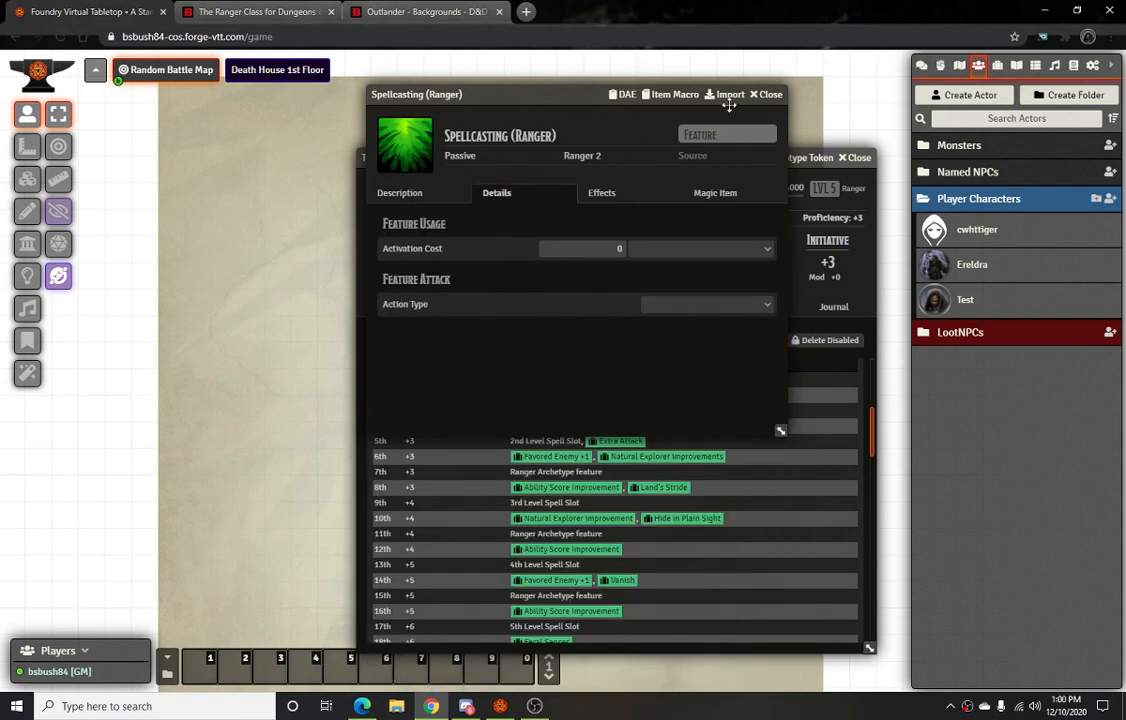
{"action": "left_click", "coordinate": [768, 95]}
Look over the Hunter archetype and the rest of the Ranger class description, and collapse the class entry
{"action": "scroll", "coordinate": [495, 445], "scroll_direction": "down", "scroll_amount": 10}
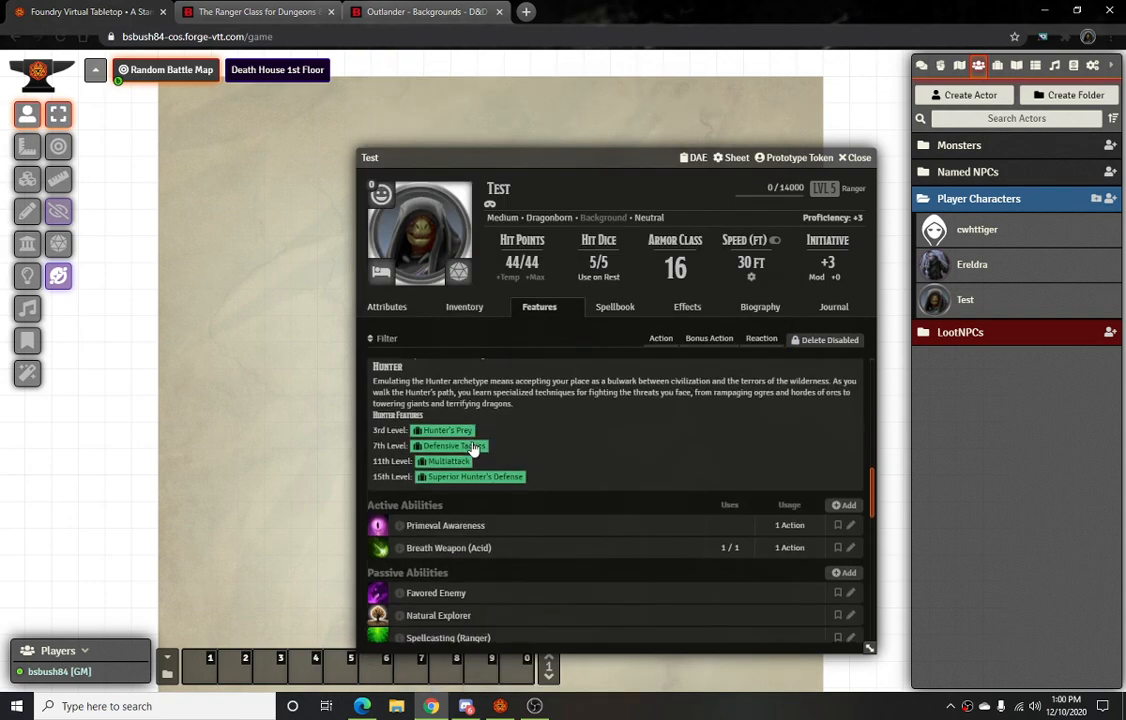
{"action": "scroll", "coordinate": [505, 465], "scroll_direction": "up", "scroll_amount": 4}
{"action": "scroll", "coordinate": [511, 473], "scroll_direction": "up", "scroll_amount": 1}
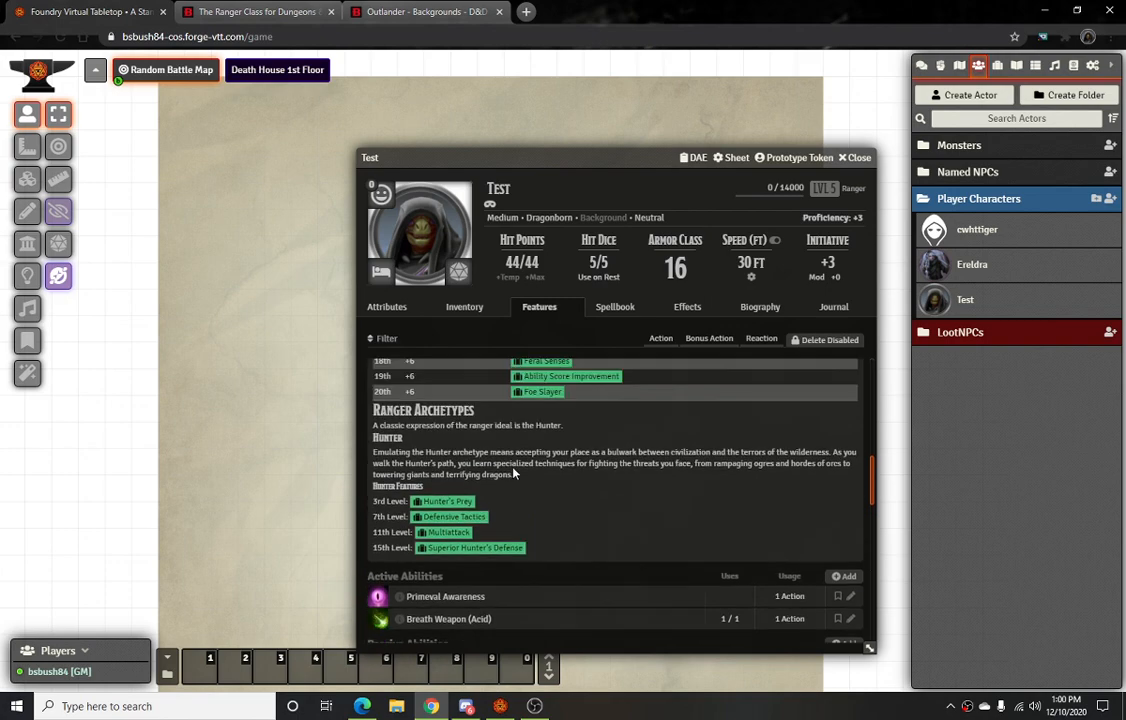
{"action": "scroll", "coordinate": [496, 472], "scroll_direction": "up", "scroll_amount": 4}
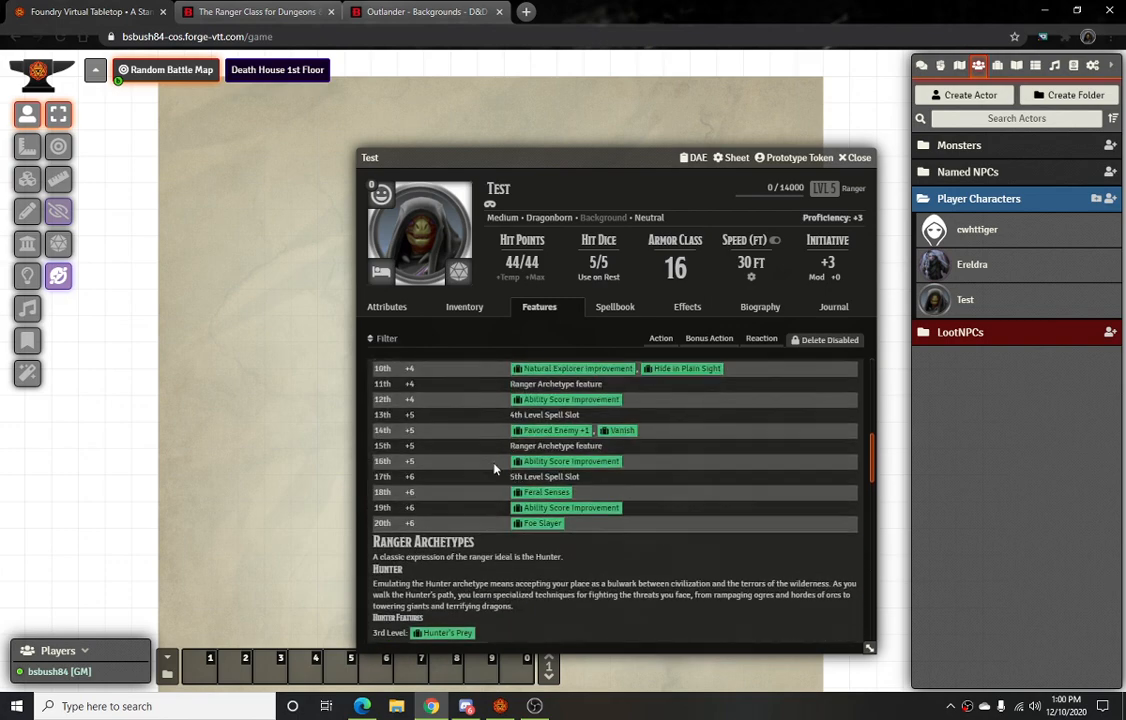
{"action": "scroll", "coordinate": [428, 404], "scroll_direction": "up", "scroll_amount": 3}
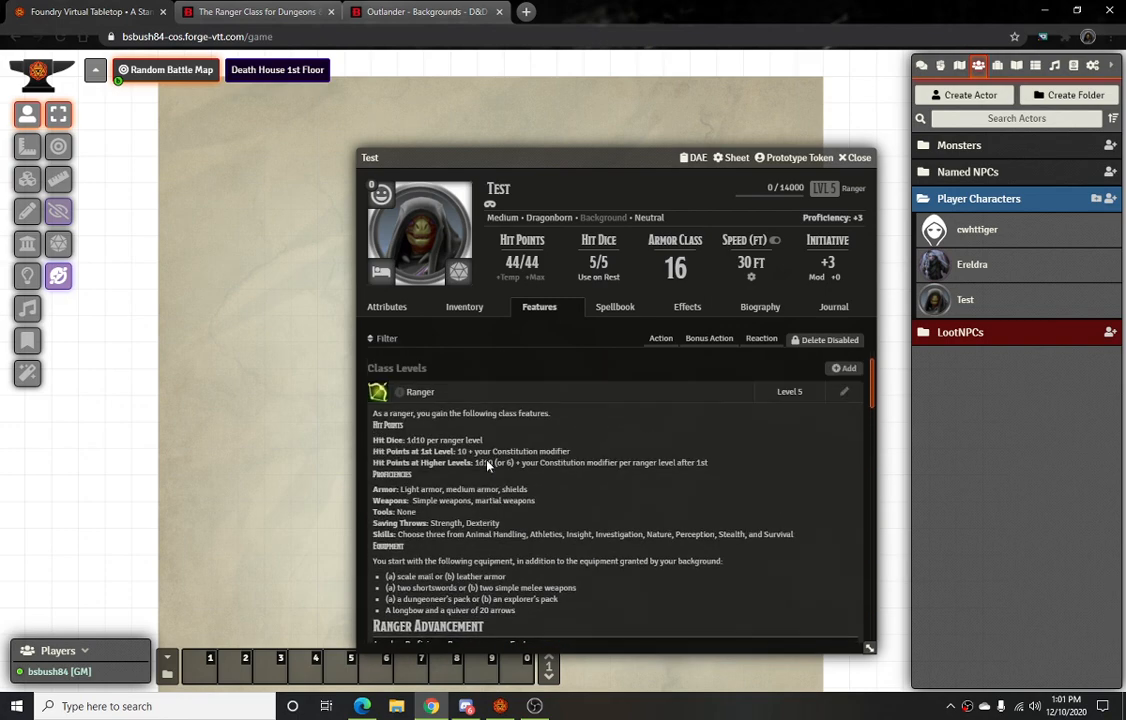
{"action": "left_click", "coordinate": [423, 404]}
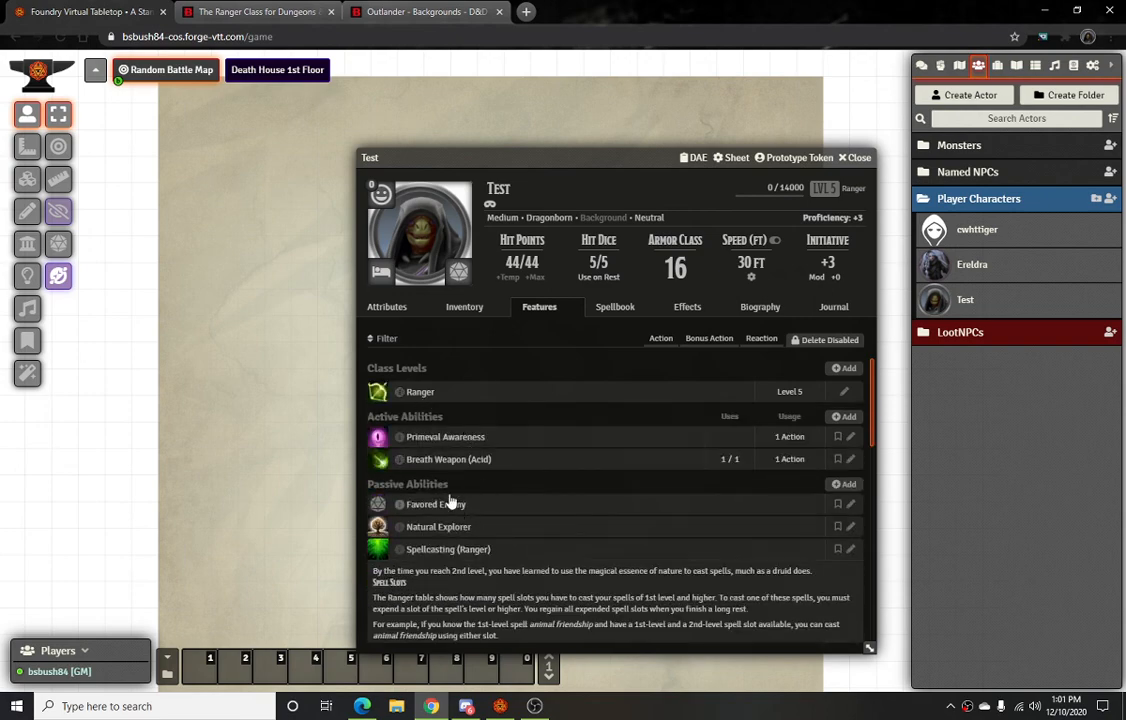
Switch to D&D Beyond in the Outlander background's browser tab and open the Ranger class page there
{"action": "left_click", "coordinate": [425, 12]}
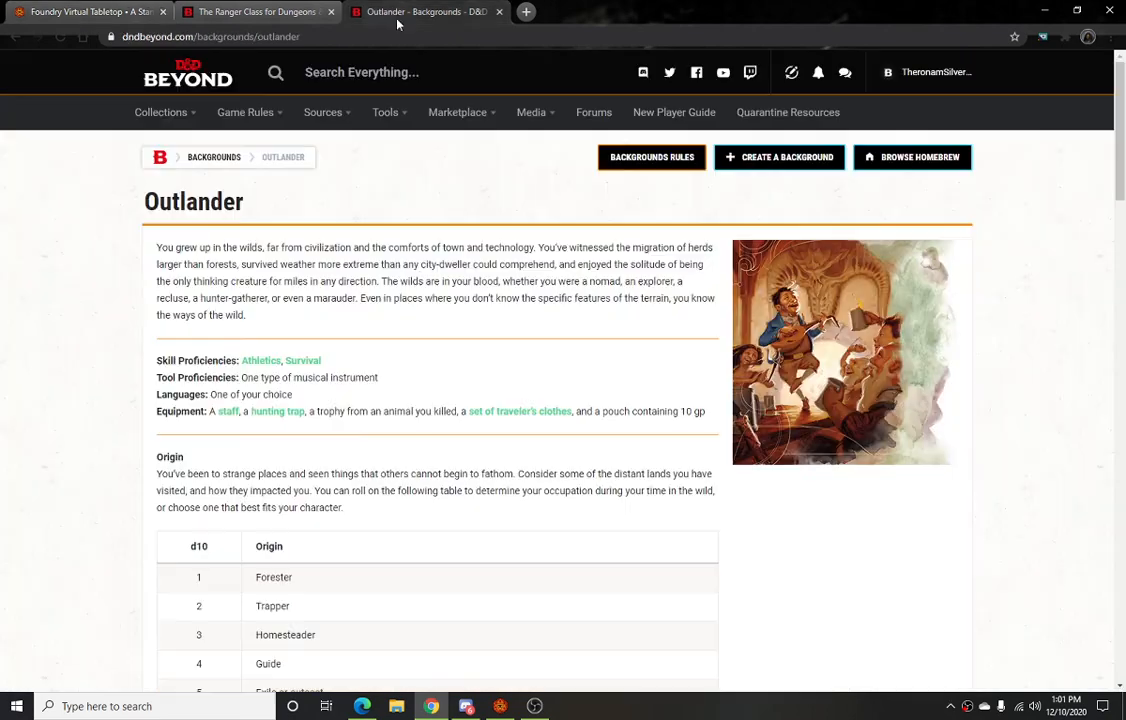
{"action": "left_click", "coordinate": [18, 37]}
{"action": "scroll", "coordinate": [341, 246], "scroll_direction": "up", "scroll_amount": 6}
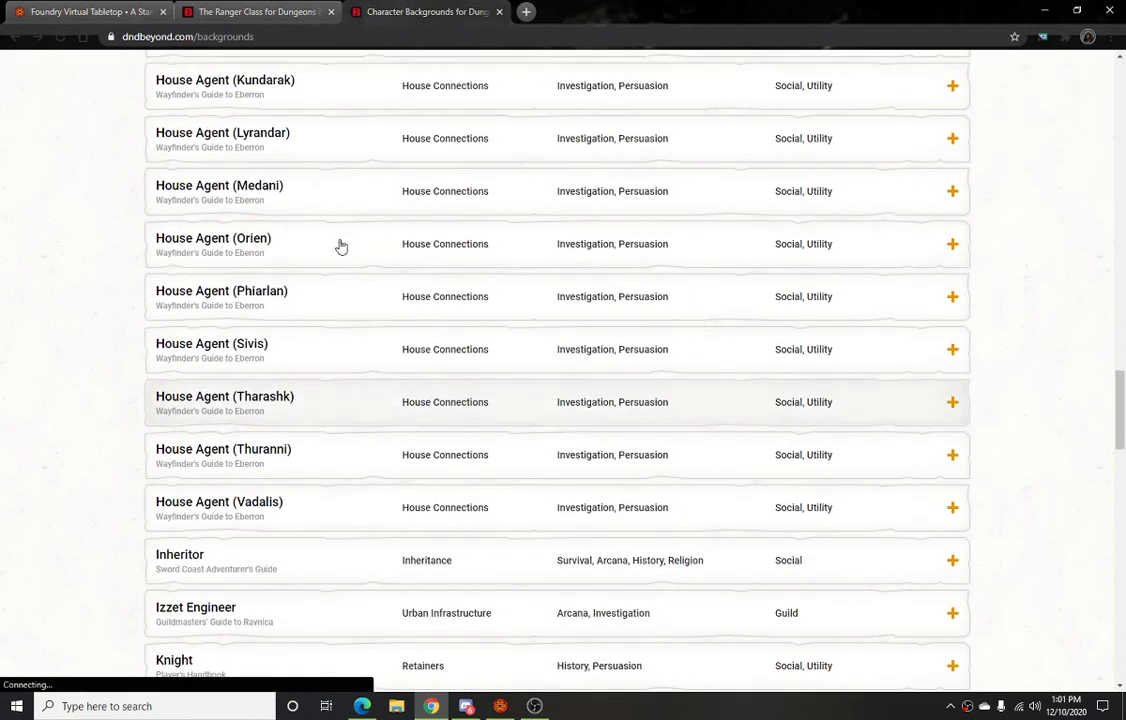
{"action": "scroll", "coordinate": [341, 246], "scroll_direction": "up", "scroll_amount": 14}
{"action": "left_click", "coordinate": [18, 38]}
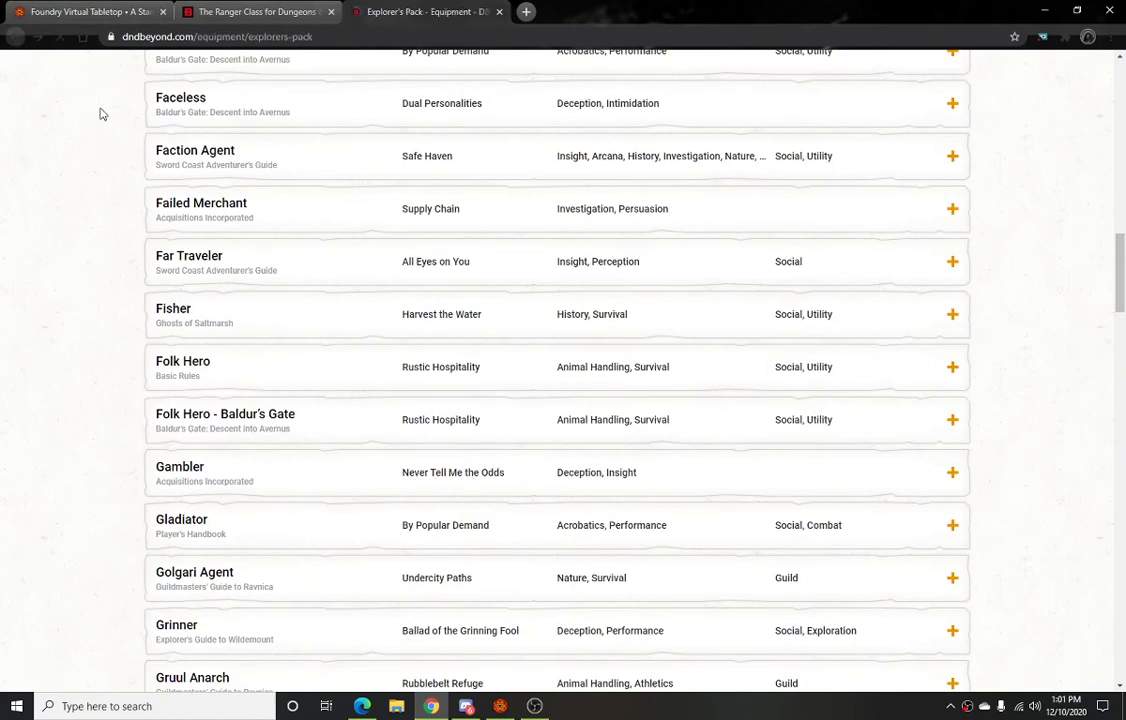
{"action": "mouse_move", "coordinate": [278, 116]}
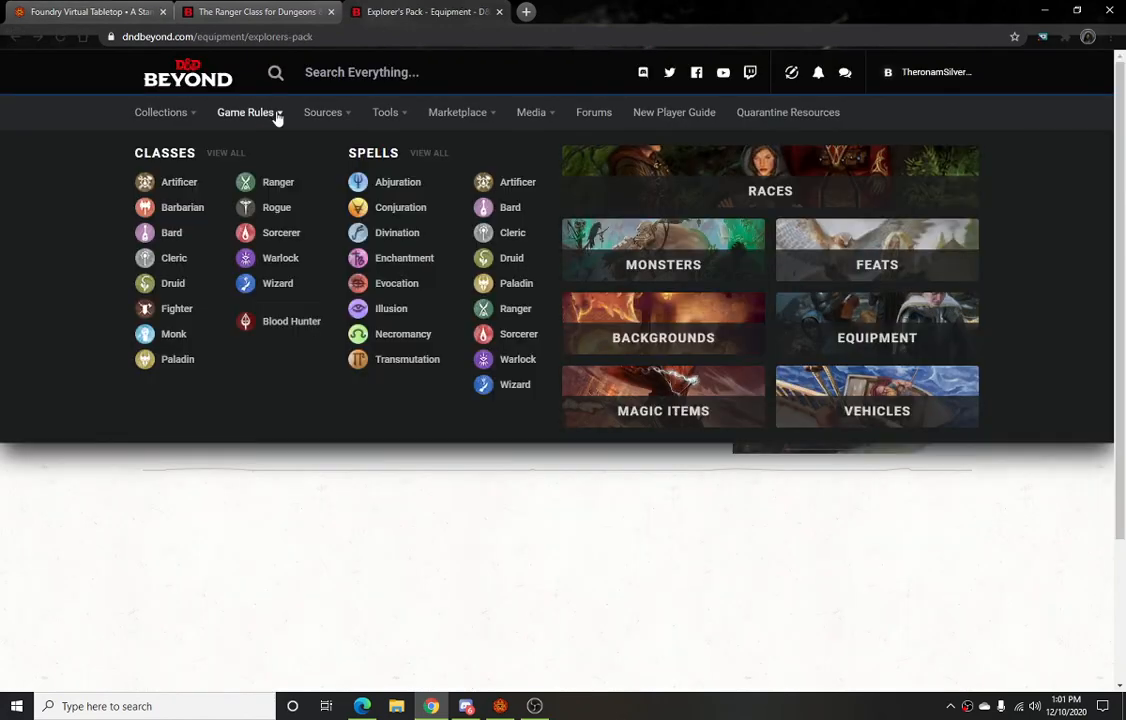
{"action": "left_click", "coordinate": [280, 184]}
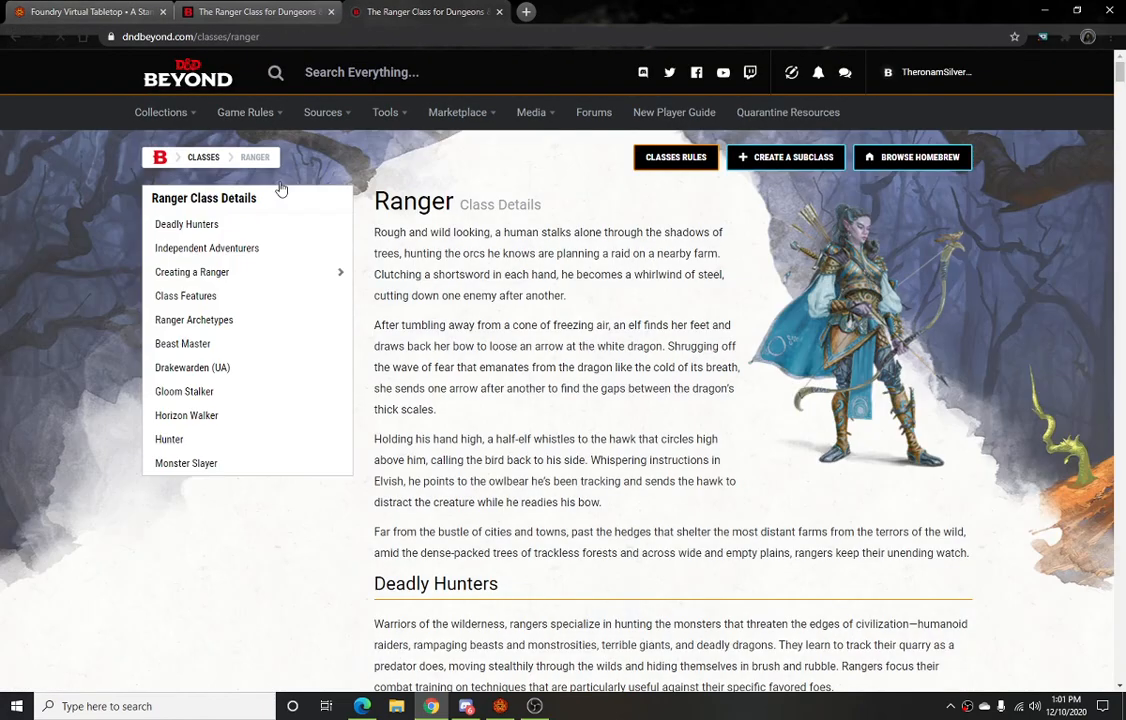
Look through the Ranger class page, covering the Ranger table, class features, and the Beast Master and Drakewarden archetypes
{"action": "left_click", "coordinate": [232, 274]}
{"action": "scroll", "coordinate": [505, 369], "scroll_direction": "down", "scroll_amount": 5}
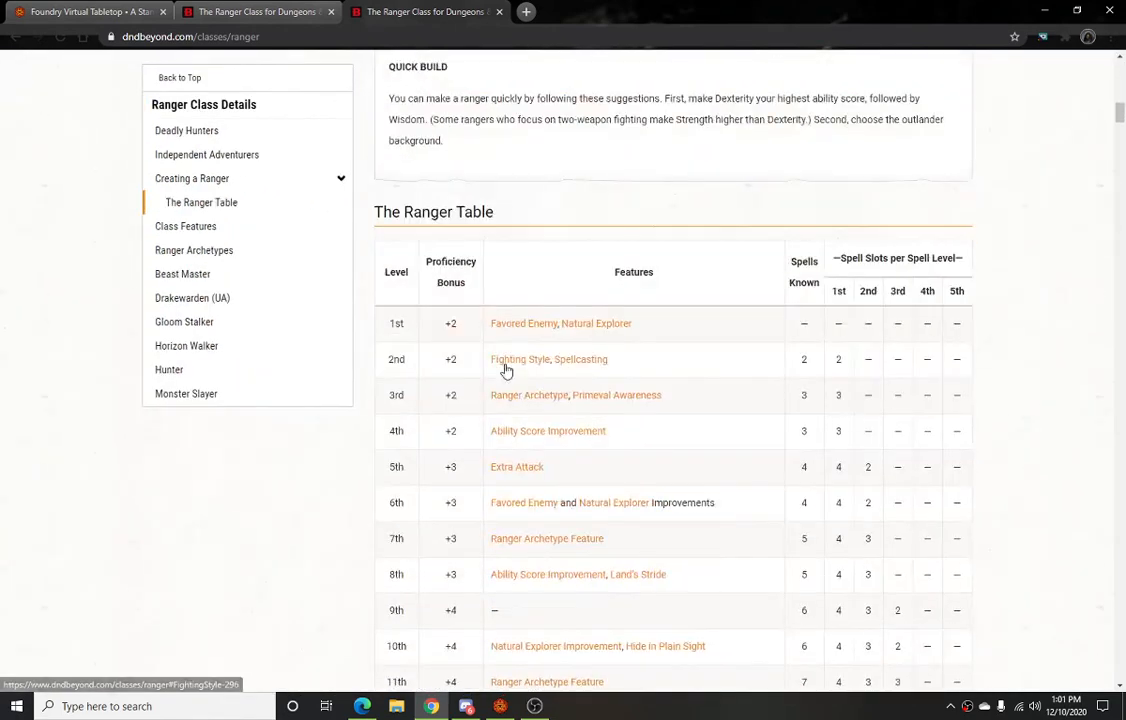
{"action": "scroll", "coordinate": [505, 369], "scroll_direction": "down", "scroll_amount": 13}
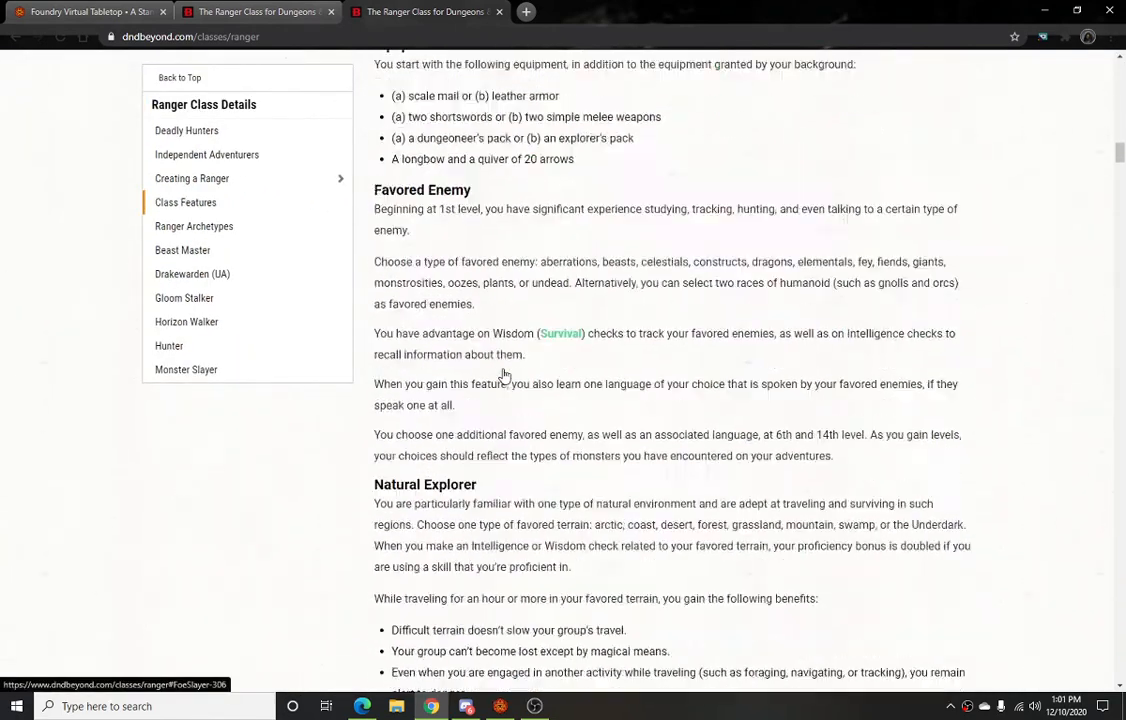
{"action": "scroll", "coordinate": [505, 373], "scroll_direction": "down", "scroll_amount": 15}
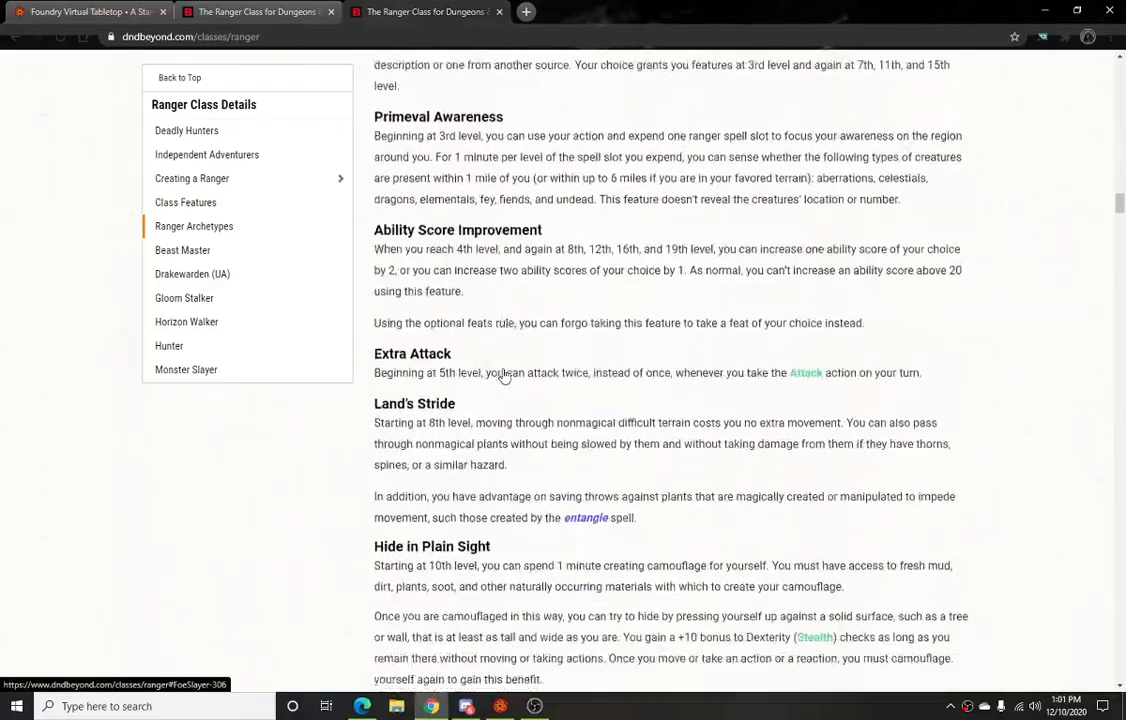
{"action": "scroll", "coordinate": [505, 373], "scroll_direction": "down", "scroll_amount": 8}
{"action": "scroll", "coordinate": [503, 369], "scroll_direction": "up", "scroll_amount": 6}
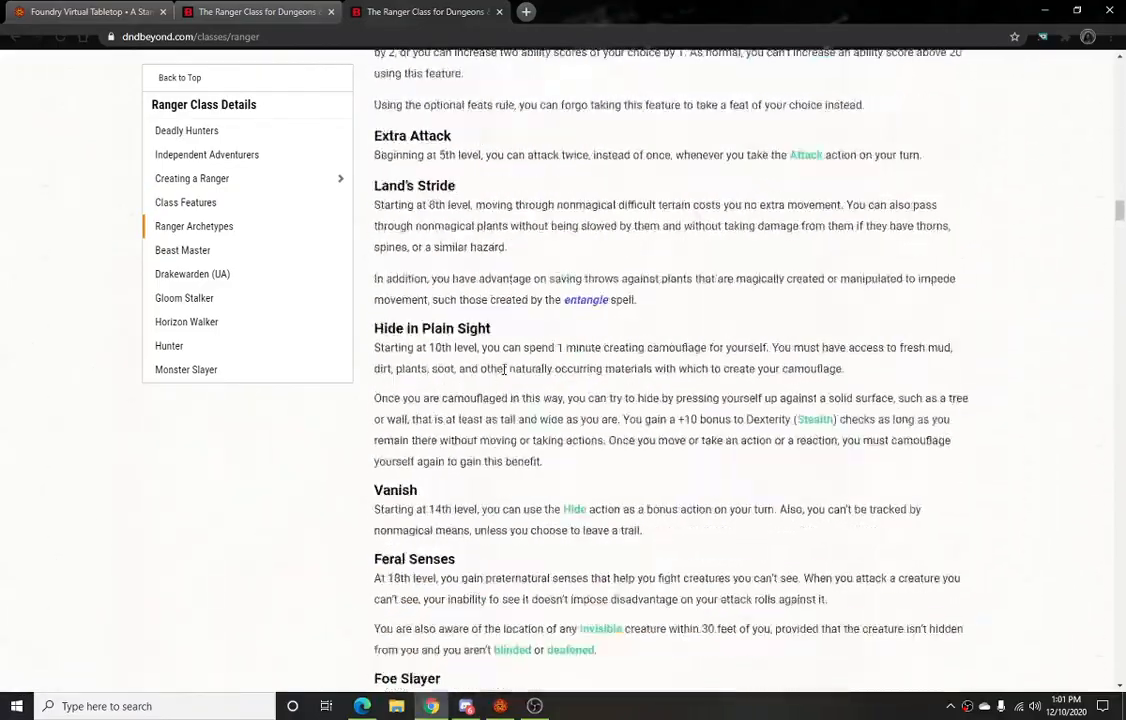
{"action": "scroll", "coordinate": [503, 369], "scroll_direction": "up", "scroll_amount": 8}
{"action": "scroll", "coordinate": [505, 373], "scroll_direction": "down", "scroll_amount": 20}
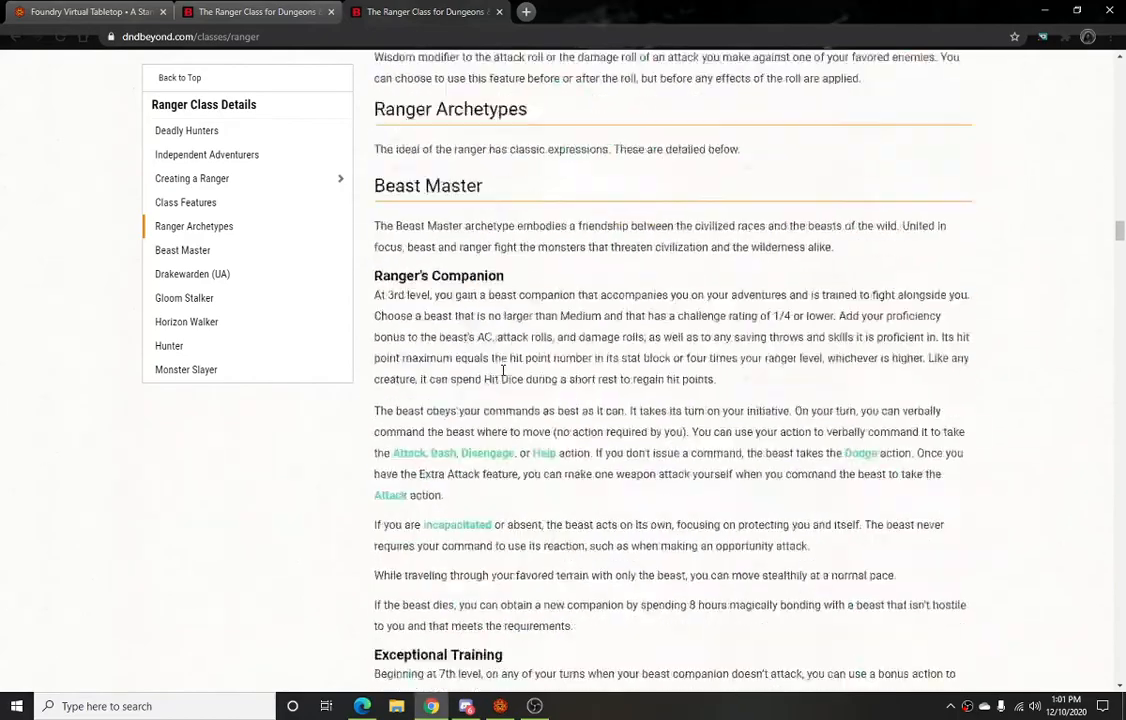
{"action": "scroll", "coordinate": [505, 375], "scroll_direction": "down", "scroll_amount": 10}
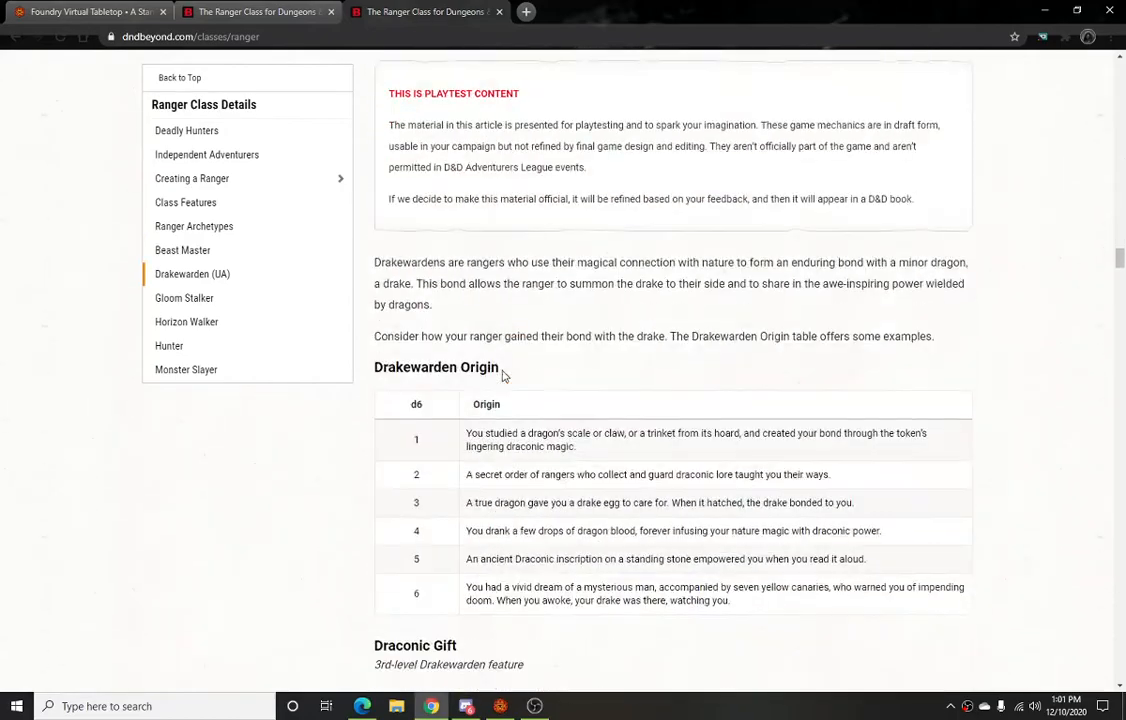
{"action": "scroll", "coordinate": [503, 376], "scroll_direction": "down", "scroll_amount": 3}
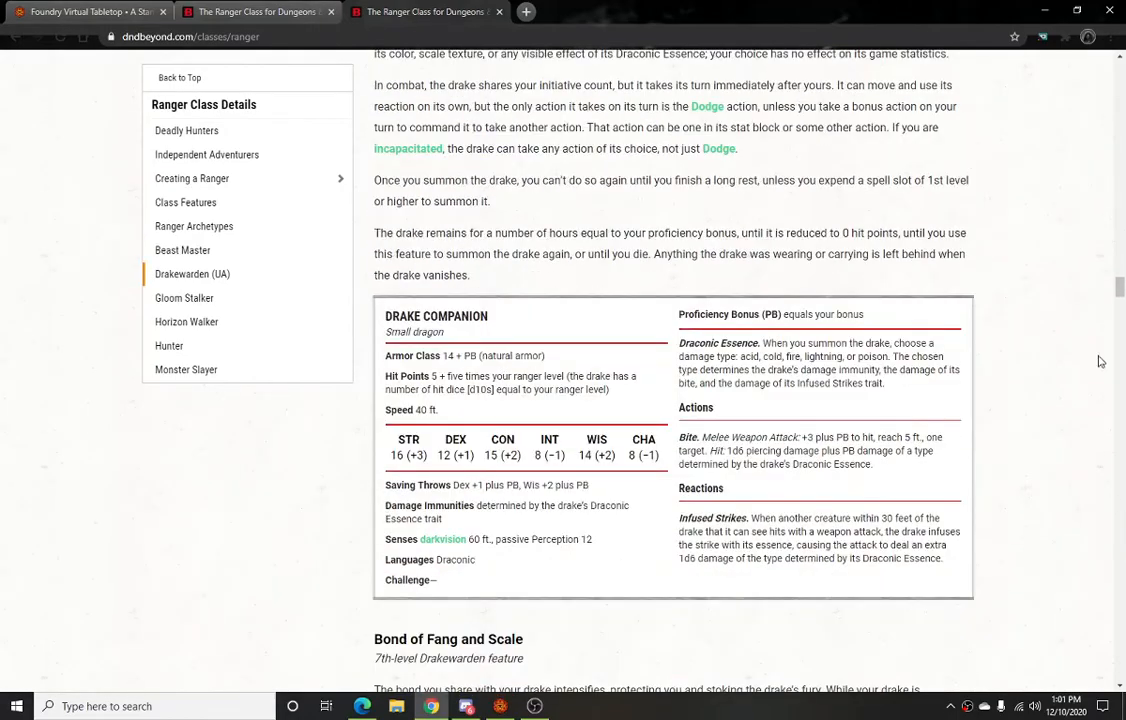
Go back to the Ranger table, follow its Spellcasting feature, and open the linked ranger spell listing
{"action": "left_click_drag", "start_coordinate": [1120, 290], "coordinate": [1101, 117]}
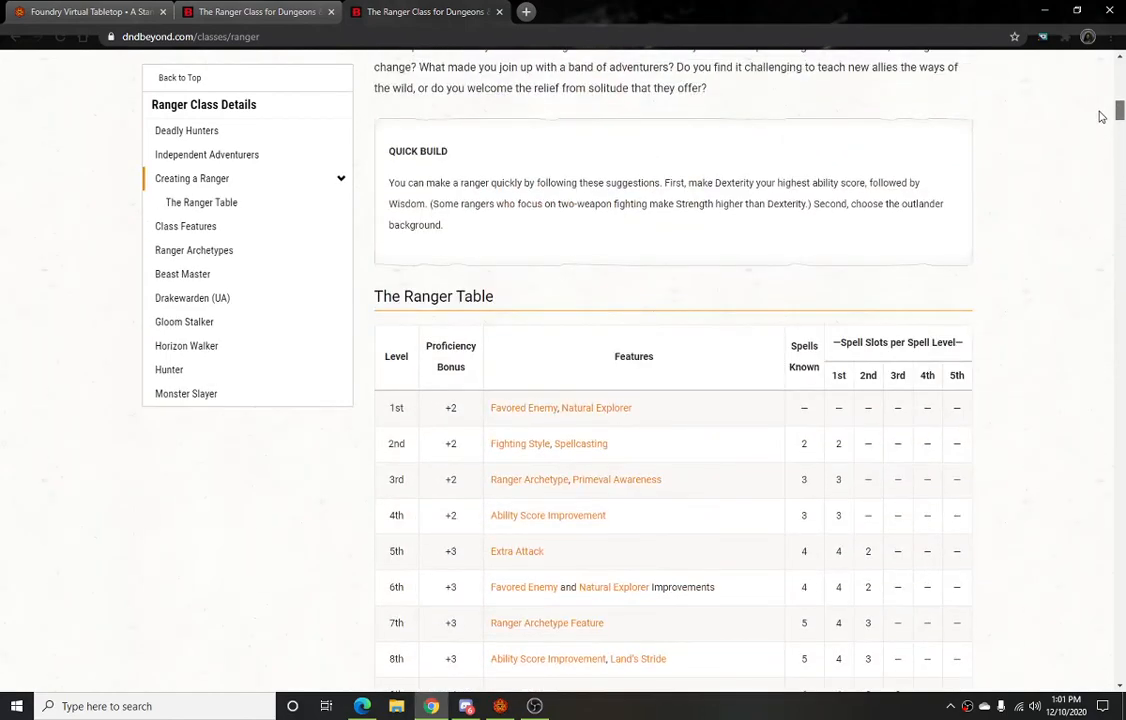
{"action": "left_click", "coordinate": [565, 445]}
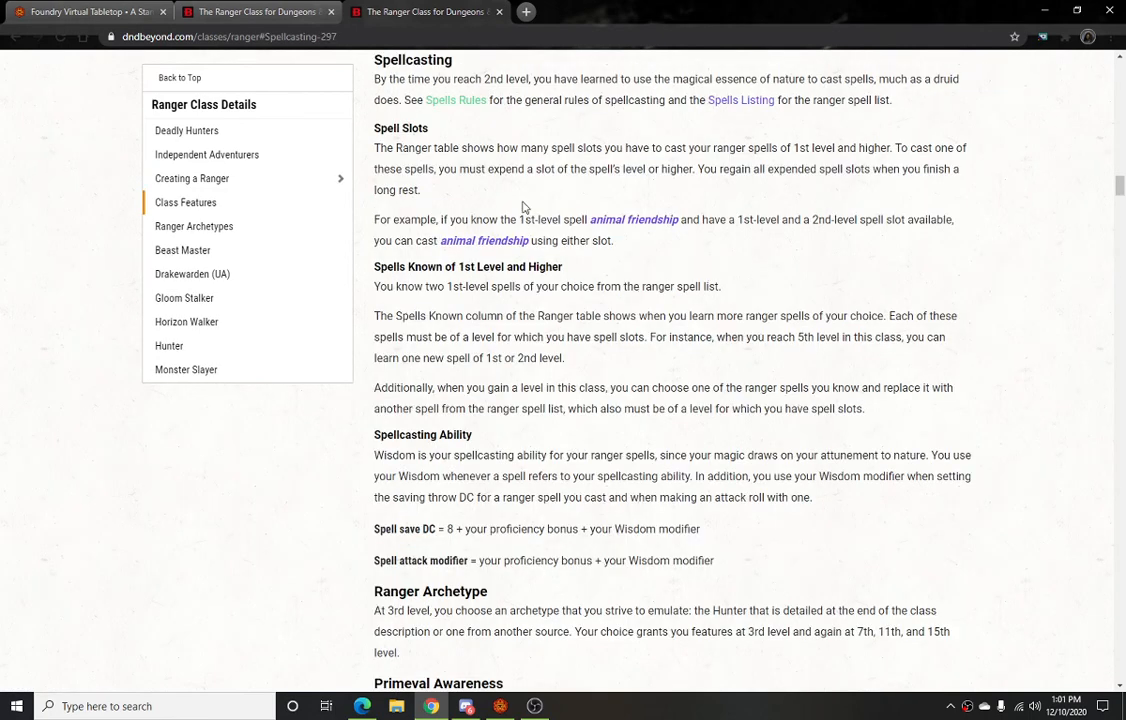
{"action": "left_click", "coordinate": [738, 100]}
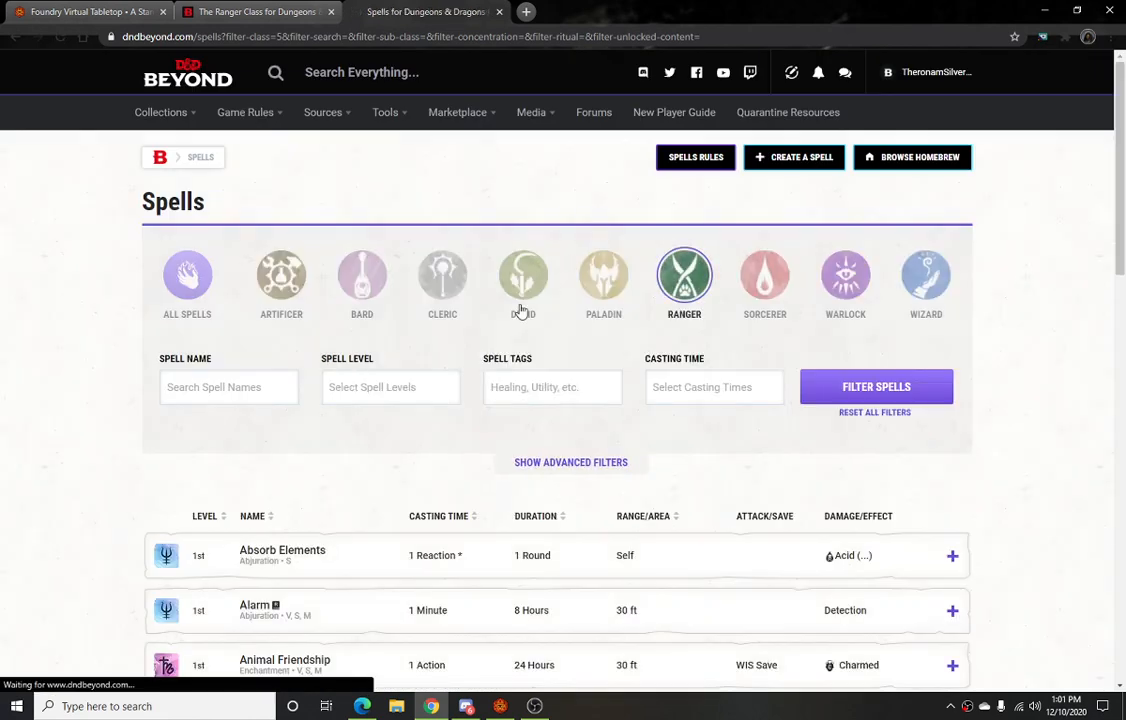
Browse the ranger spell list, examining the names and levels of the available spells
{"action": "scroll", "coordinate": [207, 446], "scroll_direction": "down", "scroll_amount": 2}
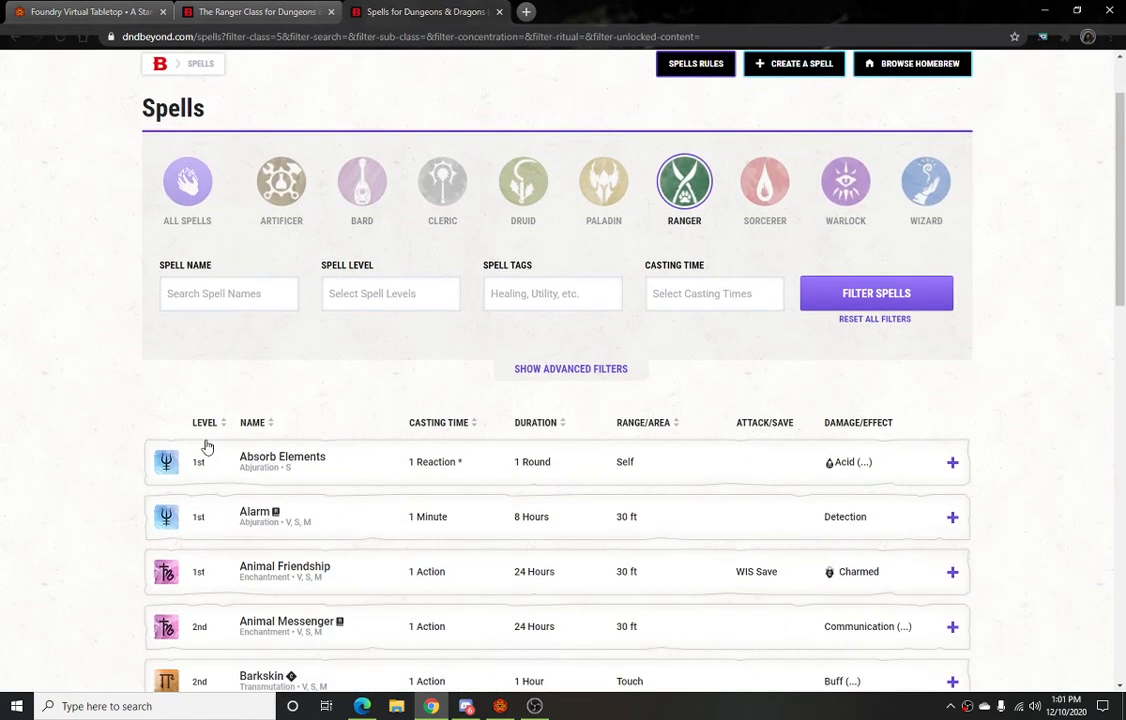
{"action": "scroll", "coordinate": [207, 446], "scroll_direction": "down", "scroll_amount": 2}
{"action": "scroll", "coordinate": [336, 342], "scroll_direction": "down", "scroll_amount": 1}
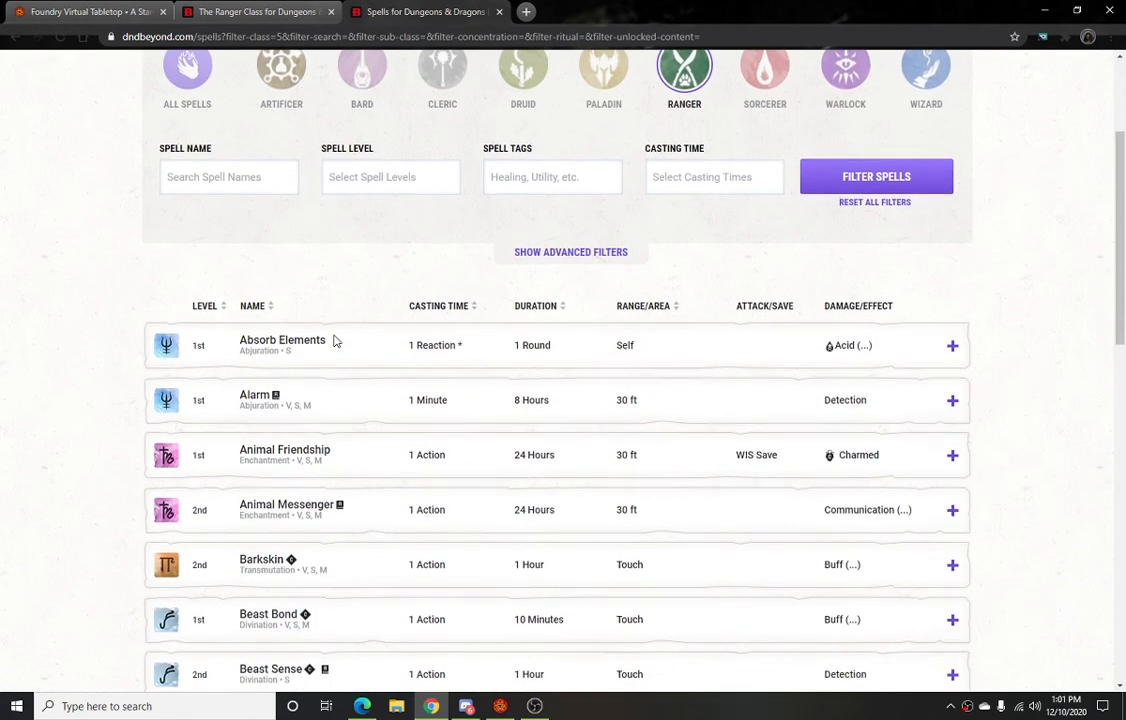
{"action": "scroll", "coordinate": [97, 345], "scroll_direction": "down", "scroll_amount": 4}
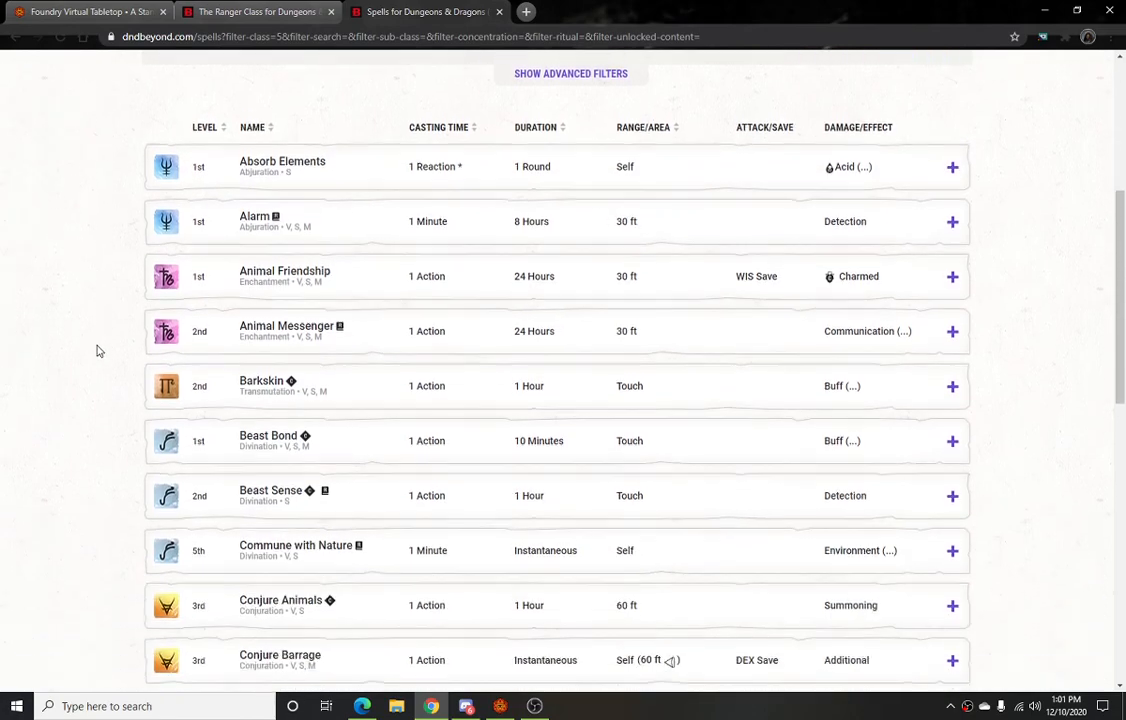
{"action": "scroll", "coordinate": [97, 350], "scroll_direction": "down", "scroll_amount": 5}
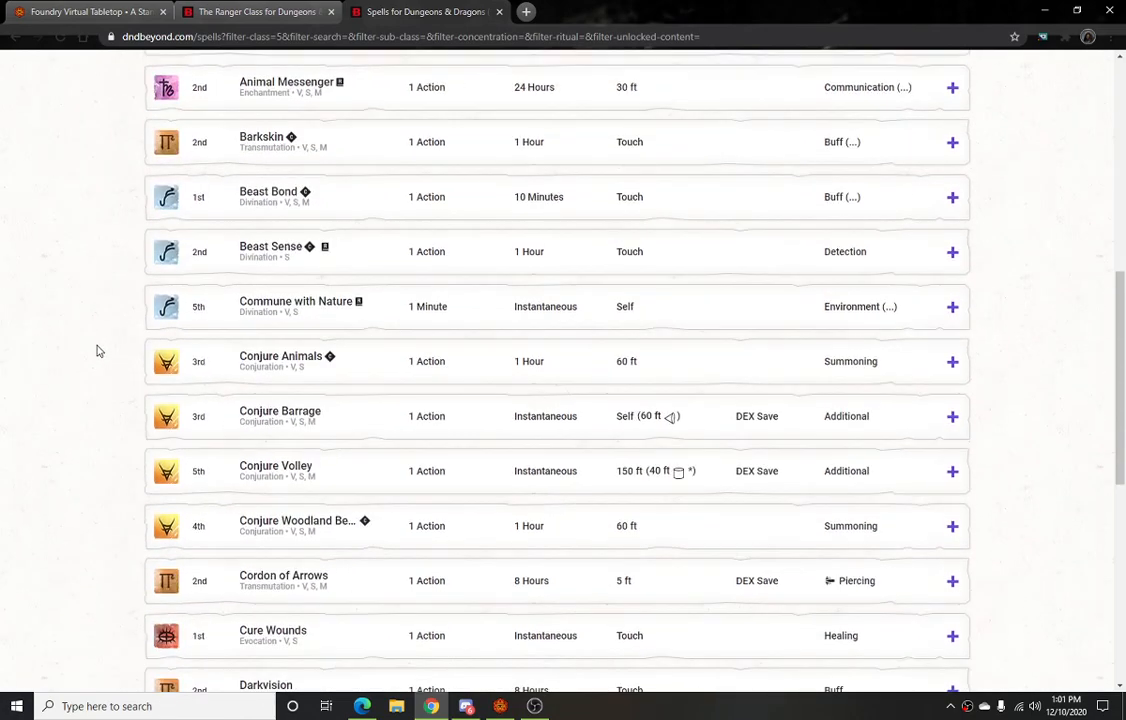
{"action": "scroll", "coordinate": [96, 350], "scroll_direction": "down", "scroll_amount": 10}
{"action": "scroll", "coordinate": [105, 330], "scroll_direction": "up", "scroll_amount": 10}
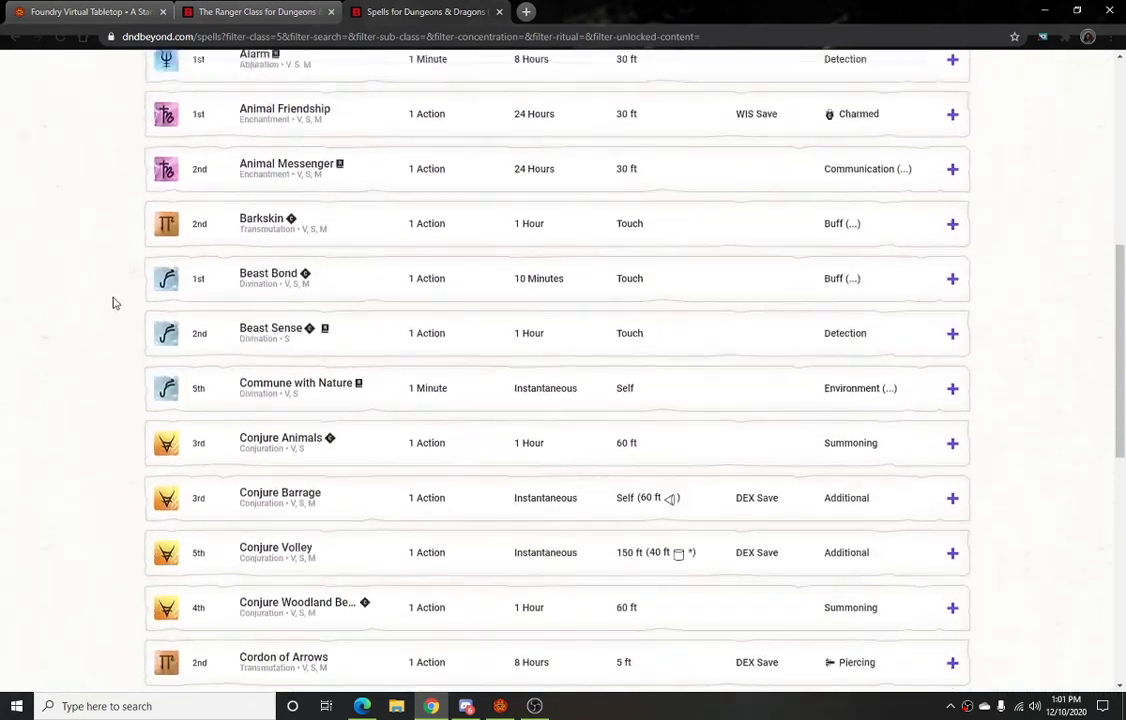
{"action": "scroll", "coordinate": [114, 303], "scroll_direction": "up", "scroll_amount": 5}
{"action": "scroll", "coordinate": [114, 303], "scroll_direction": "down", "scroll_amount": 3}
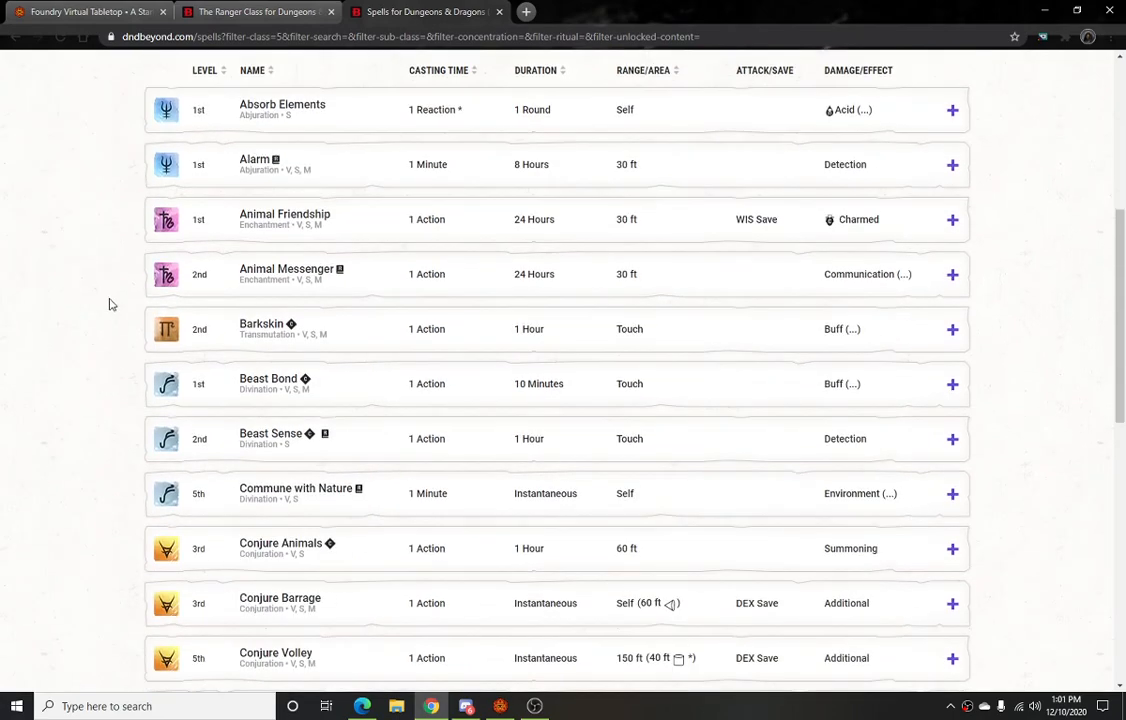
{"action": "scroll", "coordinate": [110, 304], "scroll_direction": "down", "scroll_amount": 3}
{"action": "scroll", "coordinate": [146, 334], "scroll_direction": "up", "scroll_amount": 5}
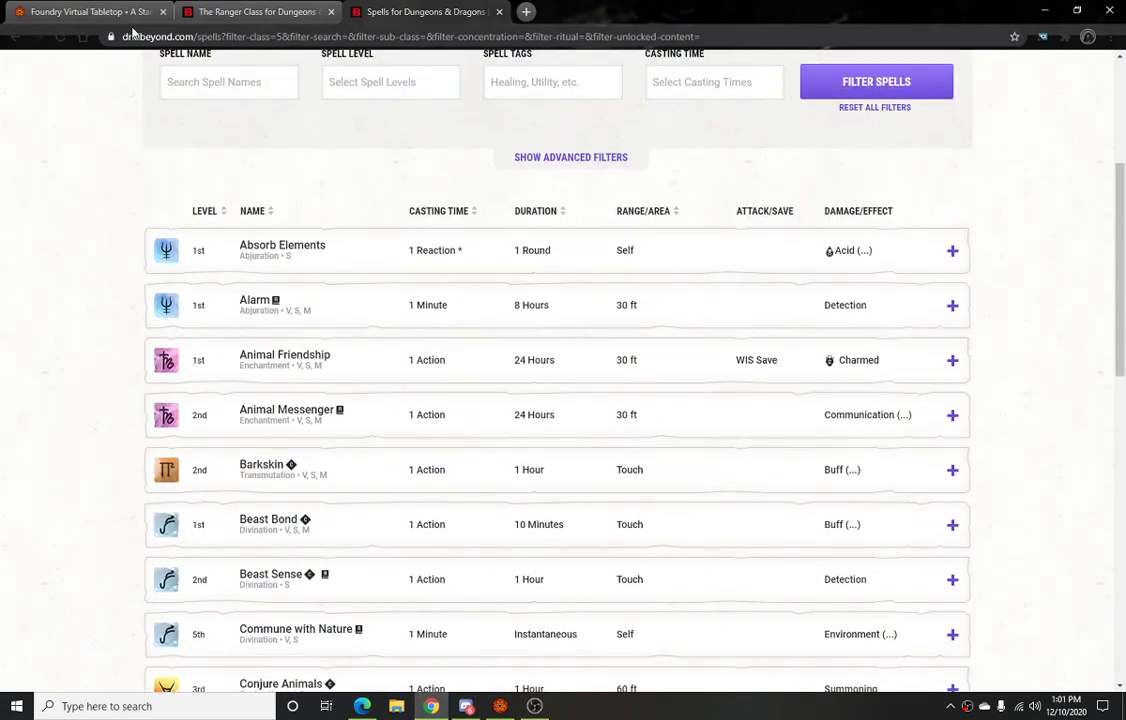
Switch back to Foundry Virtual Tabletop, reposition the Test character sheet, and review the Spellcasting (Ranger) feature's description
{"action": "left_click", "coordinate": [93, 11]}
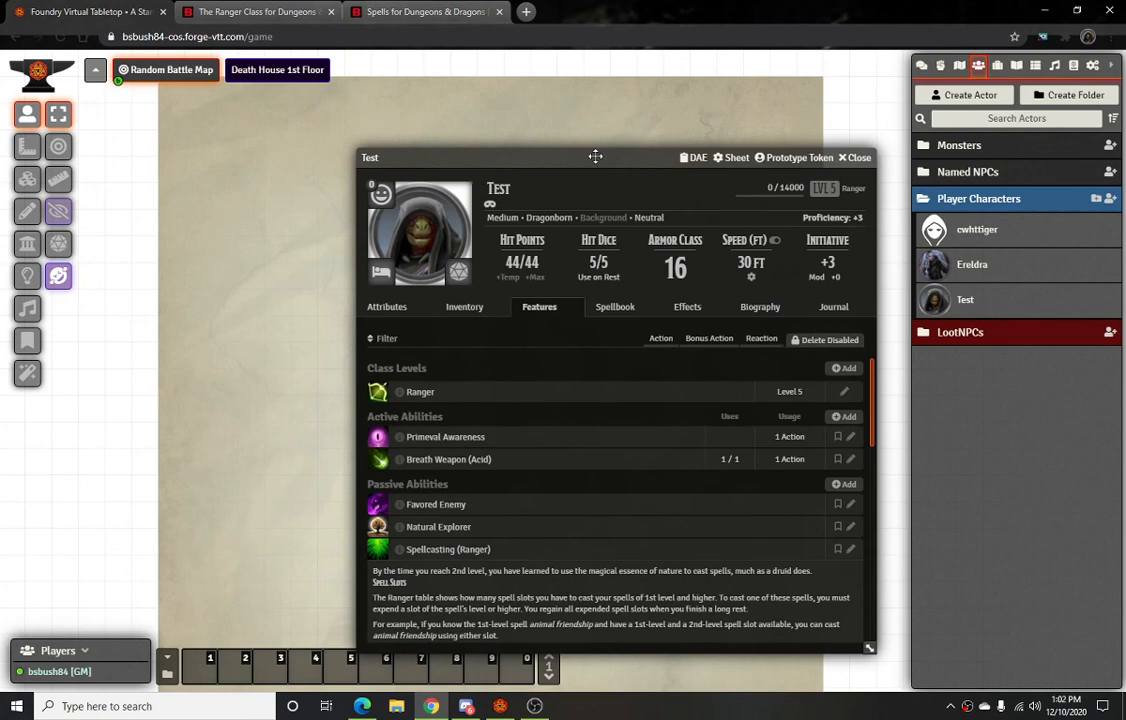
{"action": "left_click_drag", "start_coordinate": [596, 156], "coordinate": [472, 80]}
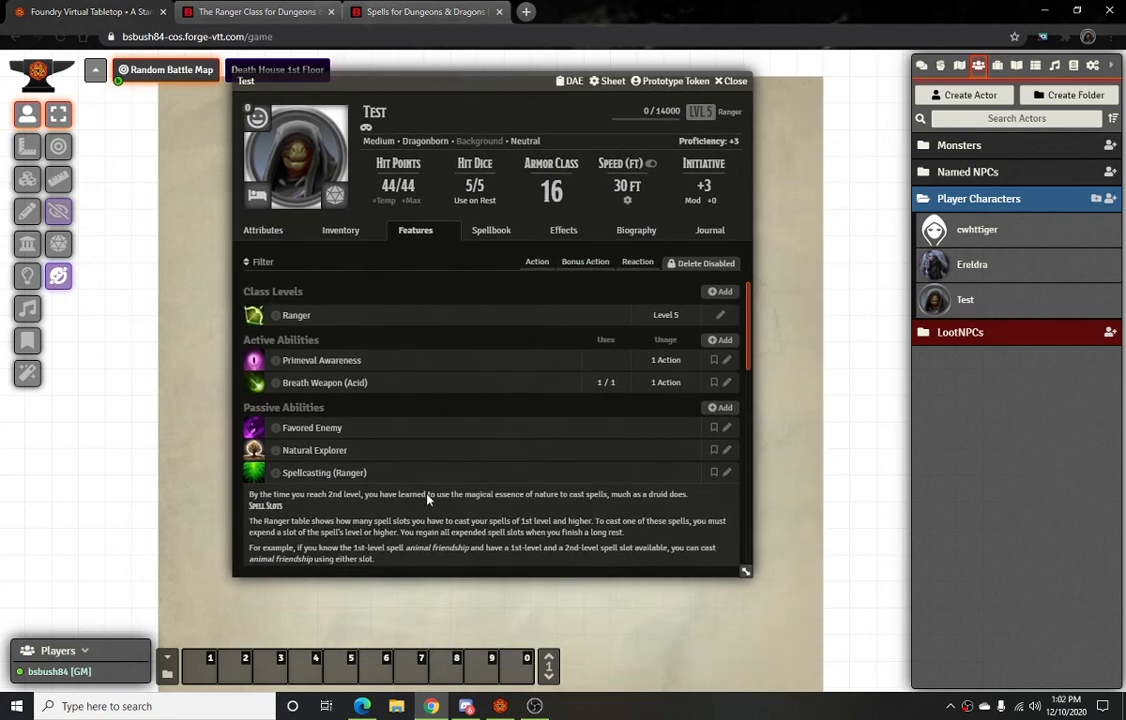
{"action": "scroll", "coordinate": [428, 500], "scroll_direction": "down", "scroll_amount": 3}
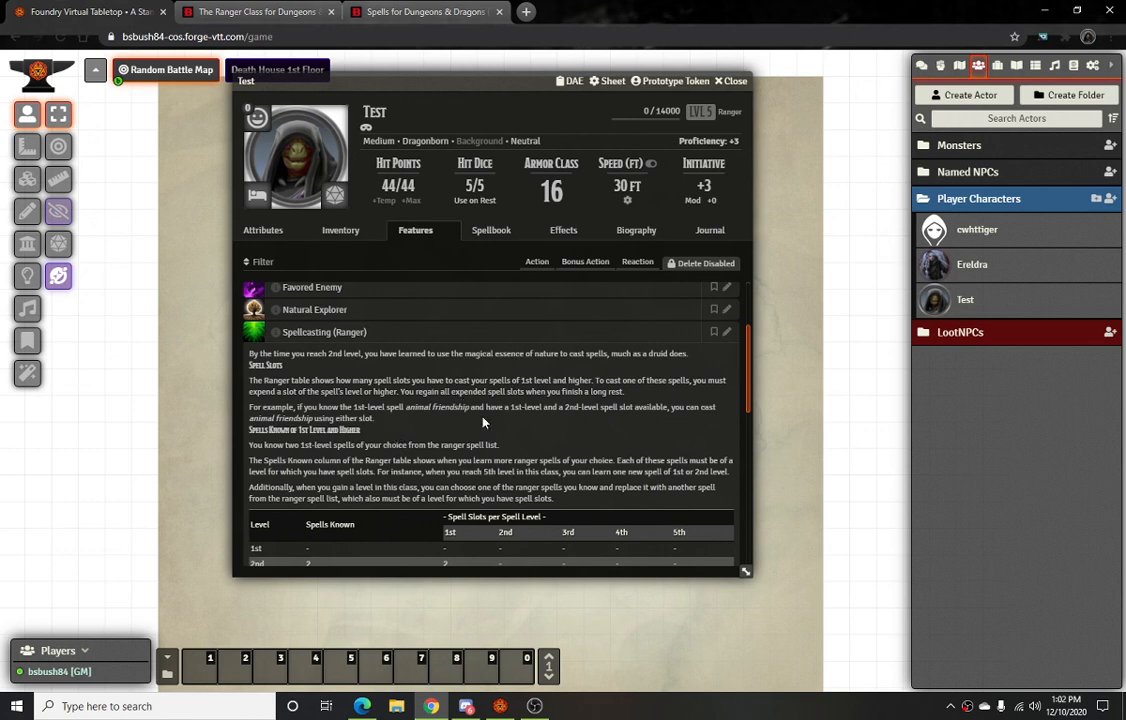
Open the Spells (SRD) compendium beside the Test sheet and add Animal Friendship to the character's spellbook
{"action": "left_click", "coordinate": [1073, 65]}
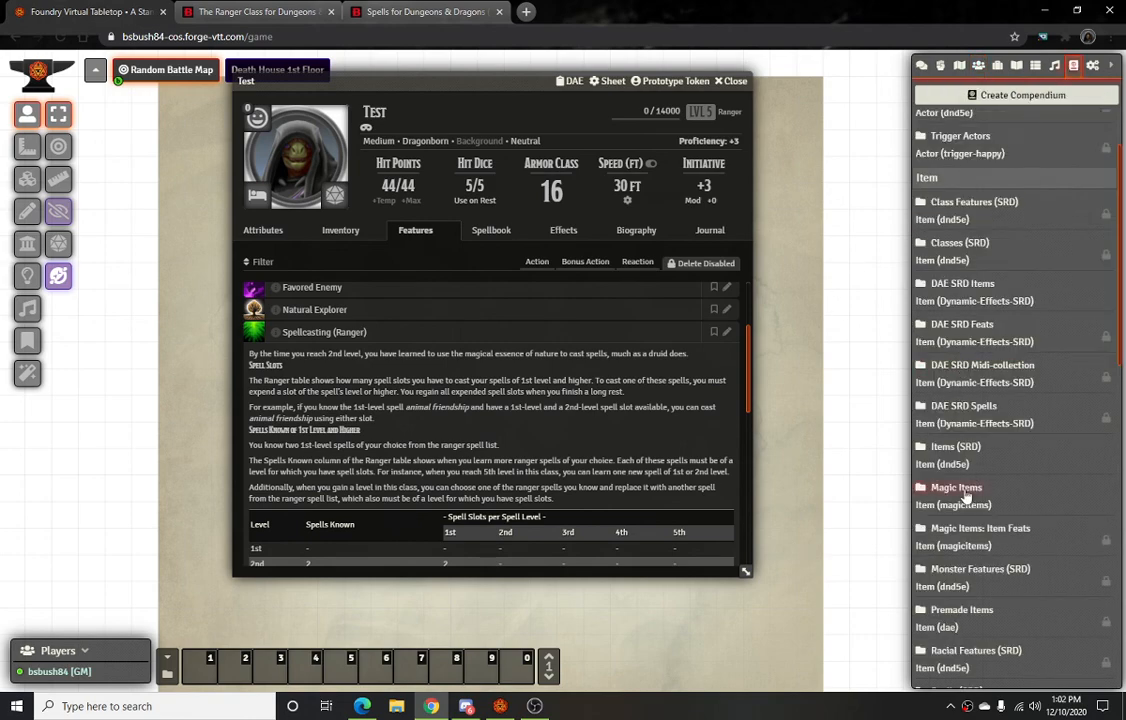
{"action": "scroll", "coordinate": [963, 606], "scroll_direction": "down", "scroll_amount": 3}
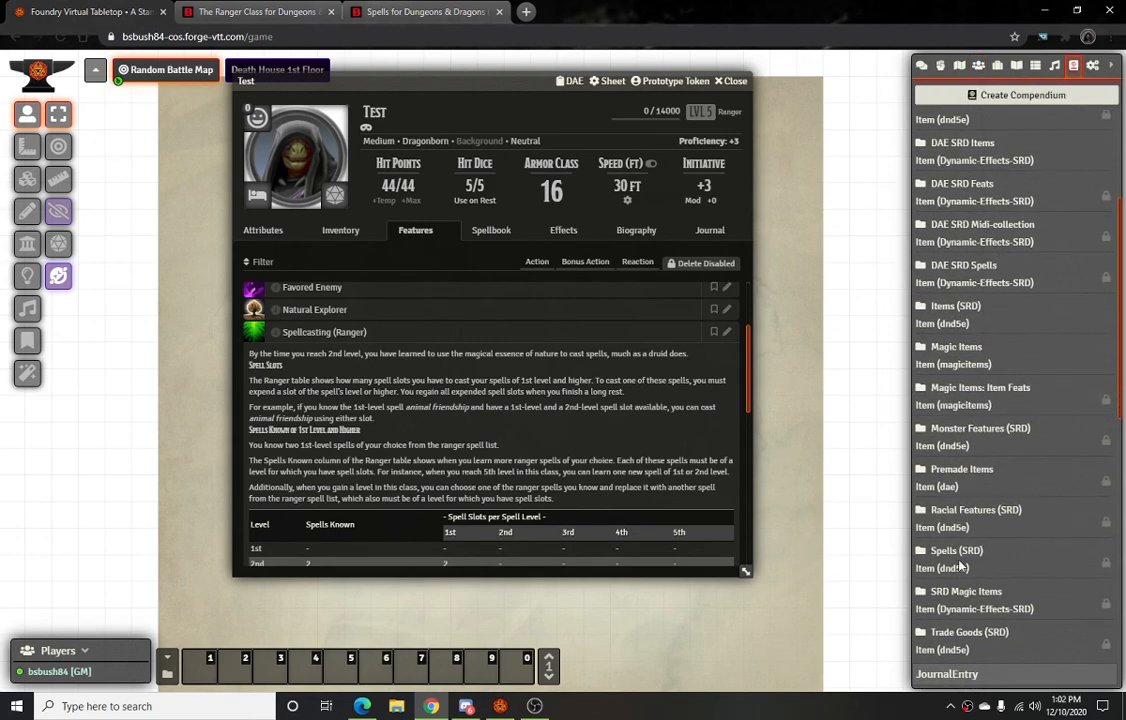
{"action": "left_click", "coordinate": [985, 560]}
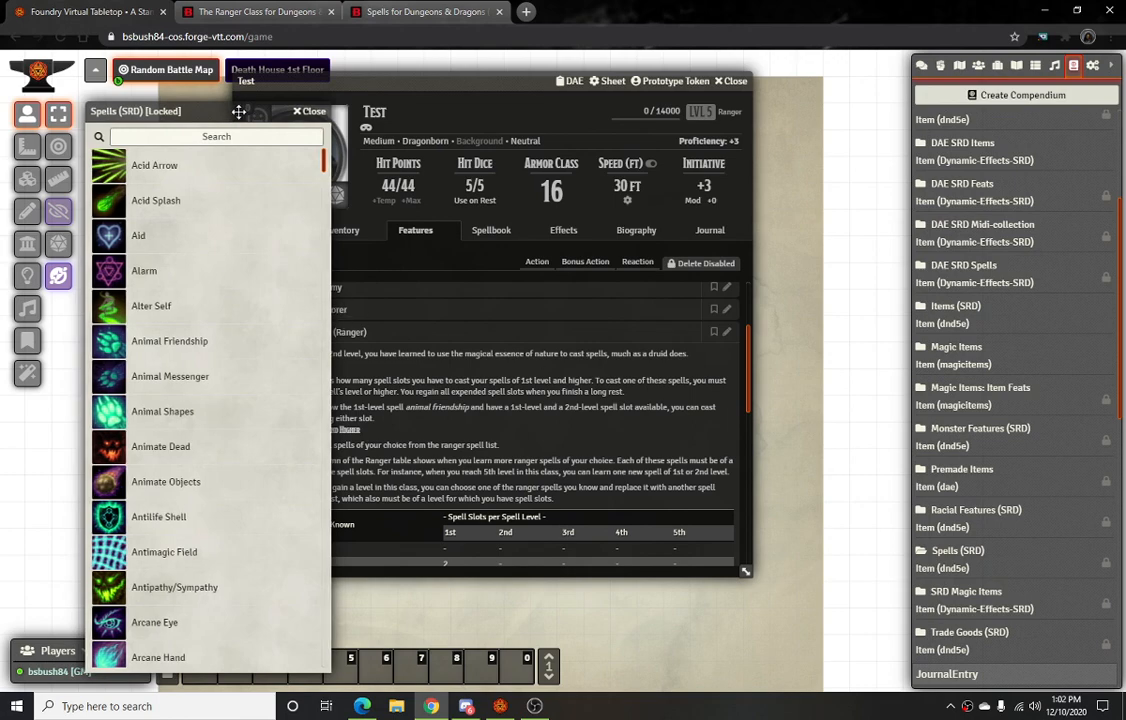
{"action": "left_click_drag", "start_coordinate": [239, 110], "coordinate": [935, 96]}
{"action": "left_click", "coordinate": [491, 230]}
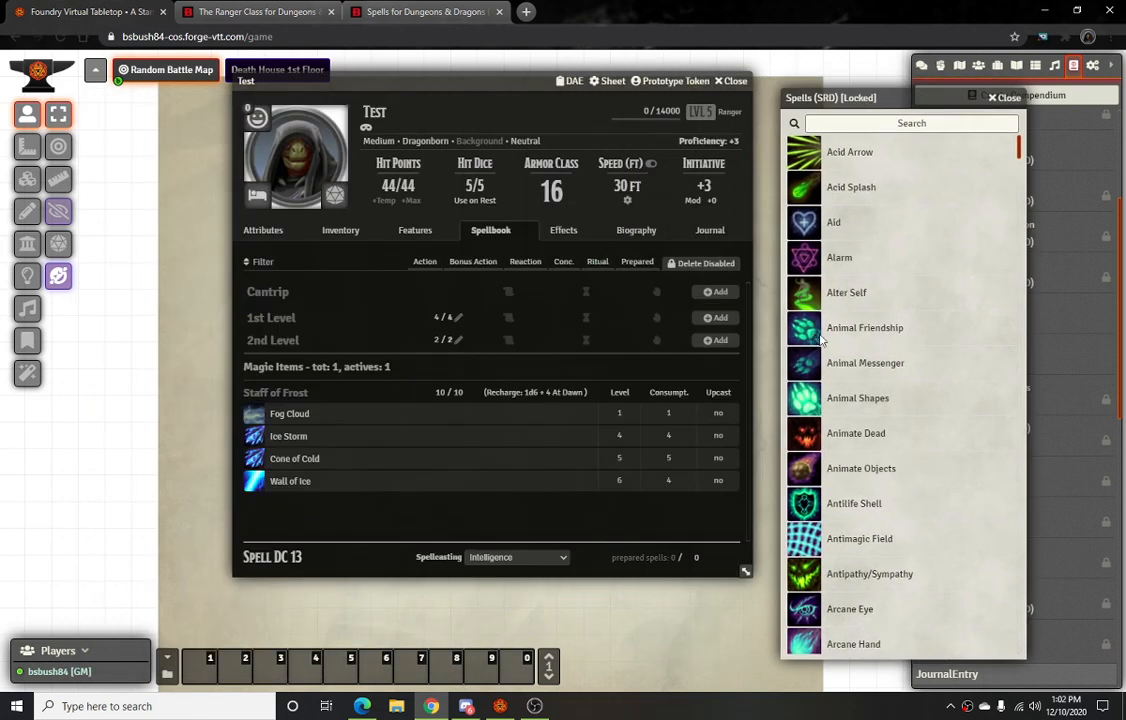
{"action": "left_click_drag", "start_coordinate": [866, 328], "coordinate": [370, 330]}
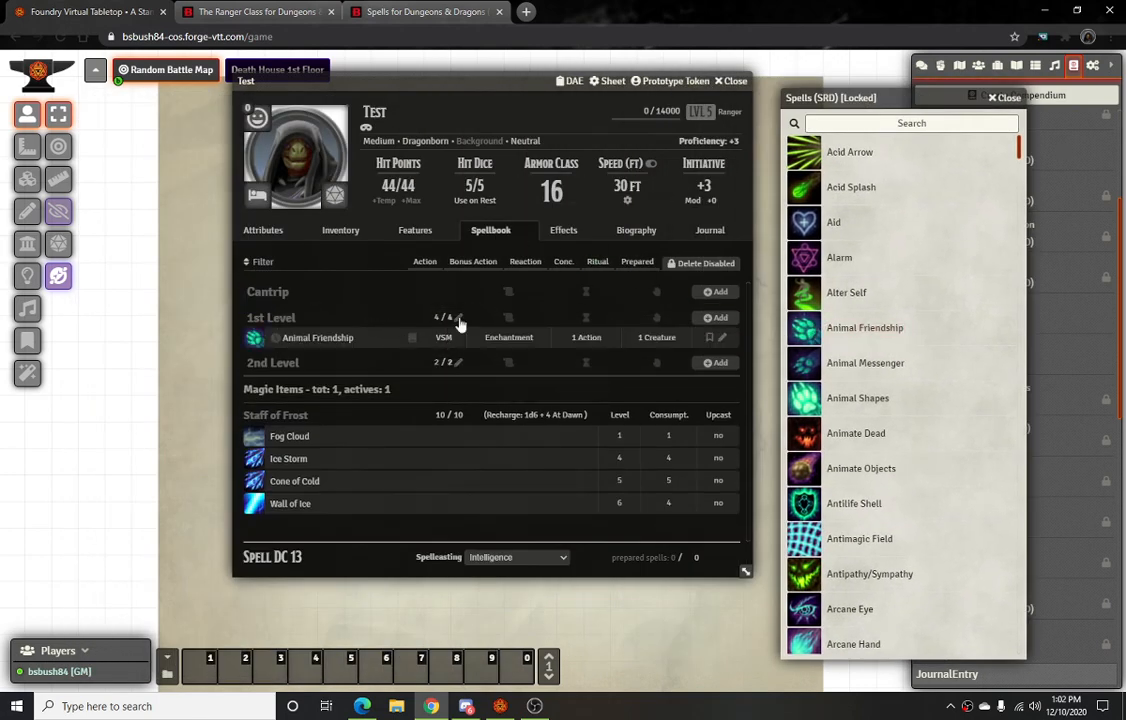
Find Cure Wounds and Hunter's Mark in the spell compendium by searching "cure" and "hunt", and add both to Test's spellbook
{"action": "left_click", "coordinate": [884, 127]}
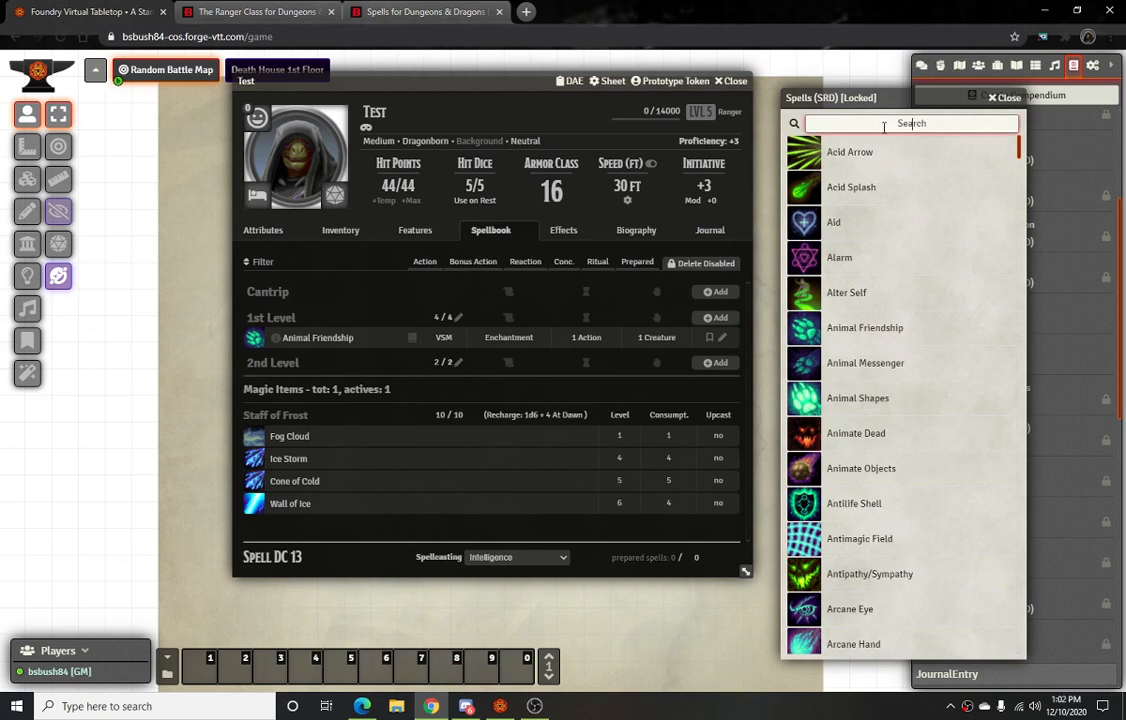
{"action": "type", "text": "cure"}
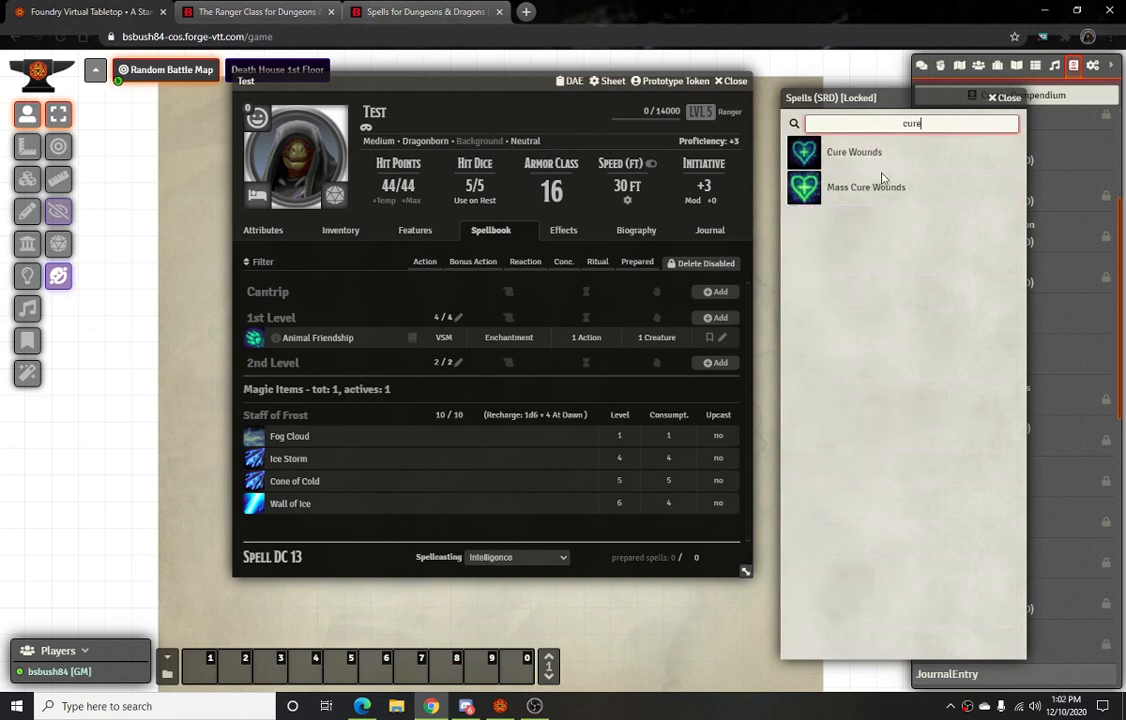
{"action": "left_click_drag", "start_coordinate": [852, 153], "coordinate": [368, 332]}
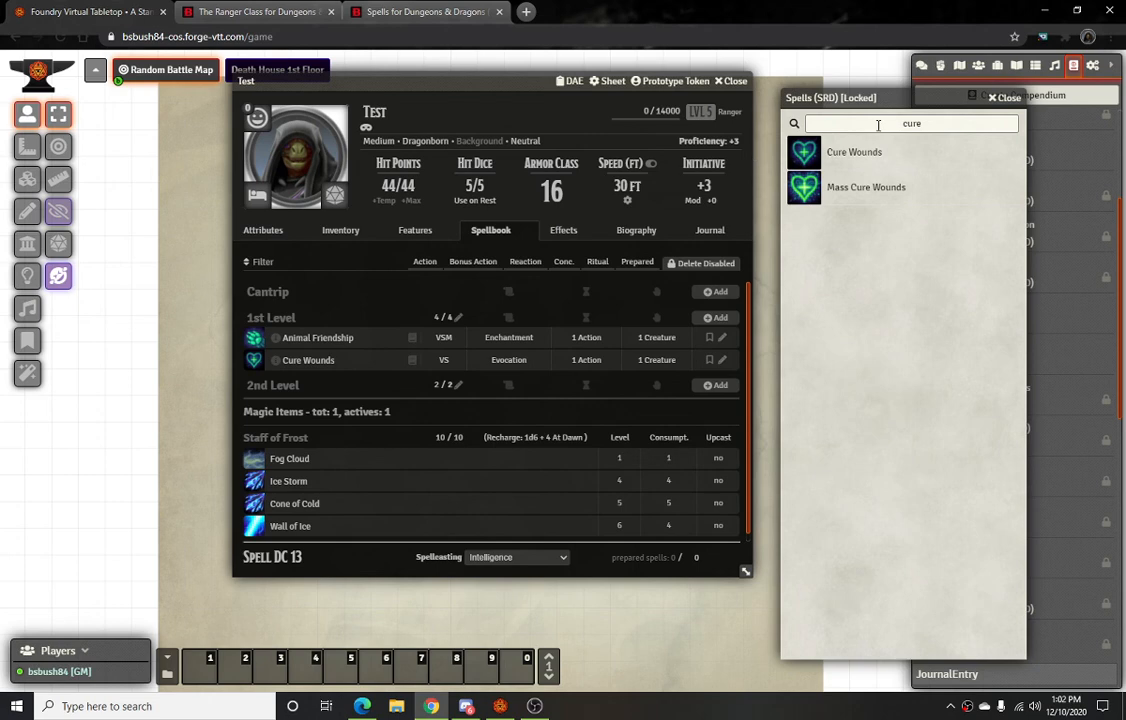
{"action": "left_click_drag", "start_coordinate": [878, 125], "coordinate": [967, 122]}
{"action": "type", "text": "hunt"}
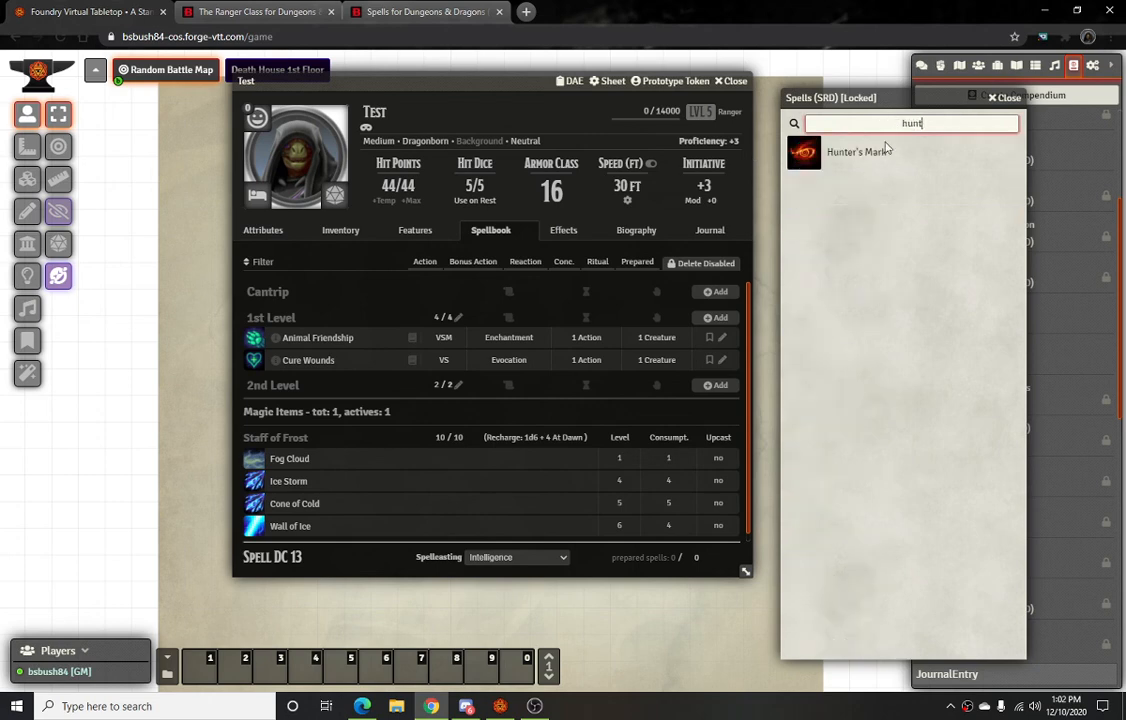
{"action": "left_click_drag", "start_coordinate": [849, 156], "coordinate": [441, 357]}
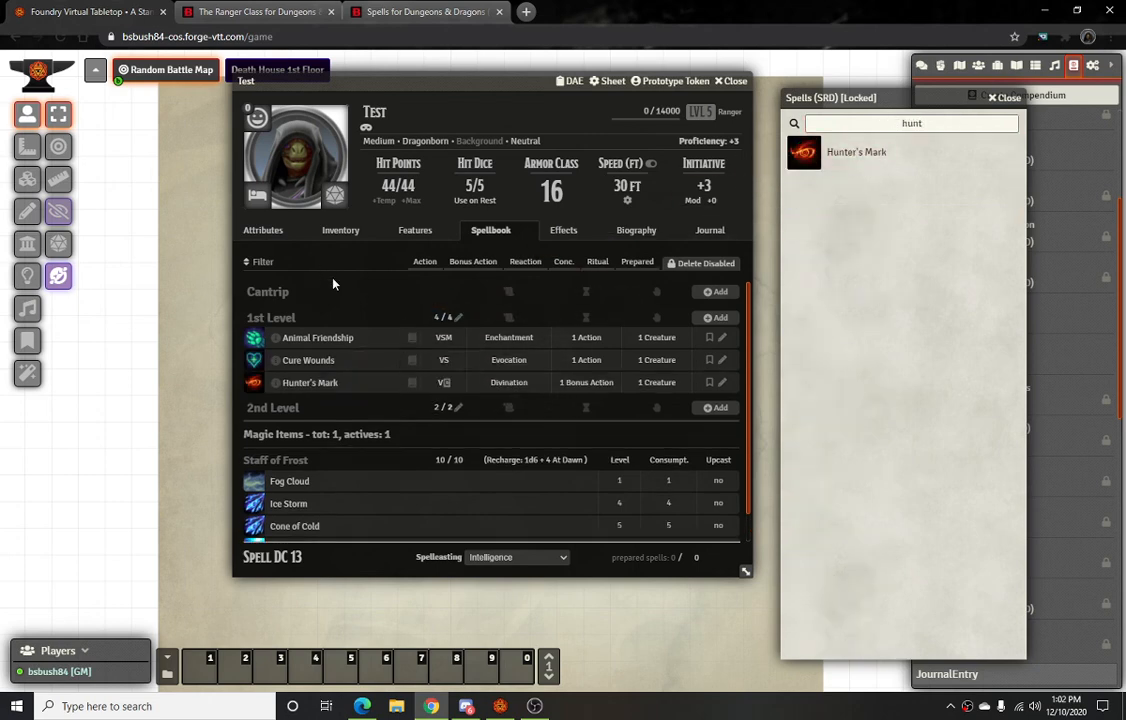
Search the spell compendium for "bar", add Barkskin to Test's spellbook, and close the compendium
{"action": "double_click", "coordinate": [949, 124]}
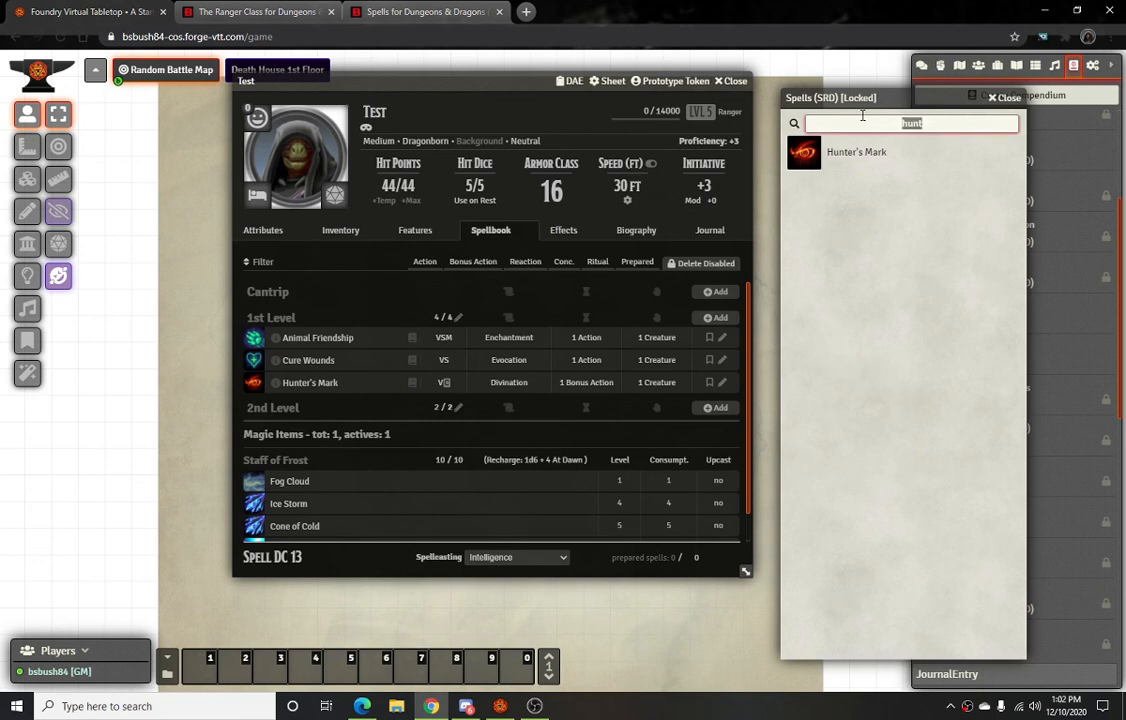
{"action": "type", "text": "bar"}
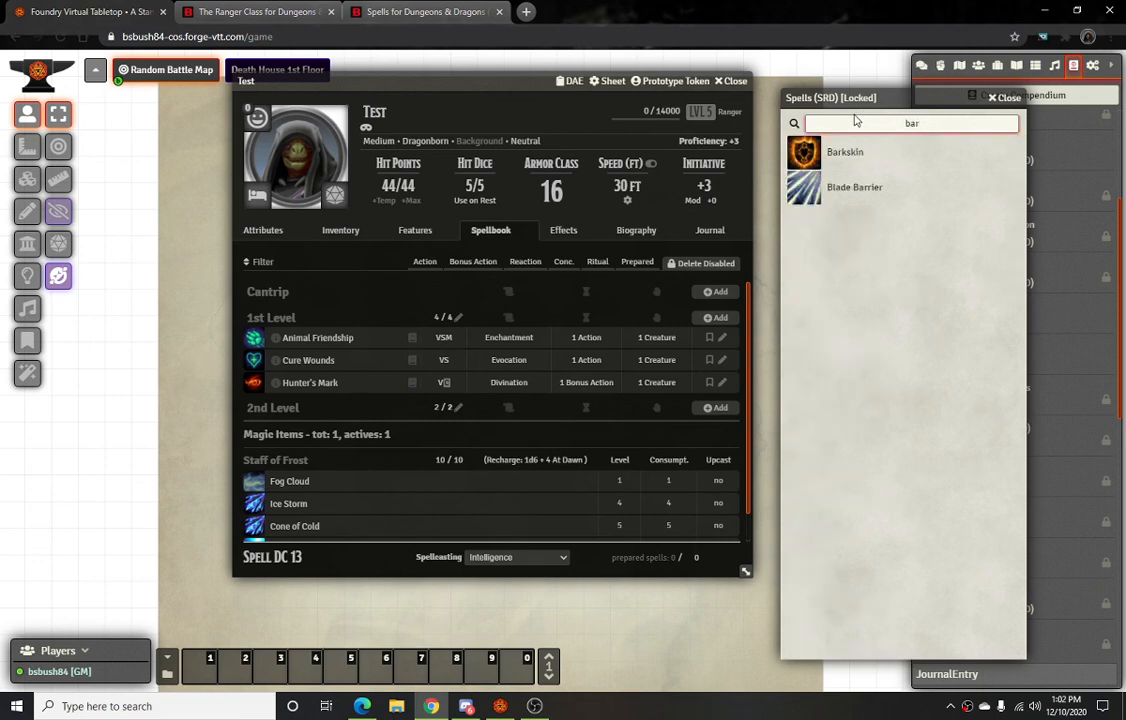
{"action": "left_click_drag", "start_coordinate": [847, 157], "coordinate": [385, 305]}
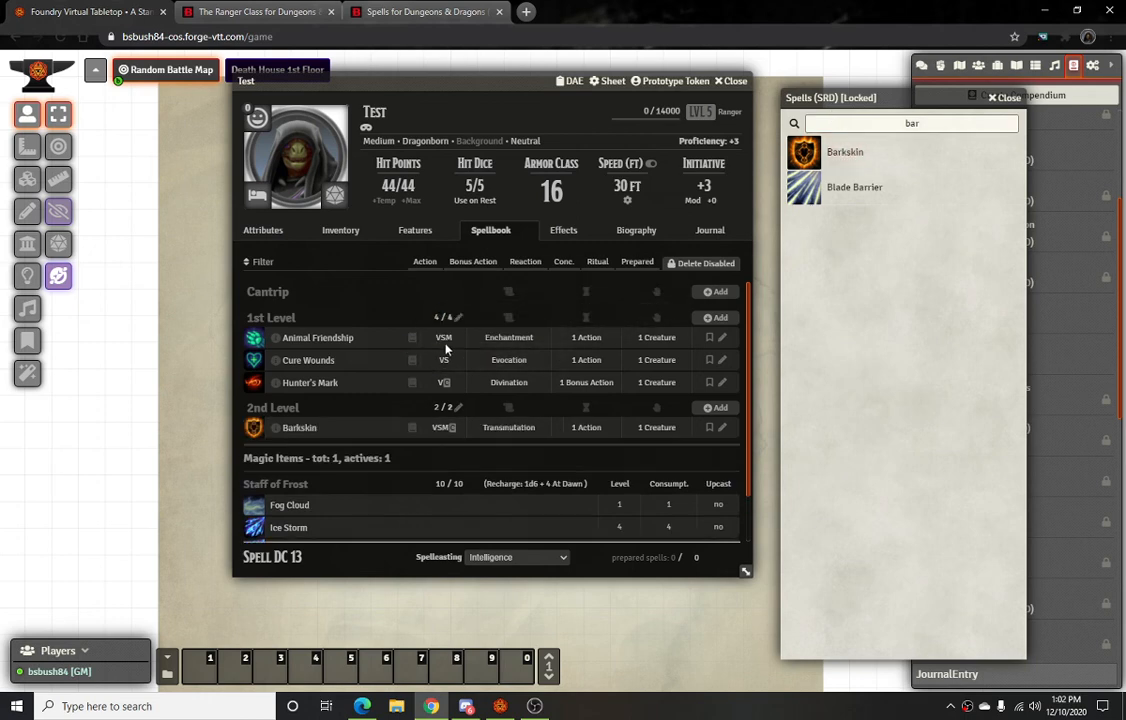
{"action": "left_click", "coordinate": [1005, 98]}
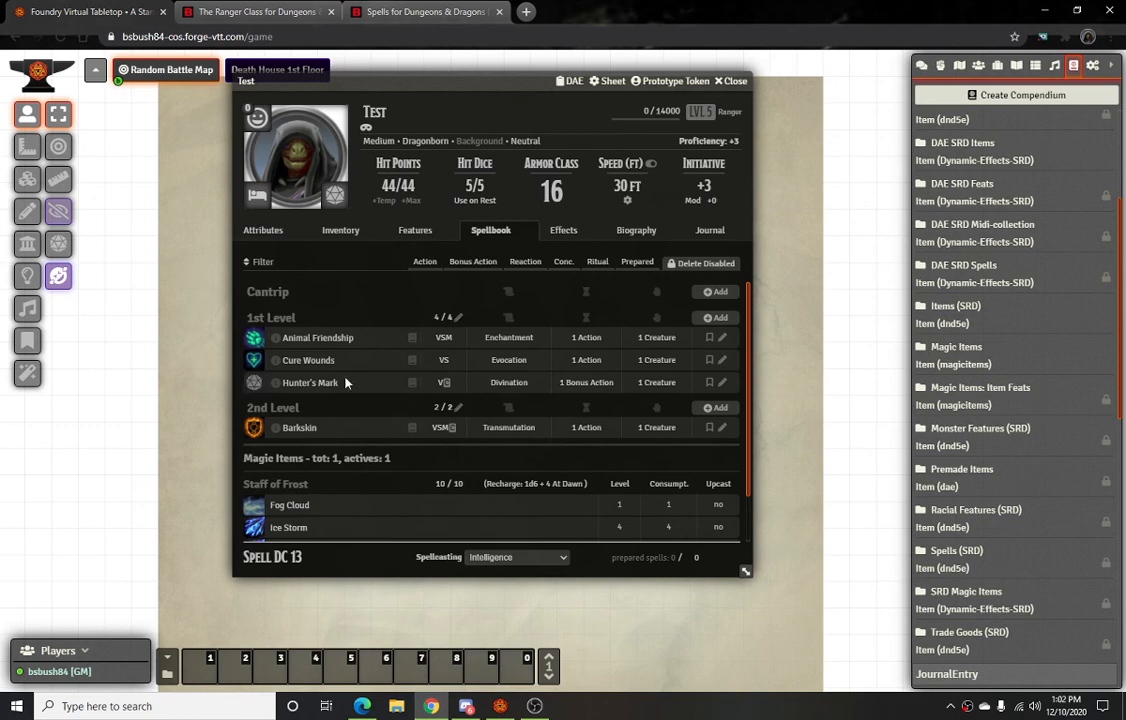
Expand the Barkskin spell's details in Test's spellbook and collapse them again
{"action": "left_click", "coordinate": [301, 430]}
{"action": "left_click", "coordinate": [292, 428]}
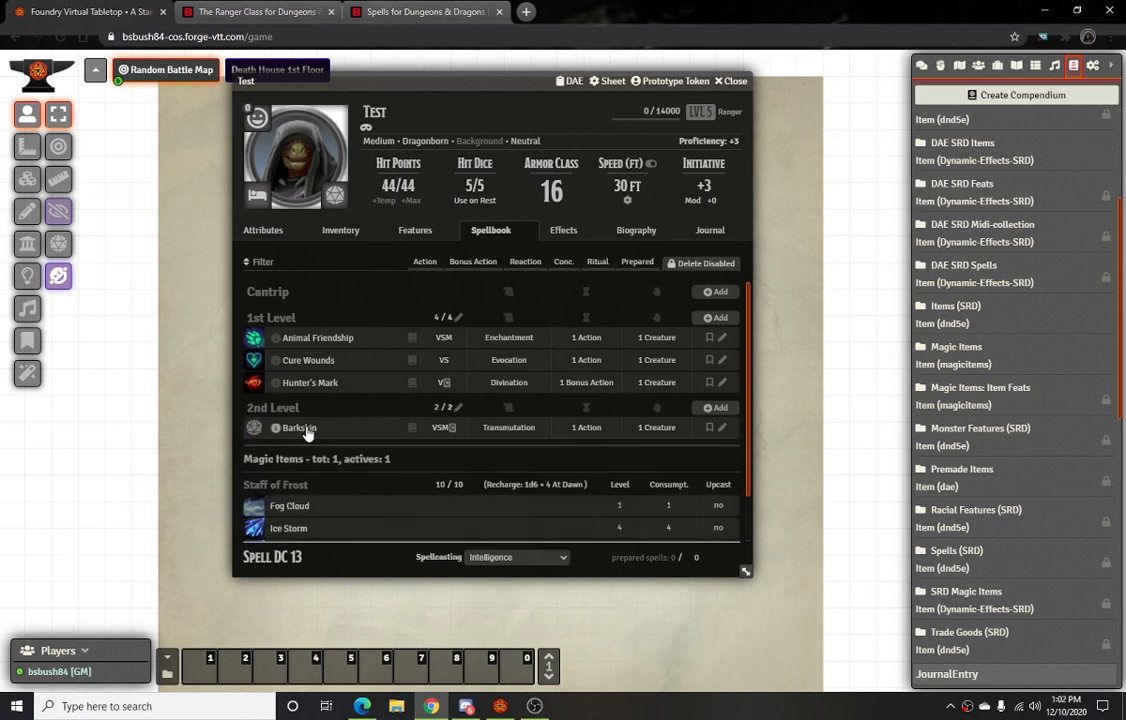
Open Barkskin from Test's spellbook, review its effects, spell details and description, and close it
{"action": "left_click", "coordinate": [723, 429]}
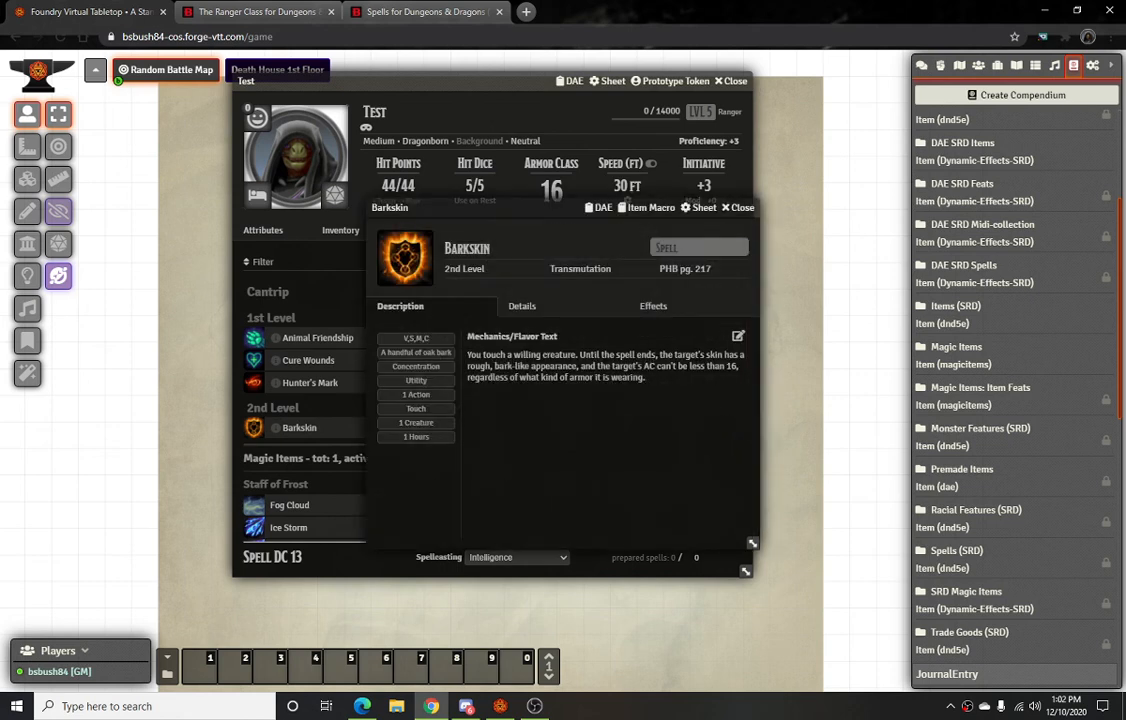
{"action": "left_click", "coordinate": [650, 306]}
{"action": "left_click", "coordinate": [522, 306]}
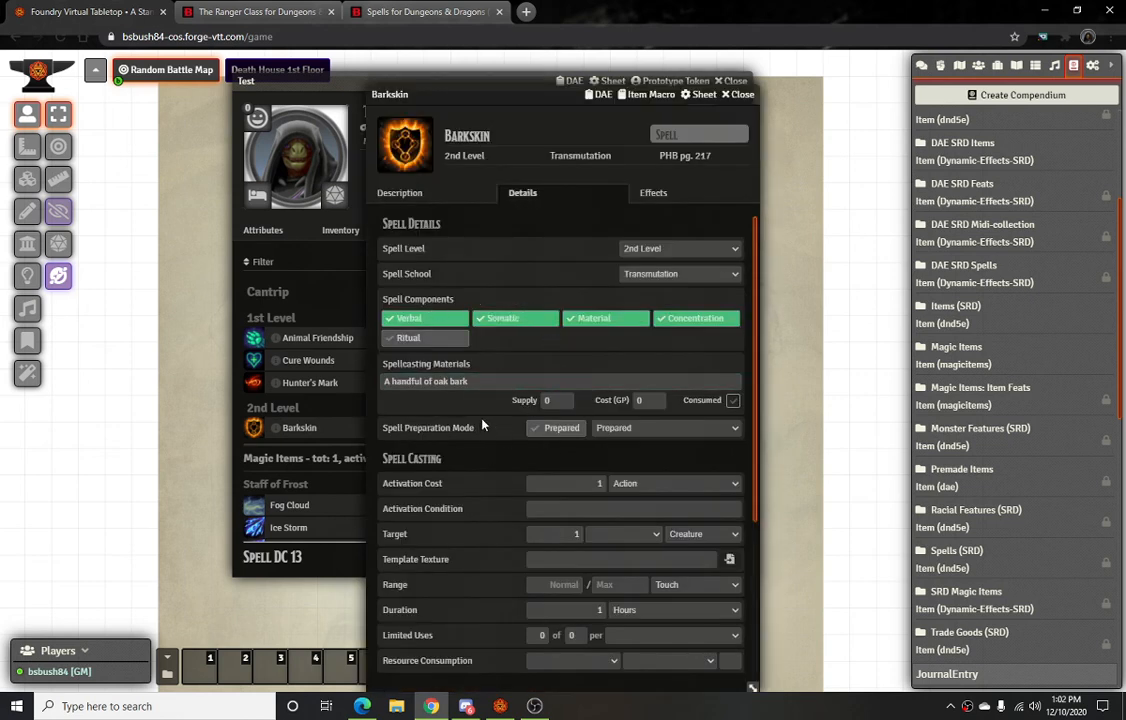
{"action": "scroll", "coordinate": [487, 406], "scroll_direction": "down", "scroll_amount": 3}
{"action": "scroll", "coordinate": [487, 406], "scroll_direction": "up", "scroll_amount": 4}
{"action": "left_click", "coordinate": [410, 195]}
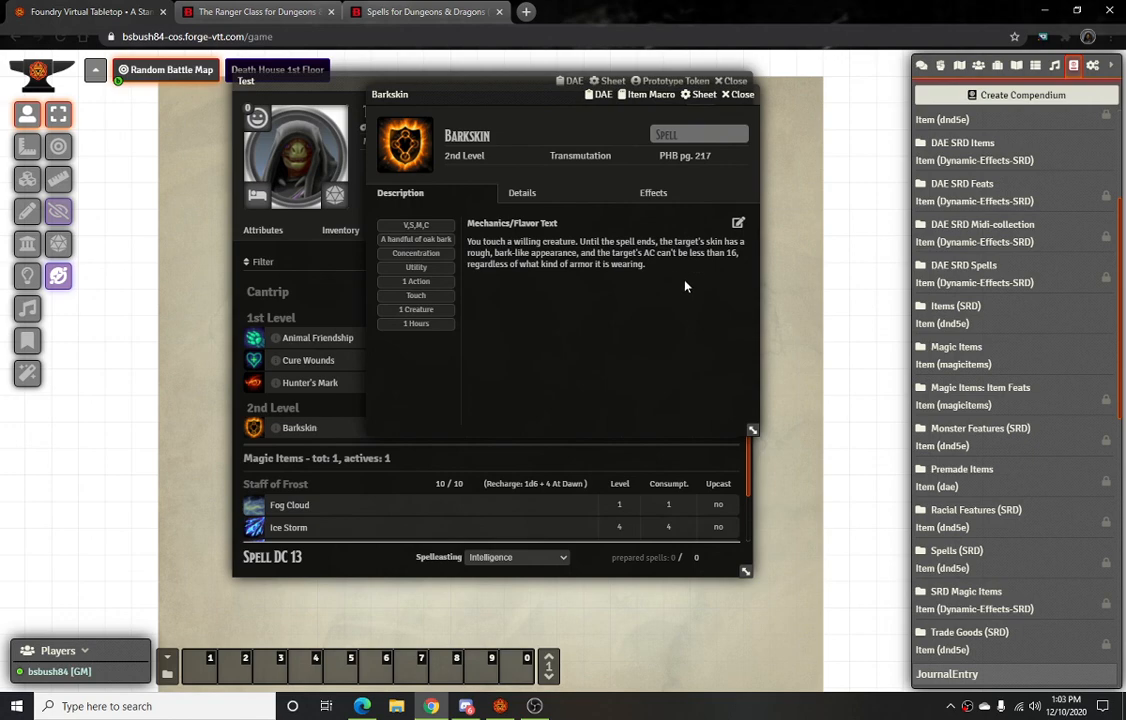
{"action": "left_click_drag", "start_coordinate": [510, 90], "coordinate": [449, 207]}
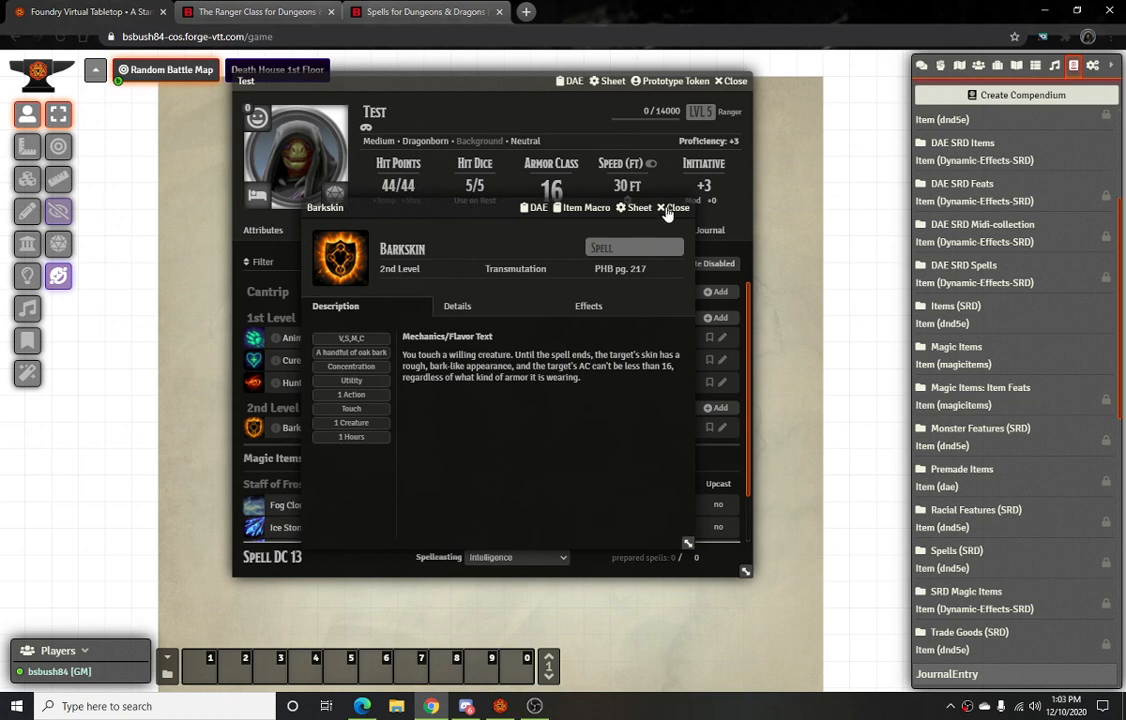
{"action": "left_click", "coordinate": [673, 210]}
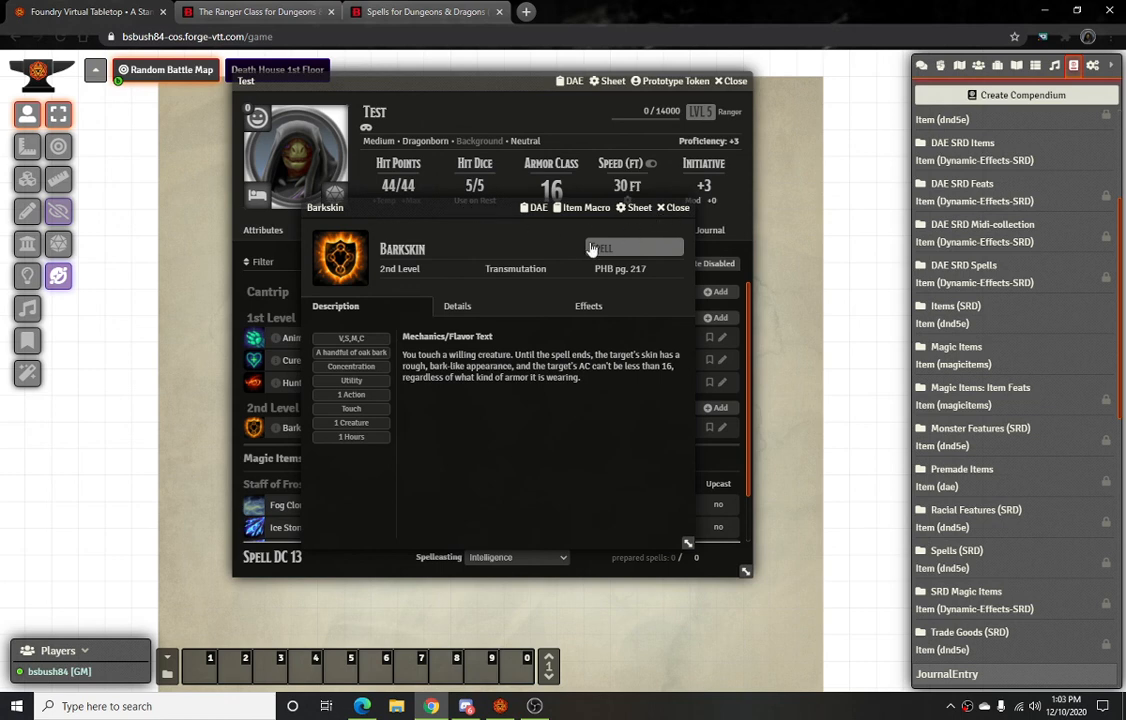
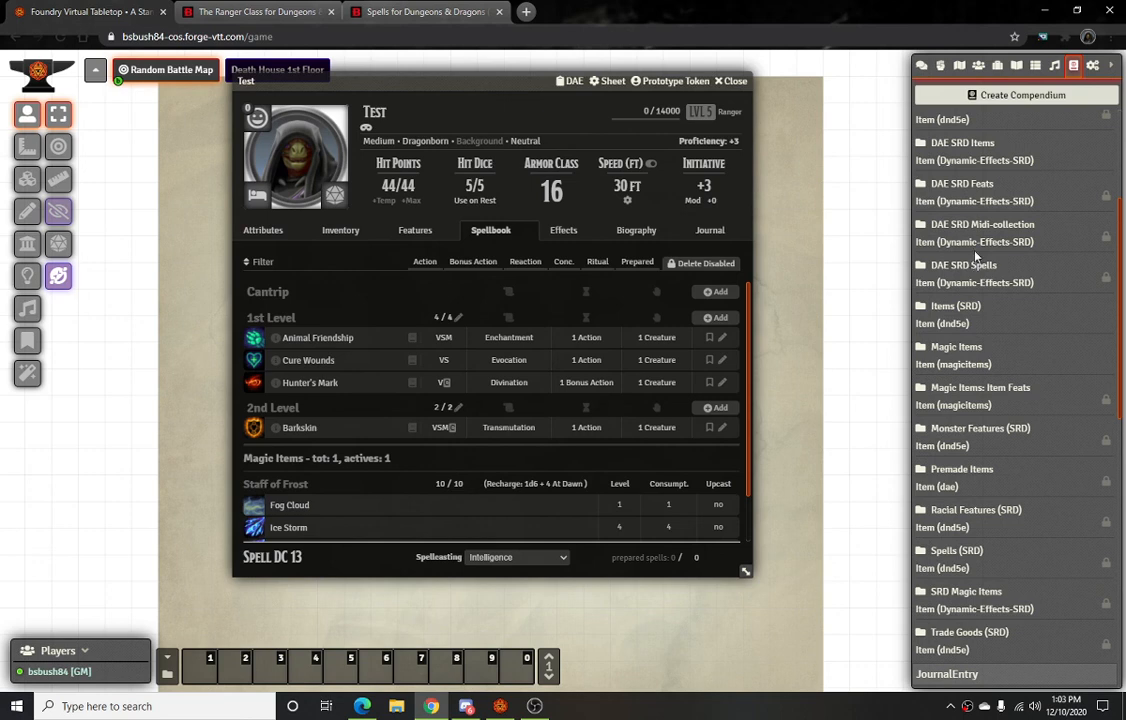
Open the DAE SRD Spells compendium beside the Test sheet and view the effects of its Barkskin entry
{"action": "left_click", "coordinate": [978, 270]}
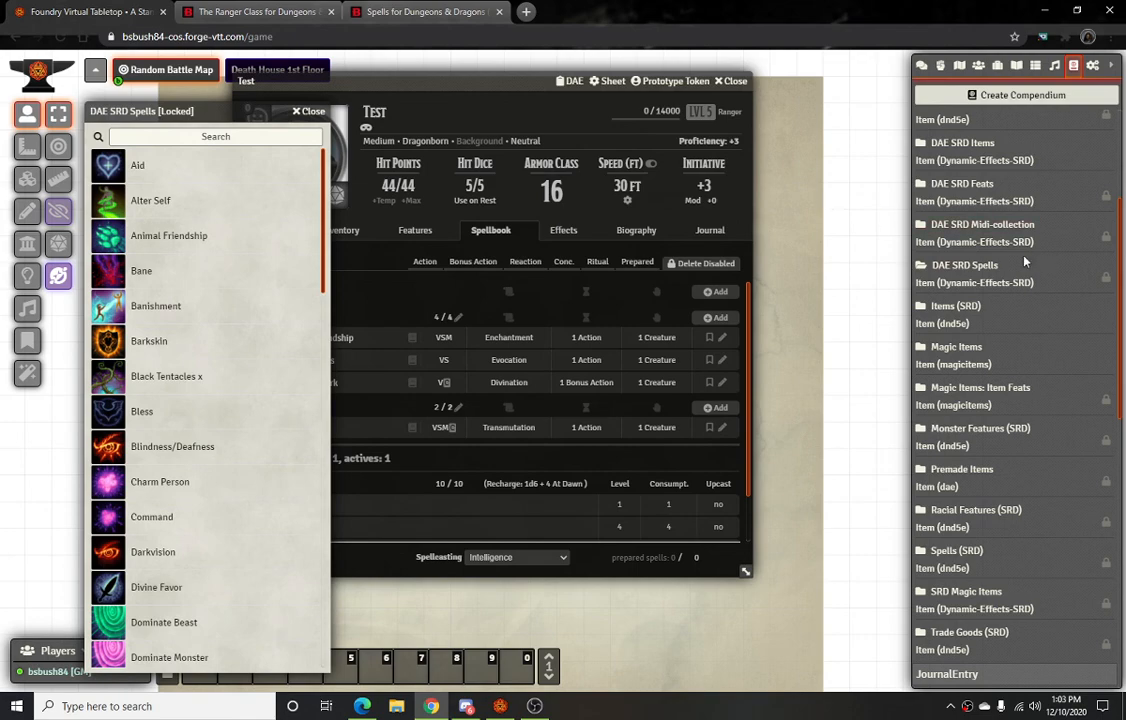
{"action": "left_click_drag", "start_coordinate": [499, 85], "coordinate": [598, 89]}
{"action": "left_click", "coordinate": [150, 342]}
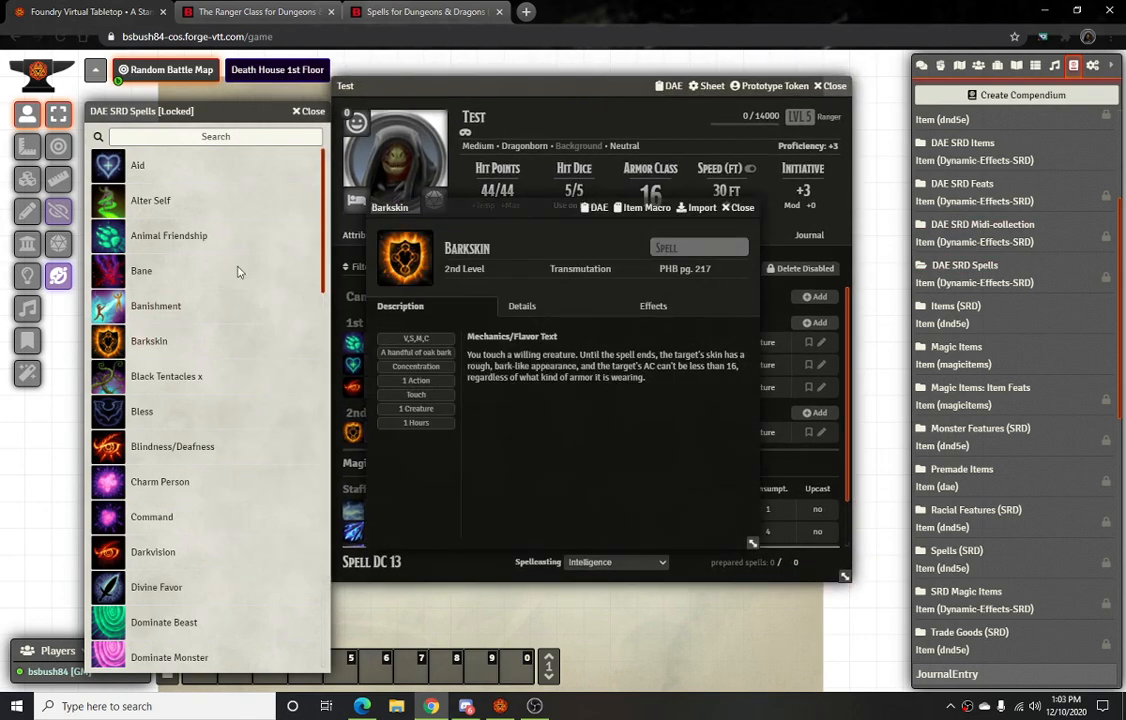
{"action": "left_click", "coordinate": [651, 307]}
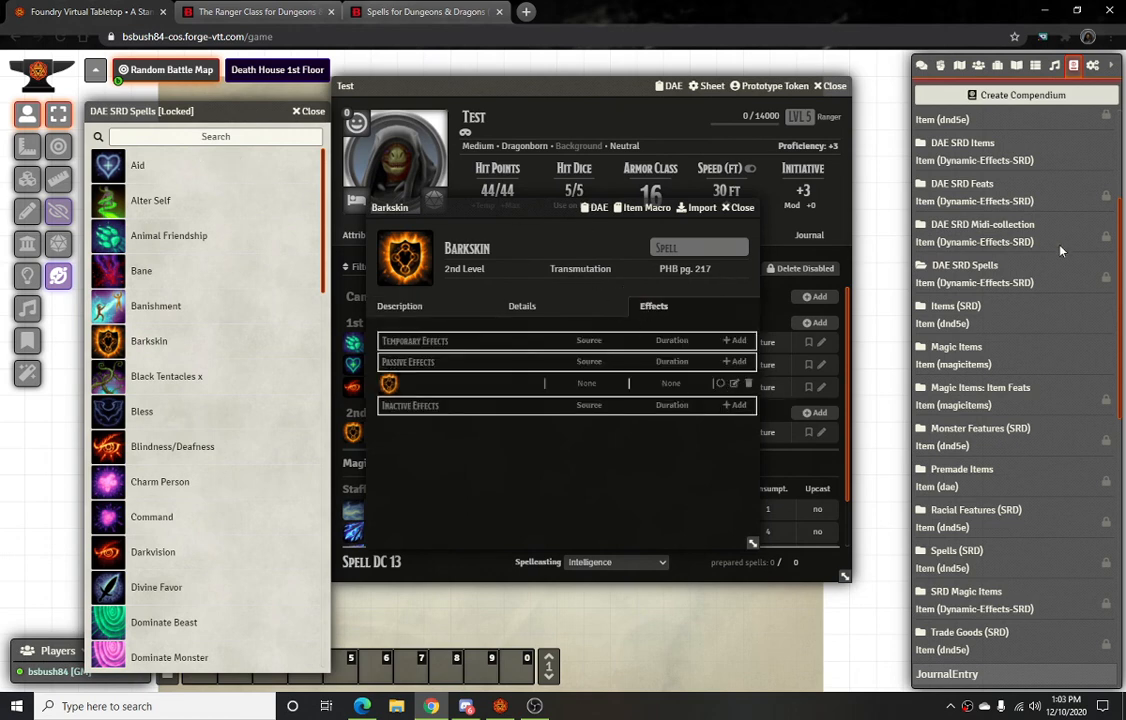
Unlock the DAE SRD Spells compendium for editing, accept the warning, and close the open Barkskin entry
{"action": "right_click", "coordinate": [960, 272]}
{"action": "left_click", "coordinate": [970, 328]}
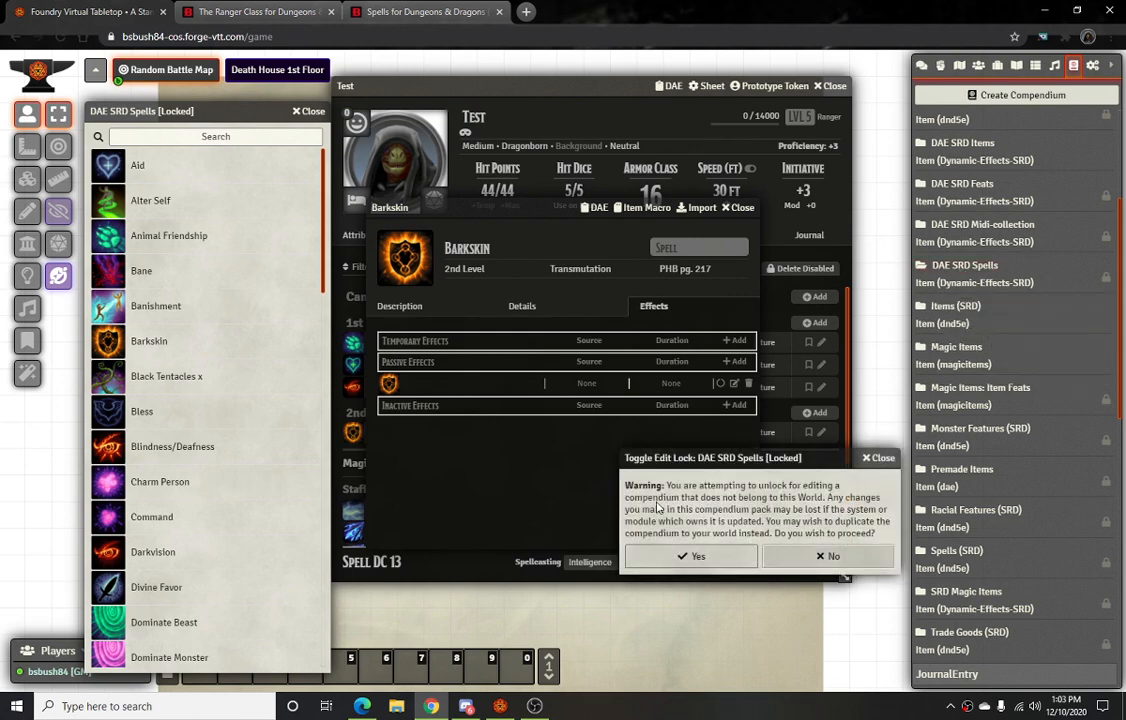
{"action": "left_click", "coordinate": [690, 555]}
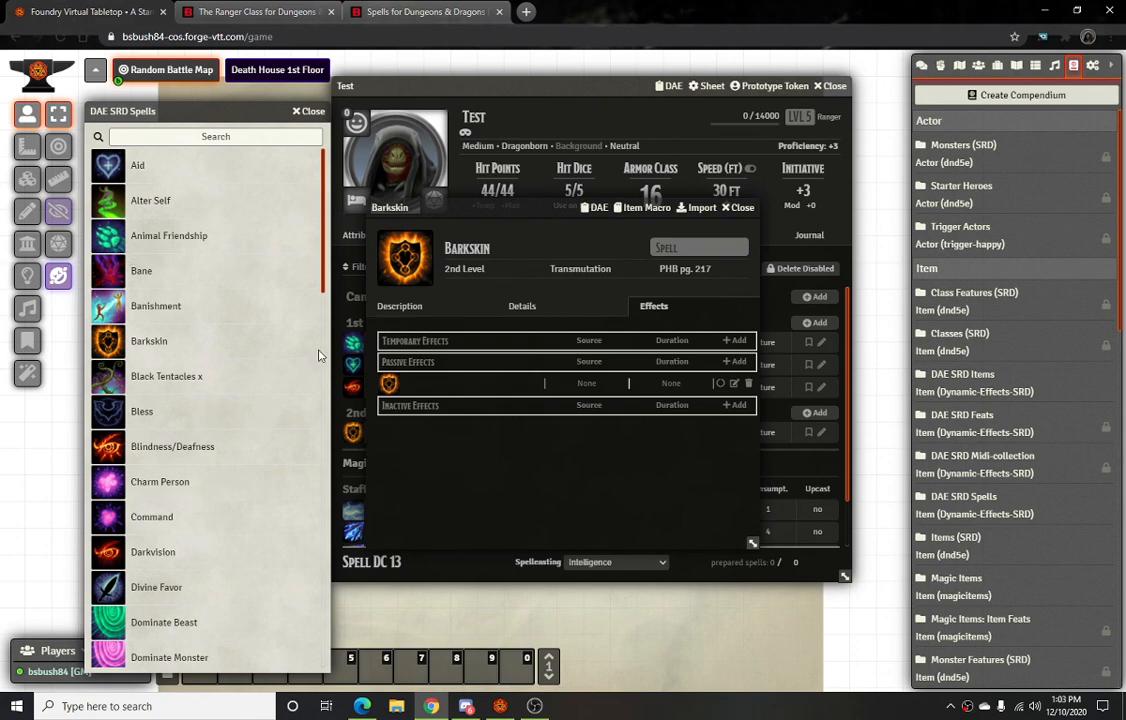
{"action": "left_click", "coordinate": [740, 207]}
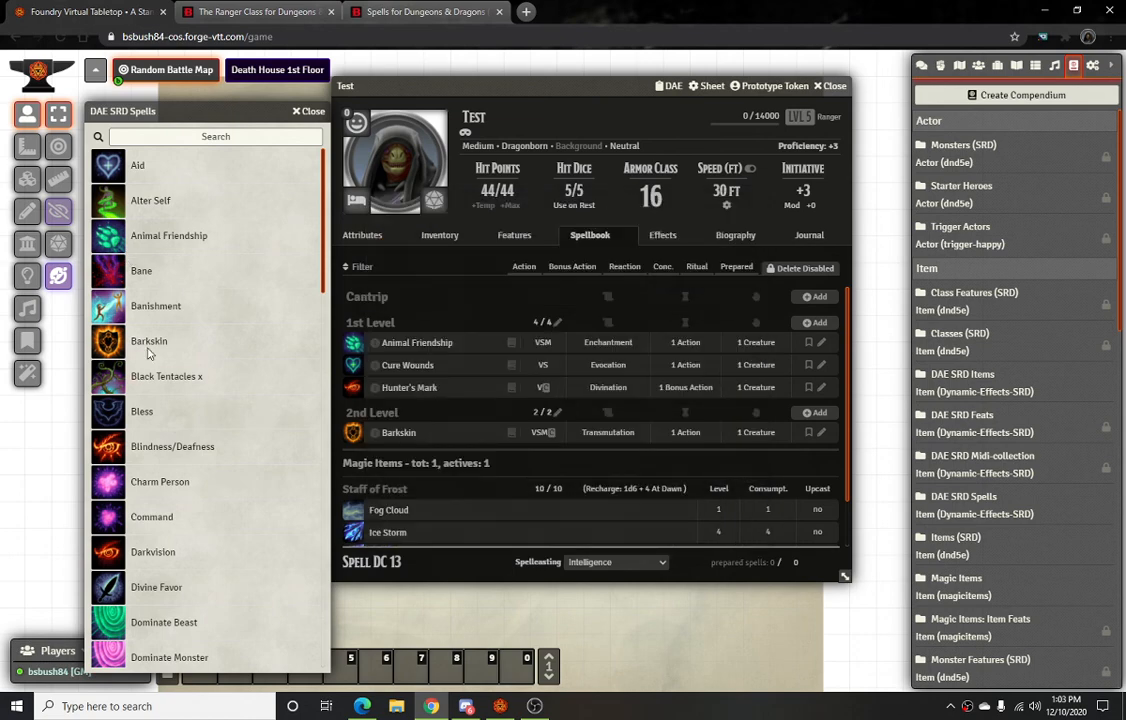
Reopen Barkskin from the DAE SRD Spells compendium and inspect the attribute changes configured in its active effect, leaving them as they are
{"action": "left_click", "coordinate": [148, 345]}
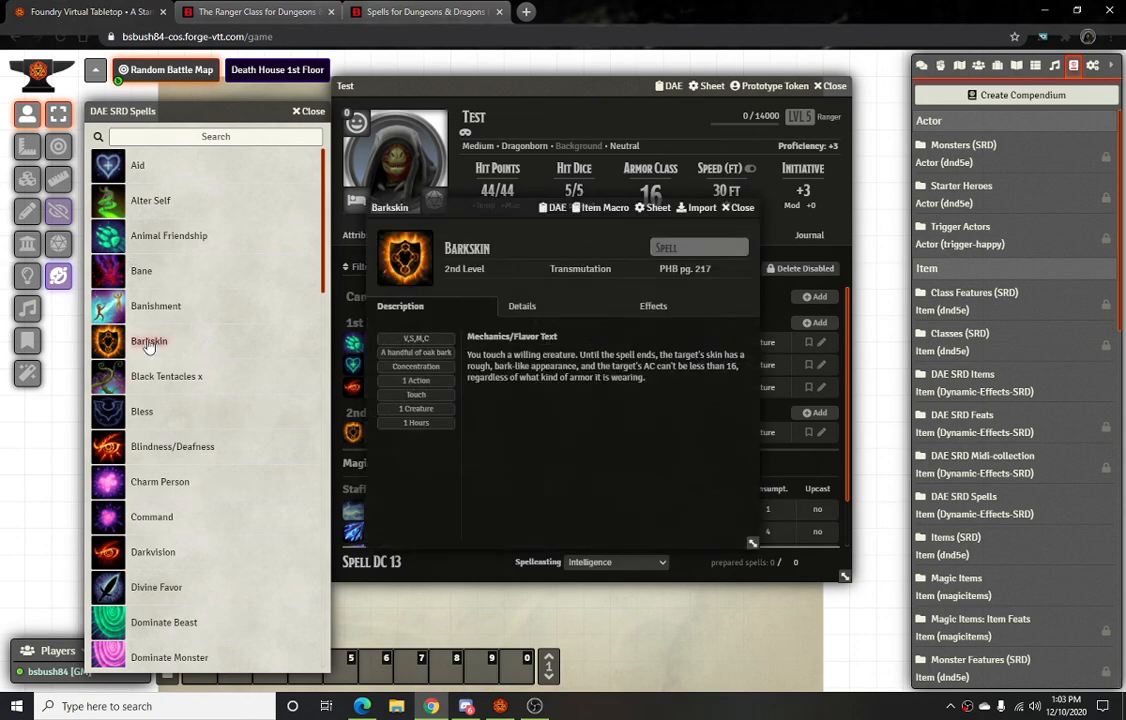
{"action": "left_click", "coordinate": [671, 312]}
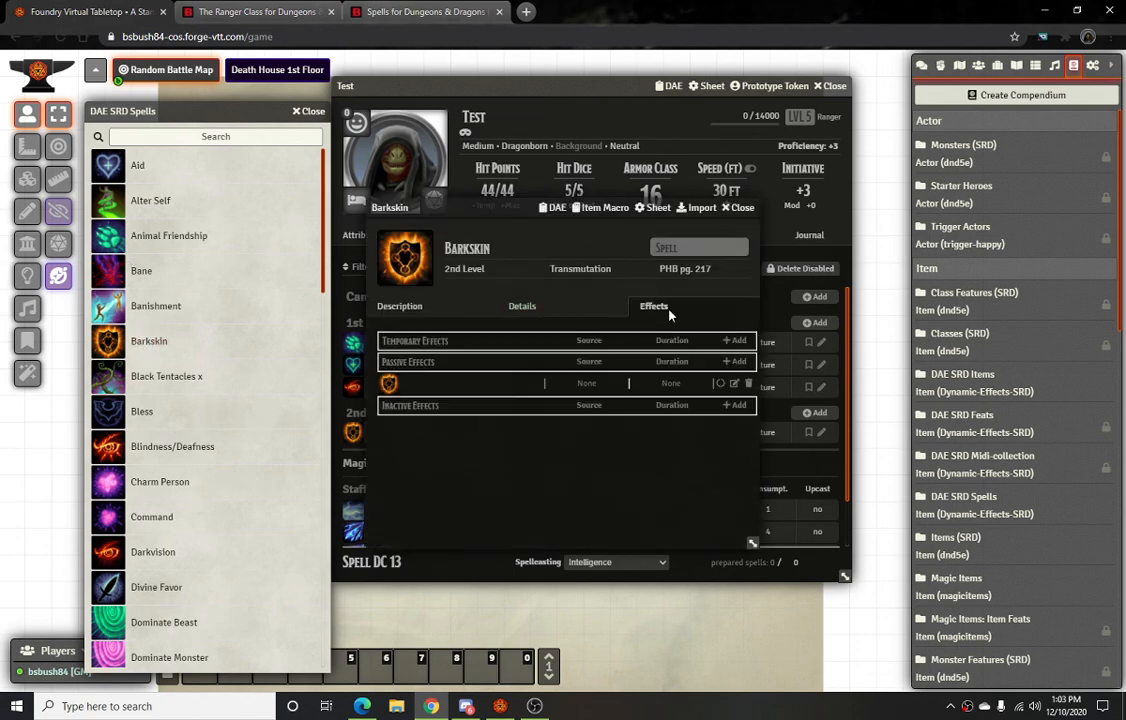
{"action": "left_click", "coordinate": [733, 385]}
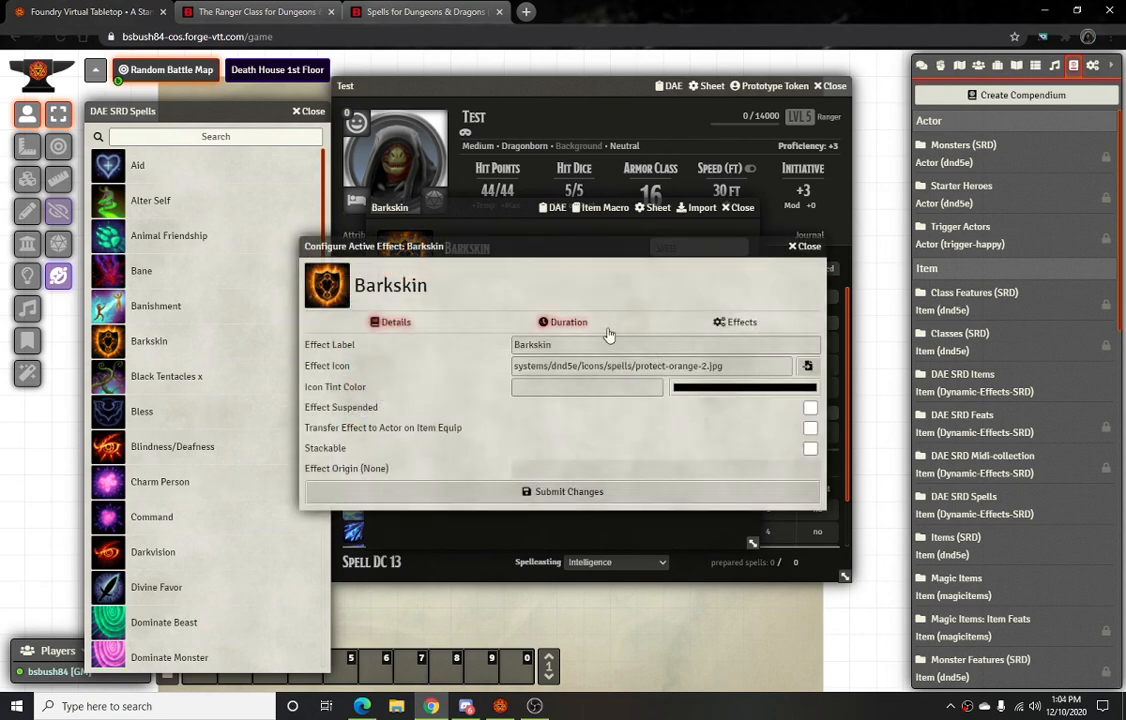
{"action": "left_click", "coordinate": [735, 322]}
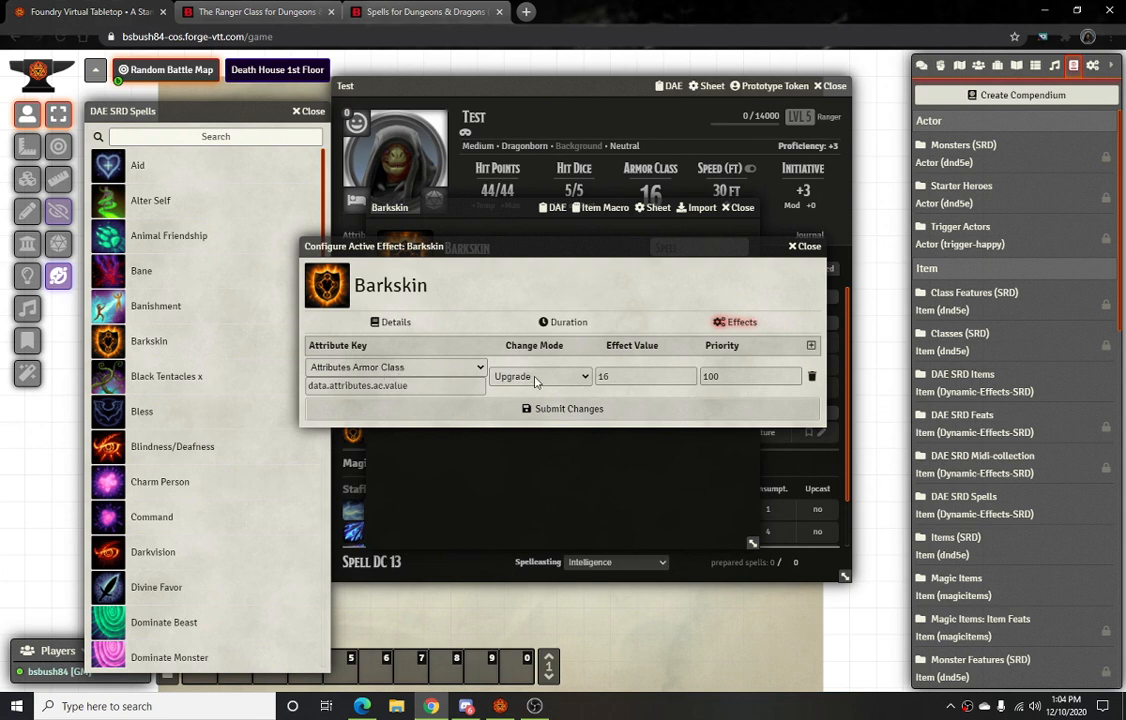
{"action": "left_click", "coordinate": [803, 246]}
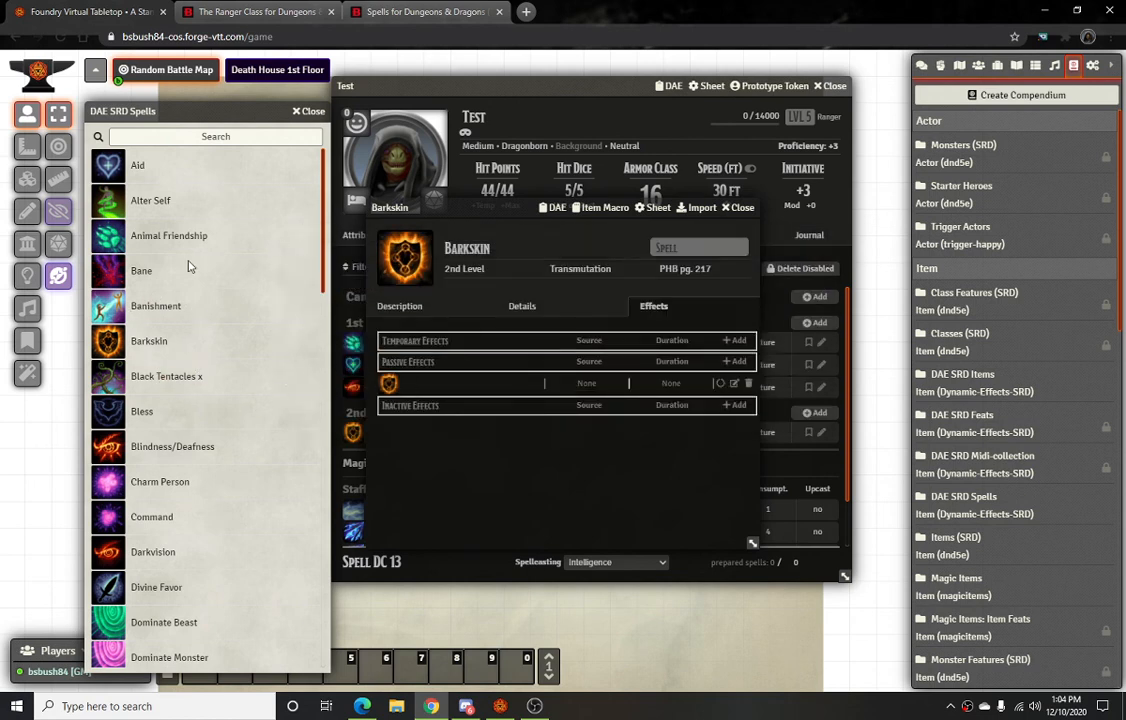
Open Animal Friendship from the DAE SRD Spells compendium and examine the details, duration and attribute changes of its Charmed effect
{"action": "left_click", "coordinate": [172, 238]}
{"action": "left_click", "coordinate": [658, 307]}
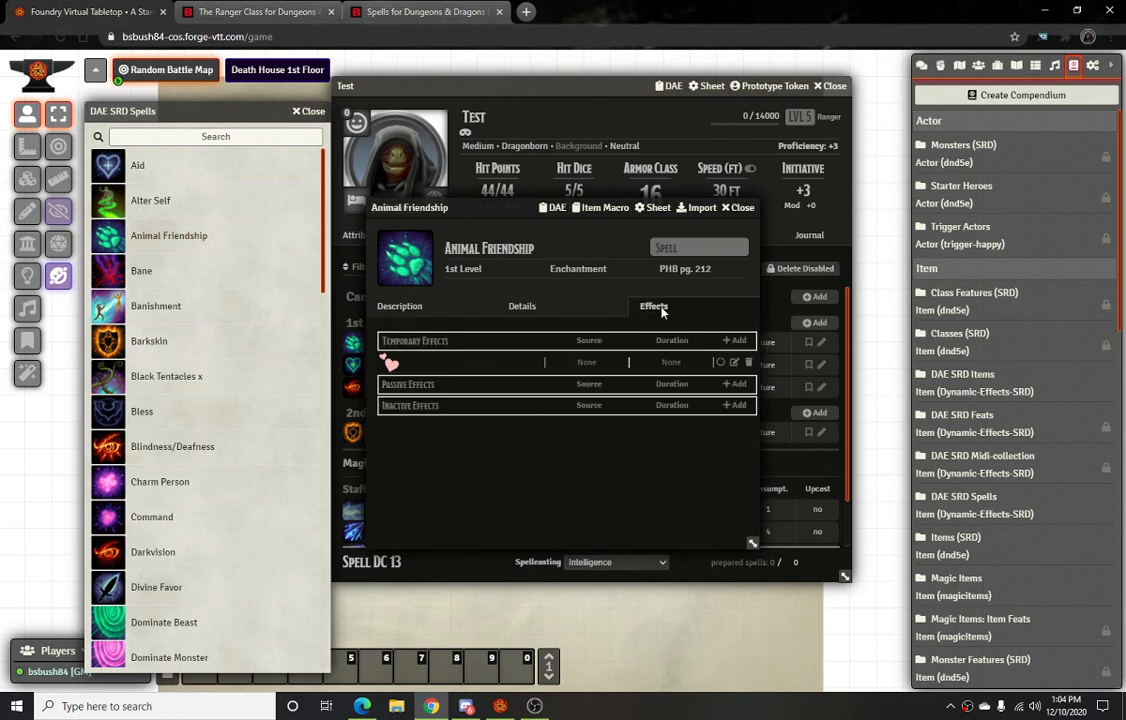
{"action": "left_click", "coordinate": [392, 364]}
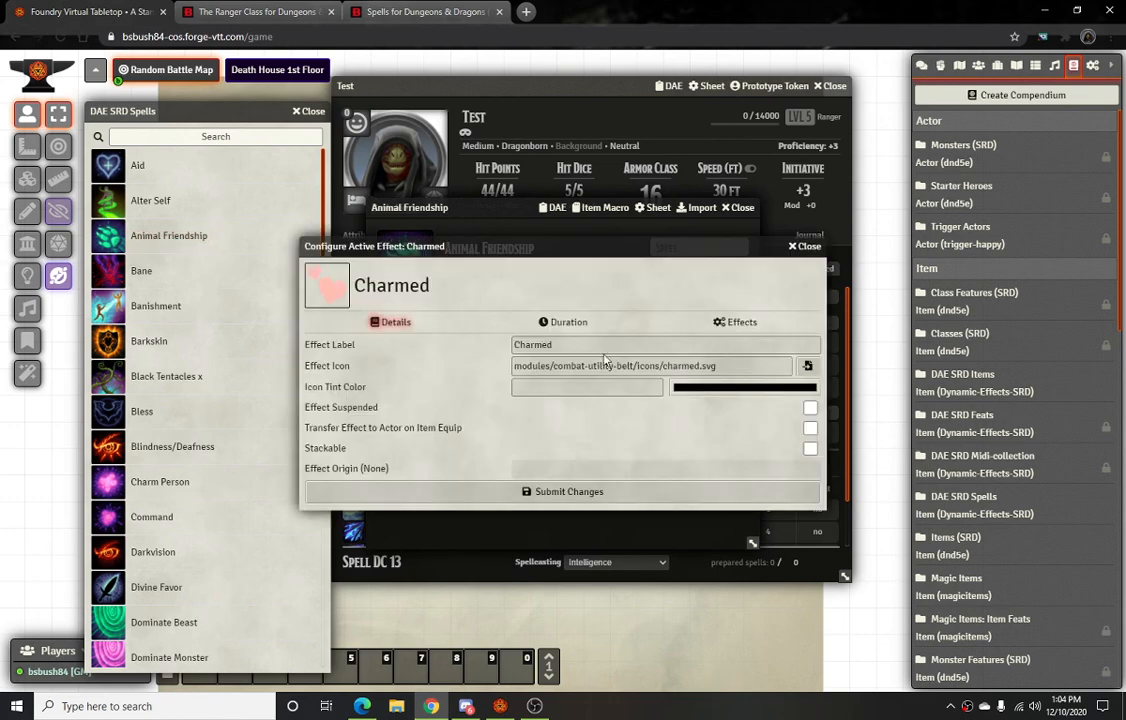
{"action": "left_click", "coordinate": [546, 323]}
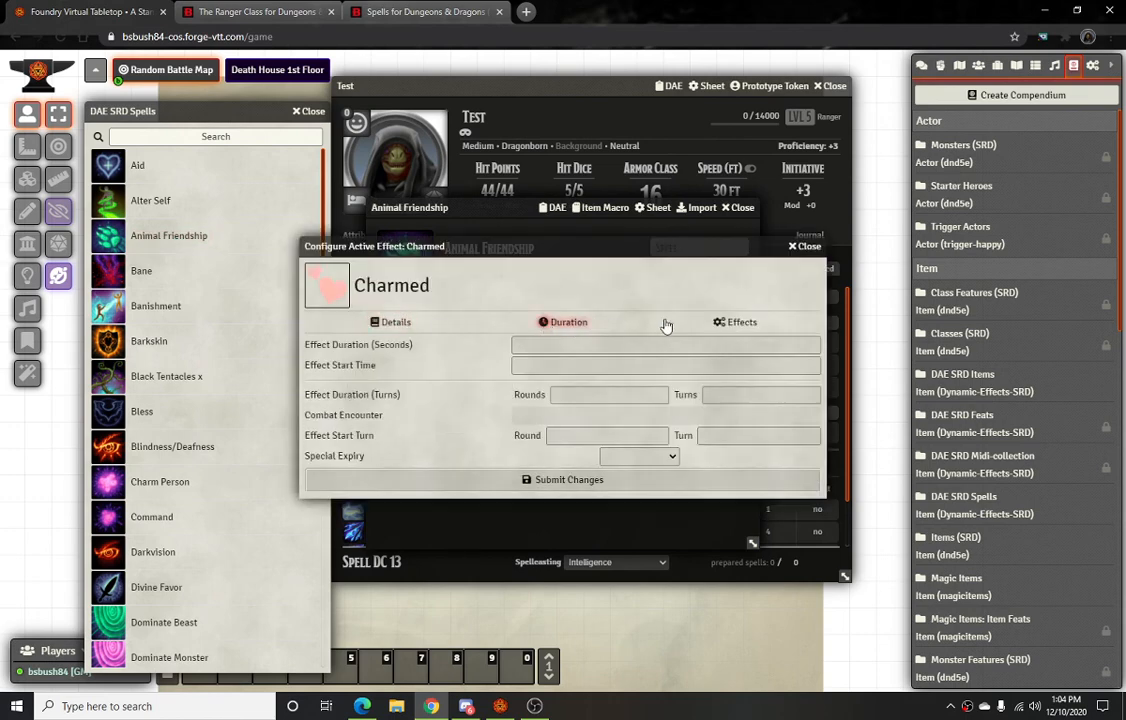
{"action": "left_click", "coordinate": [738, 322]}
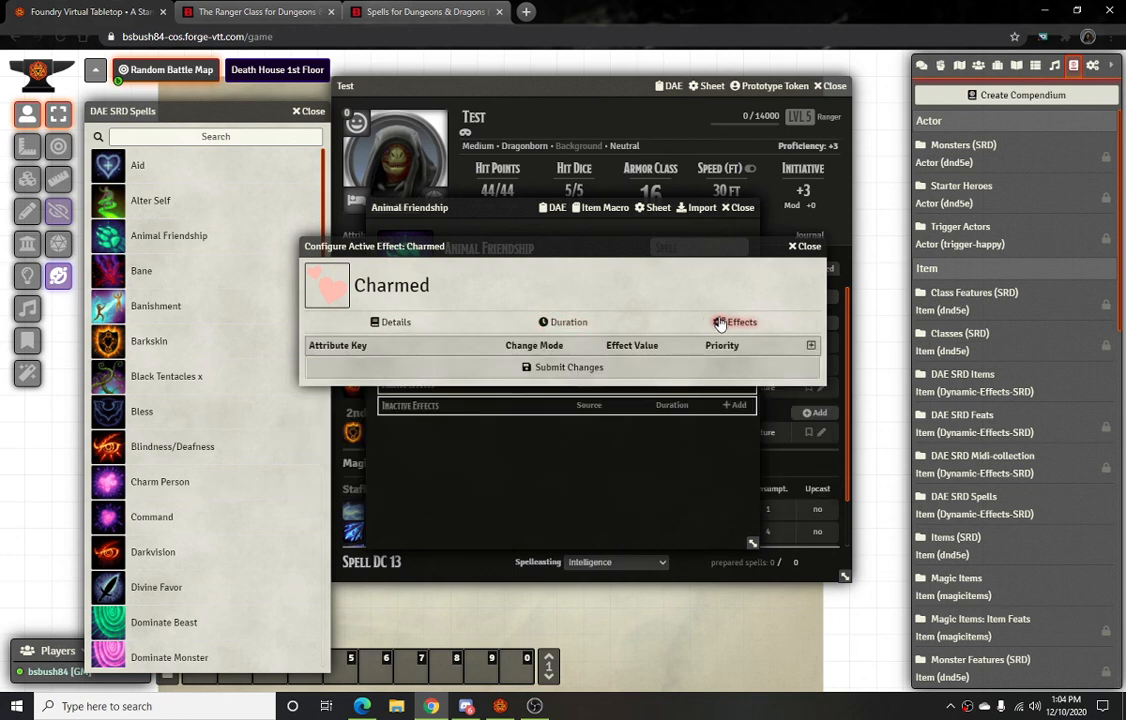
{"action": "left_click", "coordinate": [392, 322]}
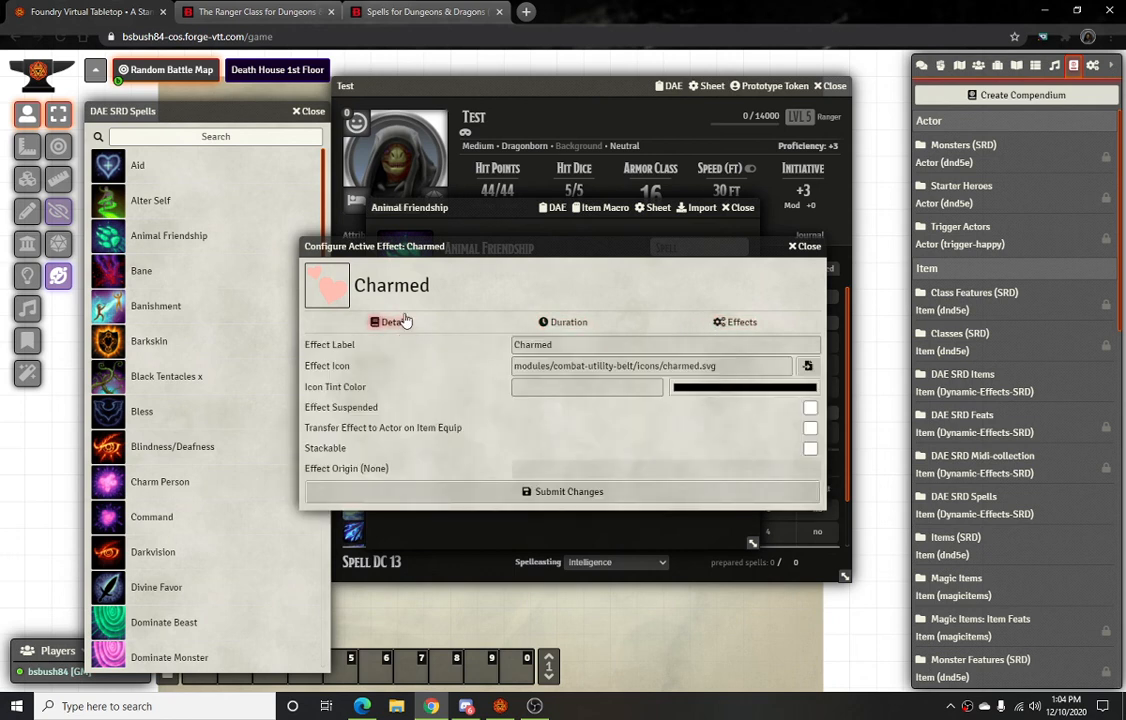
{"action": "left_click", "coordinate": [548, 322]}
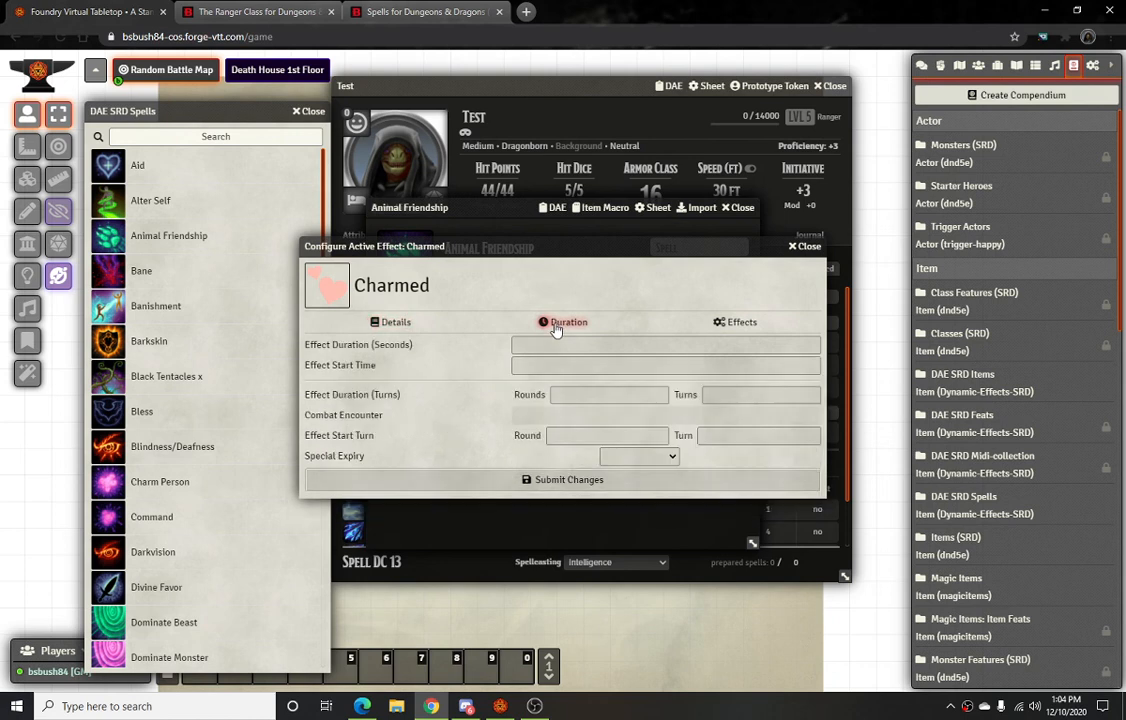
{"action": "left_click", "coordinate": [741, 323]}
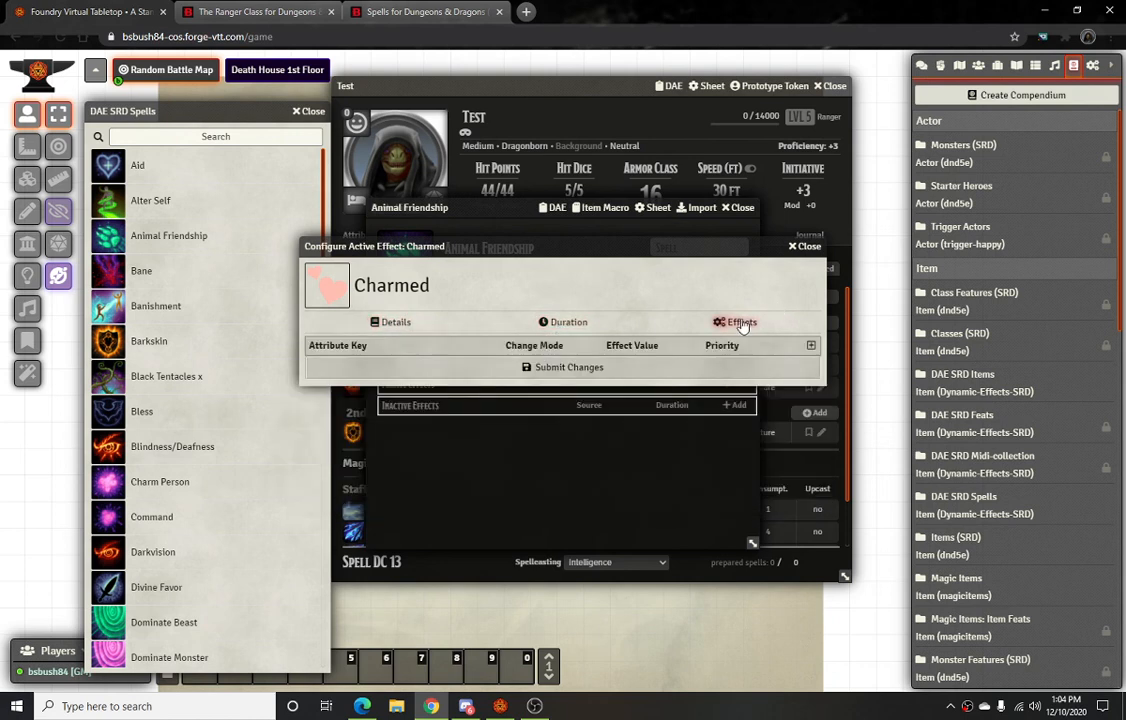
{"action": "left_click", "coordinate": [802, 249]}
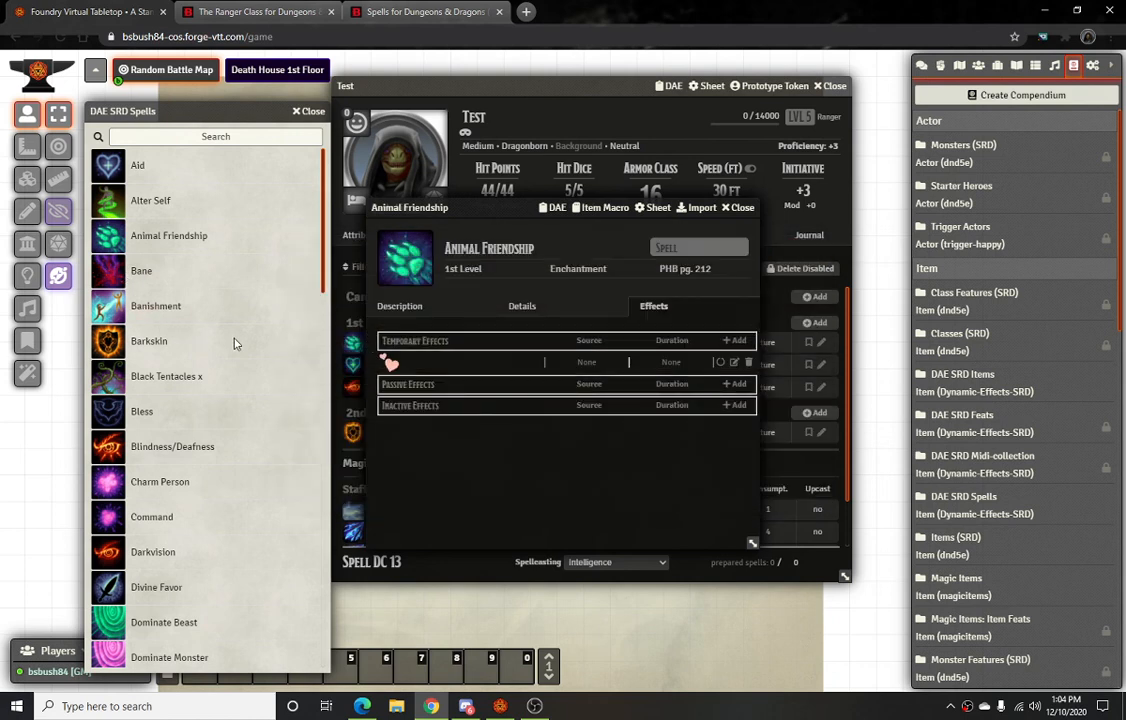
Browse the DAE SRD Spells list to see which spells it offers, and close the compendium
{"action": "scroll", "coordinate": [211, 417], "scroll_direction": "down", "scroll_amount": 4}
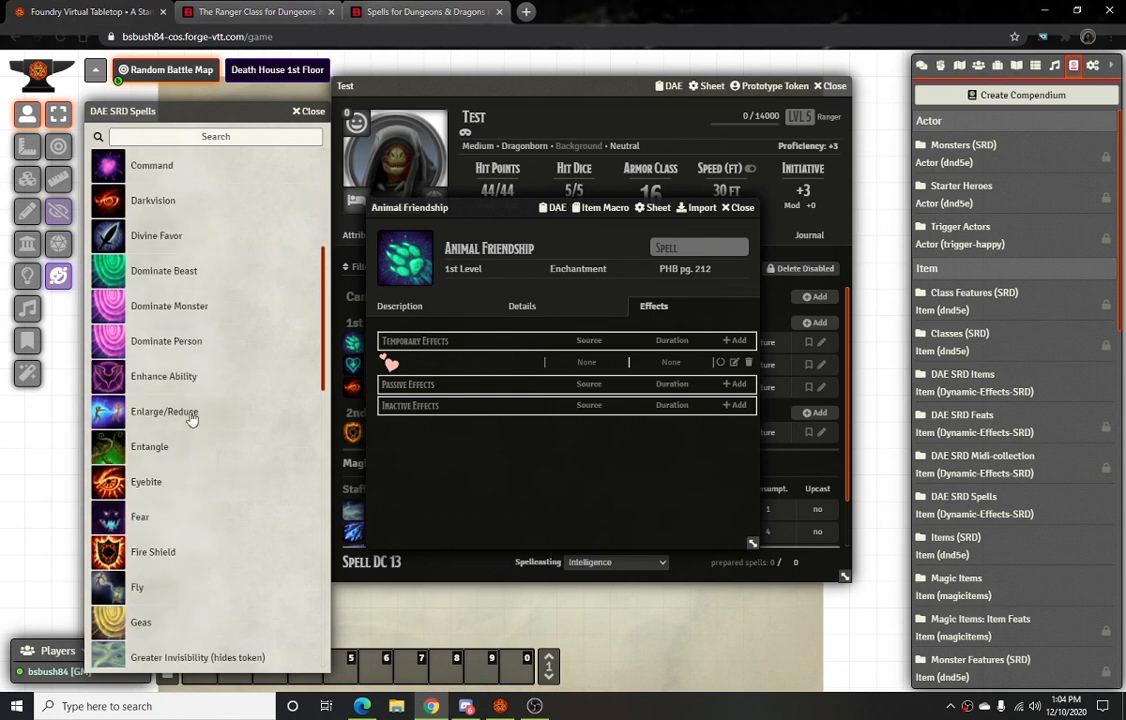
{"action": "scroll", "coordinate": [204, 438], "scroll_direction": "down", "scroll_amount": 12}
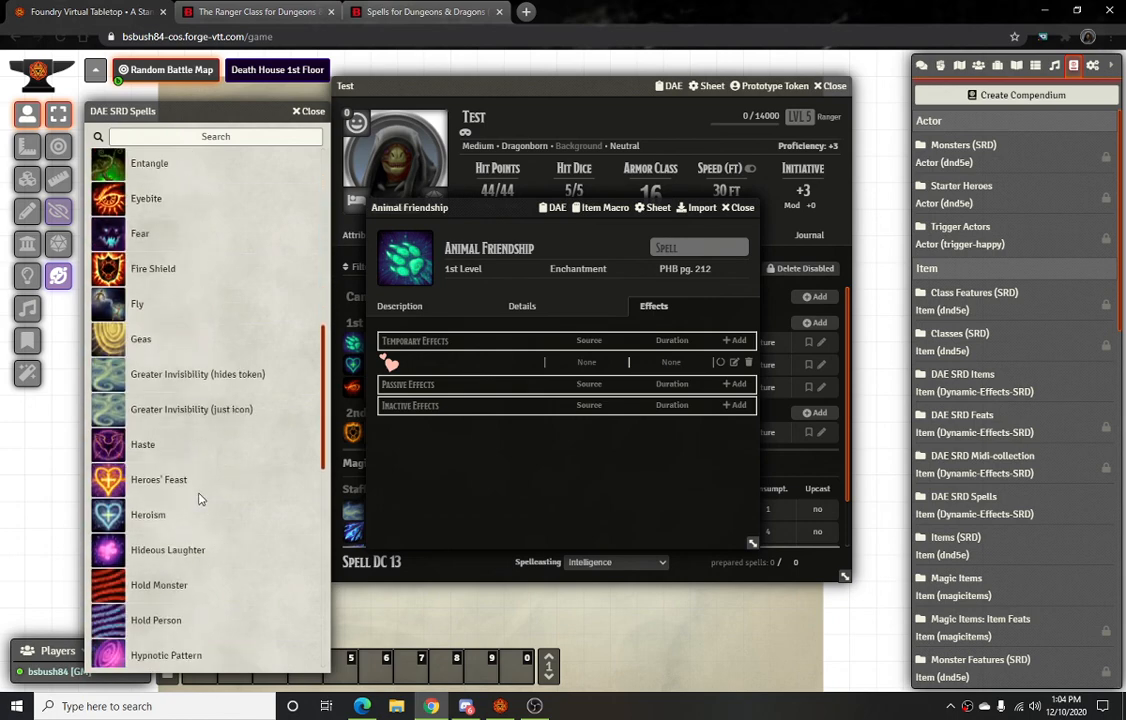
{"action": "scroll", "coordinate": [188, 468], "scroll_direction": "up", "scroll_amount": 16}
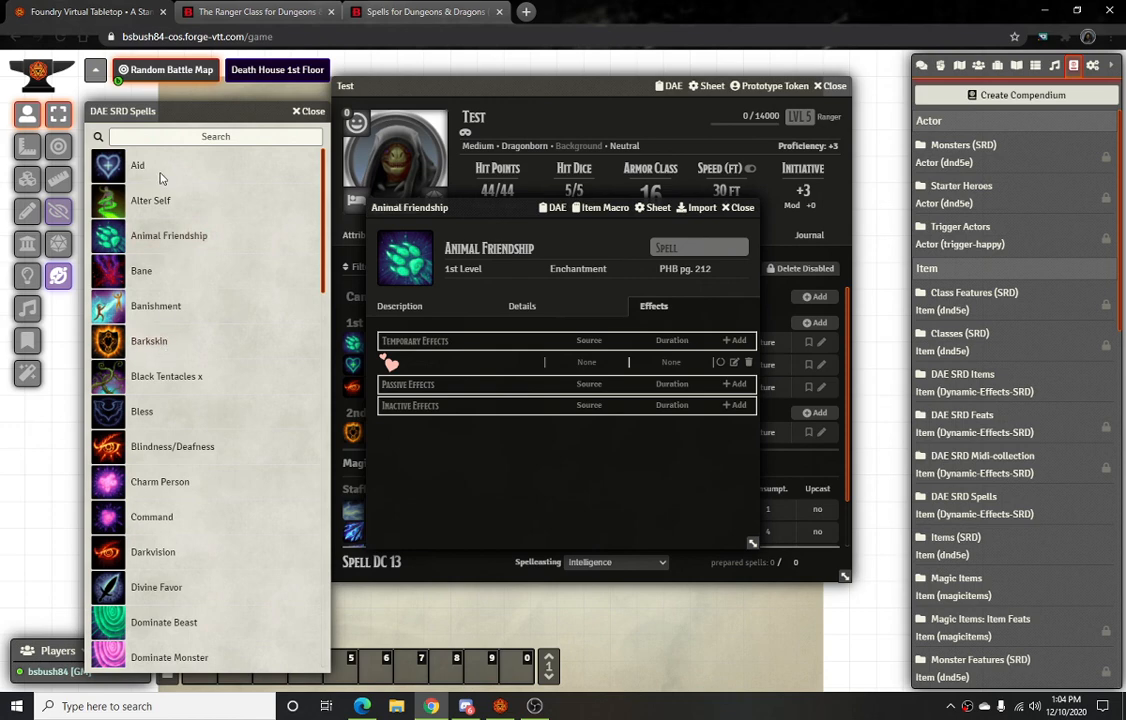
{"action": "left_click_drag", "start_coordinate": [183, 112], "coordinate": [139, 89]}
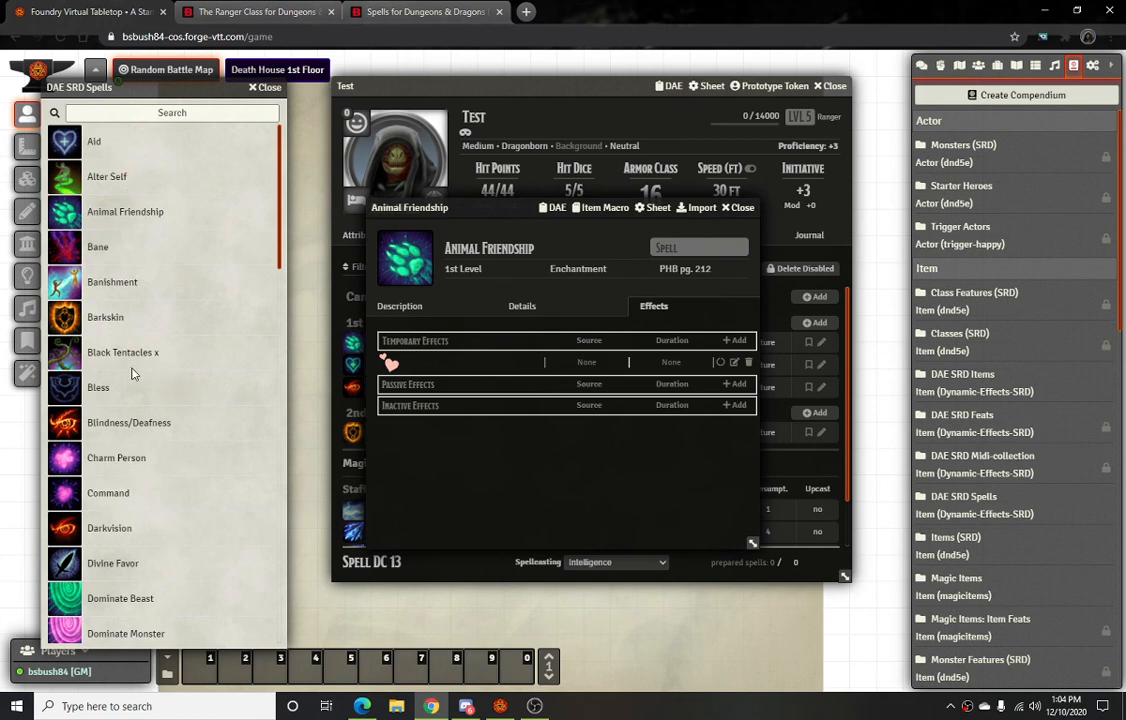
{"action": "scroll", "coordinate": [130, 350], "scroll_direction": "down", "scroll_amount": 2}
{"action": "scroll", "coordinate": [138, 385], "scroll_direction": "down", "scroll_amount": 8}
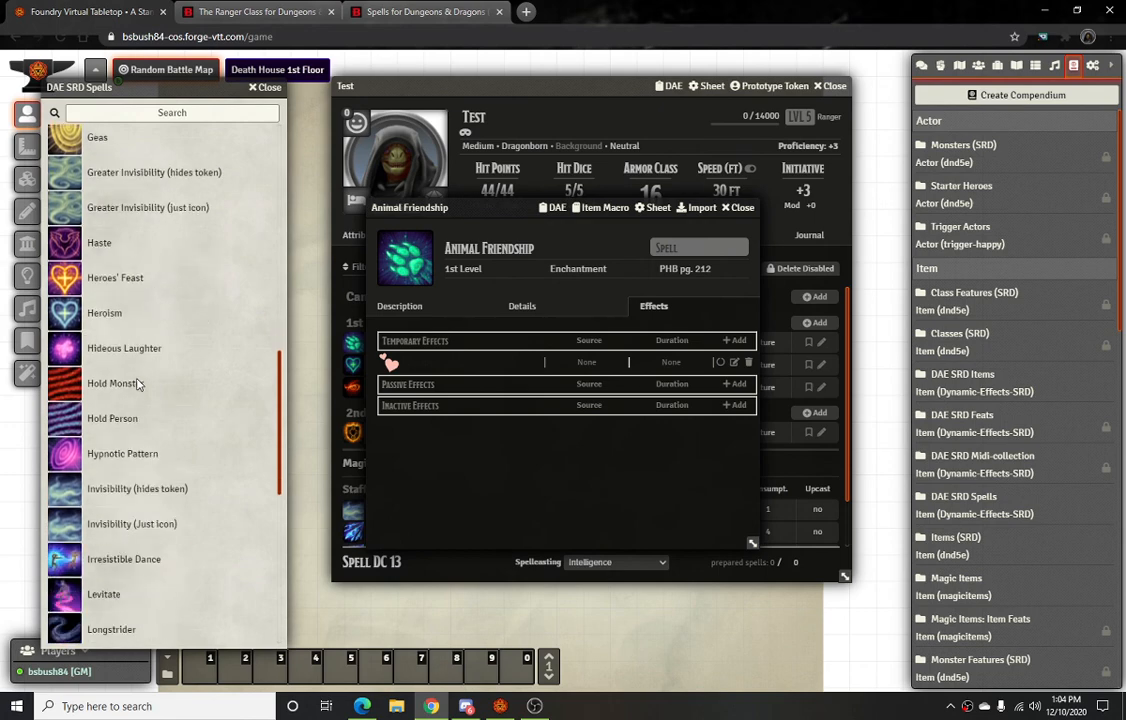
{"action": "scroll", "coordinate": [137, 385], "scroll_direction": "down", "scroll_amount": 3}
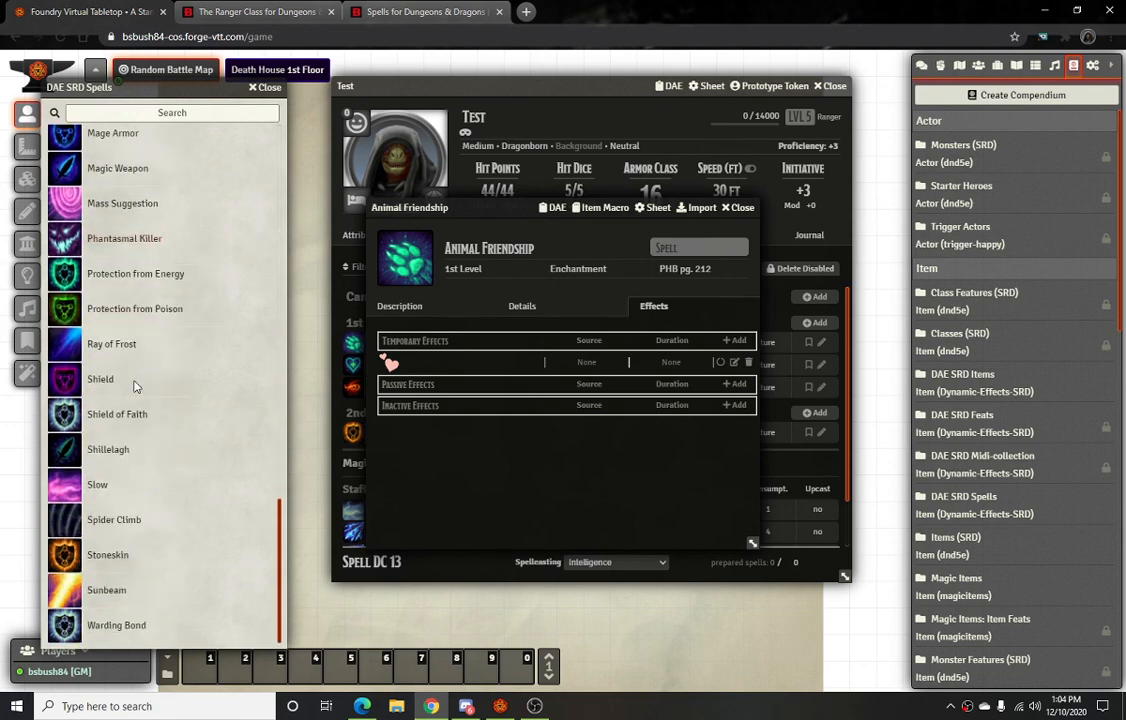
{"action": "scroll", "coordinate": [135, 386], "scroll_direction": "up", "scroll_amount": 1}
{"action": "left_click", "coordinate": [259, 88]}
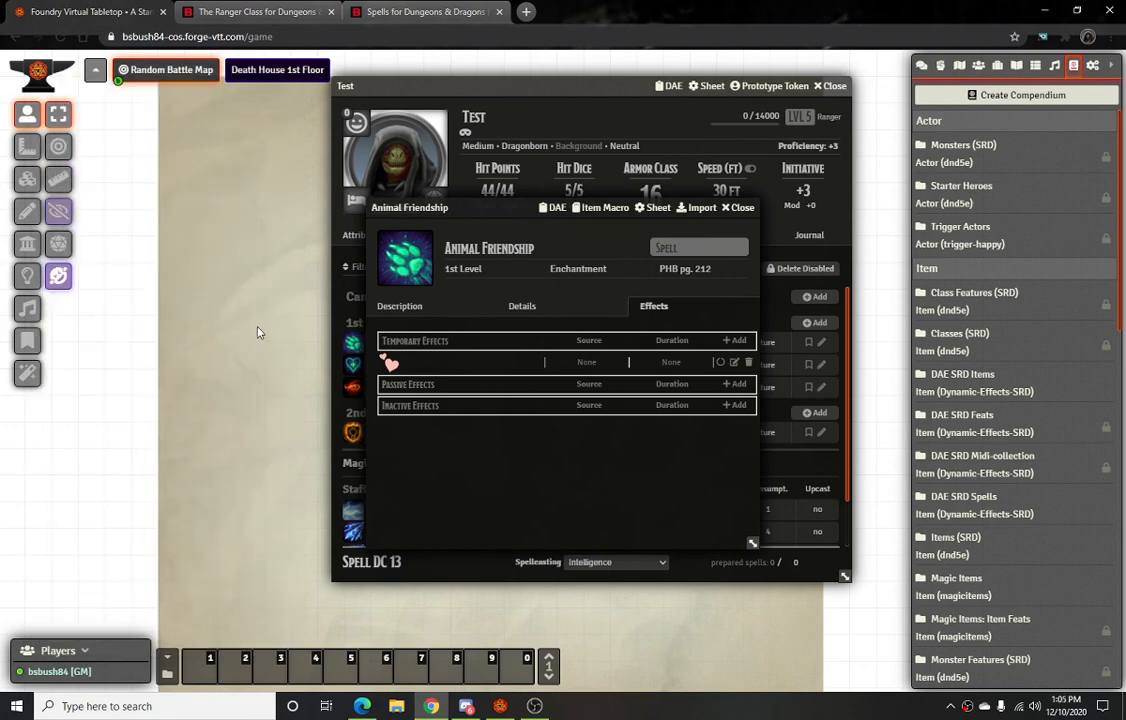
Move aside and close the Animal Friendship and Barkskin spell windows covering the Test sheet
{"action": "left_click_drag", "start_coordinate": [485, 211], "coordinate": [245, 284]}
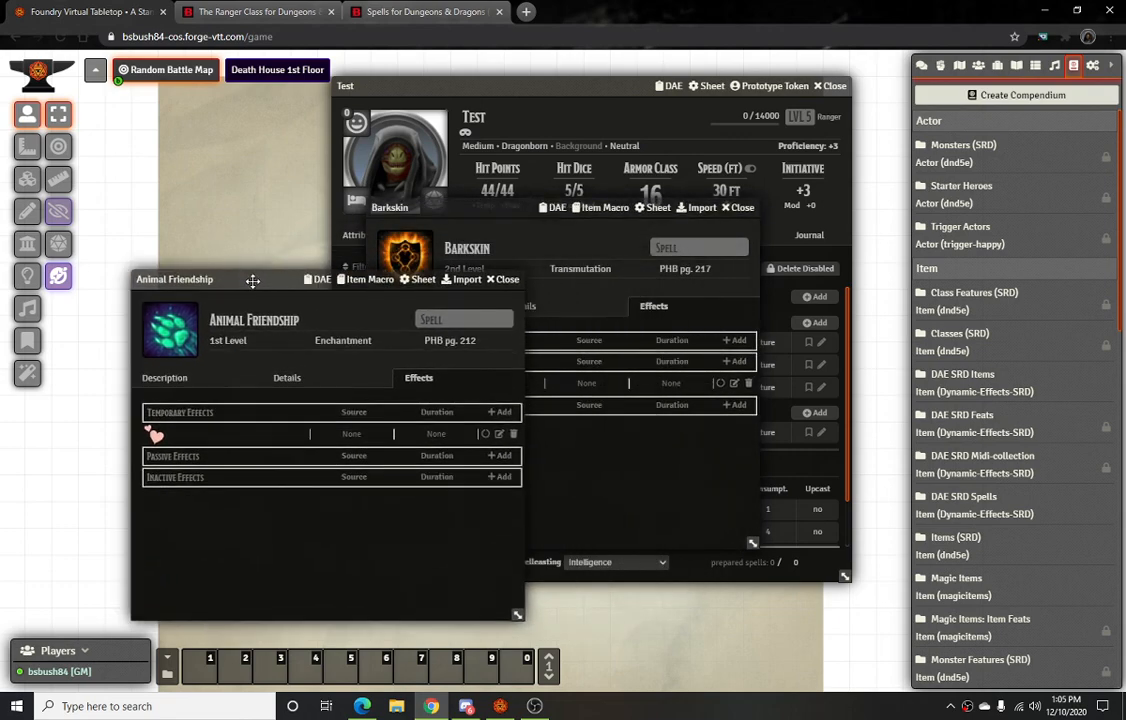
{"action": "left_click", "coordinate": [495, 283]}
{"action": "left_click_drag", "start_coordinate": [473, 212], "coordinate": [290, 265]}
{"action": "left_click", "coordinate": [563, 261]}
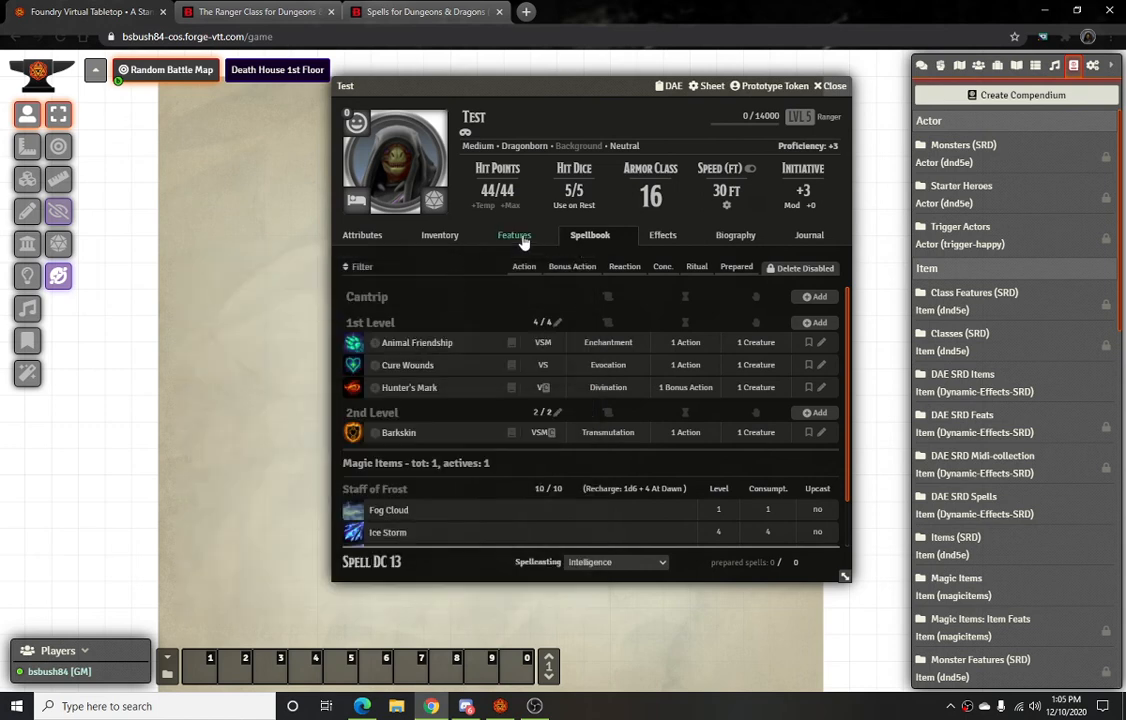
Look through Test's features and inventory and display the character's attributes
{"action": "left_click", "coordinate": [518, 238]}
{"action": "left_click", "coordinate": [440, 235]}
{"action": "left_click", "coordinate": [377, 235]}
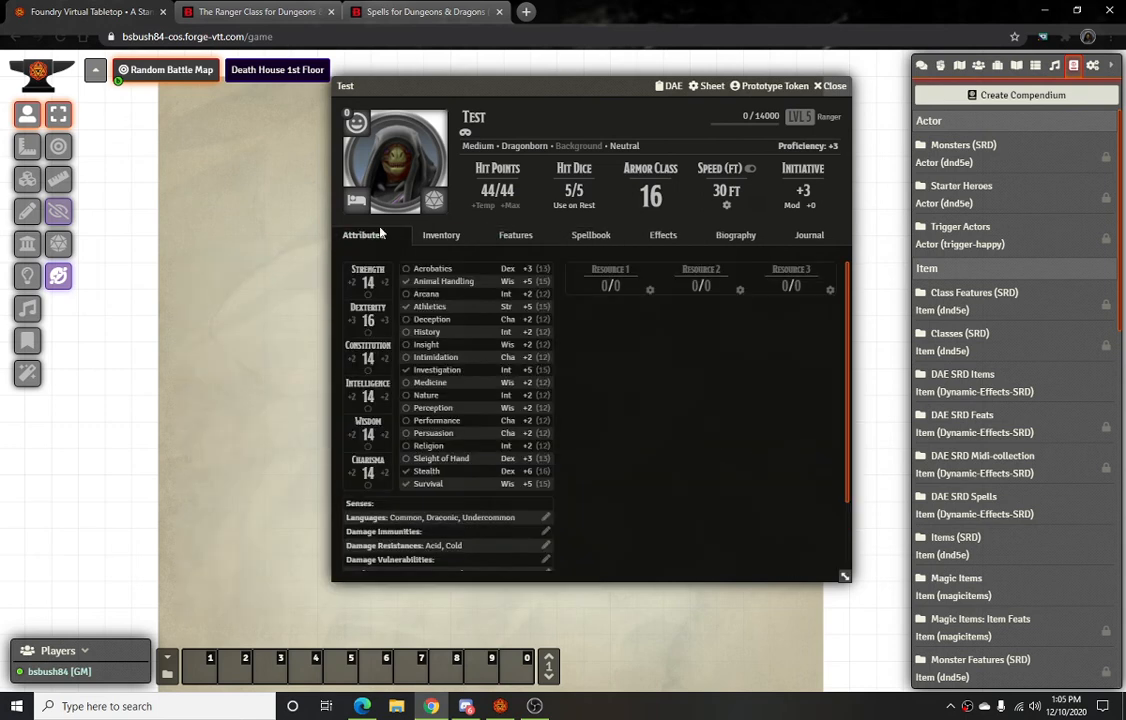
Show Test's inventory and flush all messages from the chat log
{"action": "left_click", "coordinate": [441, 236]}
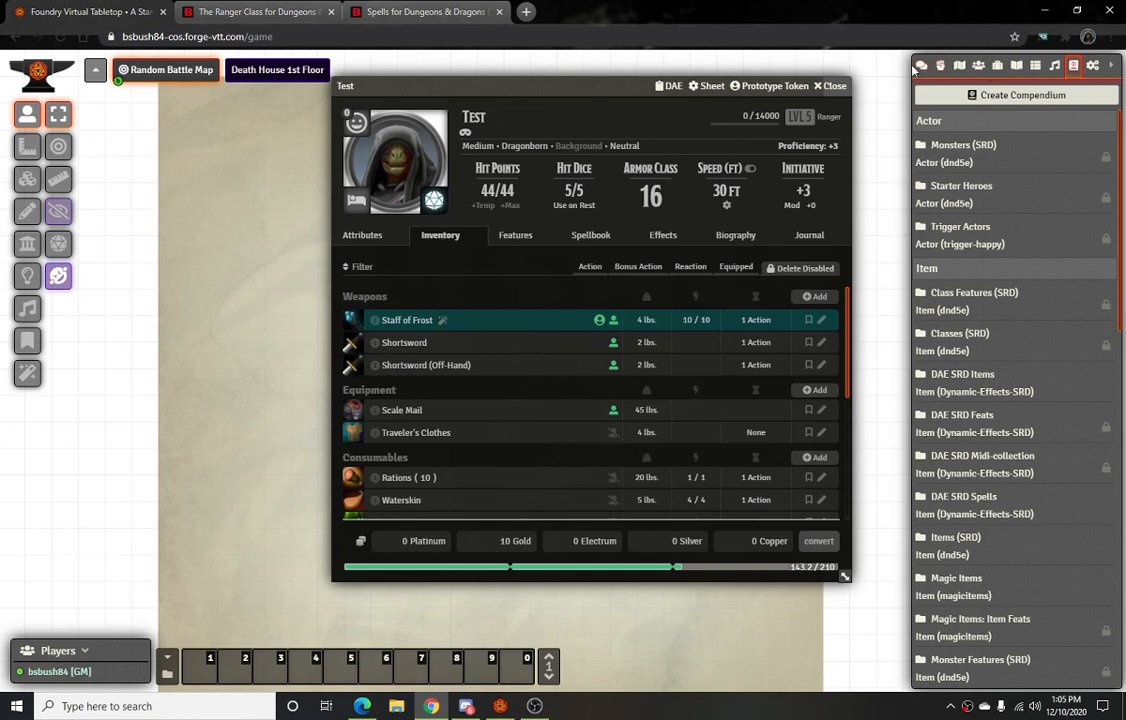
{"action": "left_click", "coordinate": [920, 65]}
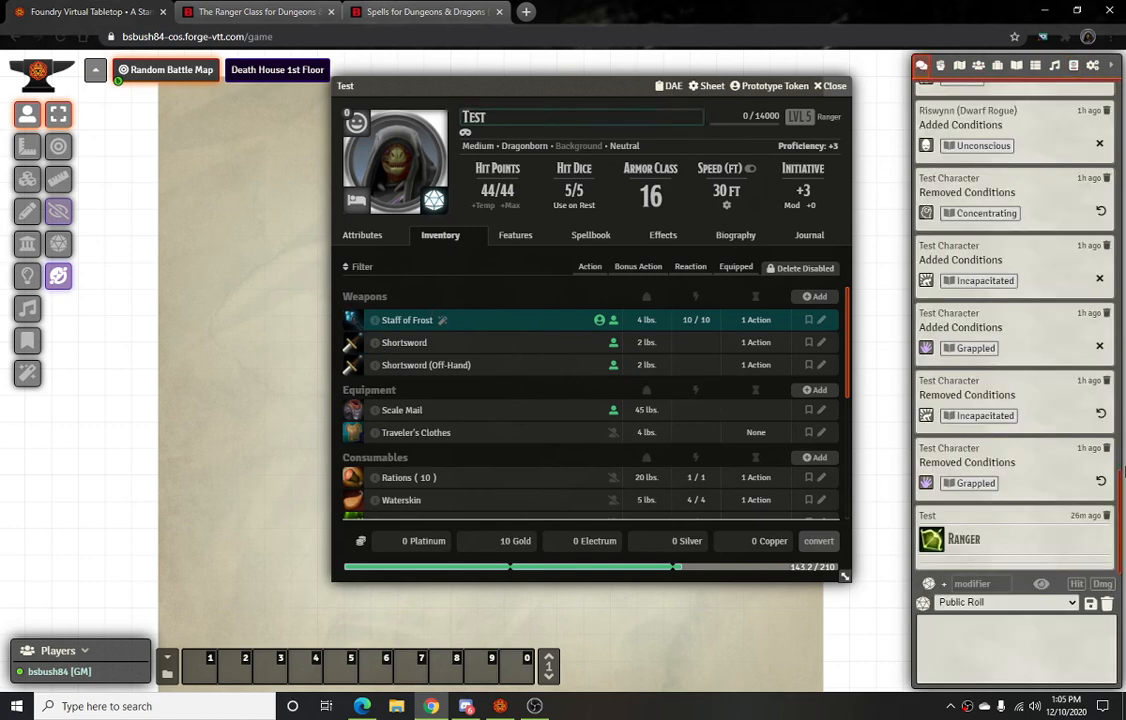
{"action": "left_click", "coordinate": [1106, 603]}
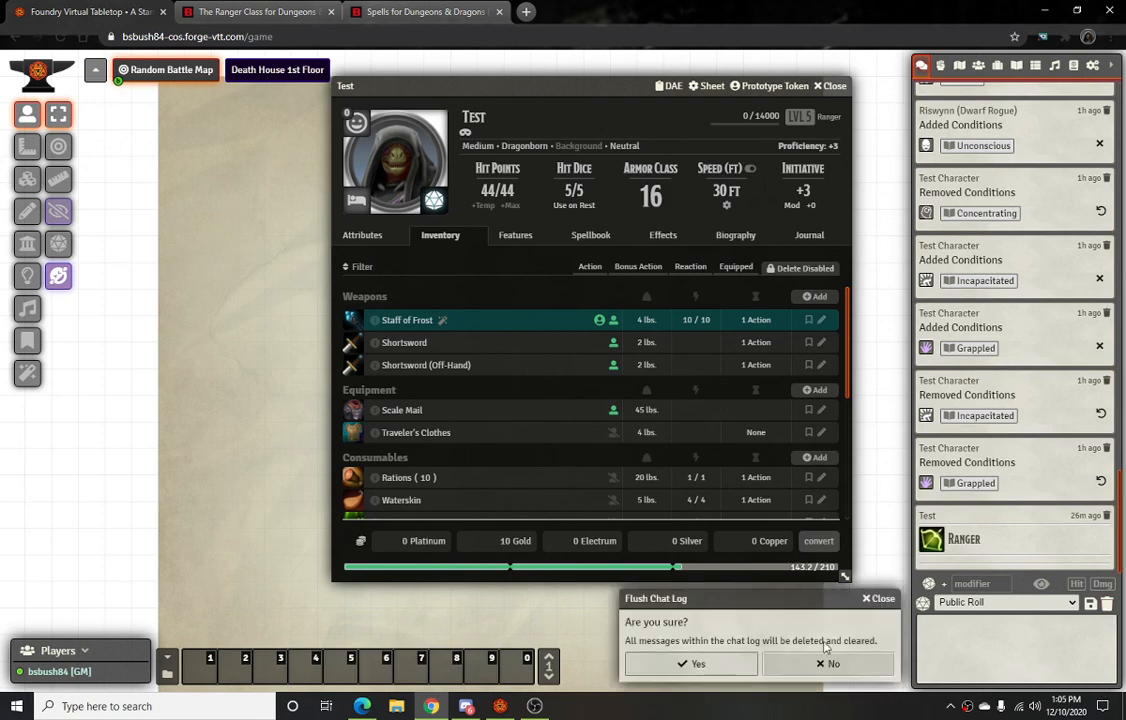
{"action": "left_click", "coordinate": [714, 665]}
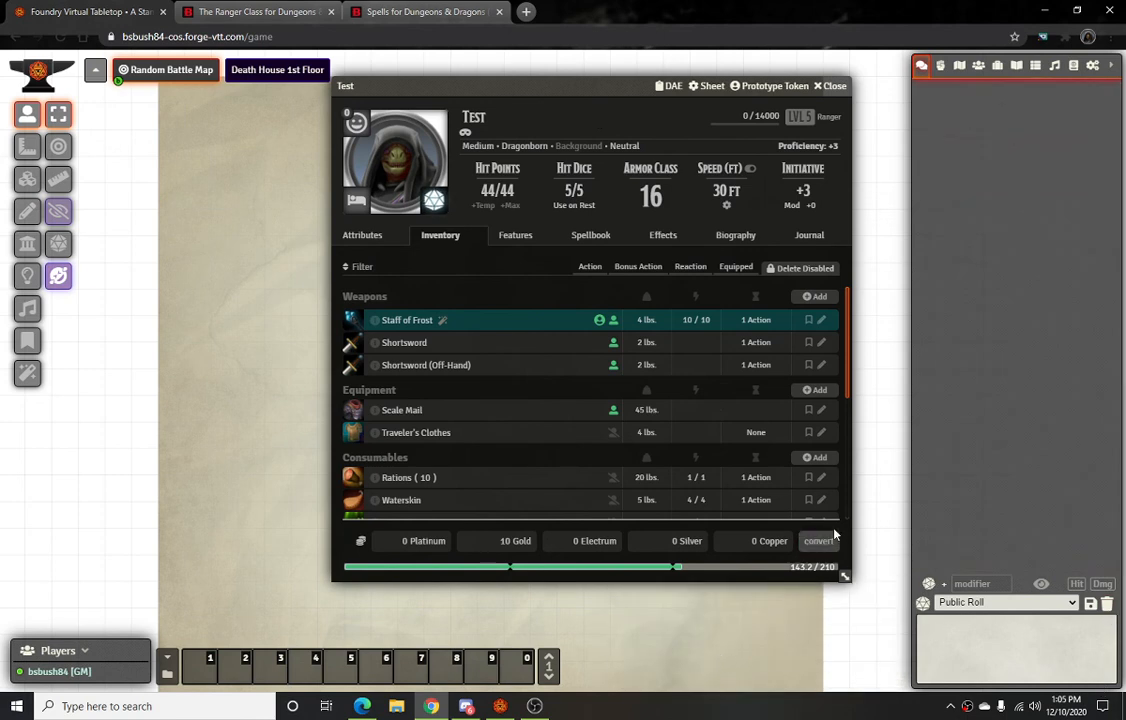
Close the Test sheet and place a Test token near the middle of the Random Battle Map scene
{"action": "mouse_move", "coordinate": [845, 578]}
{"action": "left_mouse_down"}
{"action": "mouse_move", "coordinate": [845, 540]}
{"action": "mouse_move", "coordinate": [845, 588]}
{"action": "left_mouse_up"}
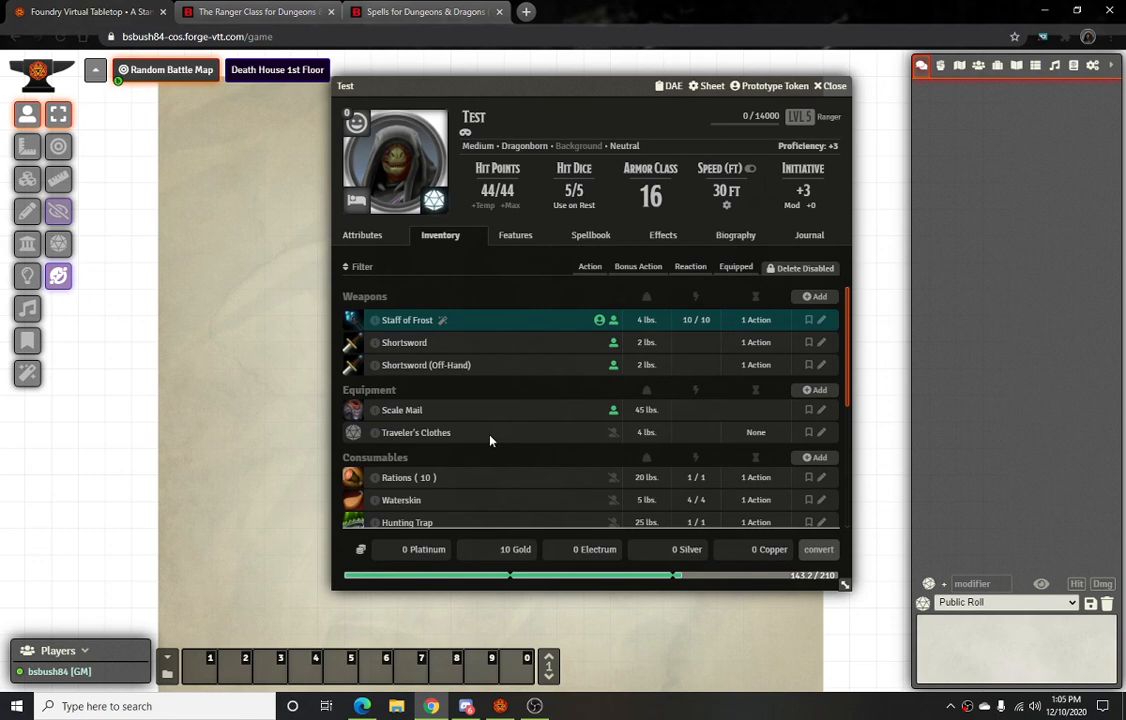
{"action": "left_click", "coordinate": [831, 86]}
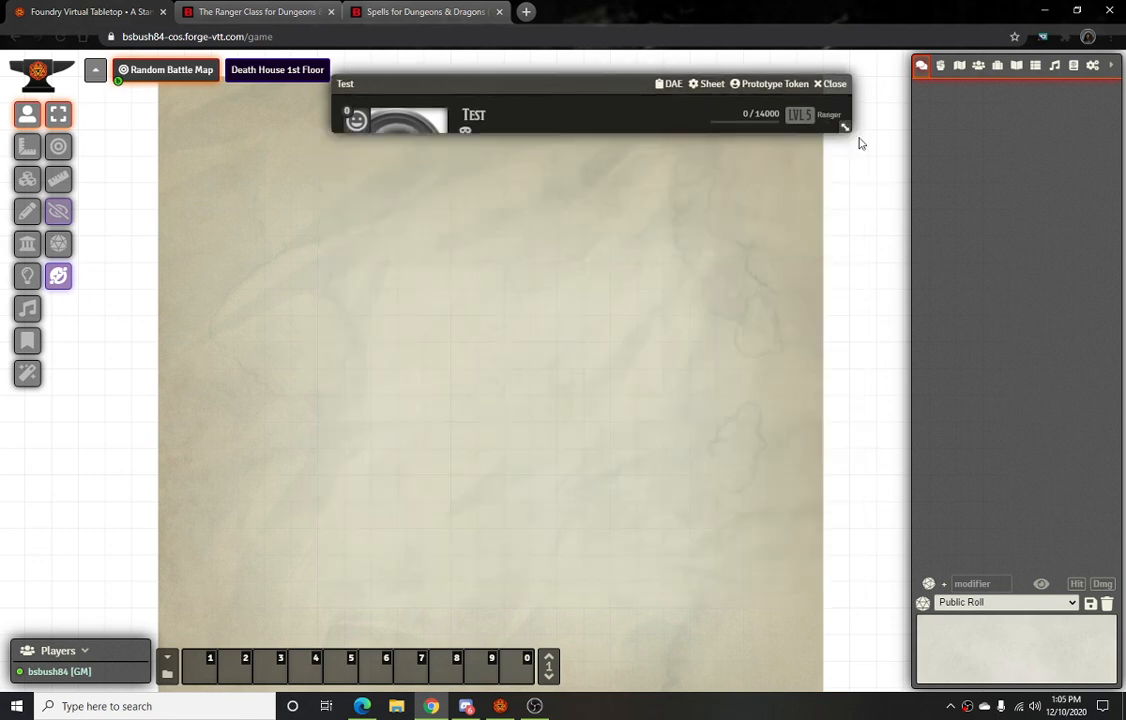
{"action": "left_click", "coordinate": [978, 65]}
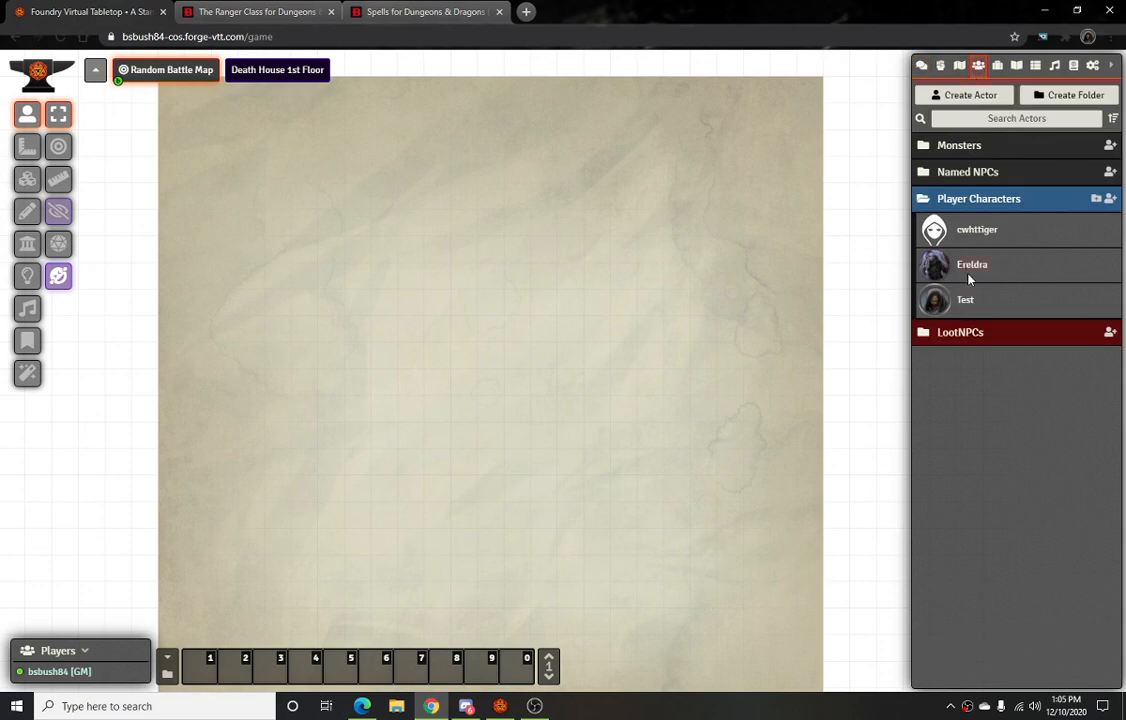
{"action": "left_click_drag", "start_coordinate": [970, 304], "coordinate": [515, 332]}
{"action": "scroll", "coordinate": [560, 340], "scroll_direction": "up", "scroll_amount": 4}
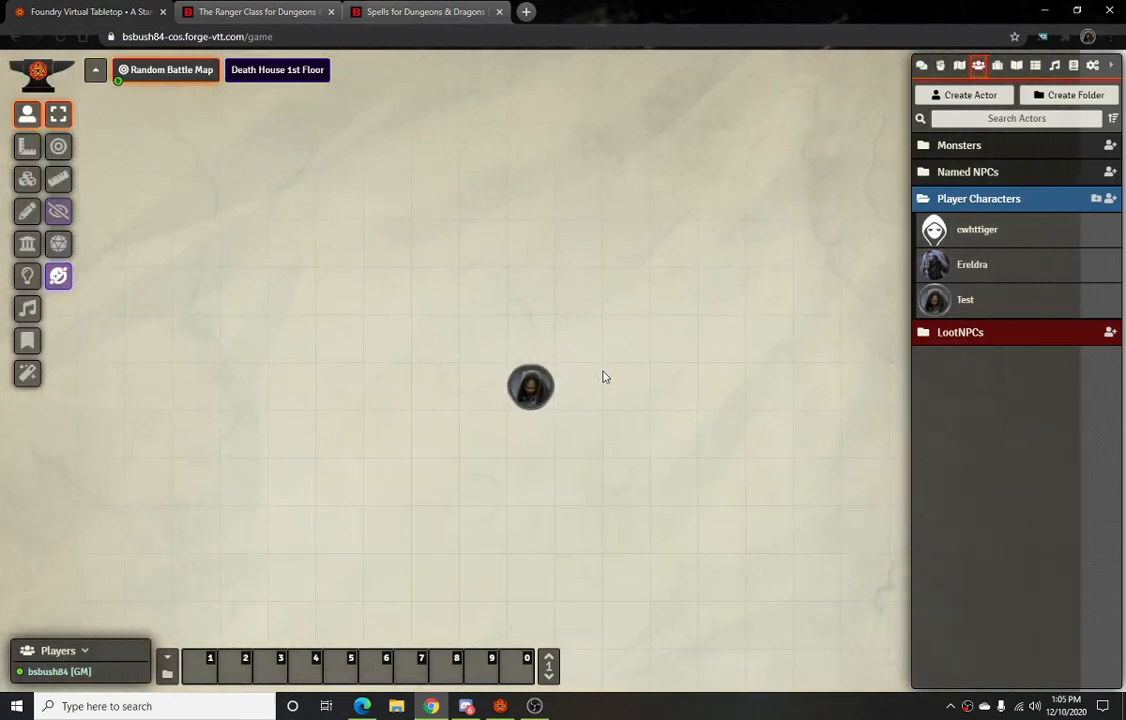
Select the Test token and look through its Magic Items, Inventory and Features action lists
{"action": "right_click", "coordinate": [521, 400]}
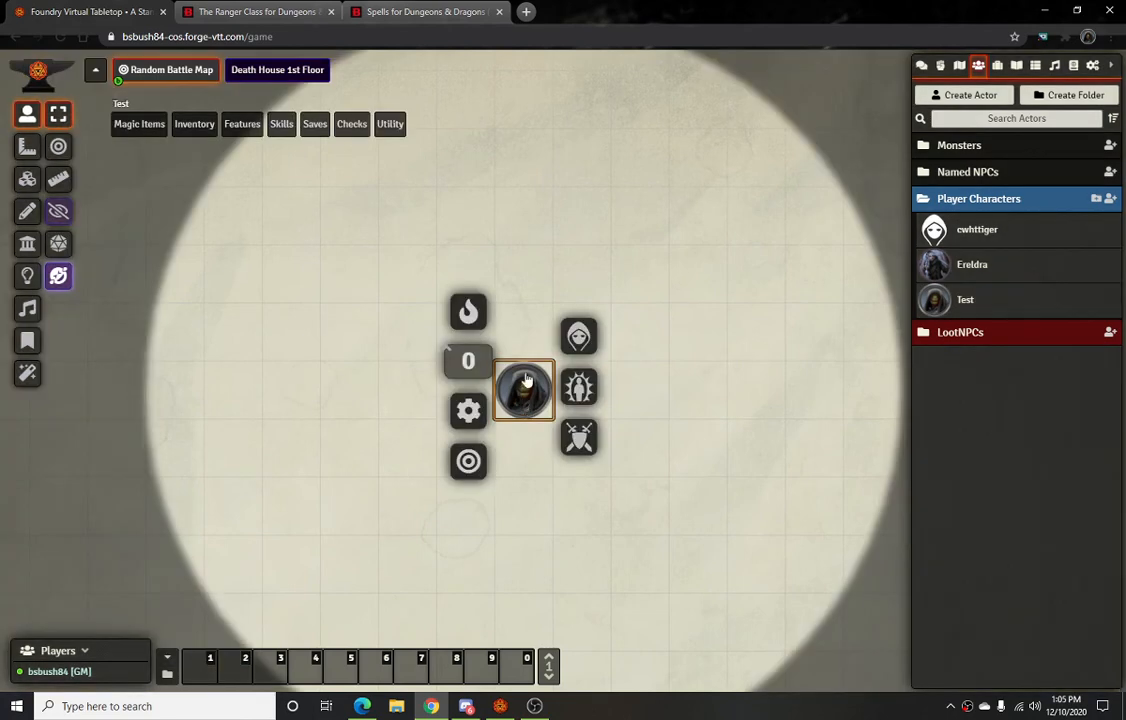
{"action": "left_click", "coordinate": [560, 227]}
{"action": "right_click", "coordinate": [533, 392]}
{"action": "mouse_move", "coordinate": [187, 129]}
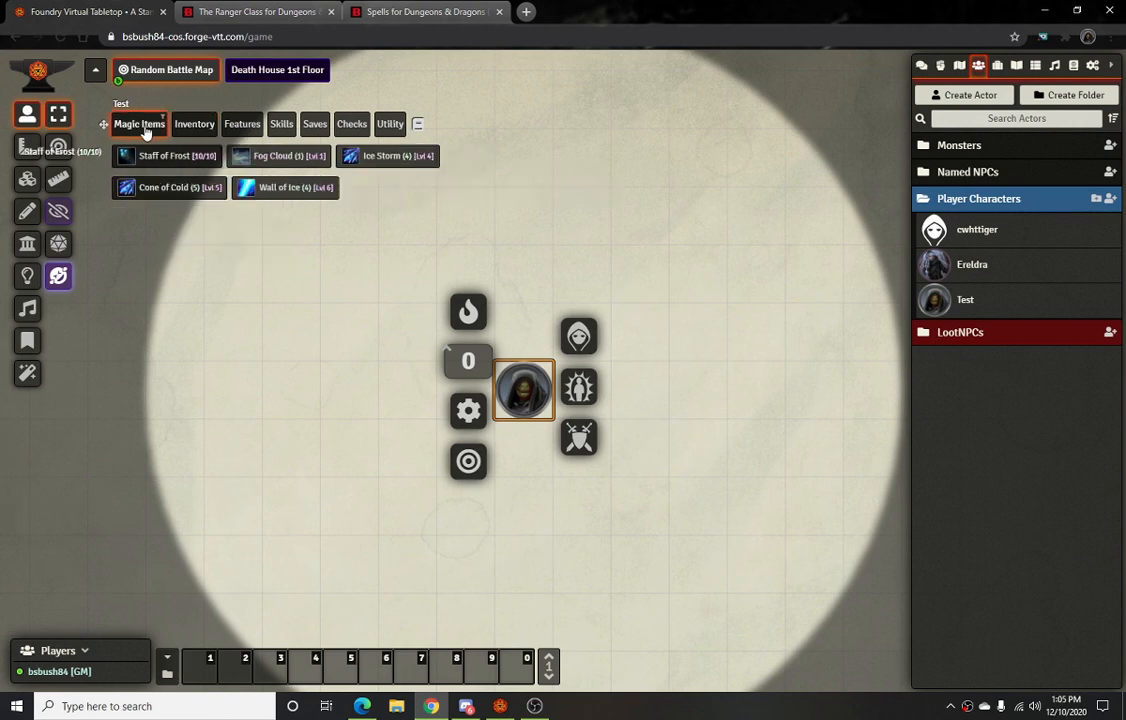
{"action": "mouse_move", "coordinate": [141, 130]}
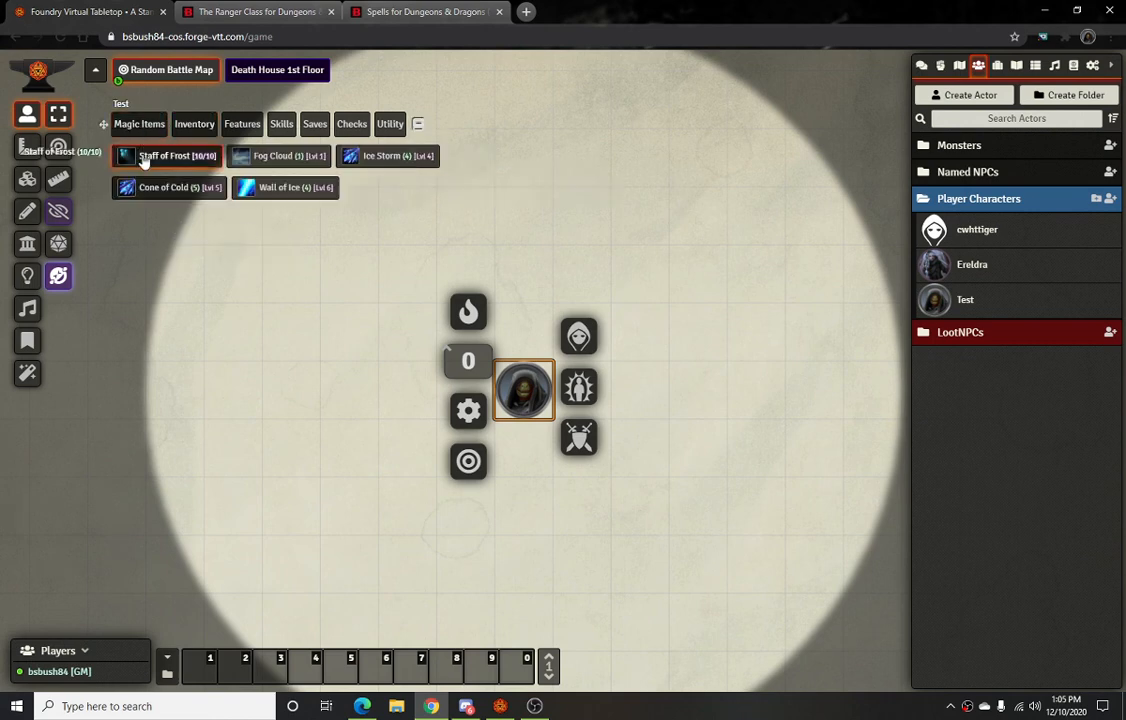
{"action": "left_click", "coordinate": [724, 303]}
{"action": "right_click", "coordinate": [518, 393]}
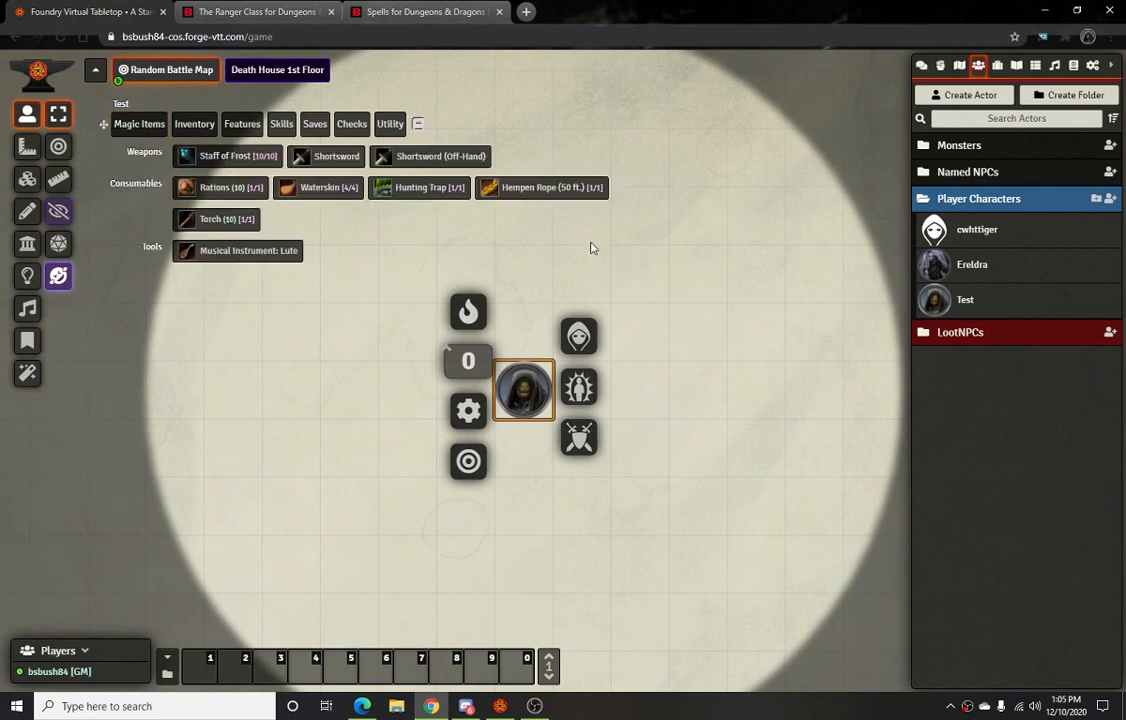
{"action": "left_click", "coordinate": [744, 284]}
{"action": "right_click", "coordinate": [526, 393]}
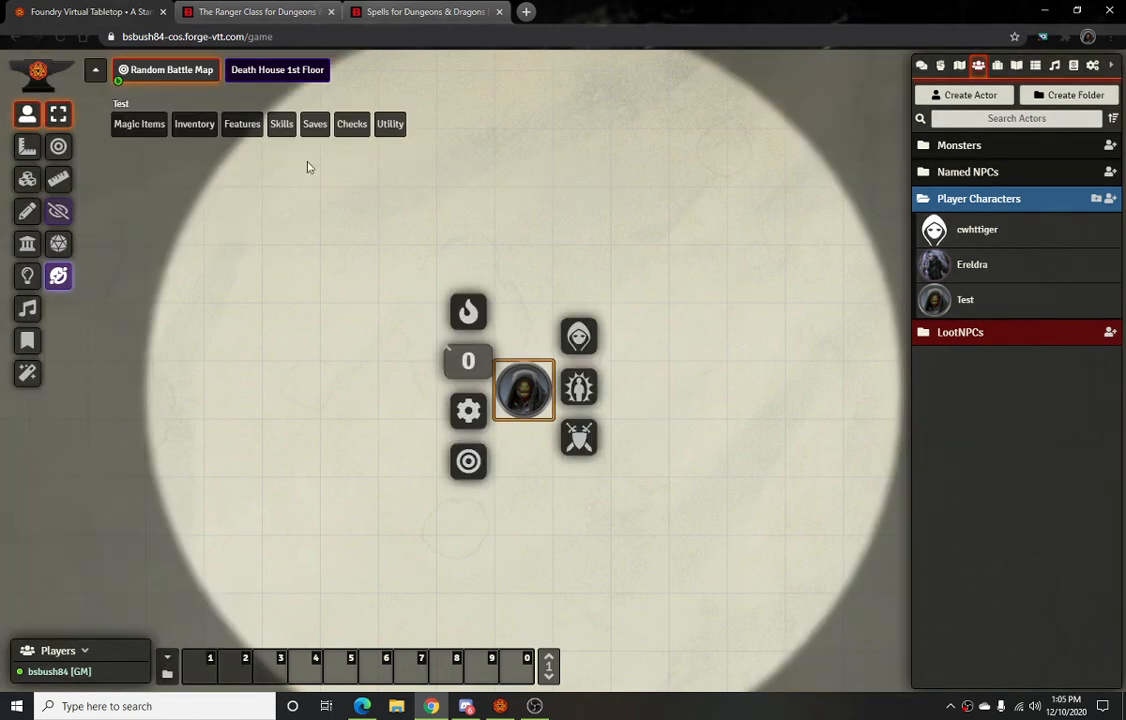
{"action": "left_click", "coordinate": [480, 403]}
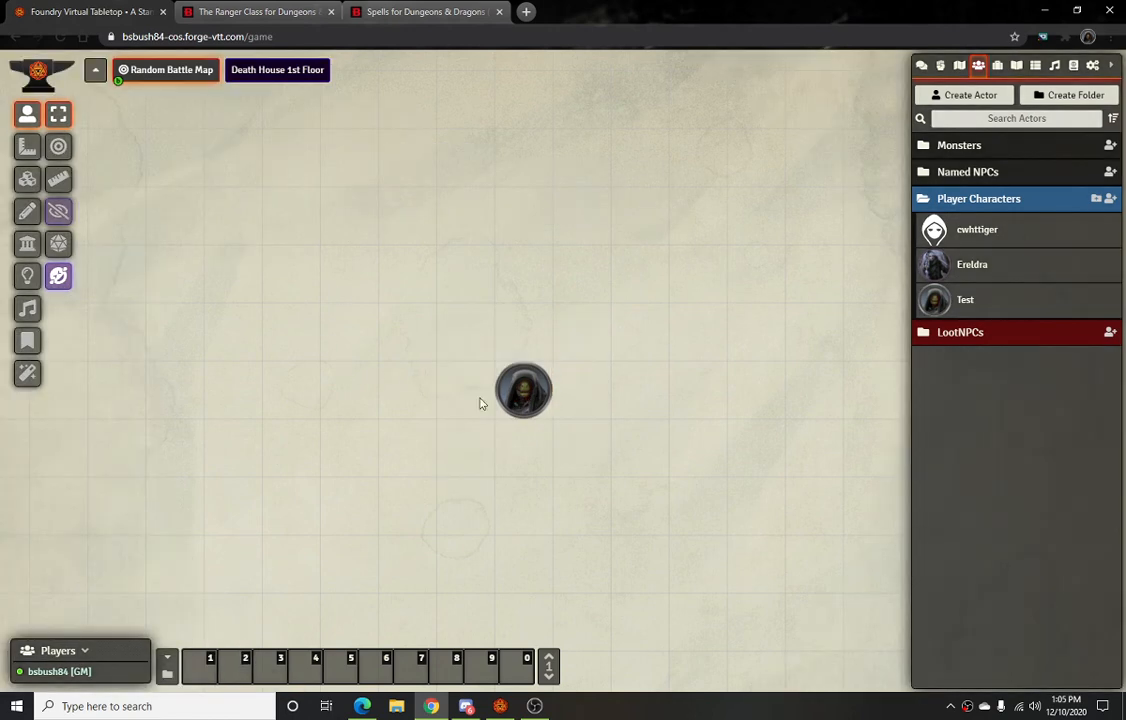
{"action": "right_click", "coordinate": [518, 395]}
{"action": "mouse_move", "coordinate": [237, 140]}
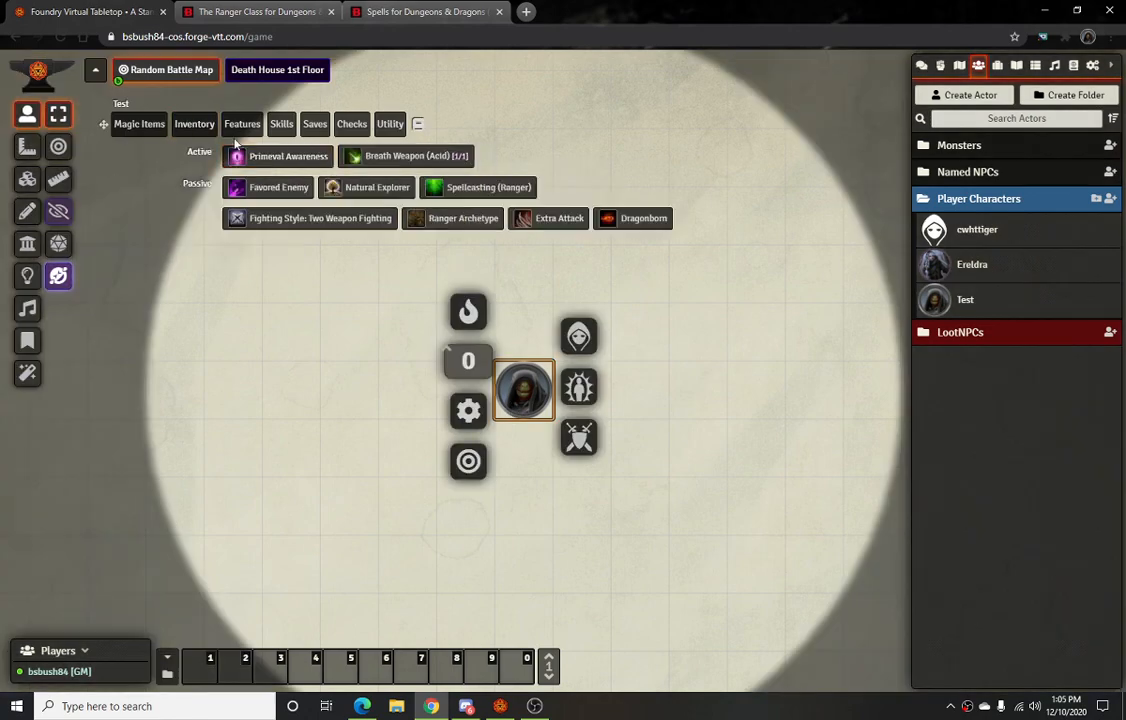
{"action": "left_click", "coordinate": [643, 259]}
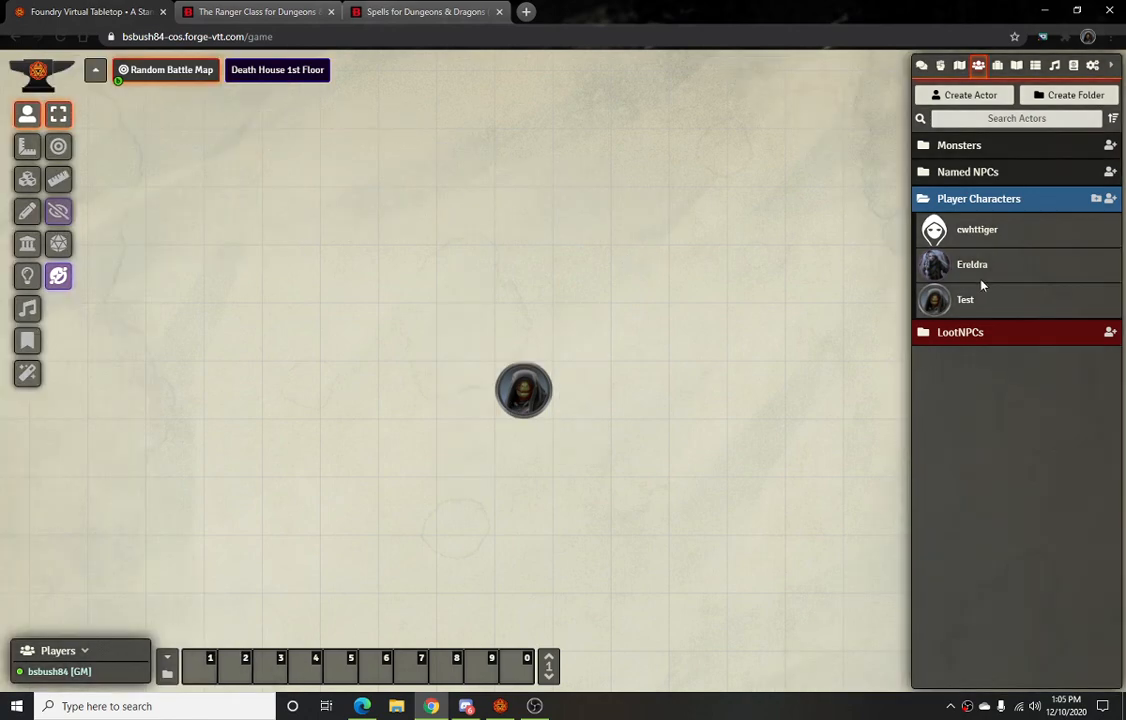
Place Ereldra's token two squares above Test, move Test up one square beside it, and target Ereldra
{"action": "left_click_drag", "start_coordinate": [981, 286], "coordinate": [523, 274]}
{"action": "left_click", "coordinate": [523, 380]}
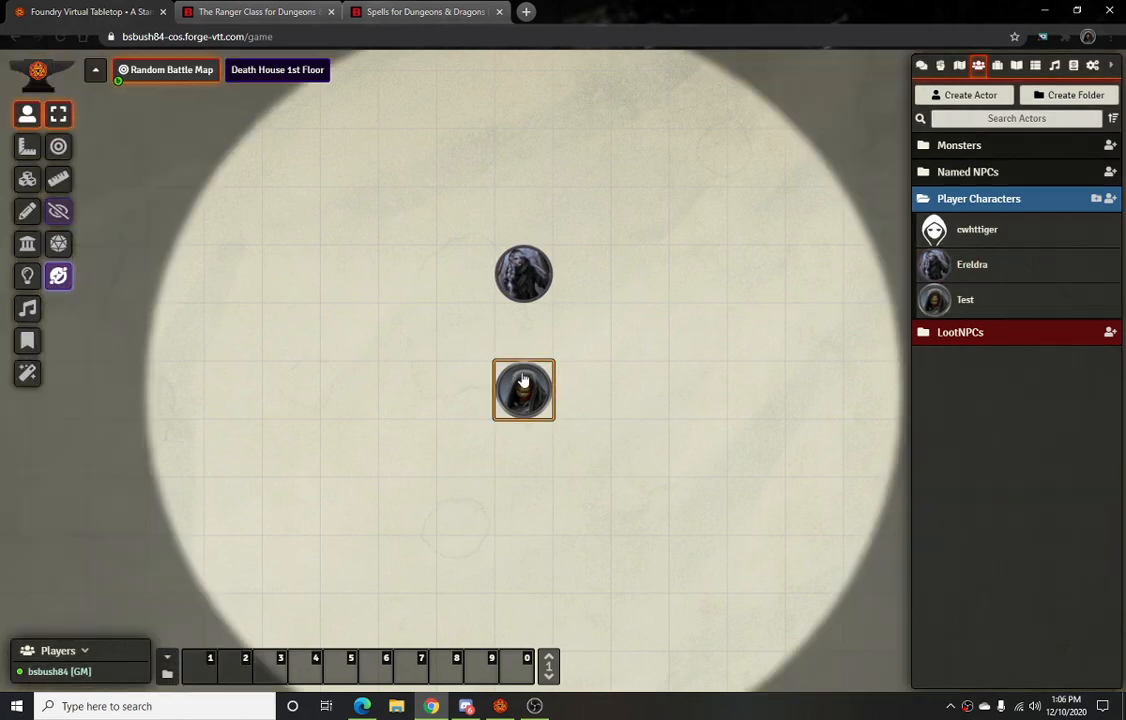
{"action": "key", "text": "Up"}
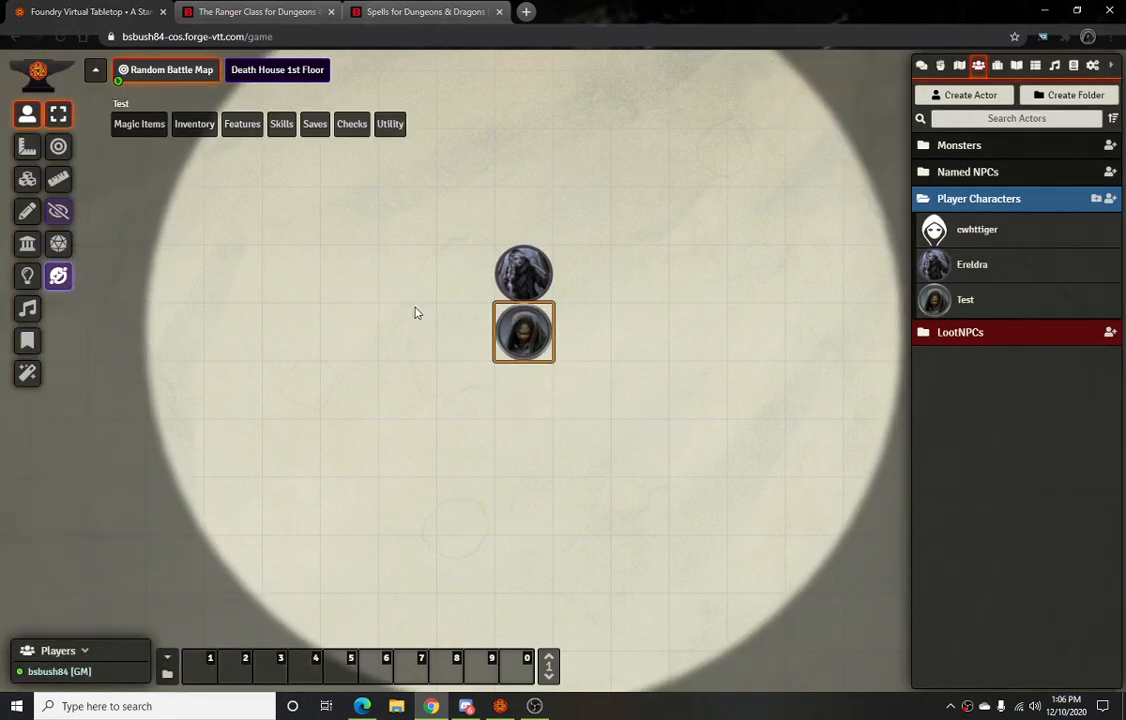
{"action": "key", "text": "t"}
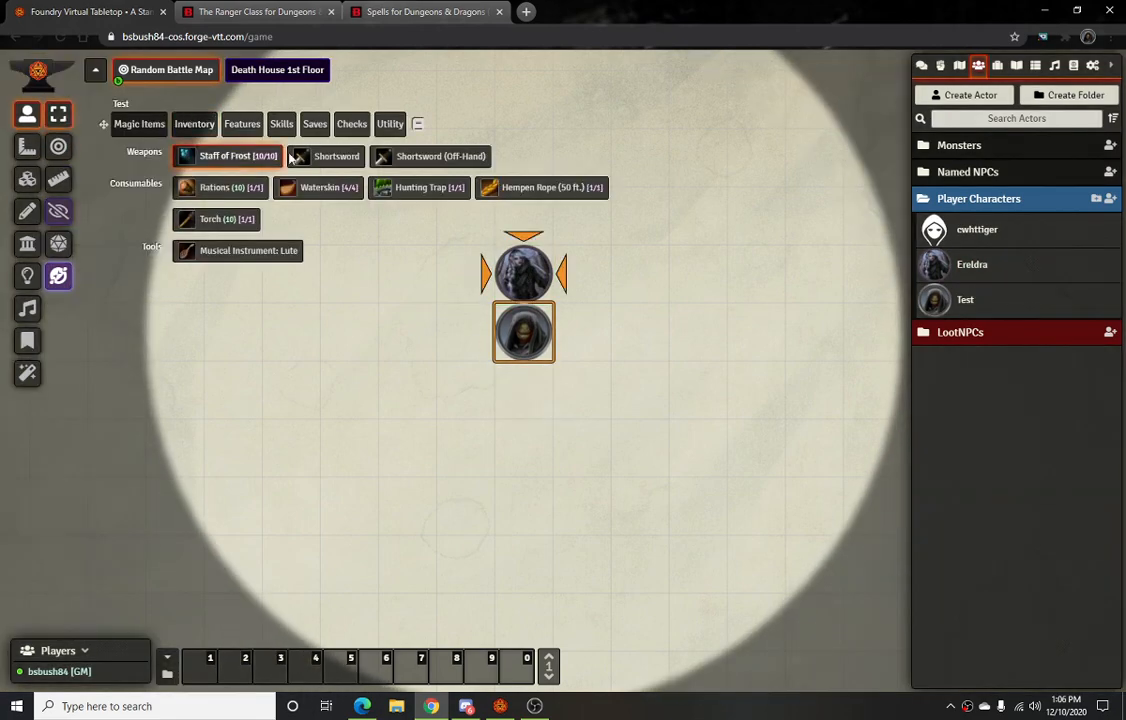
Attack Ereldra three times with Test's Shortsword and examine the attack and damage rolls in the chat log
{"action": "left_click", "coordinate": [322, 157]}
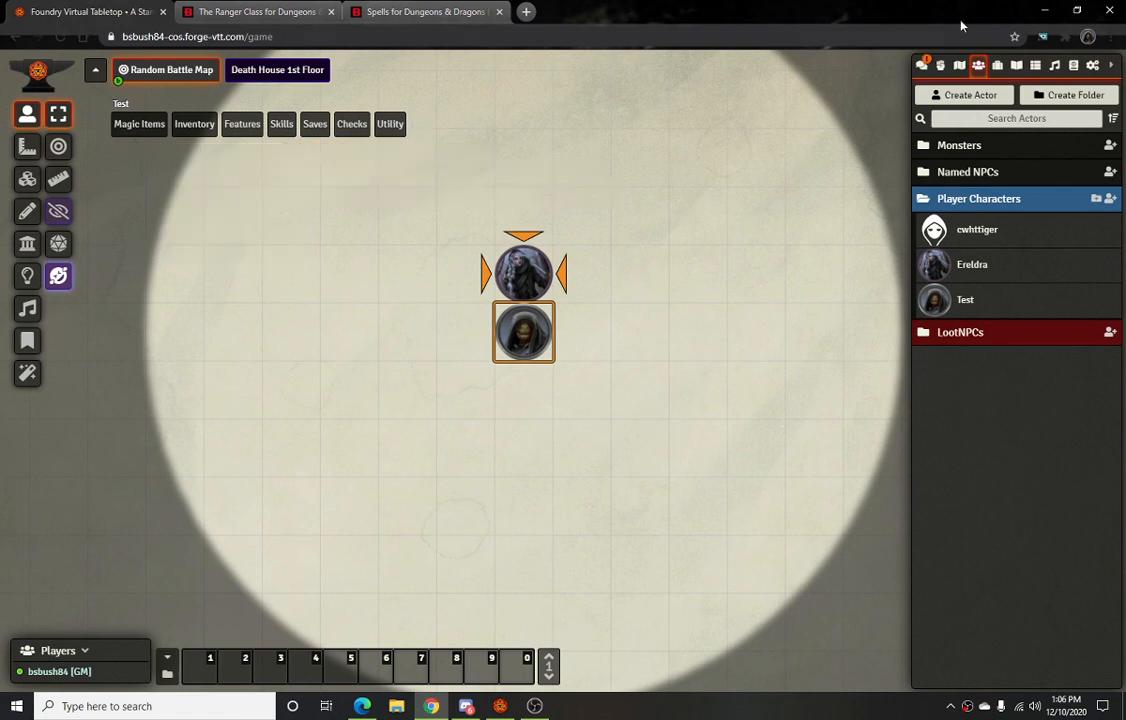
{"action": "left_click", "coordinate": [921, 65]}
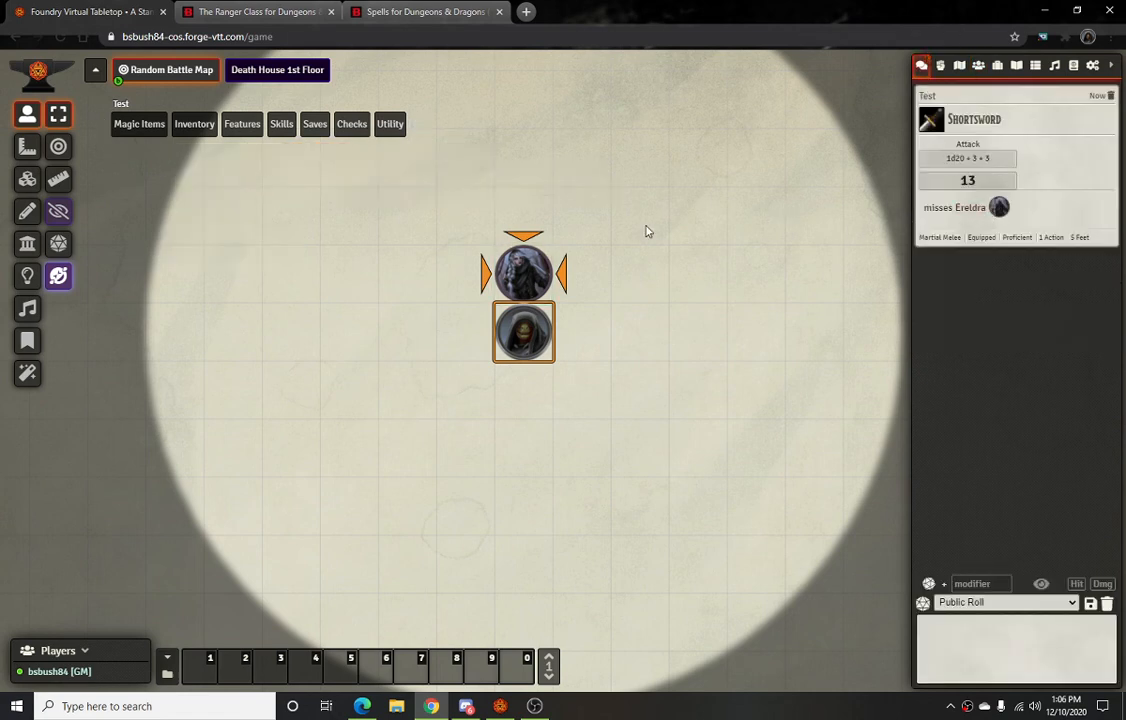
{"action": "mouse_move", "coordinate": [194, 124]}
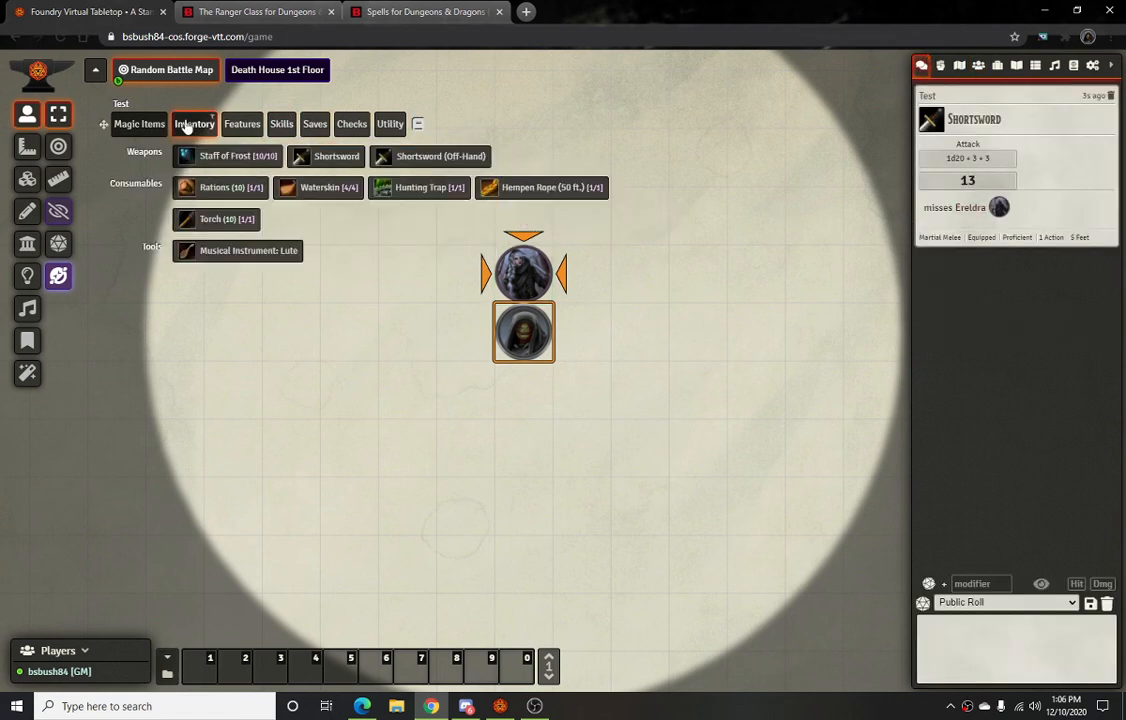
{"action": "left_click", "coordinate": [336, 157]}
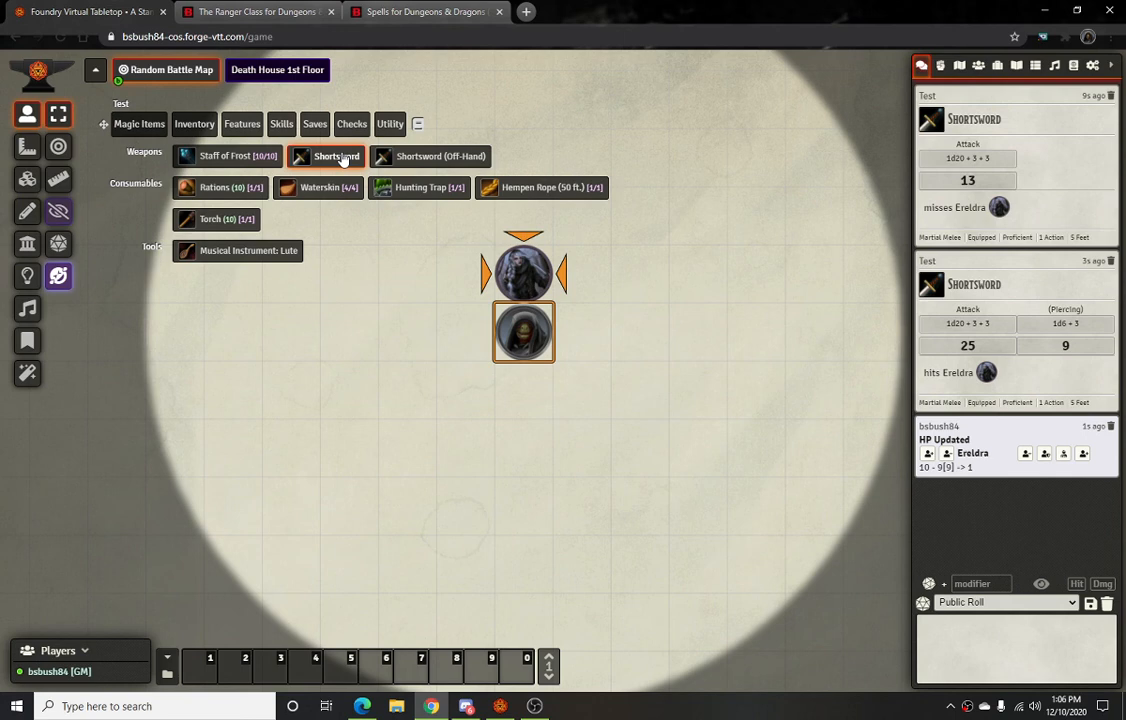
{"action": "left_click", "coordinate": [342, 160]}
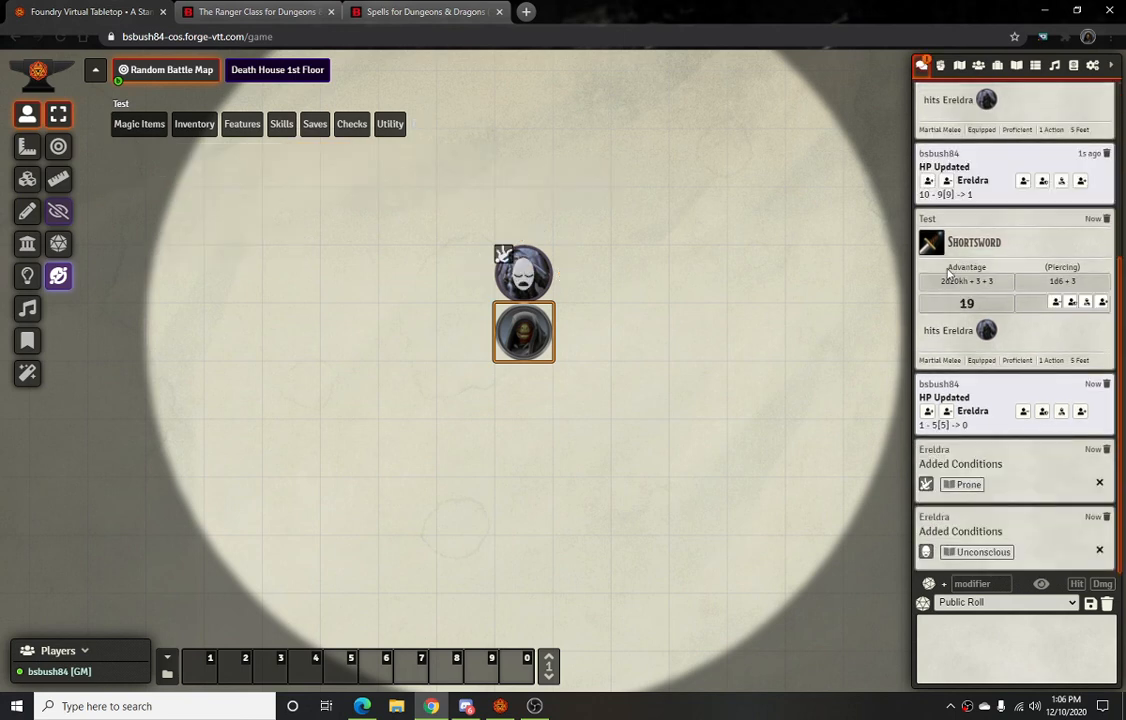
{"action": "left_click", "coordinate": [975, 287]}
{"action": "left_click", "coordinate": [969, 296]}
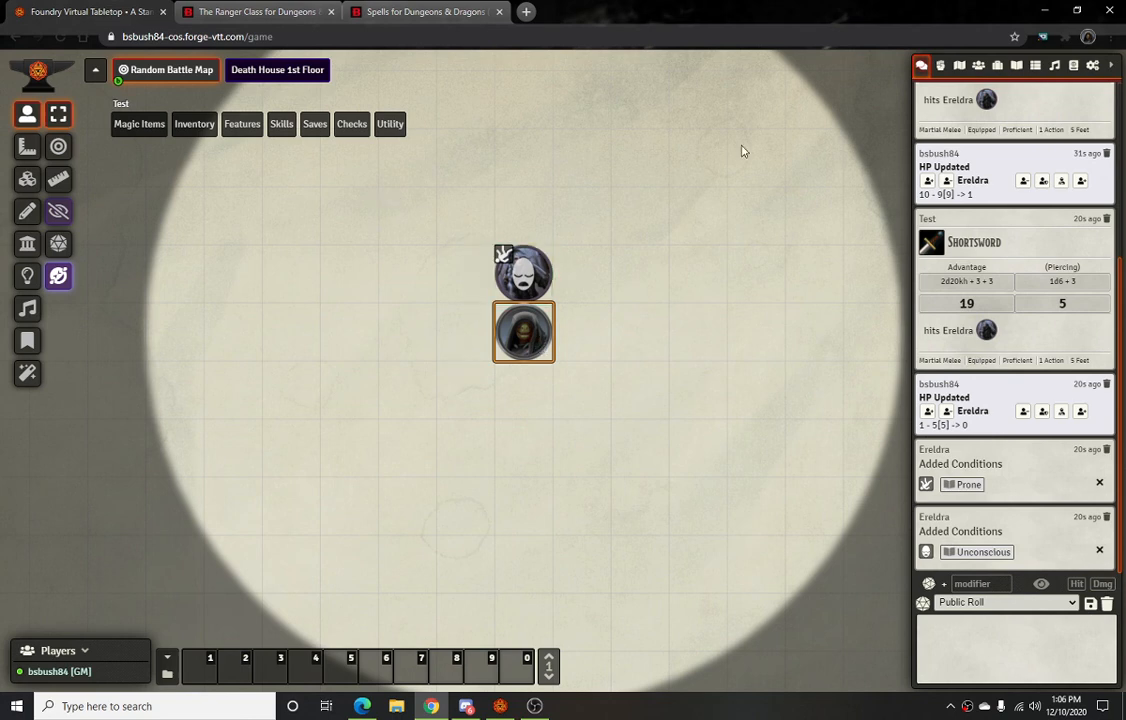
Open Combat Utility Belt's Condition Lab, look through the condition mappings down to Prone and Restrained, and close it
{"action": "left_click", "coordinate": [1092, 65]}
{"action": "left_click", "coordinate": [1073, 65]}
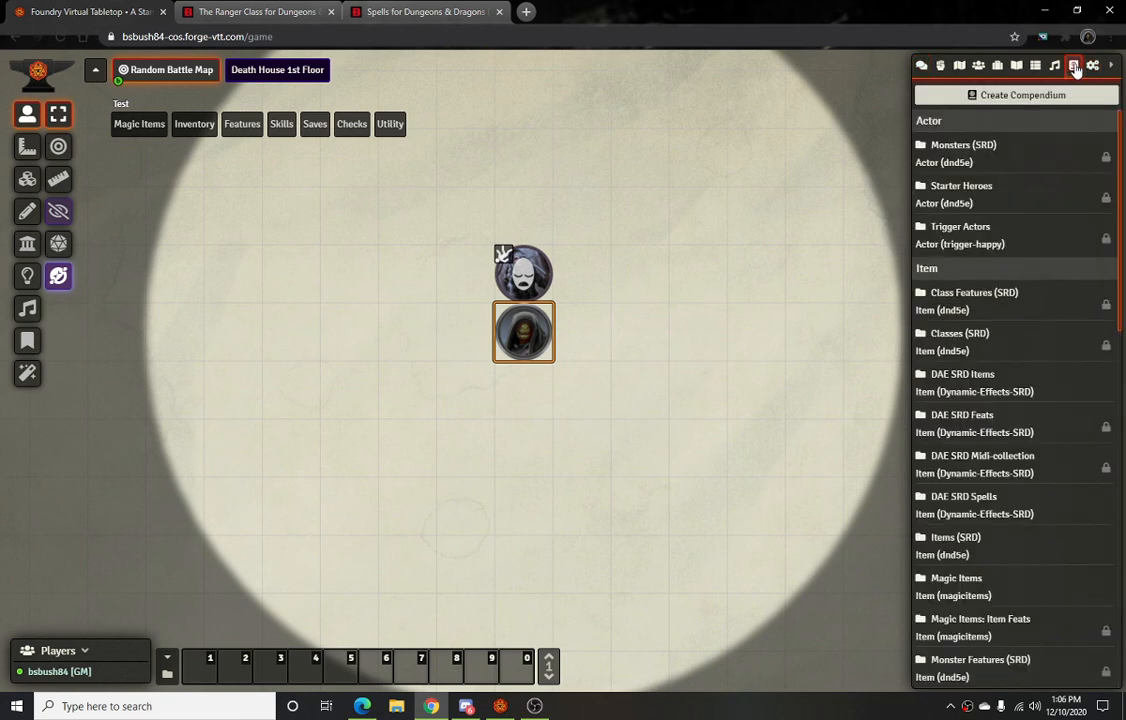
{"action": "left_click", "coordinate": [1092, 65]}
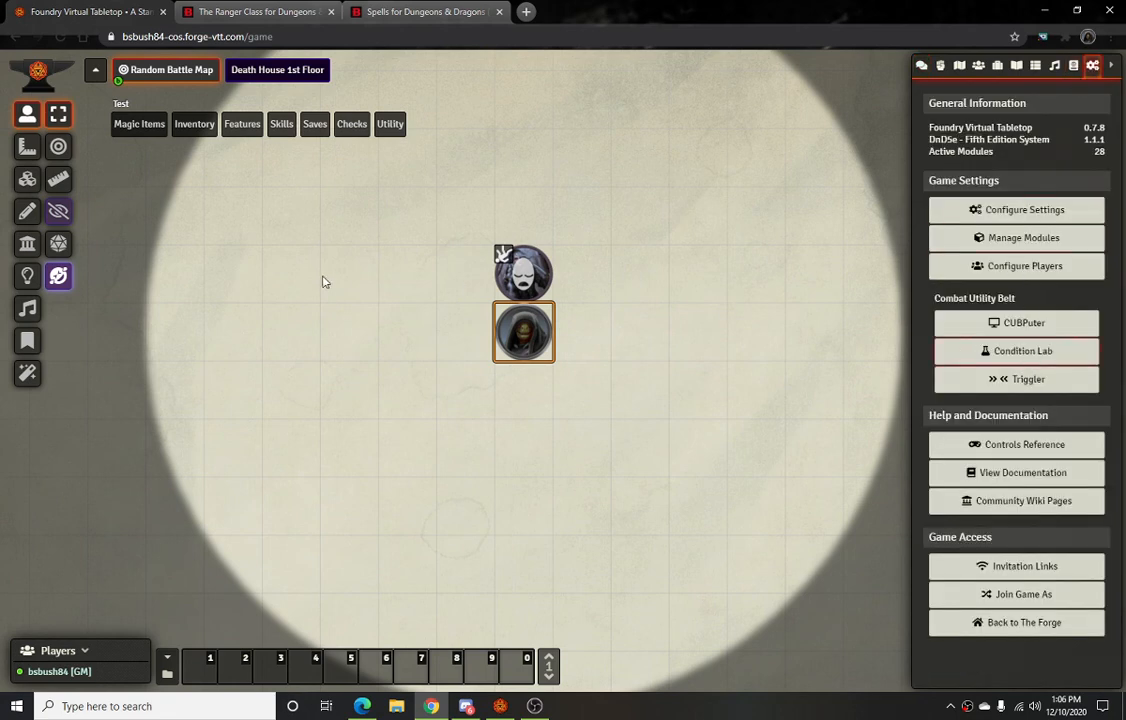
{"action": "left_click", "coordinate": [1020, 353]}
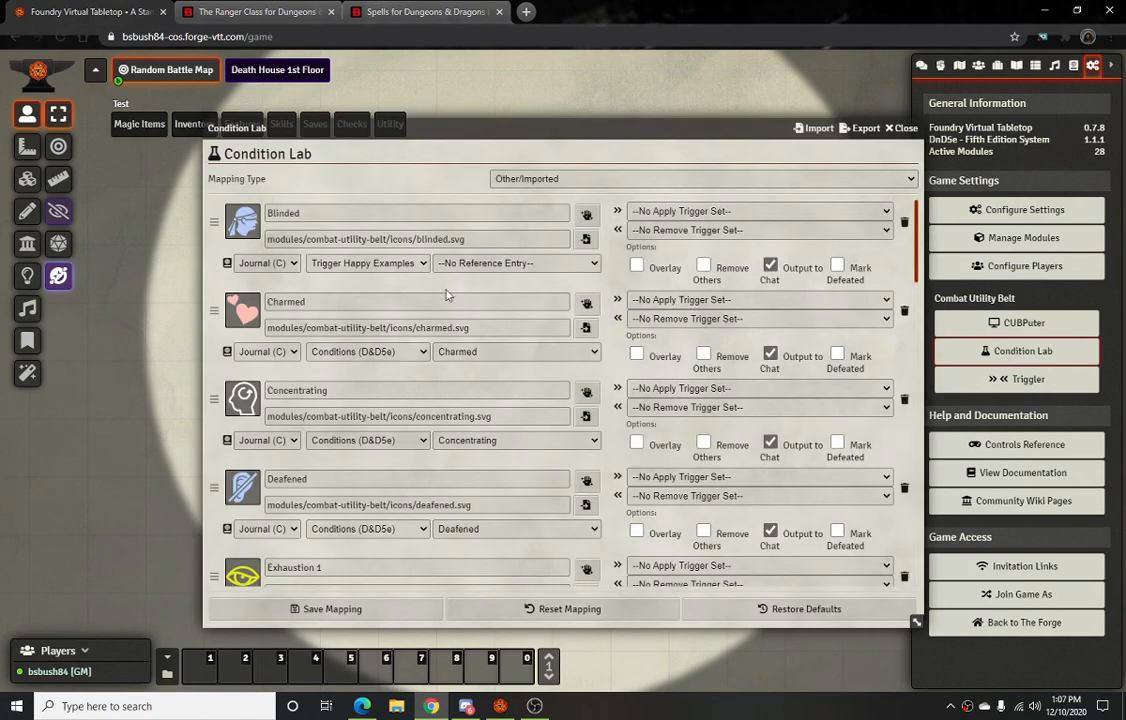
{"action": "scroll", "coordinate": [411, 337], "scroll_direction": "down", "scroll_amount": 10}
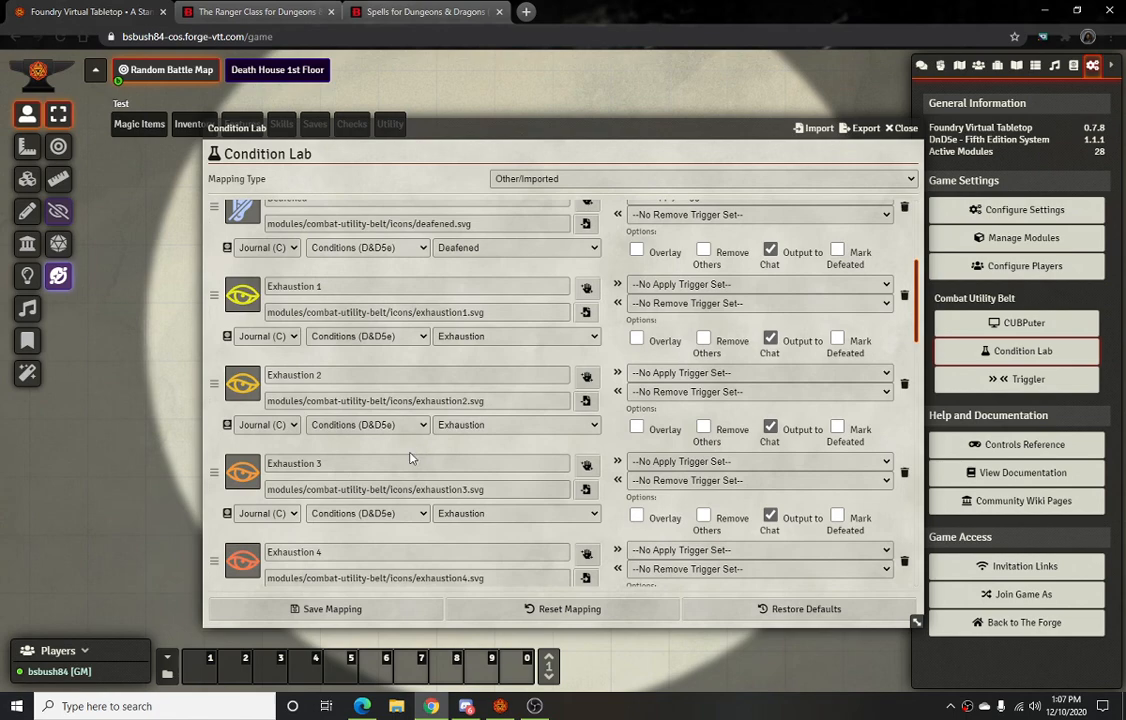
{"action": "scroll", "coordinate": [404, 485], "scroll_direction": "down", "scroll_amount": 3}
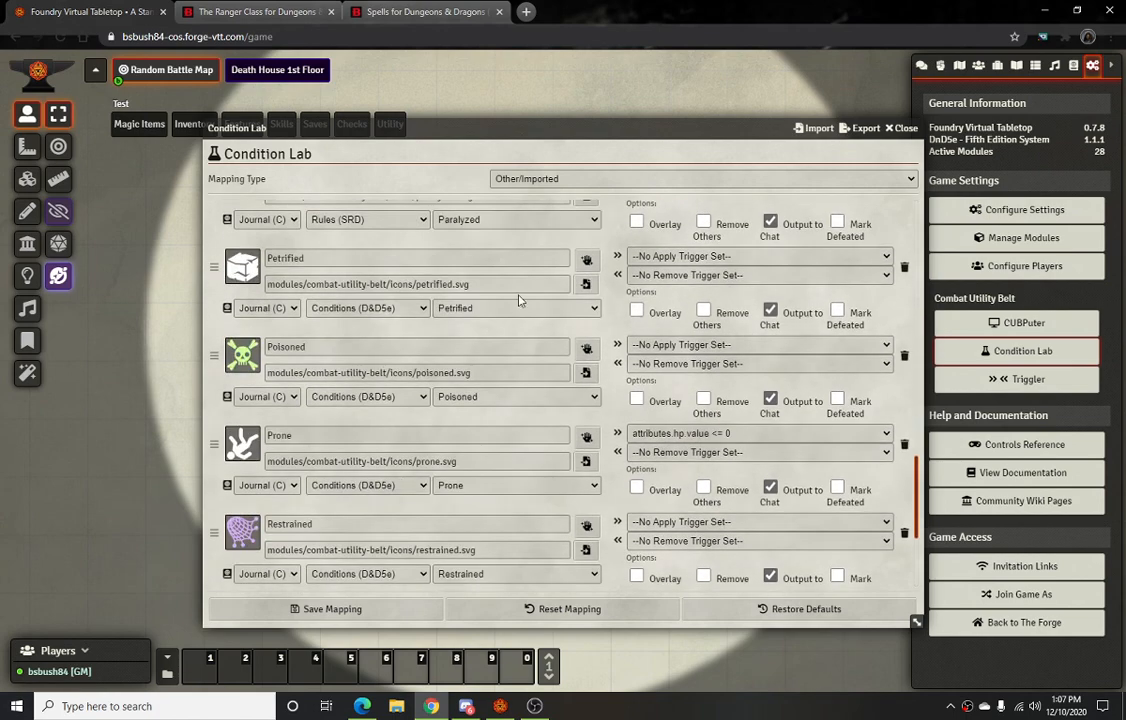
{"action": "left_click", "coordinate": [903, 128]}
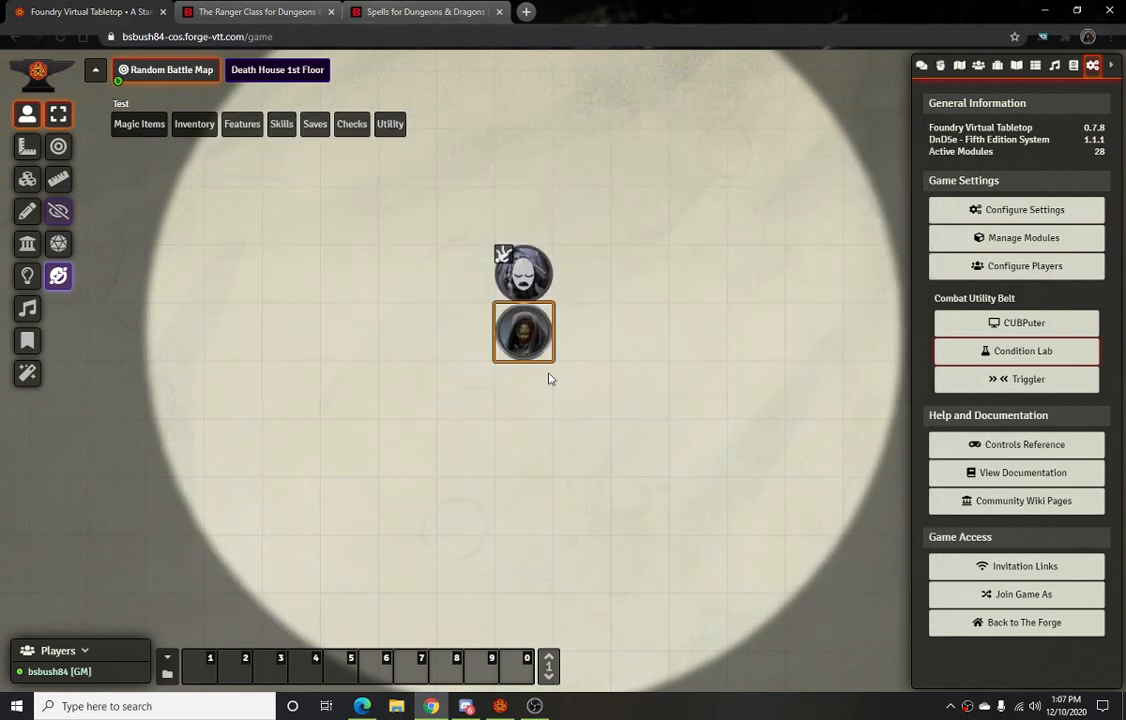
Apply the Paralyzed condition to the Test token and show its entry in the chat log
{"action": "right_click", "coordinate": [530, 339]}
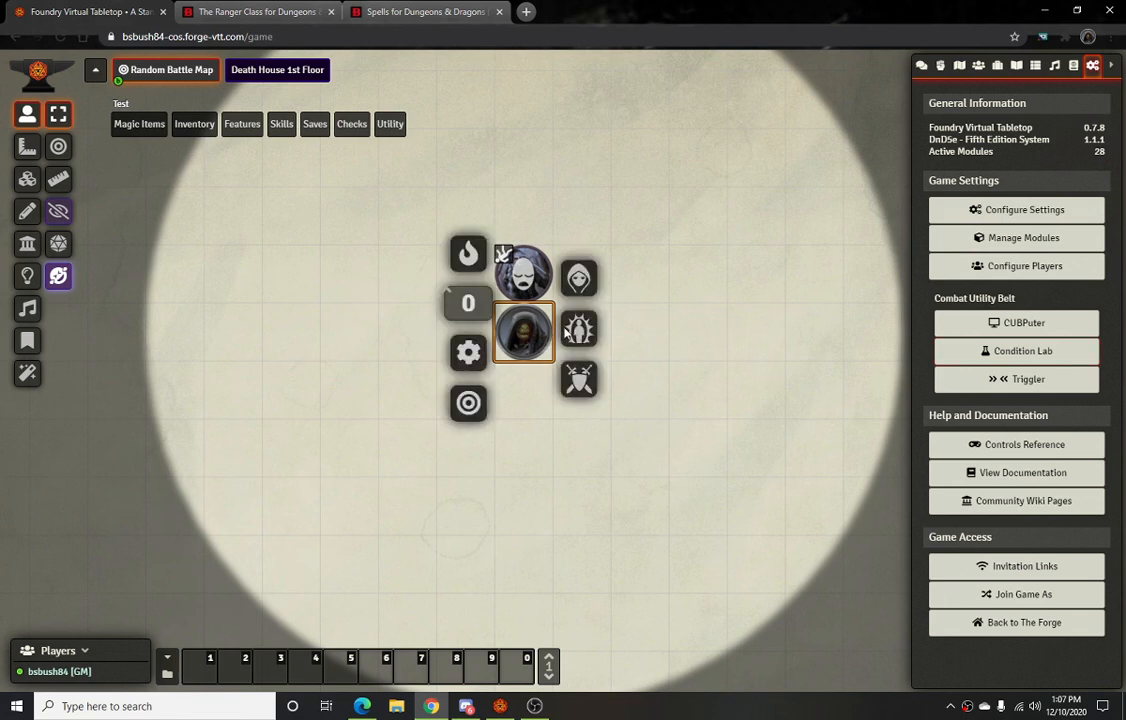
{"action": "left_click", "coordinate": [568, 333]}
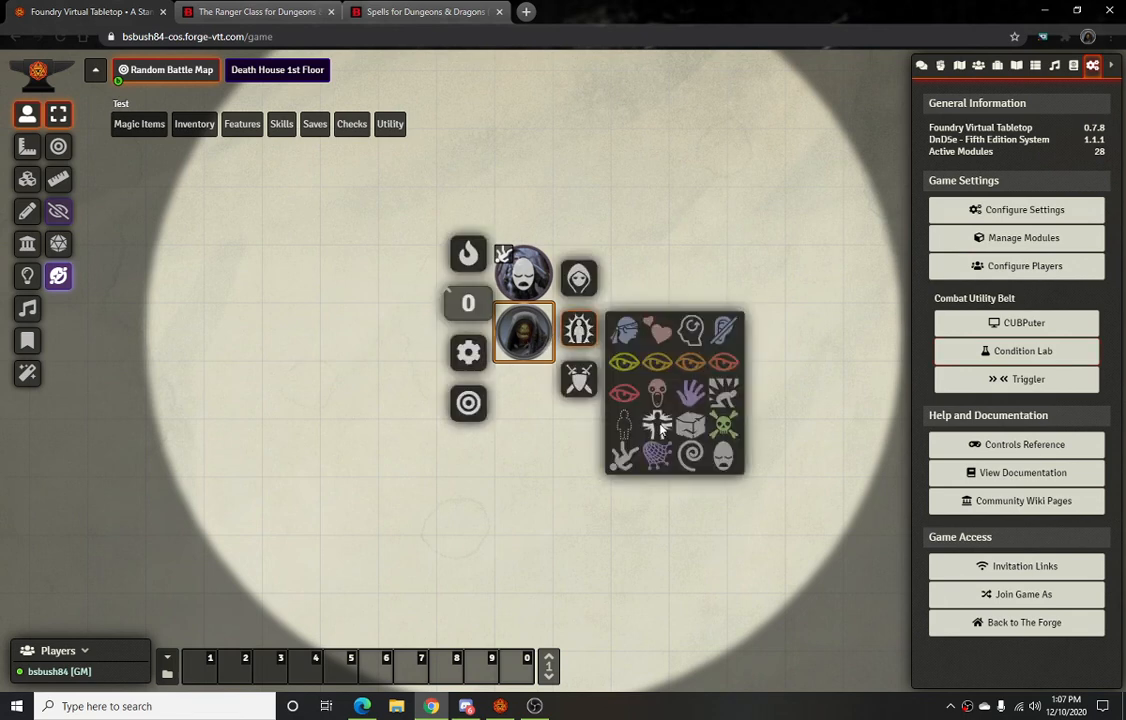
{"action": "left_click", "coordinate": [825, 214]}
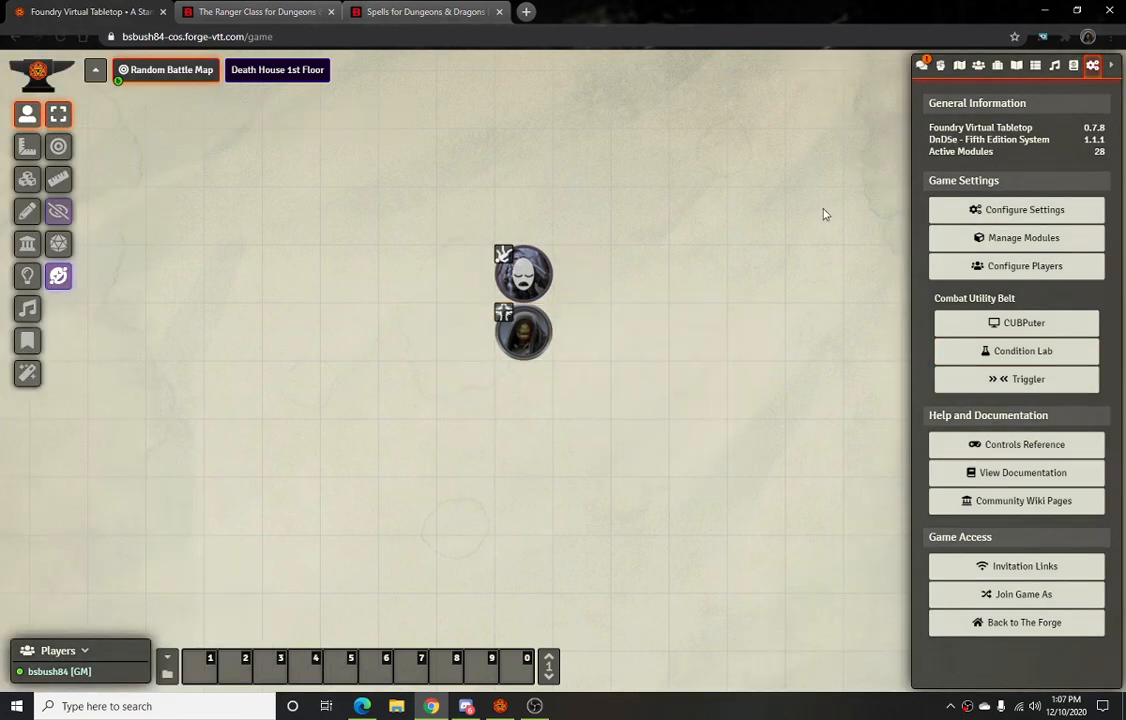
{"action": "left_click", "coordinate": [920, 66]}
{"action": "scroll", "coordinate": [903, 580], "scroll_direction": "down", "scroll_amount": 2}
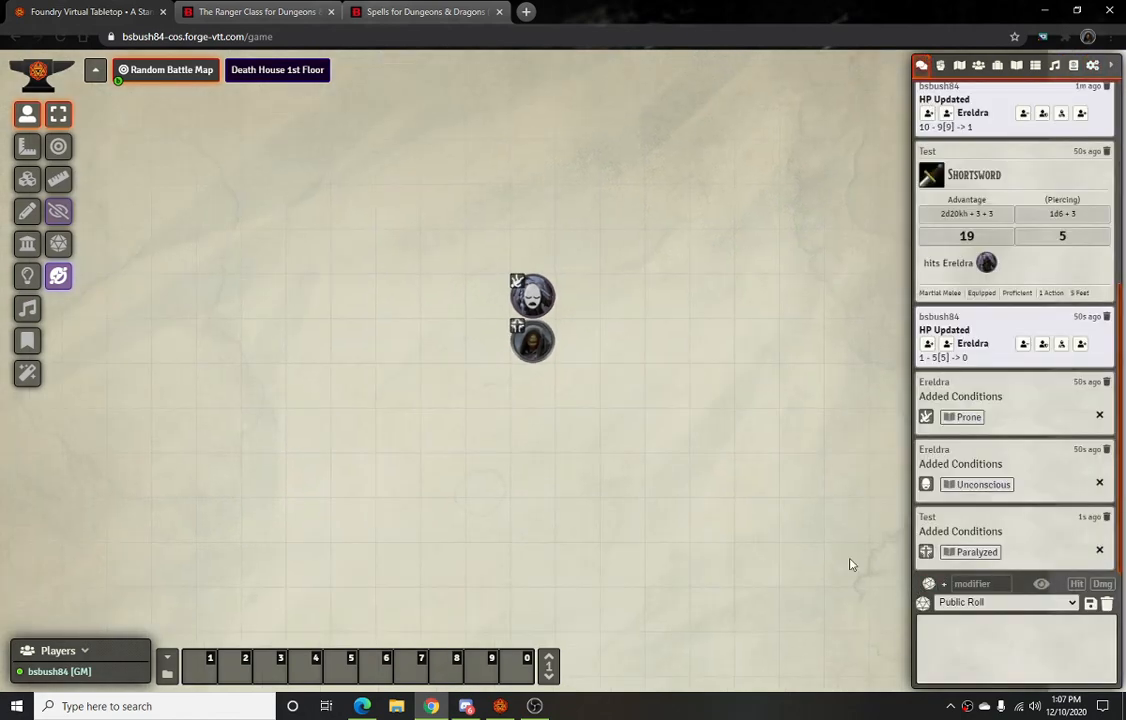
Open the Paralyzed condition's rules from the chat log, read them and close the entry
{"action": "scroll", "coordinate": [761, 528], "scroll_direction": "up", "scroll_amount": 4}
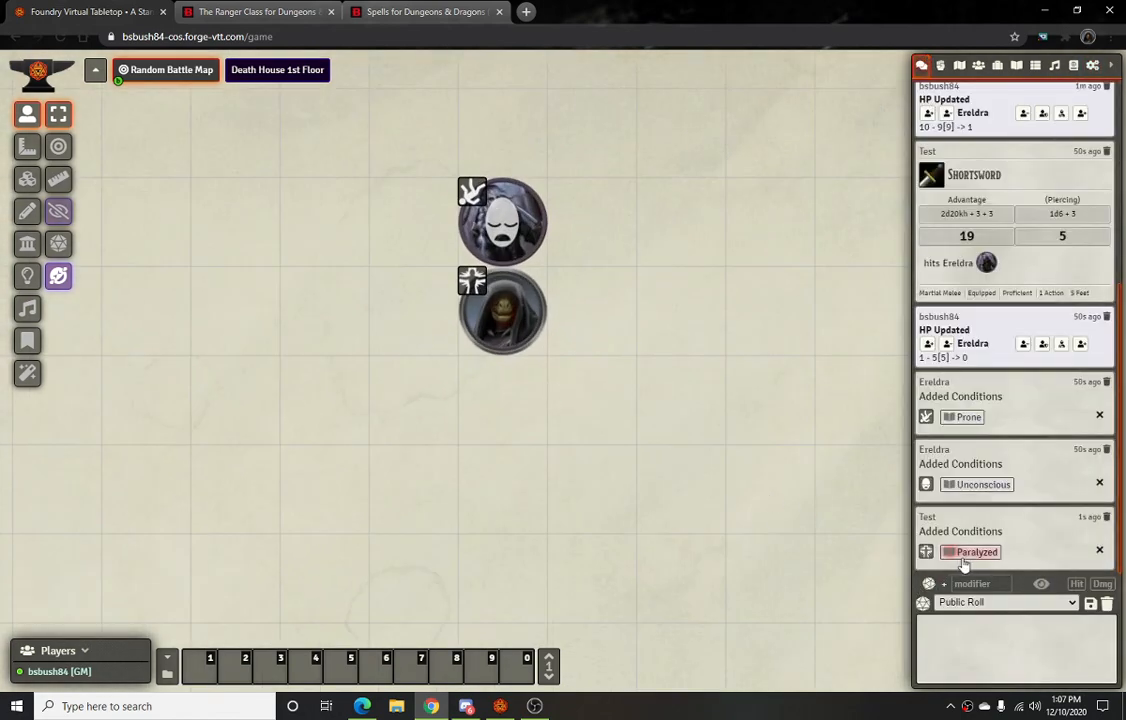
{"action": "left_click", "coordinate": [966, 553]}
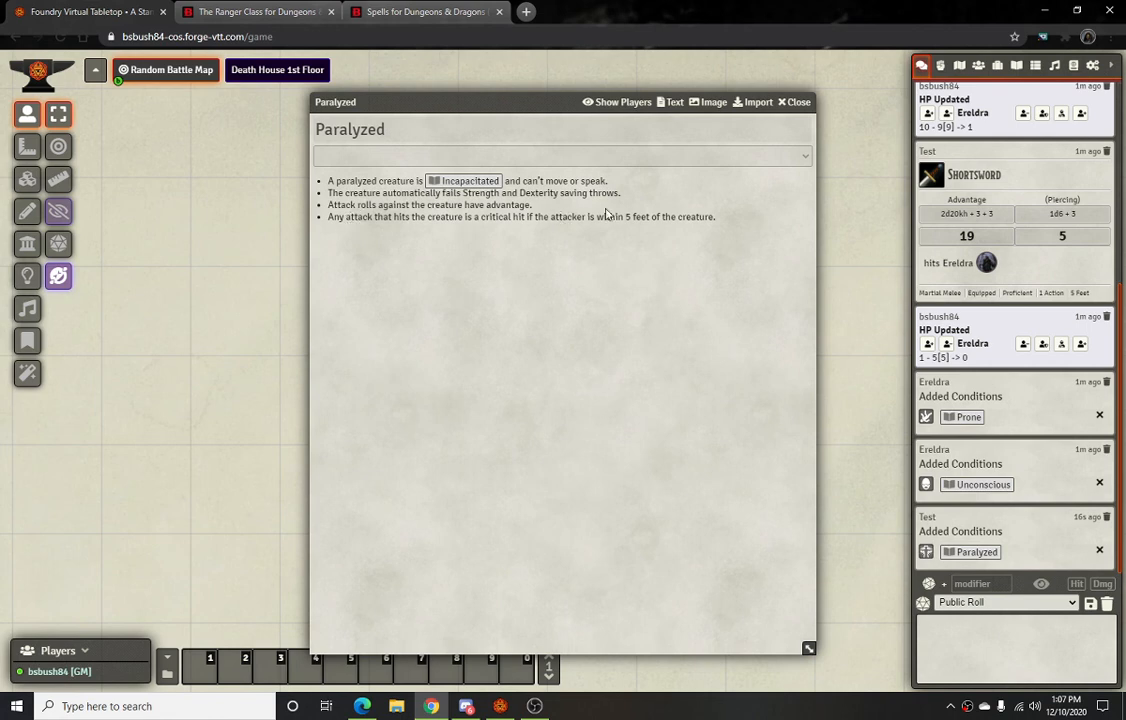
{"action": "left_click", "coordinate": [795, 102]}
{"action": "left_click", "coordinate": [520, 245]}
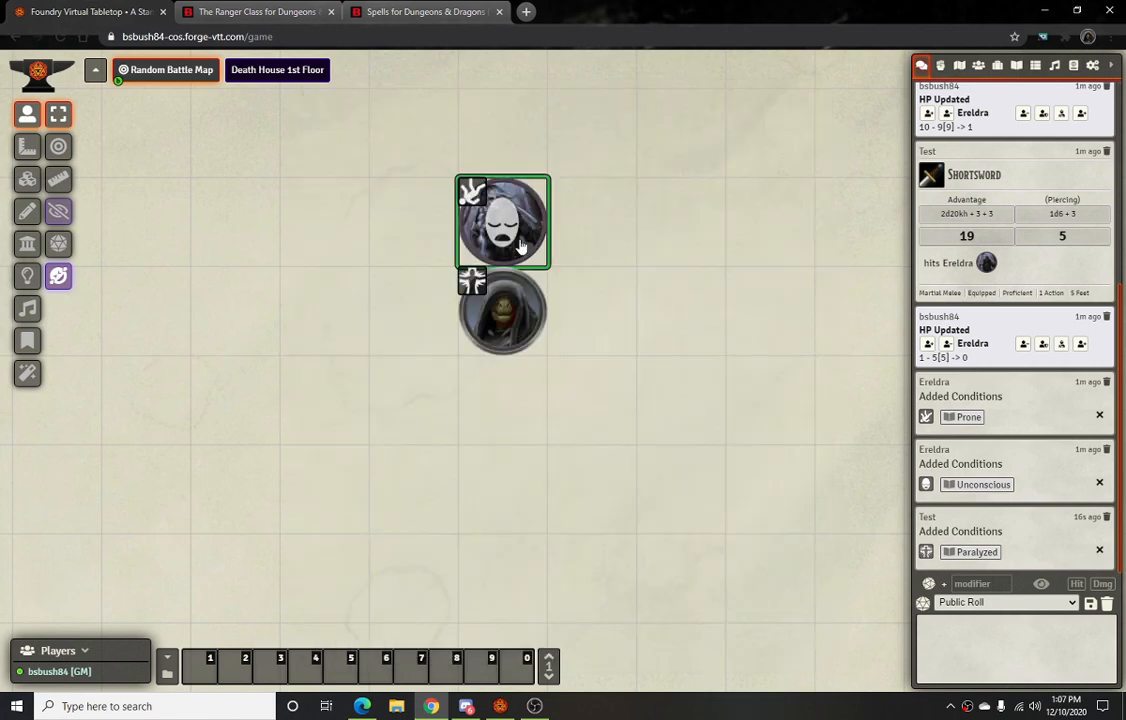
{"action": "left_click", "coordinate": [417, 208]}
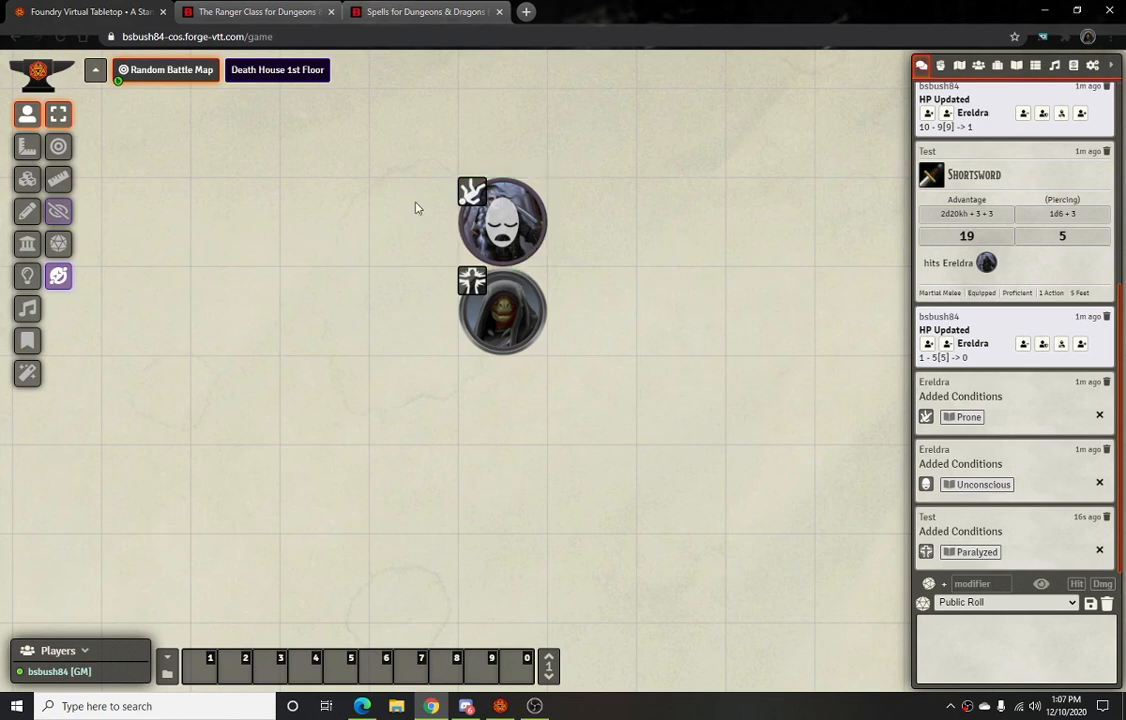
Move Test's token to the square directly left of Ereldra and set Ereldra's current hit points to 10
{"action": "left_click_drag", "start_coordinate": [503, 312], "coordinate": [422, 249]}
{"action": "left_click", "coordinate": [530, 238]}
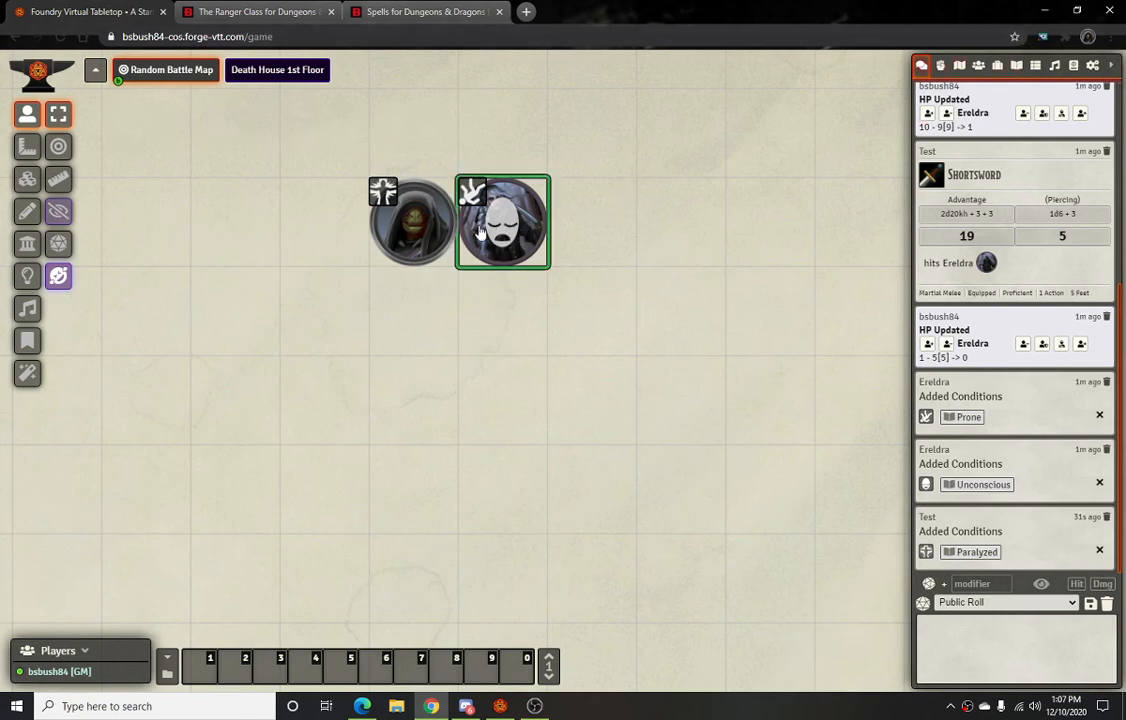
{"action": "right_click", "coordinate": [521, 229]}
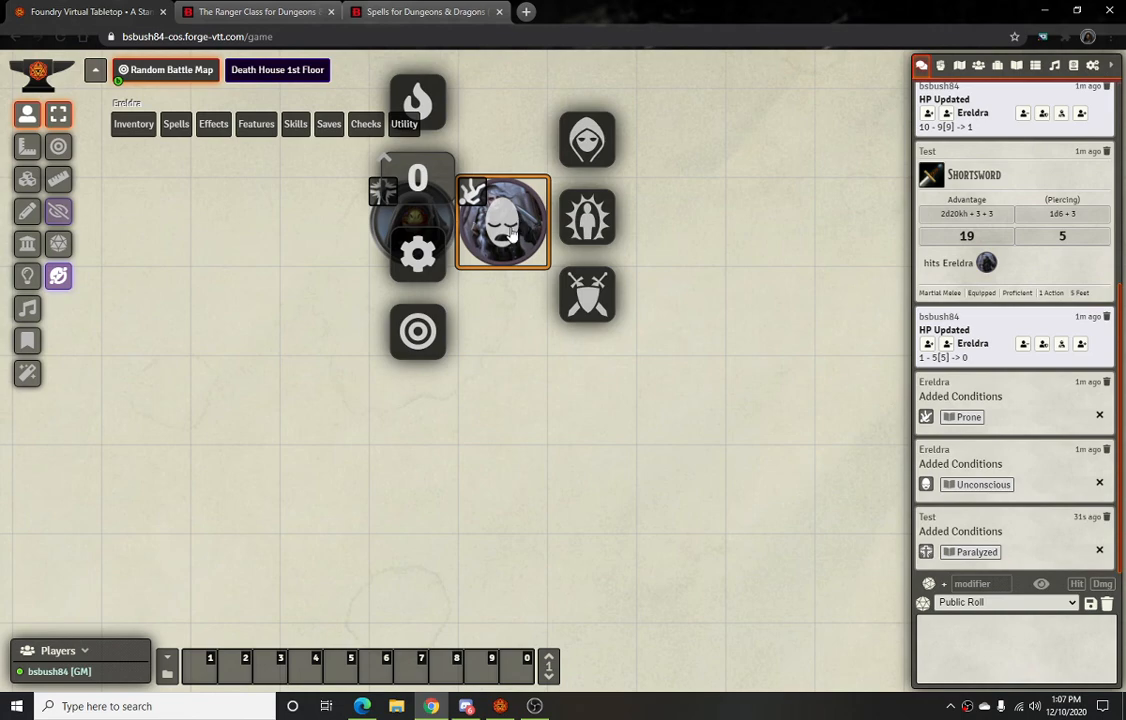
{"action": "double_click", "coordinate": [512, 232]}
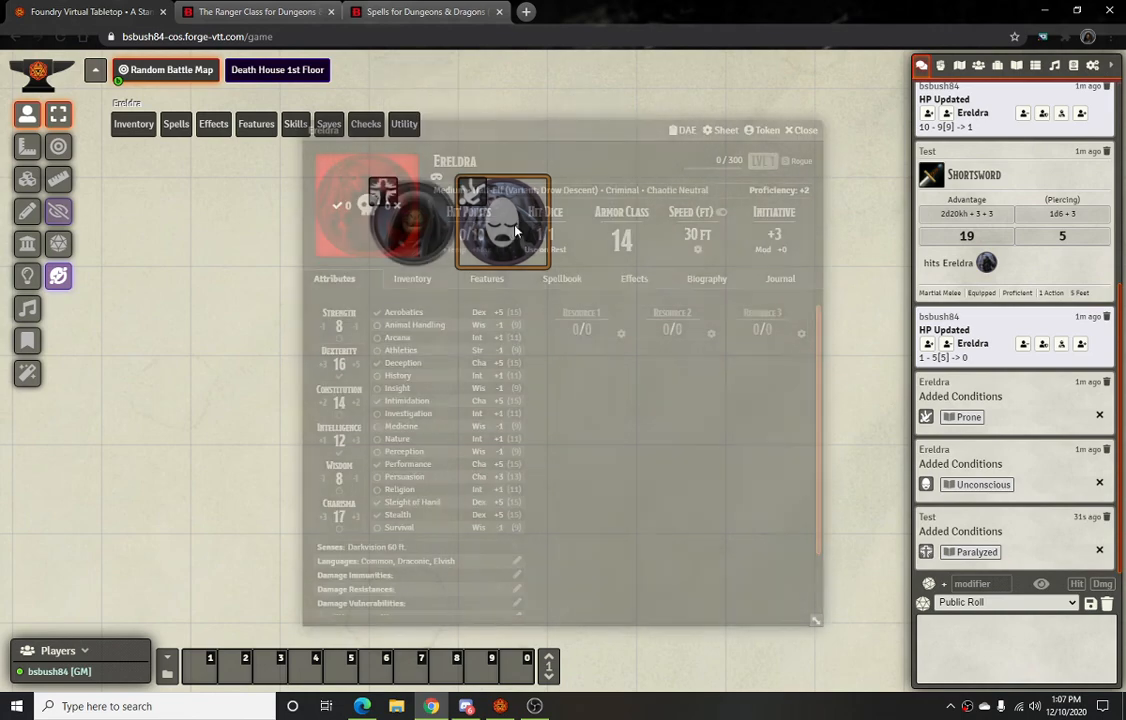
{"action": "left_click", "coordinate": [463, 235]}
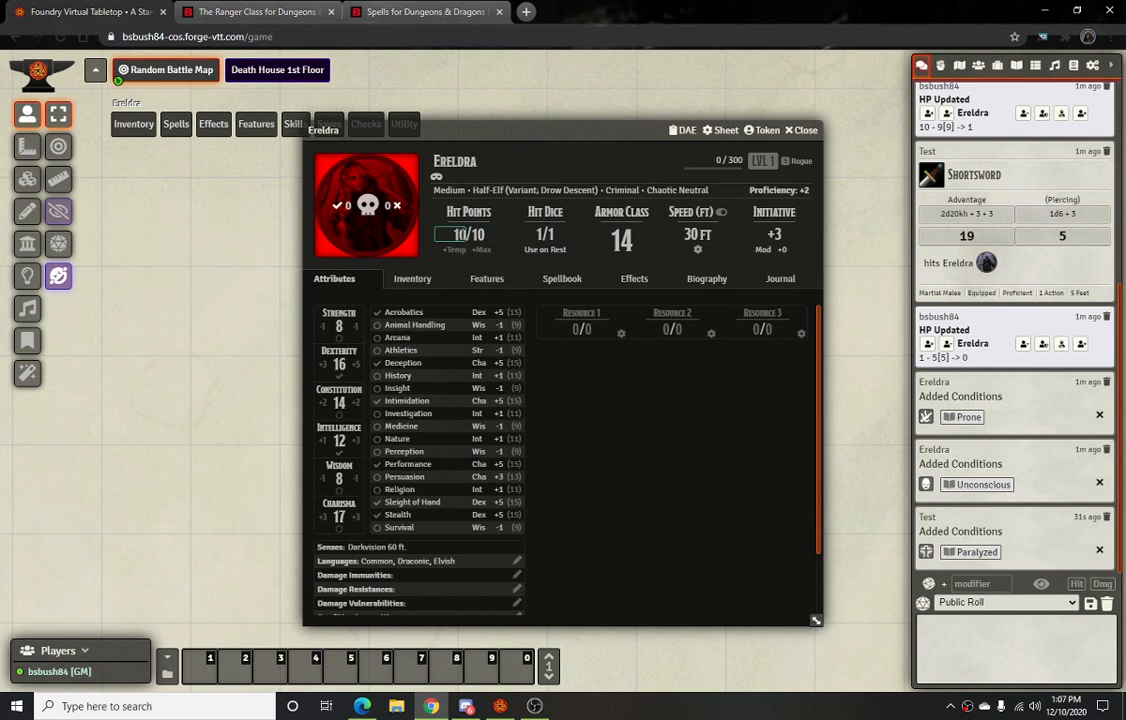
{"action": "left_click", "coordinate": [849, 296]}
{"action": "left_click", "coordinate": [804, 133]}
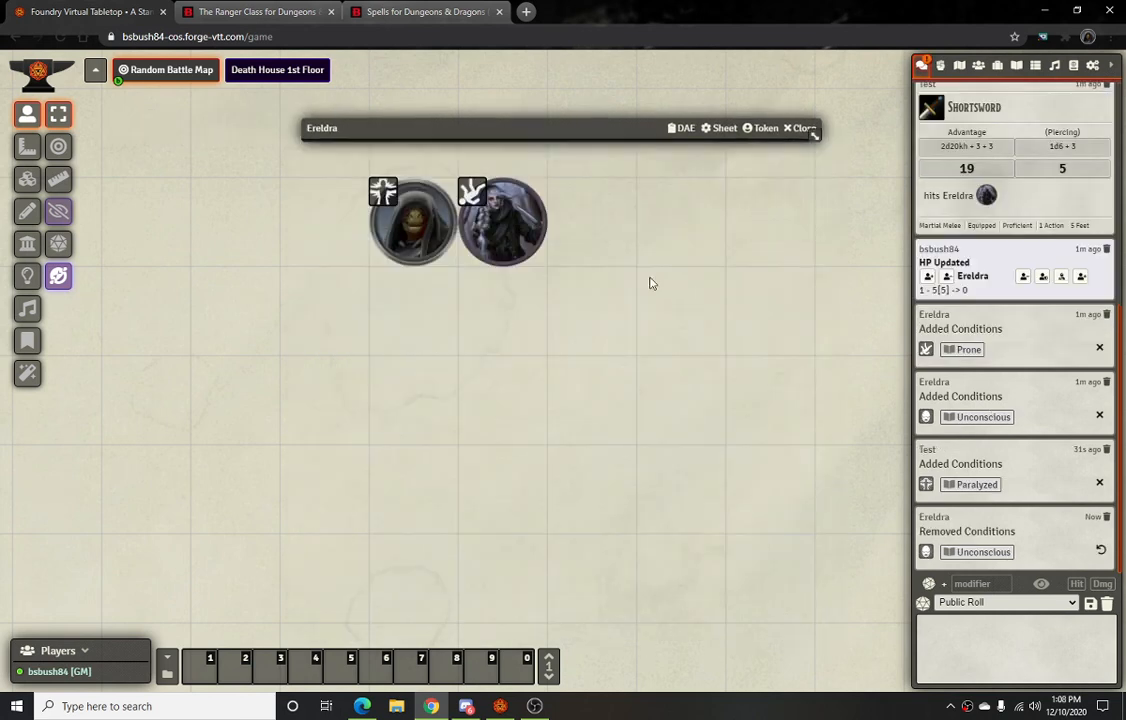
Remove the Prone condition from Ereldra's token and apply it again
{"action": "left_click", "coordinate": [498, 221]}
{"action": "right_click", "coordinate": [512, 221]}
{"action": "left_click", "coordinate": [587, 216]}
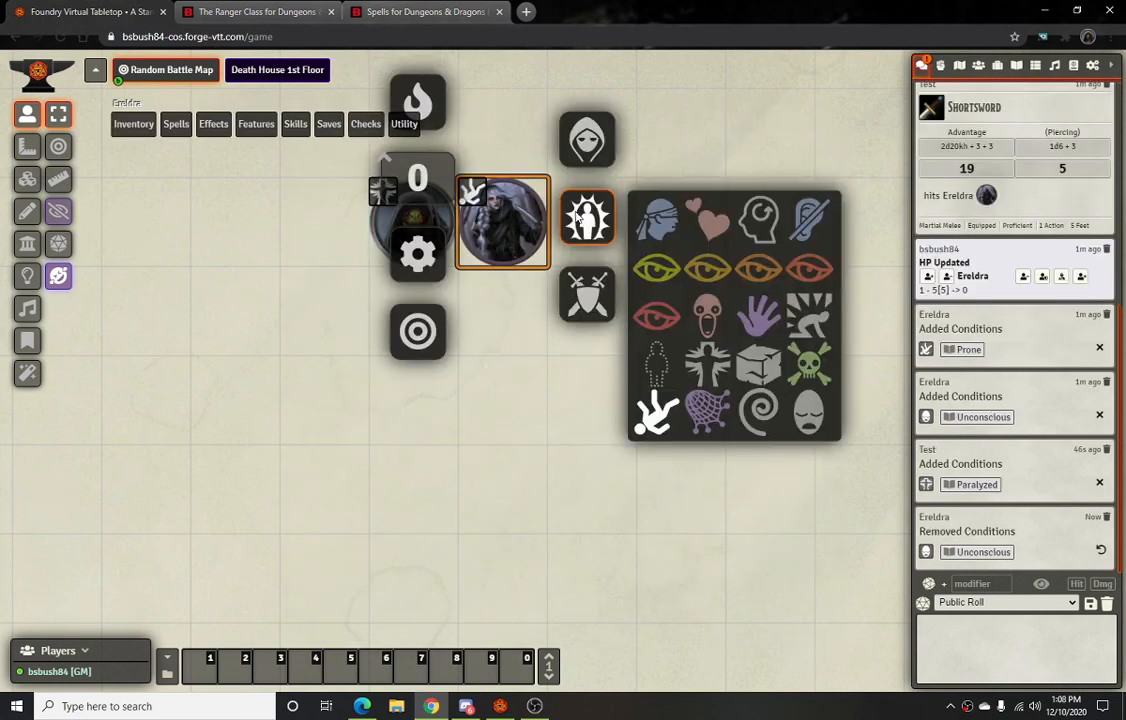
{"action": "left_click", "coordinate": [657, 410]}
{"action": "left_click", "coordinate": [533, 410]}
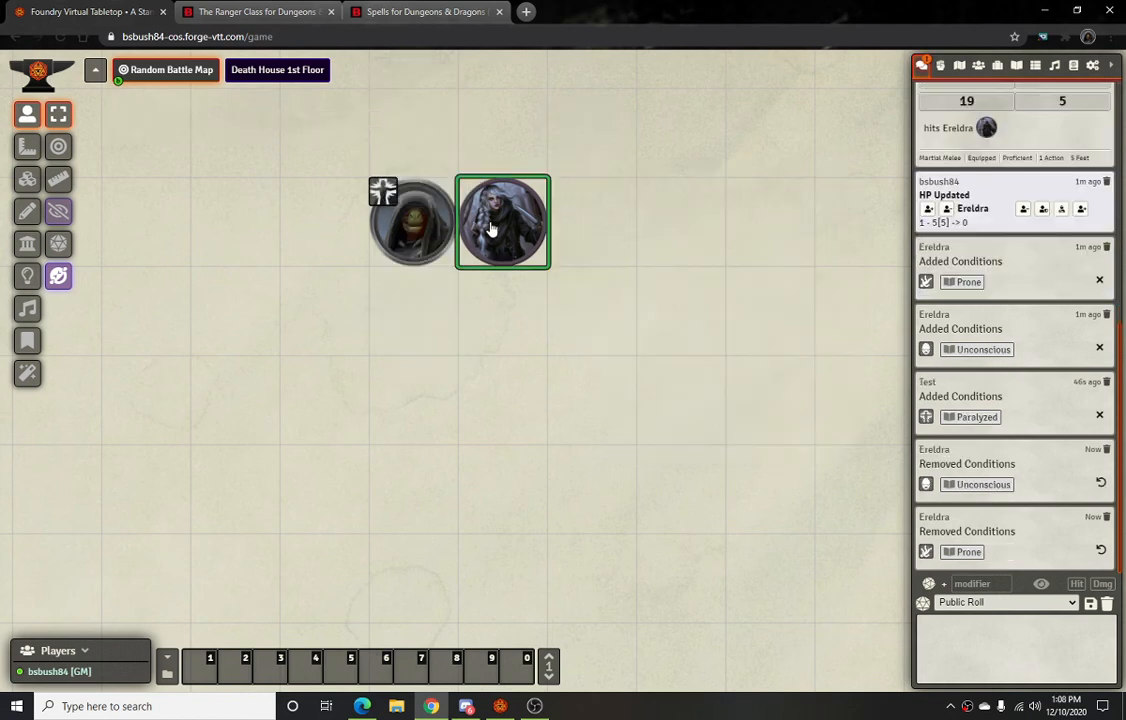
{"action": "right_click", "coordinate": [496, 230]}
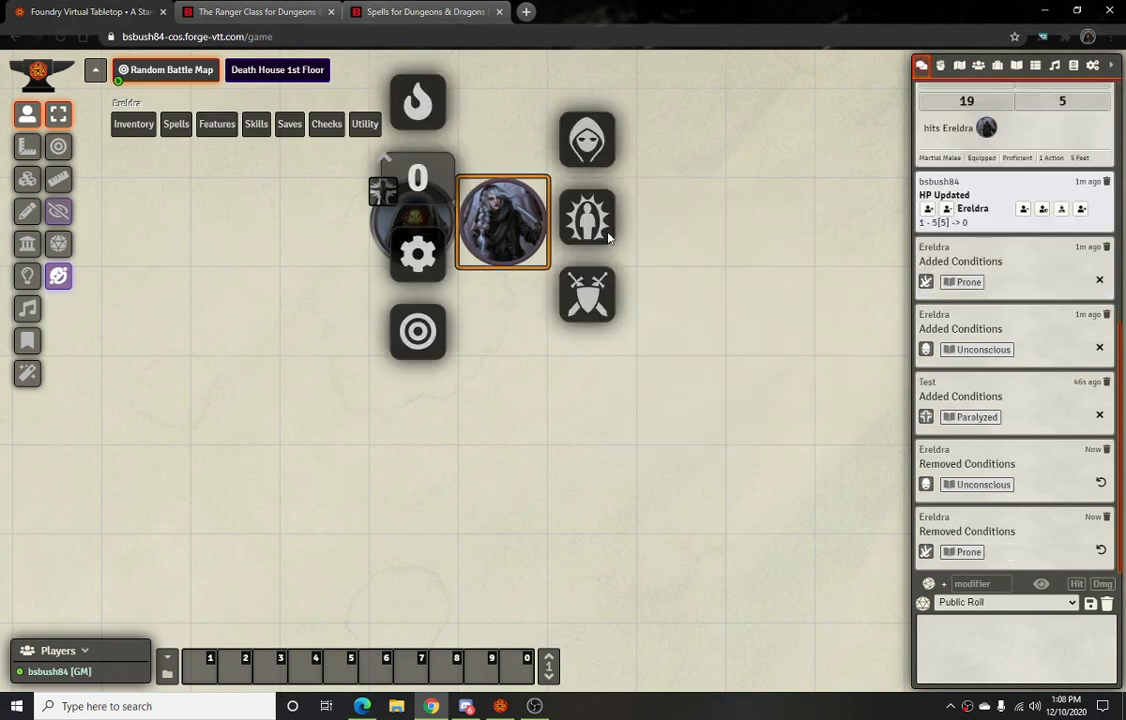
{"action": "left_click", "coordinate": [587, 216]}
{"action": "left_click", "coordinate": [657, 410]}
{"action": "left_click", "coordinate": [578, 403]}
Target the Test token and attack it once with Ereldra's Rapier
{"action": "left_click", "coordinate": [418, 235]}
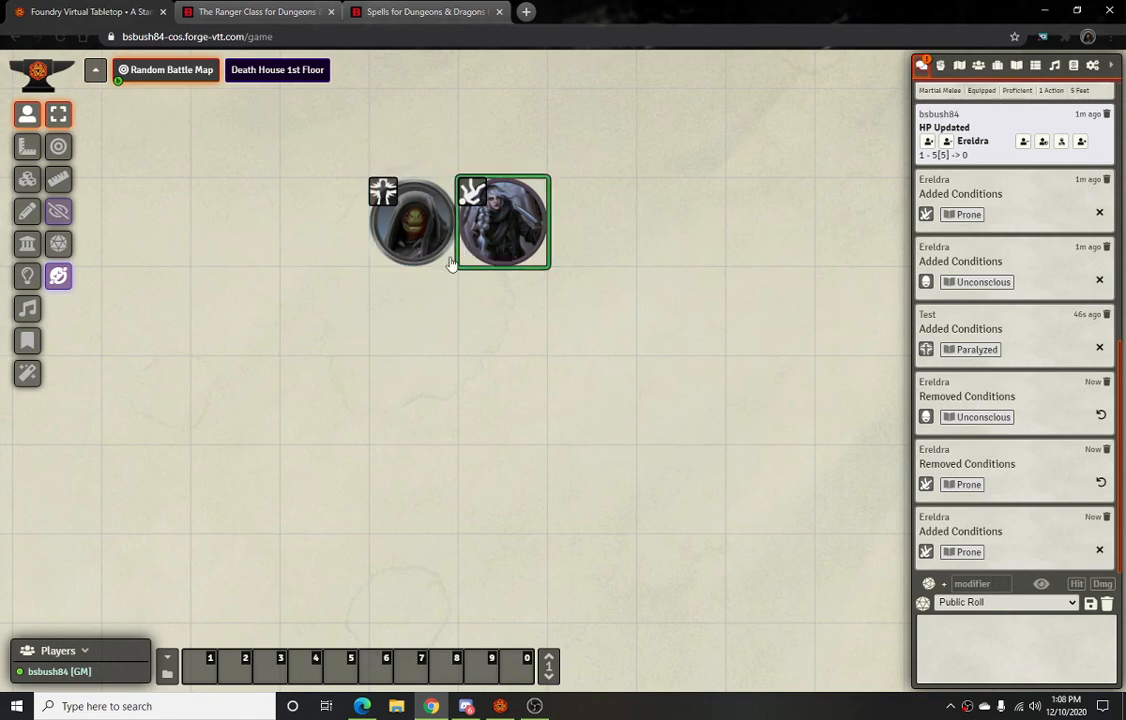
{"action": "left_click", "coordinate": [440, 254], "text": "alt"}
{"action": "left_click", "coordinate": [525, 231]}
{"action": "left_click", "coordinate": [133, 124]}
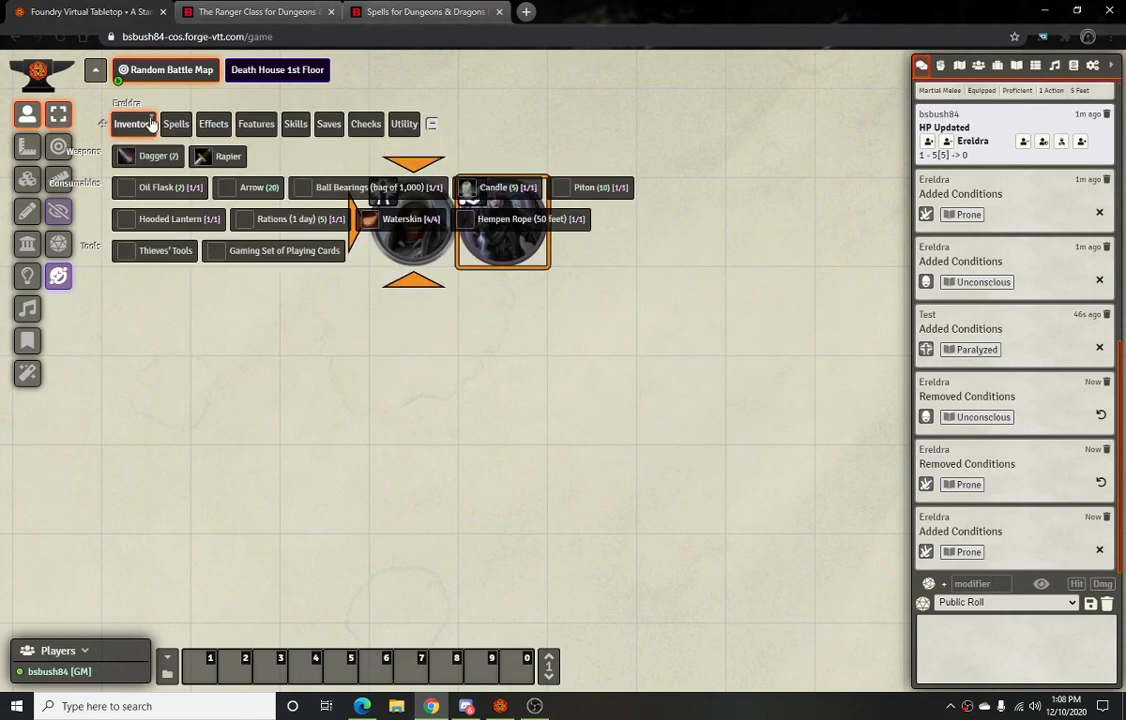
{"action": "left_click", "coordinate": [203, 157]}
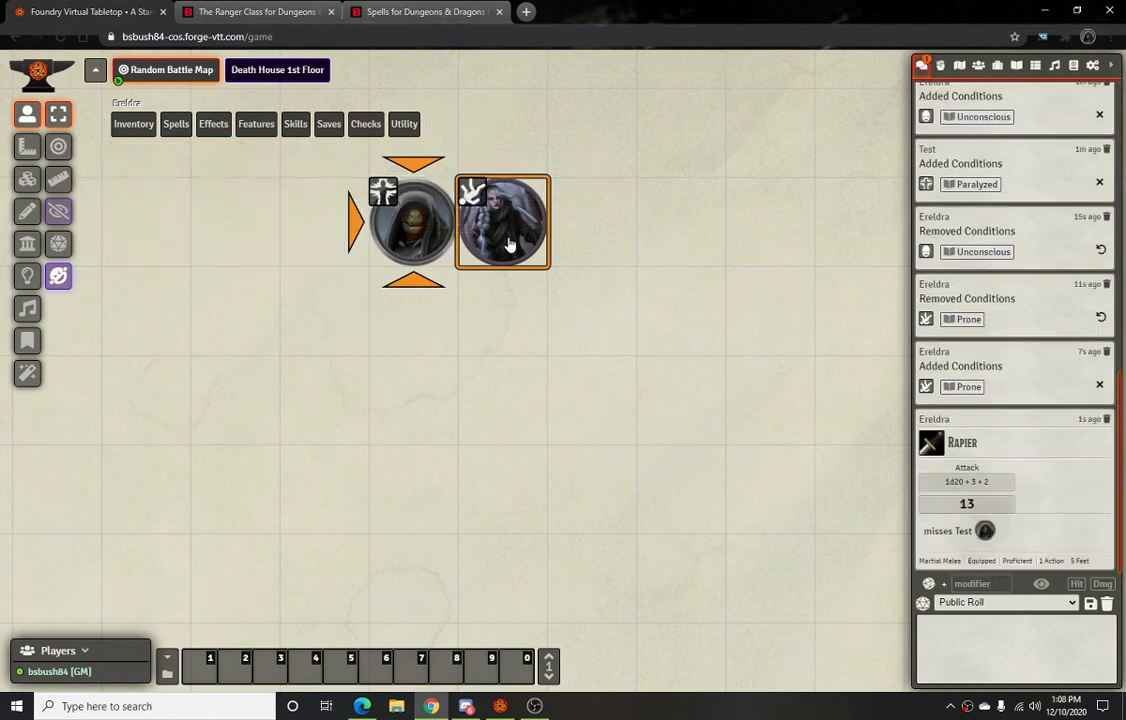
Read the Prone condition's rules and look through the Condition Lab mappings down to Unconscious, closing both windows
{"action": "left_click", "coordinate": [966, 387]}
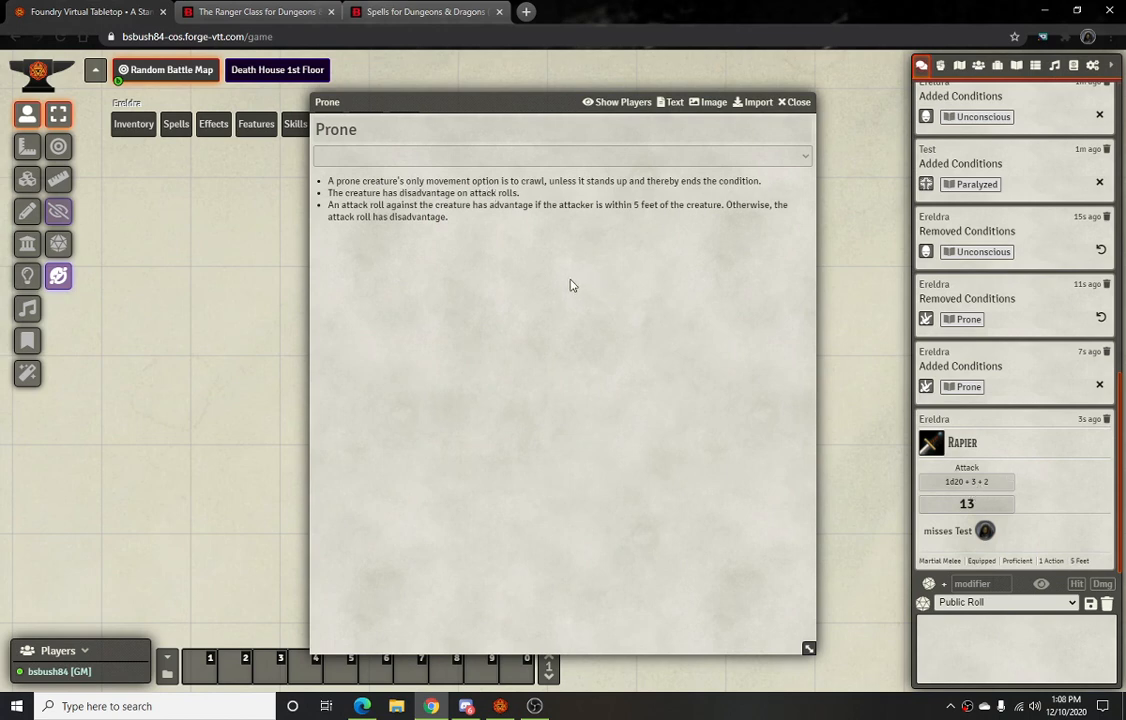
{"action": "left_click", "coordinate": [798, 102]}
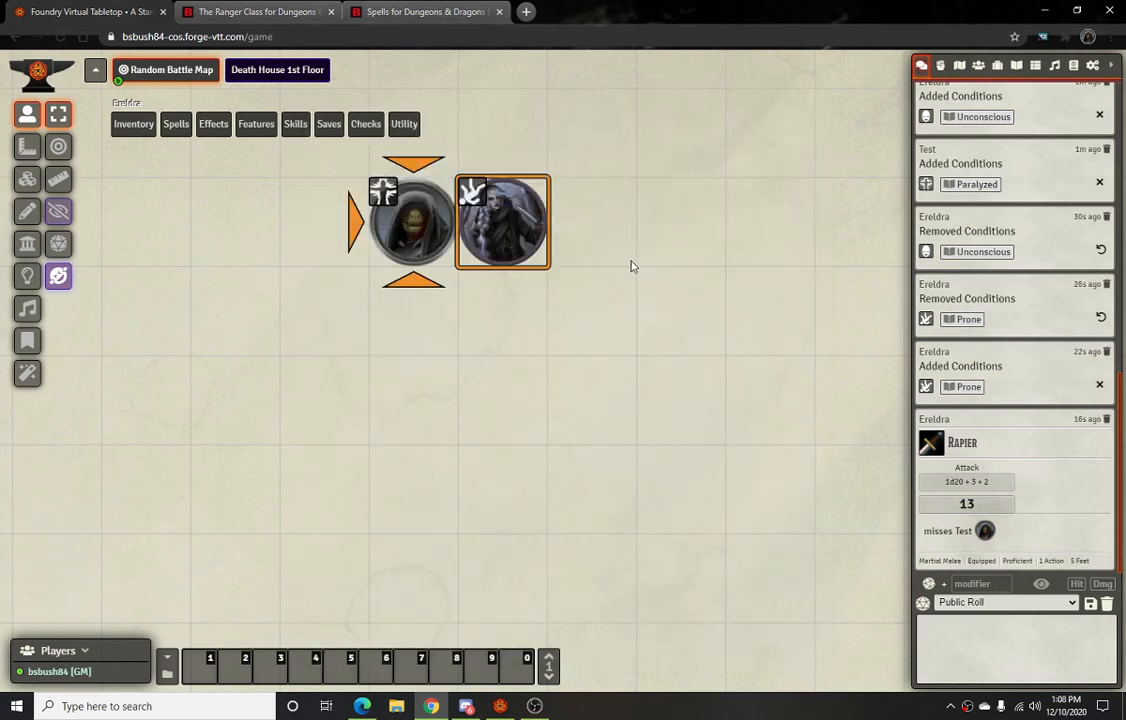
{"action": "left_click", "coordinate": [1092, 65]}
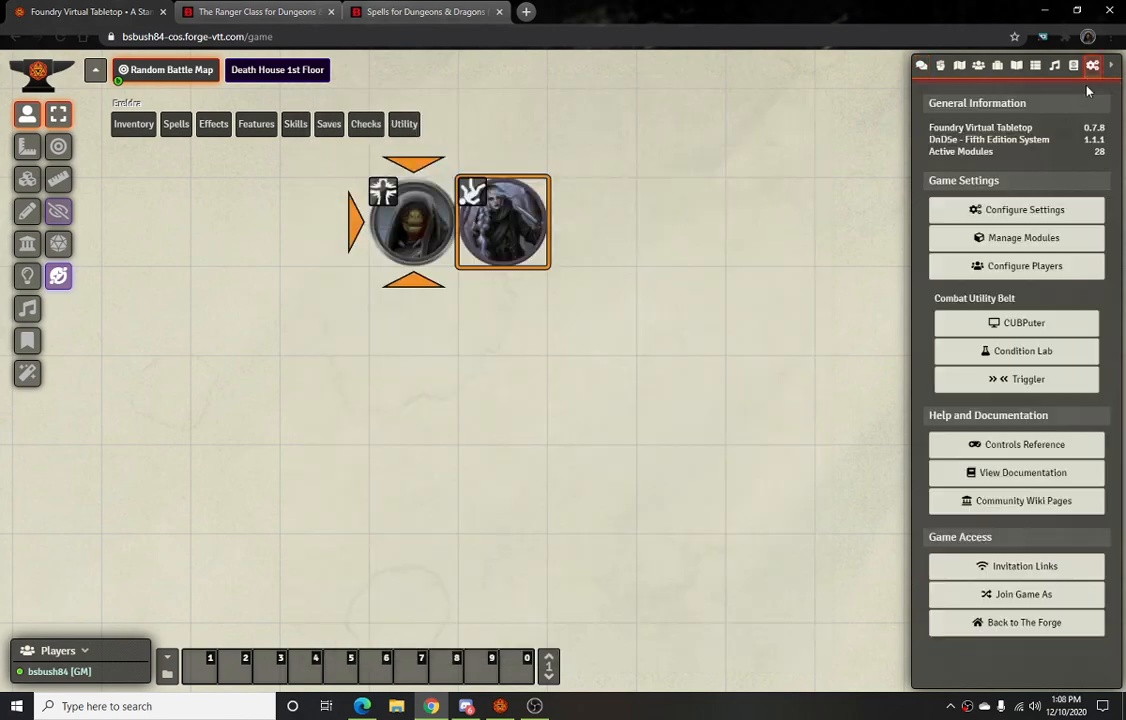
{"action": "left_click", "coordinate": [1008, 350]}
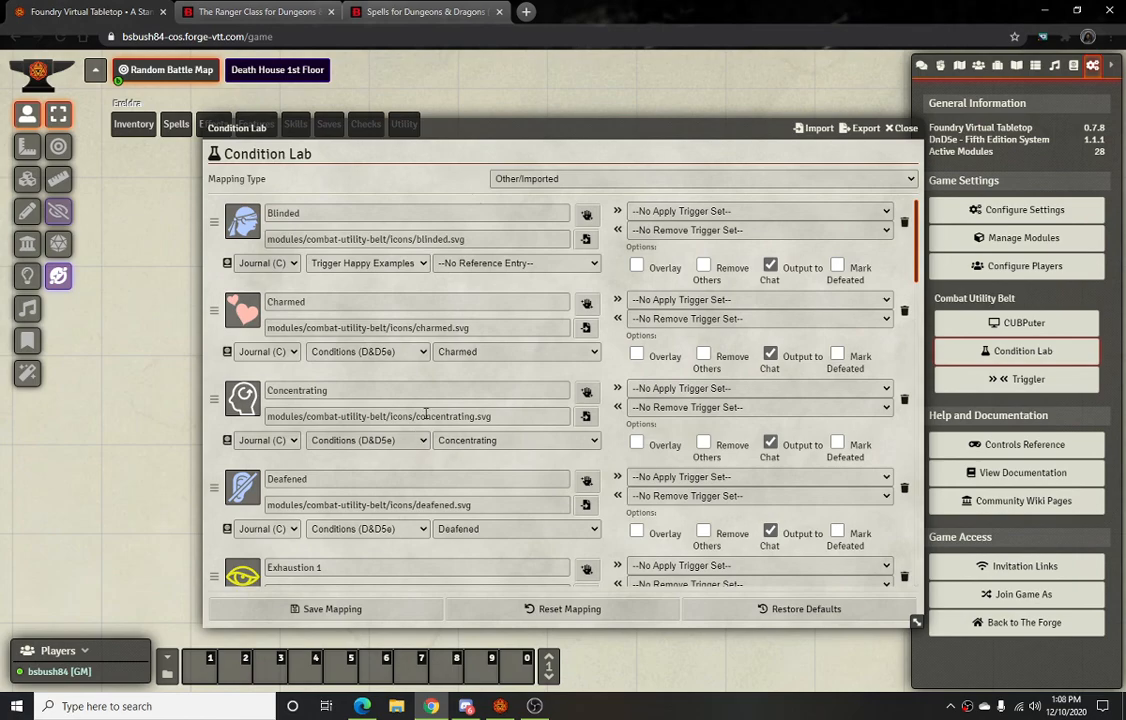
{"action": "scroll", "coordinate": [433, 410], "scroll_direction": "down", "scroll_amount": 15}
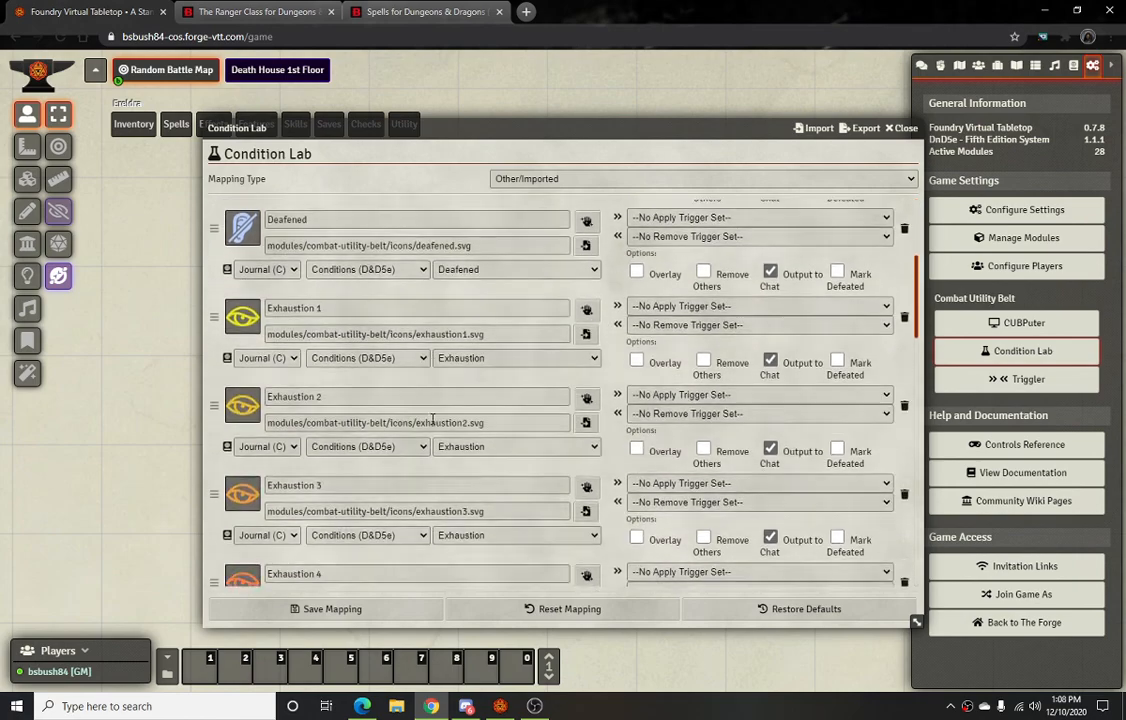
{"action": "scroll", "coordinate": [433, 420], "scroll_direction": "down", "scroll_amount": 1}
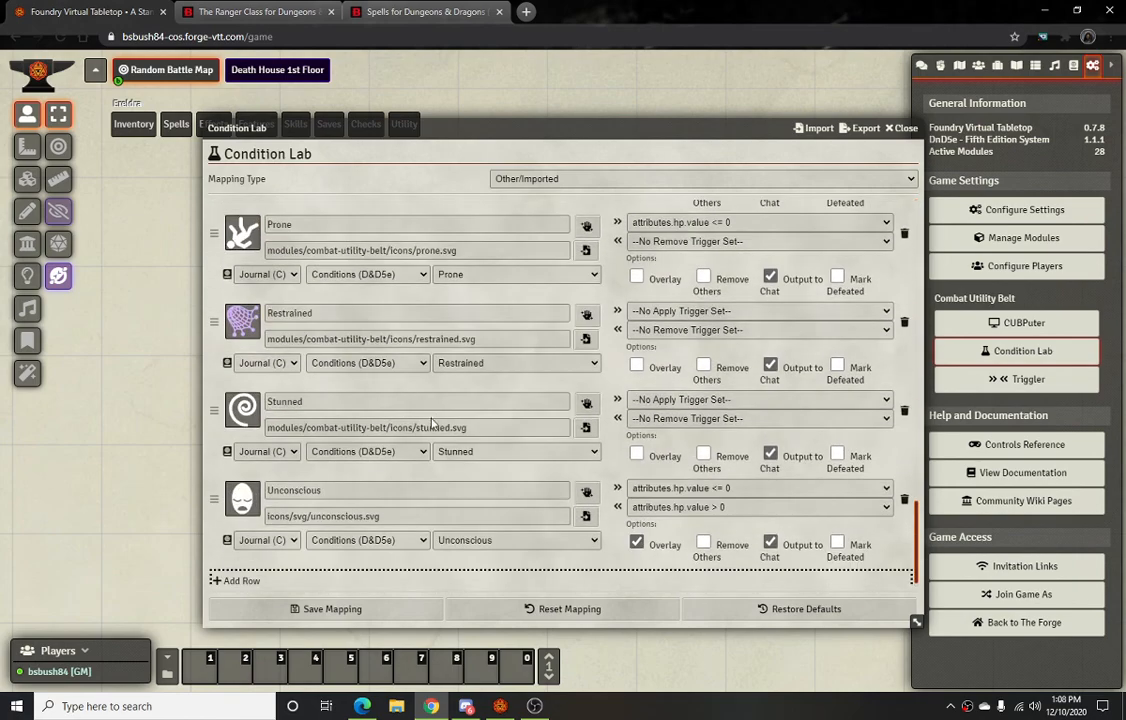
{"action": "scroll", "coordinate": [446, 385], "scroll_direction": "up", "scroll_amount": 1}
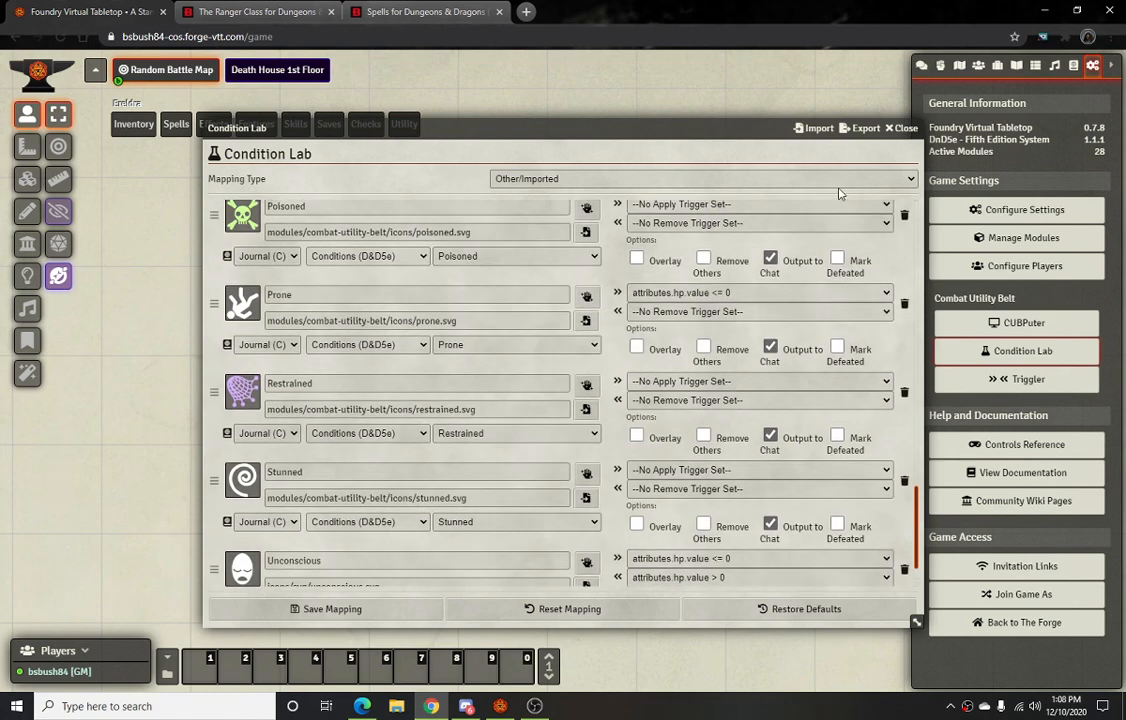
{"action": "left_click", "coordinate": [904, 128]}
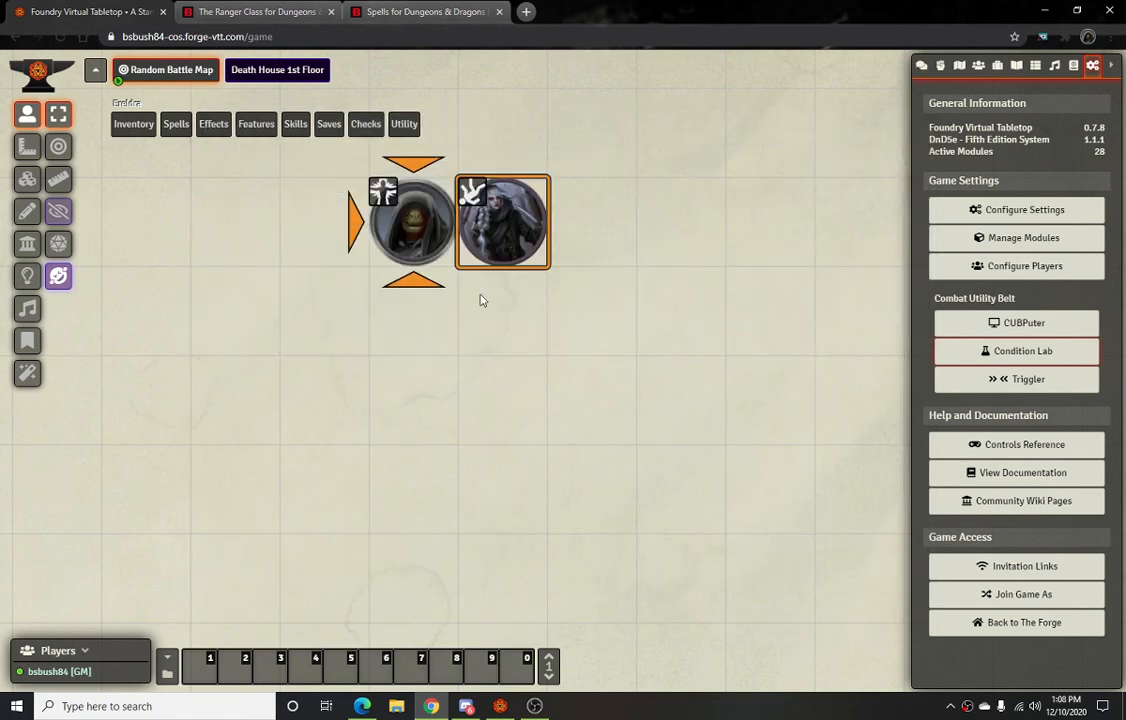
Open the condition choices on Ereldra's token, look them over and close them without changing any
{"action": "right_click", "coordinate": [495, 246]}
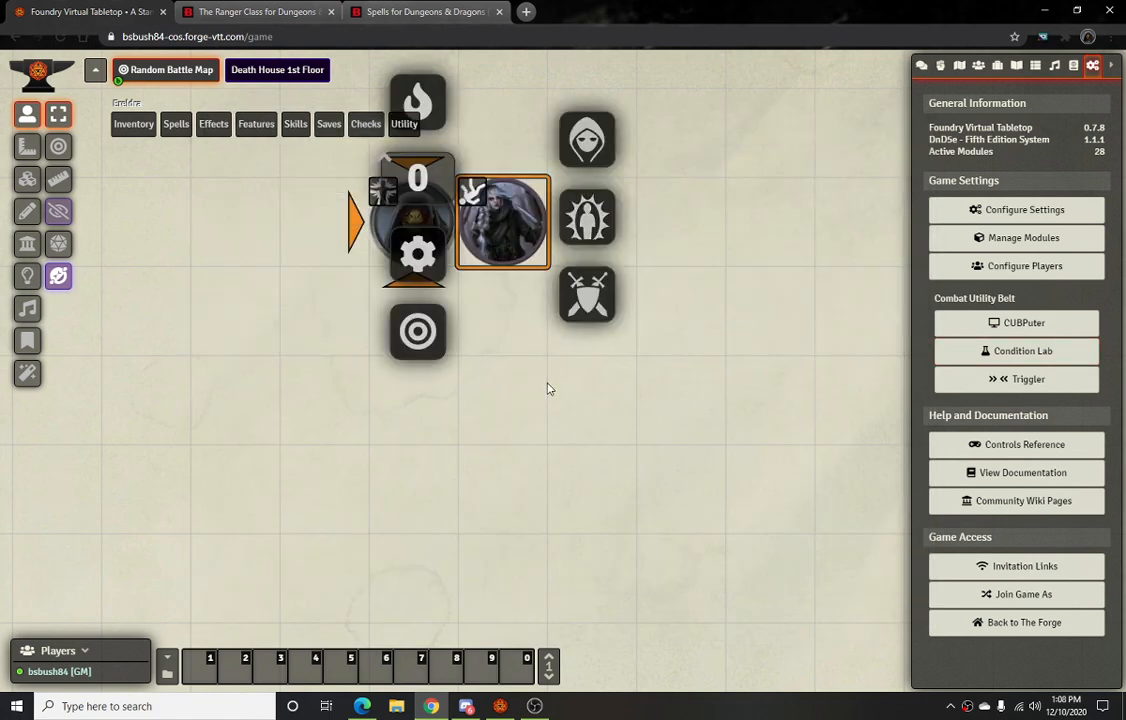
{"action": "left_click", "coordinate": [484, 341]}
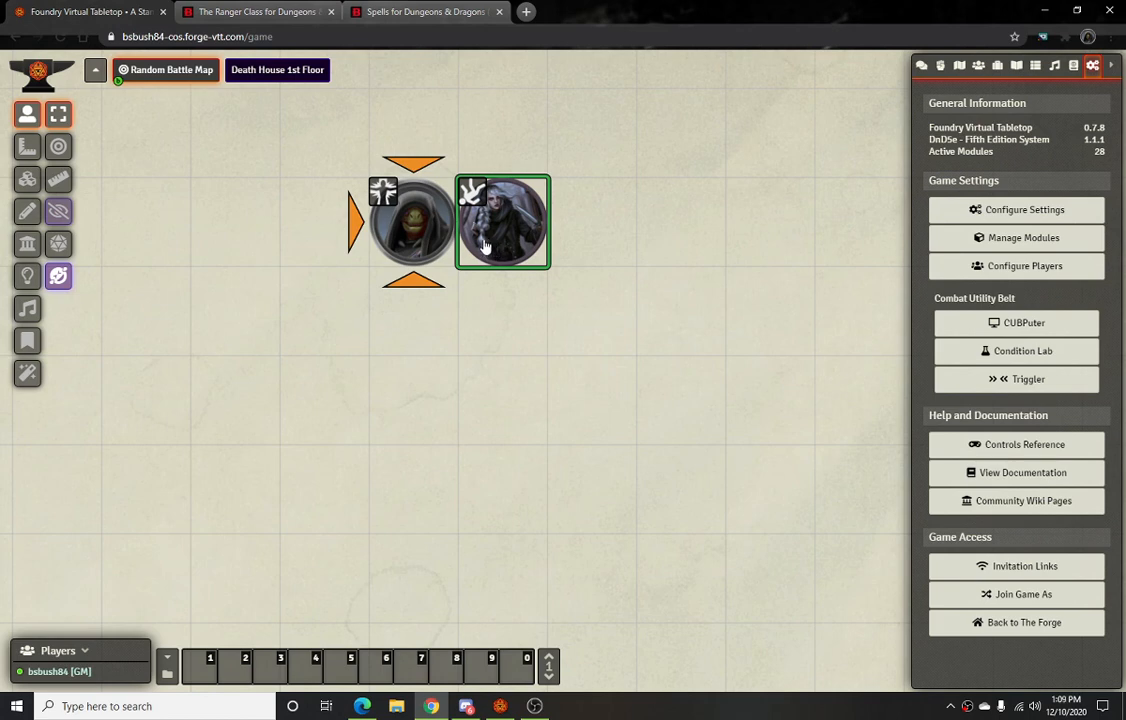
{"action": "right_click", "coordinate": [484, 245]}
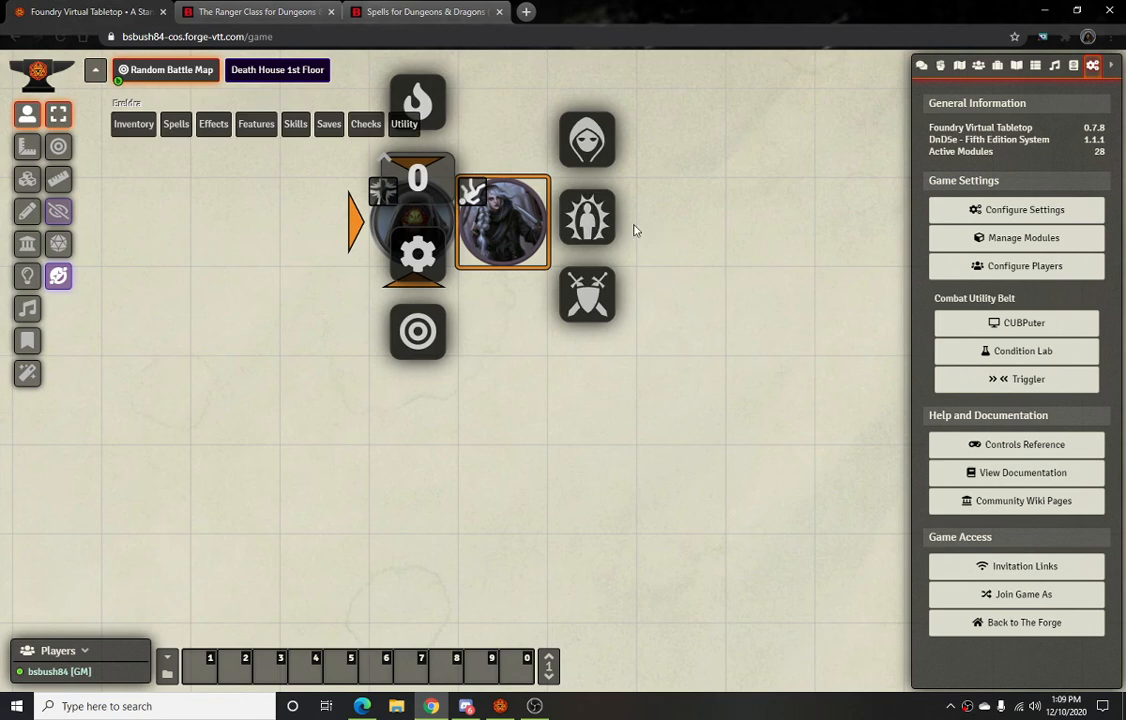
{"action": "left_click", "coordinate": [588, 218]}
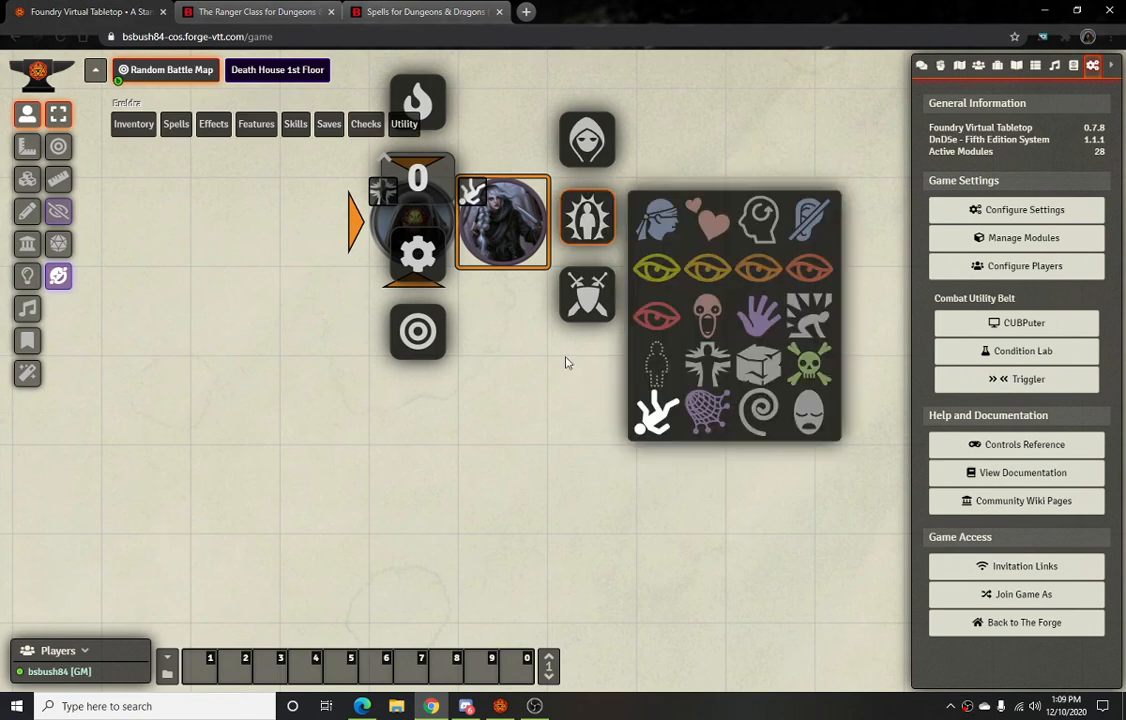
{"action": "left_click", "coordinate": [510, 334]}
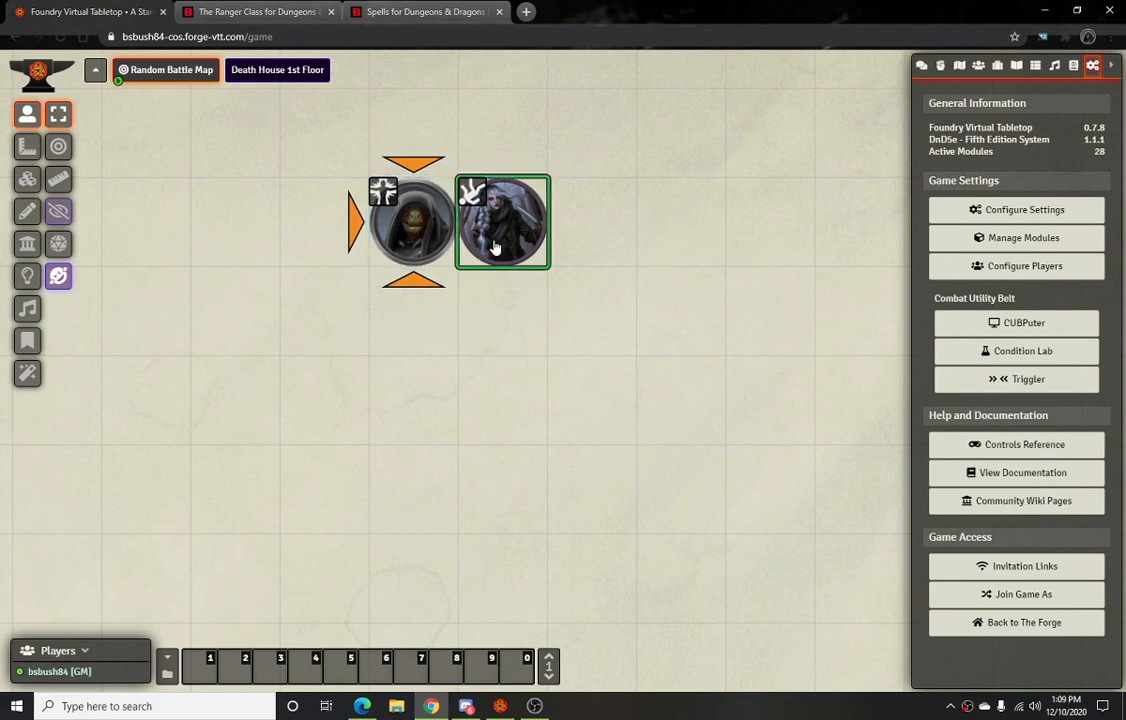
Return to the chat log and reread the rules of Test's Paralyzed condition
{"action": "left_click", "coordinate": [921, 65]}
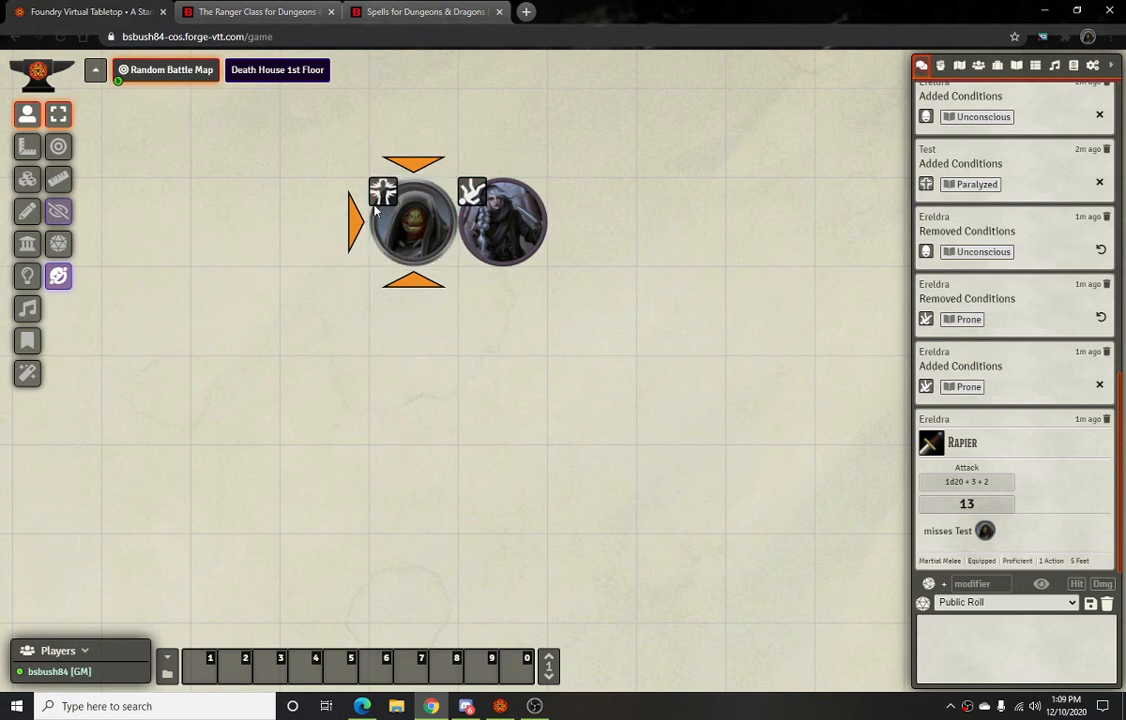
{"action": "left_click", "coordinate": [966, 185]}
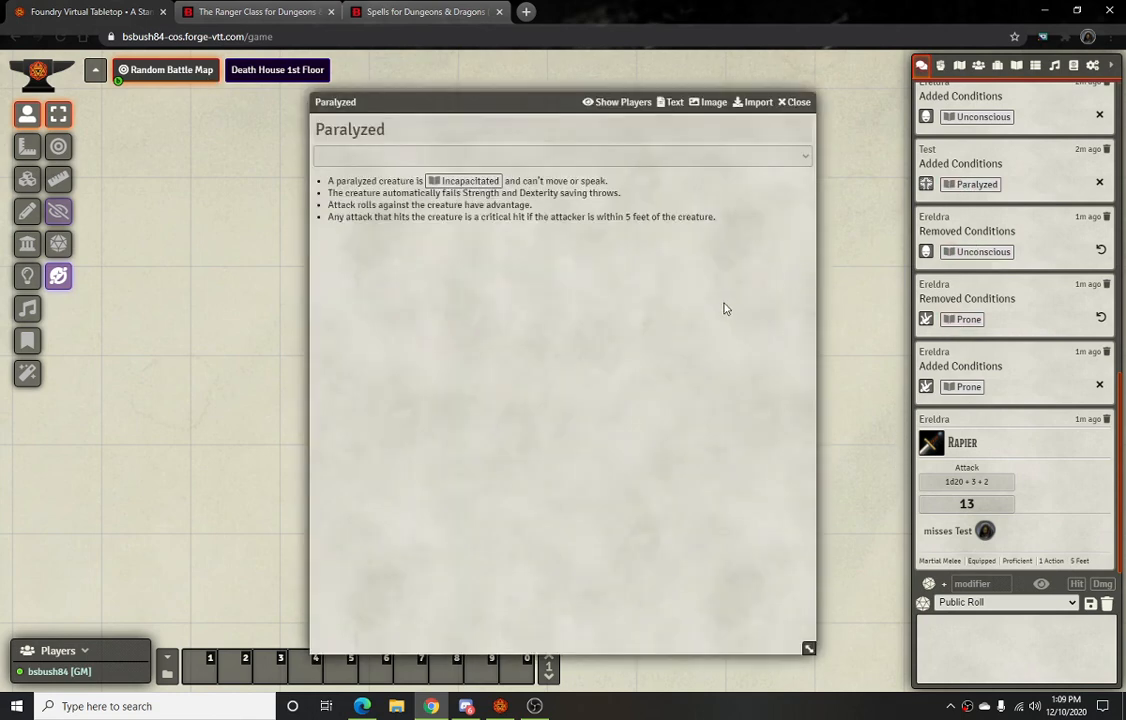
{"action": "left_click", "coordinate": [794, 102]}
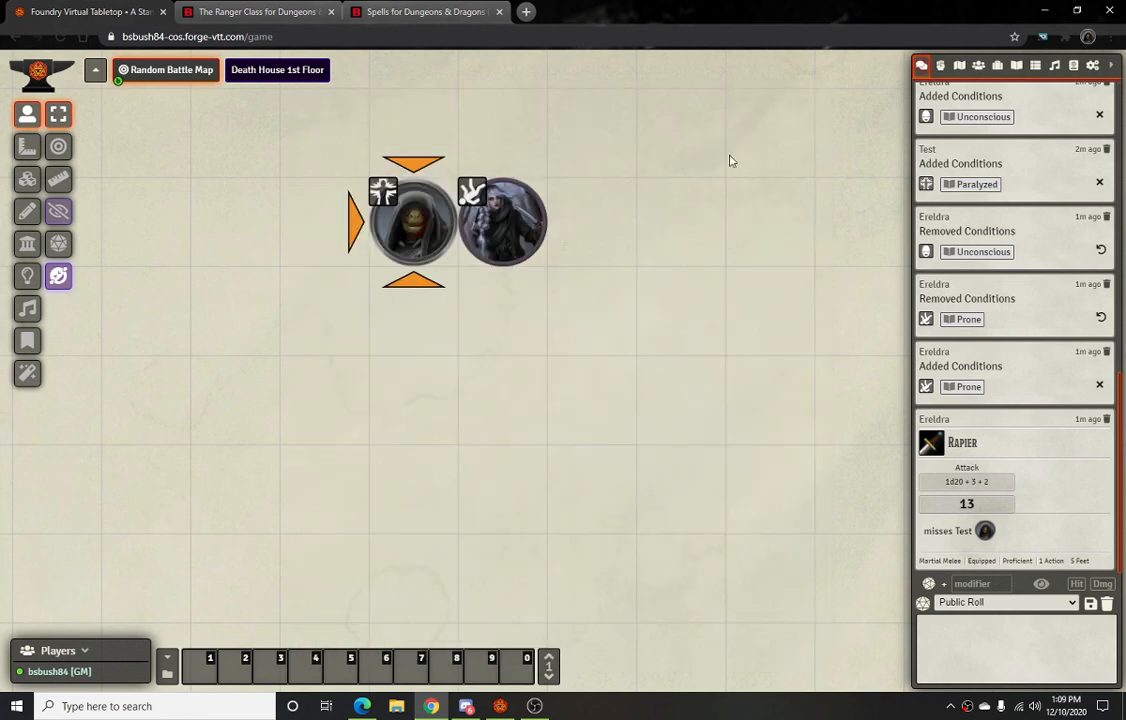
Select the Test token and make a Shortsword attack against the current target
{"action": "left_click", "coordinate": [419, 232]}
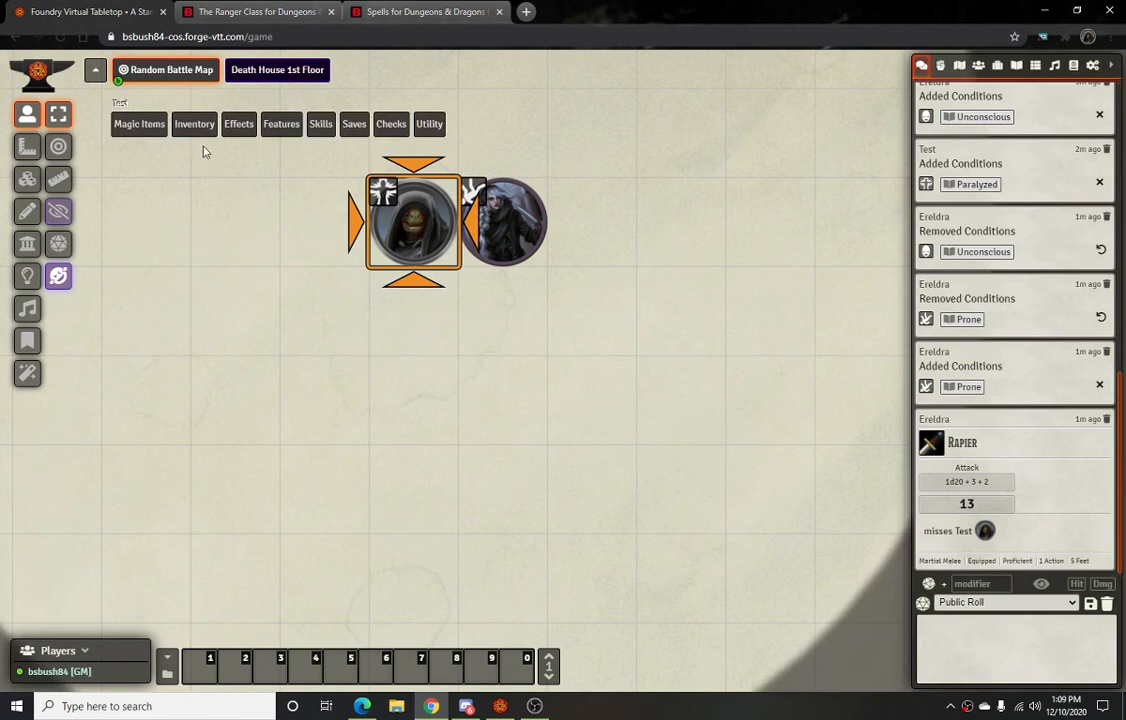
{"action": "mouse_move", "coordinate": [194, 128]}
{"action": "left_click", "coordinate": [330, 157]}
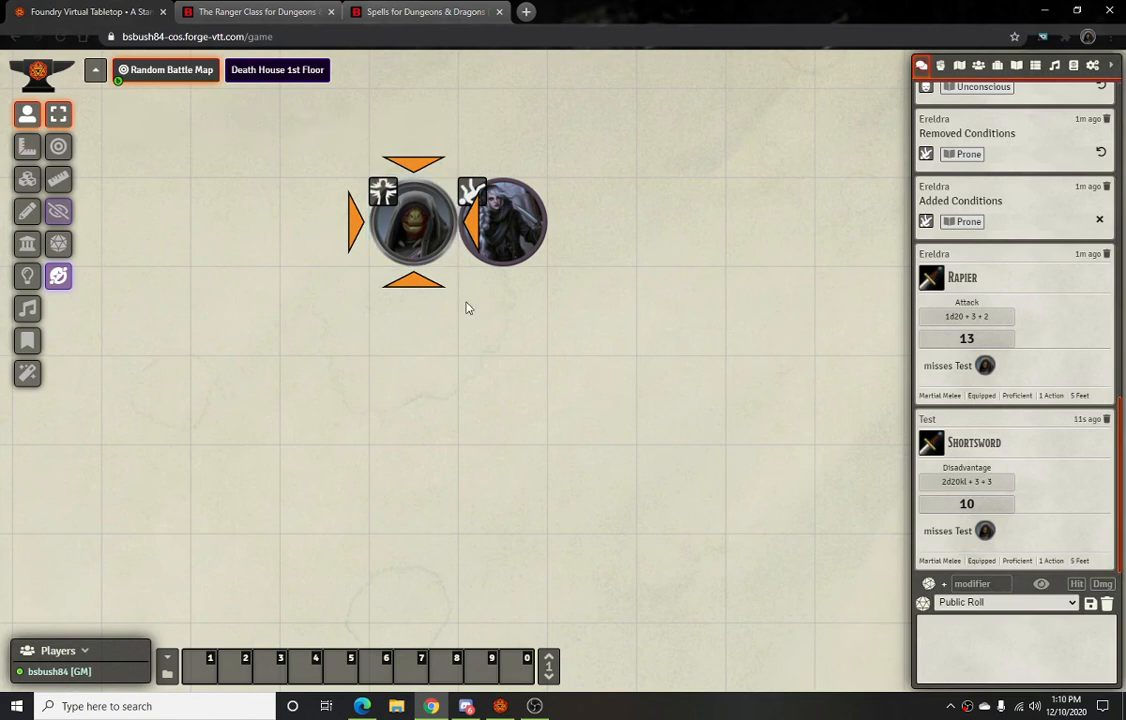
Select Ereldra's token and make a Rapier attack against the targeted Test token
{"action": "right_click", "coordinate": [406, 244]}
{"action": "mouse_move", "coordinate": [206, 130]}
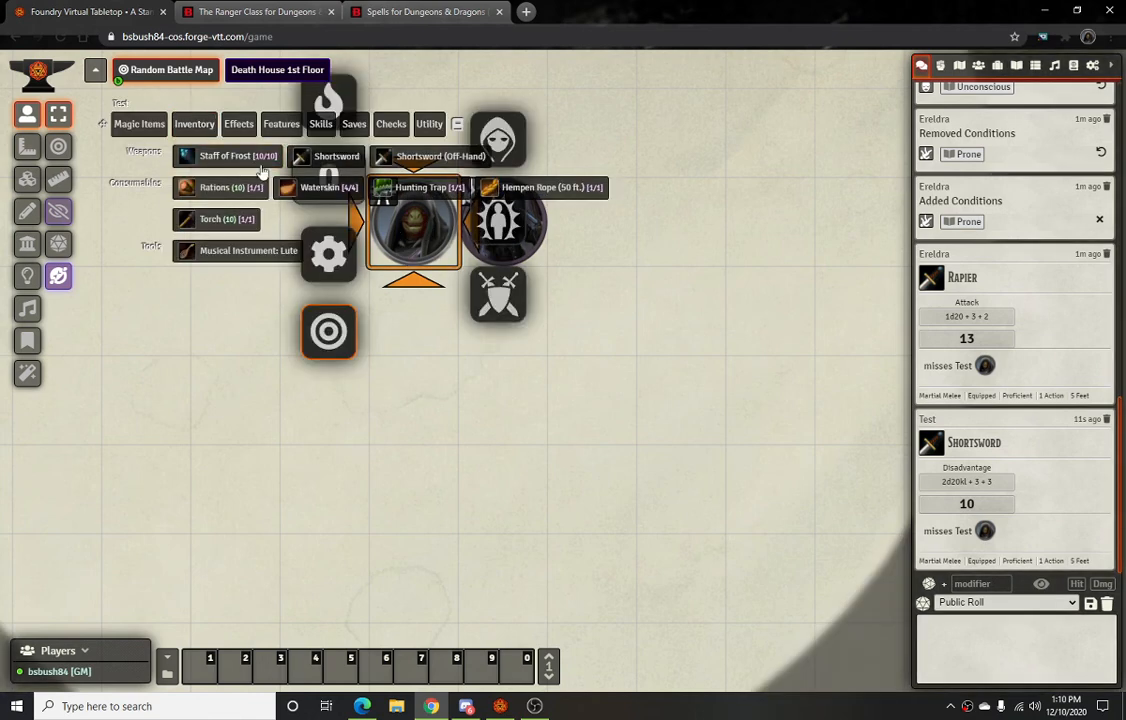
{"action": "left_click", "coordinate": [435, 390]}
{"action": "left_click", "coordinate": [500, 222]}
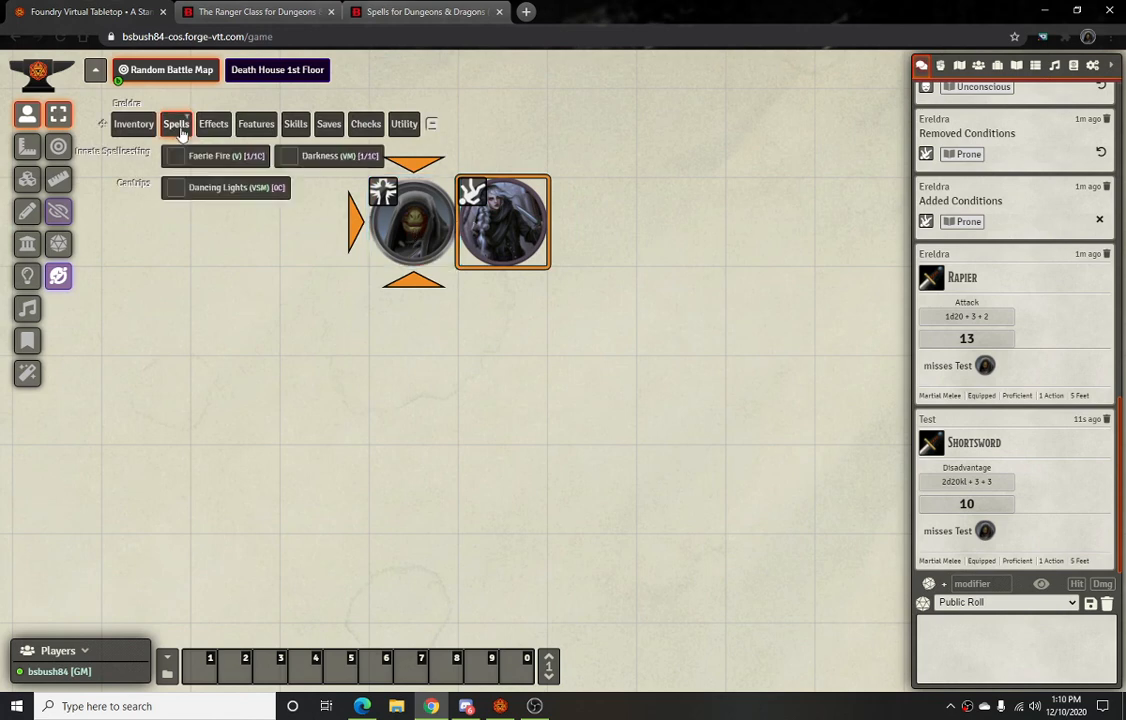
{"action": "mouse_move", "coordinate": [203, 130]}
{"action": "mouse_move", "coordinate": [138, 126]}
{"action": "left_click", "coordinate": [224, 157]}
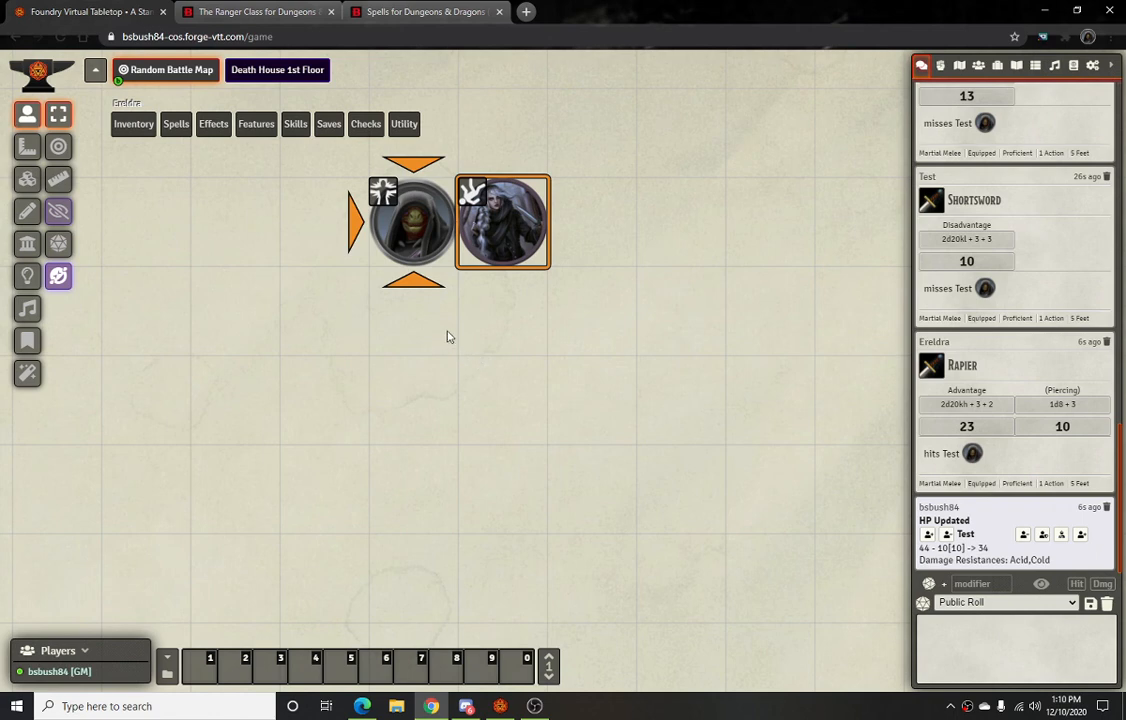
View the roll options for Ereldra's Acrobatics skill check and Strength check, closing each without rolling
{"action": "mouse_move", "coordinate": [295, 123]}
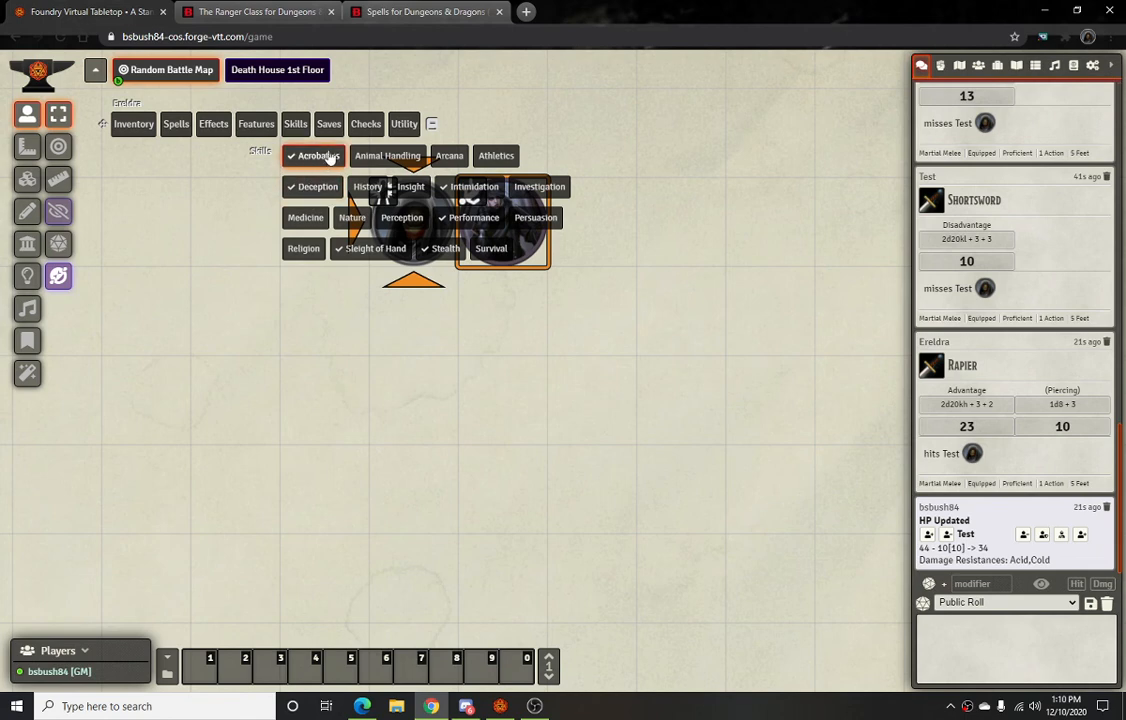
{"action": "left_click", "coordinate": [319, 157]}
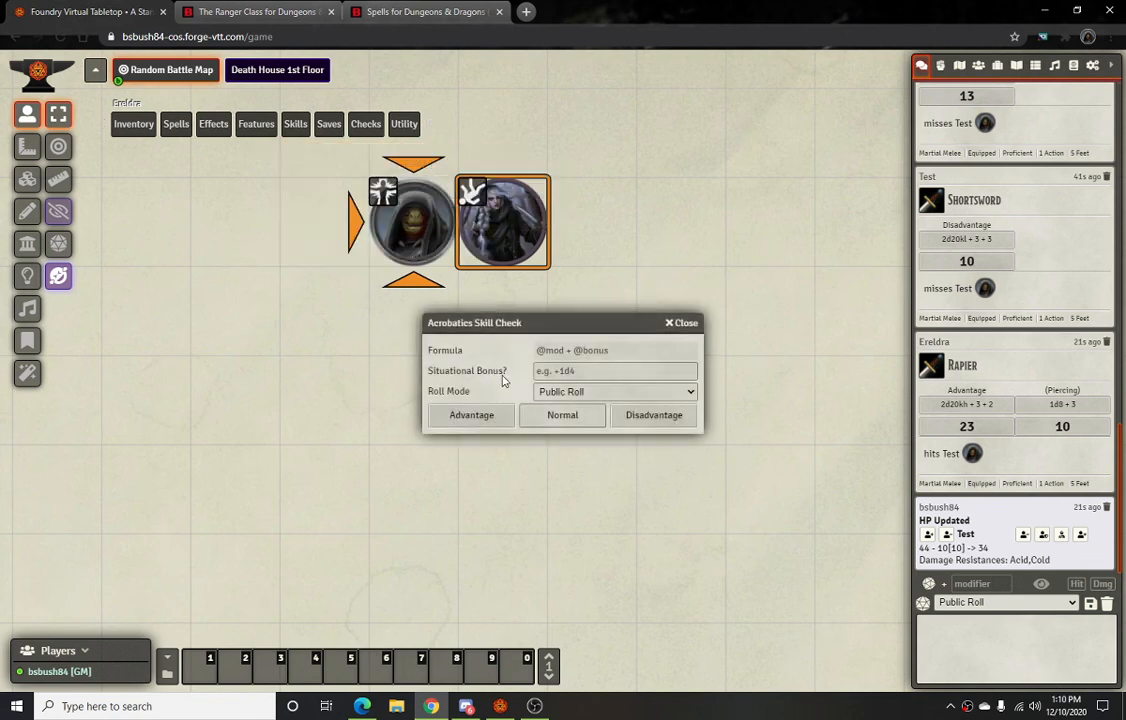
{"action": "mouse_move", "coordinate": [228, 129]}
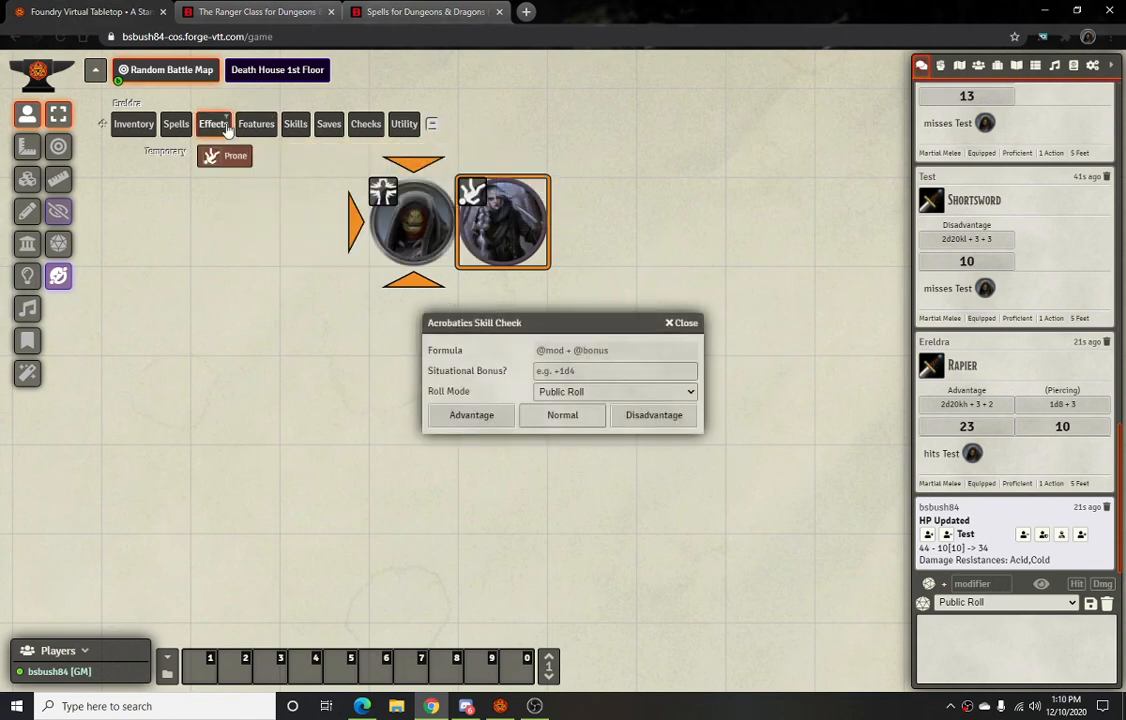
{"action": "left_click", "coordinate": [684, 323]}
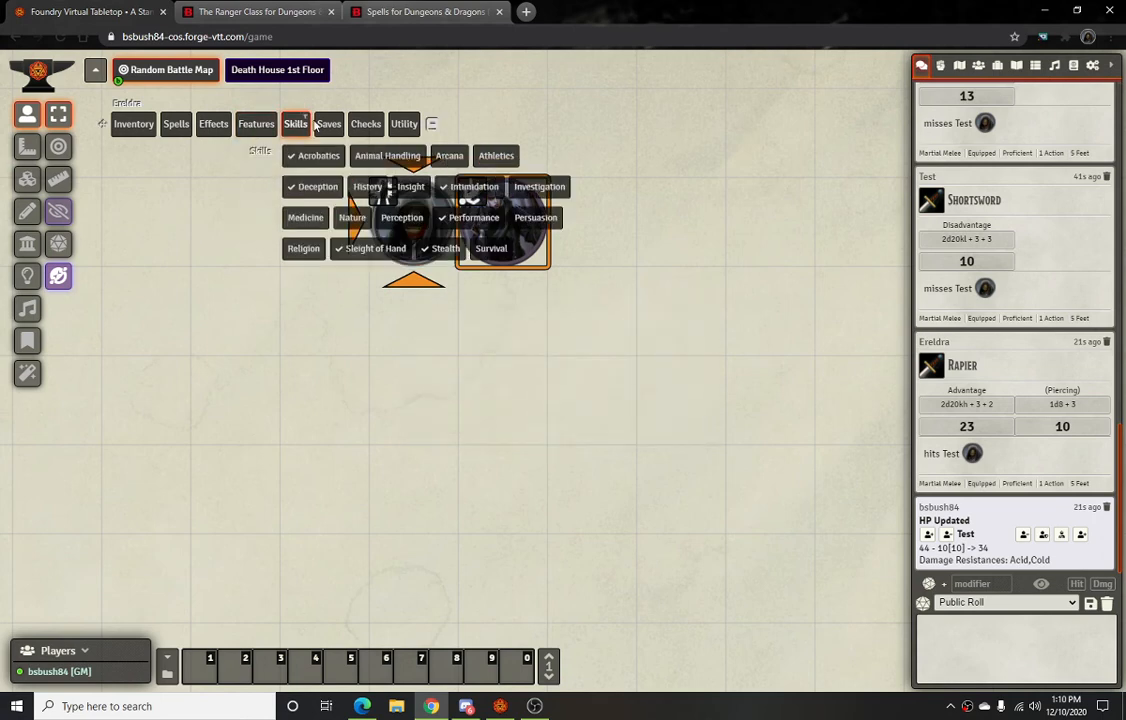
{"action": "mouse_move", "coordinate": [366, 124]}
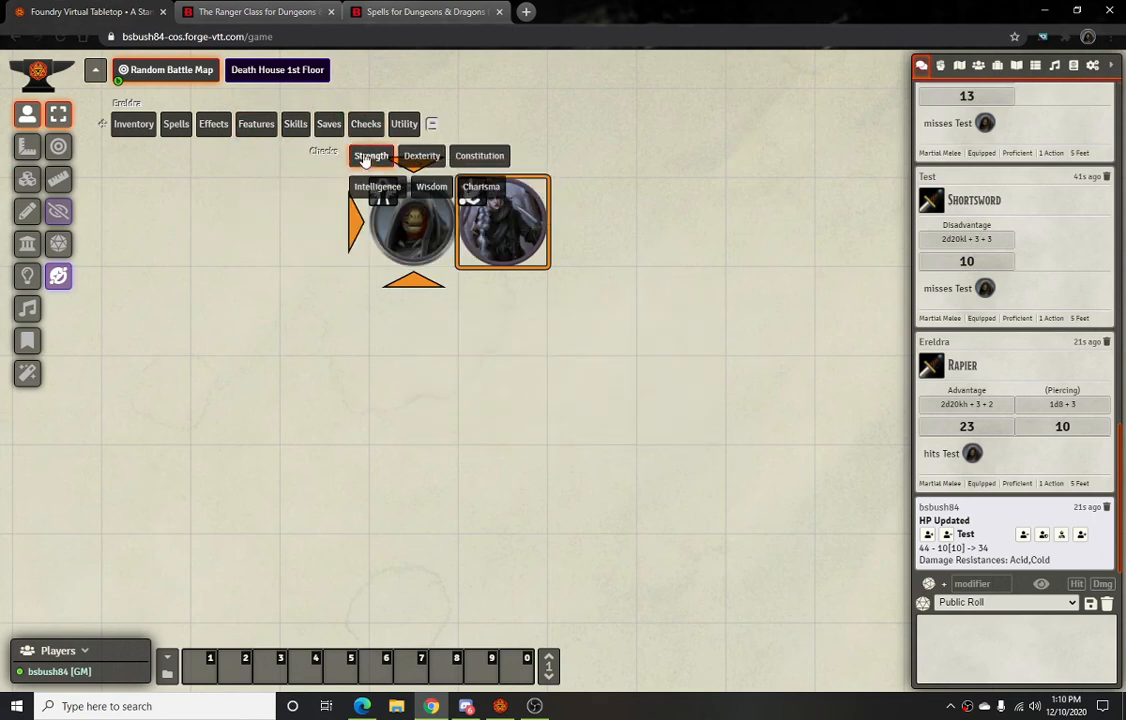
{"action": "left_click", "coordinate": [366, 160]}
{"action": "left_click", "coordinate": [684, 322]}
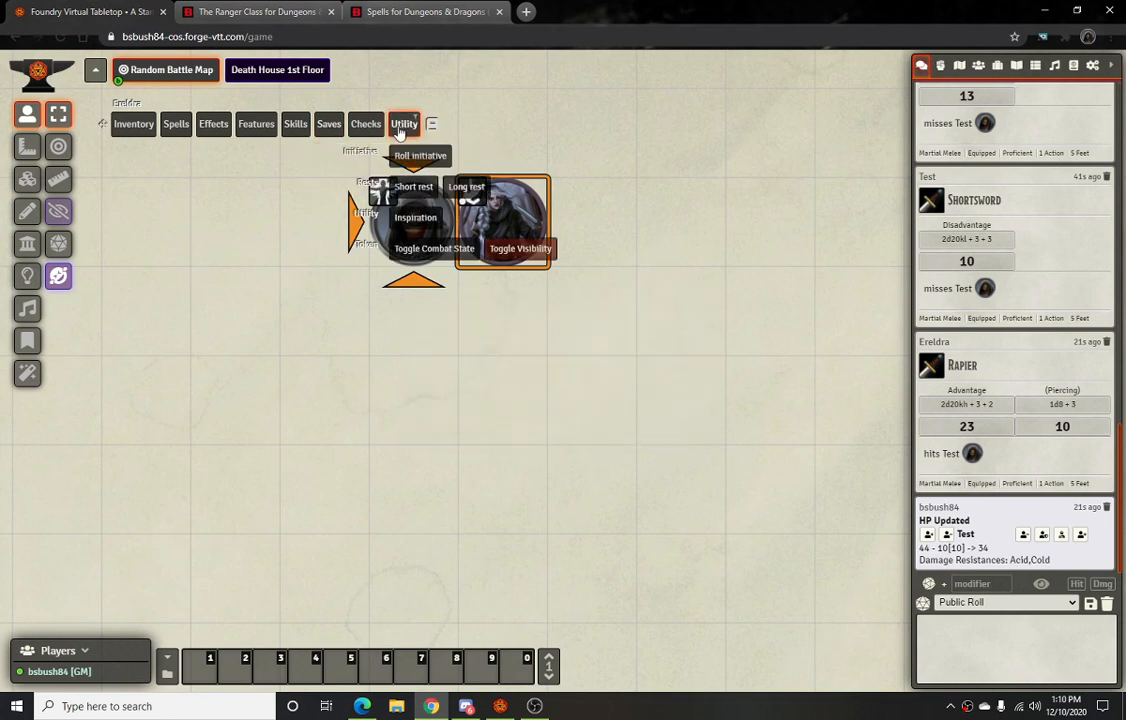
Remove the Prone condition from Ereldra and deselect her token
{"action": "mouse_move", "coordinate": [257, 122]}
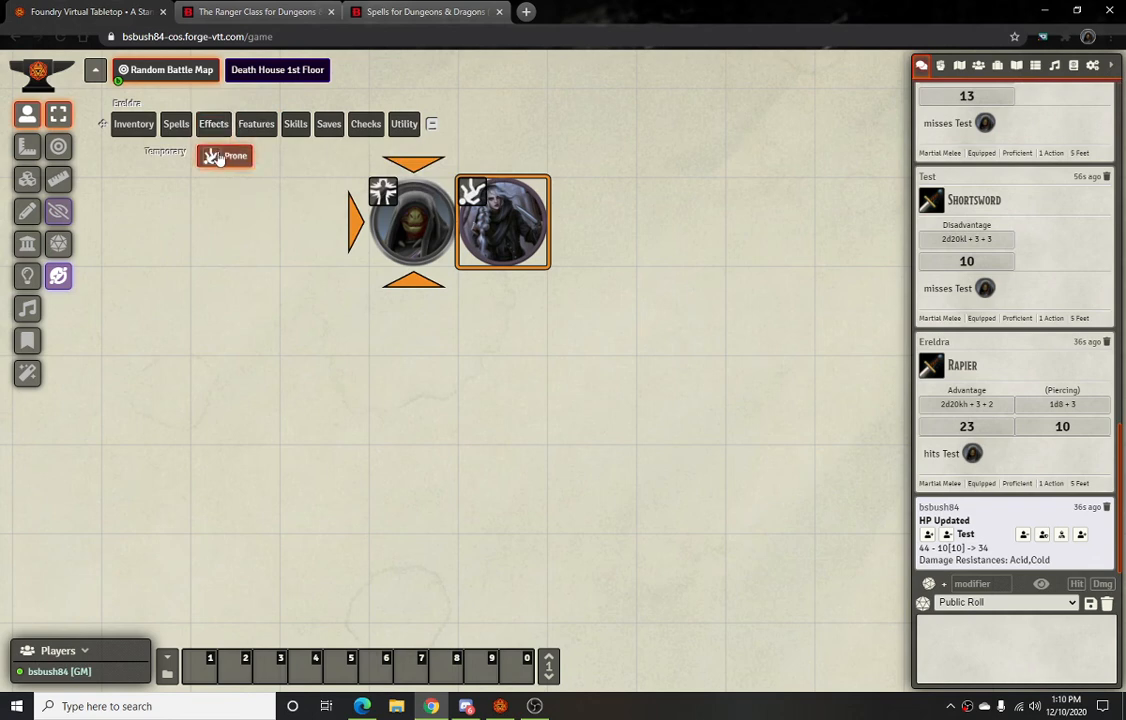
{"action": "left_click", "coordinate": [215, 156]}
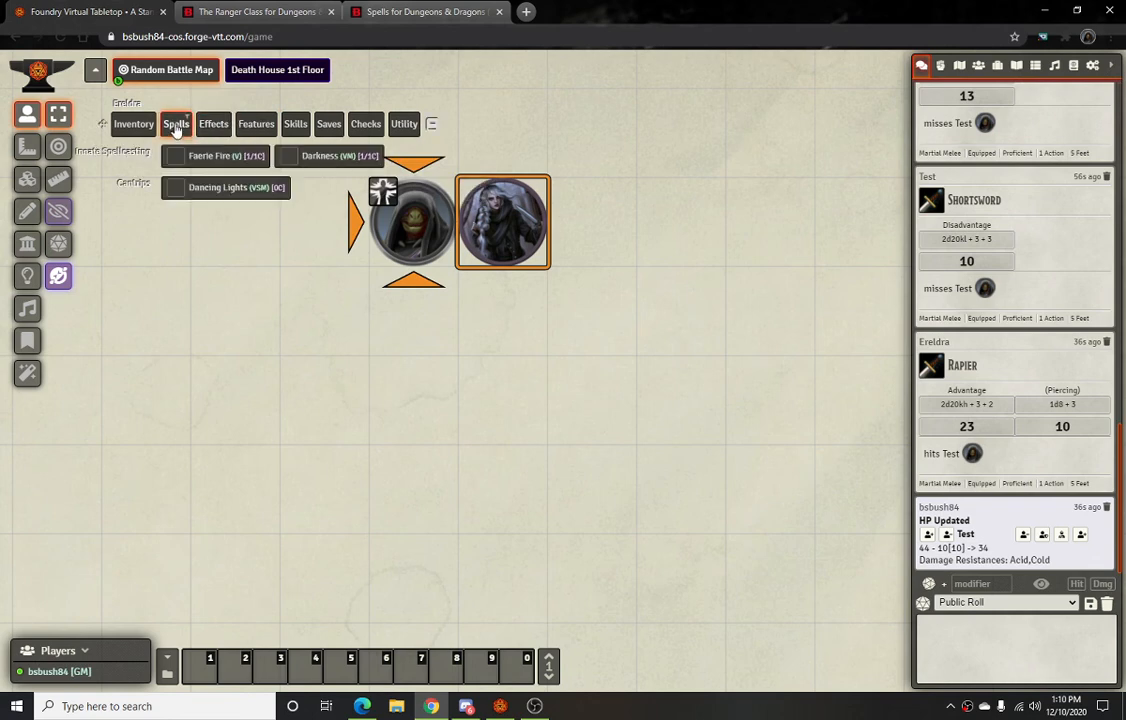
{"action": "mouse_move", "coordinate": [145, 133]}
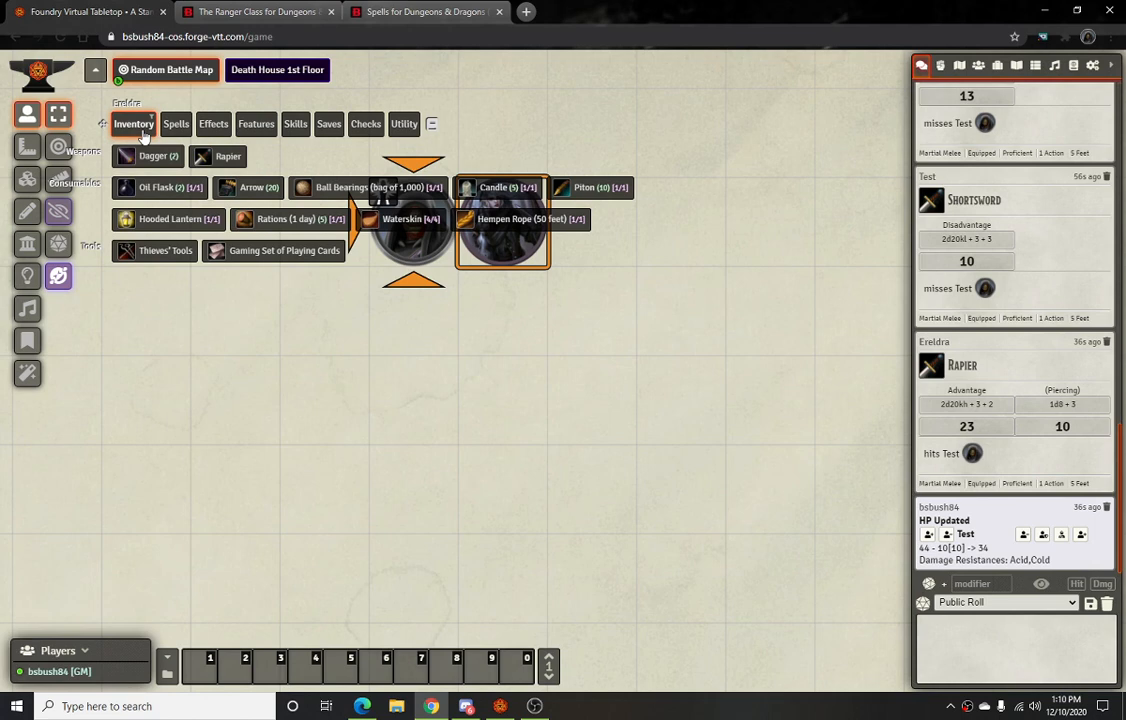
{"action": "left_click", "coordinate": [290, 440]}
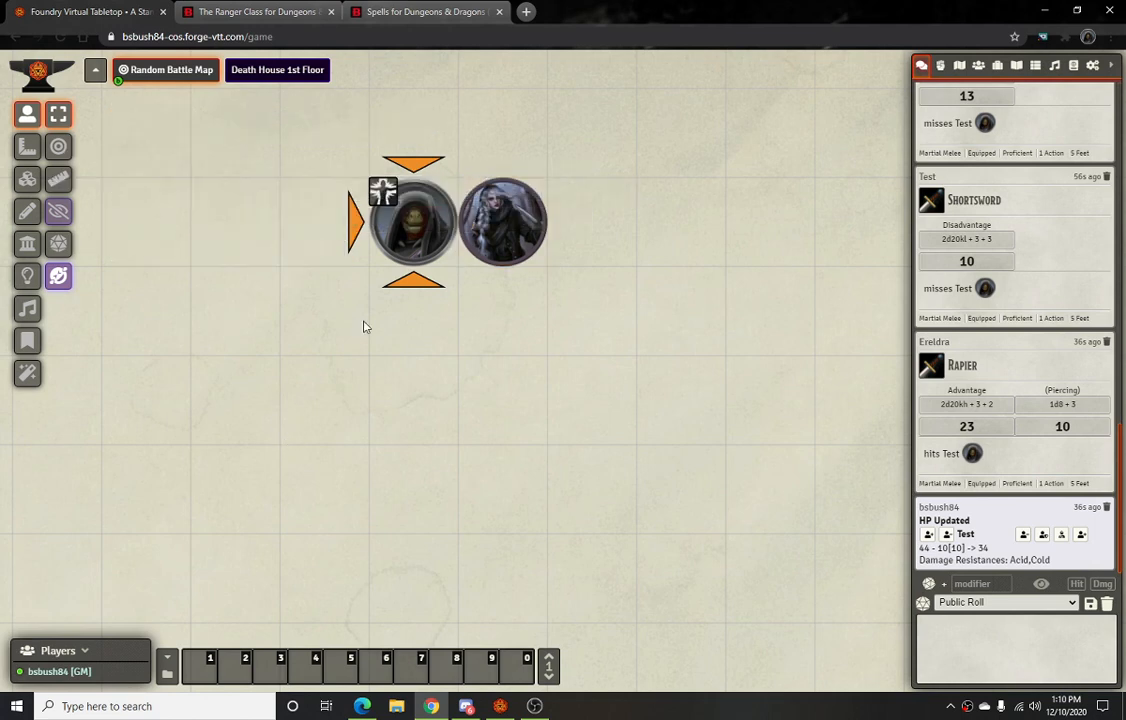
Add the Incapacitated condition to the Test token and deselect it
{"action": "right_click", "coordinate": [393, 231]}
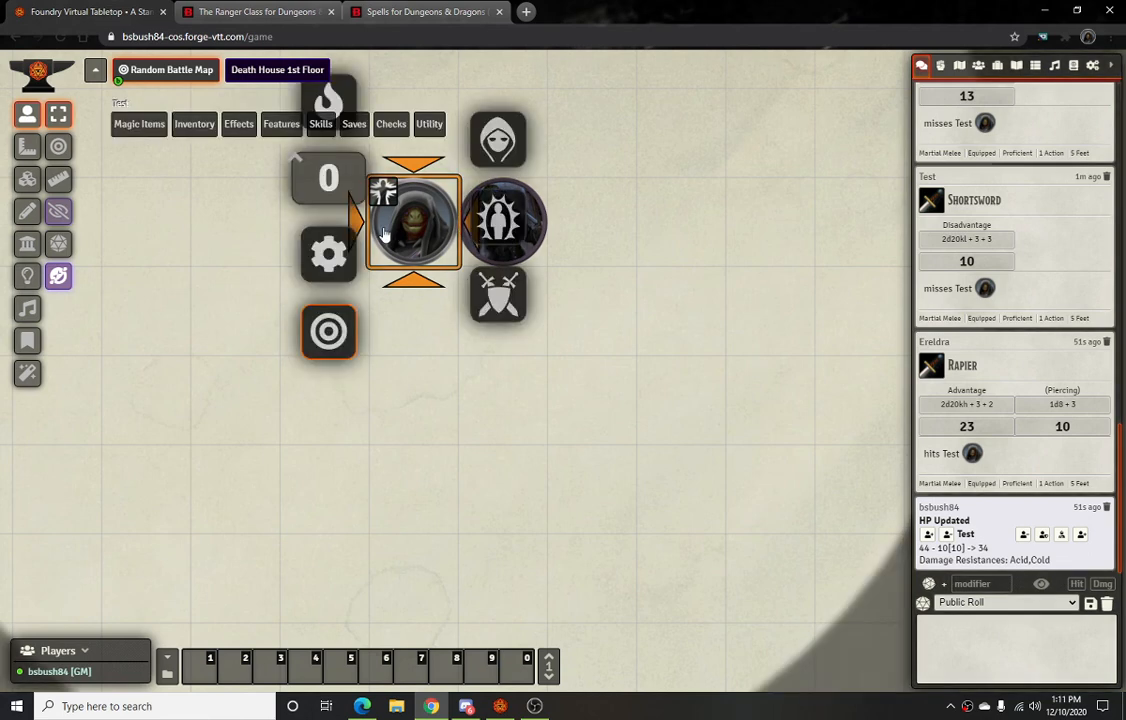
{"action": "left_click", "coordinate": [498, 220]}
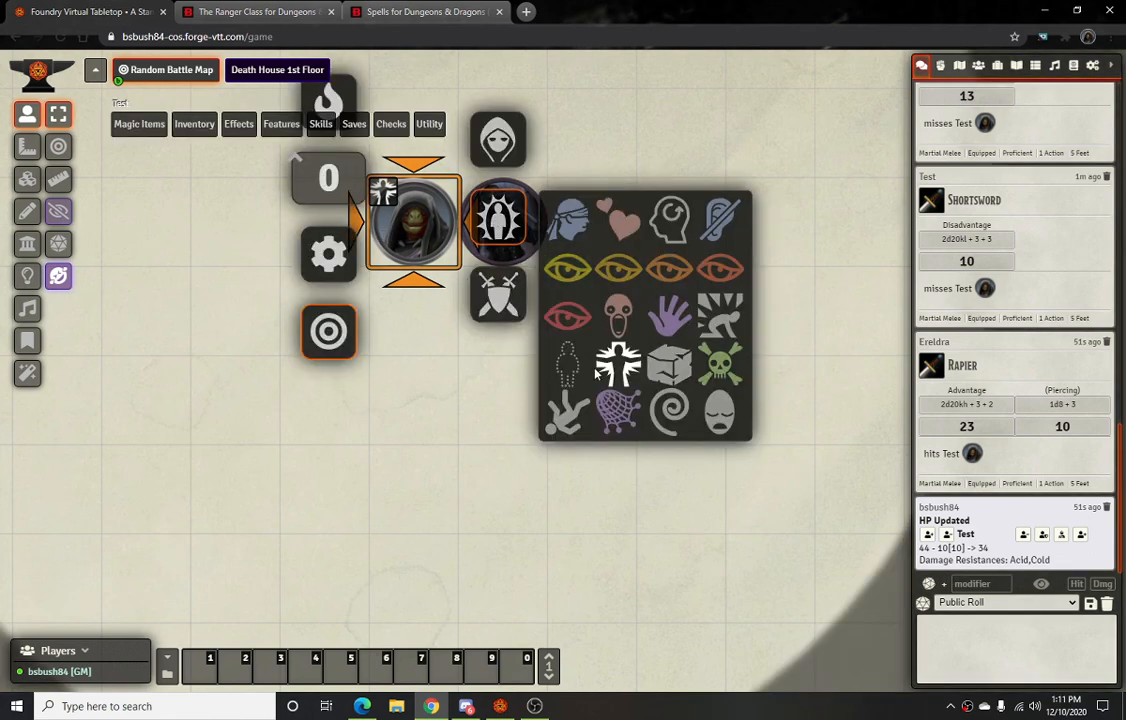
{"action": "left_click", "coordinate": [720, 318]}
{"action": "left_click", "coordinate": [455, 415]}
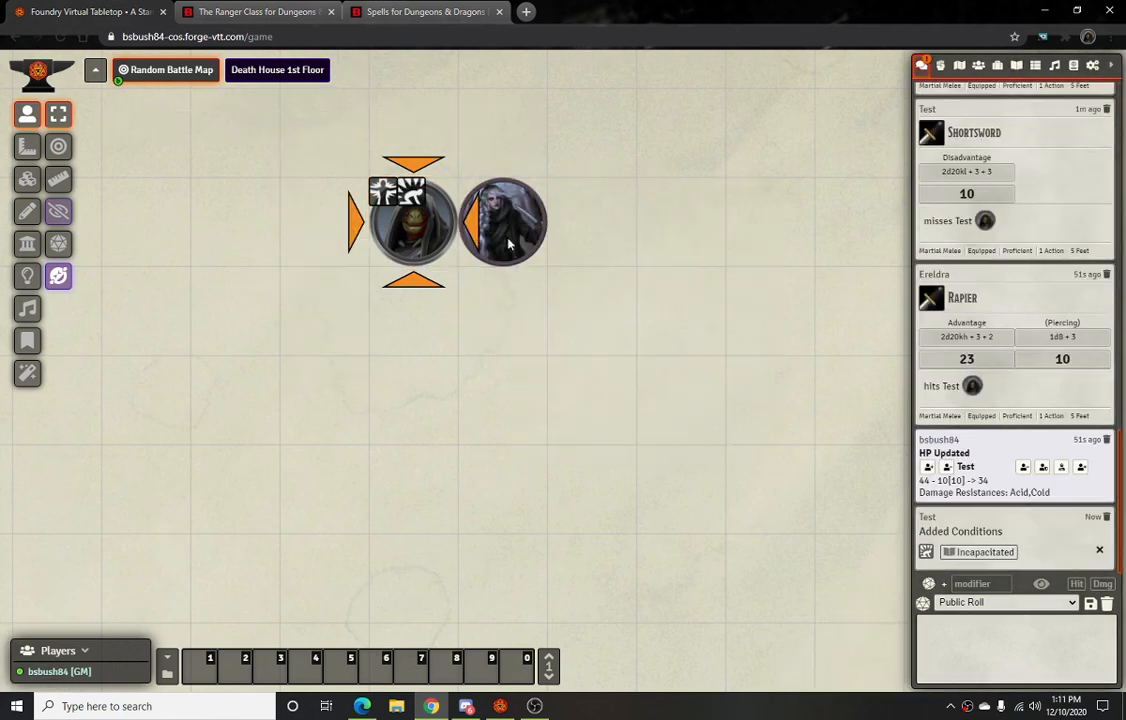
{"action": "left_click", "coordinate": [513, 218]}
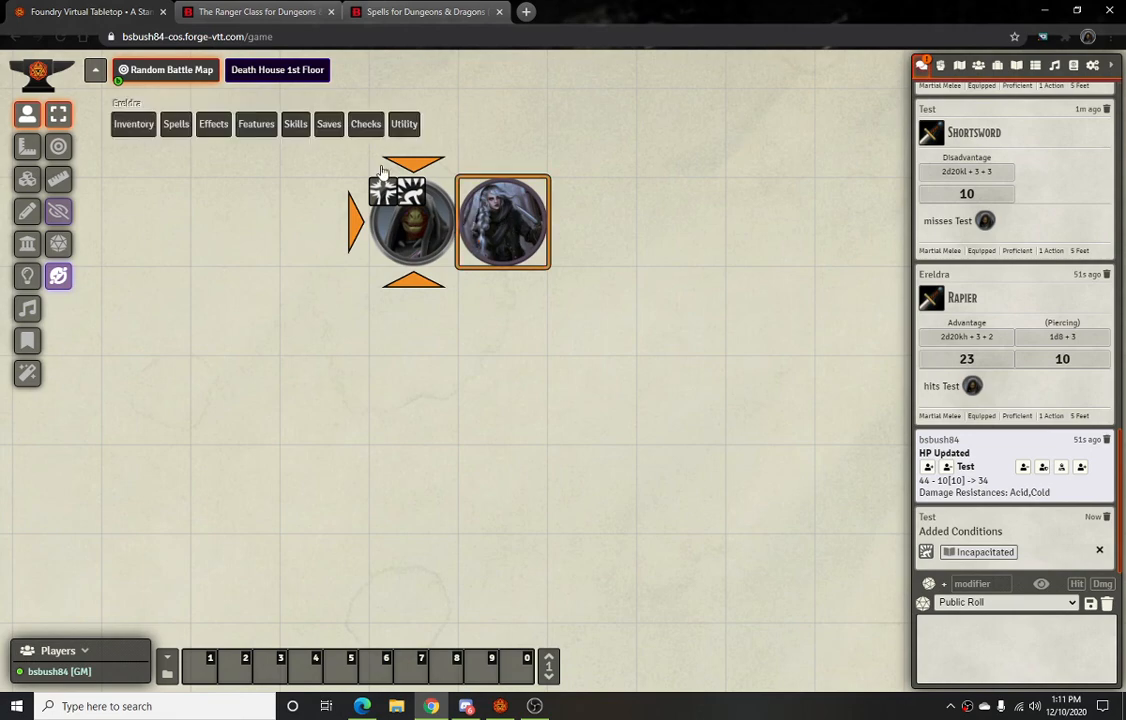
{"action": "mouse_move", "coordinate": [176, 124]}
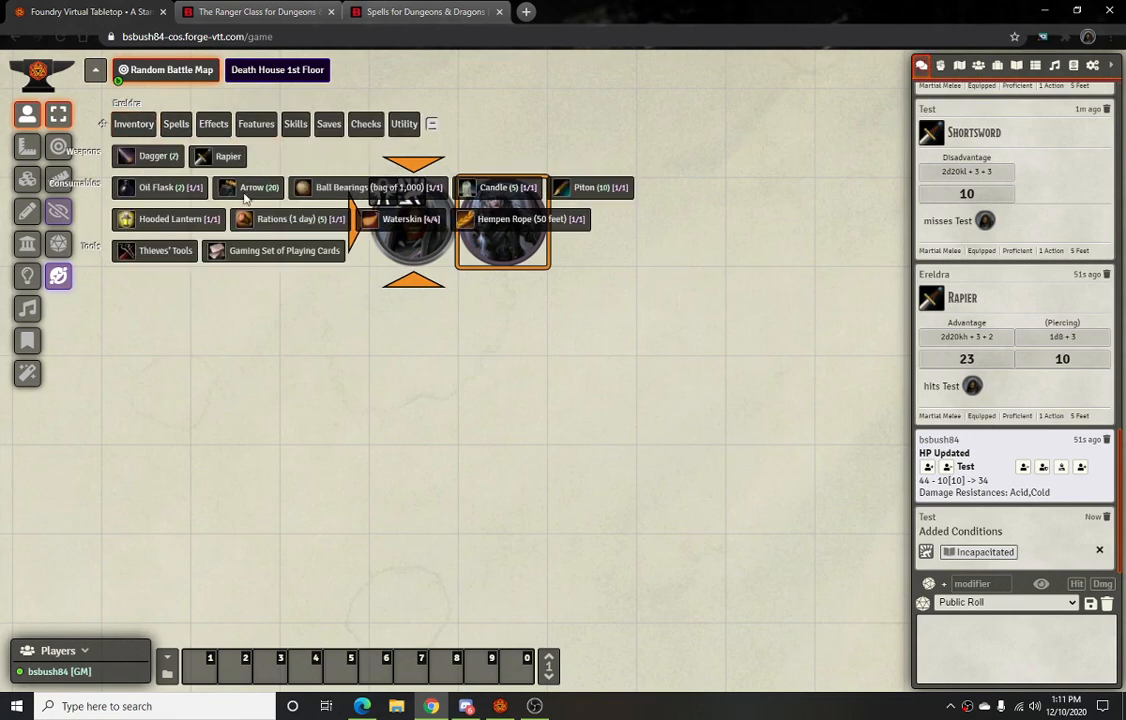
{"action": "double_click", "coordinate": [405, 240]}
{"action": "left_click", "coordinate": [216, 189]}
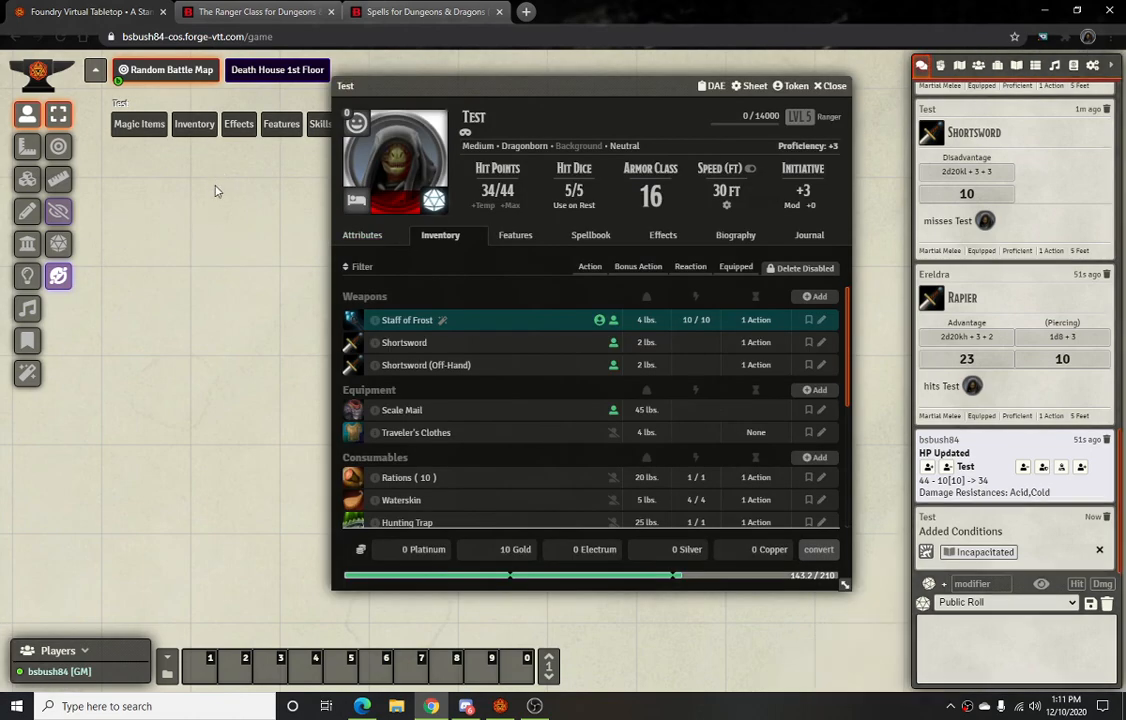
{"action": "left_click", "coordinate": [811, 87]}
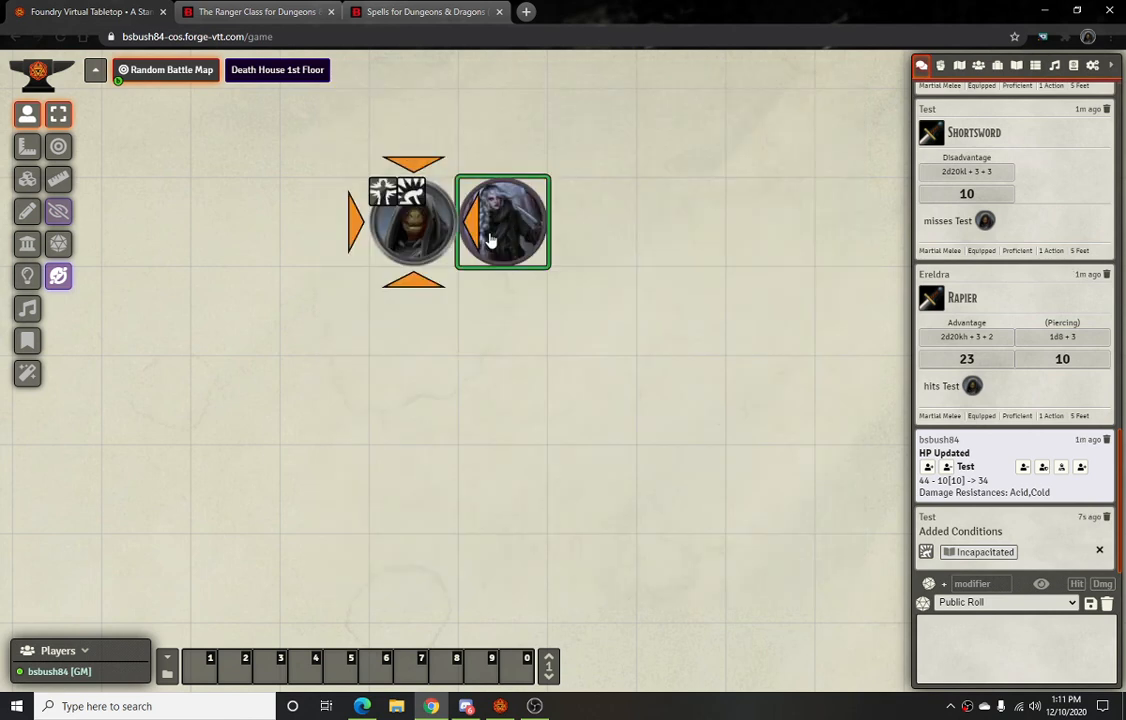
Select Ereldra's token and make two Rapier attacks against the incapacitated Test token
{"action": "left_click", "coordinate": [520, 241]}
{"action": "mouse_move", "coordinate": [133, 122]}
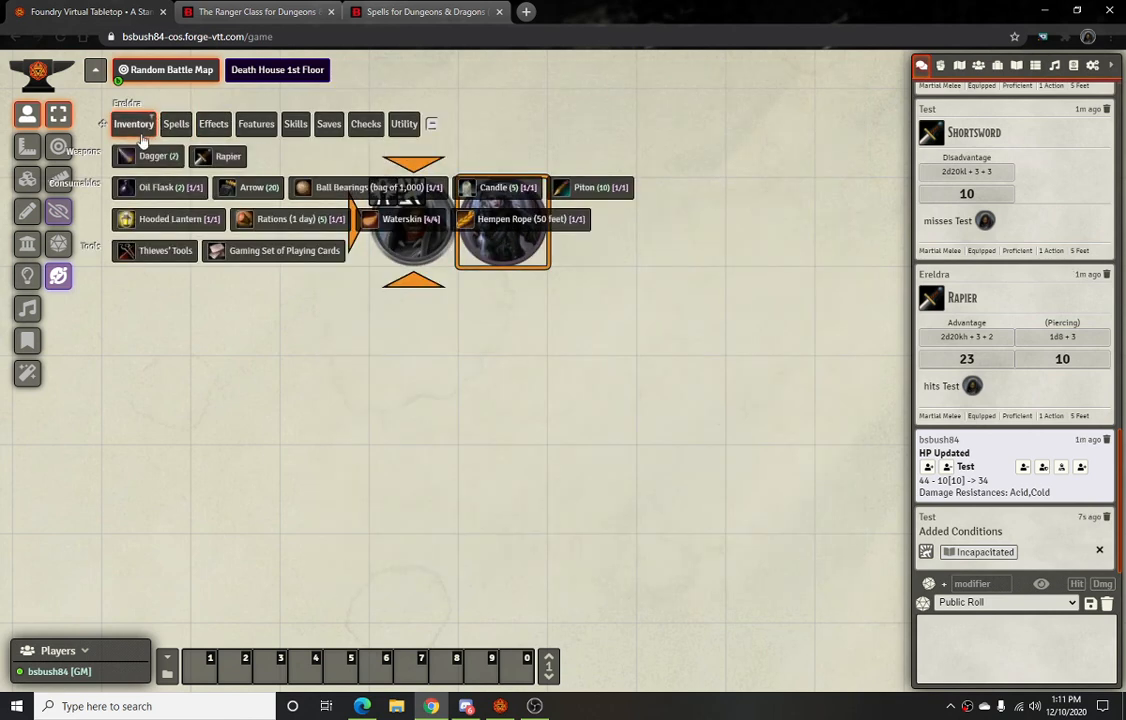
{"action": "left_click", "coordinate": [224, 156]}
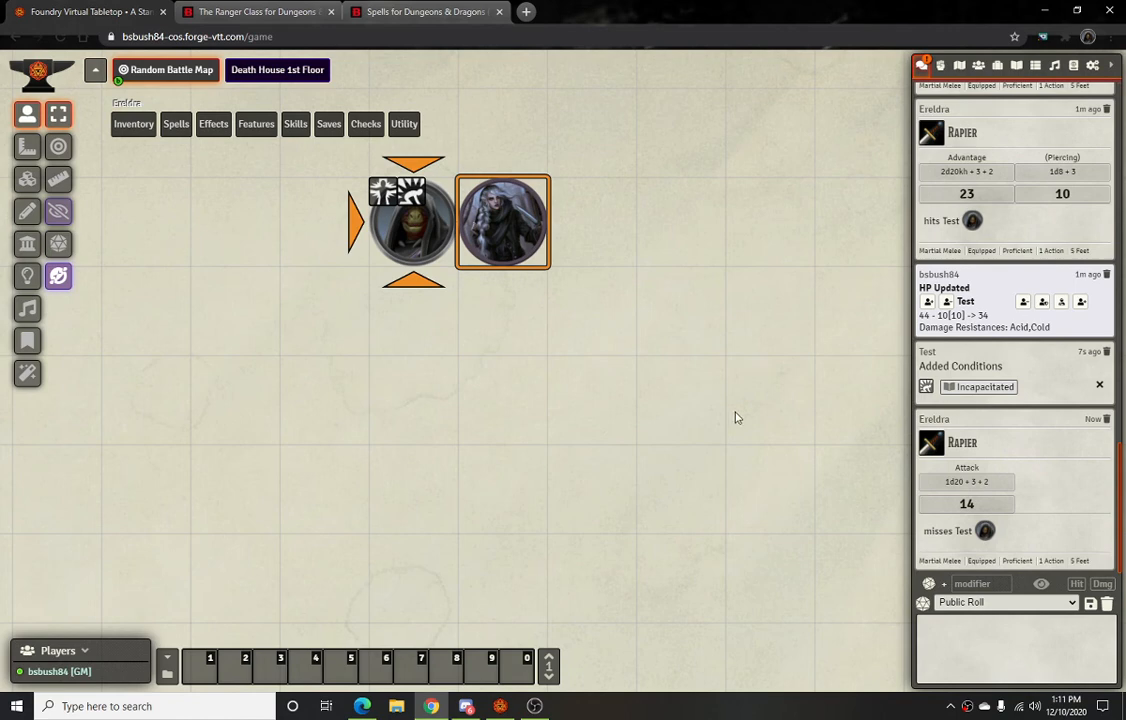
{"action": "mouse_move", "coordinate": [133, 124]}
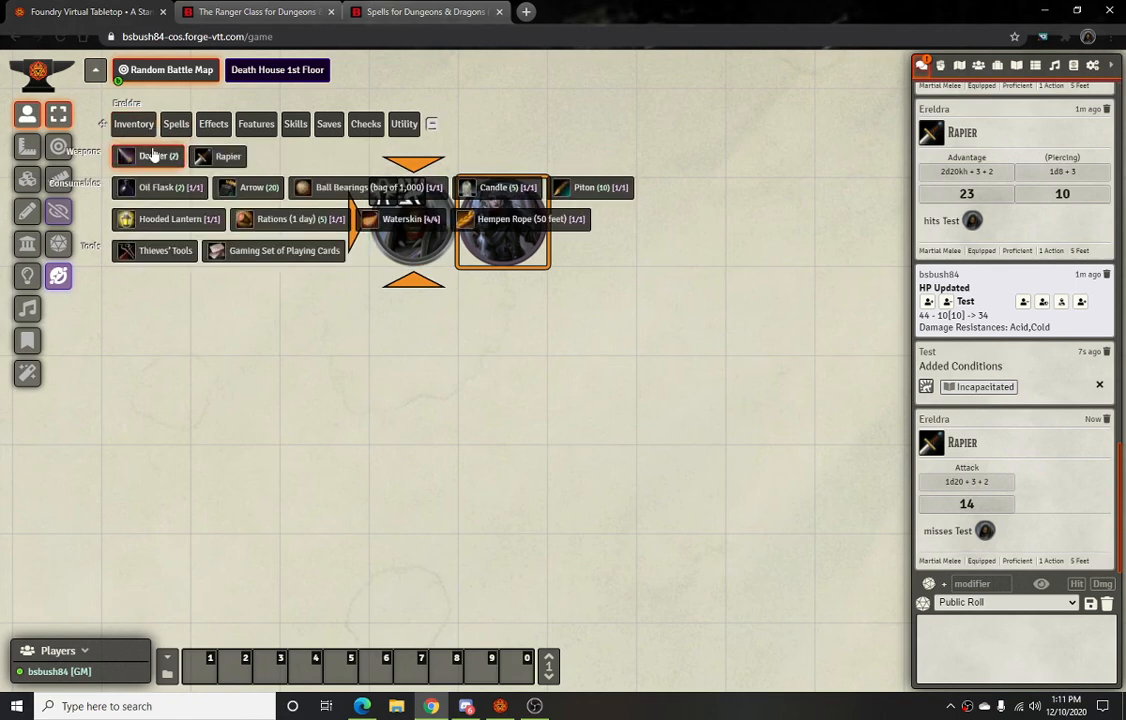
{"action": "left_click", "coordinate": [205, 156]}
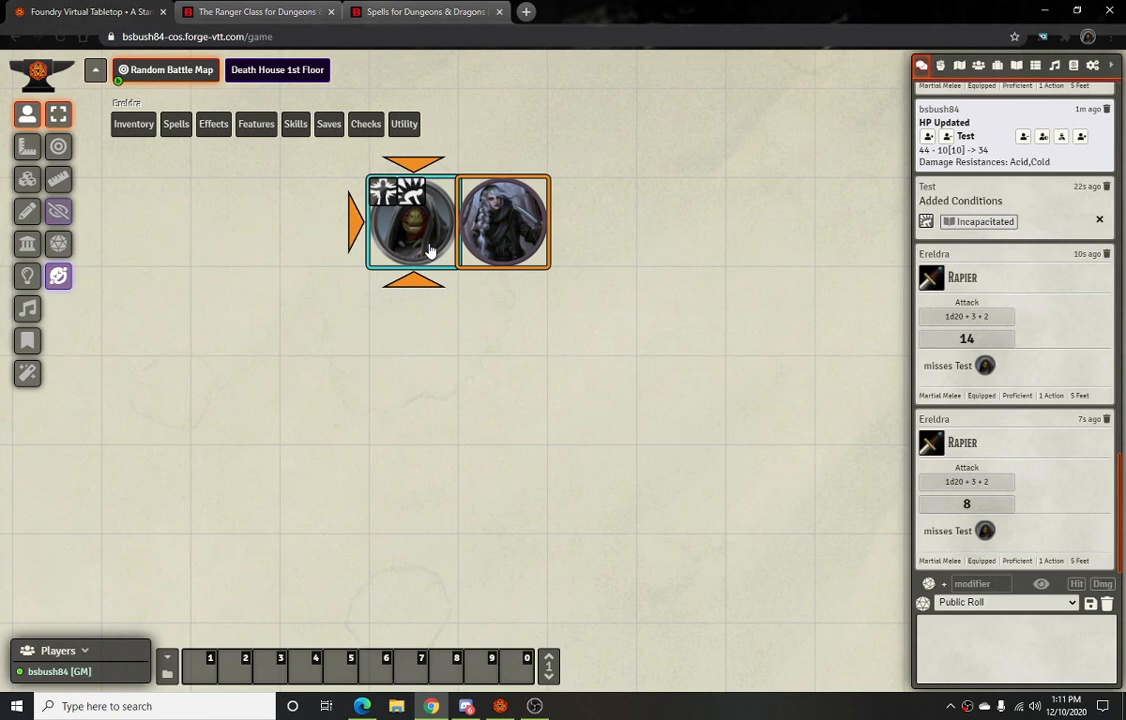
Look through the world's installed modules to see which are active, close the list and deselect Ereldra's token
{"action": "left_click", "coordinate": [1089, 67]}
{"action": "left_click", "coordinate": [1017, 240]}
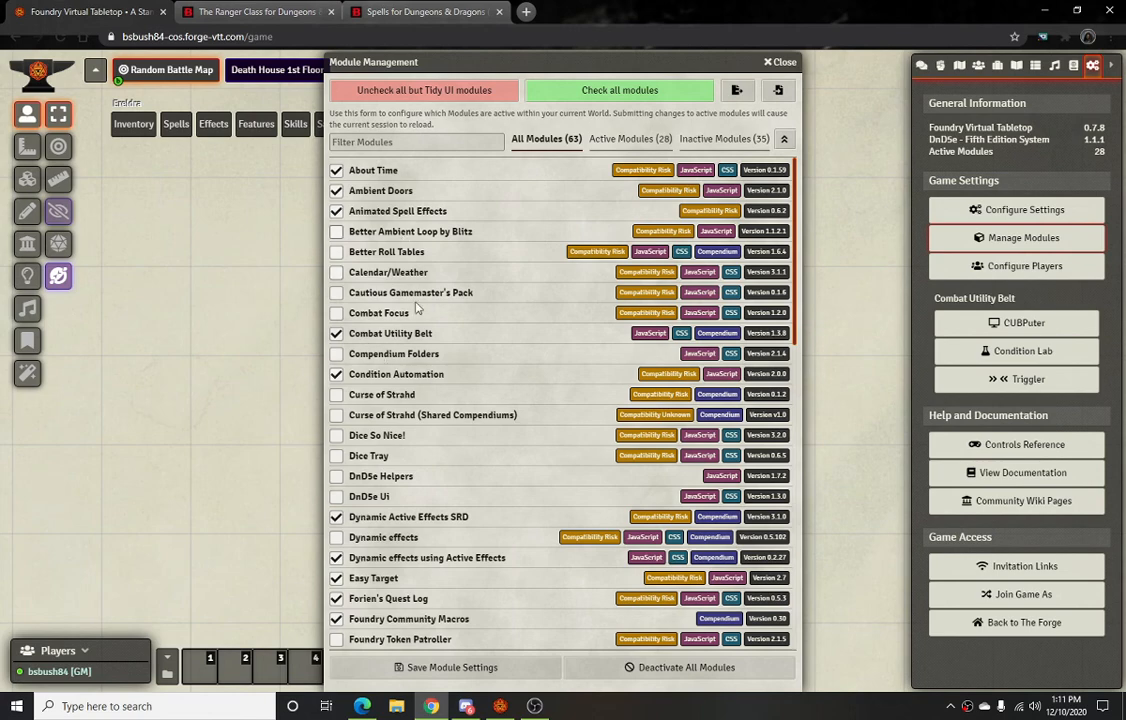
{"action": "scroll", "coordinate": [380, 403], "scroll_direction": "down", "scroll_amount": 2}
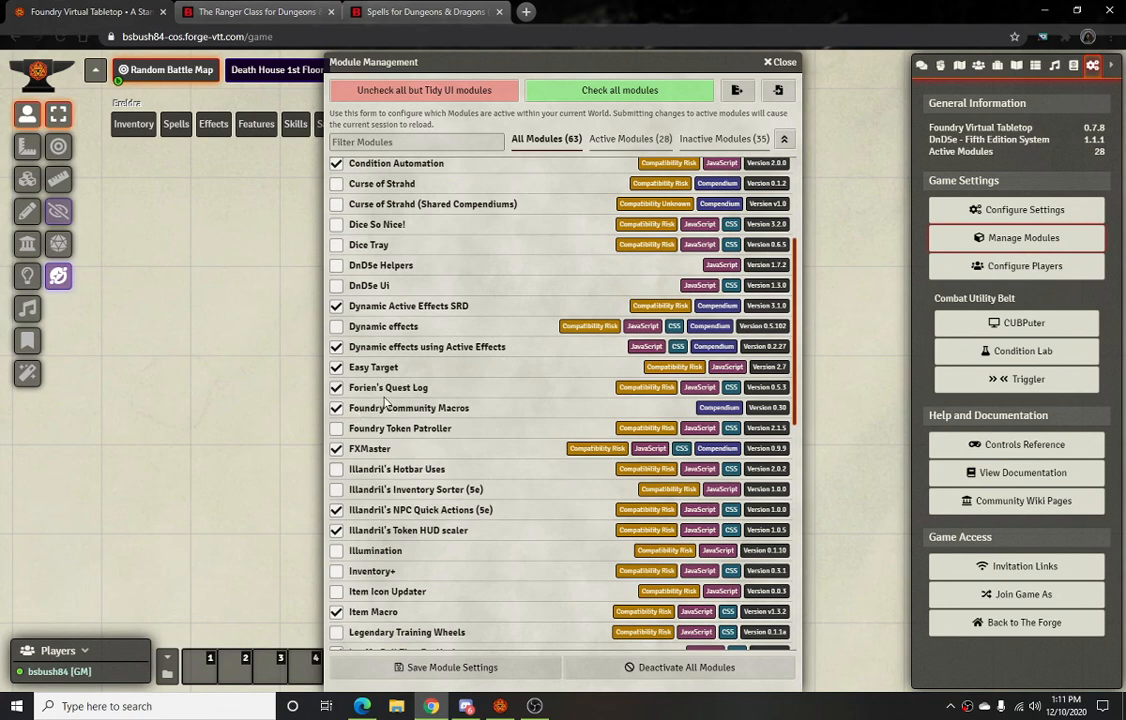
{"action": "scroll", "coordinate": [386, 395], "scroll_direction": "down", "scroll_amount": 3}
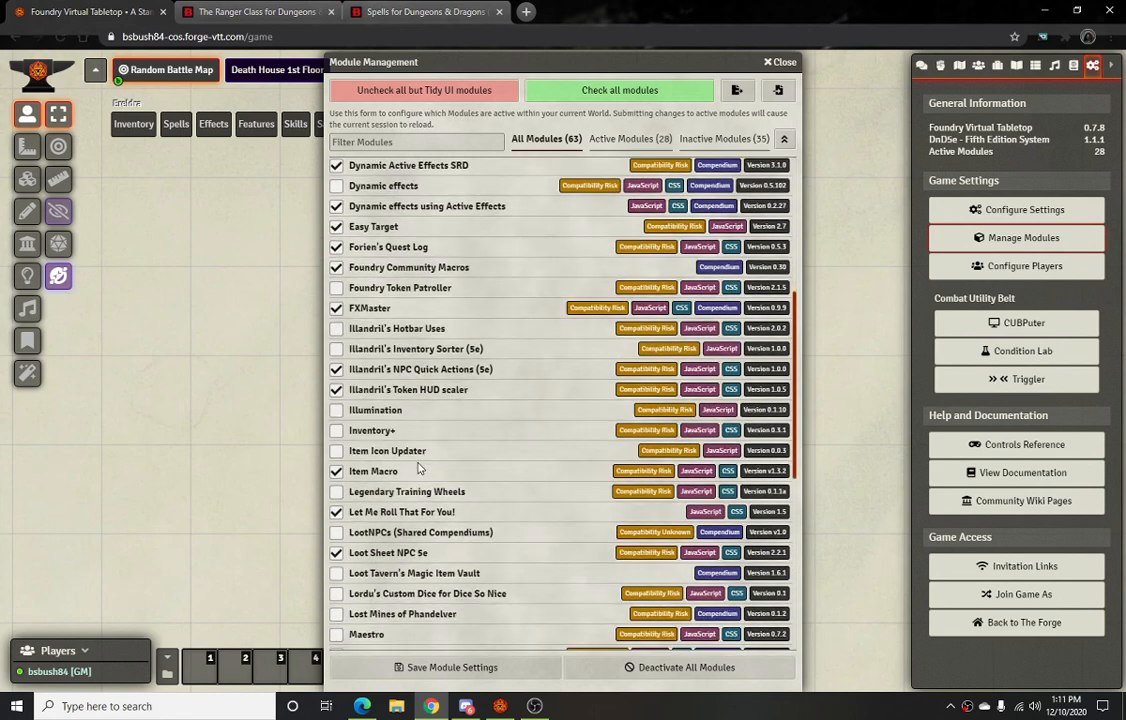
{"action": "scroll", "coordinate": [419, 469], "scroll_direction": "up", "scroll_amount": 5}
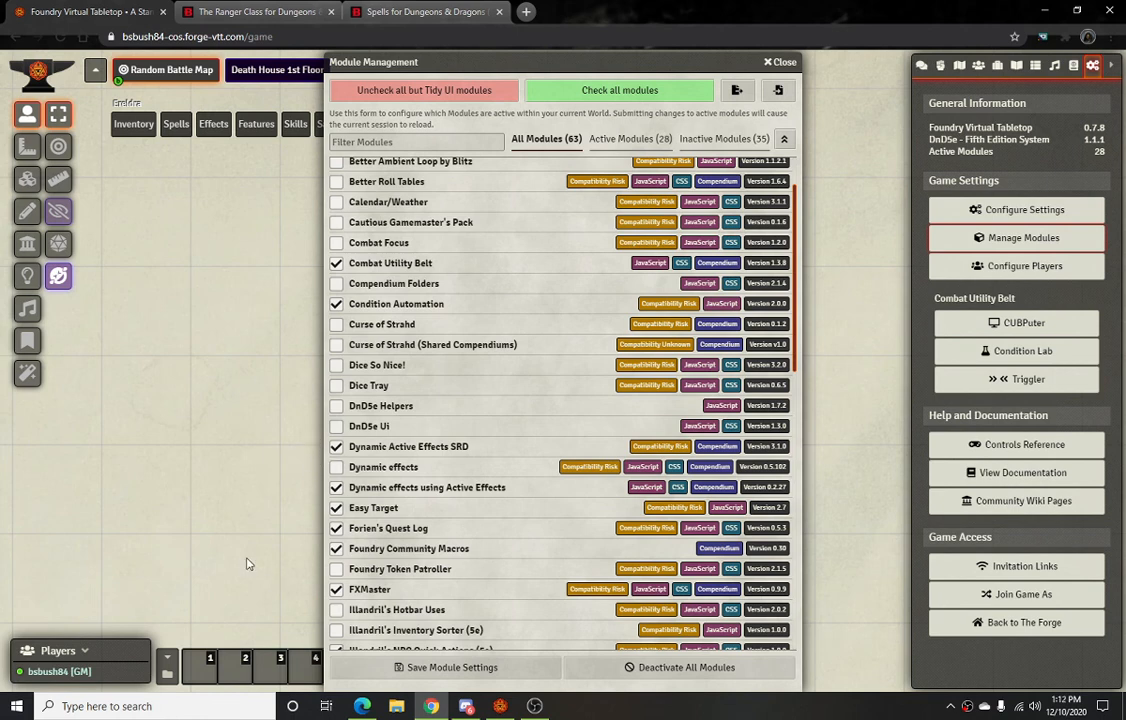
{"action": "left_click", "coordinate": [780, 65]}
{"action": "left_click", "coordinate": [773, 147]}
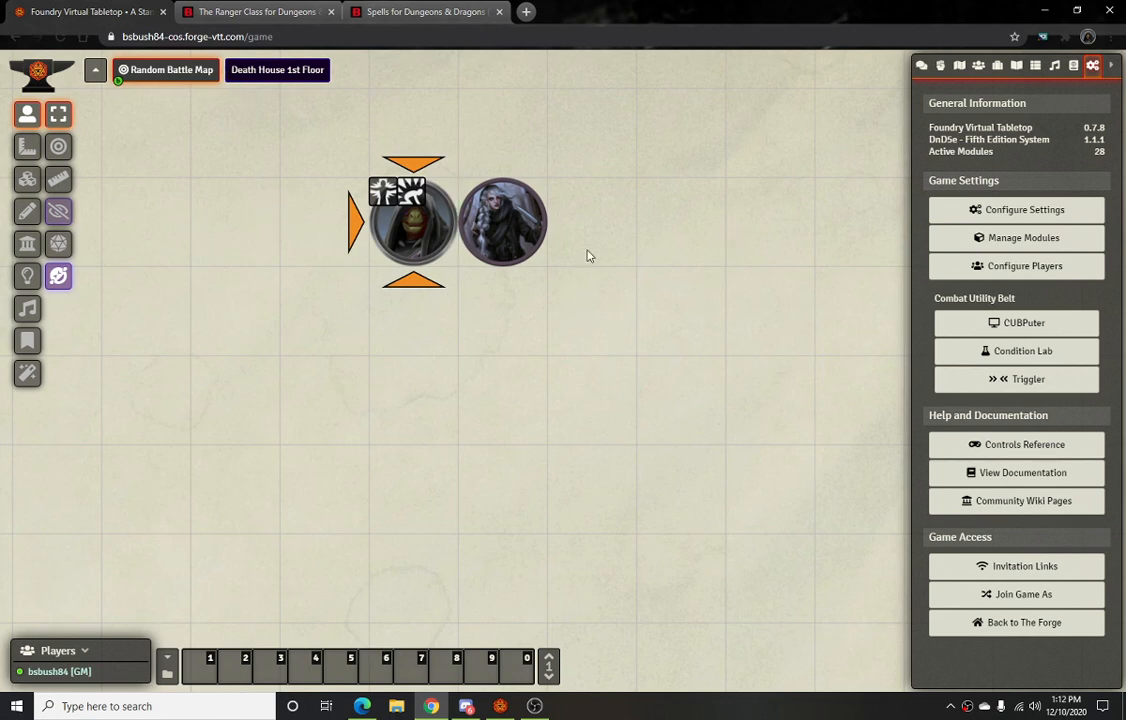
Switch to OBS to check the recording time, move its window higher on the screen and minimize it
{"action": "scroll", "coordinate": [623, 201], "scroll_direction": "down", "scroll_amount": 1}
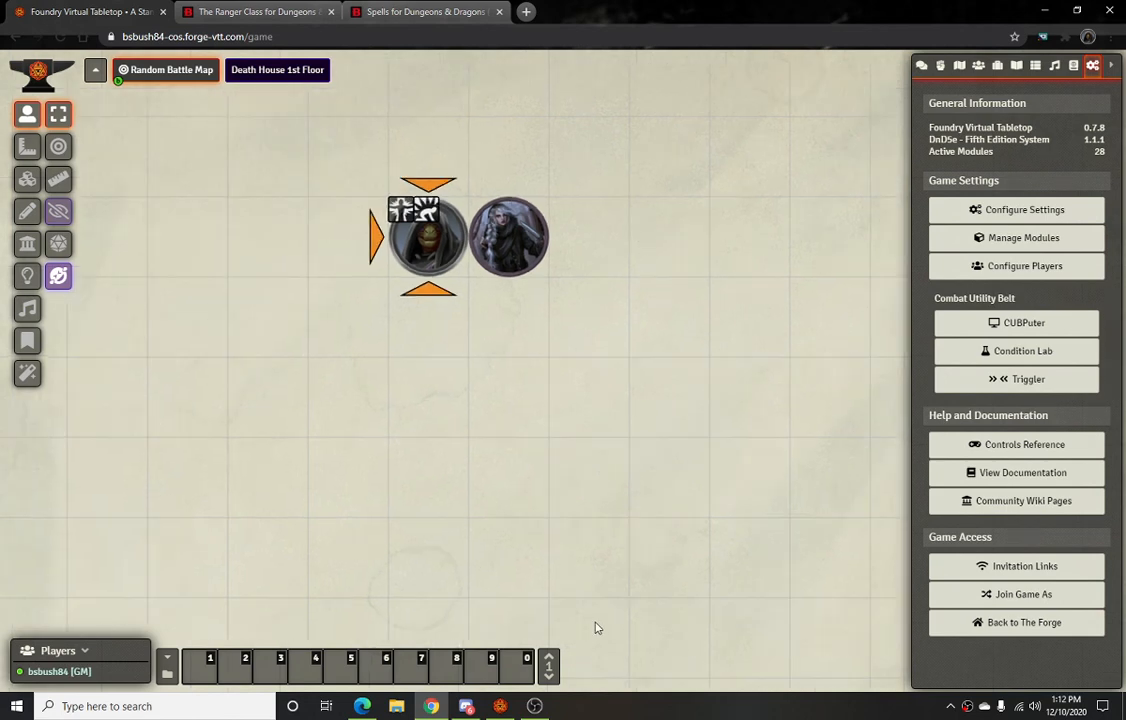
{"action": "left_click", "coordinate": [537, 706]}
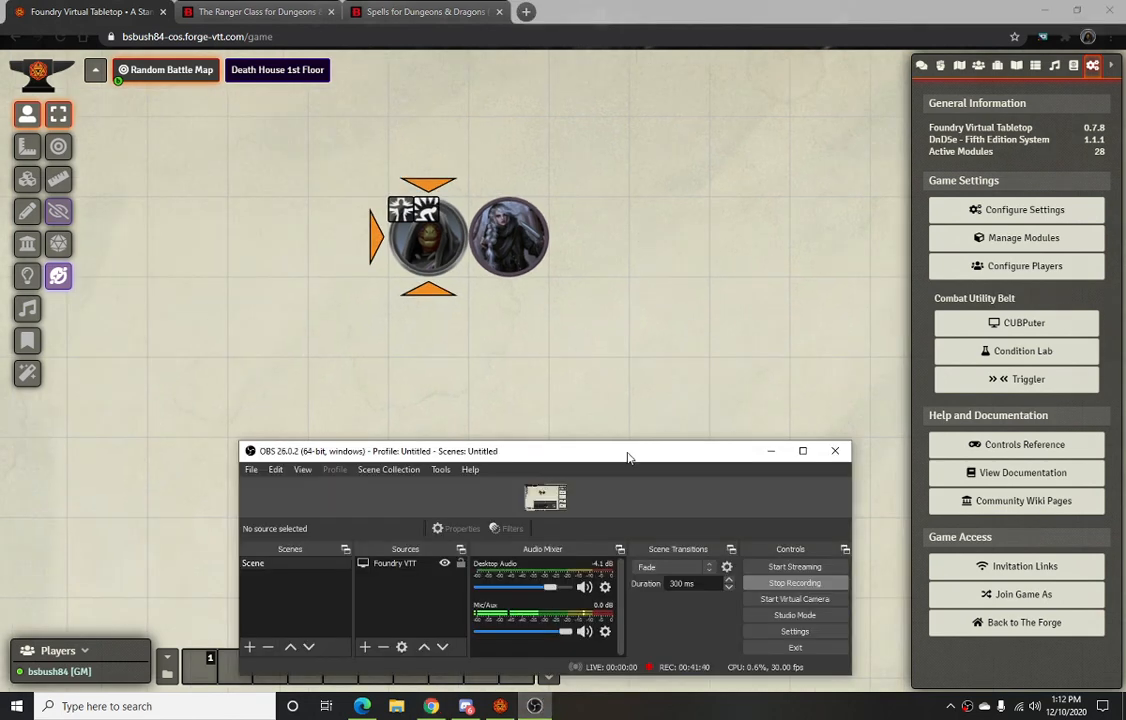
{"action": "left_click_drag", "start_coordinate": [628, 457], "coordinate": [571, 383]}
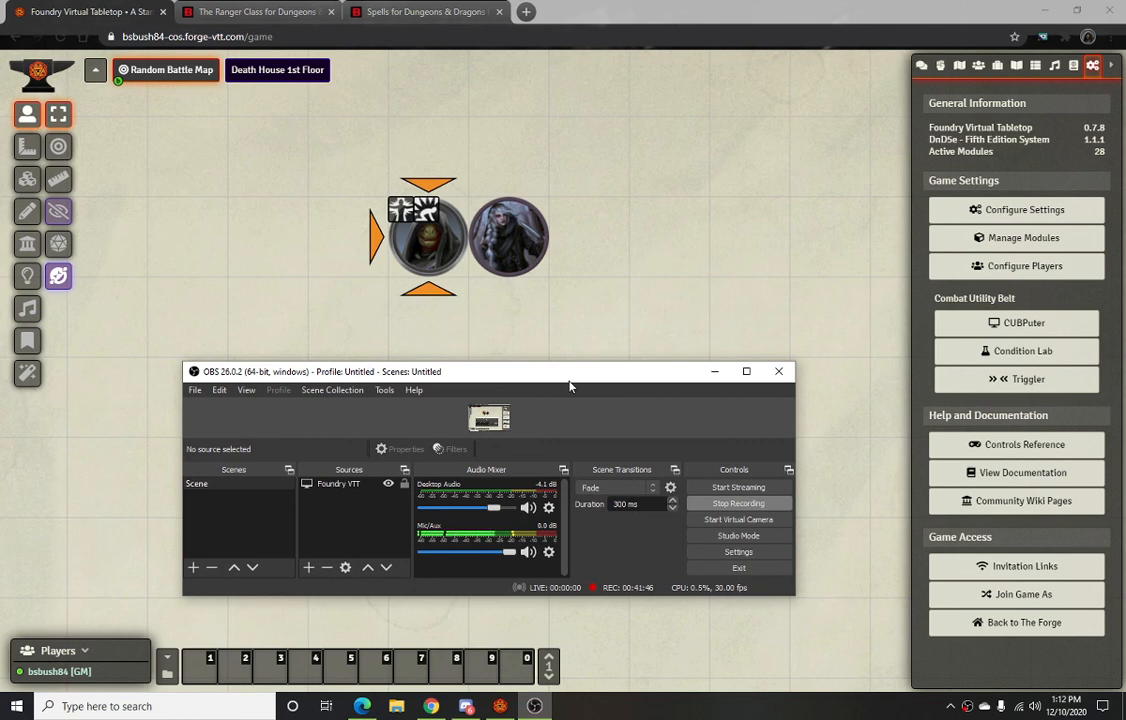
{"action": "left_click", "coordinate": [716, 371]}
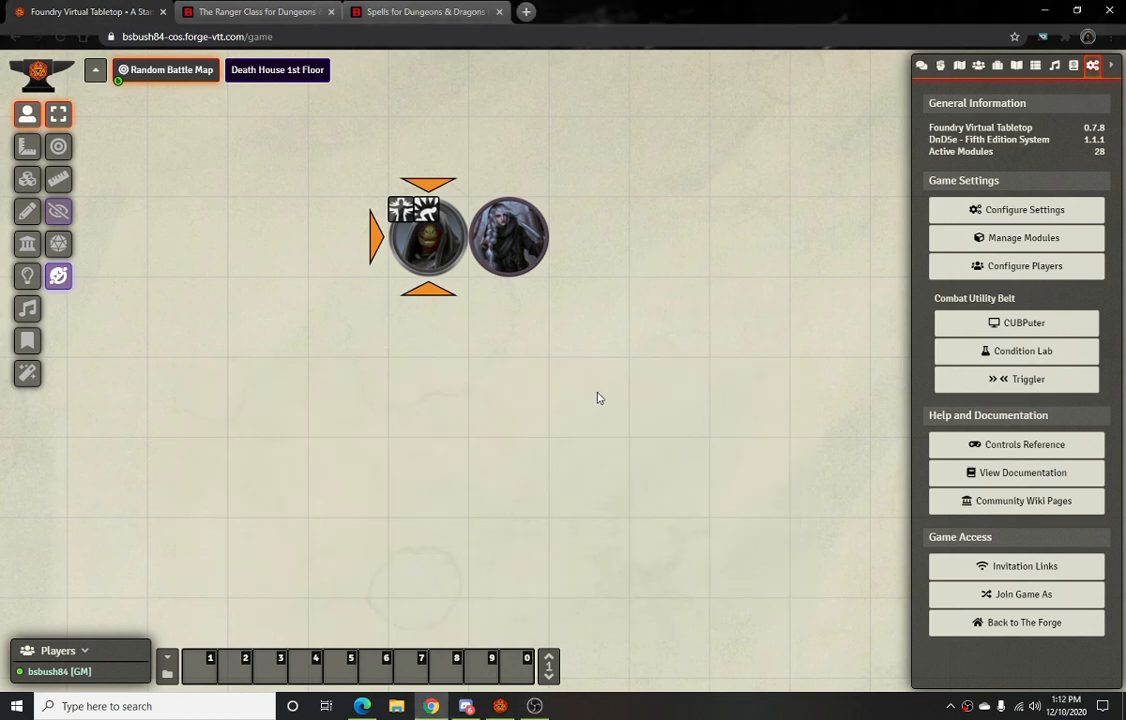
Open the Classes (SRD) compendium, read the Monk class description and advancement table, and close the Monk entry
{"action": "left_click", "coordinate": [996, 67]}
{"action": "left_click", "coordinate": [1073, 66]}
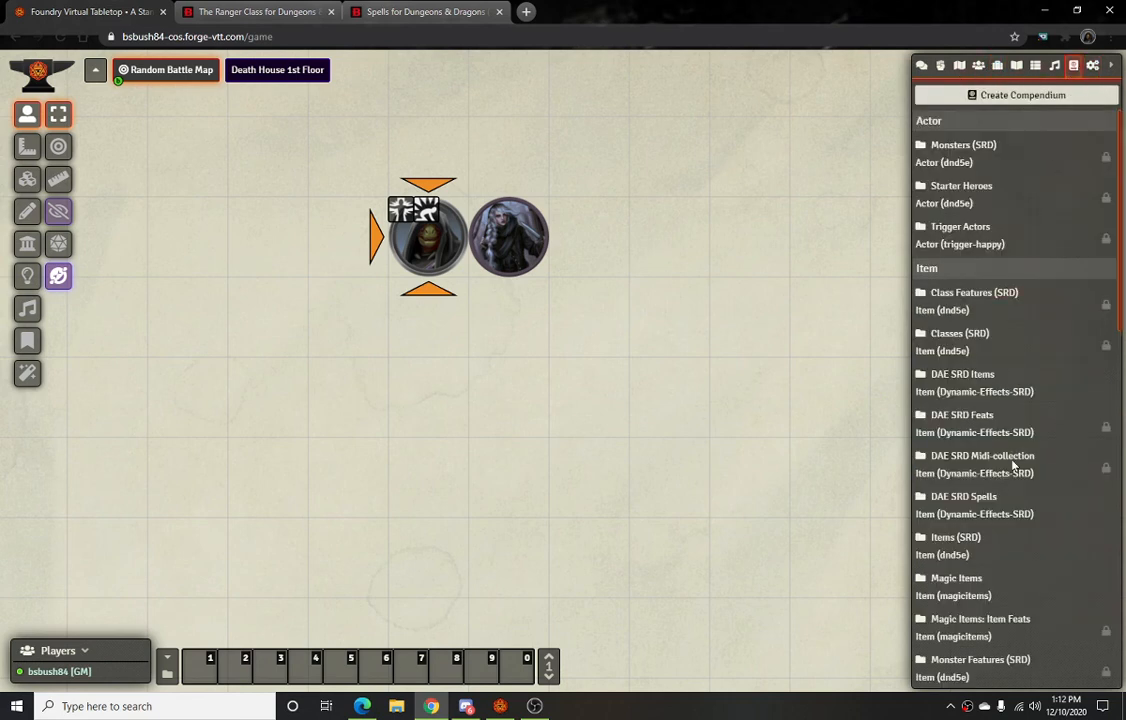
{"action": "left_click", "coordinate": [958, 336]}
{"action": "left_click", "coordinate": [710, 320]}
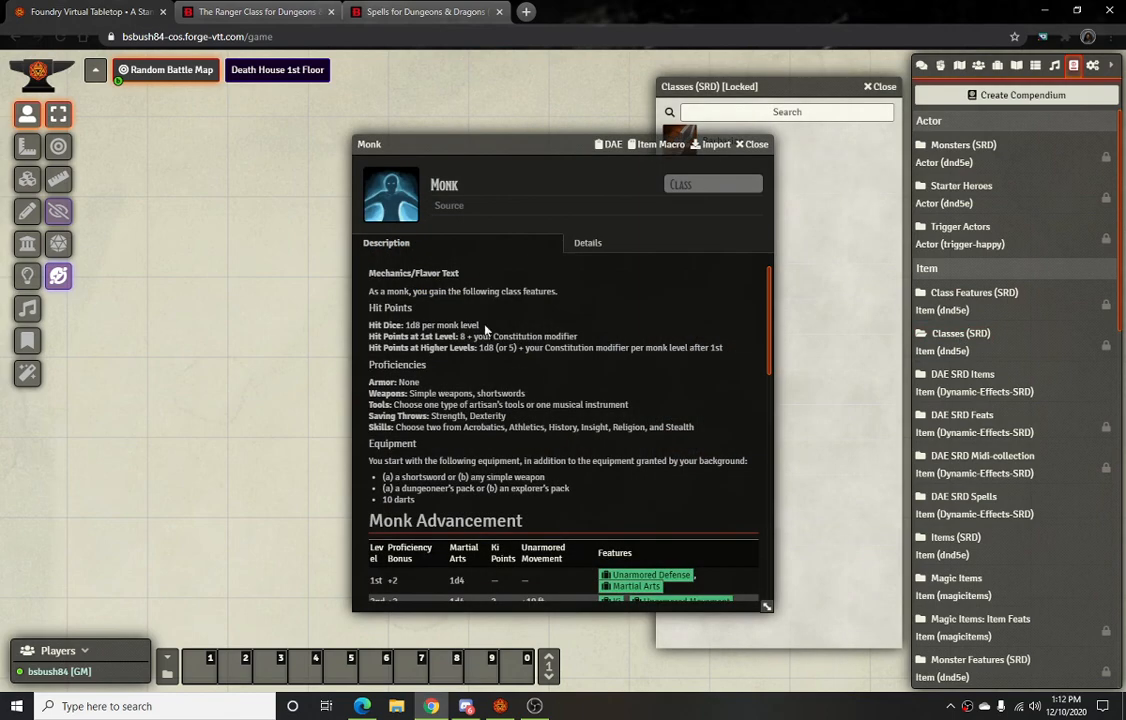
{"action": "scroll", "coordinate": [560, 400], "scroll_direction": "down", "scroll_amount": 8}
{"action": "left_click", "coordinate": [755, 144]}
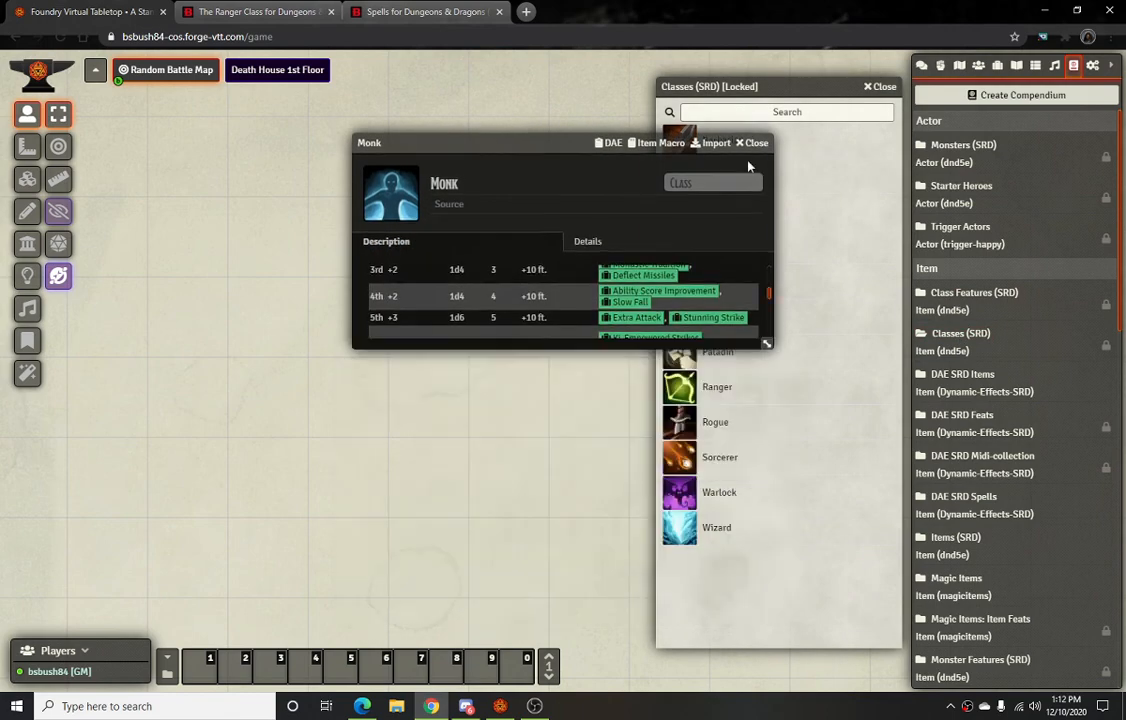
Bring the OBS window back up over the map
{"action": "left_click", "coordinate": [534, 705]}
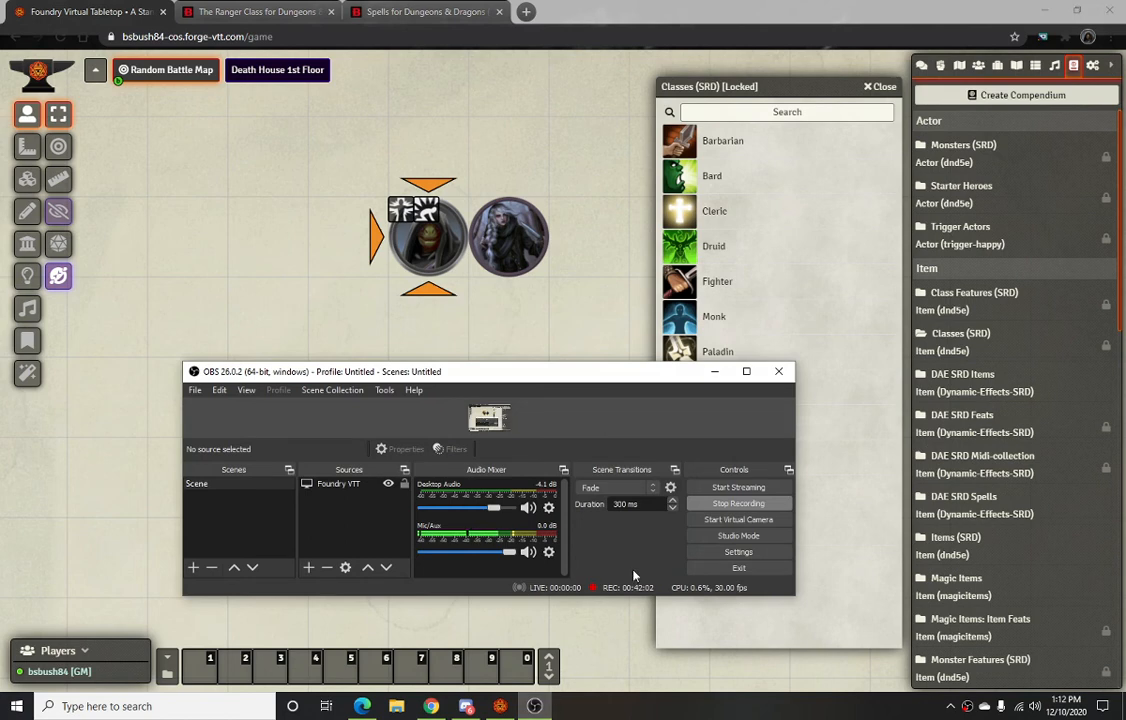